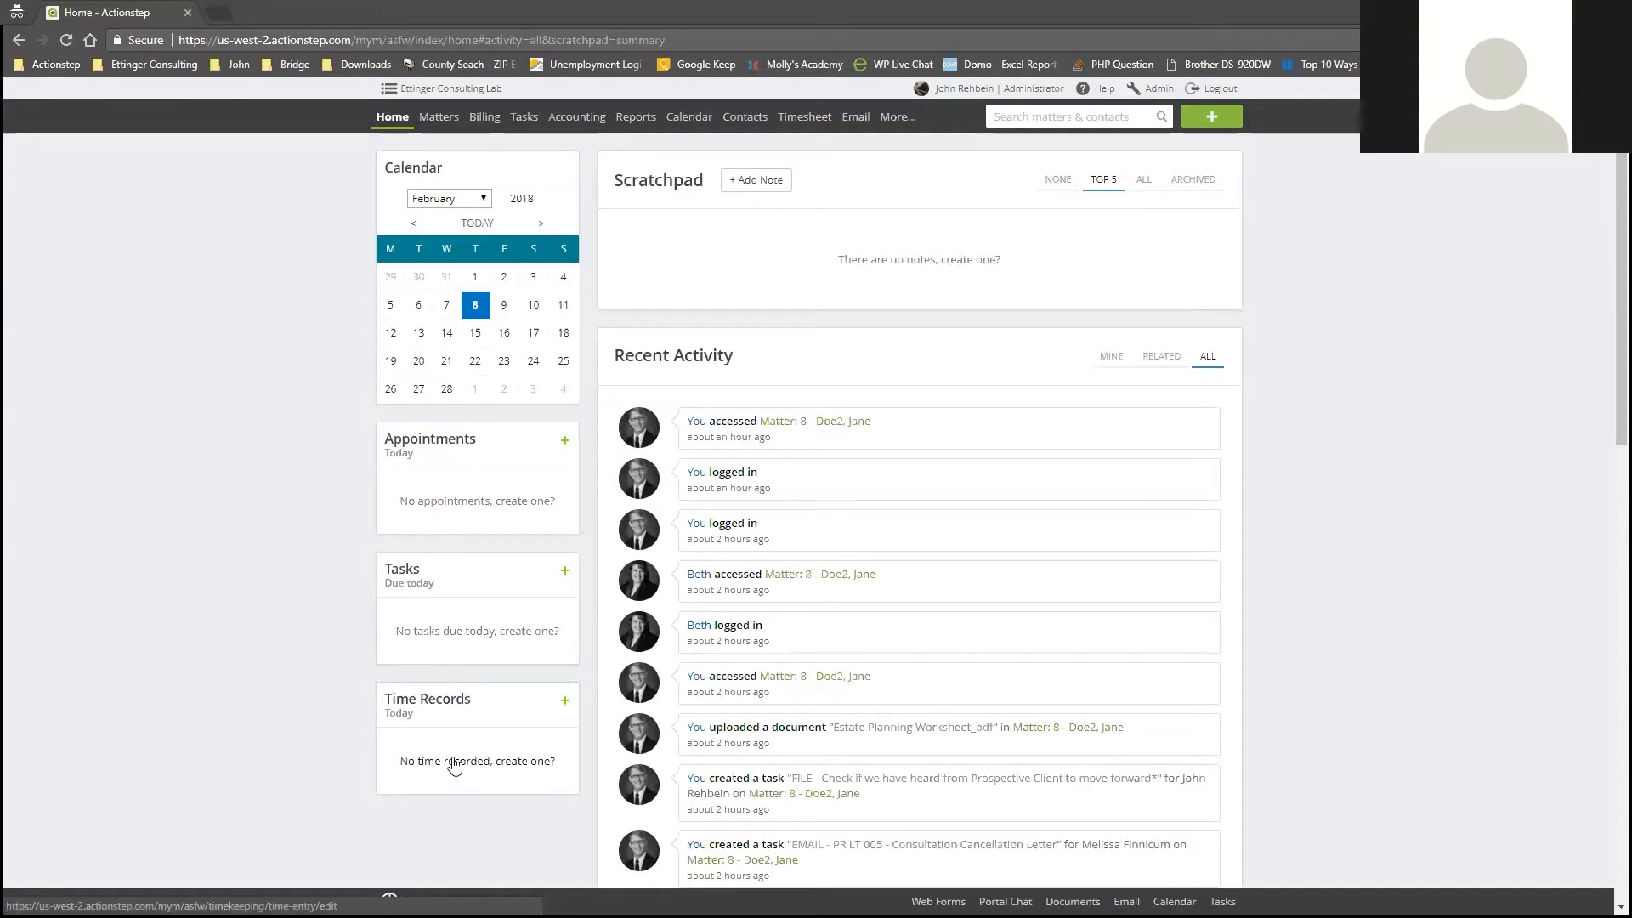
Create a scratchpad note on the home page reading "remind me to....".
{"action": "left_click", "coordinate": [944, 260]}
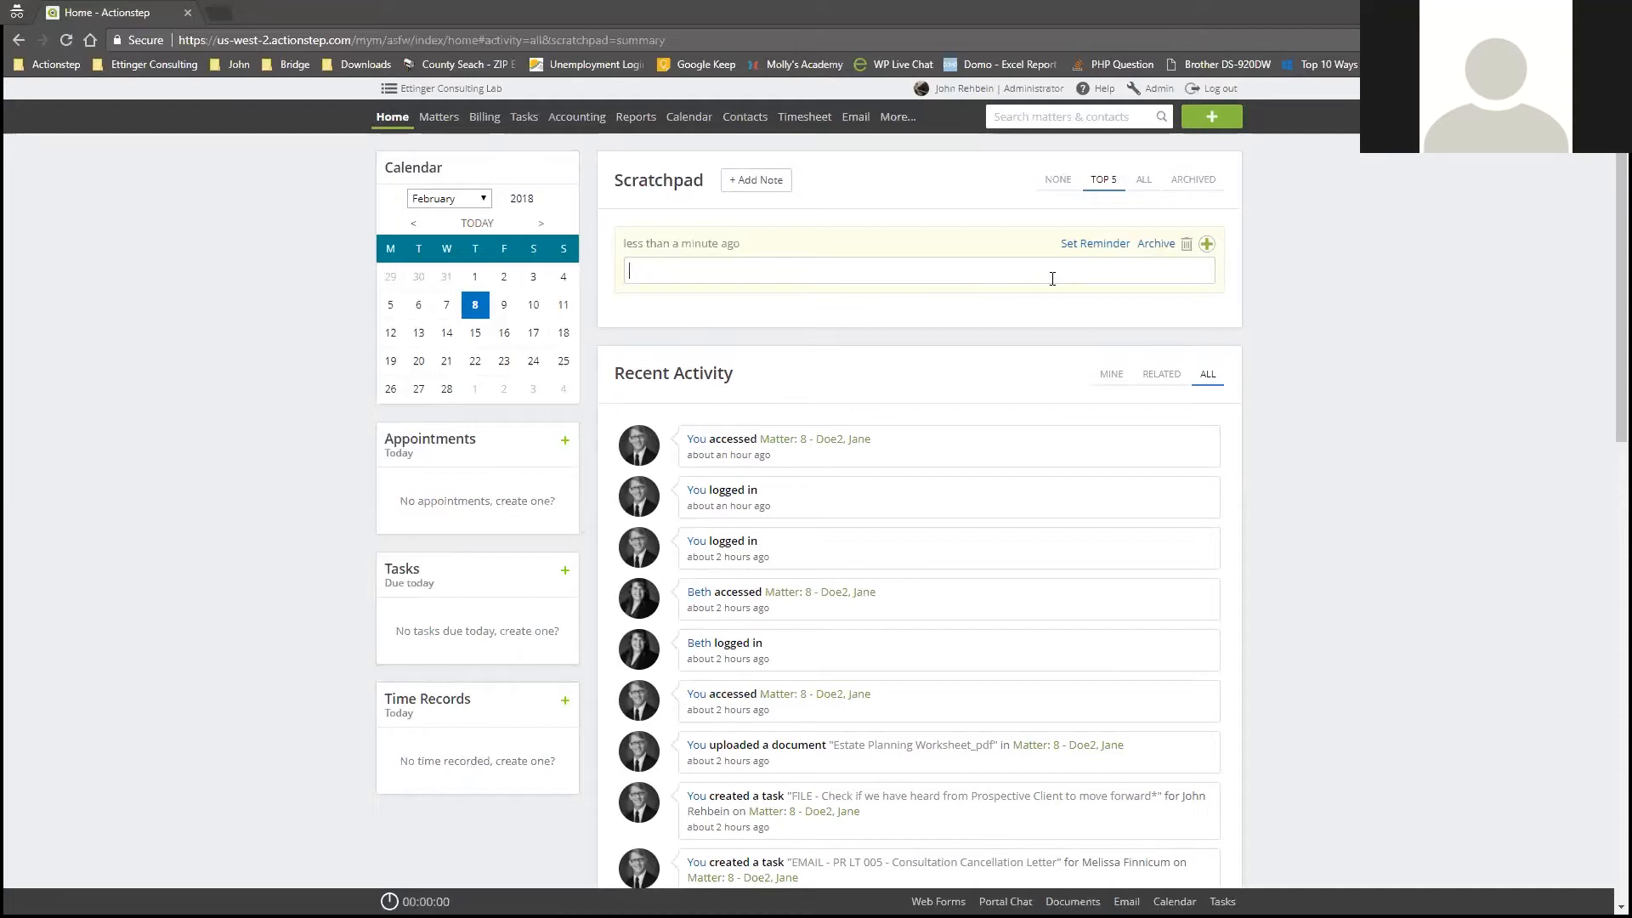
{"action": "type", "text": "remind me to,..."}
{"action": "left_click", "coordinate": [1311, 246]}
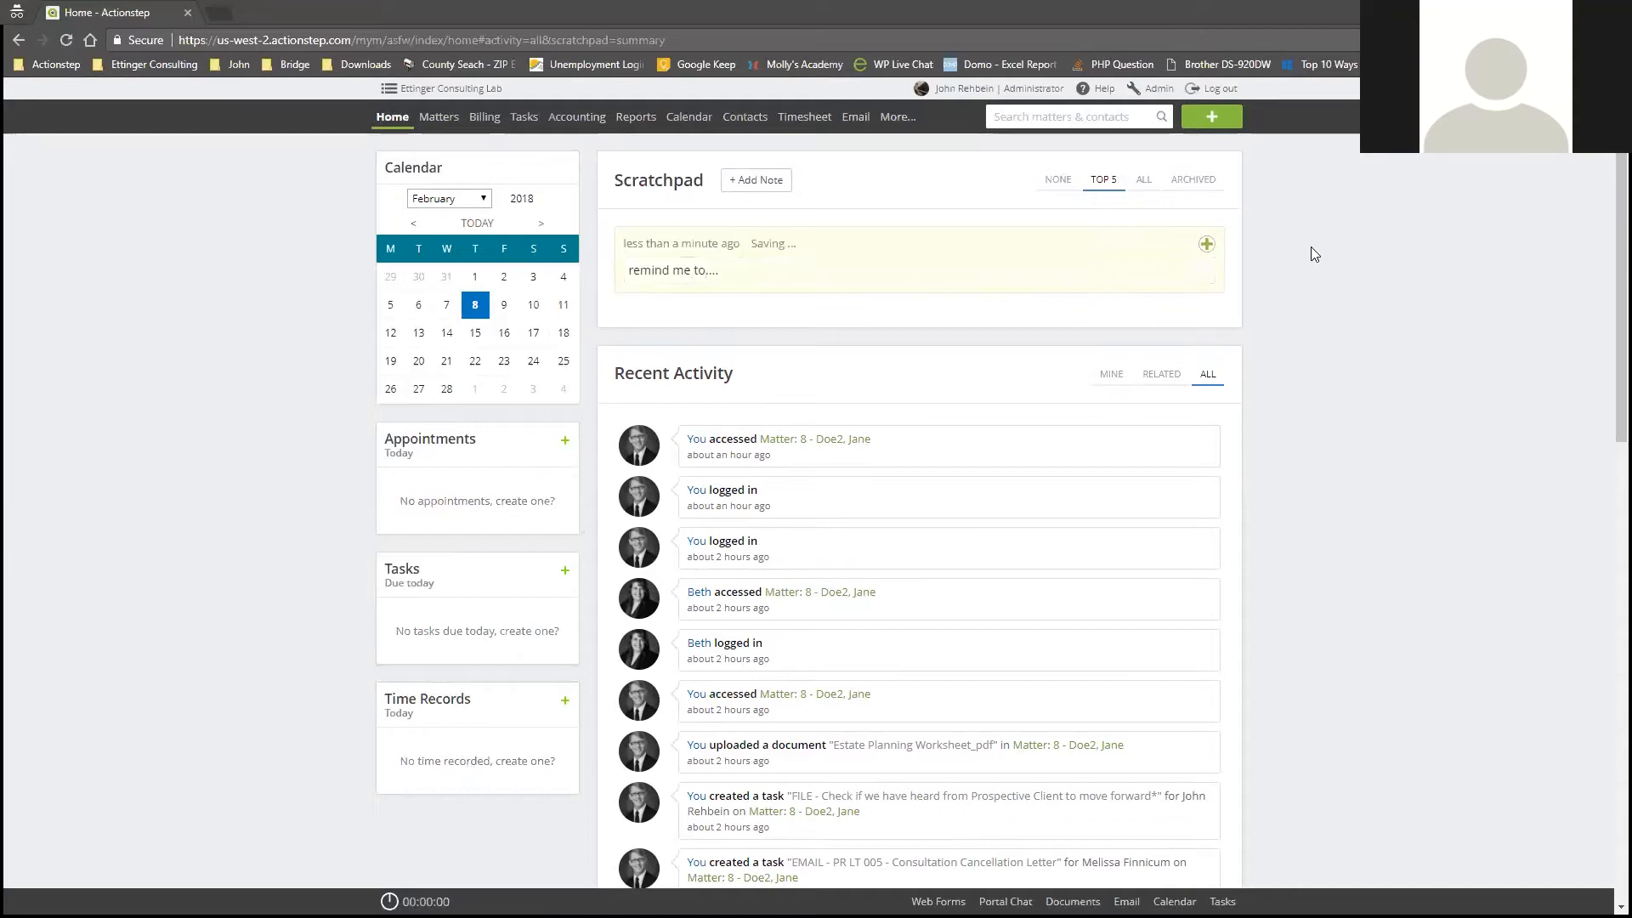
View the Smart Create options for the scratchpad note, and delete the note.
{"action": "left_click", "coordinate": [1207, 244]}
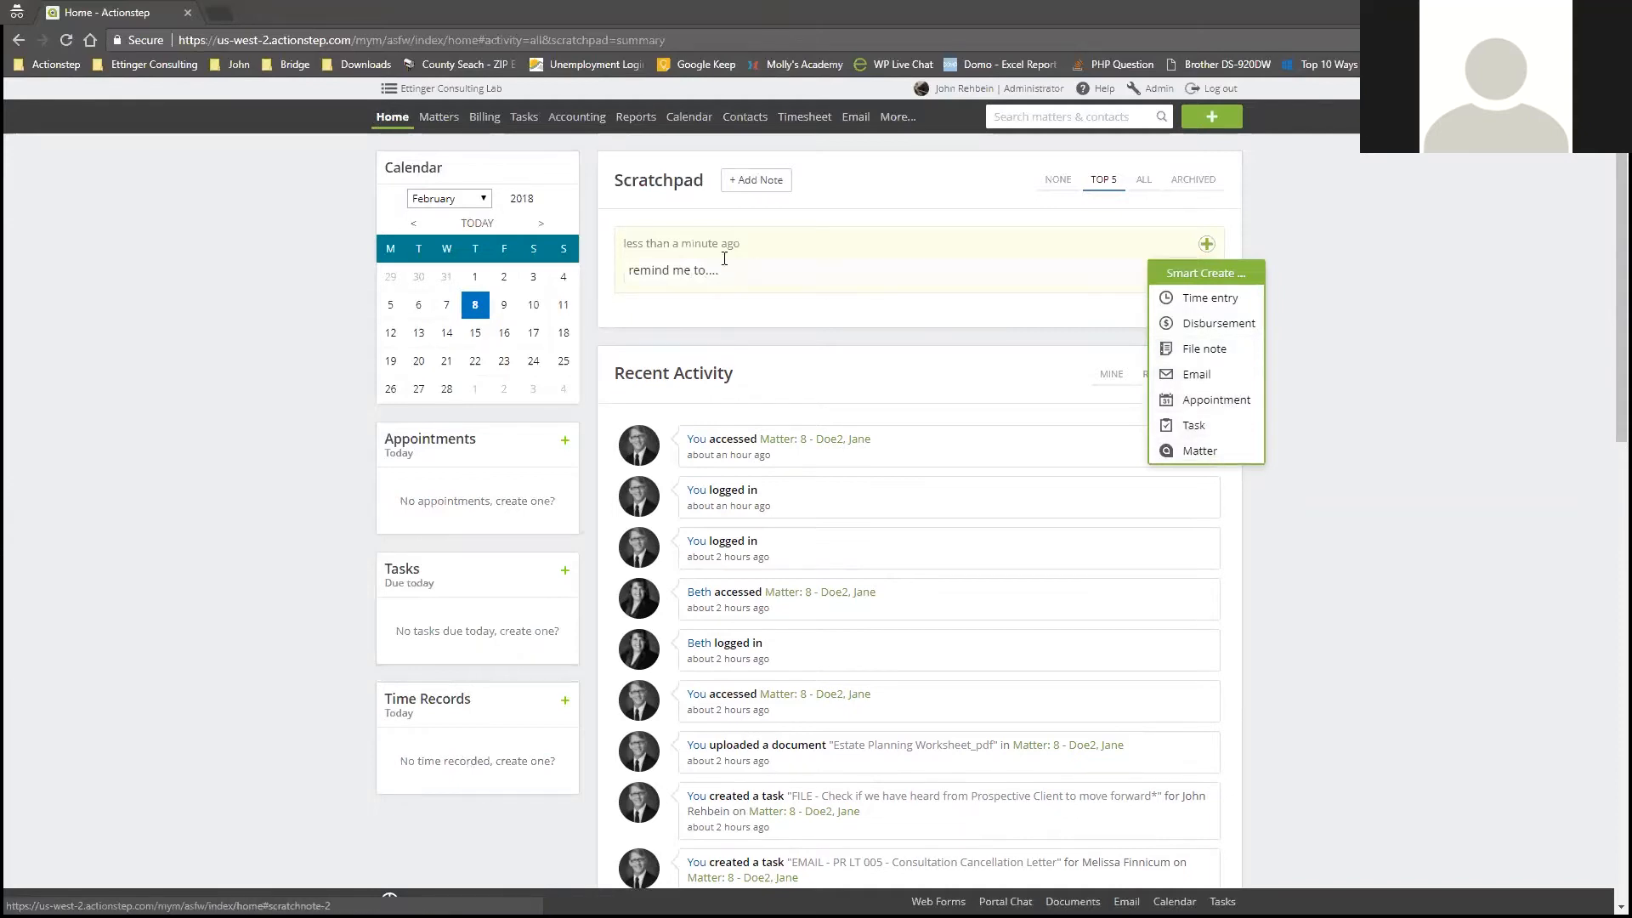
{"action": "left_click", "coordinate": [763, 278]}
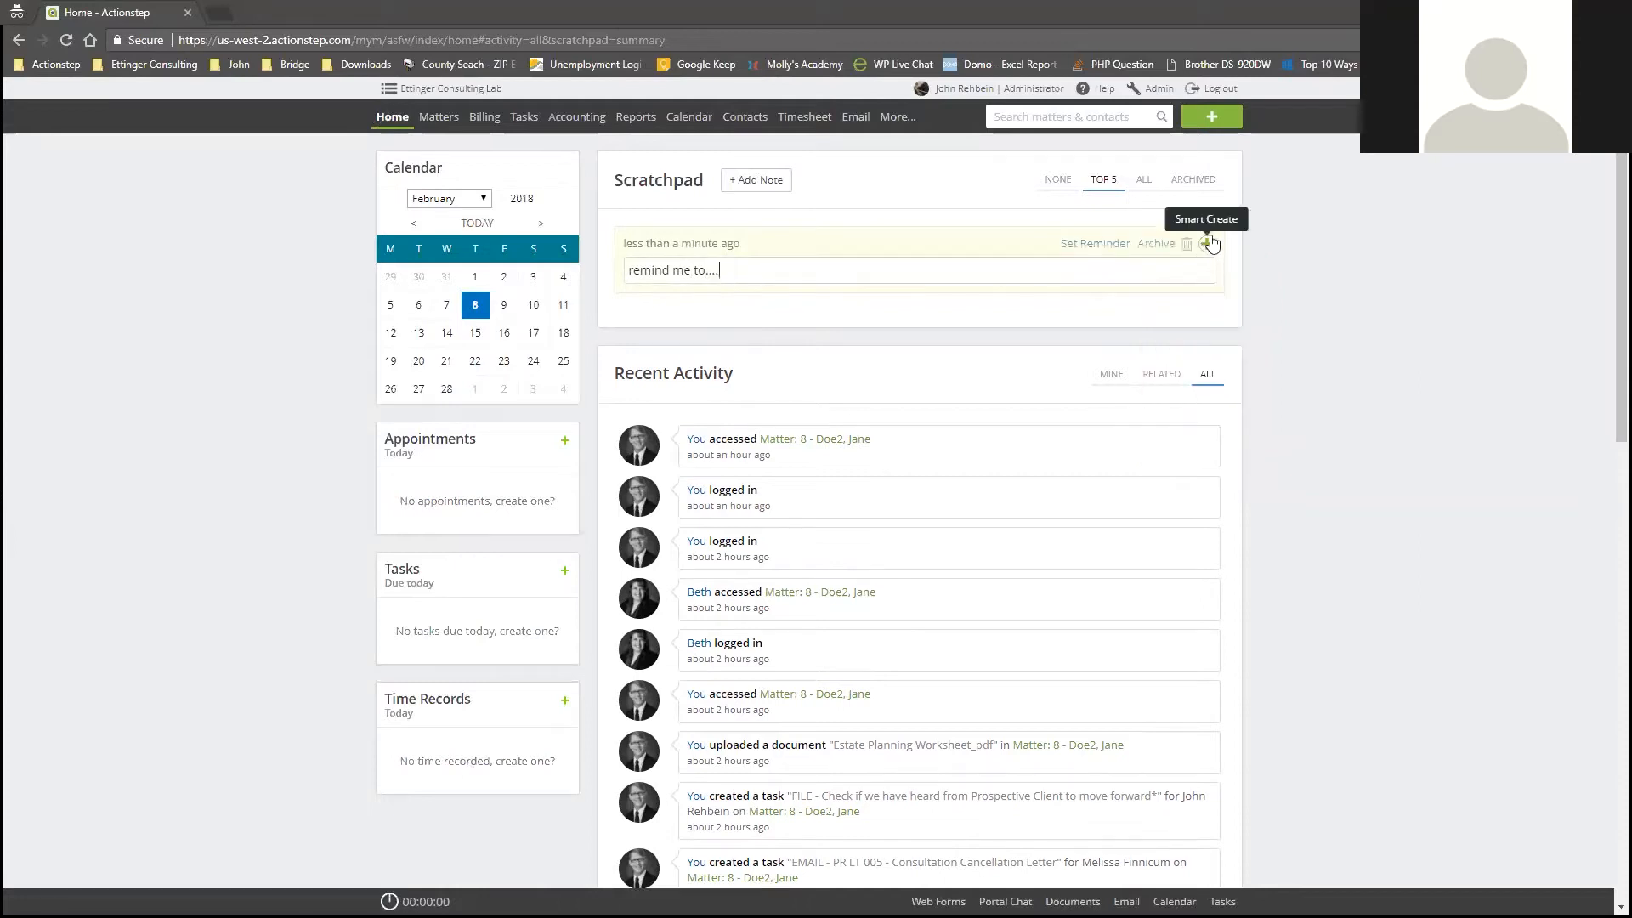
{"action": "left_click", "coordinate": [1185, 246]}
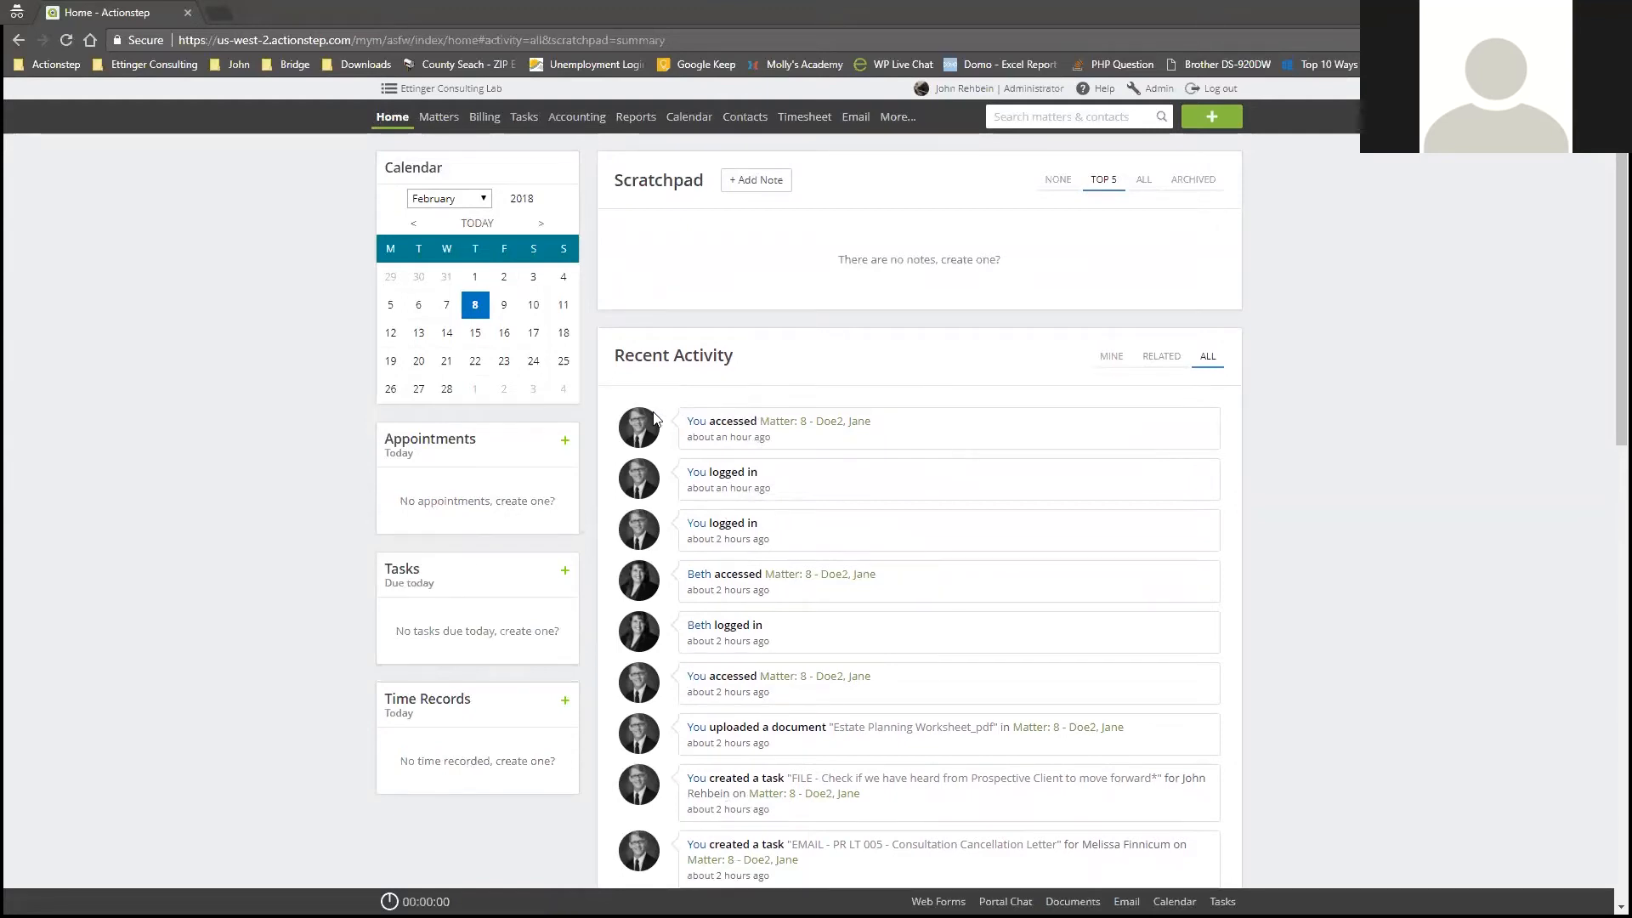
Read through the Recent Activity feed and limit it to Mine to examine only the own entries.
{"action": "scroll", "coordinate": [689, 620], "scroll_direction": "down", "scroll_amount": 2}
{"action": "scroll", "coordinate": [687, 624], "scroll_direction": "down", "scroll_amount": 5}
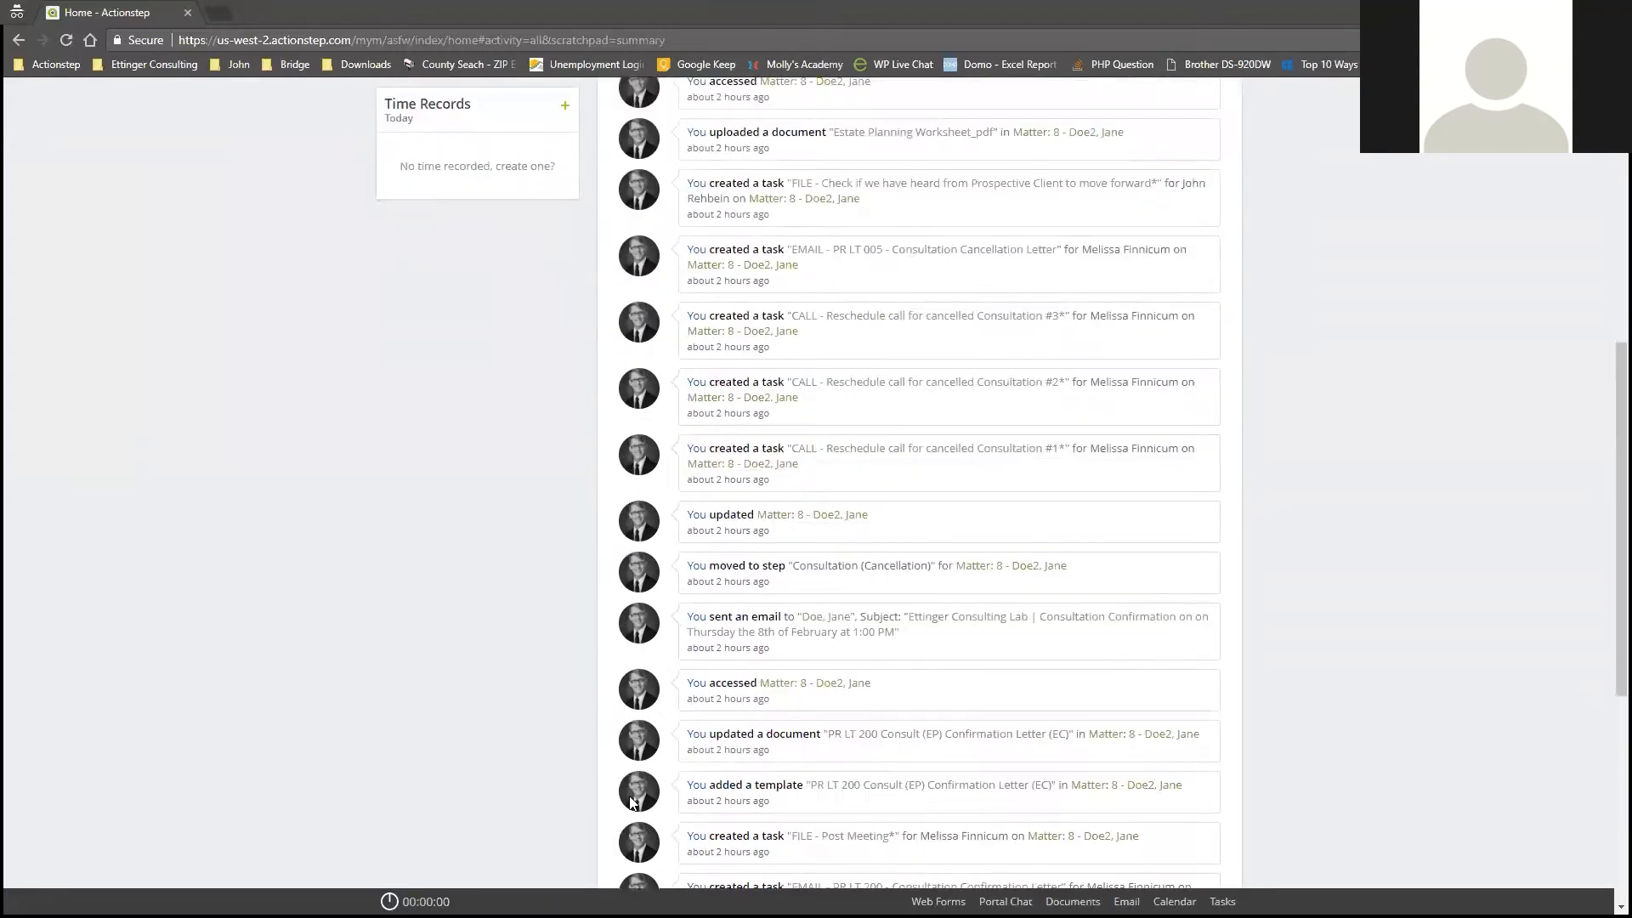
{"action": "scroll", "coordinate": [740, 322], "scroll_direction": "up", "scroll_amount": 1}
{"action": "scroll", "coordinate": [740, 322], "scroll_direction": "up", "scroll_amount": 5}
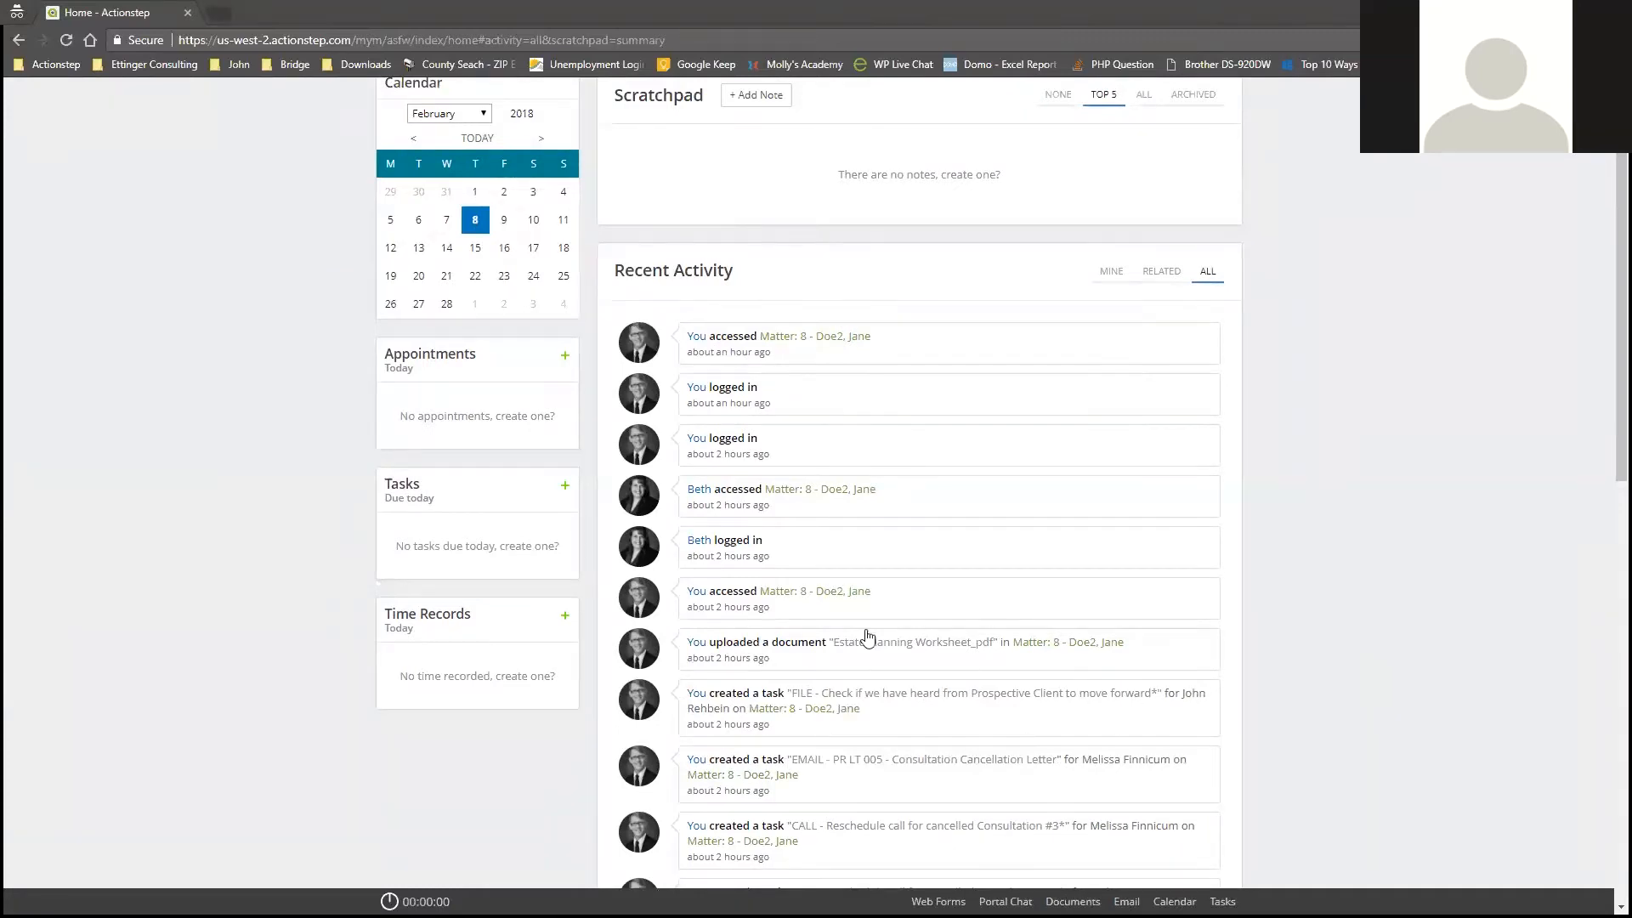
{"action": "left_click", "coordinate": [1128, 279]}
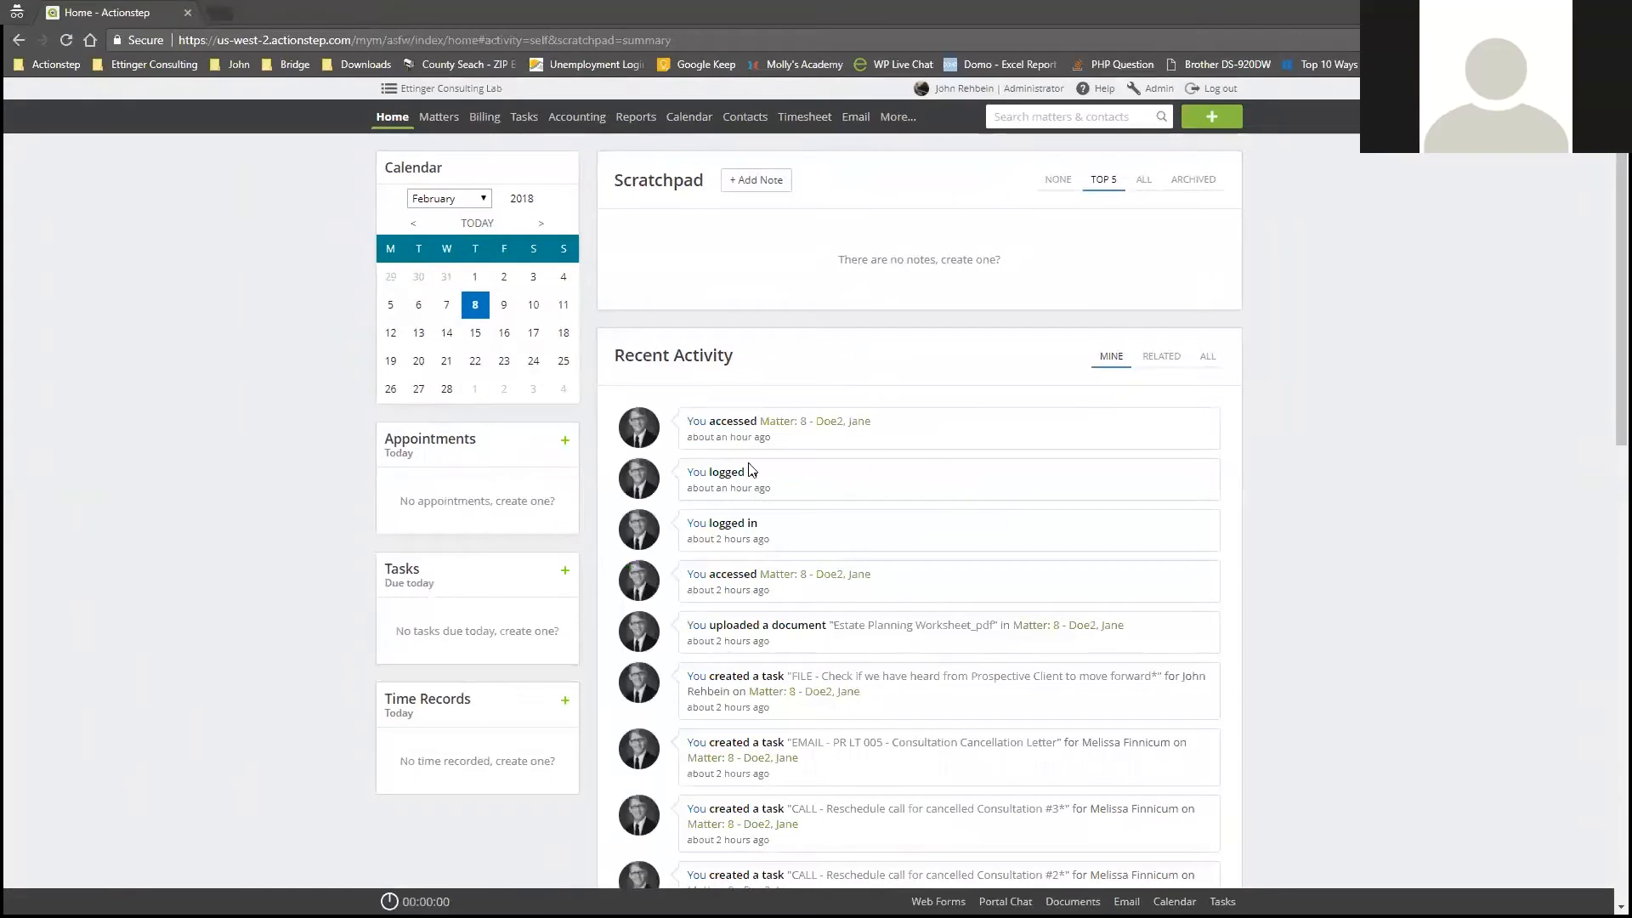
{"action": "scroll", "coordinate": [908, 618], "scroll_direction": "down", "scroll_amount": 1}
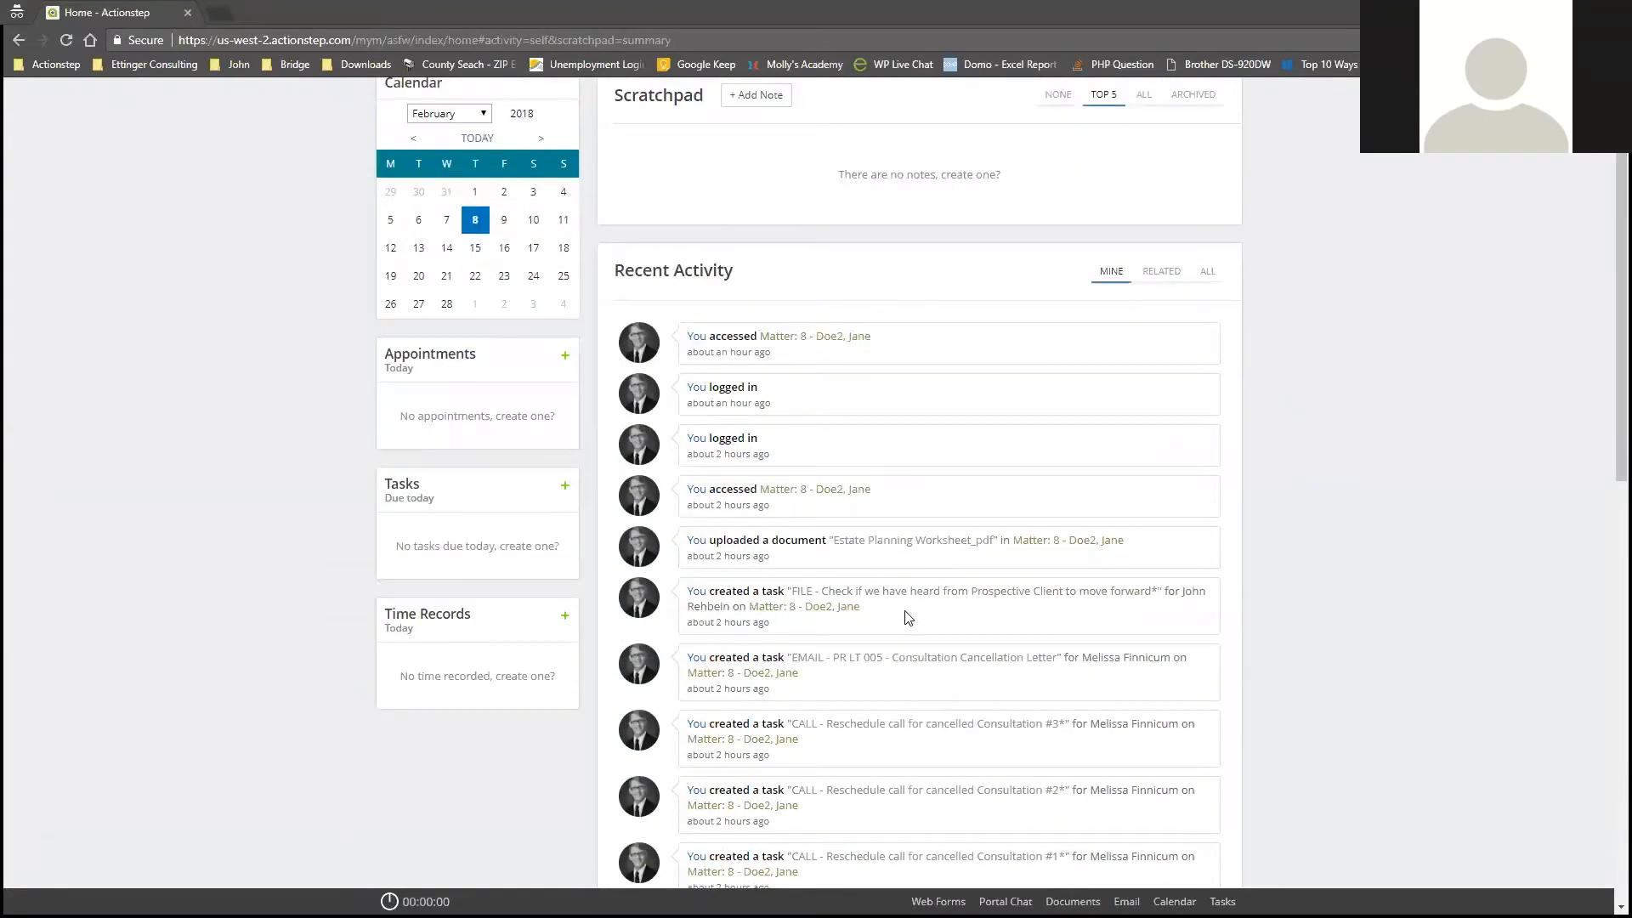
{"action": "scroll", "coordinate": [907, 617], "scroll_direction": "down", "scroll_amount": 1}
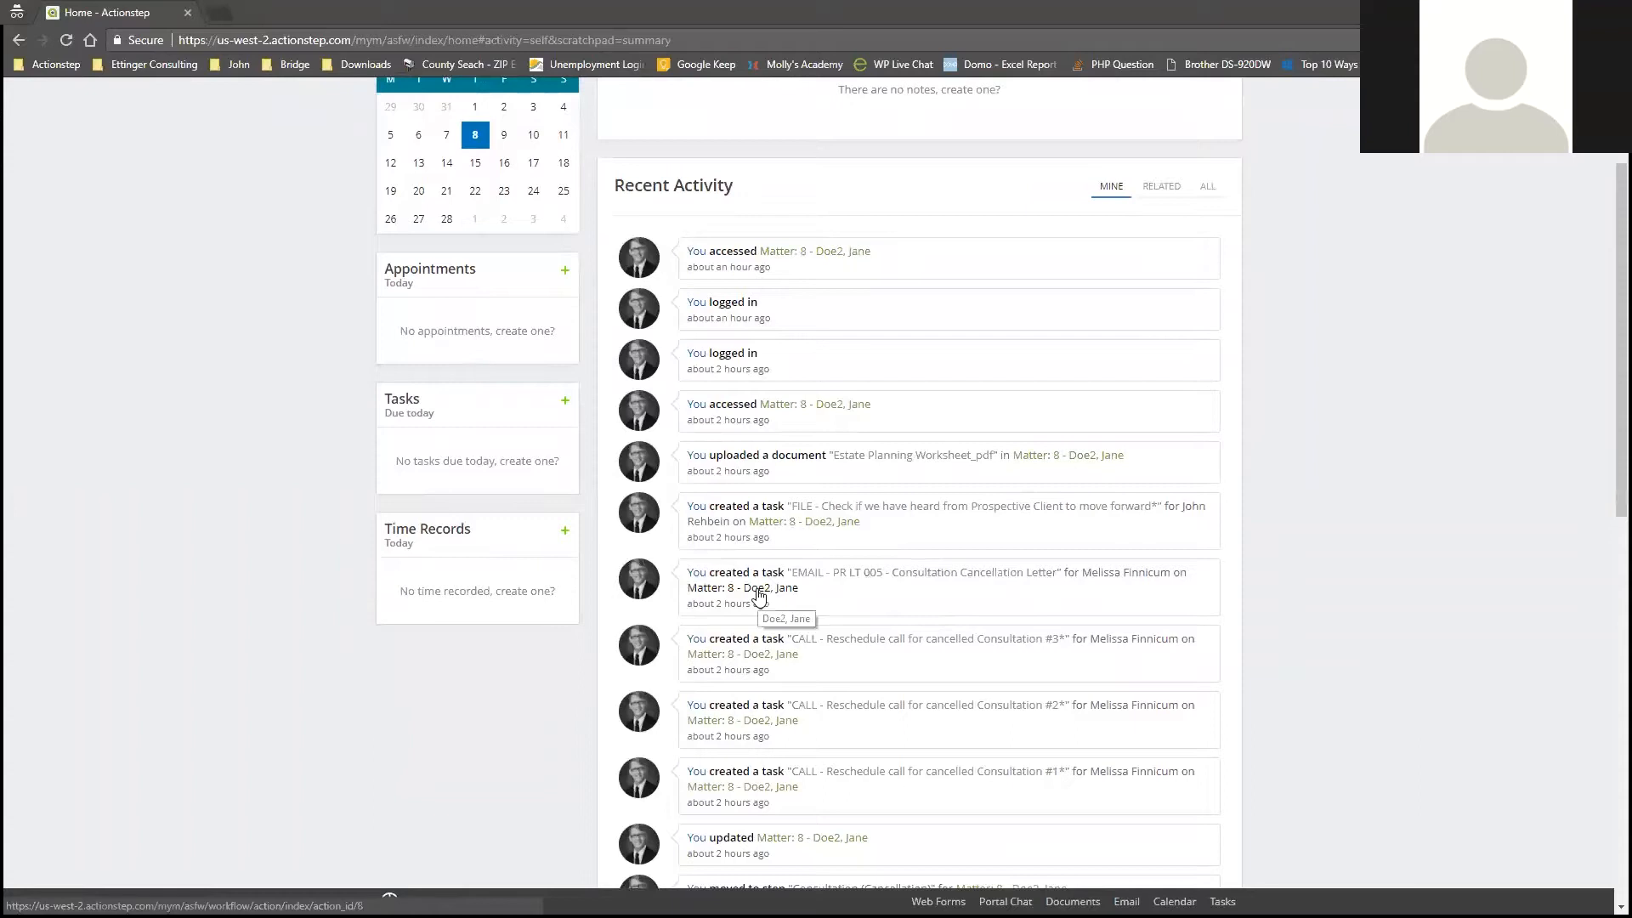
{"action": "scroll", "coordinate": [1258, 712], "scroll_direction": "up", "scroll_amount": 2}
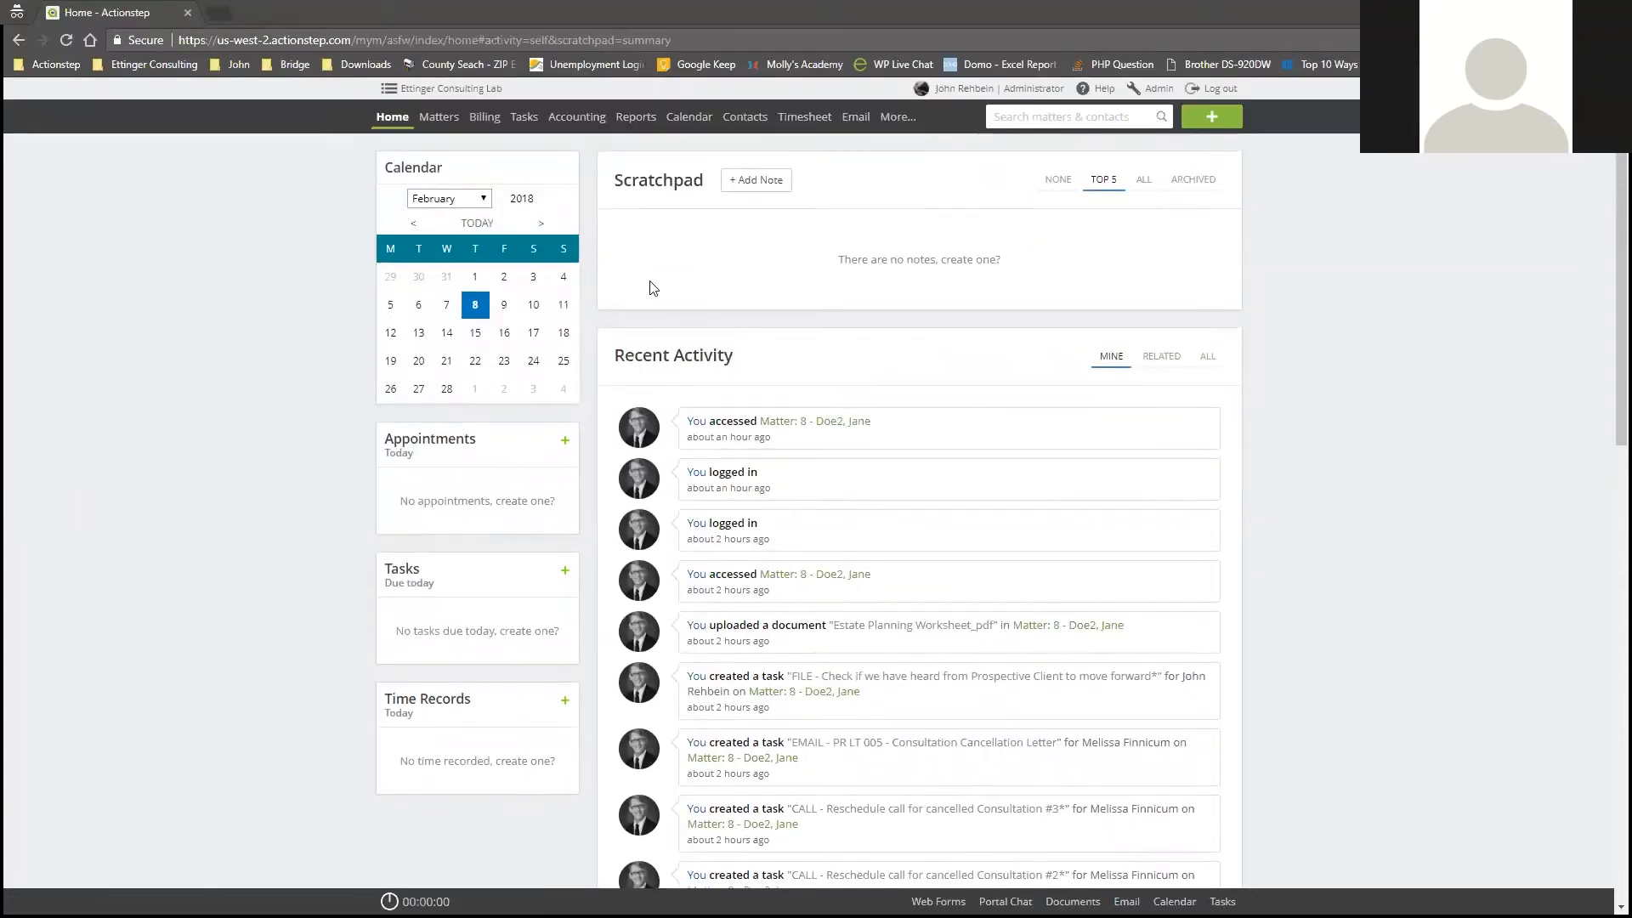
{"action": "scroll", "coordinate": [821, 708], "scroll_direction": "down", "scroll_amount": 7}
{"action": "scroll", "coordinate": [833, 714], "scroll_direction": "up", "scroll_amount": 7}
Open the matters list and examine the matter types offered in its list filters.
{"action": "mouse_move", "coordinate": [440, 121]}
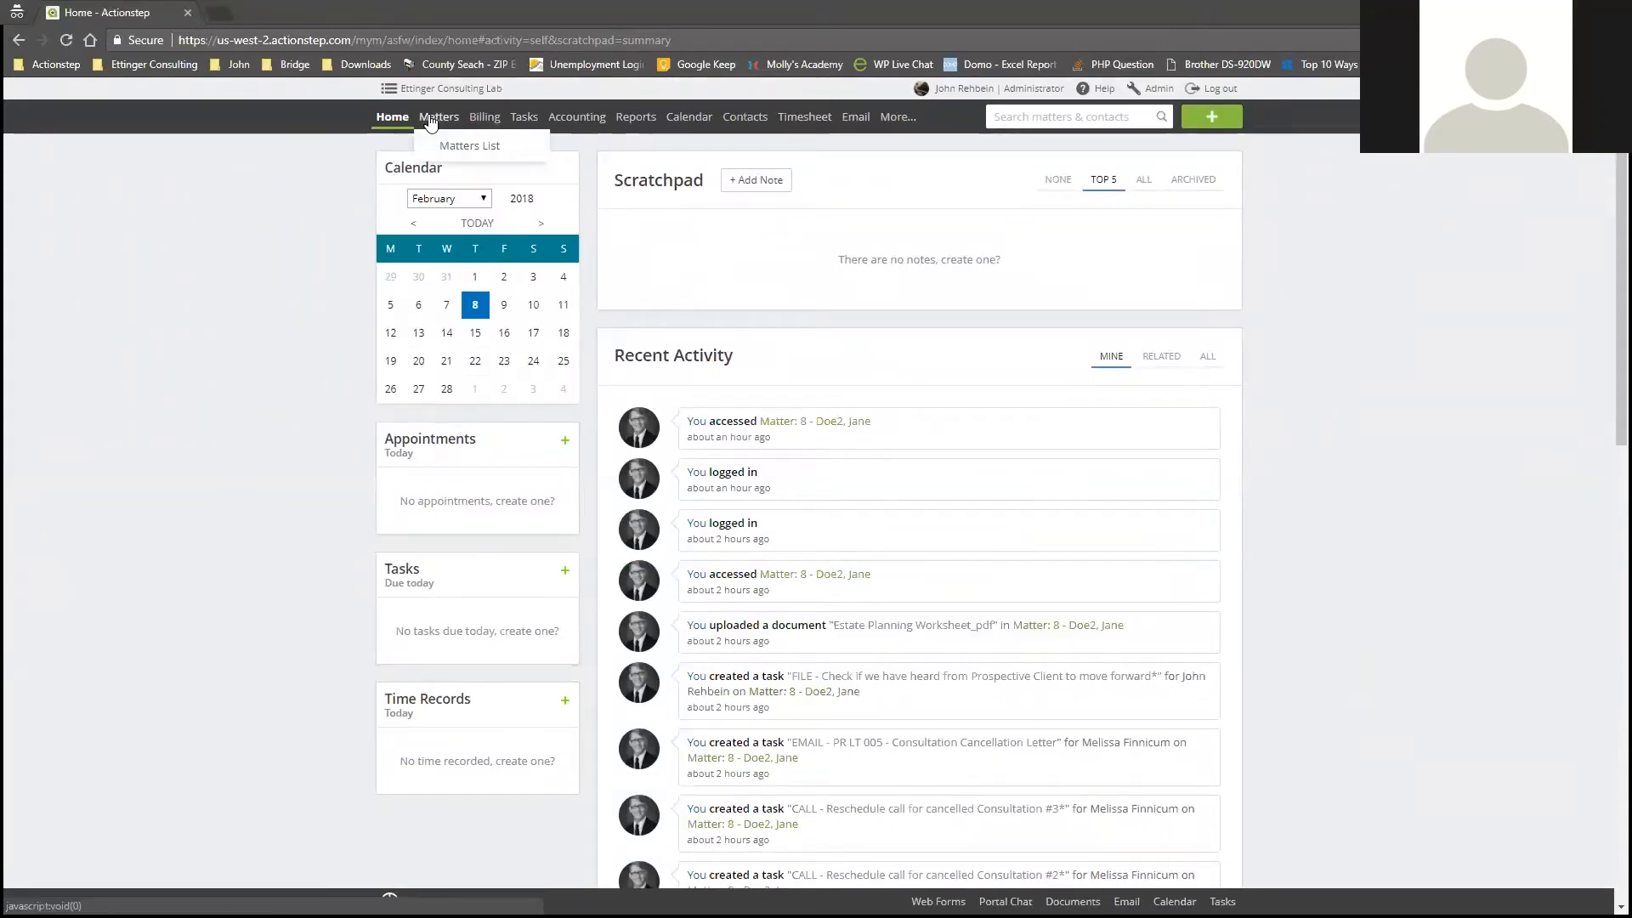
{"action": "left_click", "coordinate": [469, 148]}
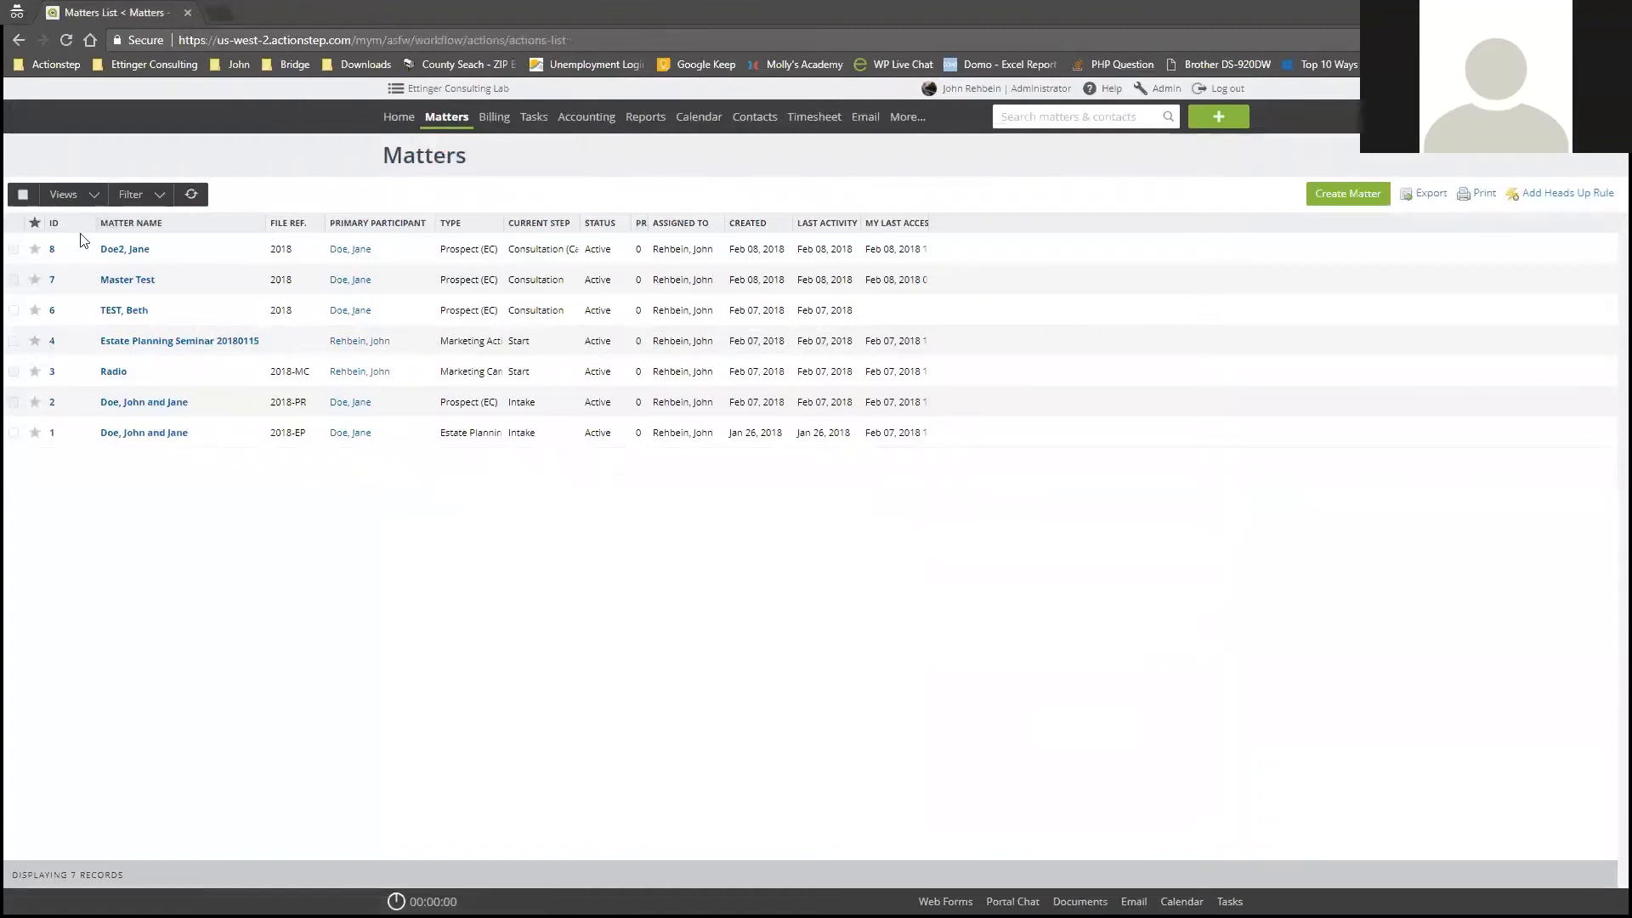
{"action": "left_click", "coordinate": [127, 194]}
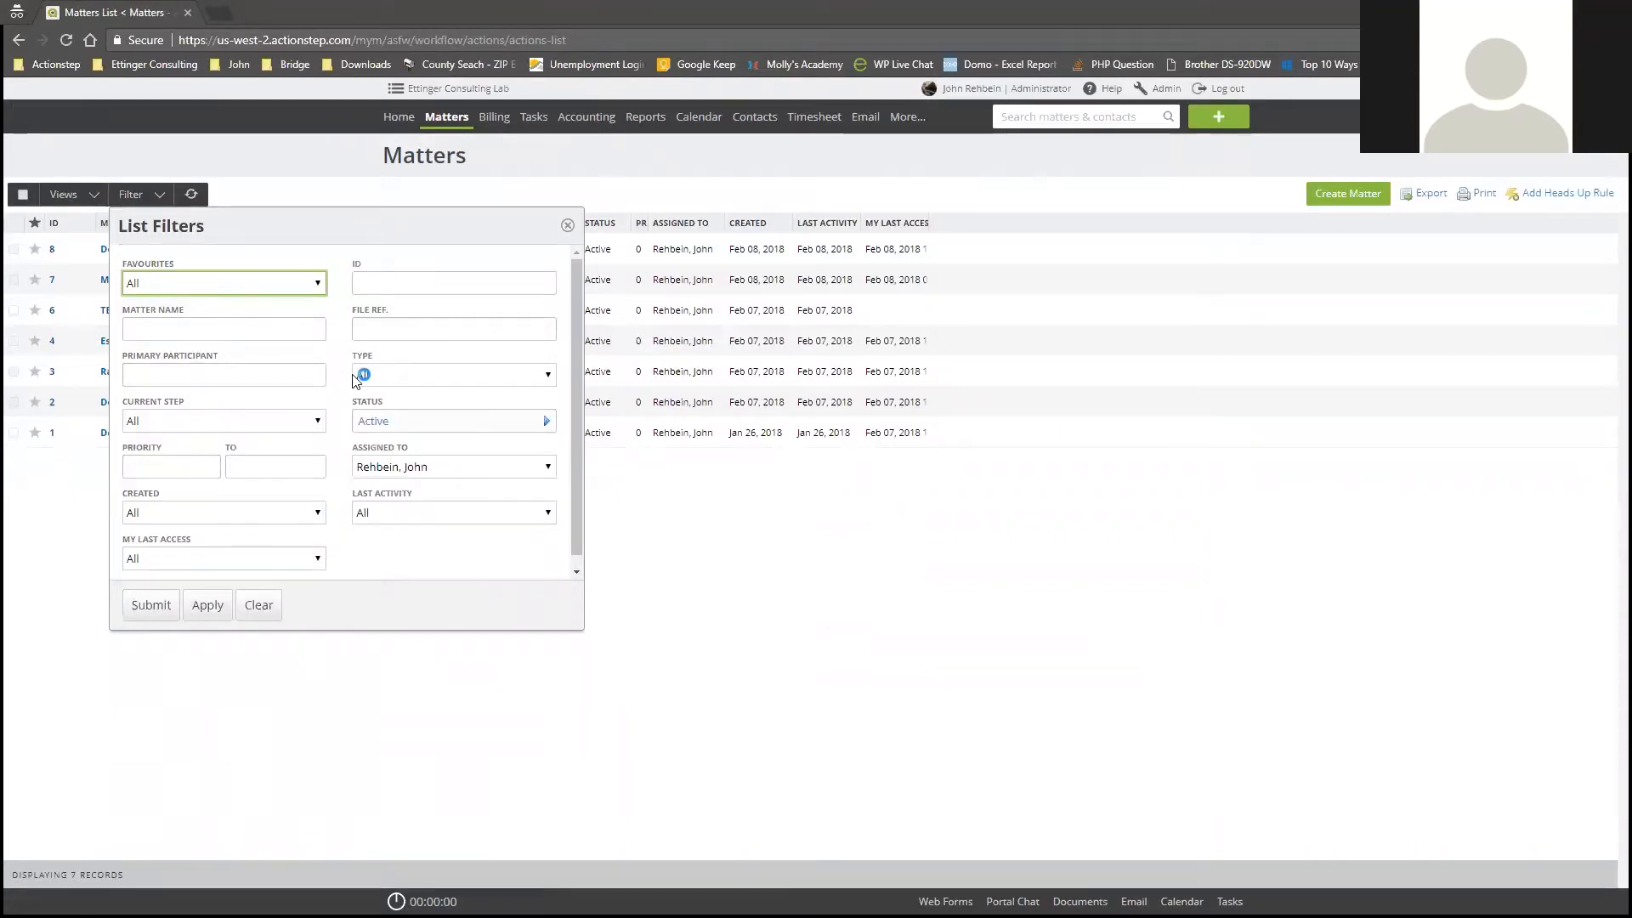
{"action": "left_click", "coordinate": [395, 377]}
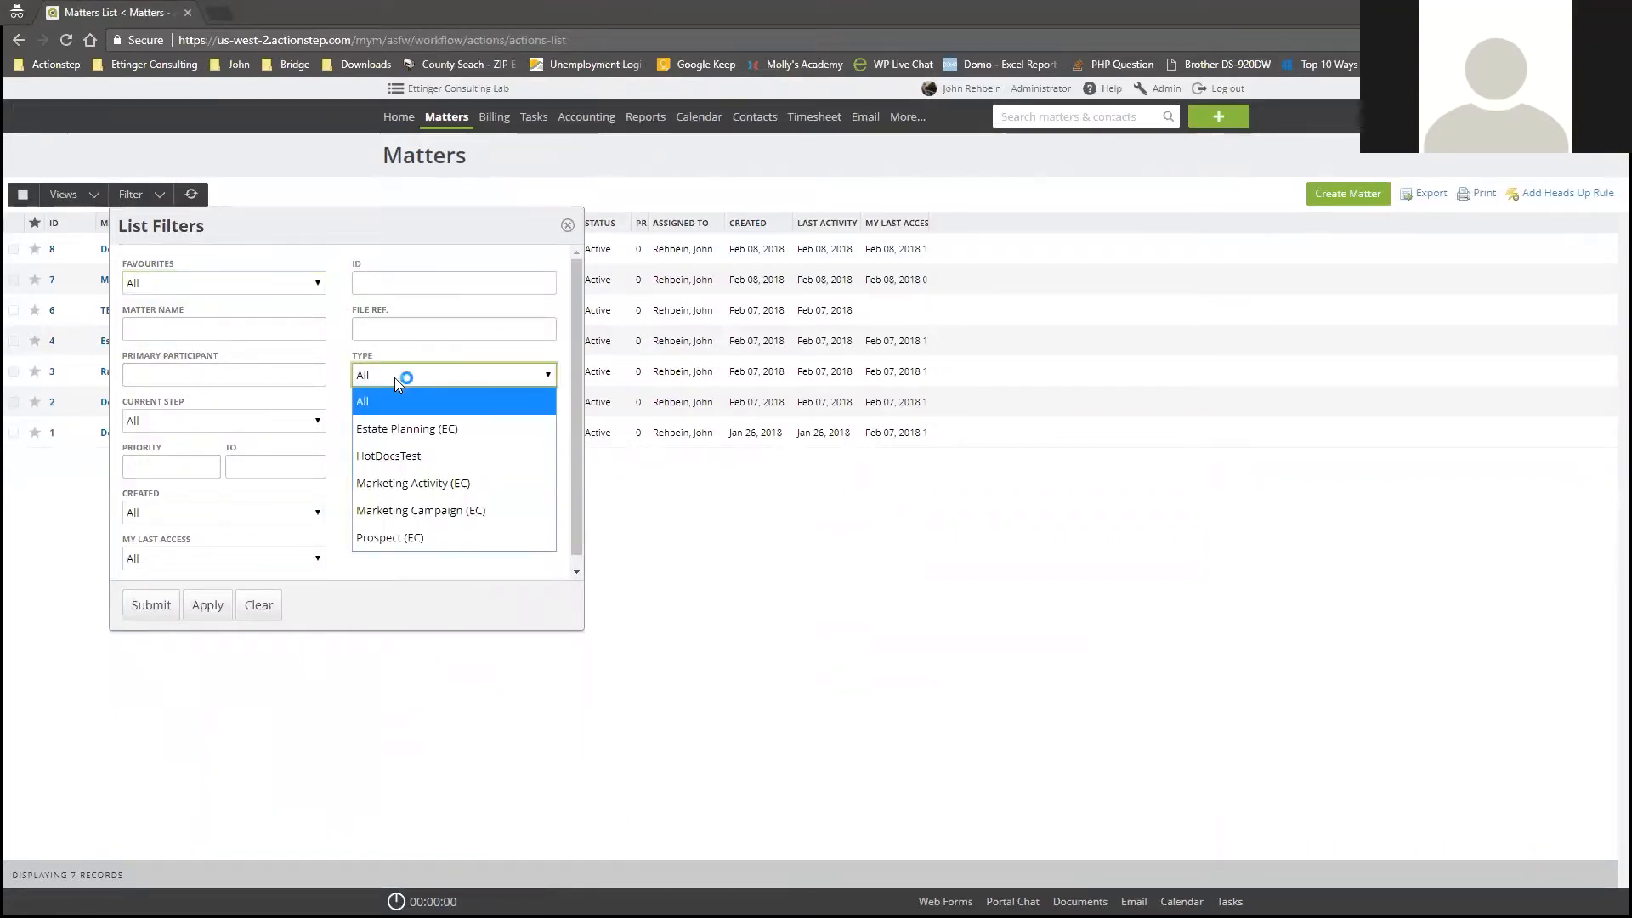
{"action": "left_click", "coordinate": [391, 610]}
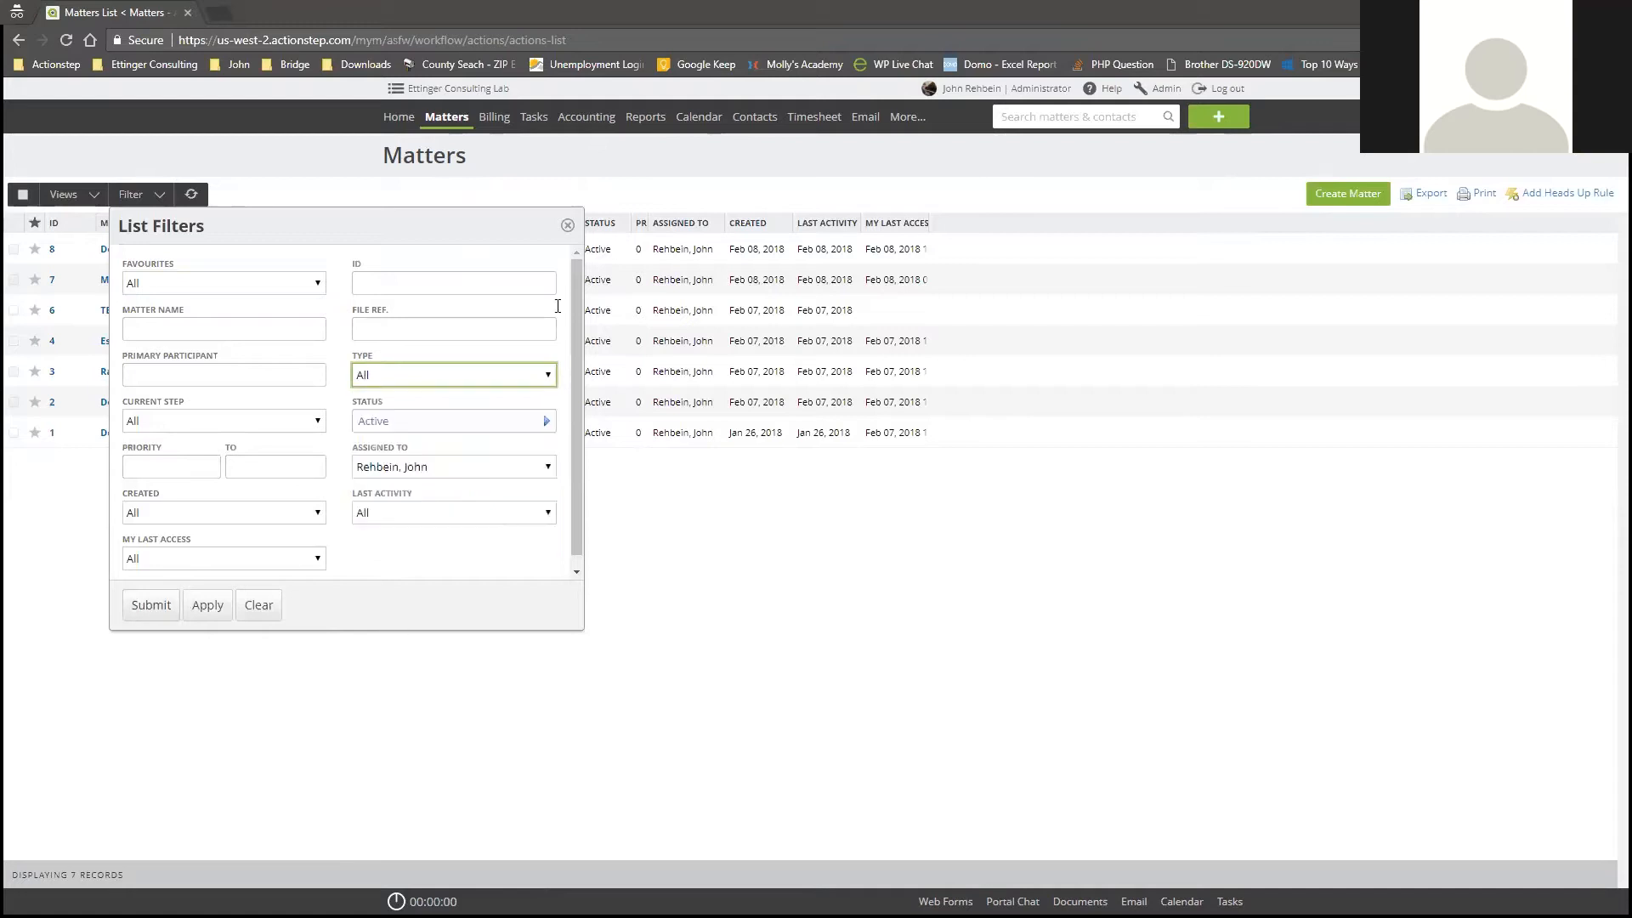
{"action": "mouse_move", "coordinate": [510, 124]}
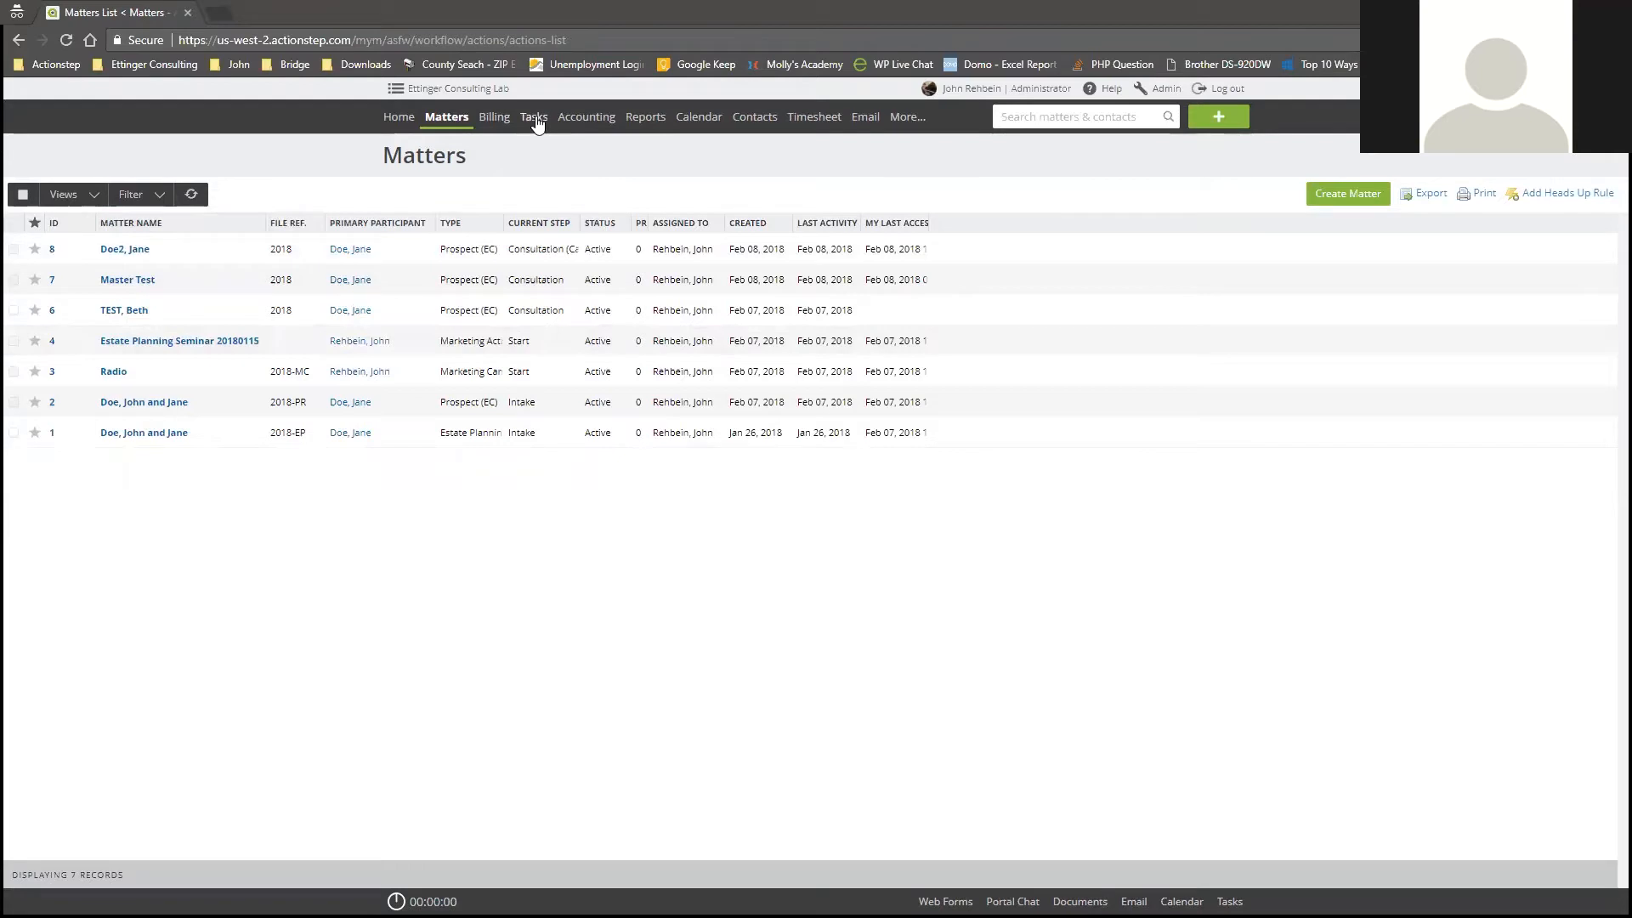
{"action": "mouse_move", "coordinate": [565, 147]}
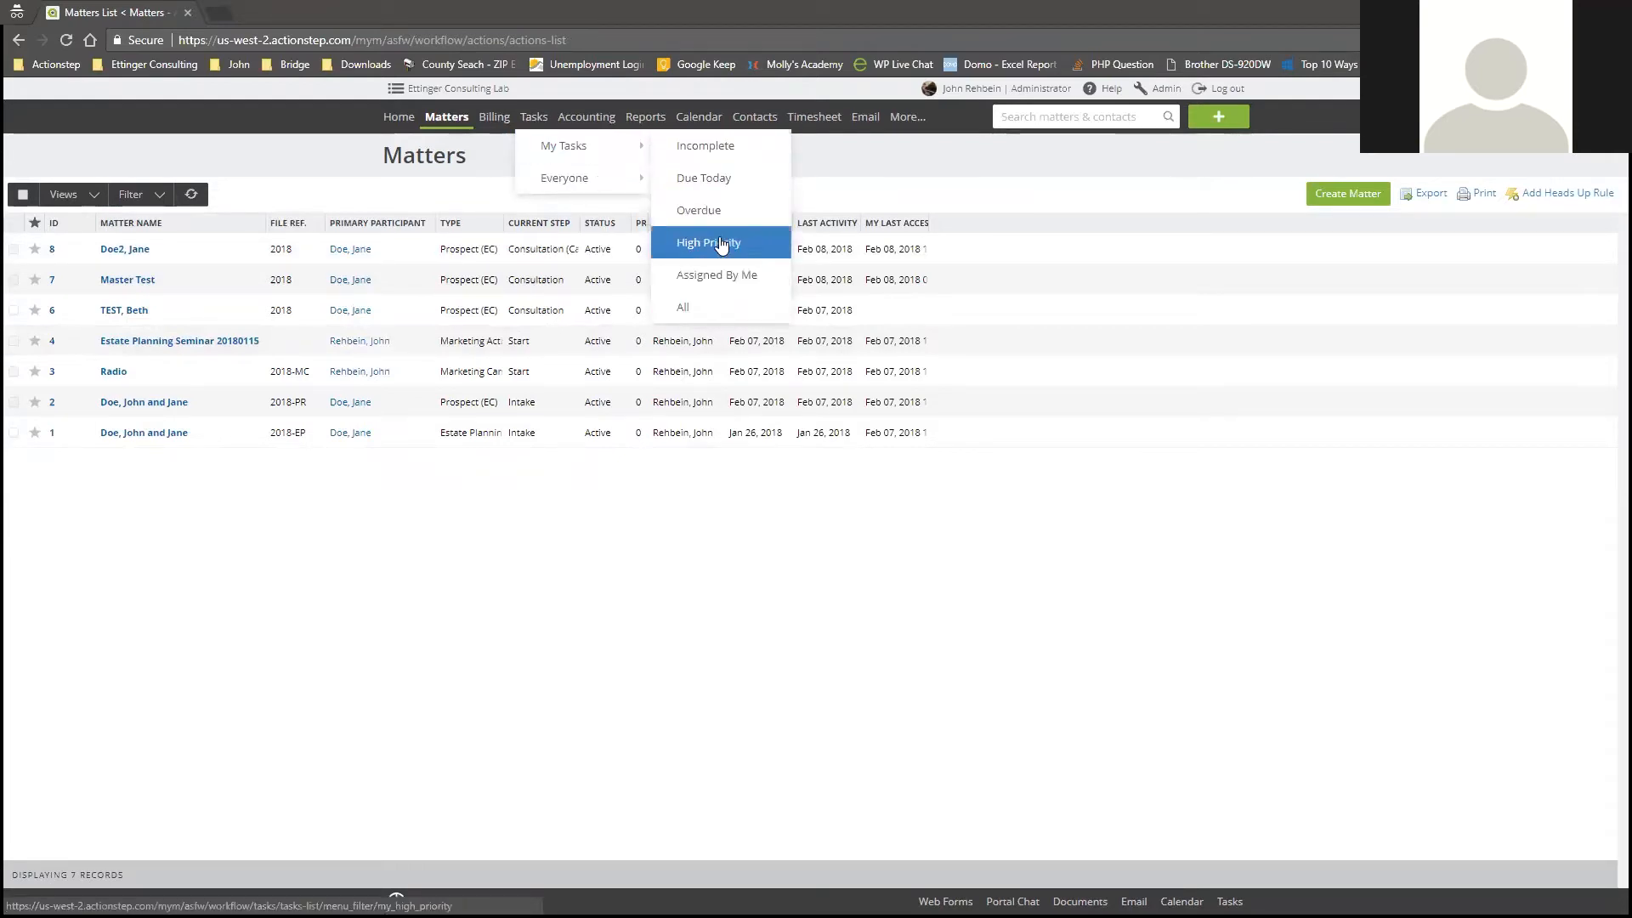
{"action": "mouse_move", "coordinate": [630, 195]}
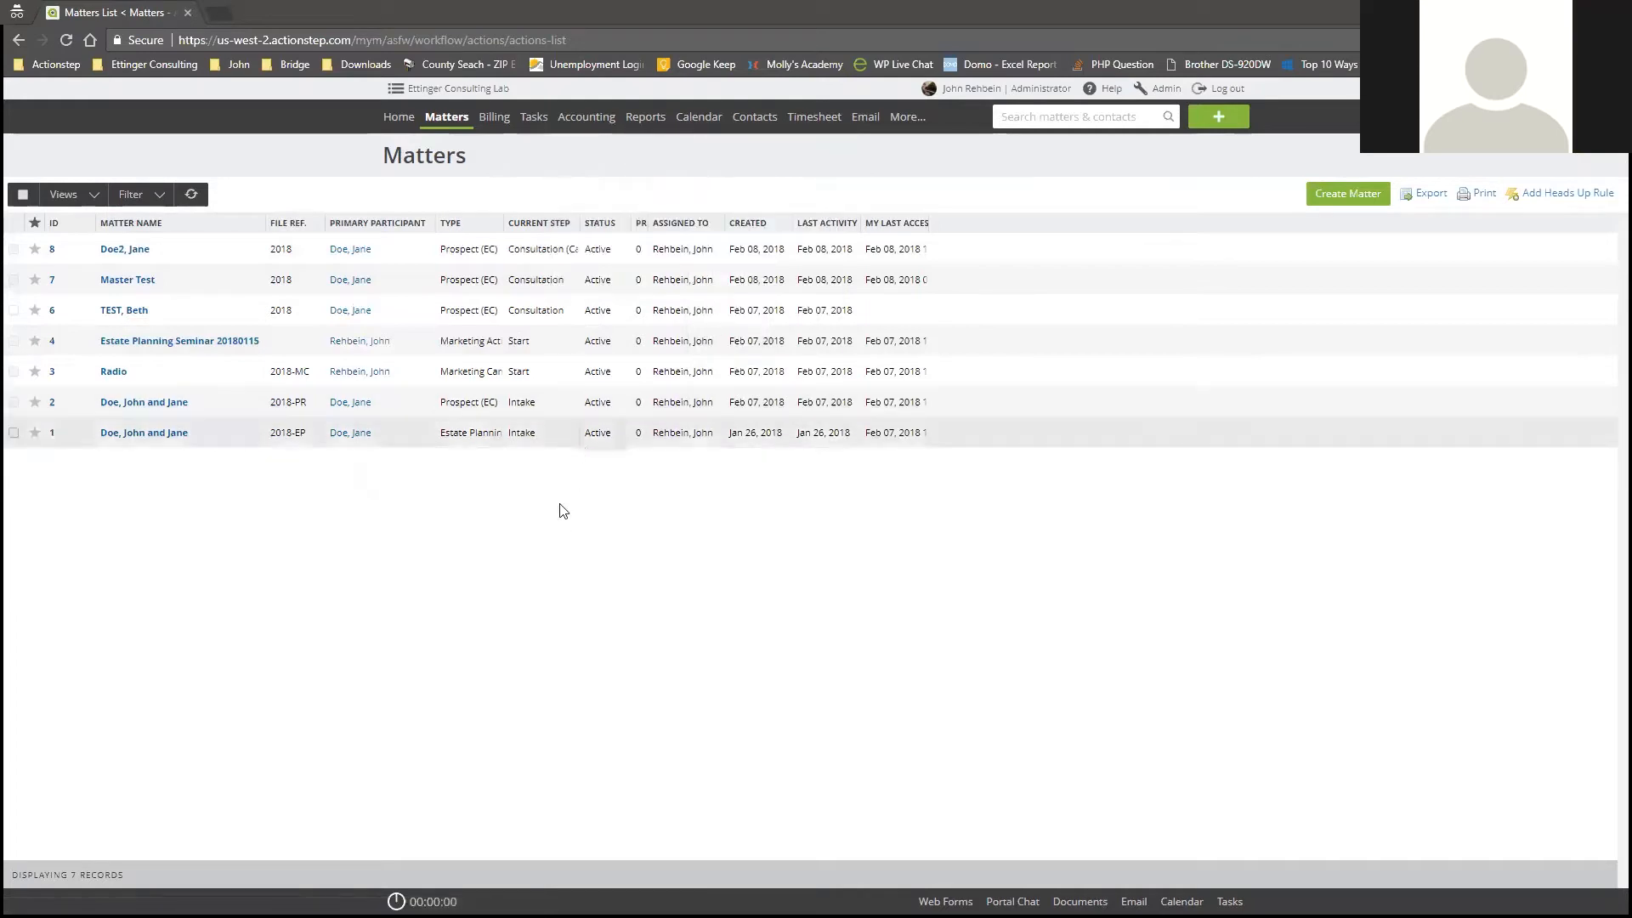
{"action": "mouse_move", "coordinate": [641, 125]}
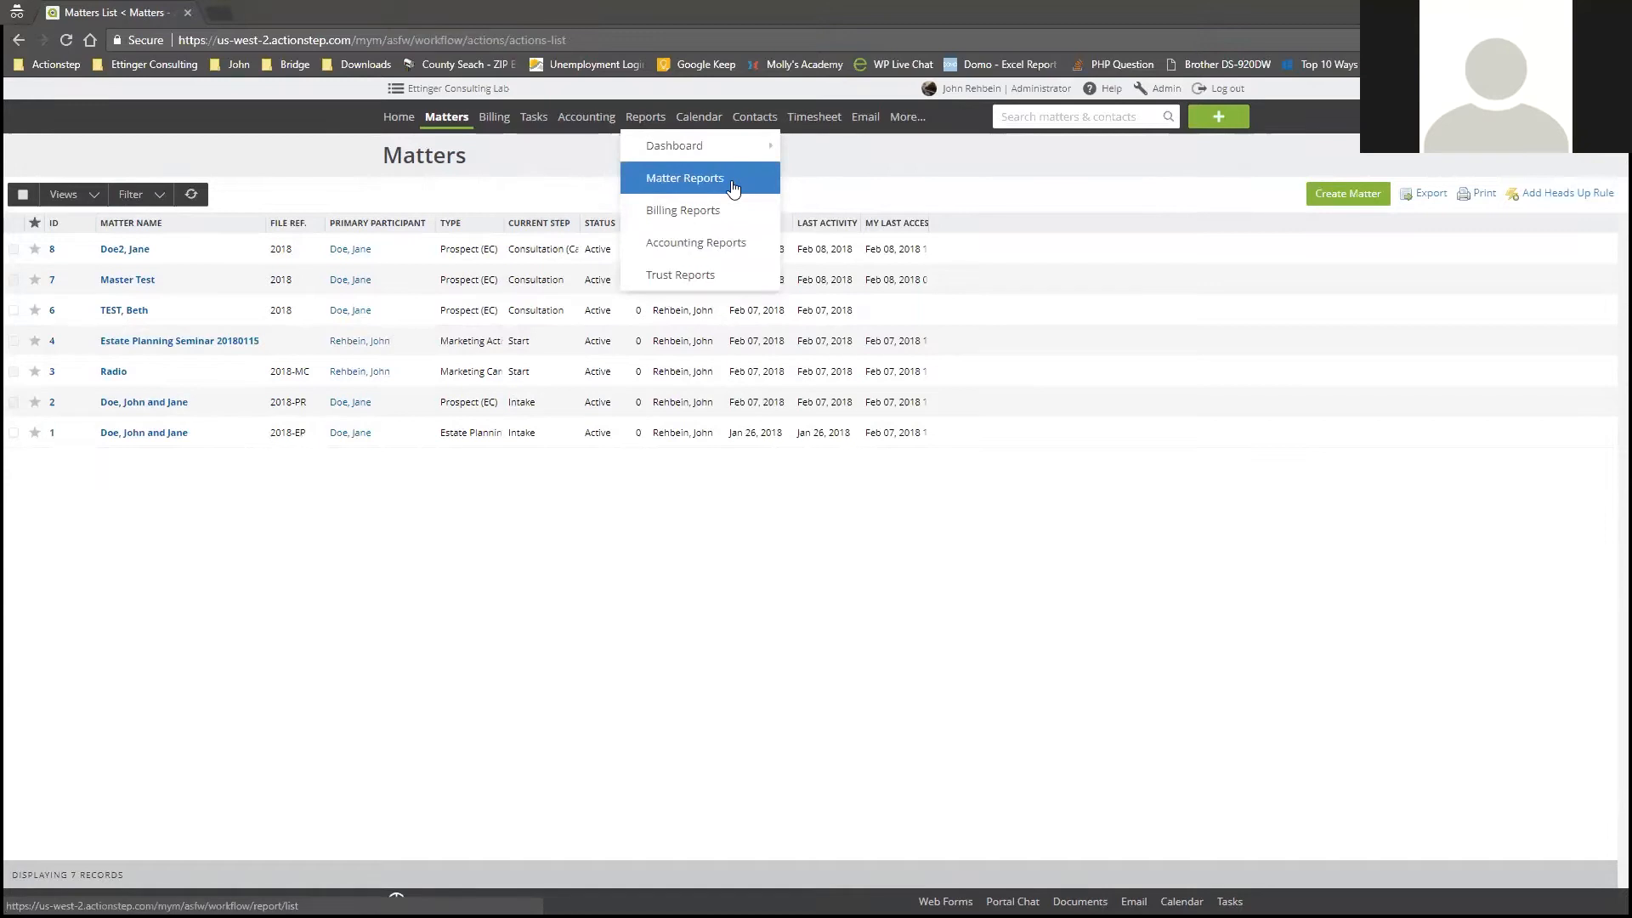
{"action": "mouse_move", "coordinate": [740, 151]}
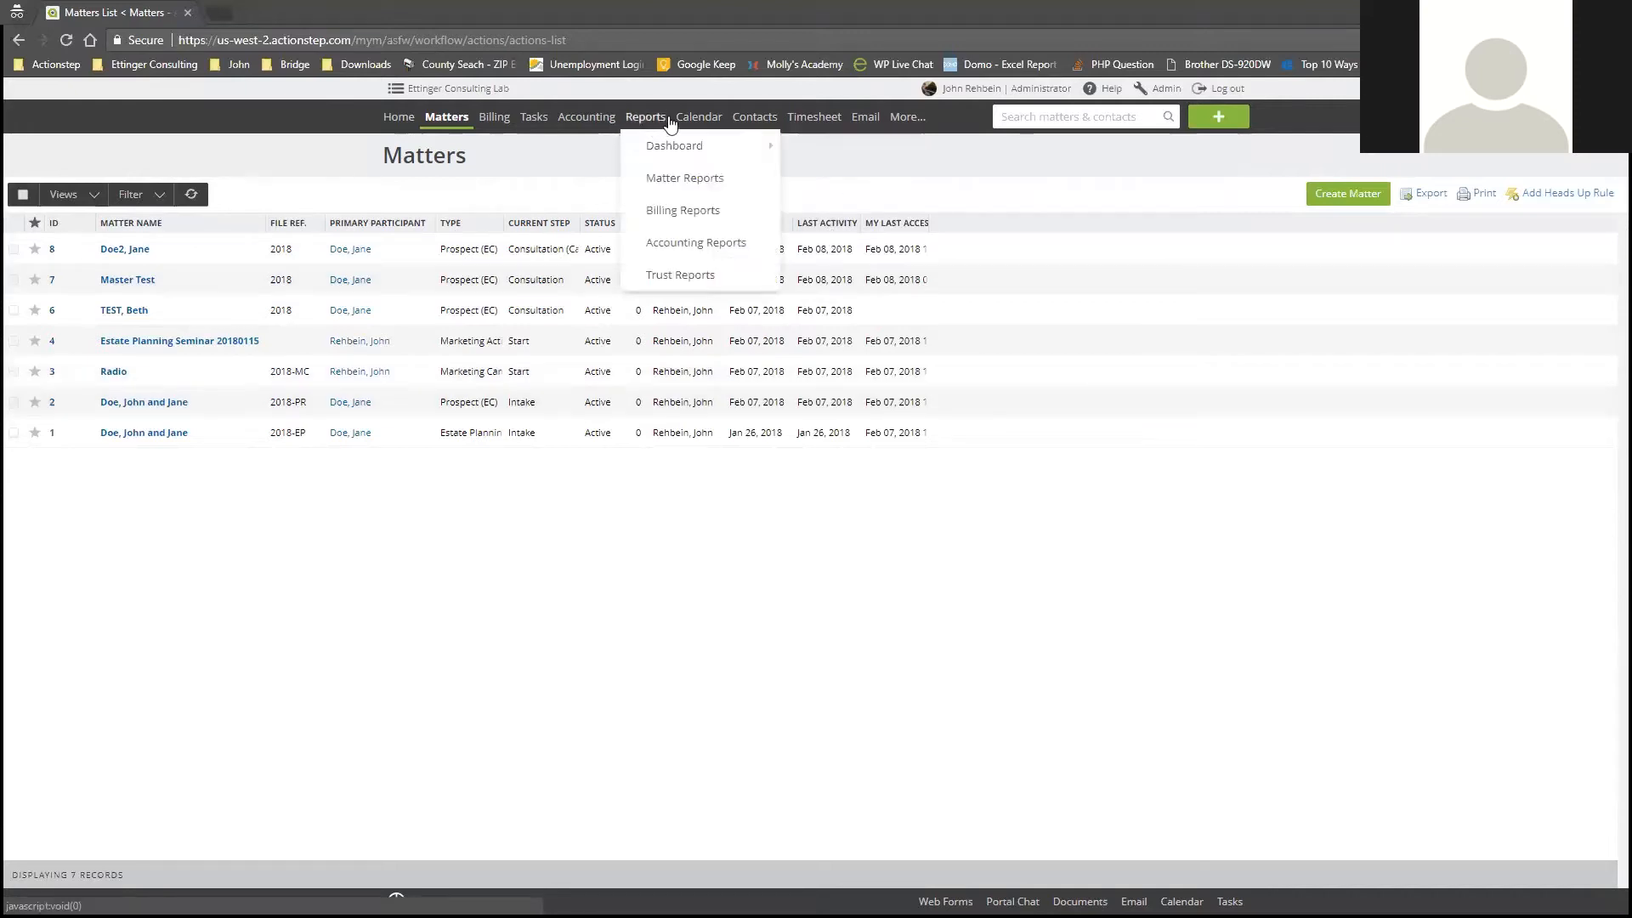
Open the calendar in the This Week view.
{"action": "mouse_move", "coordinate": [703, 125]}
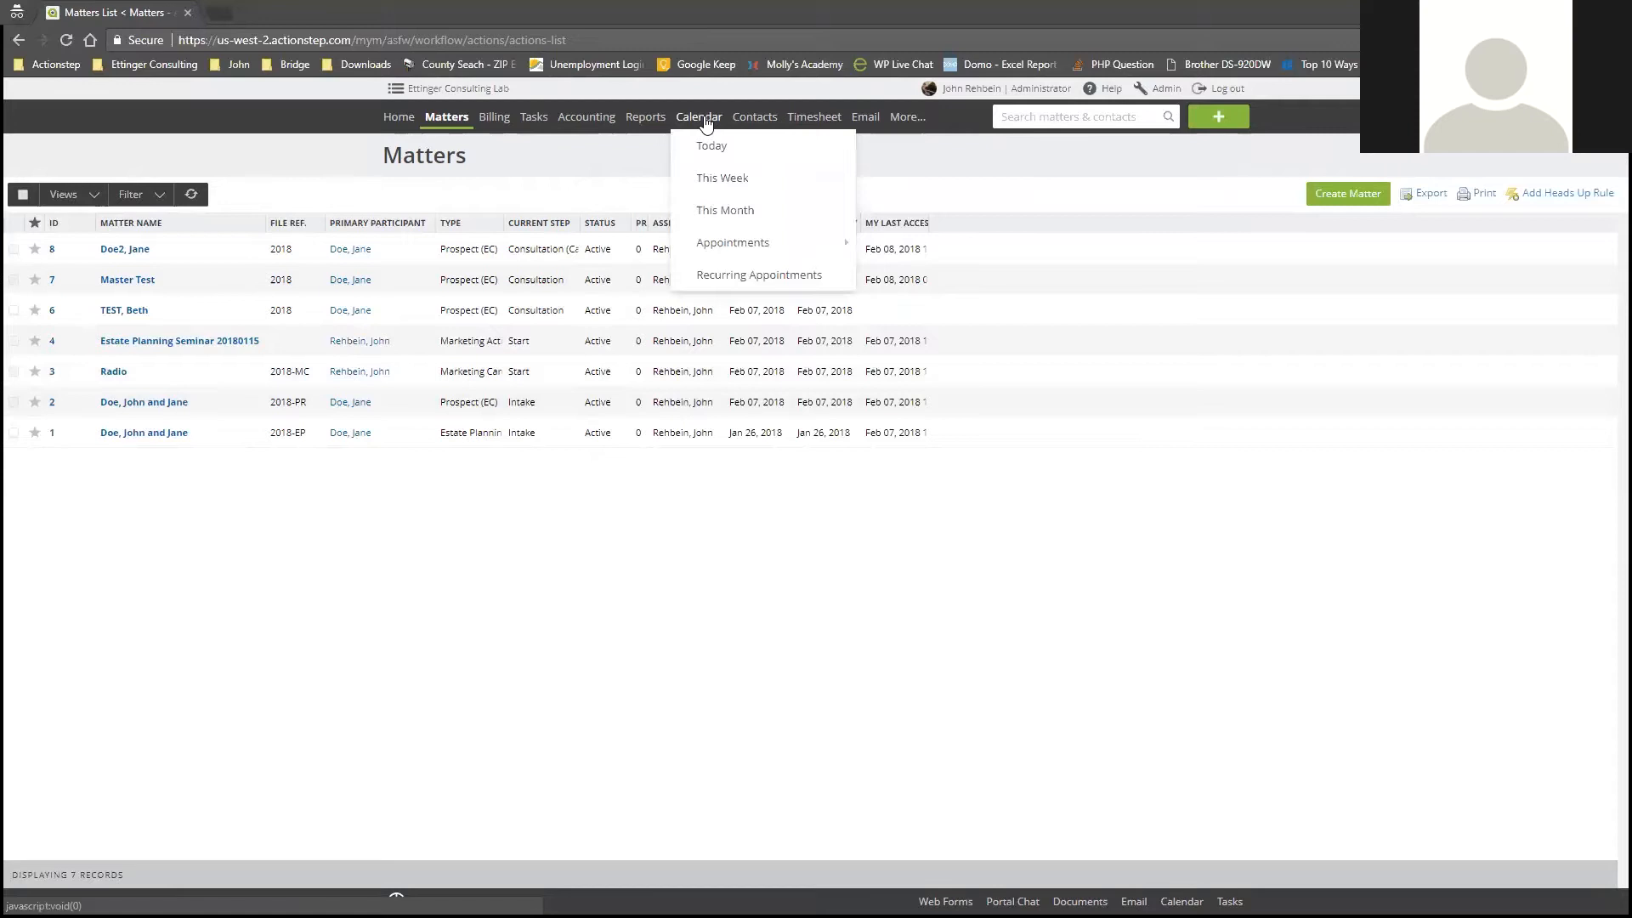
{"action": "left_click", "coordinate": [757, 180]}
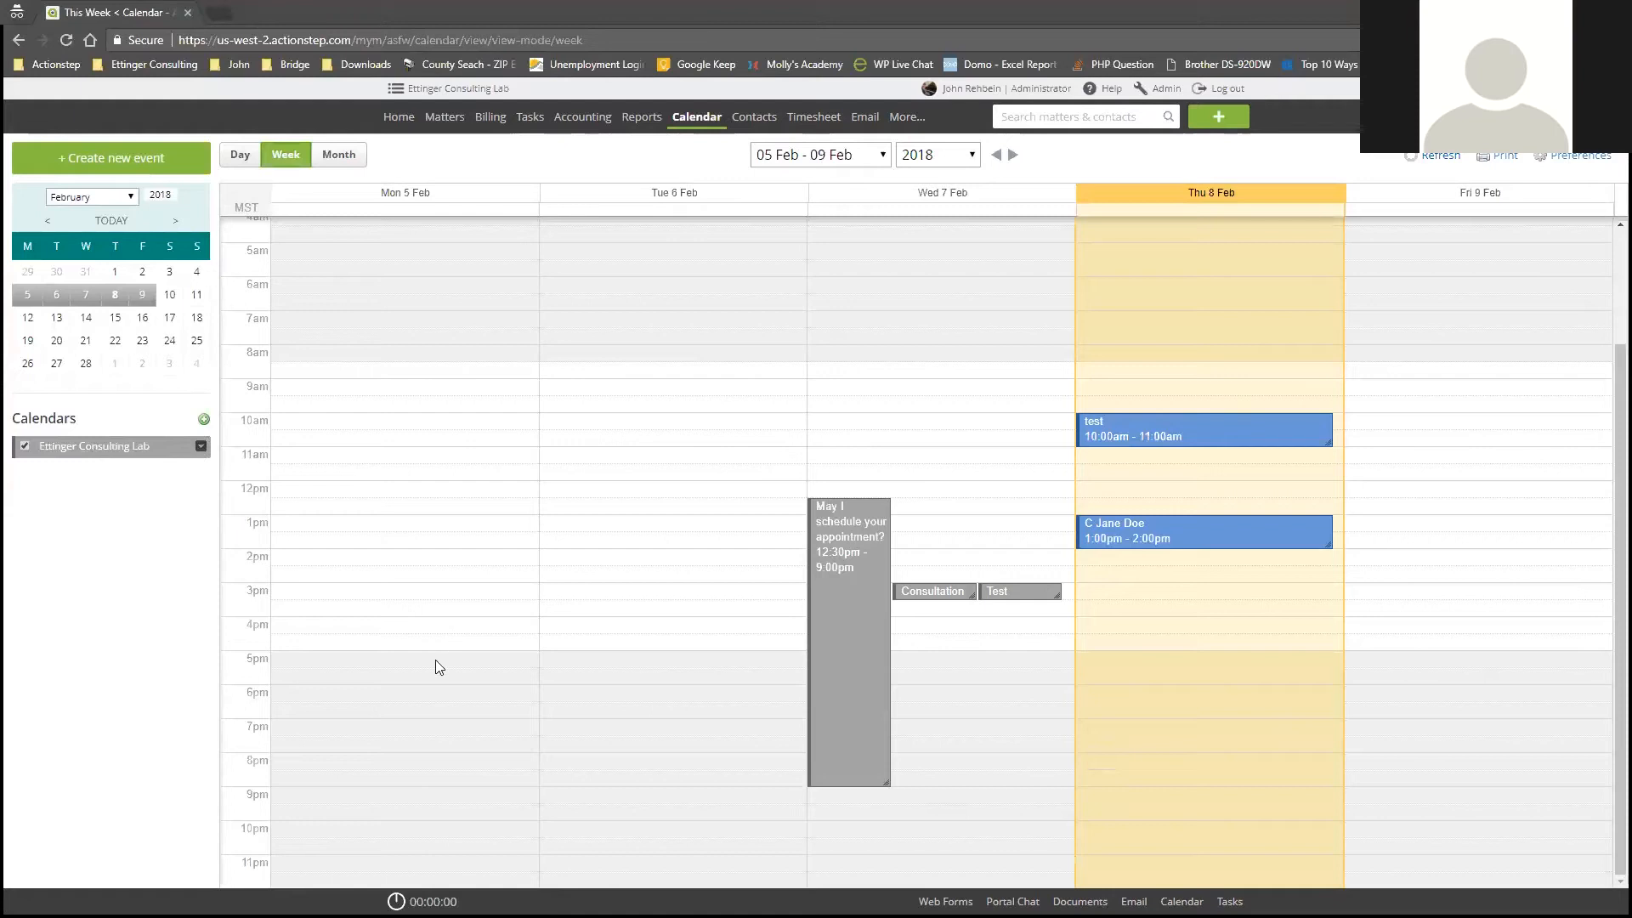
Start an appointment on 02/06/2018 from 9:00am to 9:30am, titled "C" plus the client's name, with color Theme07.
{"action": "left_click", "coordinate": [656, 394]}
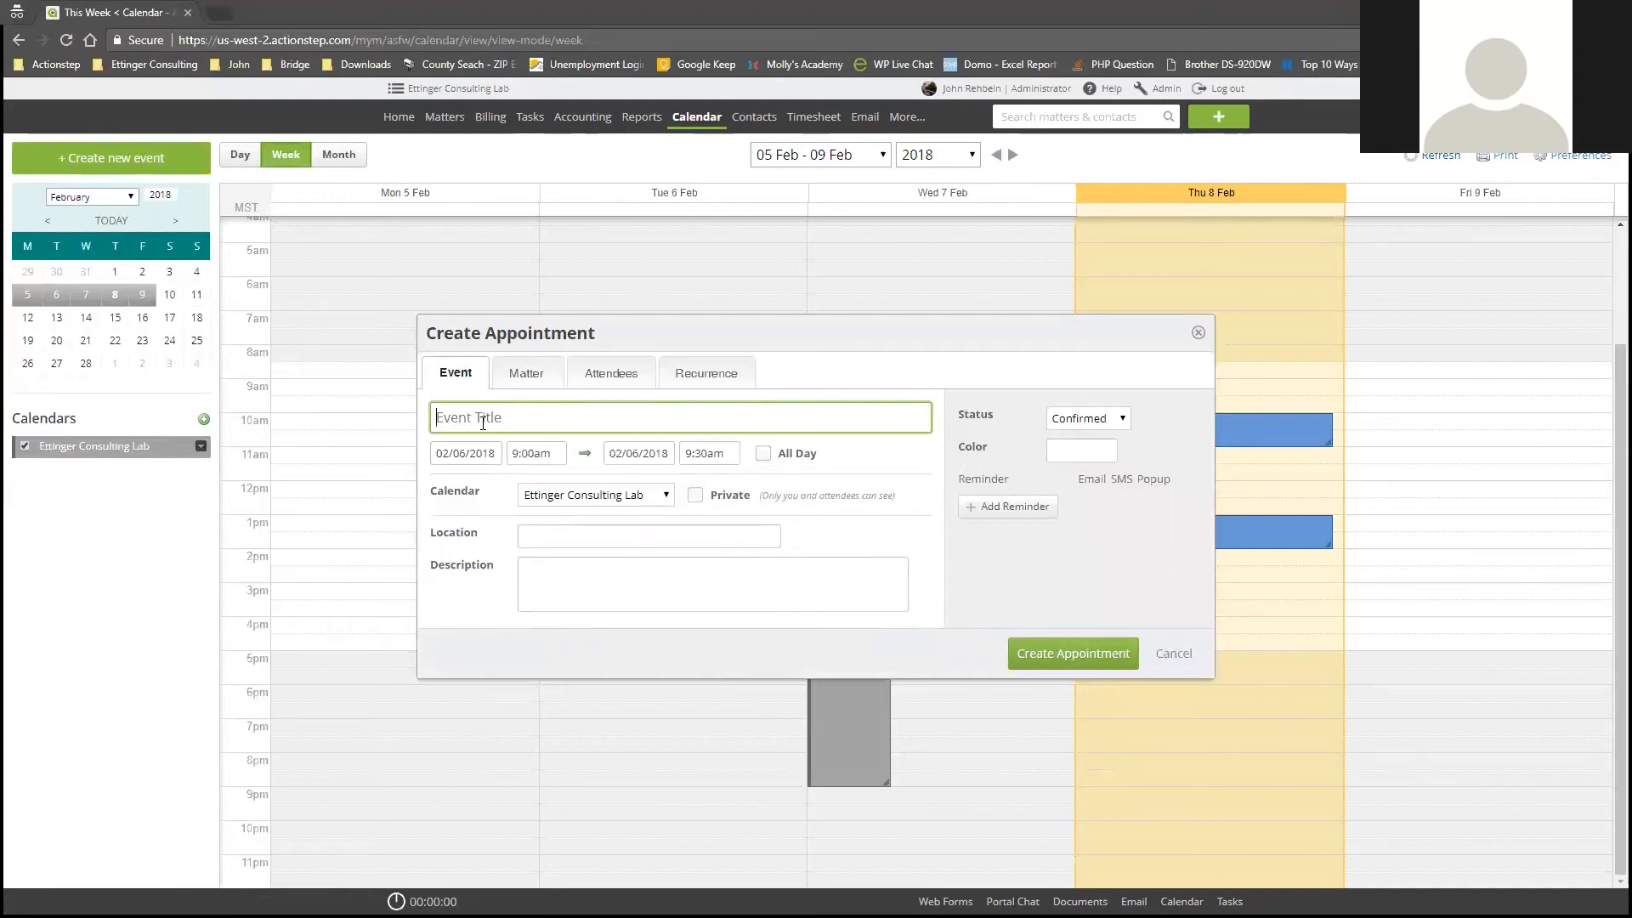
{"action": "type", "text": "C Jane Doe"}
{"action": "left_click", "coordinate": [641, 495]}
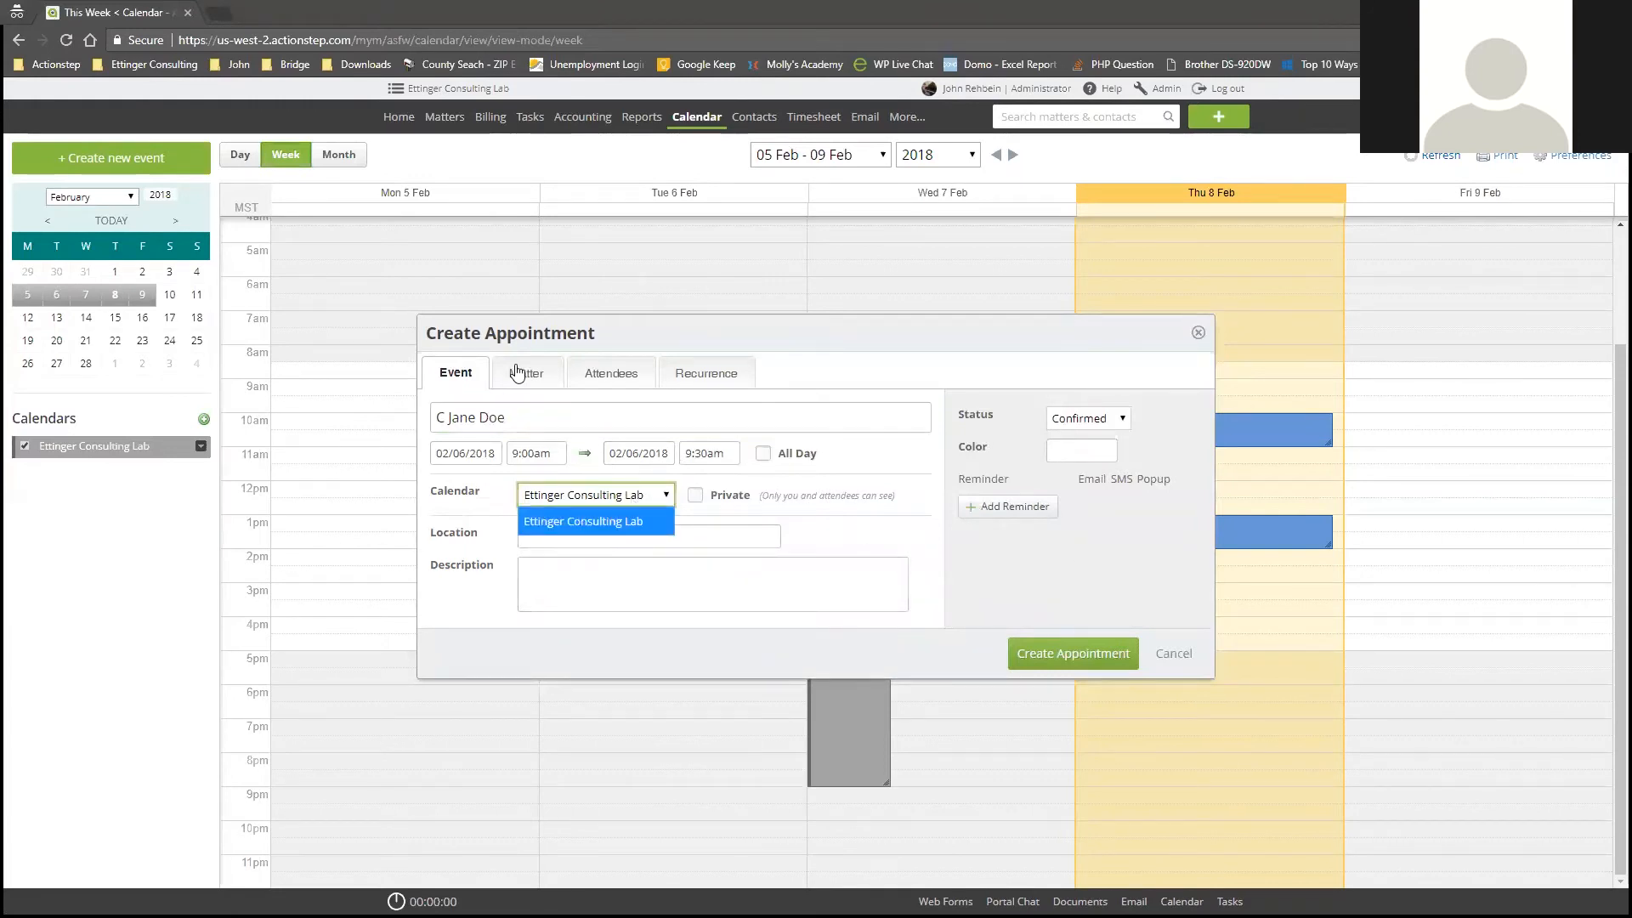
{"action": "left_click", "coordinate": [1069, 448]}
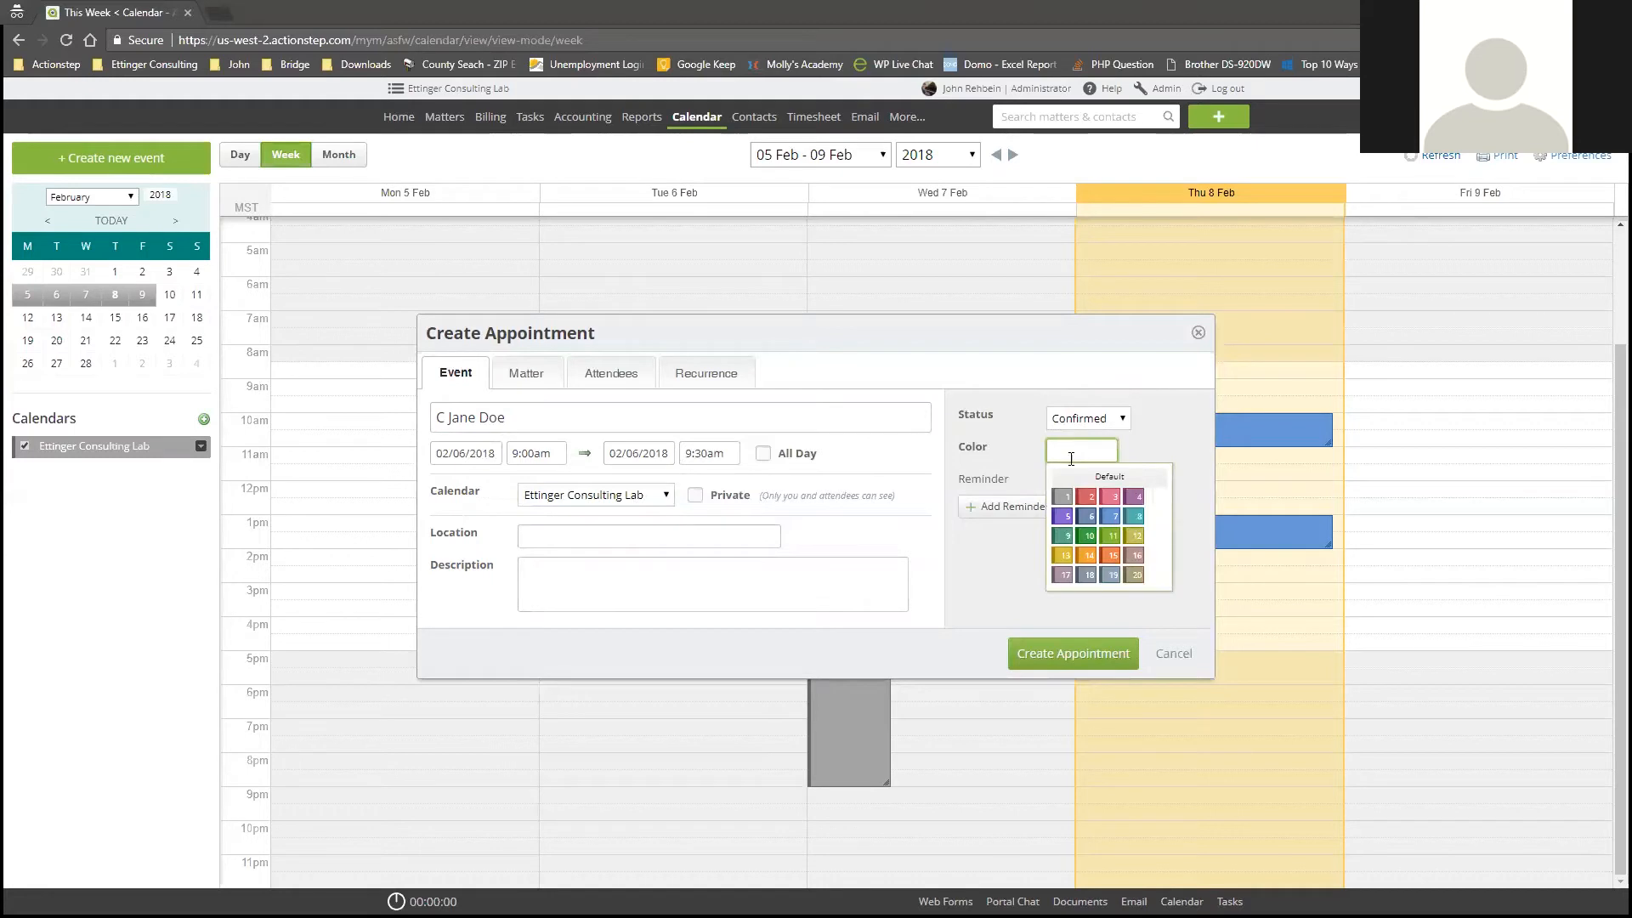
{"action": "left_click", "coordinate": [1112, 517]}
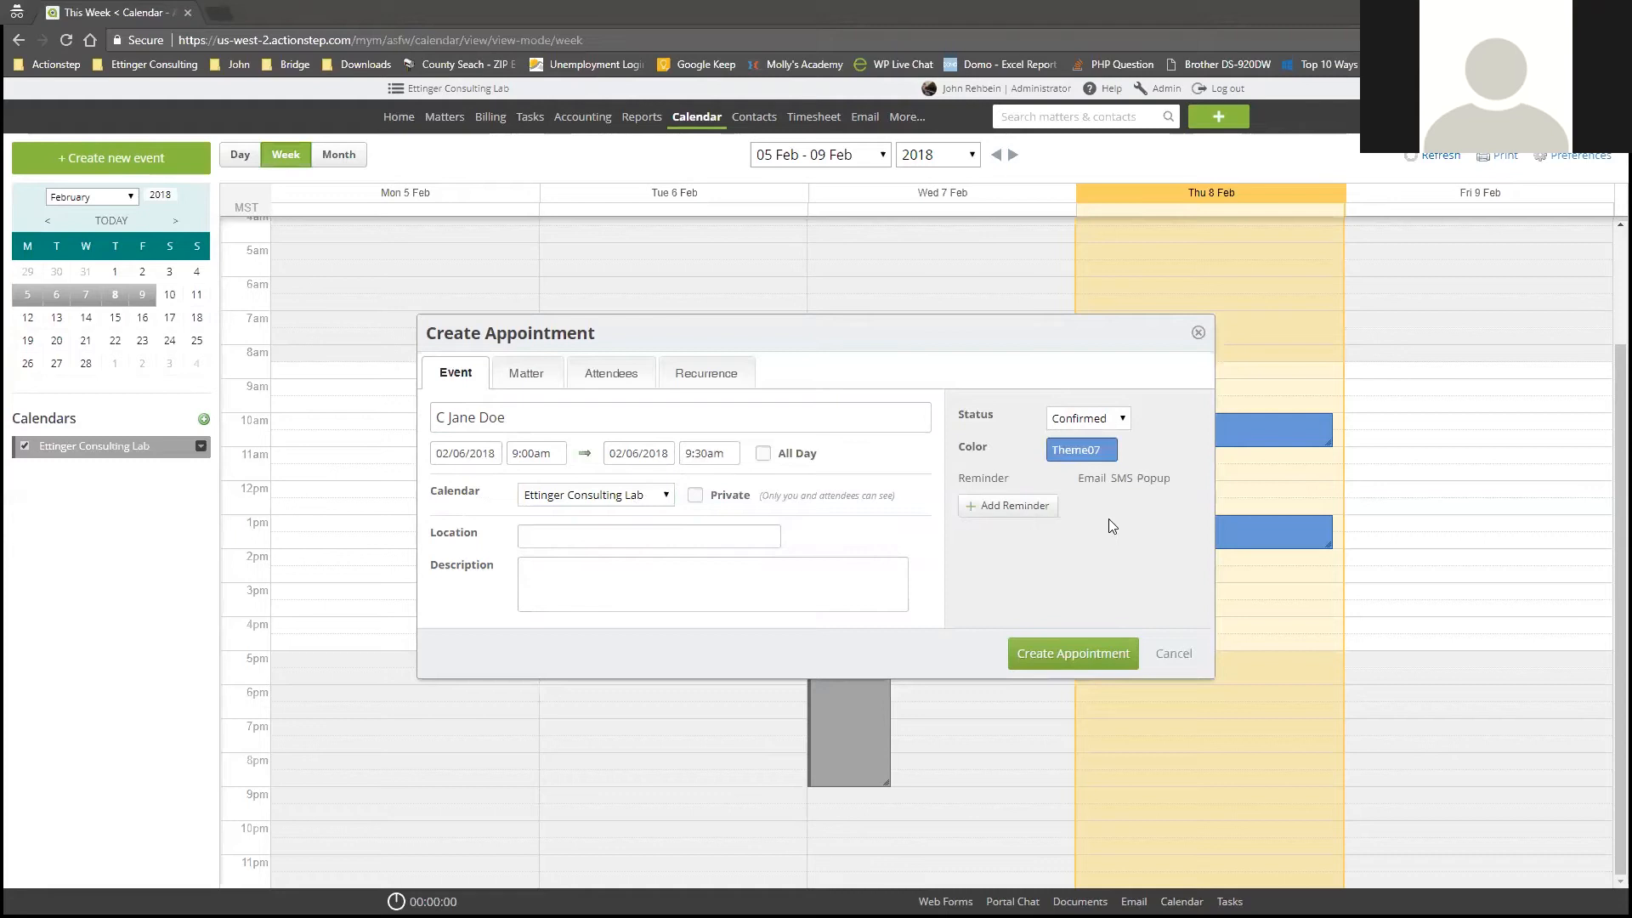
Find the client's matter by name, link matter 8 to the appointment, and view its Matter Field choices.
{"action": "left_click", "coordinate": [532, 380]}
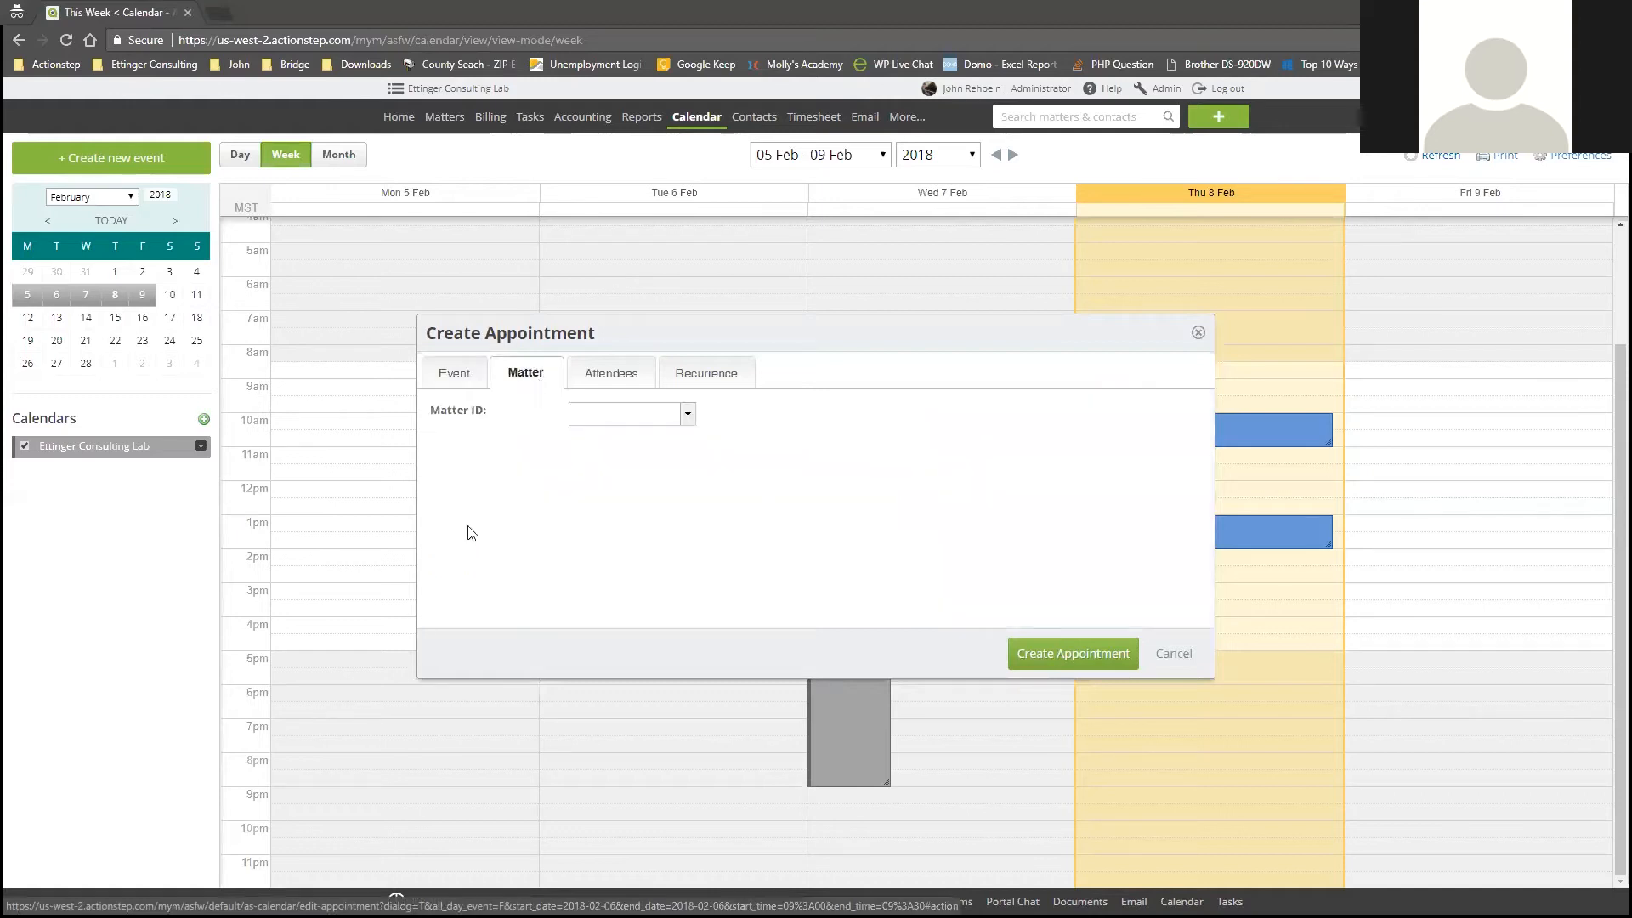
{"action": "left_click", "coordinate": [600, 415]}
{"action": "type", "text": "d"}
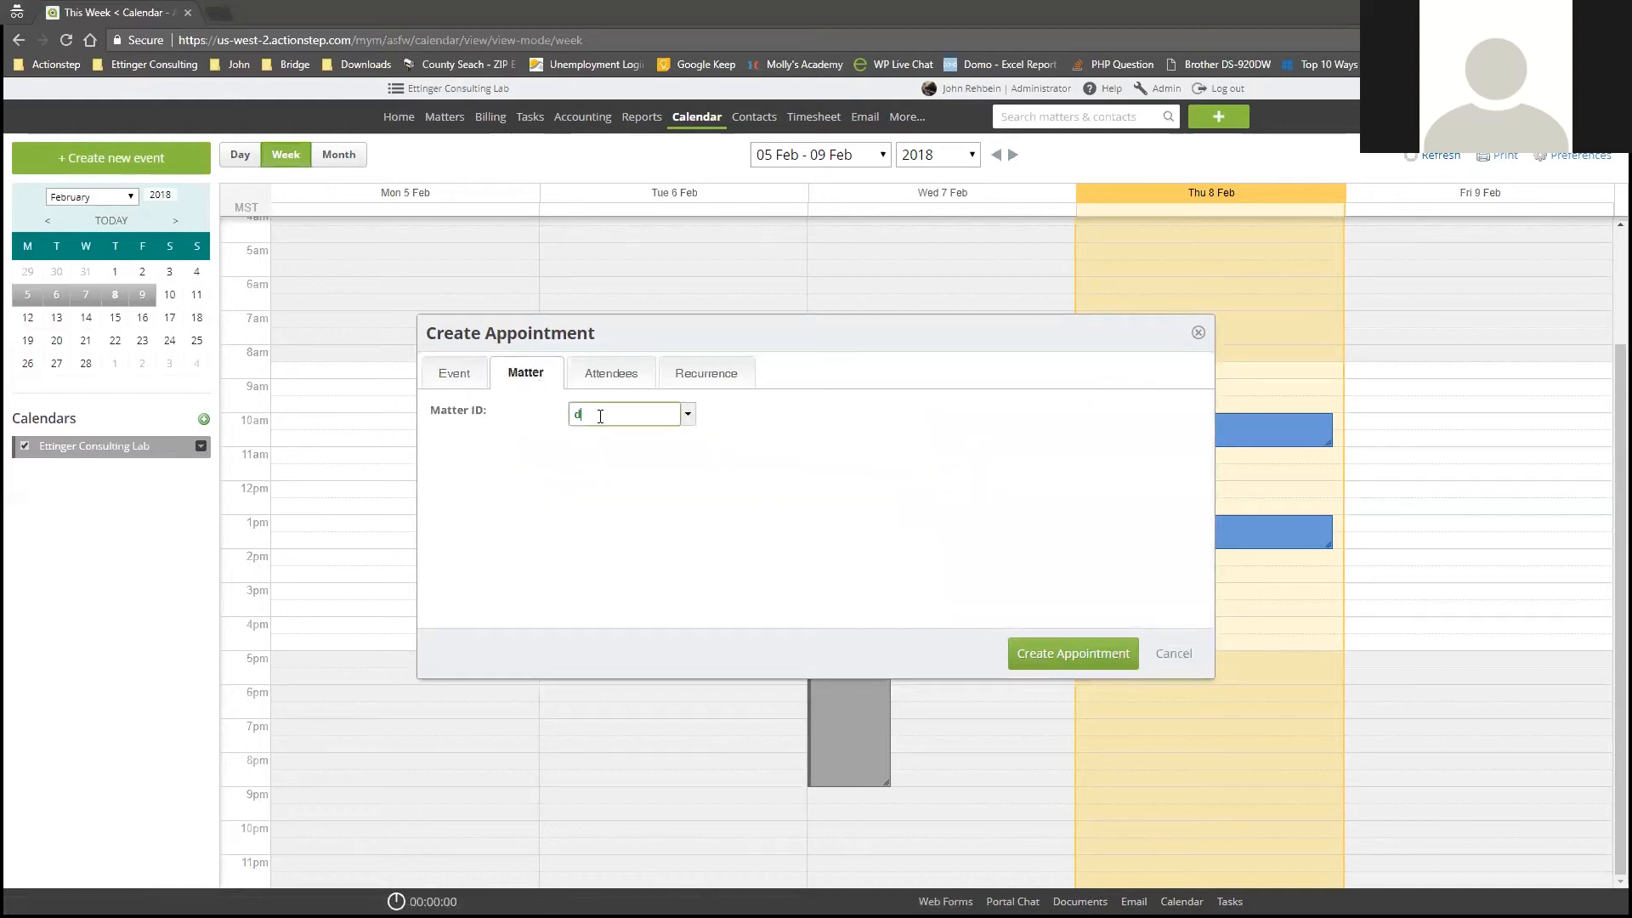
{"action": "type", "text": "oes"}
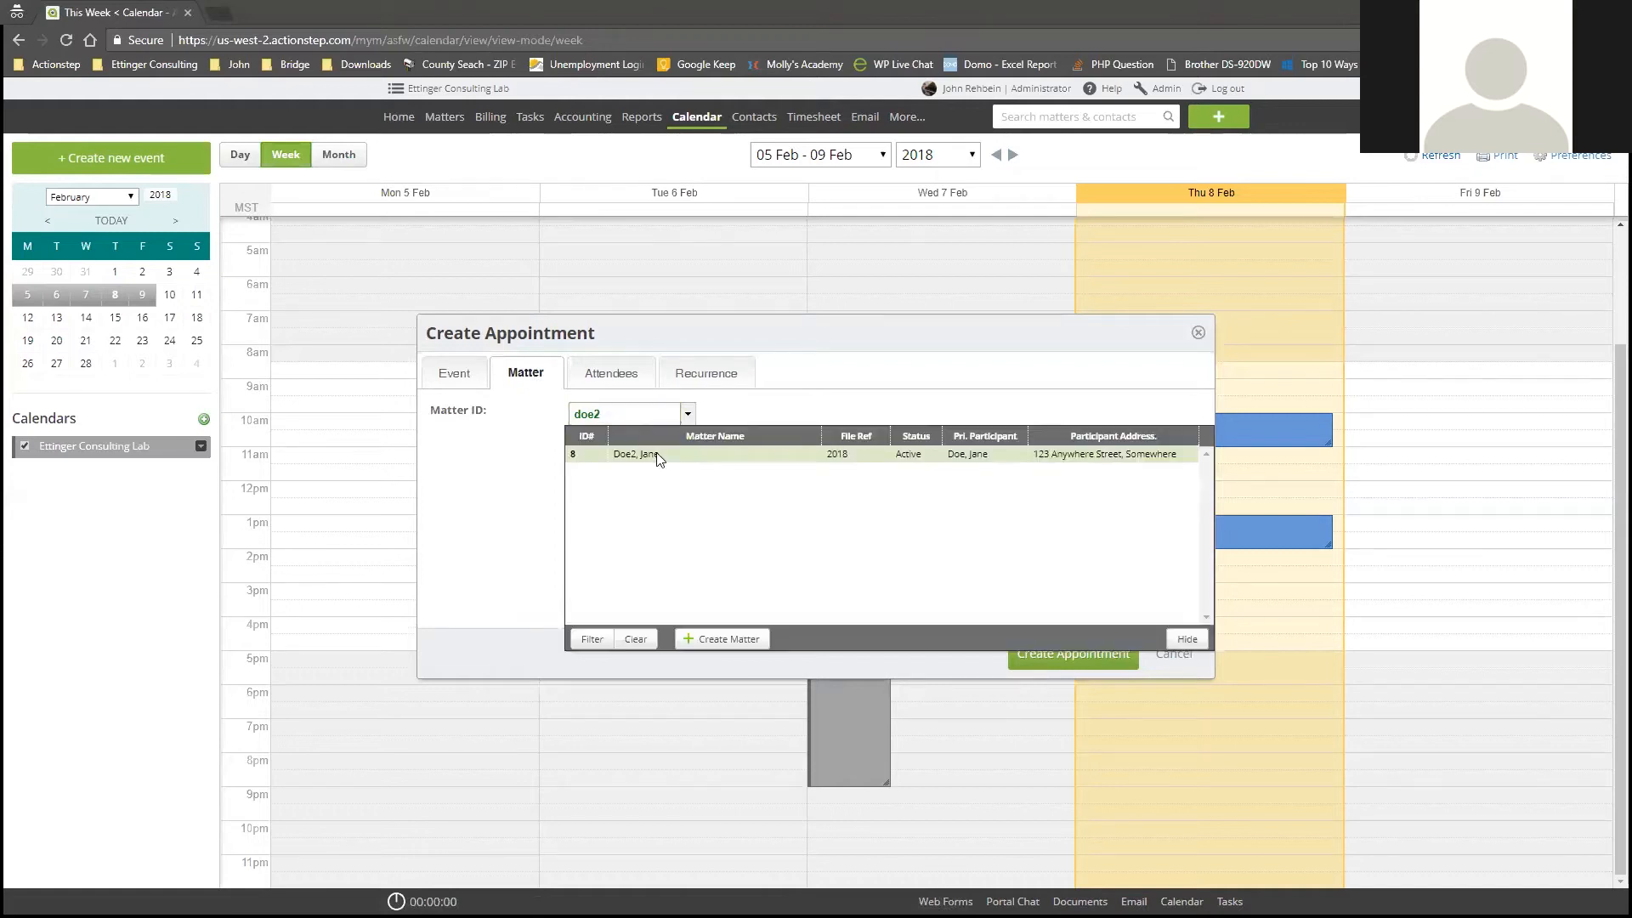
{"action": "left_click", "coordinate": [646, 456]}
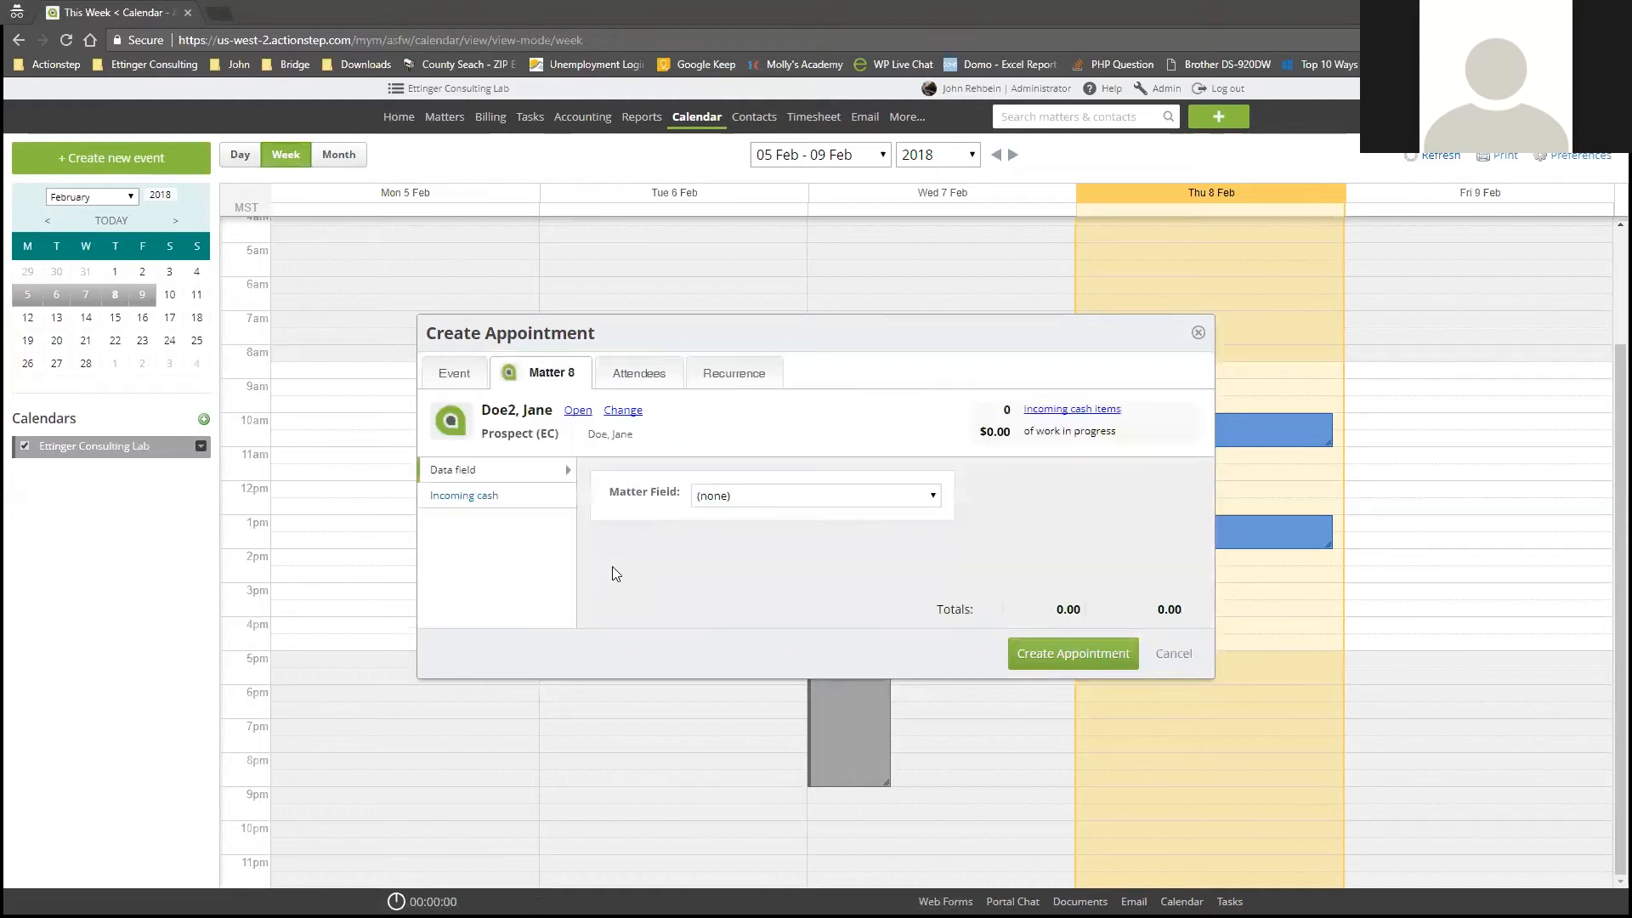
{"action": "left_click", "coordinate": [737, 499]}
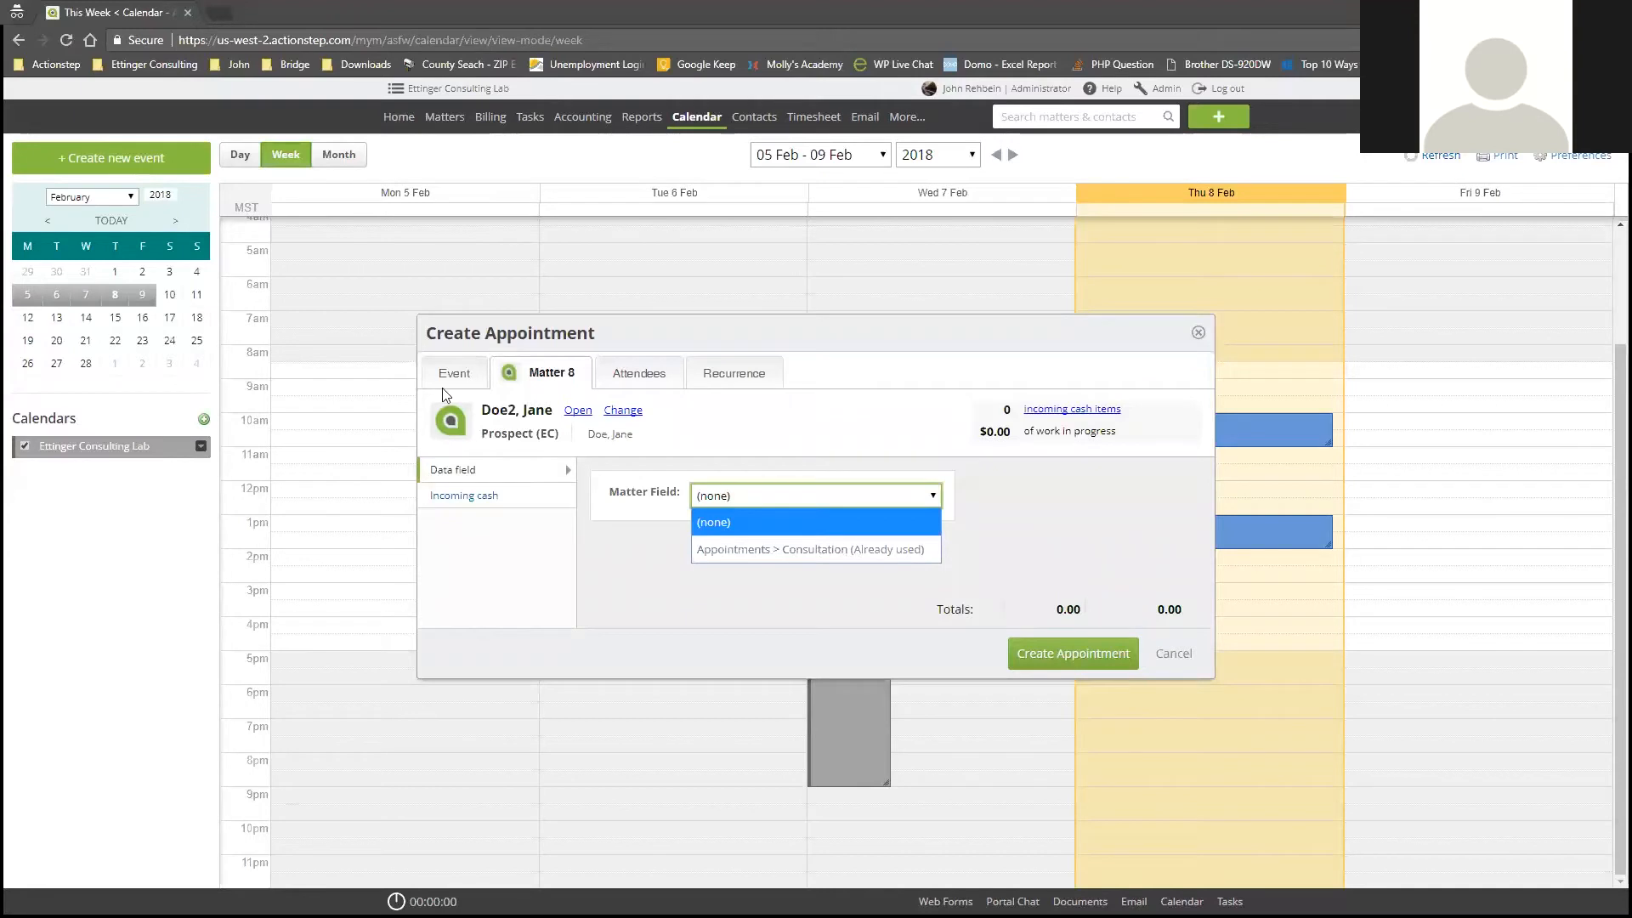
View the appointment's attendee settings and start a recurring rule for it.
{"action": "left_click", "coordinate": [651, 389]}
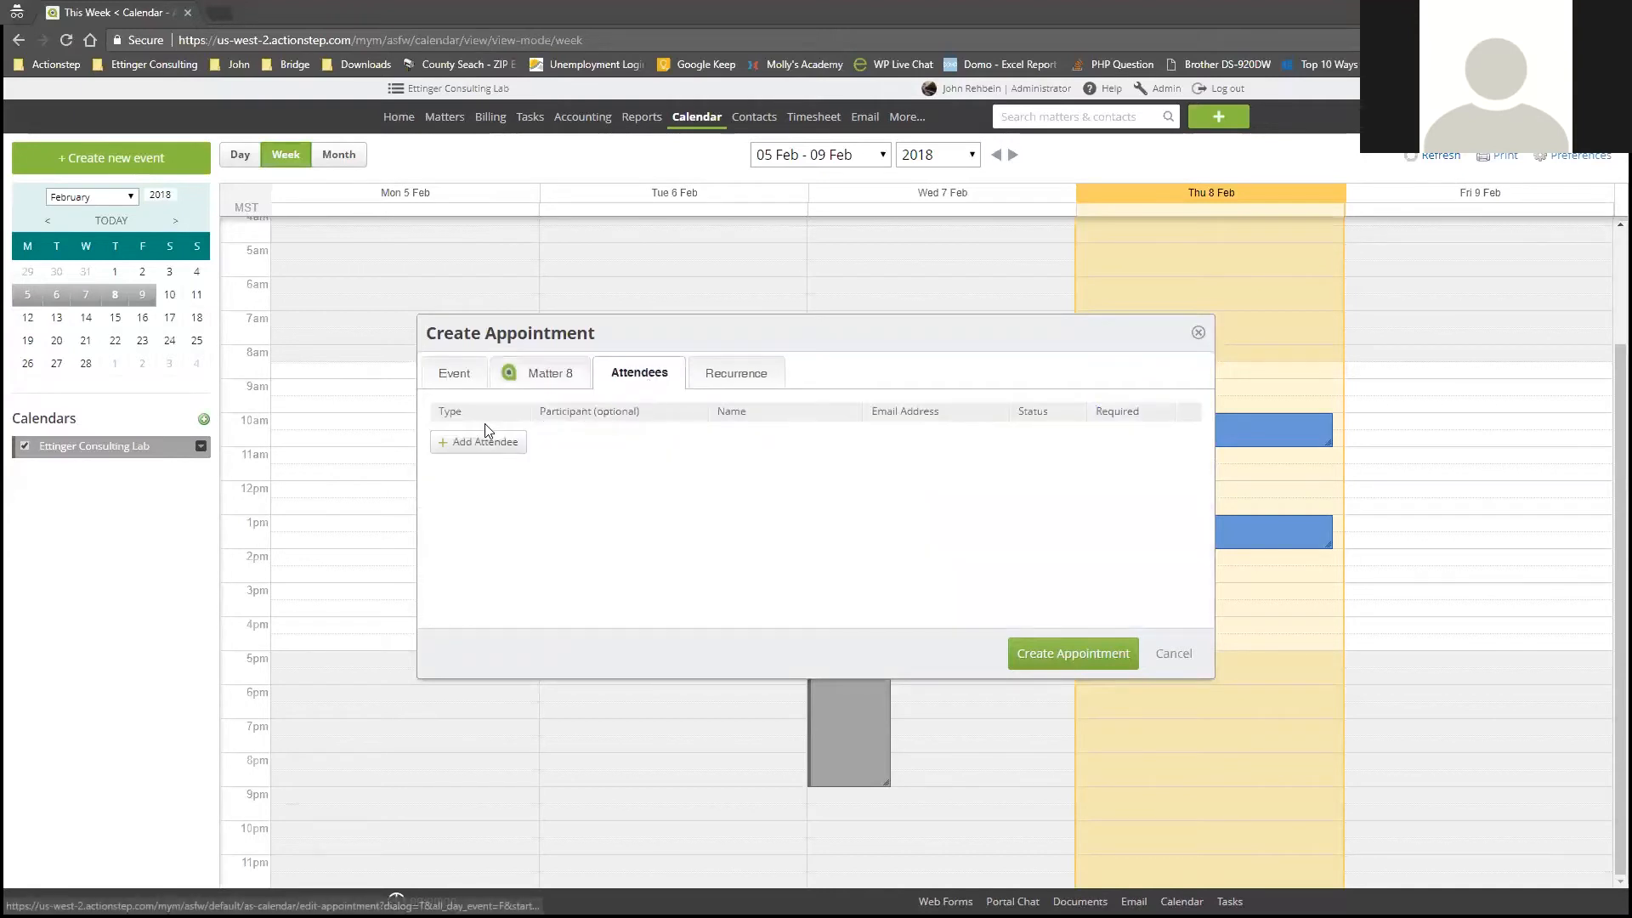
{"action": "left_click", "coordinate": [725, 378]}
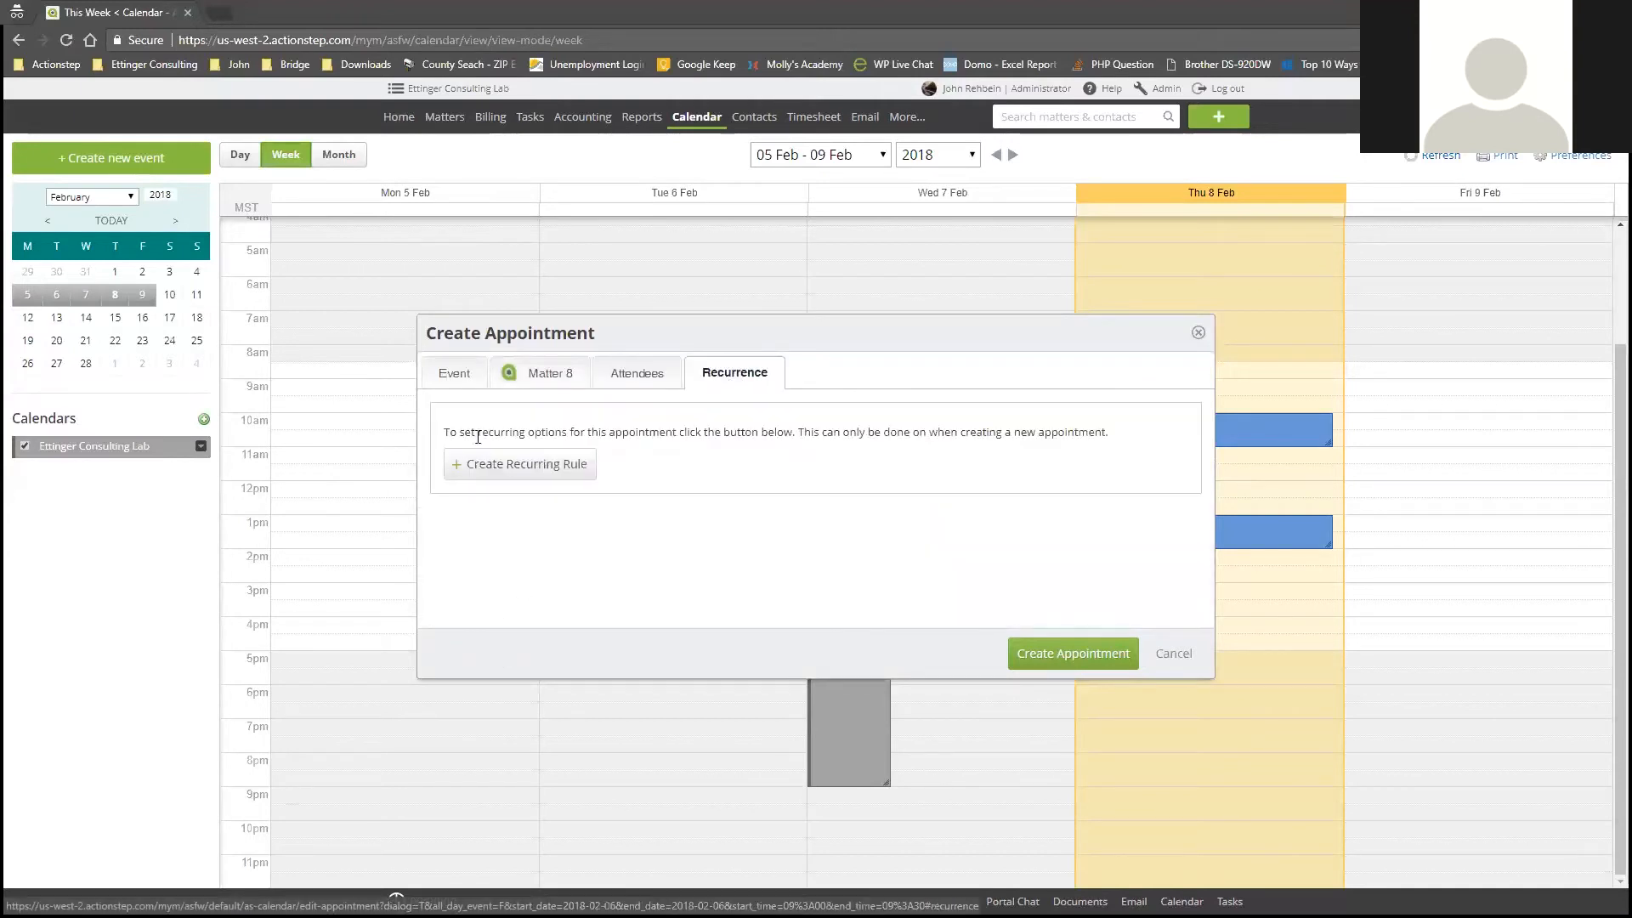
{"action": "left_click", "coordinate": [473, 466]}
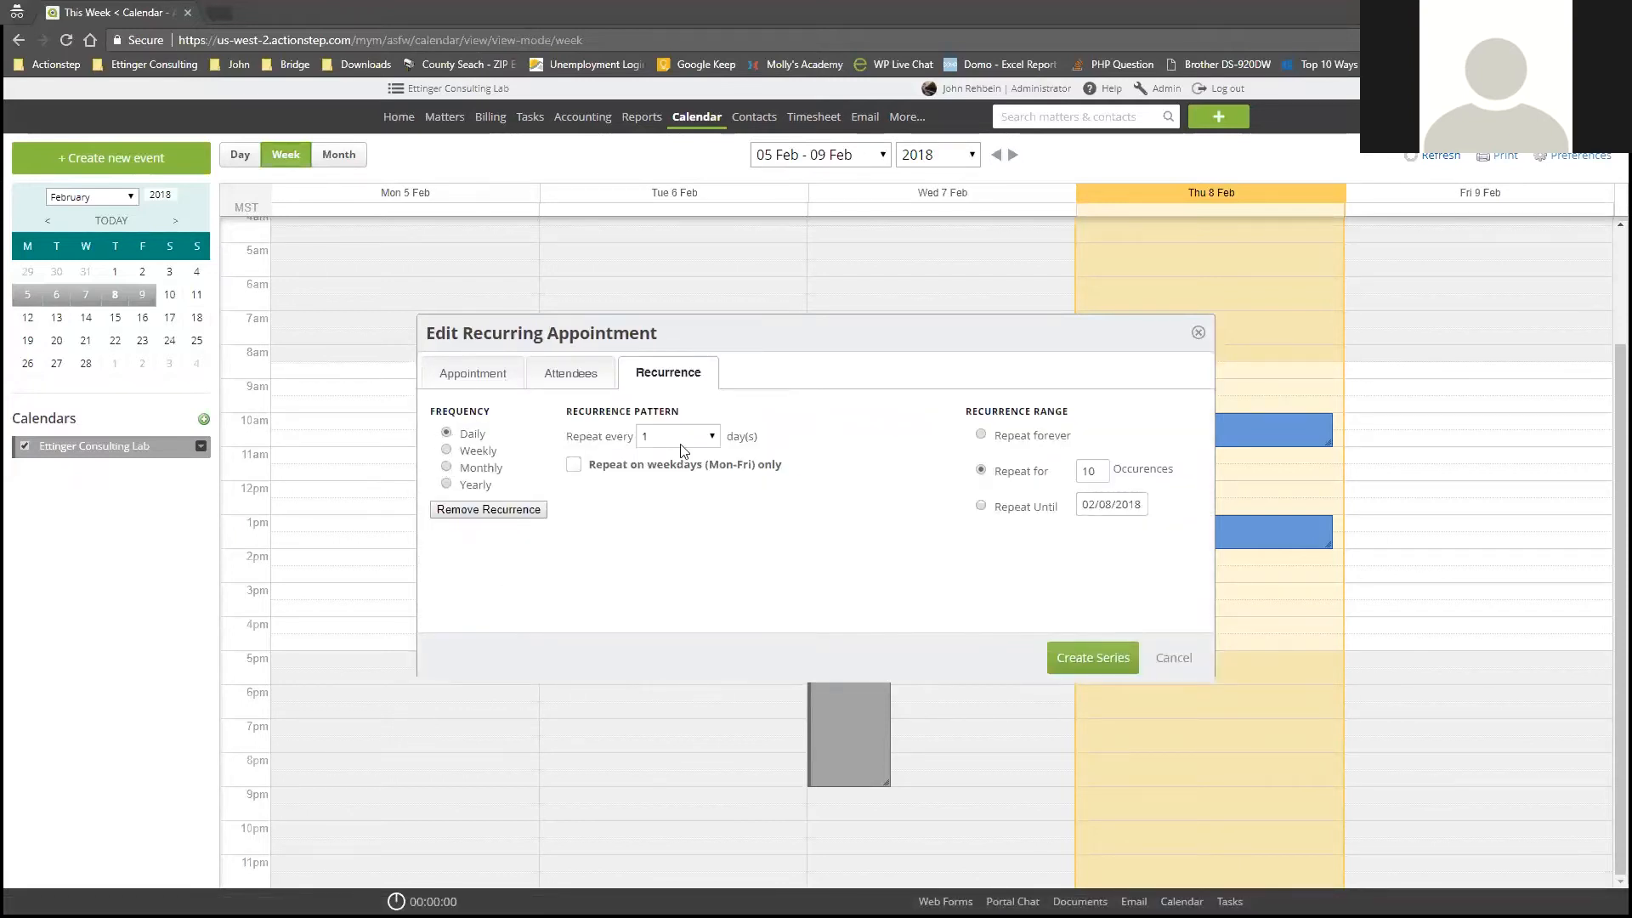
Discard the recurring appointment, then open the Contacts List and view its filter options.
{"action": "left_click", "coordinate": [1173, 658]}
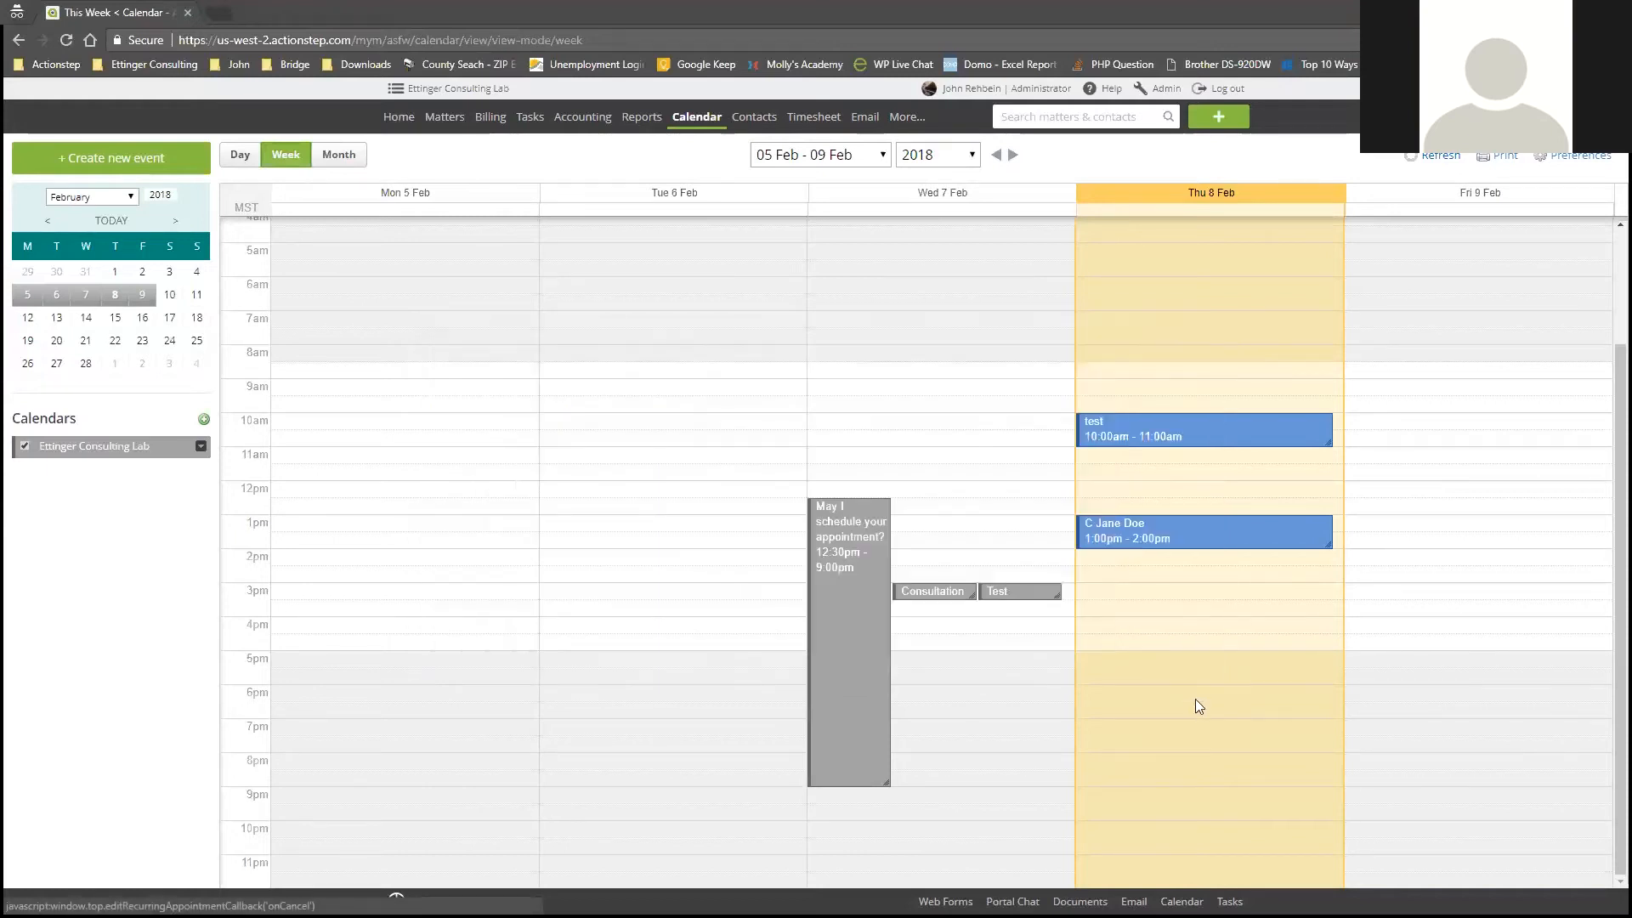
{"action": "mouse_move", "coordinate": [750, 130]}
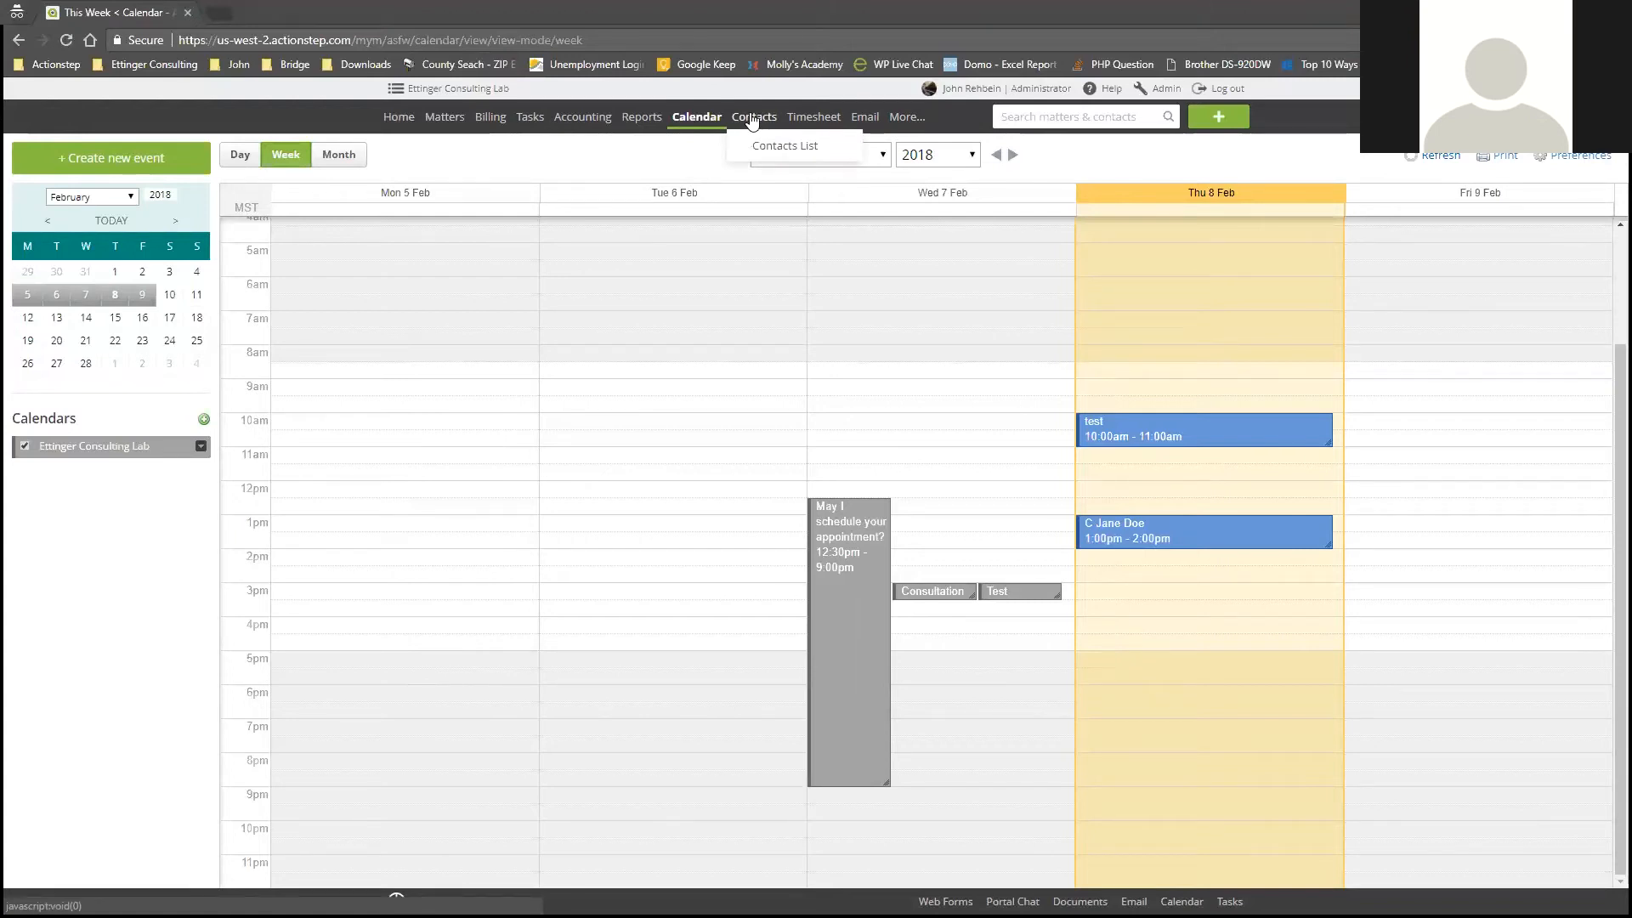
{"action": "left_click", "coordinate": [765, 141]}
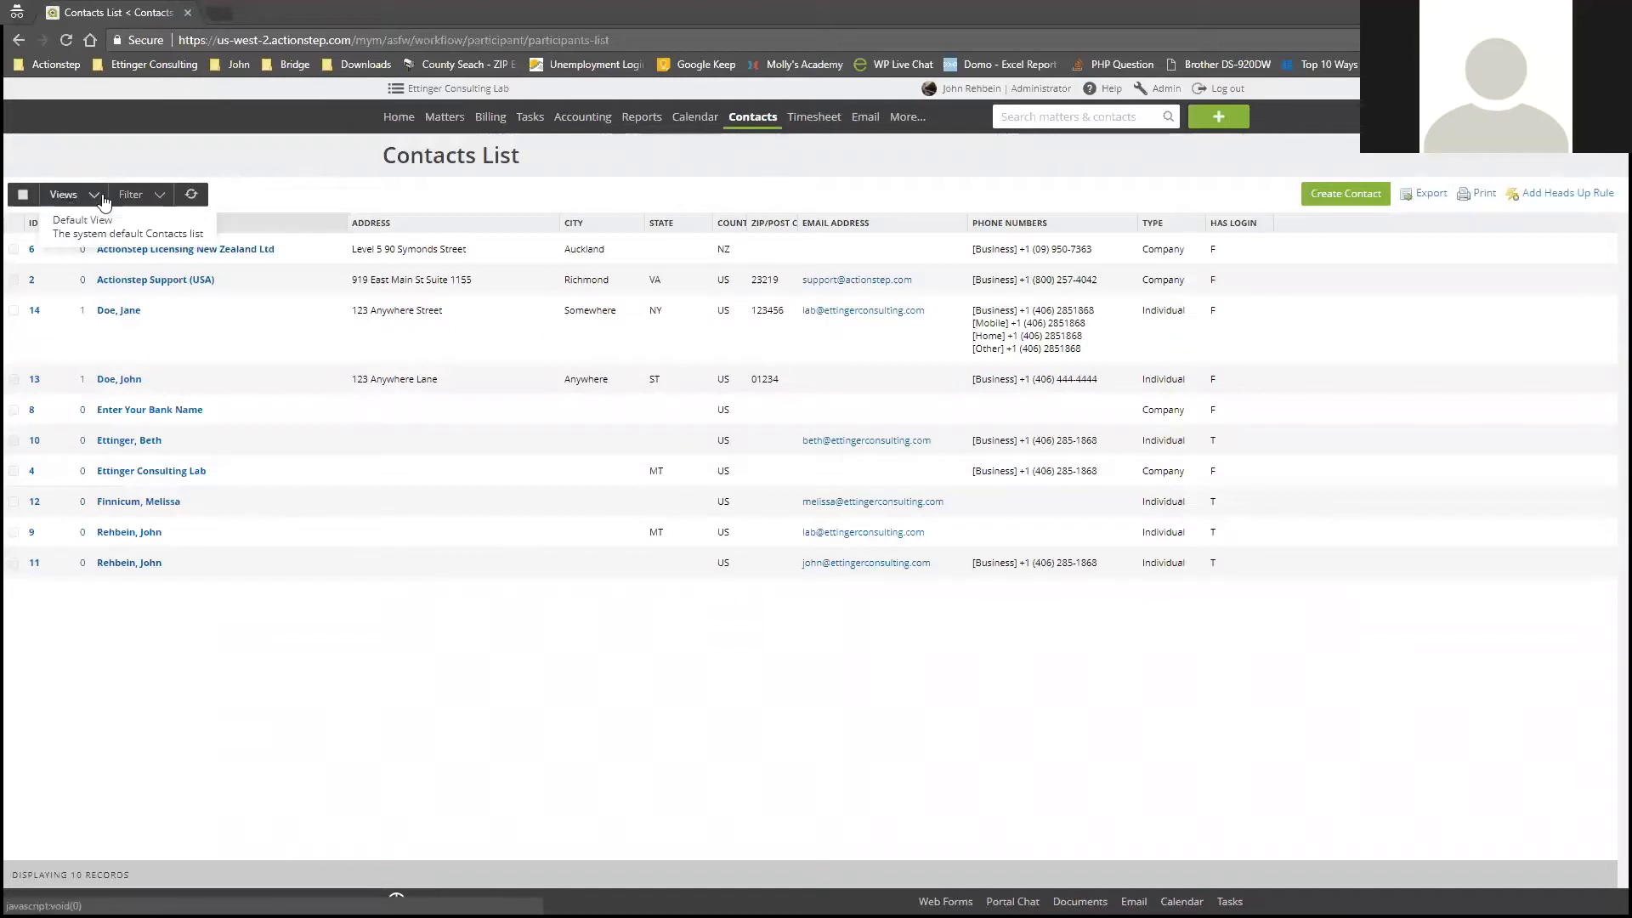
{"action": "left_click", "coordinate": [132, 194]}
{"action": "left_click", "coordinate": [590, 809]}
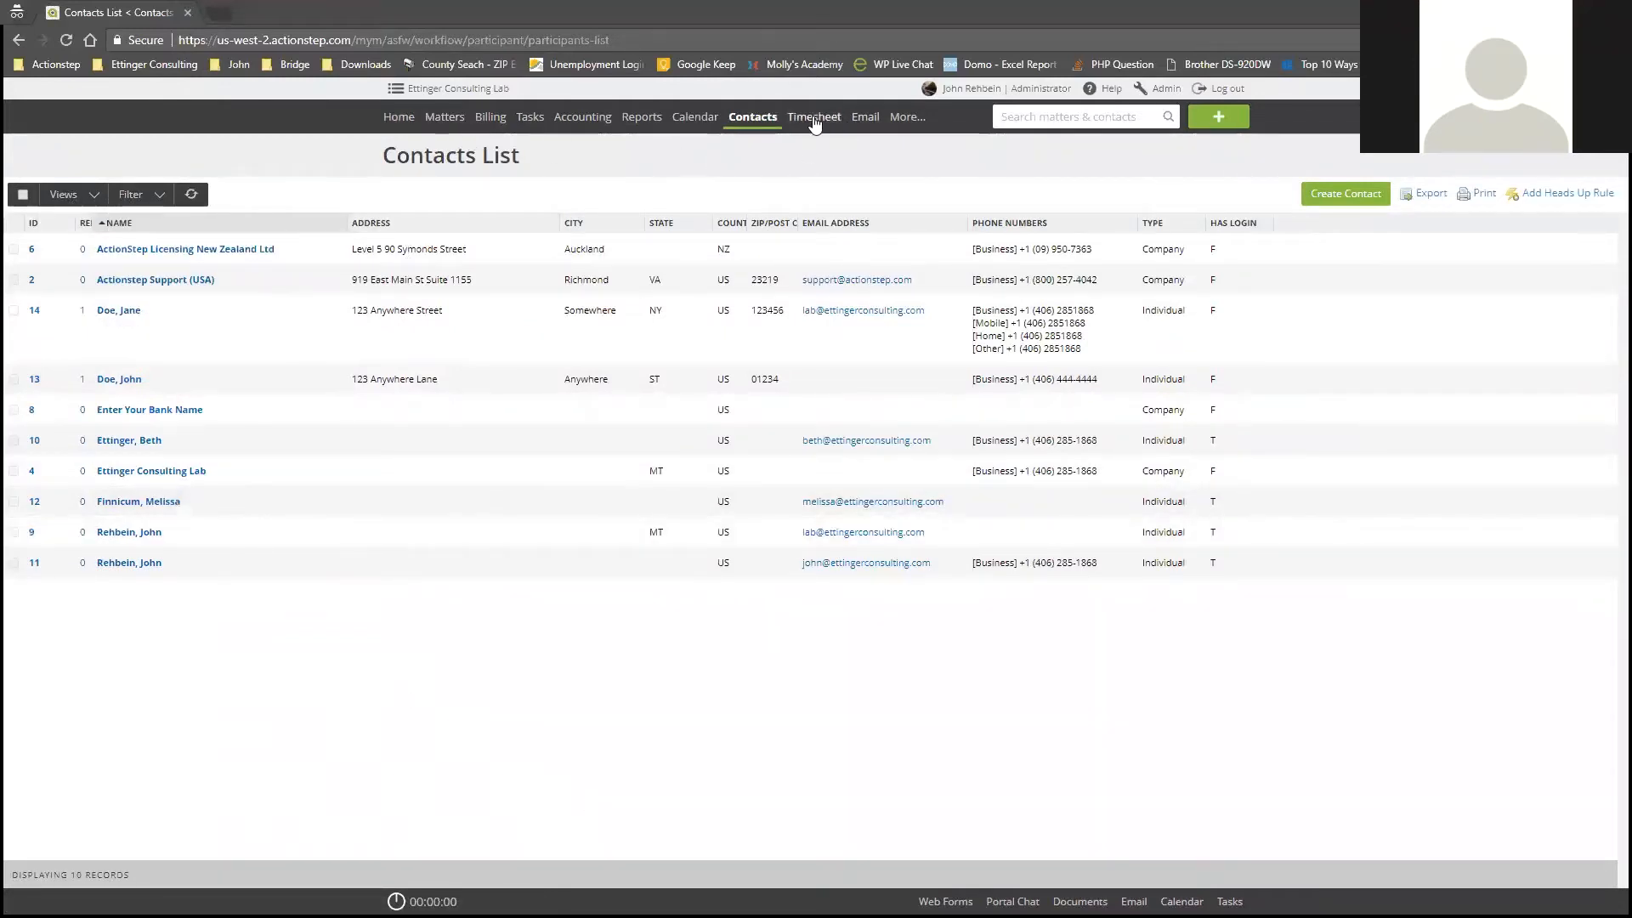
Create a new timer described as "on the phone with" plus the client's name, and select the description text.
{"action": "mouse_move", "coordinate": [813, 119]}
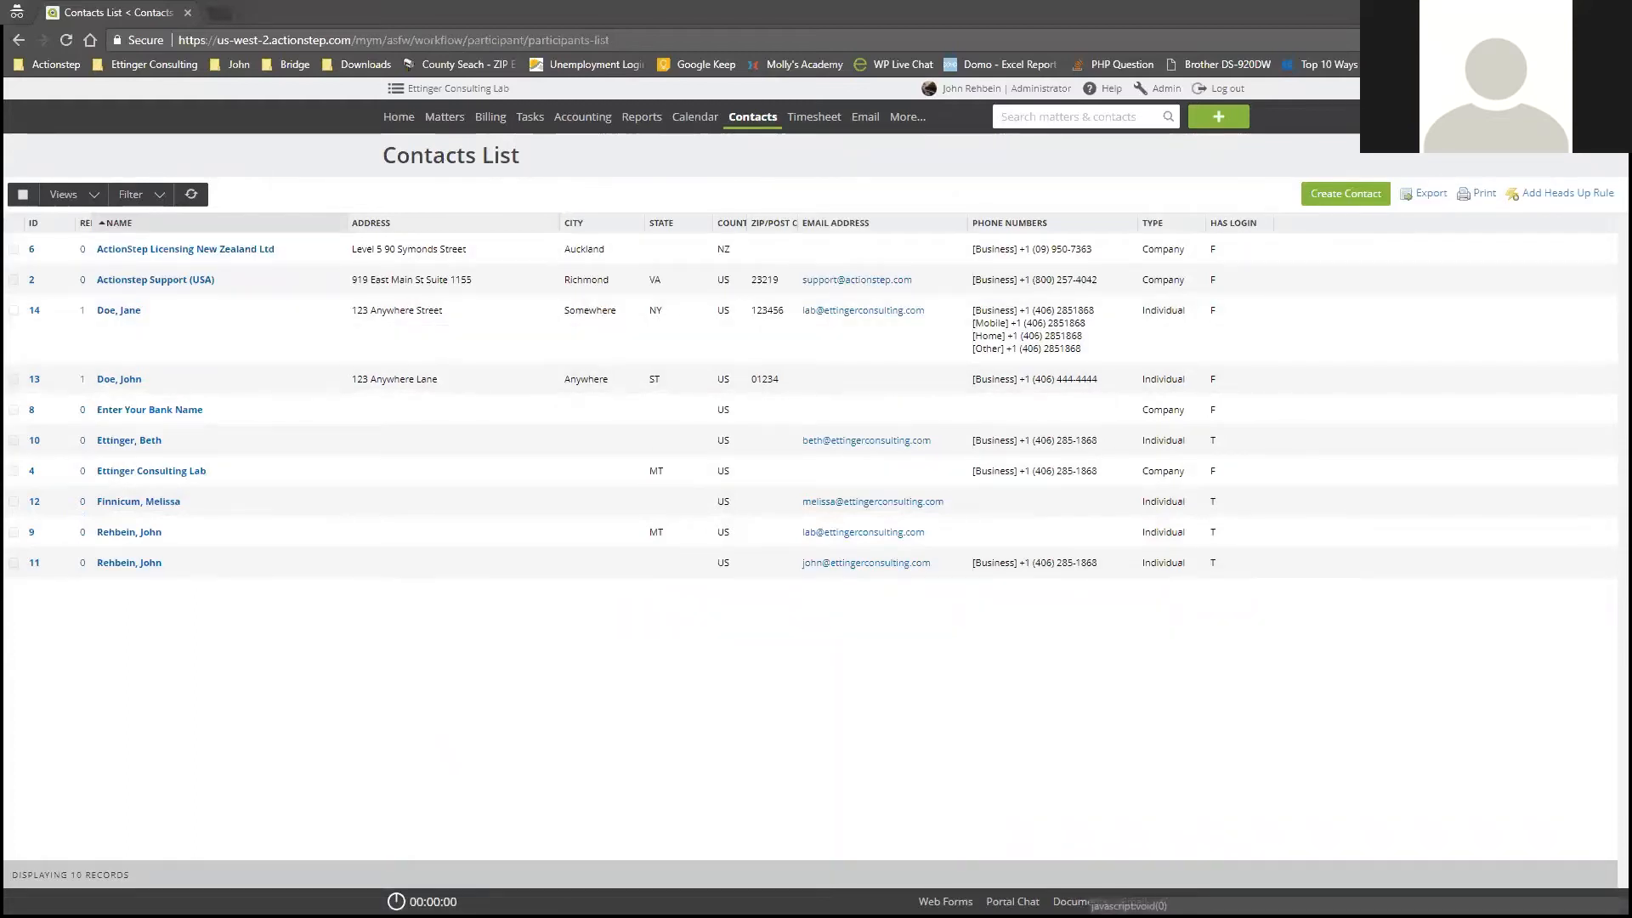
{"action": "left_click", "coordinate": [425, 901]}
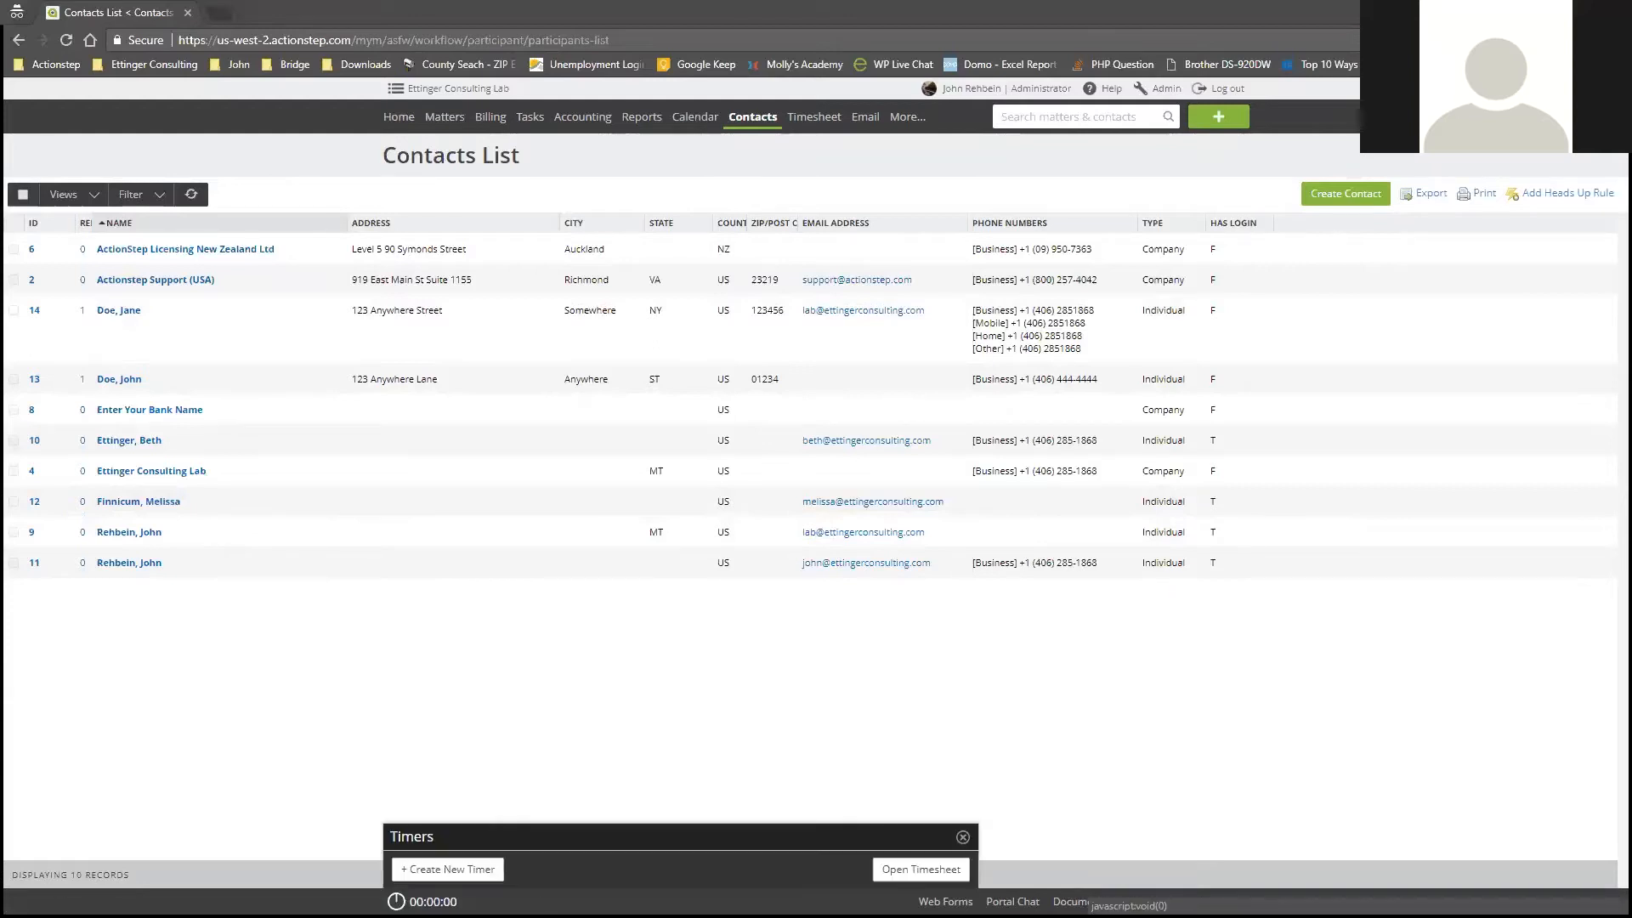
{"action": "left_click", "coordinate": [476, 870]}
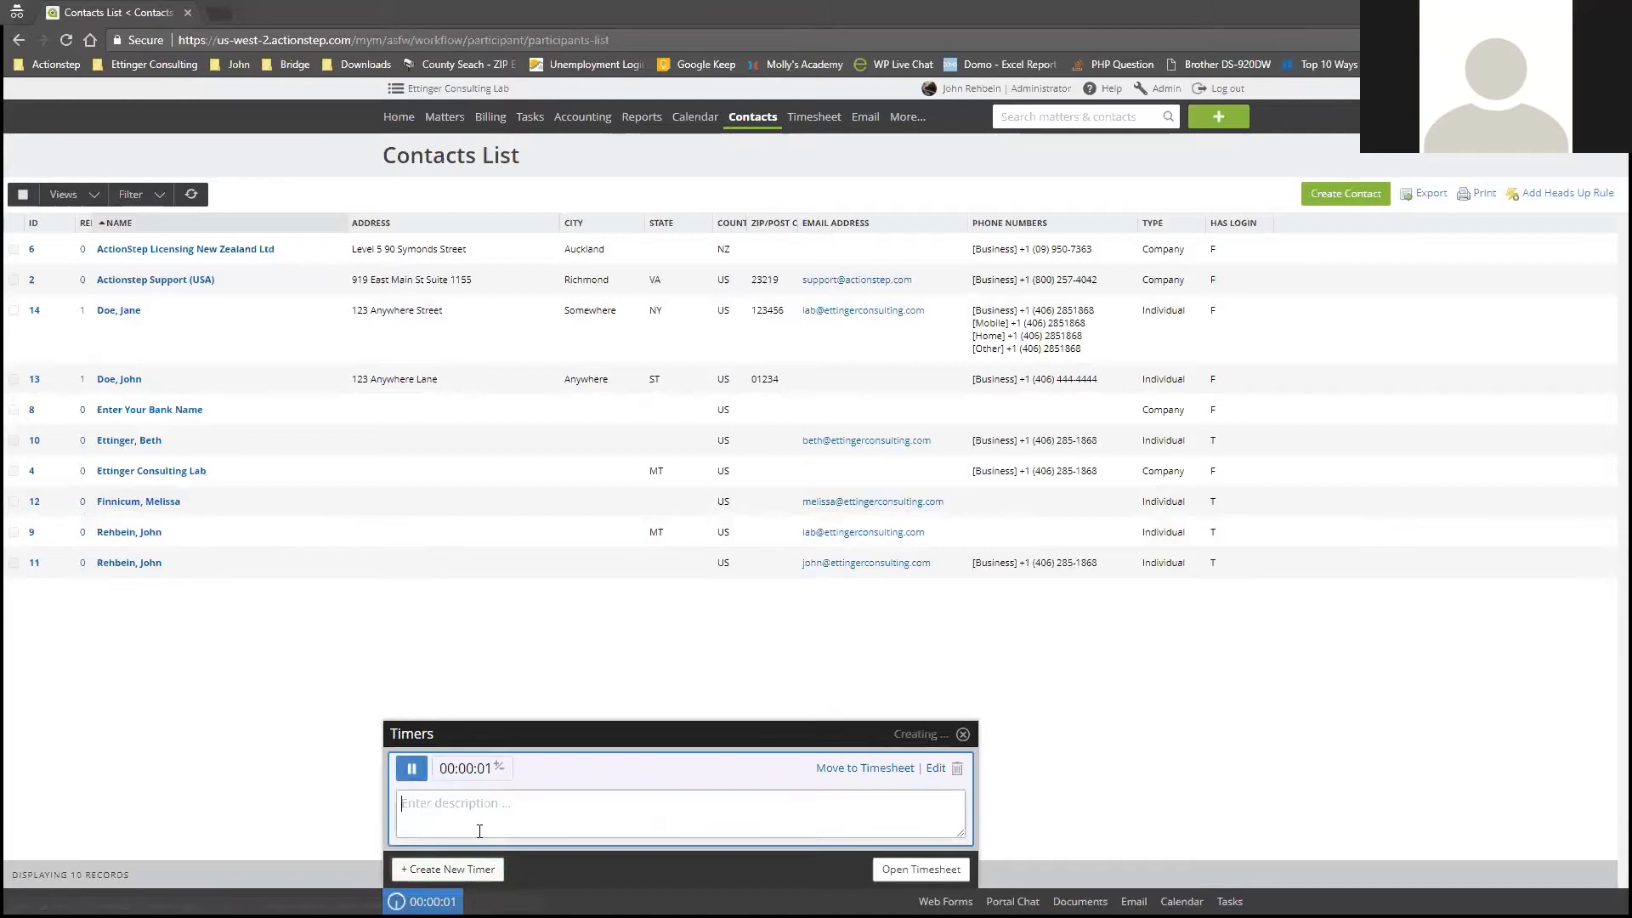
{"action": "type", "text": "on the phone with Jane Doe"}
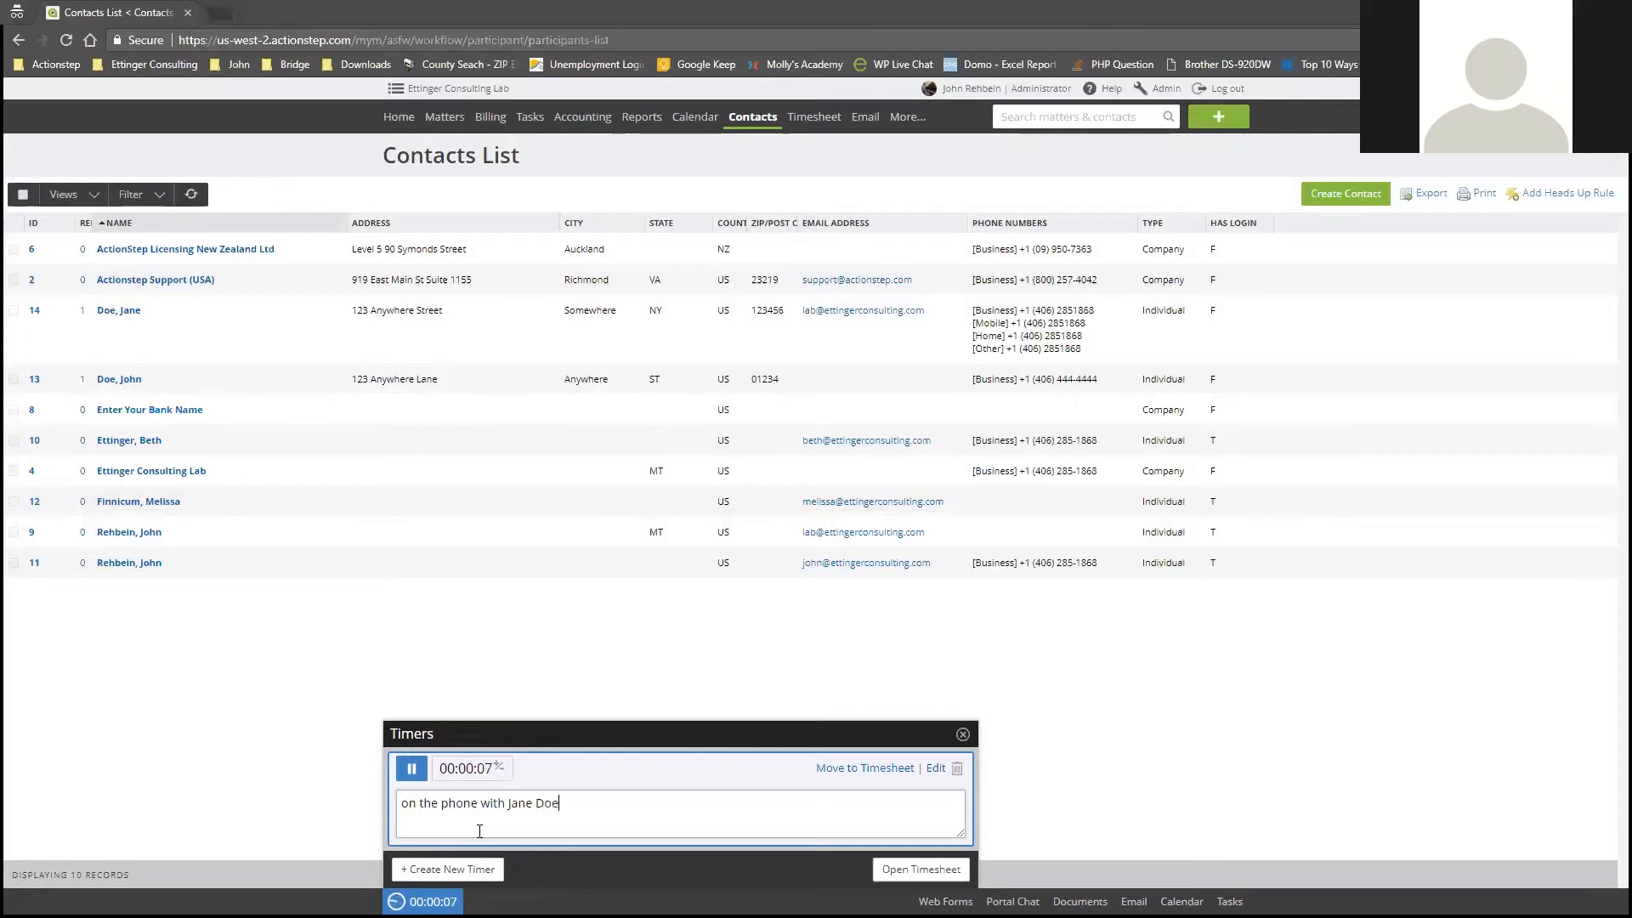
{"action": "left_click_drag", "start_coordinate": [564, 801], "coordinate": [400, 803]}
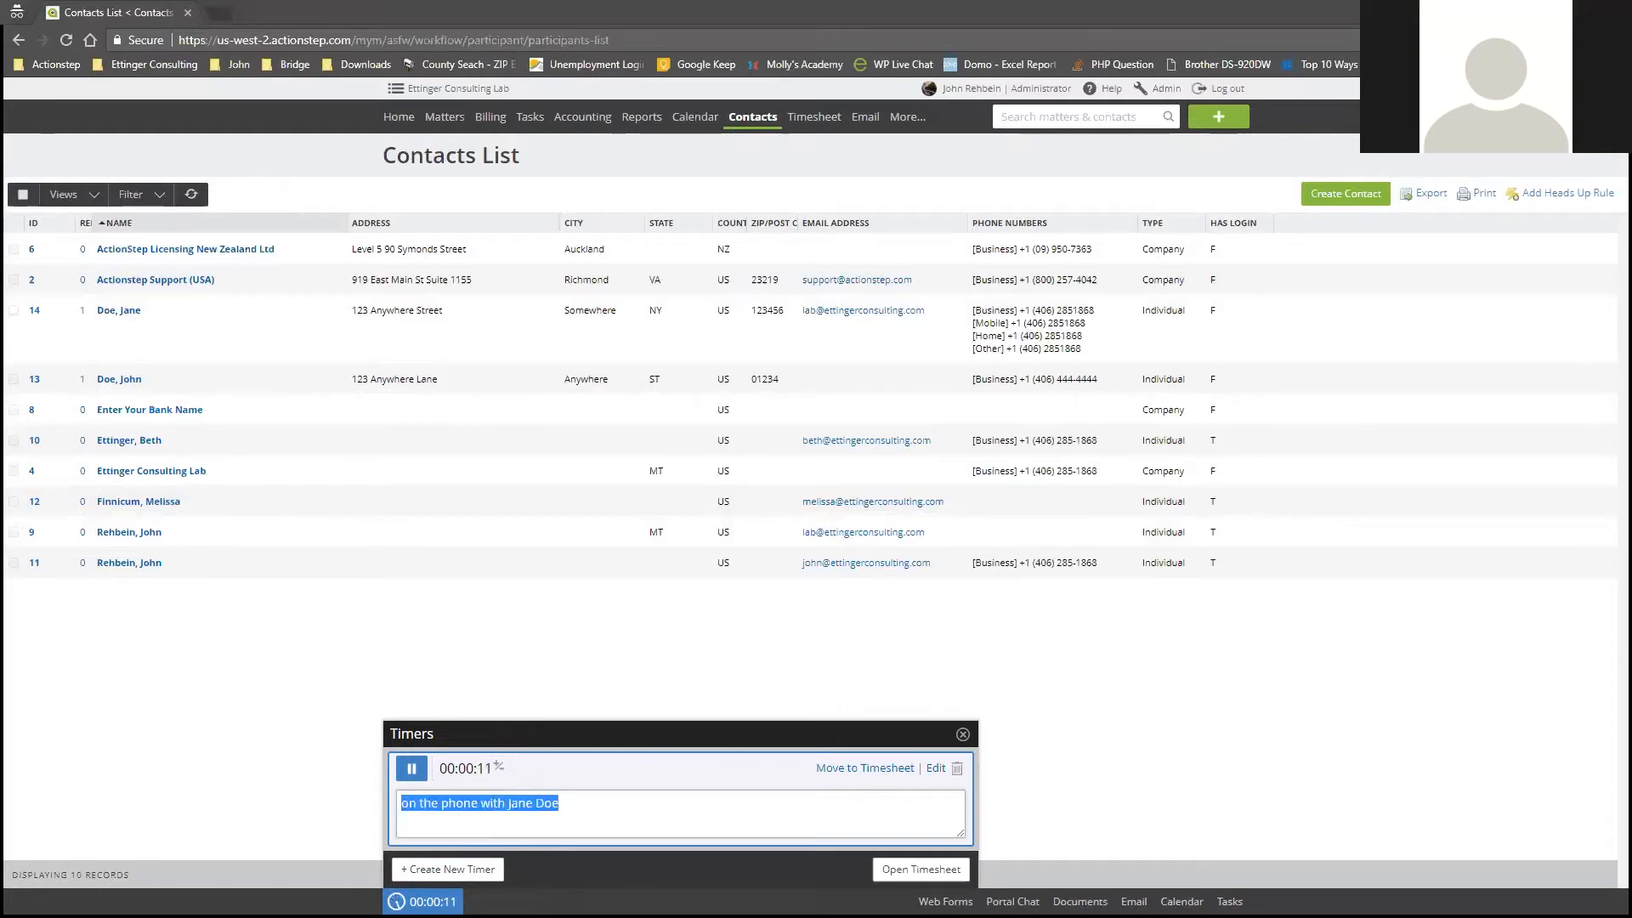
Start moving the timer to the timesheet, clear its hours worked, view the start time choices, and cancel the entry.
{"action": "left_click", "coordinate": [862, 769]}
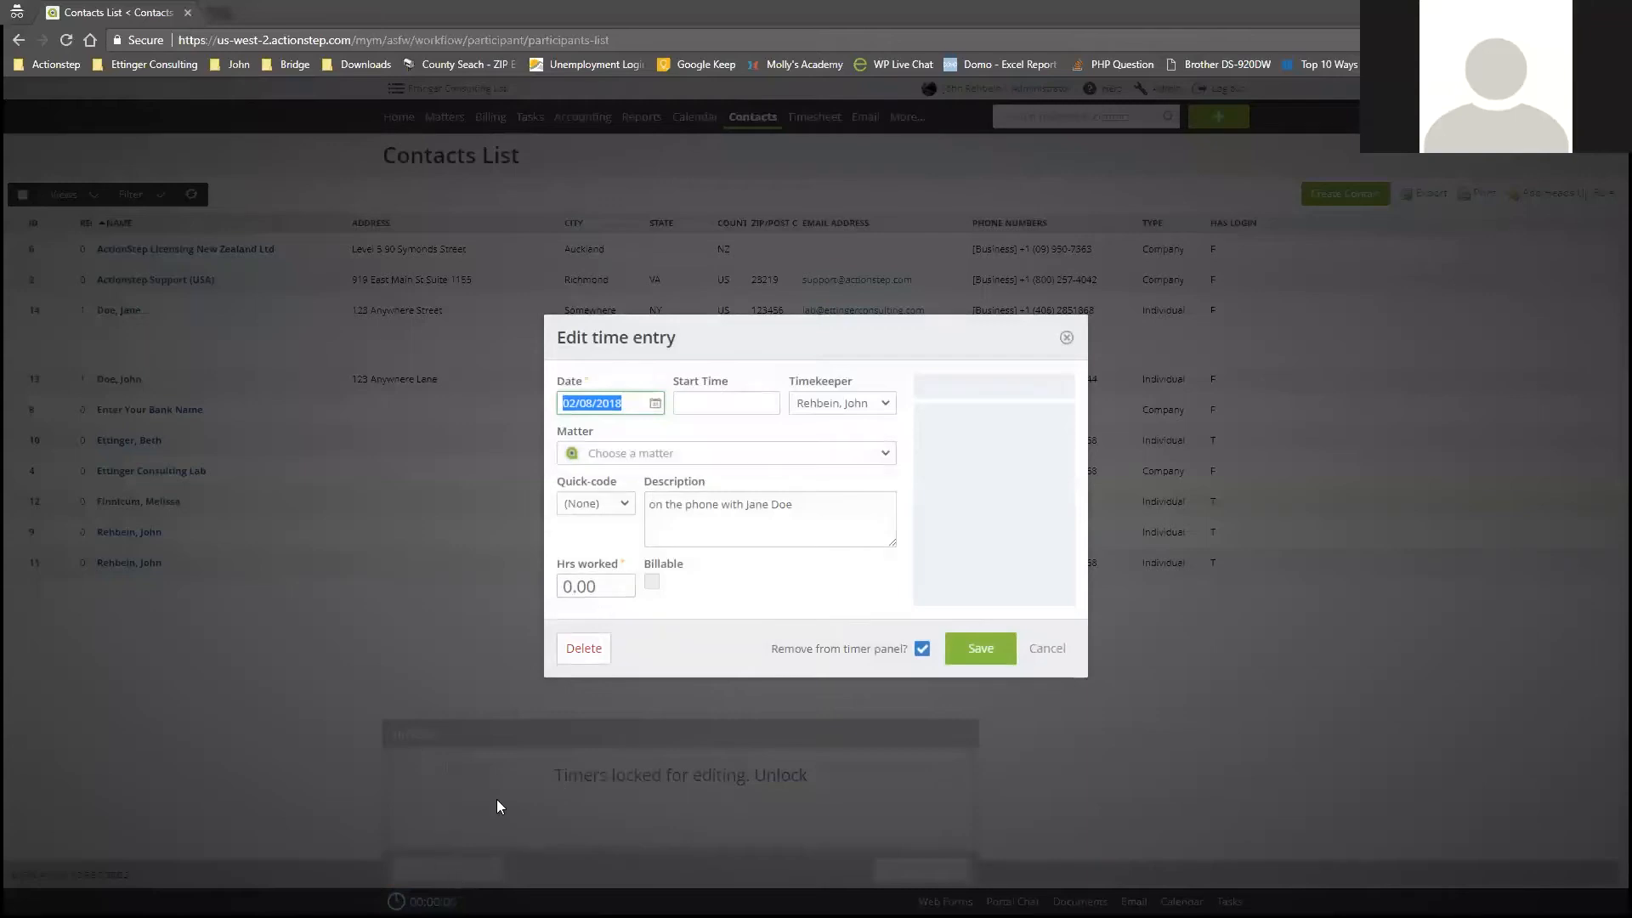
{"action": "left_click_drag", "start_coordinate": [613, 591], "coordinate": [526, 590]}
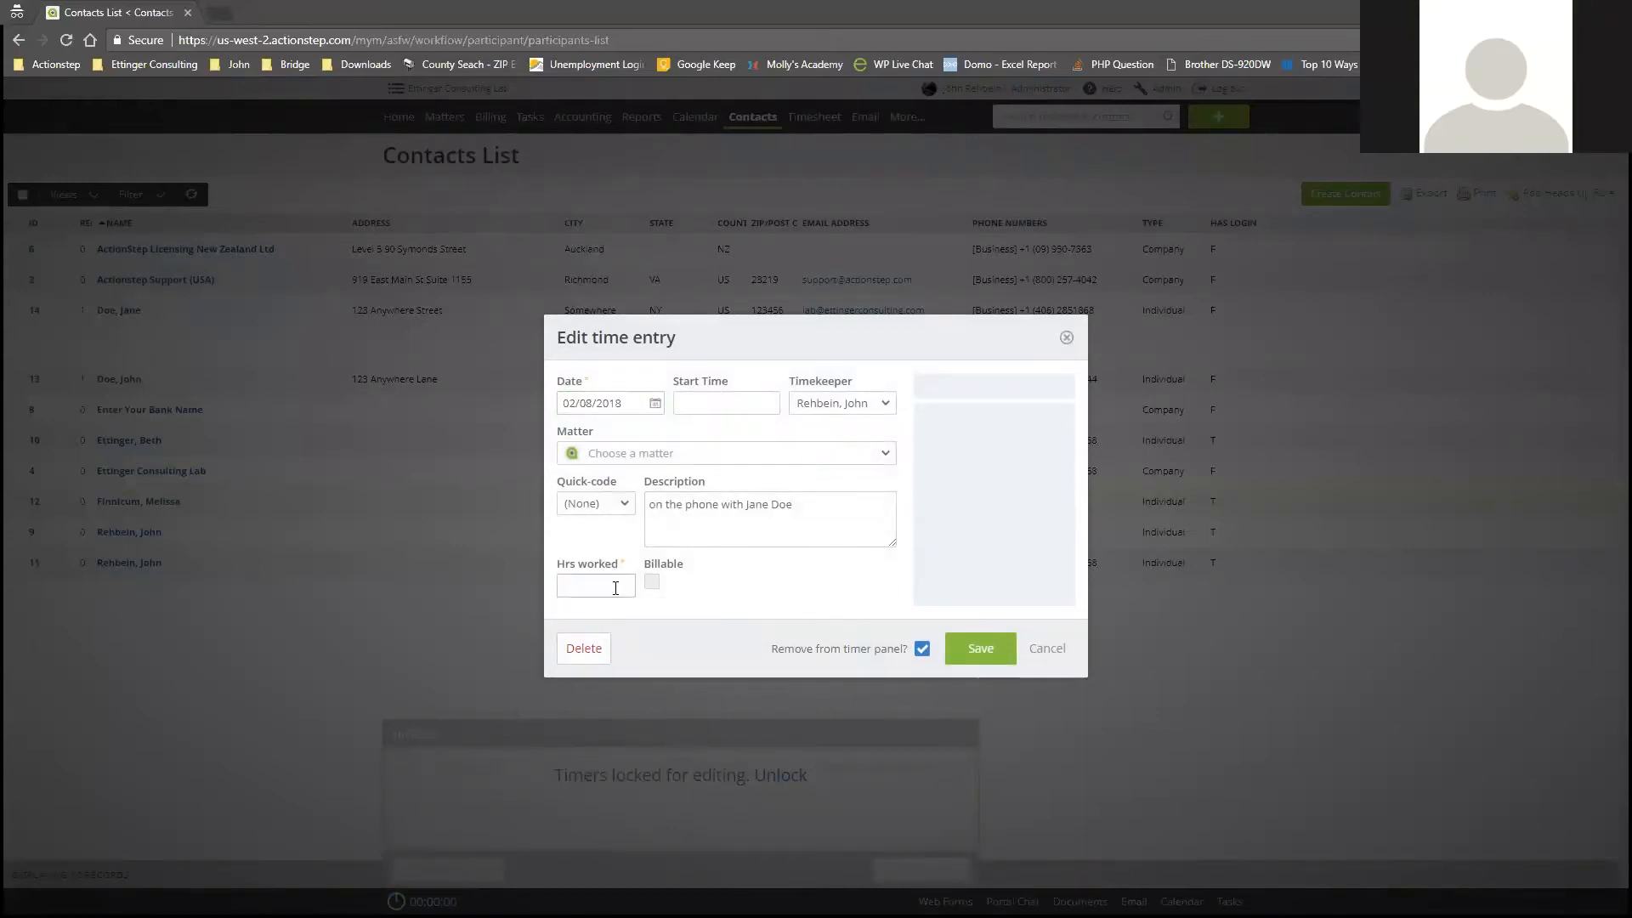
{"action": "left_click", "coordinate": [703, 401]}
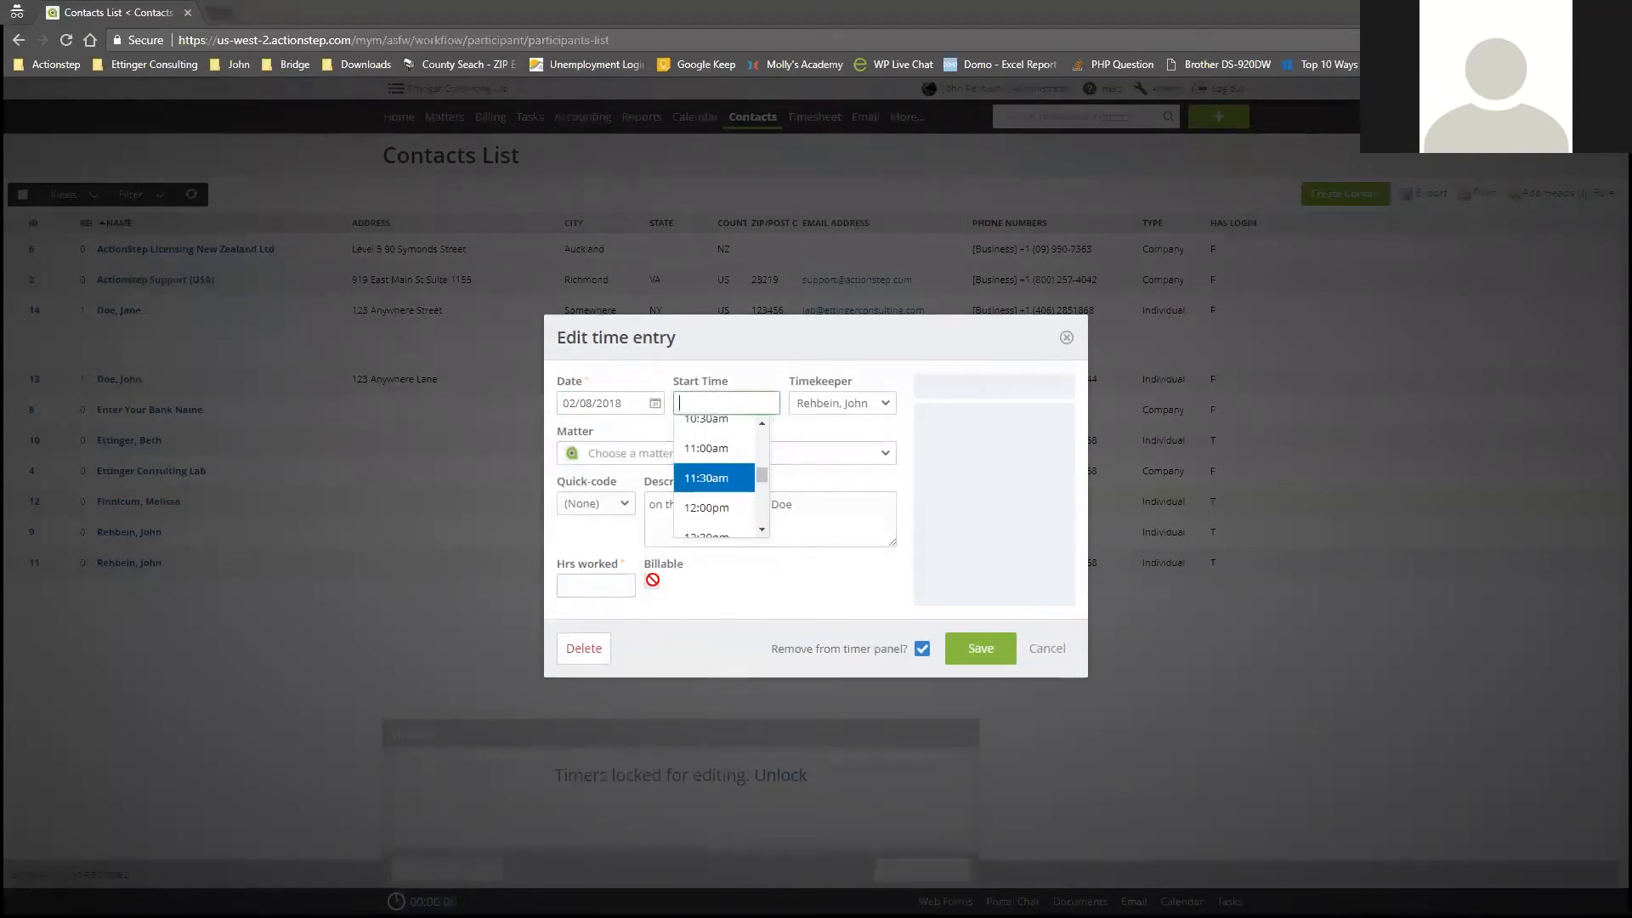
{"action": "left_click", "coordinate": [1058, 651]}
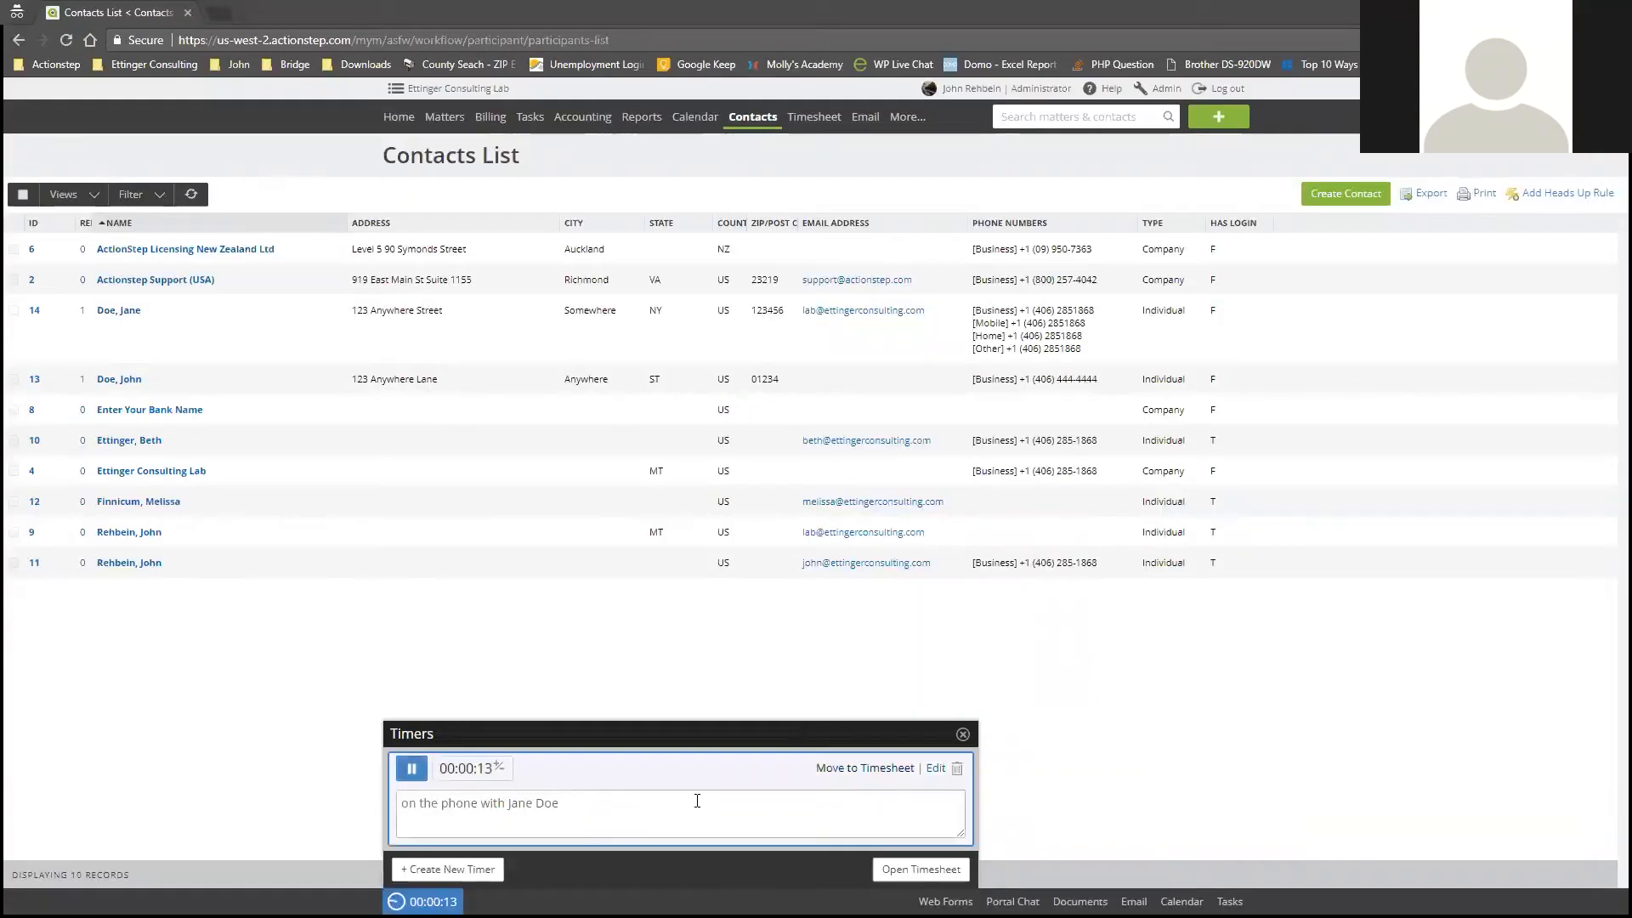
Delete the phone call timer and close the timers display.
{"action": "left_click", "coordinate": [956, 768]}
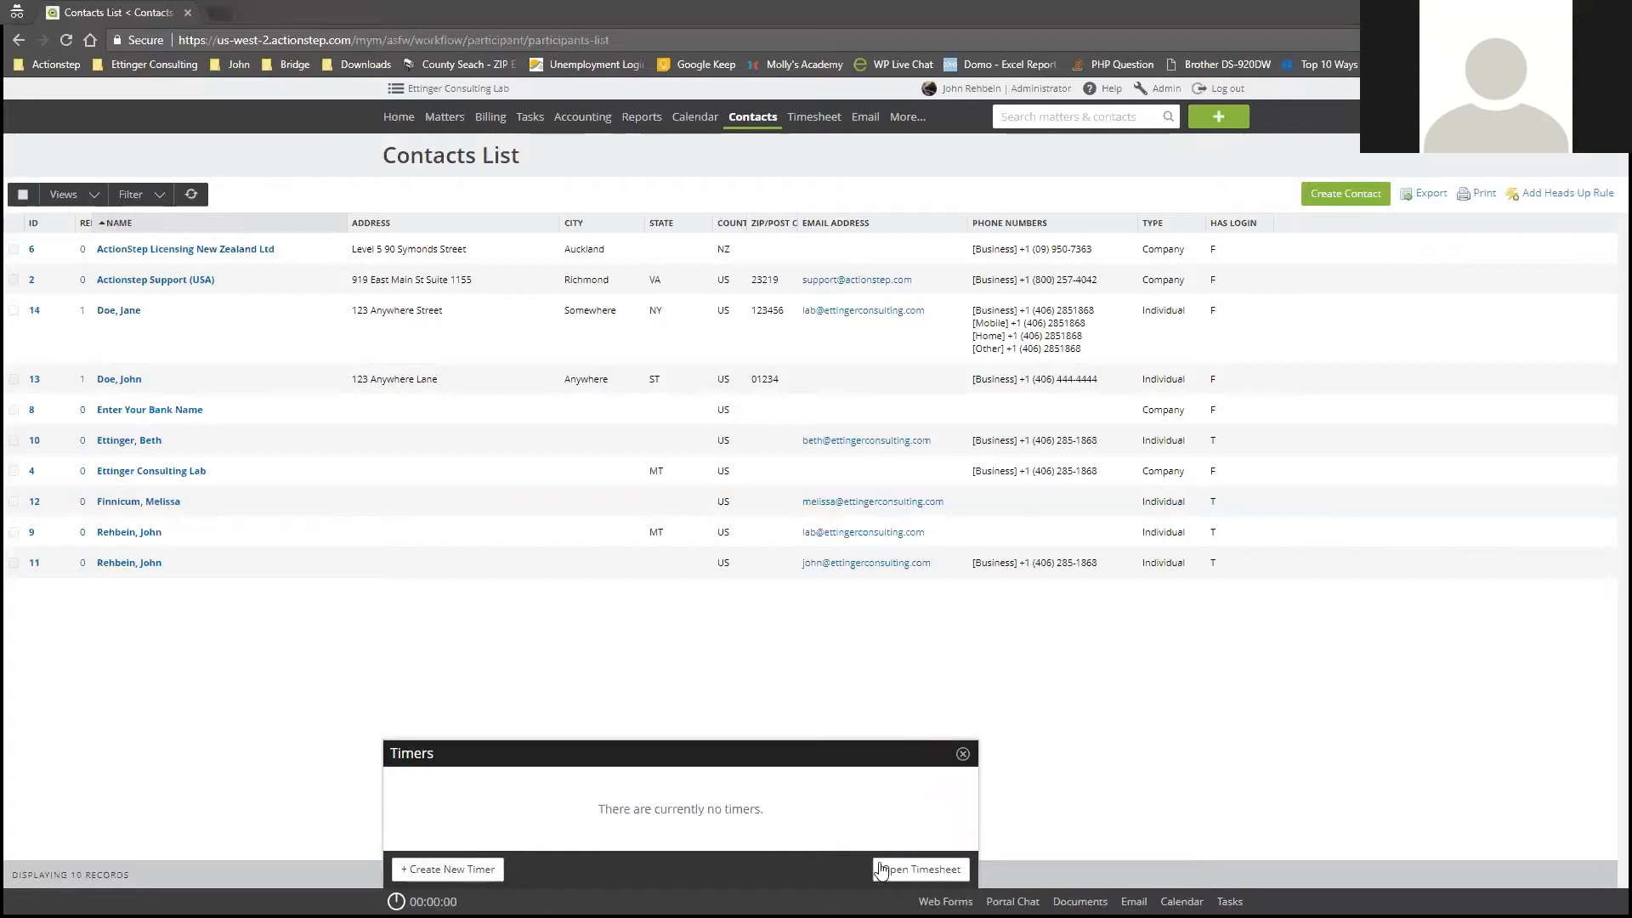
{"action": "left_click", "coordinate": [963, 754]}
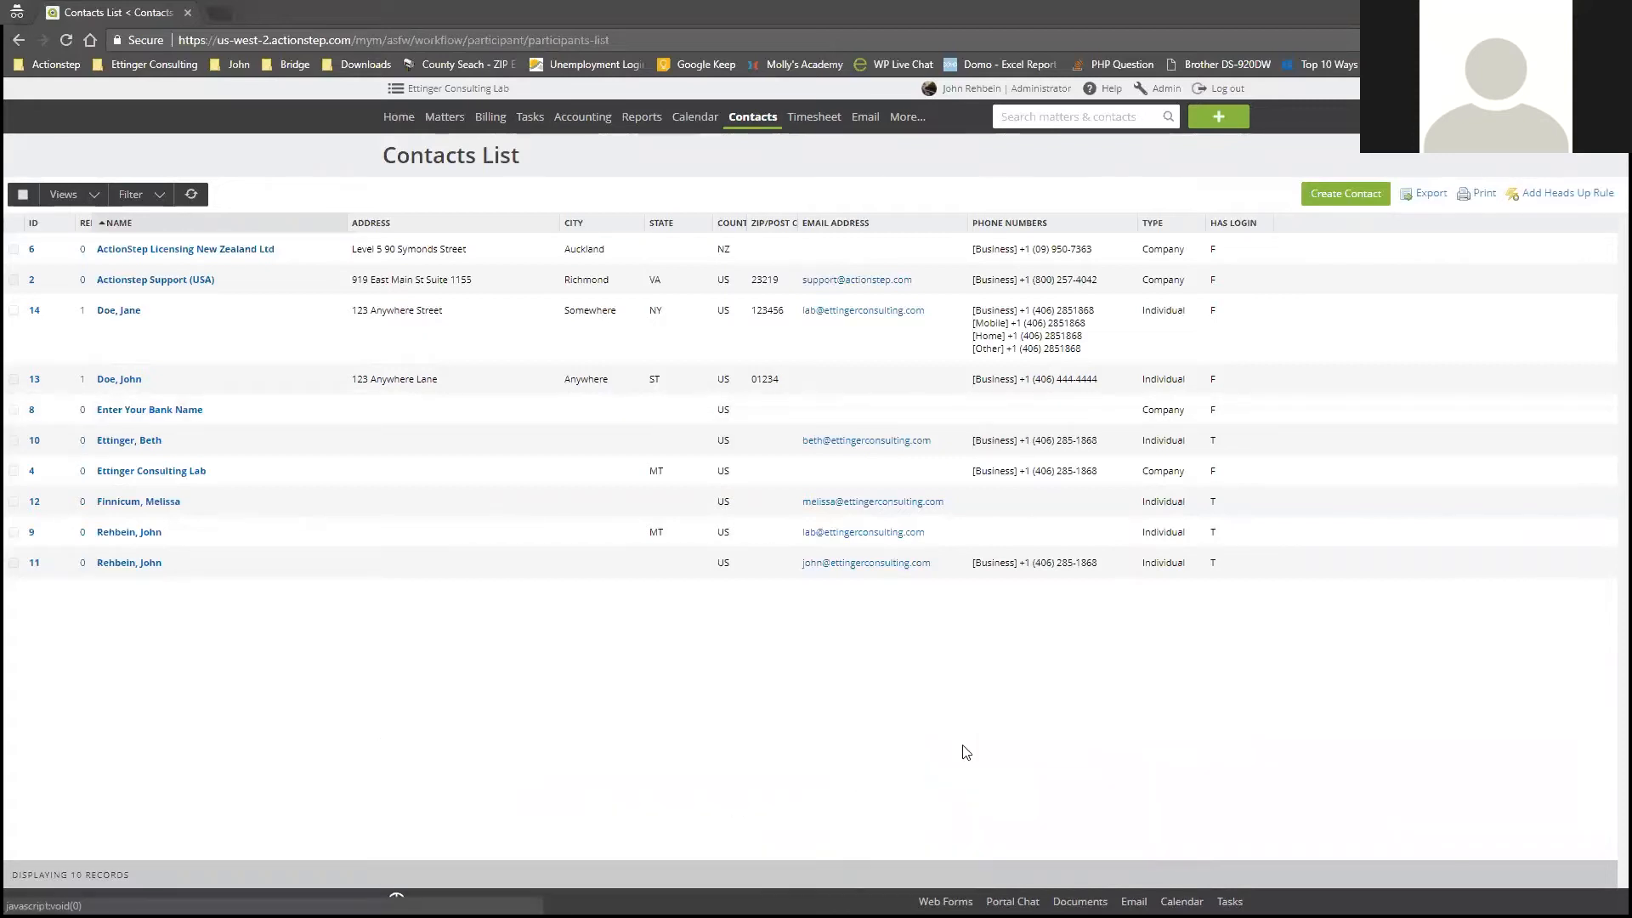
View the available email categories and the additional Webforms, Knowledge Base and Advanced Search options.
{"action": "left_click", "coordinate": [866, 119]}
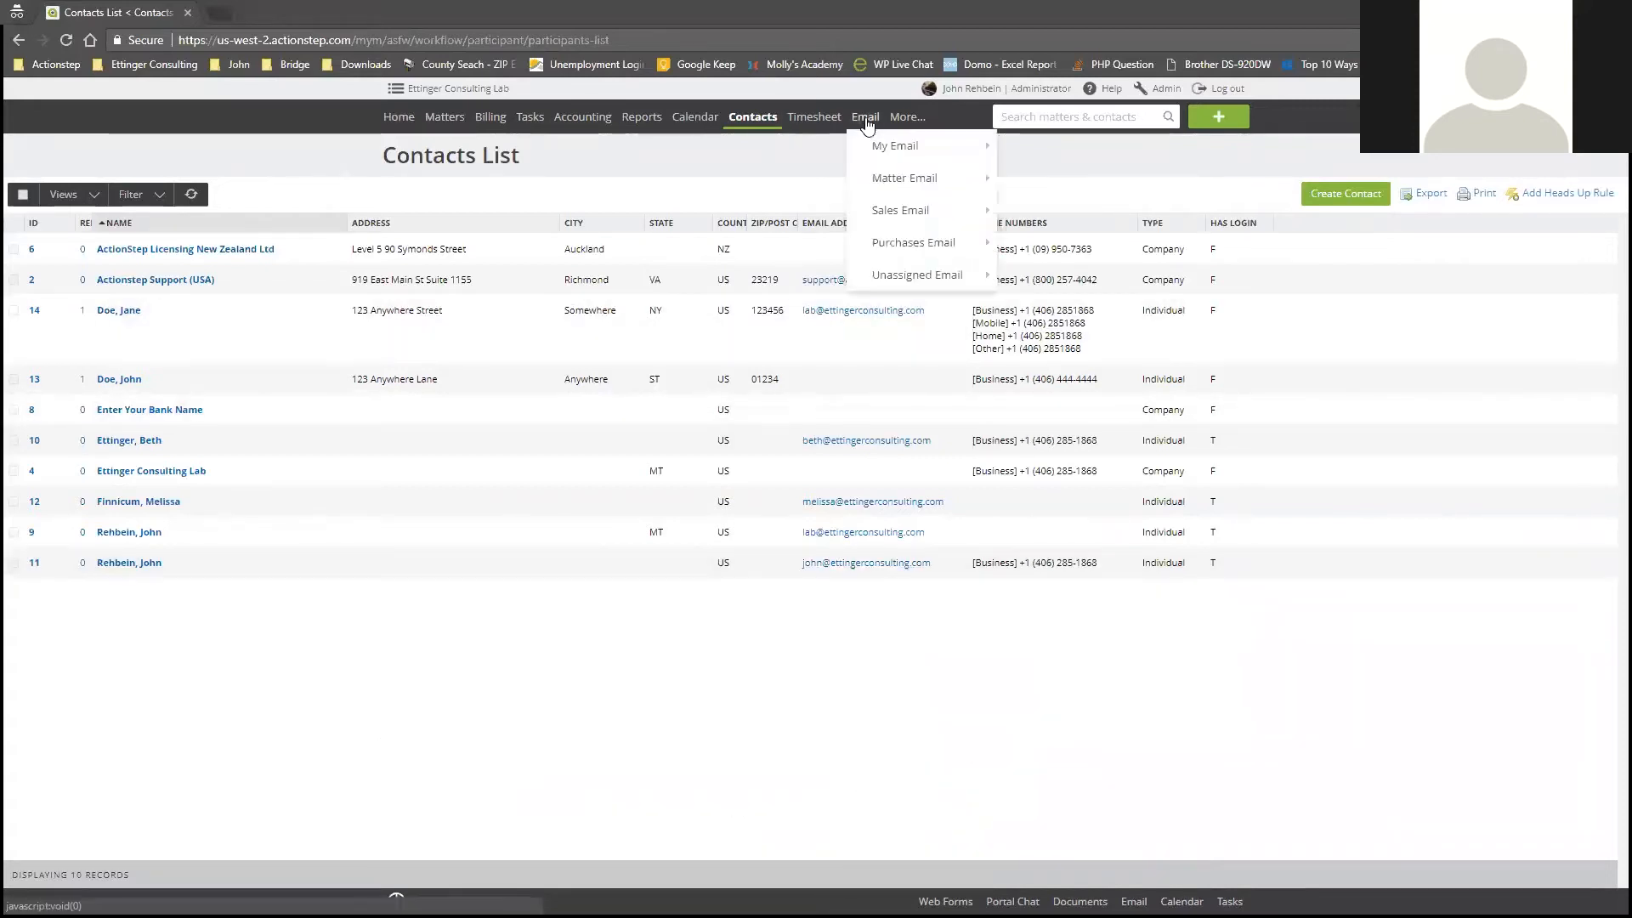
{"action": "mouse_move", "coordinate": [889, 146]}
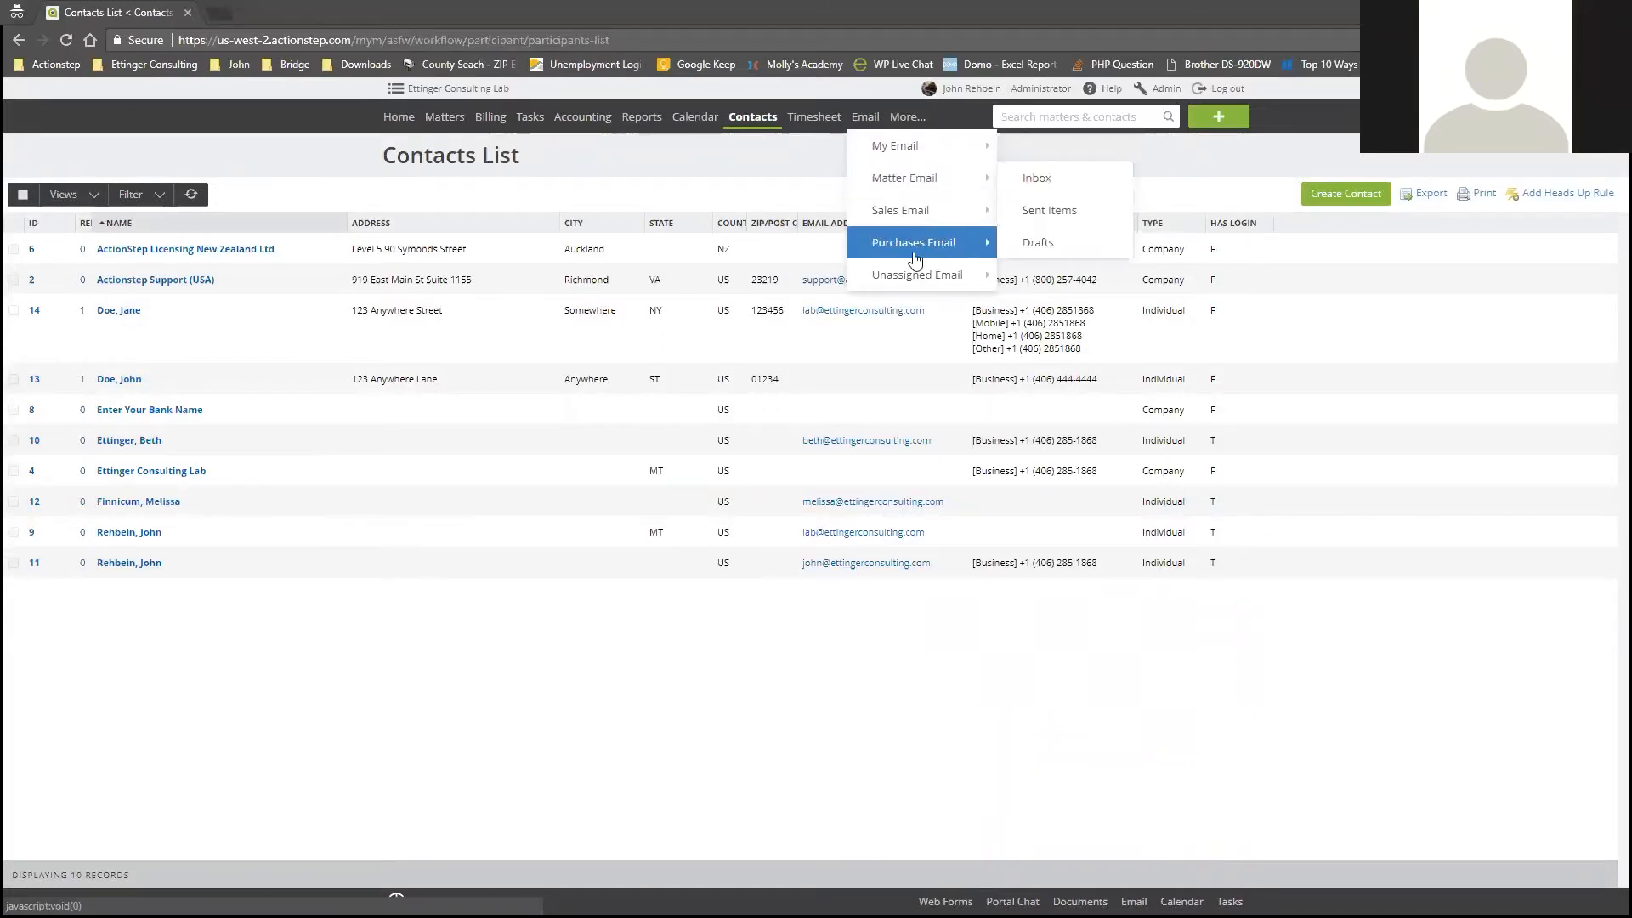
{"action": "mouse_move", "coordinate": [908, 269]}
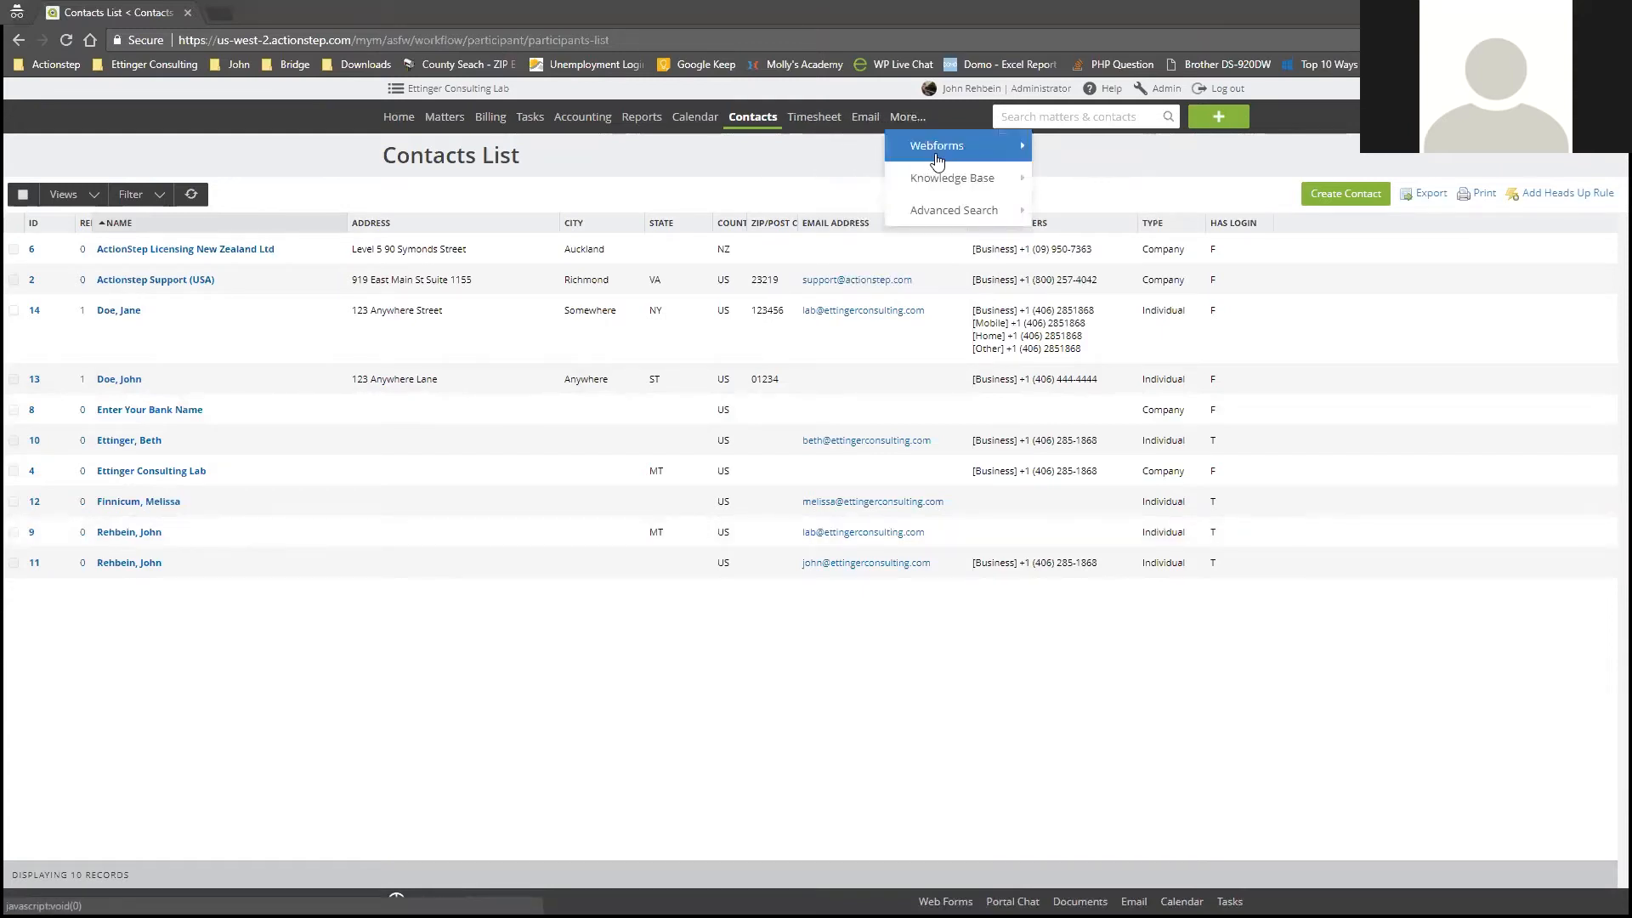
{"action": "mouse_move", "coordinate": [937, 161]}
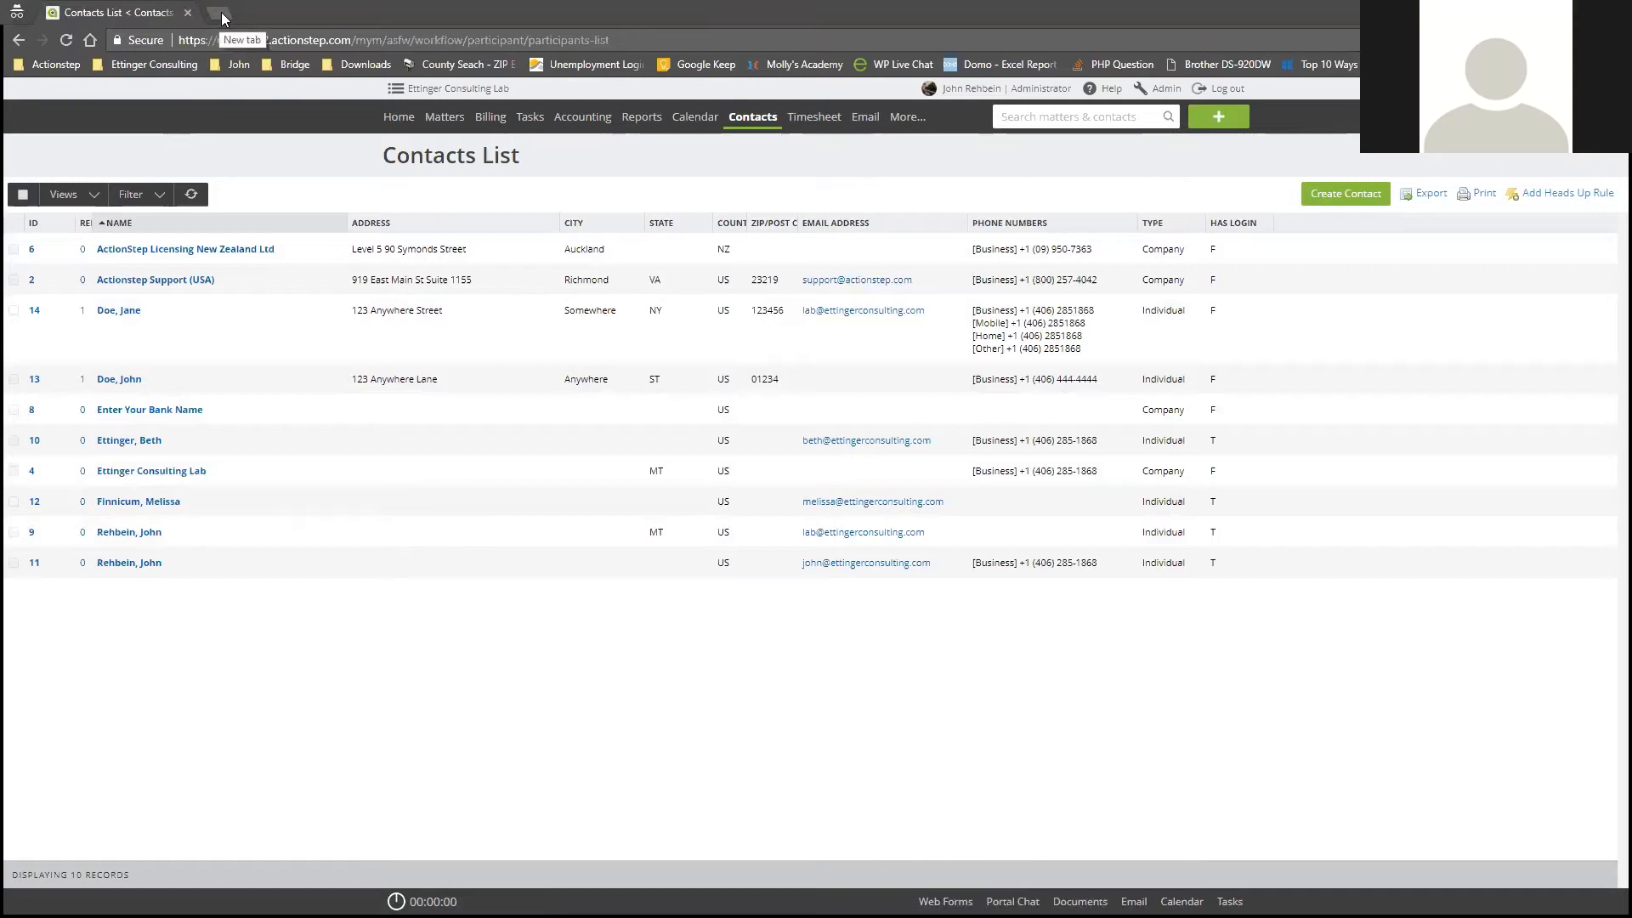
Open ettingerconsulting.com in a new browser tab and view its Support Desk request form.
{"action": "left_click", "coordinate": [221, 12]}
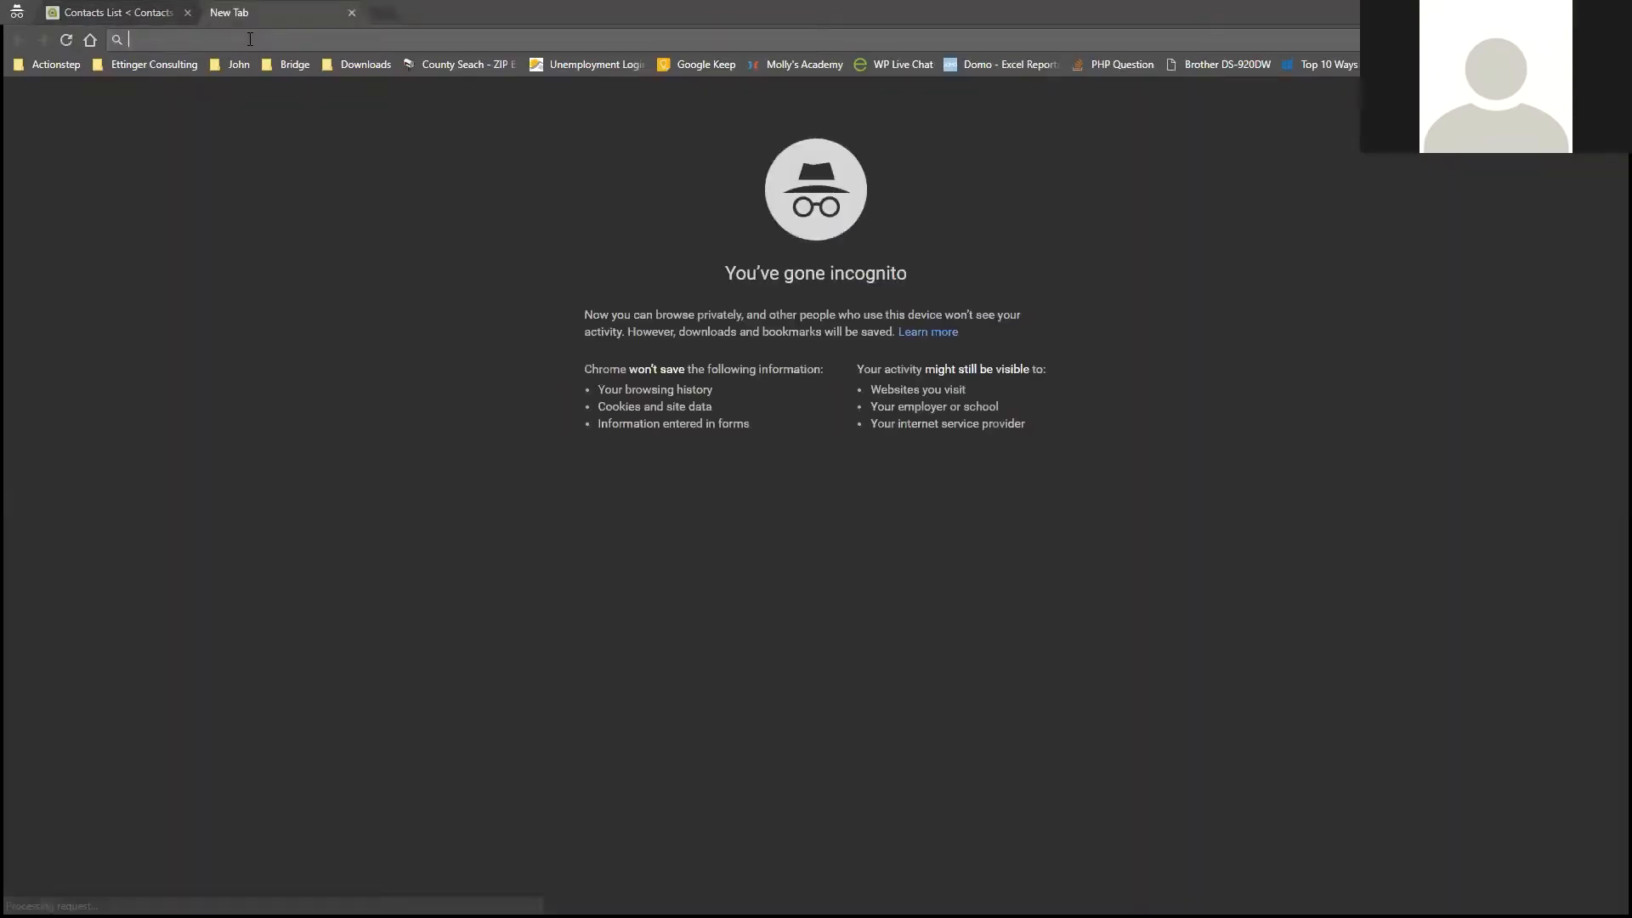
{"action": "type", "text": "ettingerconsulting.com"}
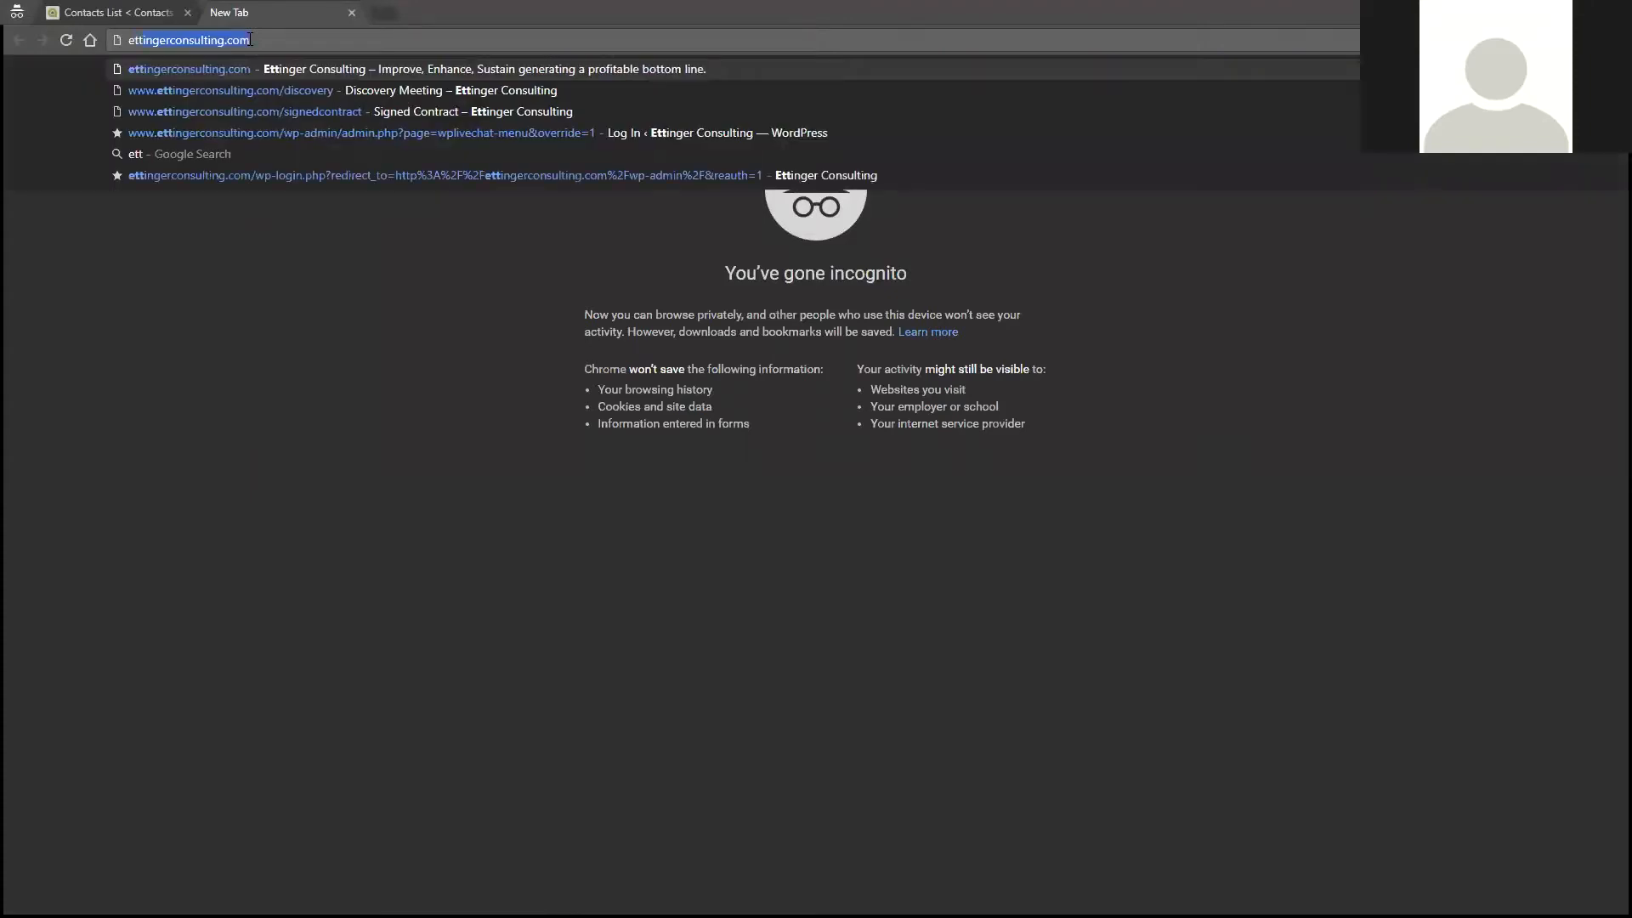
{"action": "key", "text": "Return"}
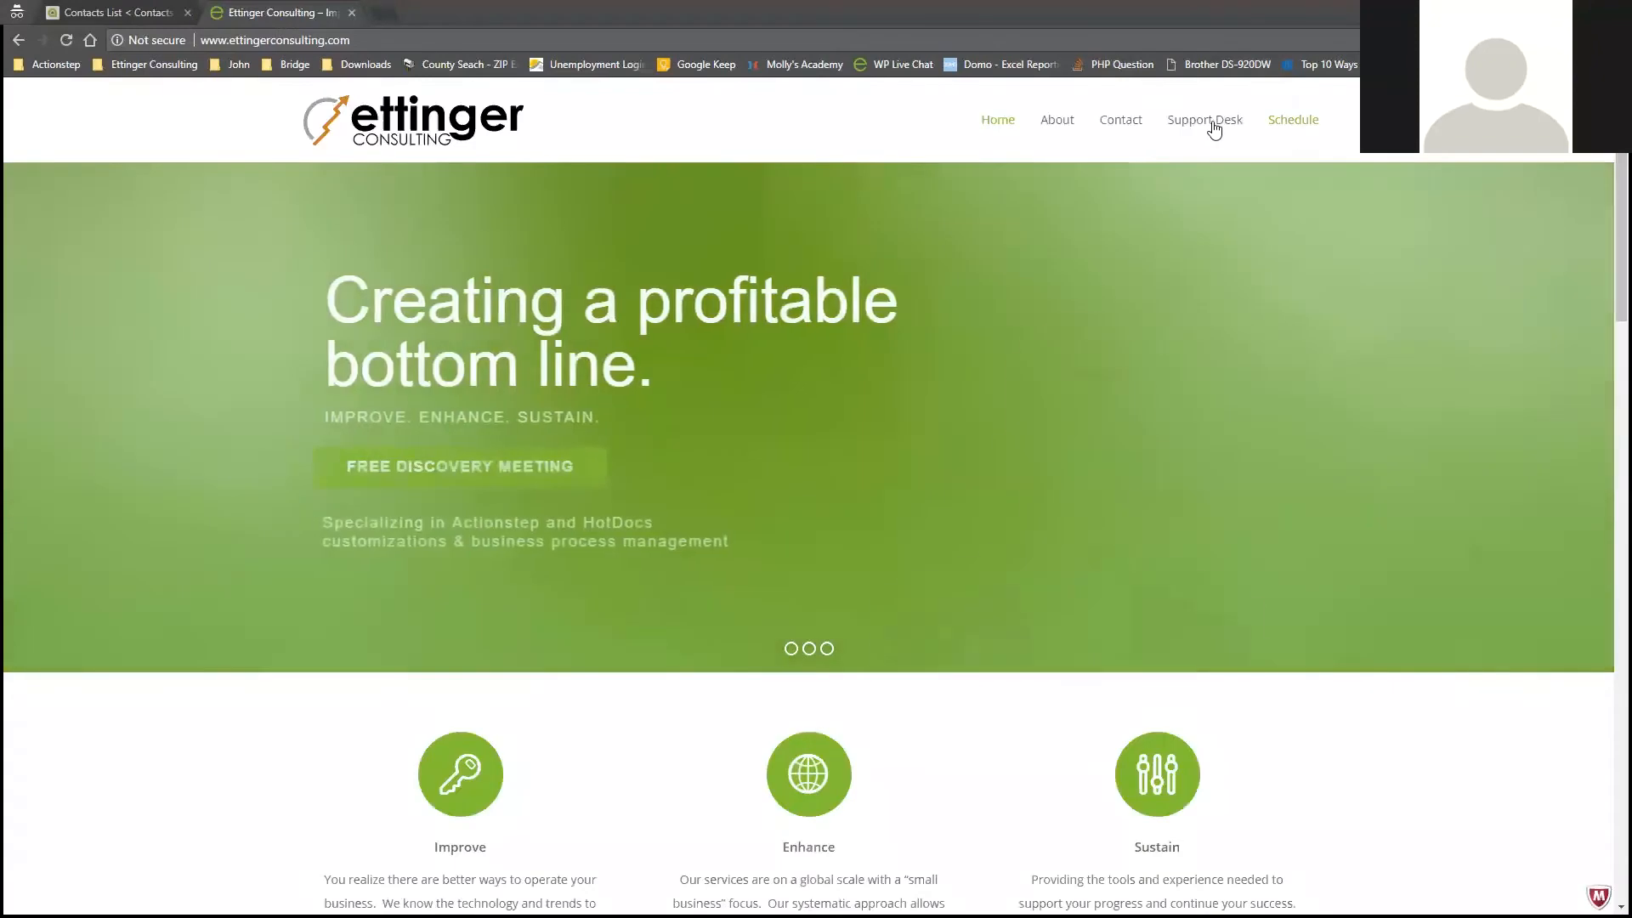
{"action": "left_click", "coordinate": [1214, 121]}
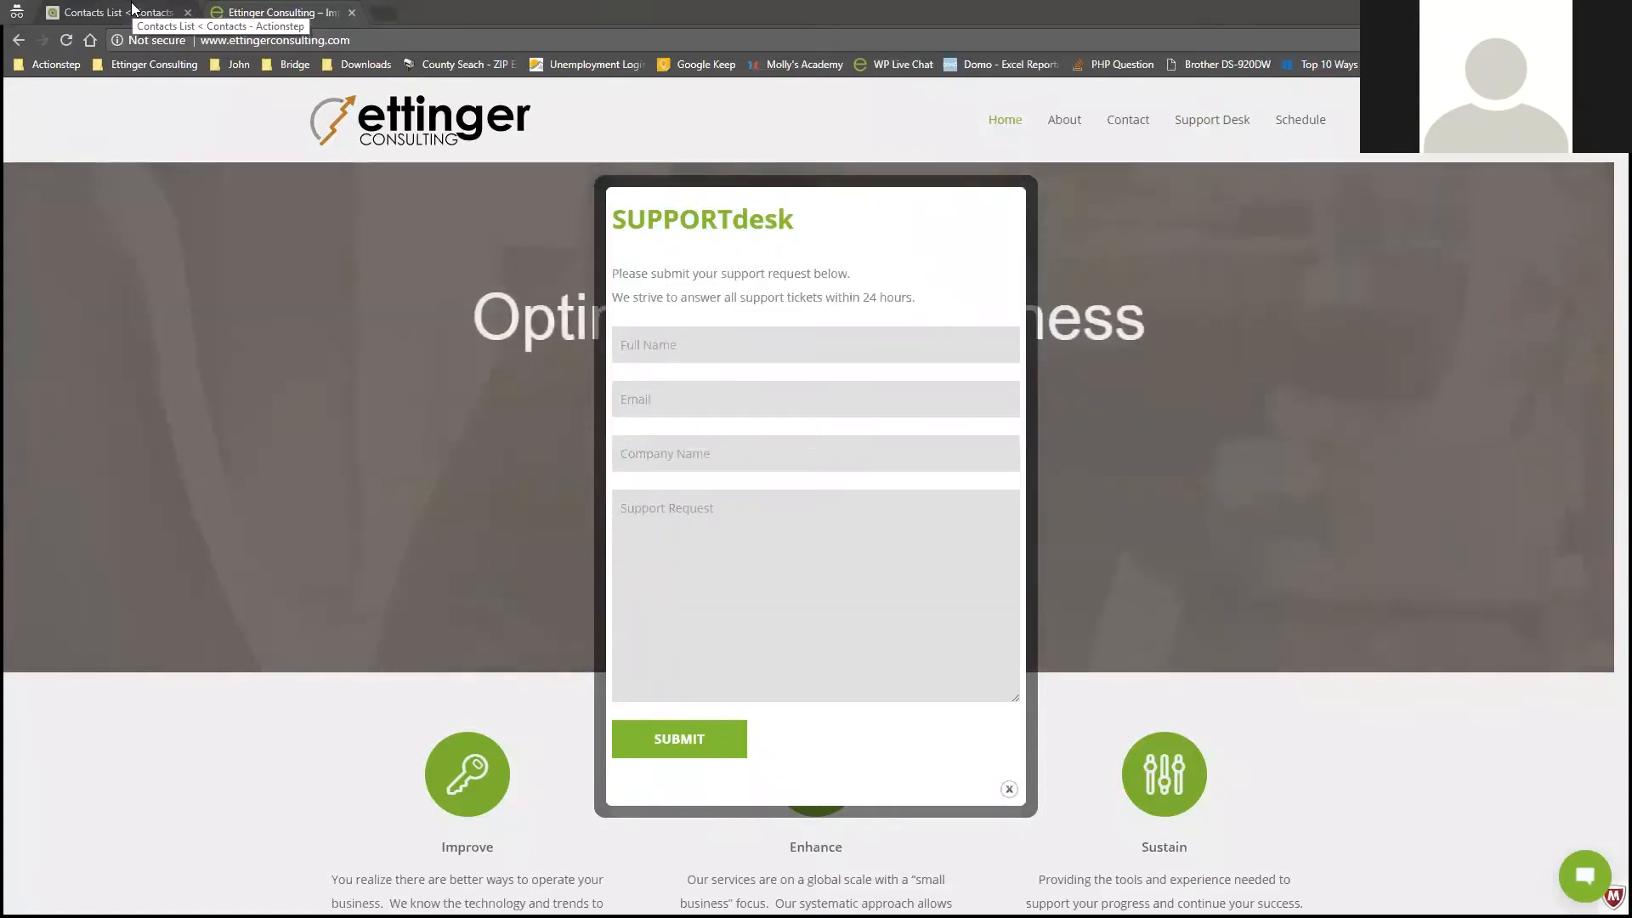
Return to the Actionstep contacts list and check the web form submissions.
{"action": "left_click", "coordinate": [134, 8]}
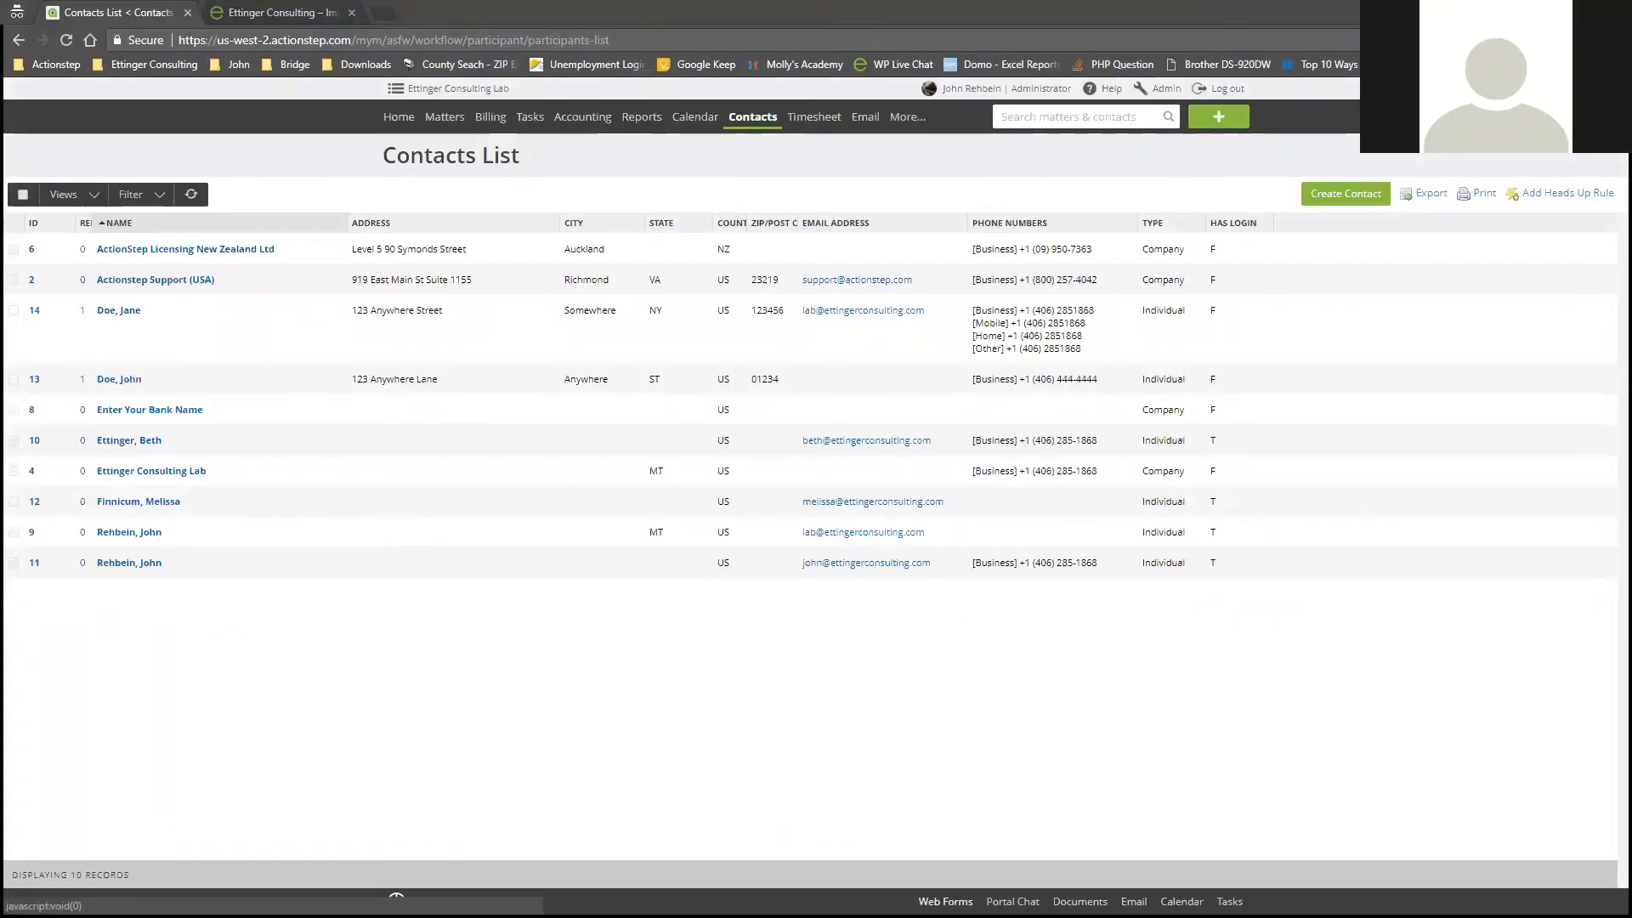
{"action": "left_click", "coordinate": [945, 901]}
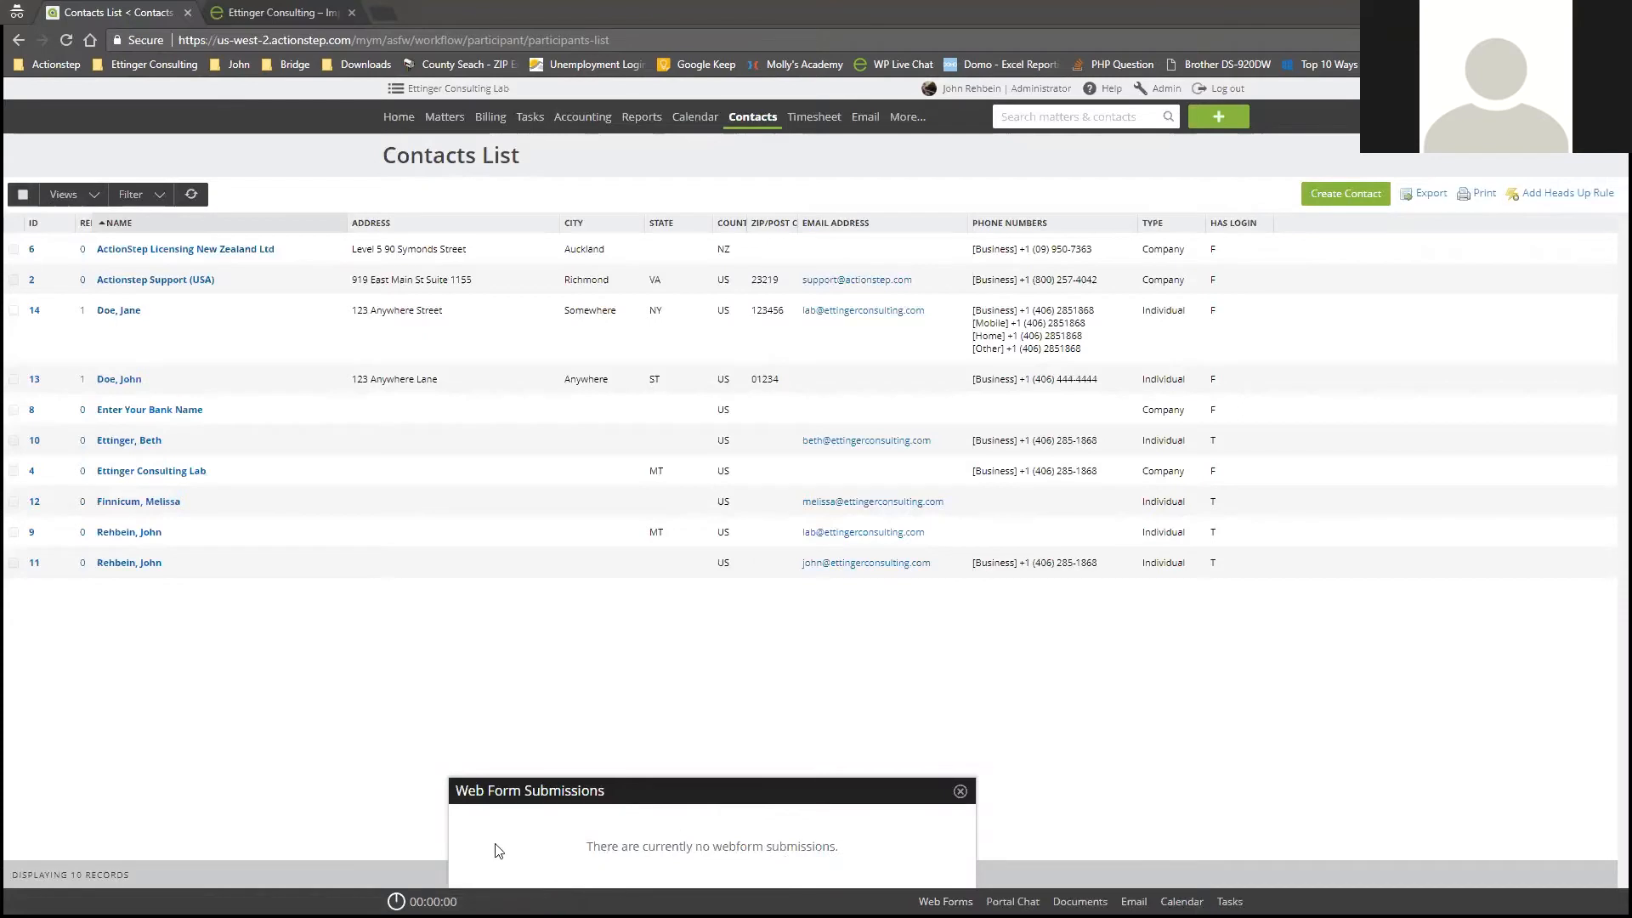
{"action": "left_click", "coordinate": [293, 719]}
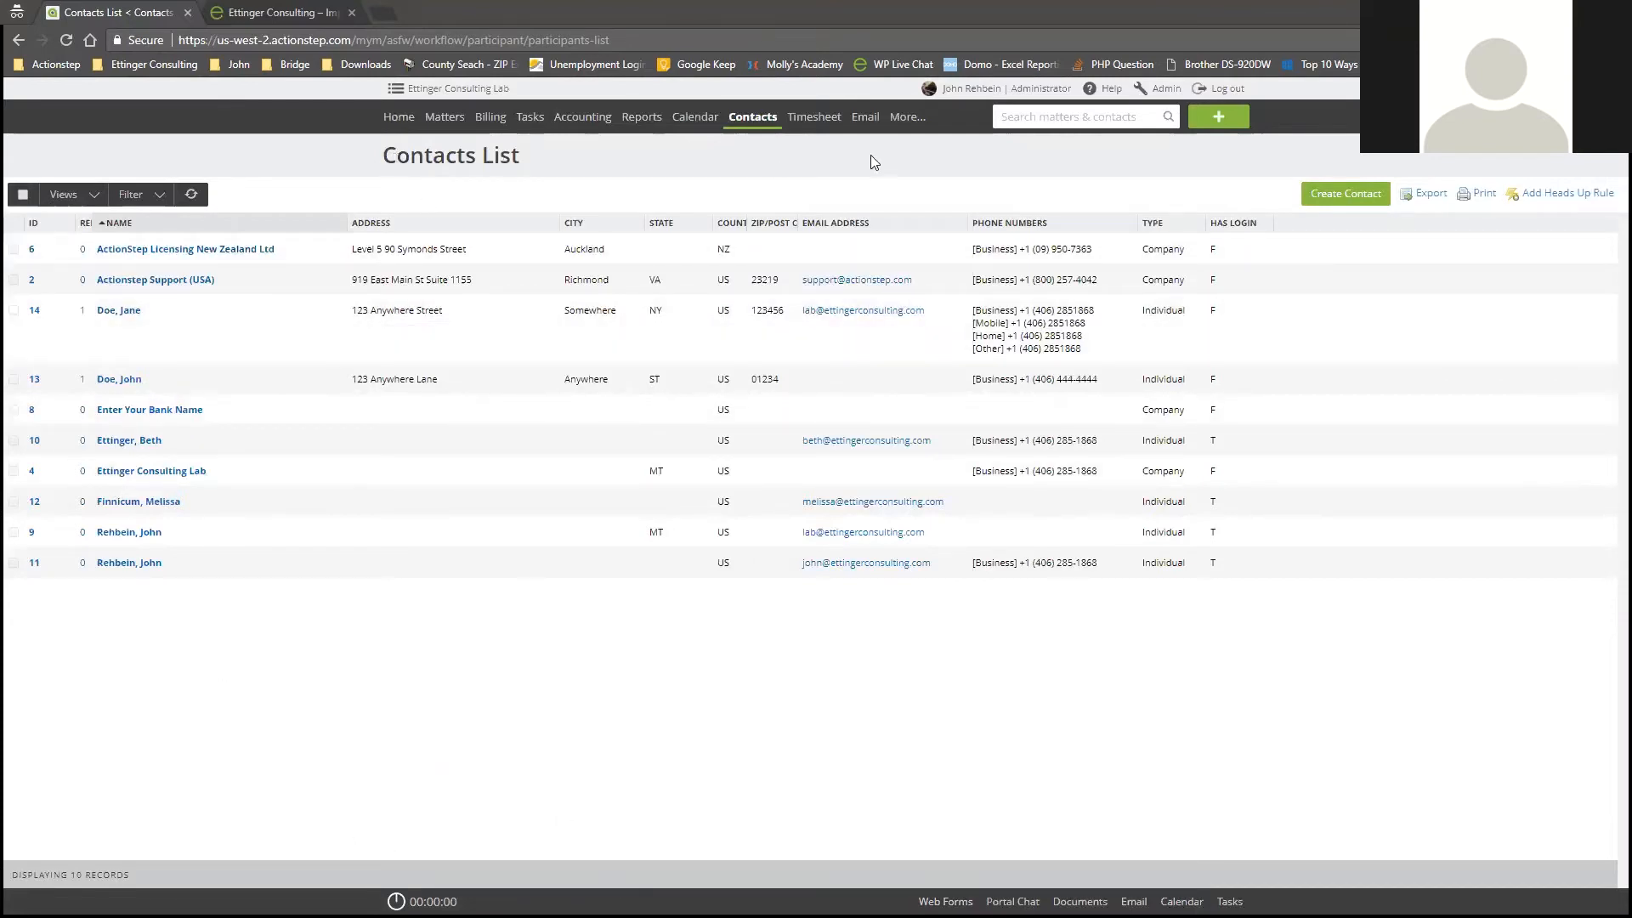
View the Knowledge Base and Advanced Search options, and search matters and contacts by a first name.
{"action": "left_click", "coordinate": [908, 120]}
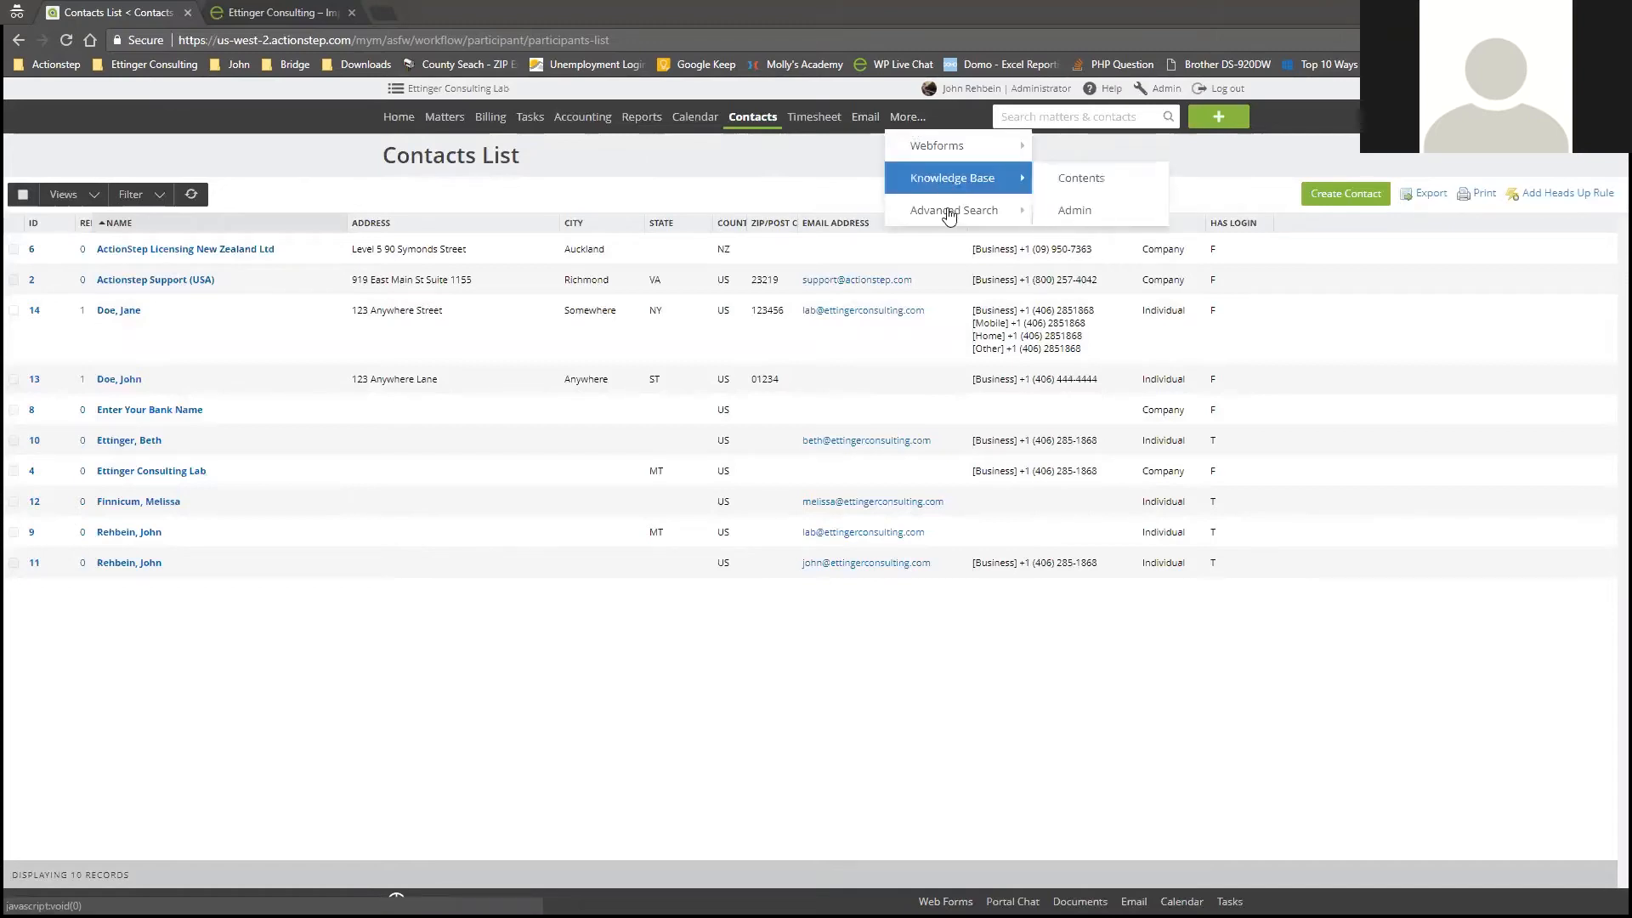
{"action": "mouse_move", "coordinate": [949, 217]}
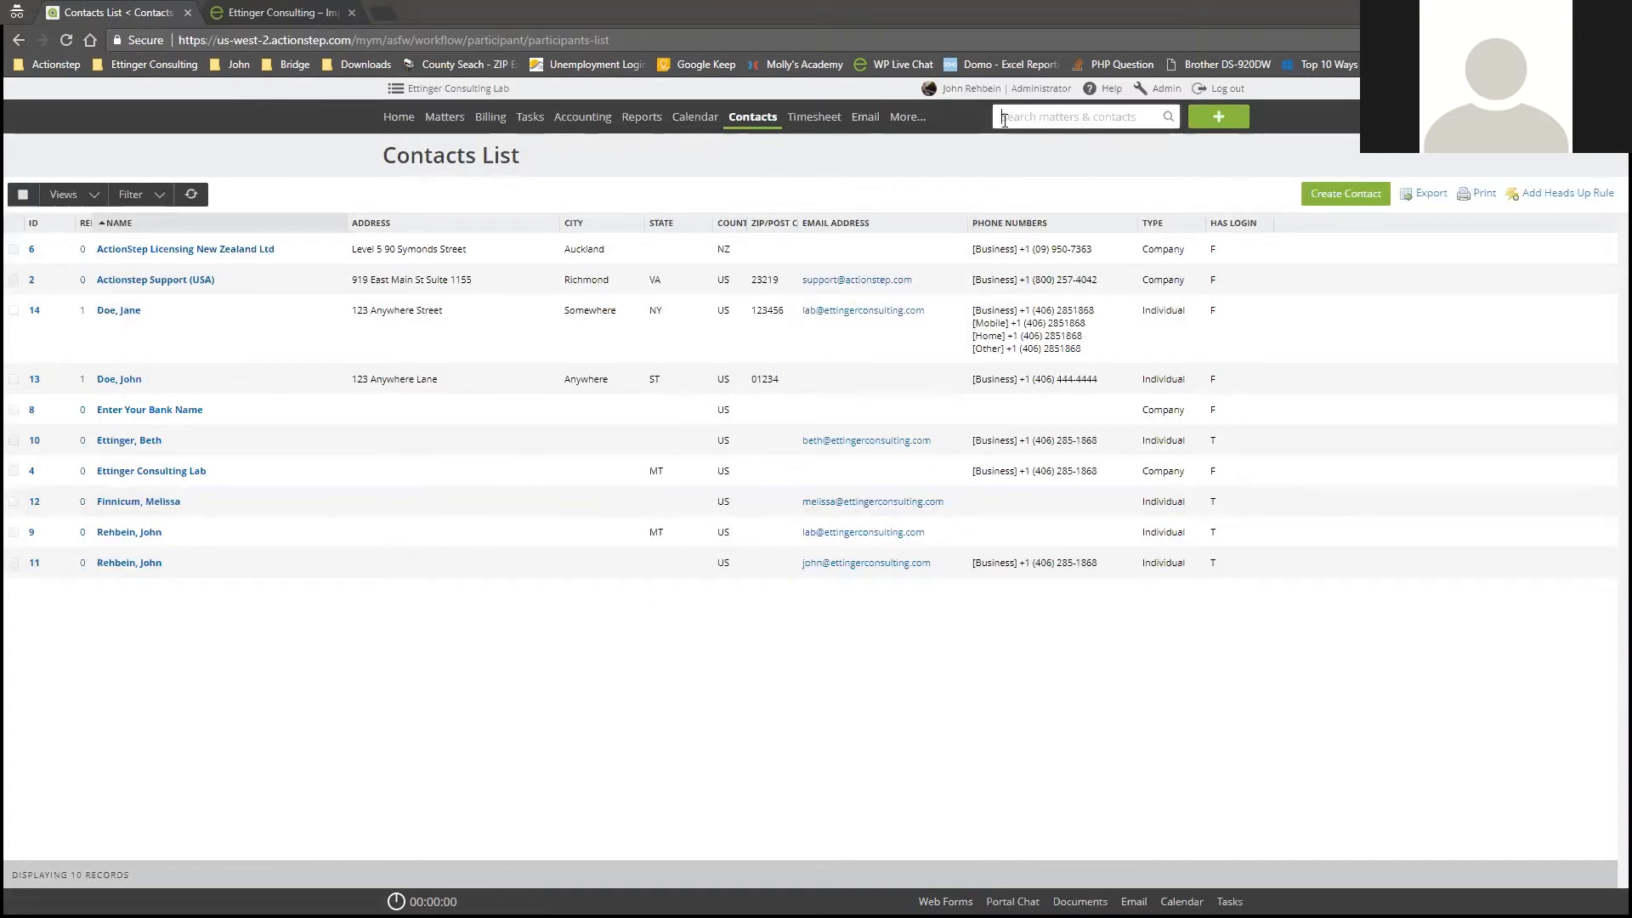
{"action": "type", "text": "john"}
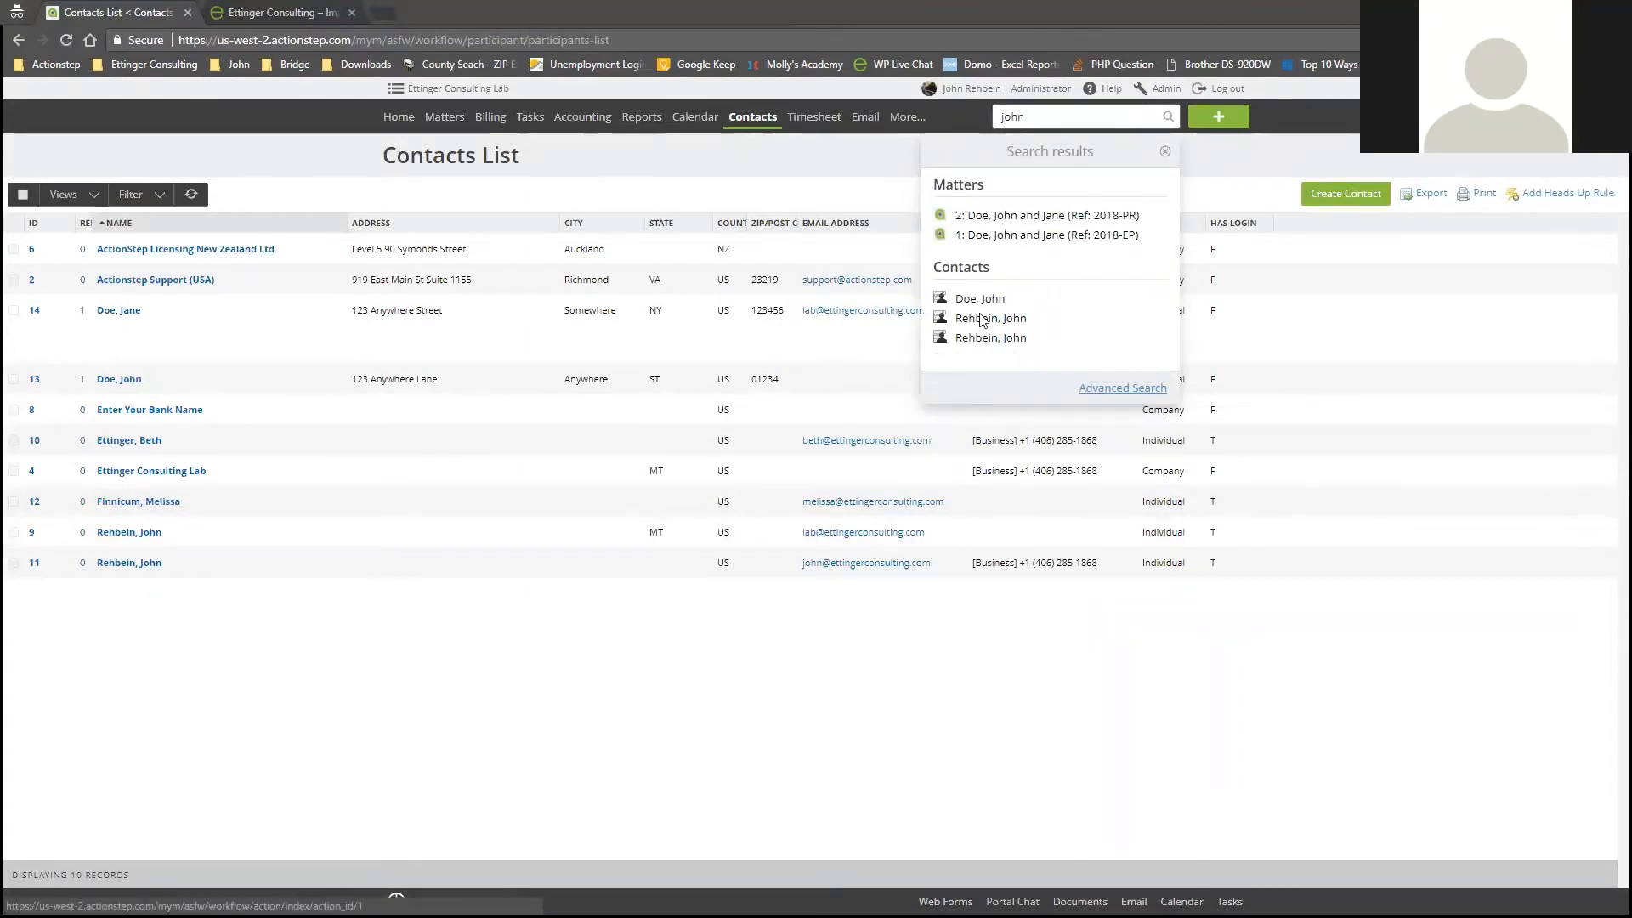
{"action": "left_click", "coordinate": [1075, 688]}
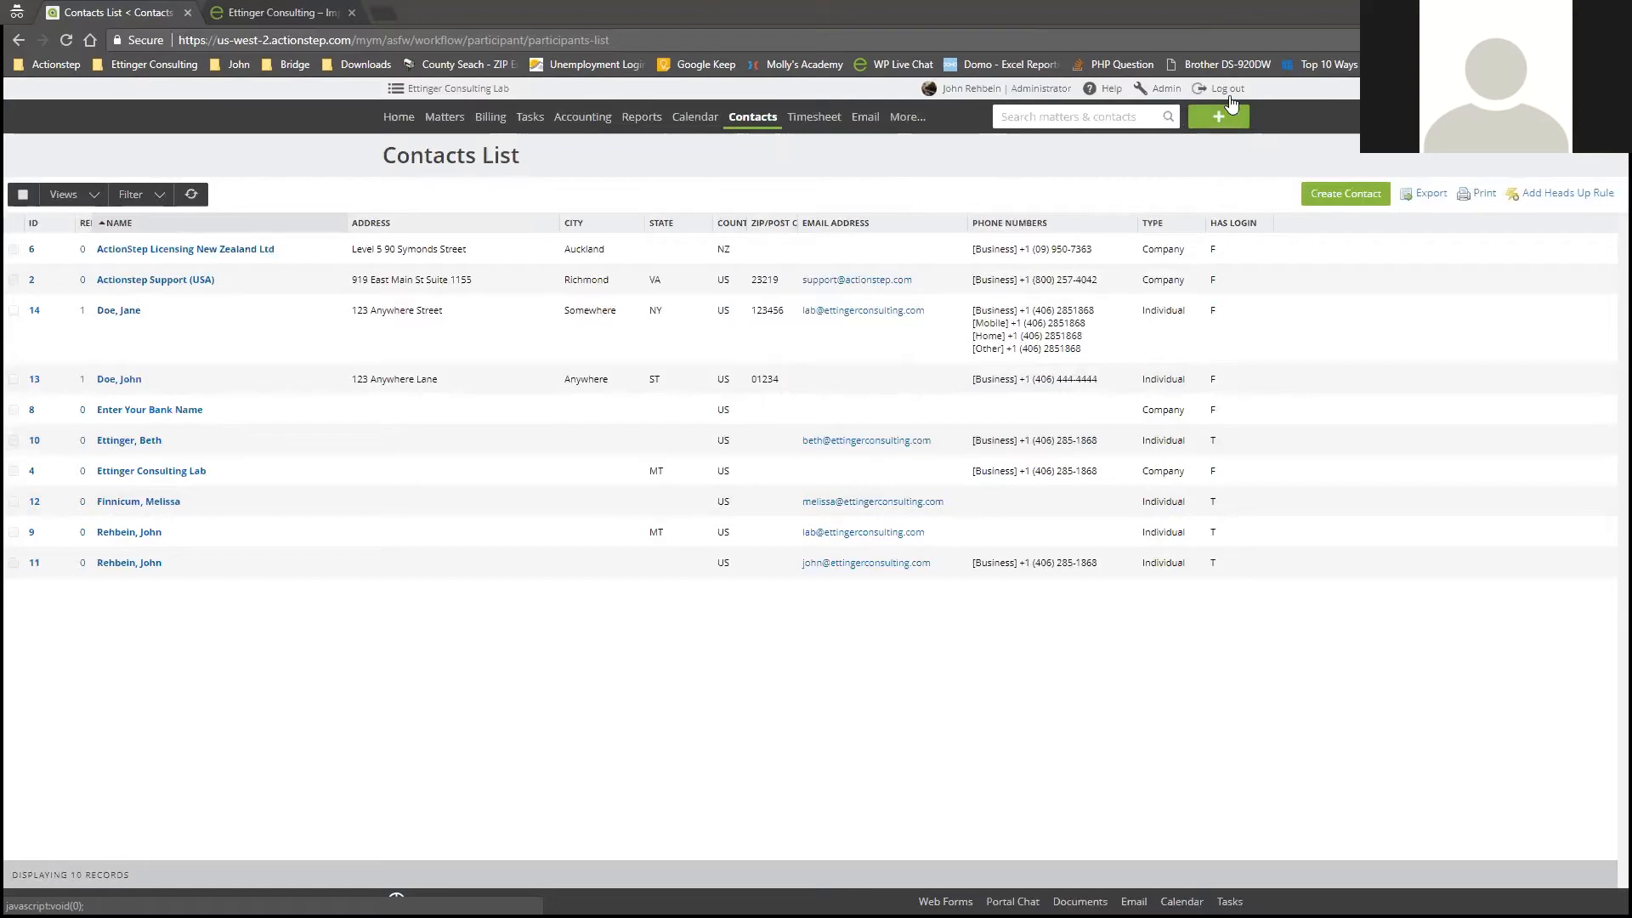
Start a new file note, find the client's matter by name, and link matter 8 to the note.
{"action": "left_click", "coordinate": [1218, 118]}
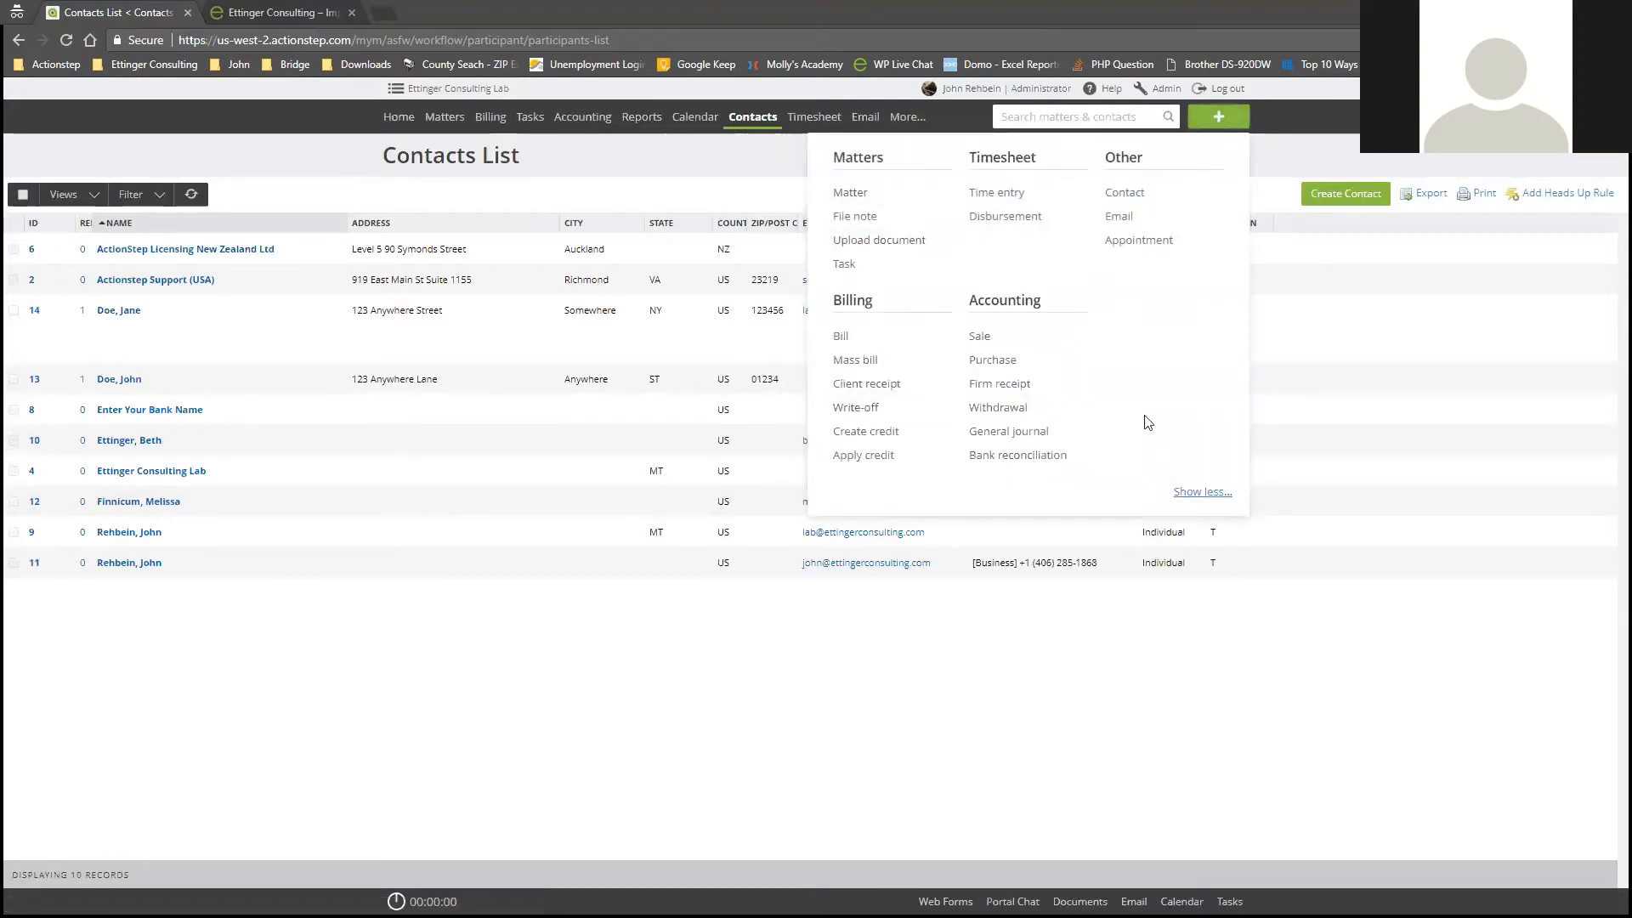
{"action": "left_click", "coordinate": [882, 224]}
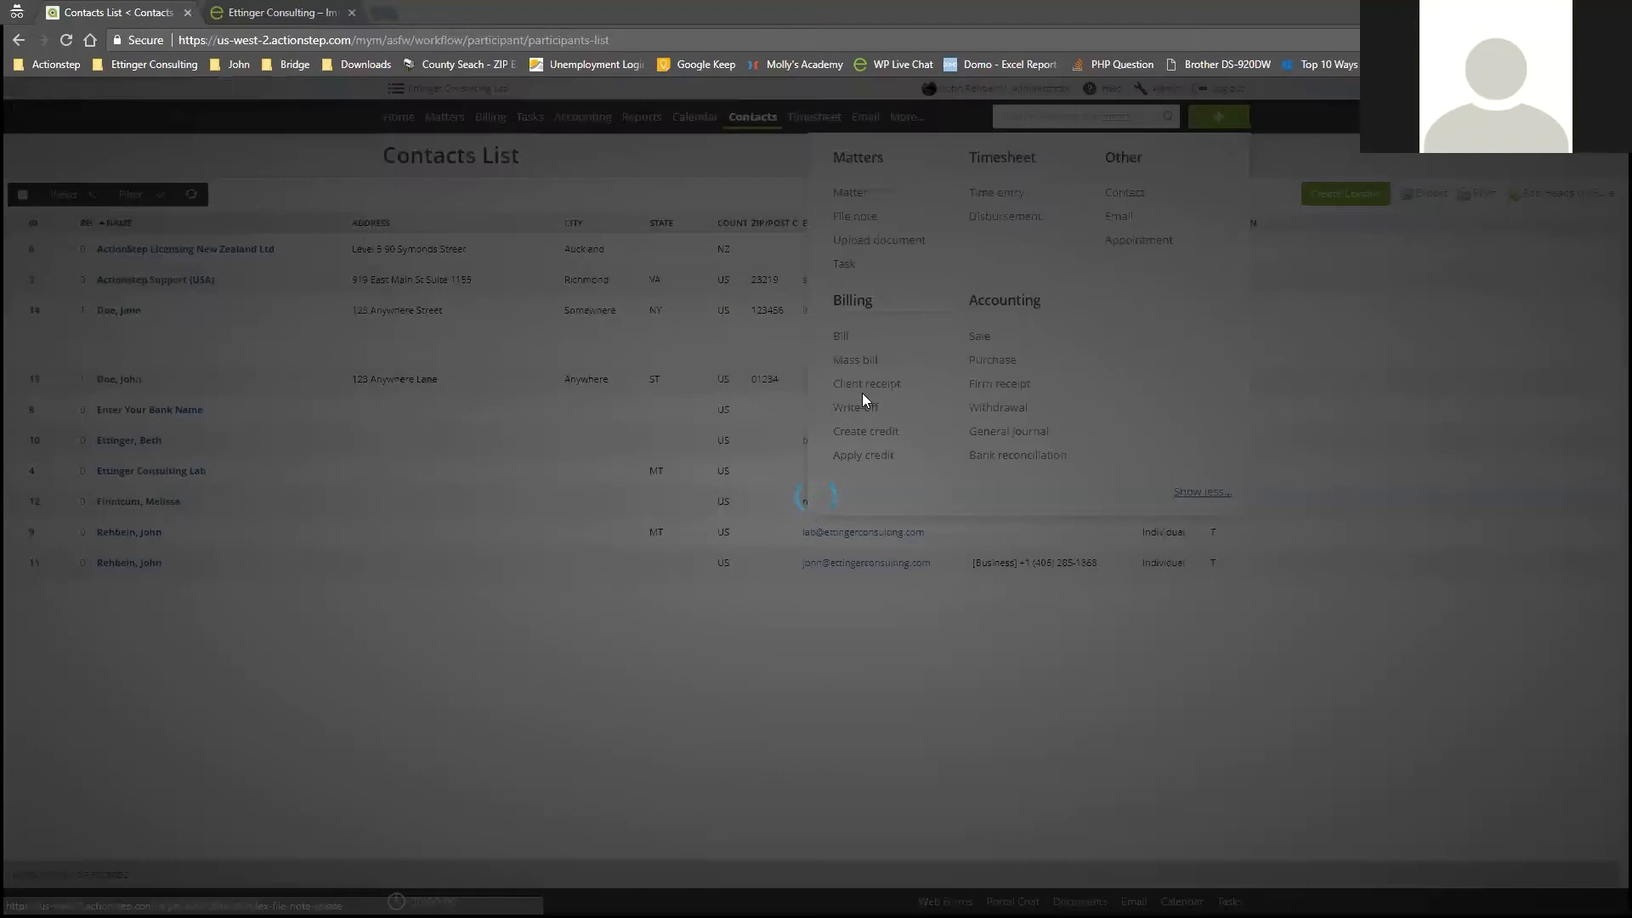
{"action": "left_click", "coordinate": [624, 397]}
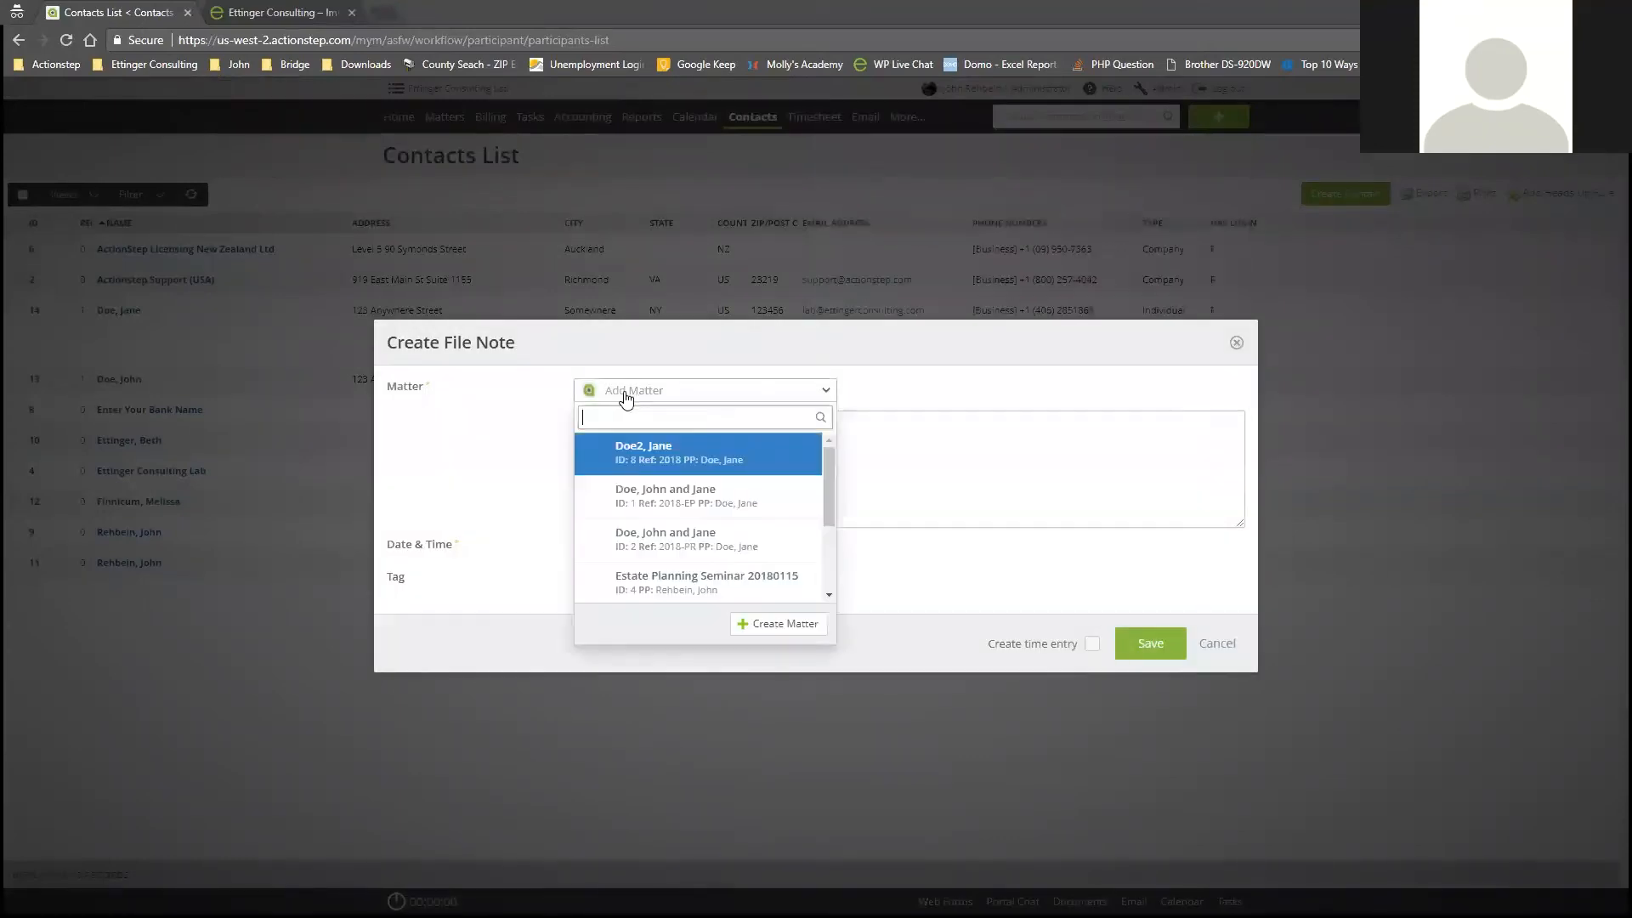
{"action": "type", "text": "does"}
{"action": "key", "text": "BackSpace"}
{"action": "type", "text": "2"}
{"action": "left_click", "coordinate": [651, 463]}
Enter "lkjasdlkjfdsa" as the file note text and tag the note as Follow-Up.
{"action": "left_click", "coordinate": [772, 451]}
{"action": "type", "text": "lkjasdlkjfdsa"}
{"action": "left_click", "coordinate": [652, 581]}
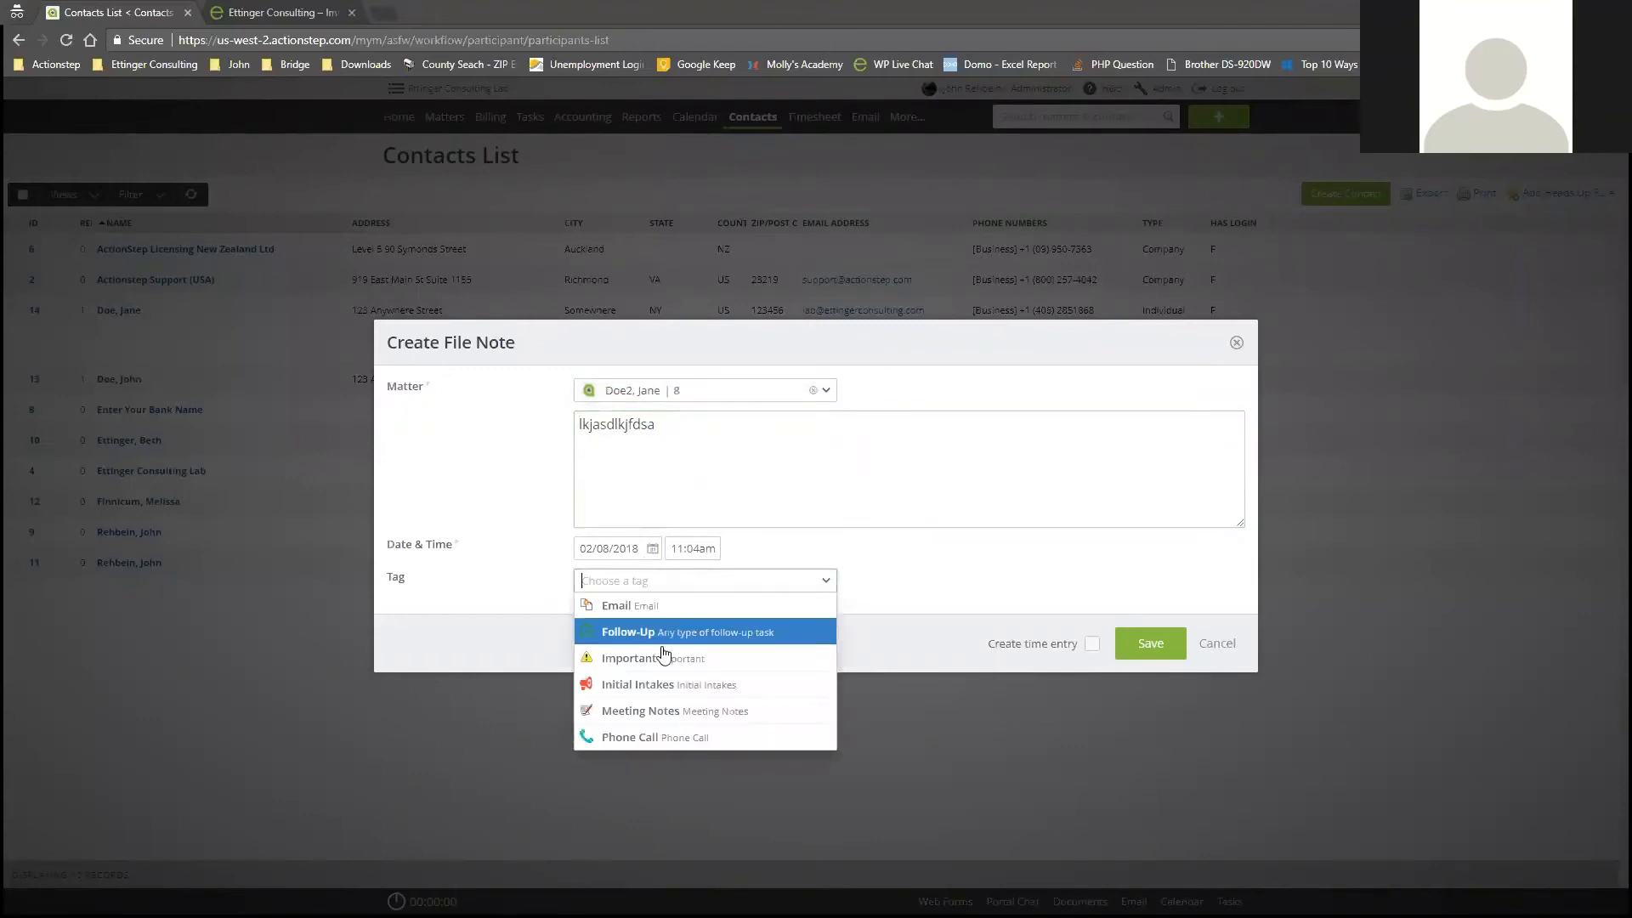
{"action": "left_click", "coordinate": [693, 639]}
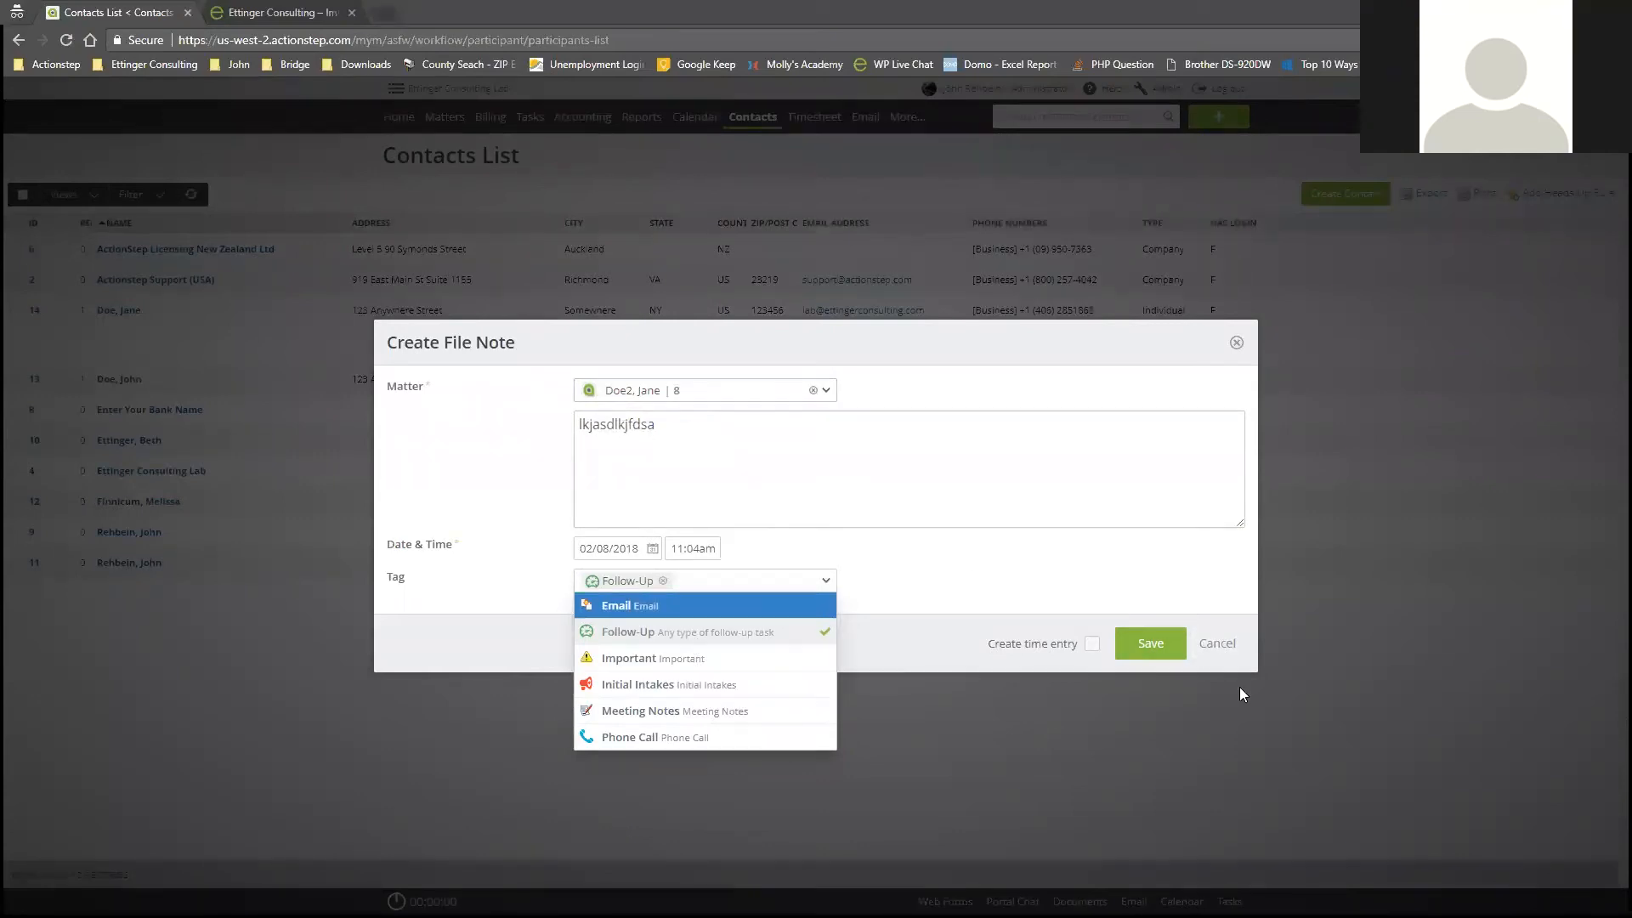
Discard the new file note and view the list of item types available for quick creation.
{"action": "left_click", "coordinate": [1219, 642]}
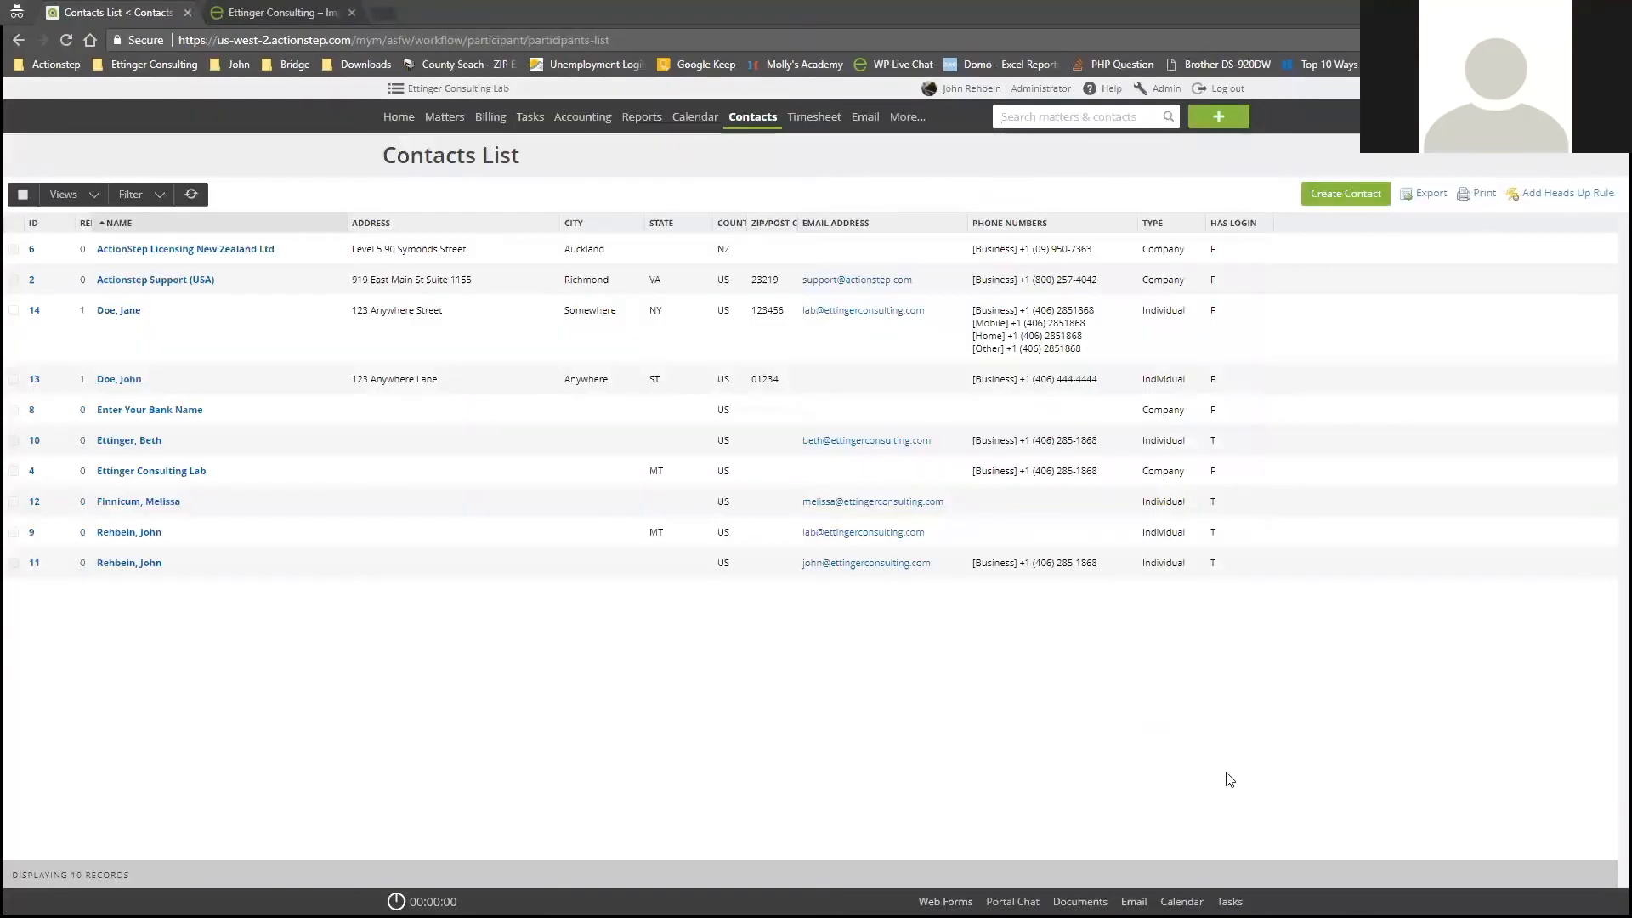
{"action": "left_click", "coordinate": [1224, 125]}
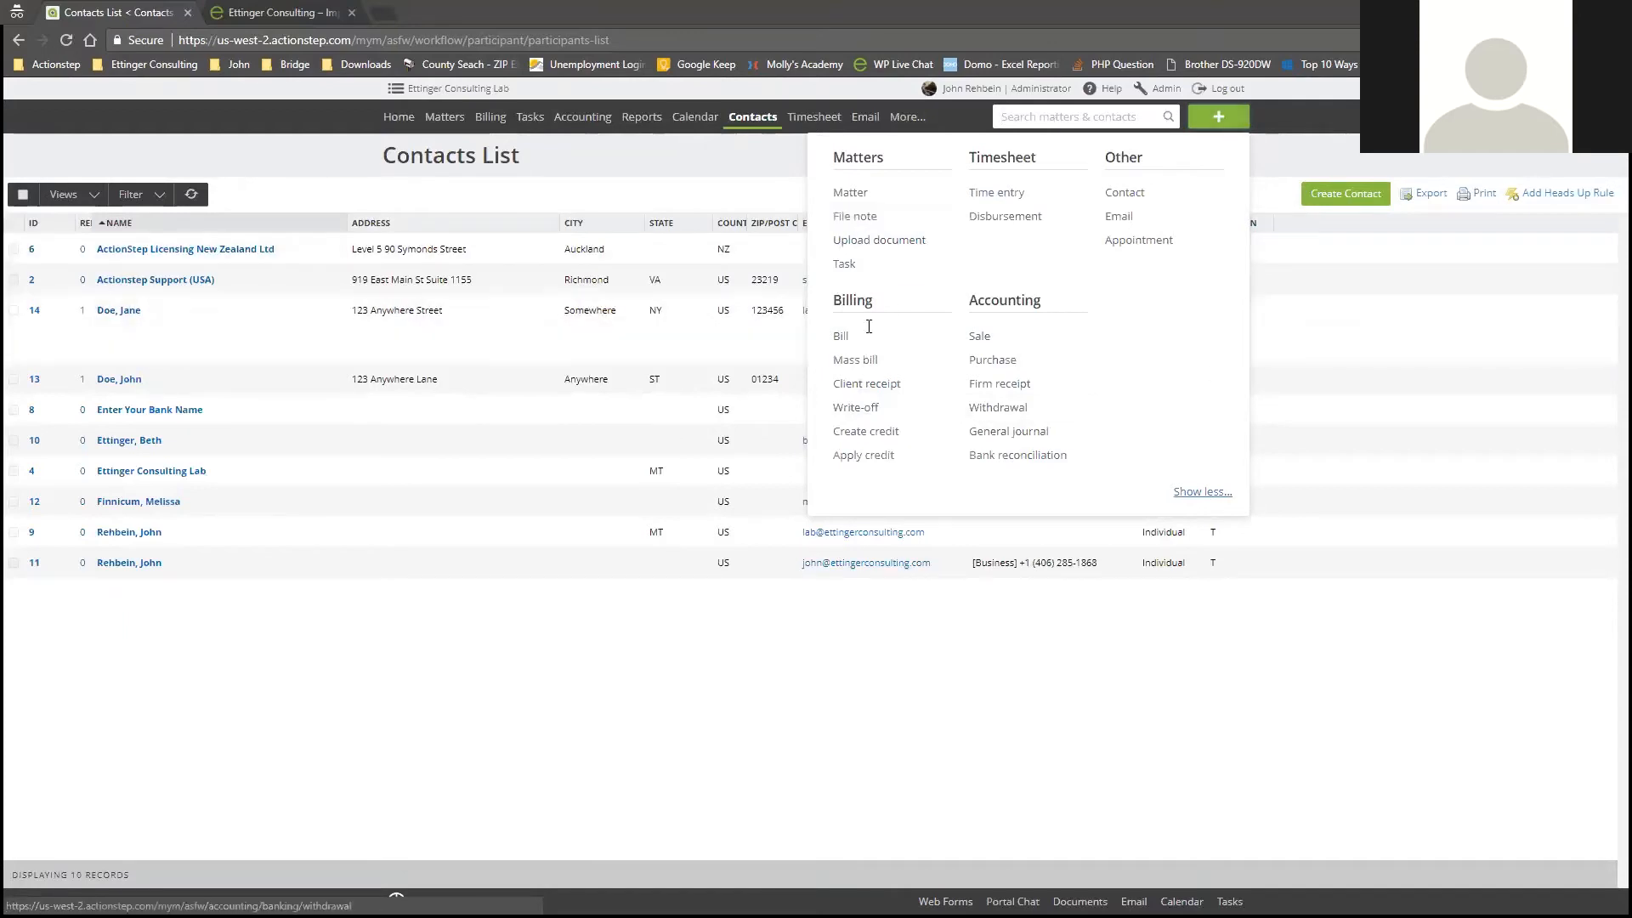
{"action": "left_click", "coordinate": [1294, 116]}
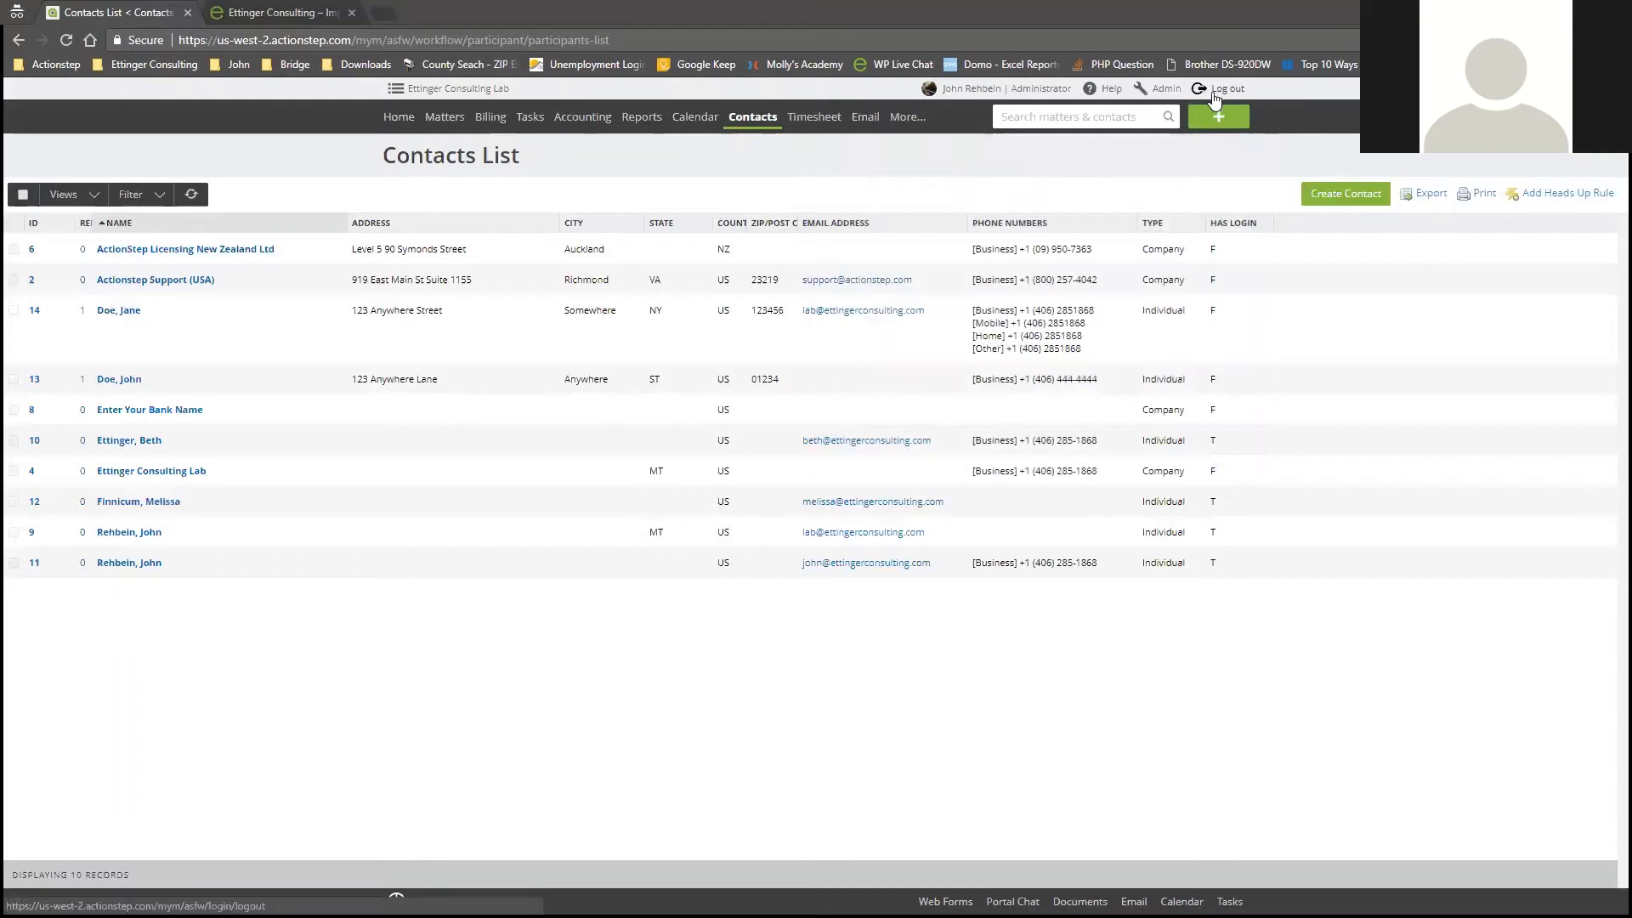
View the administration settings categories, including the Plugins entry.
{"action": "left_click", "coordinate": [1166, 90]}
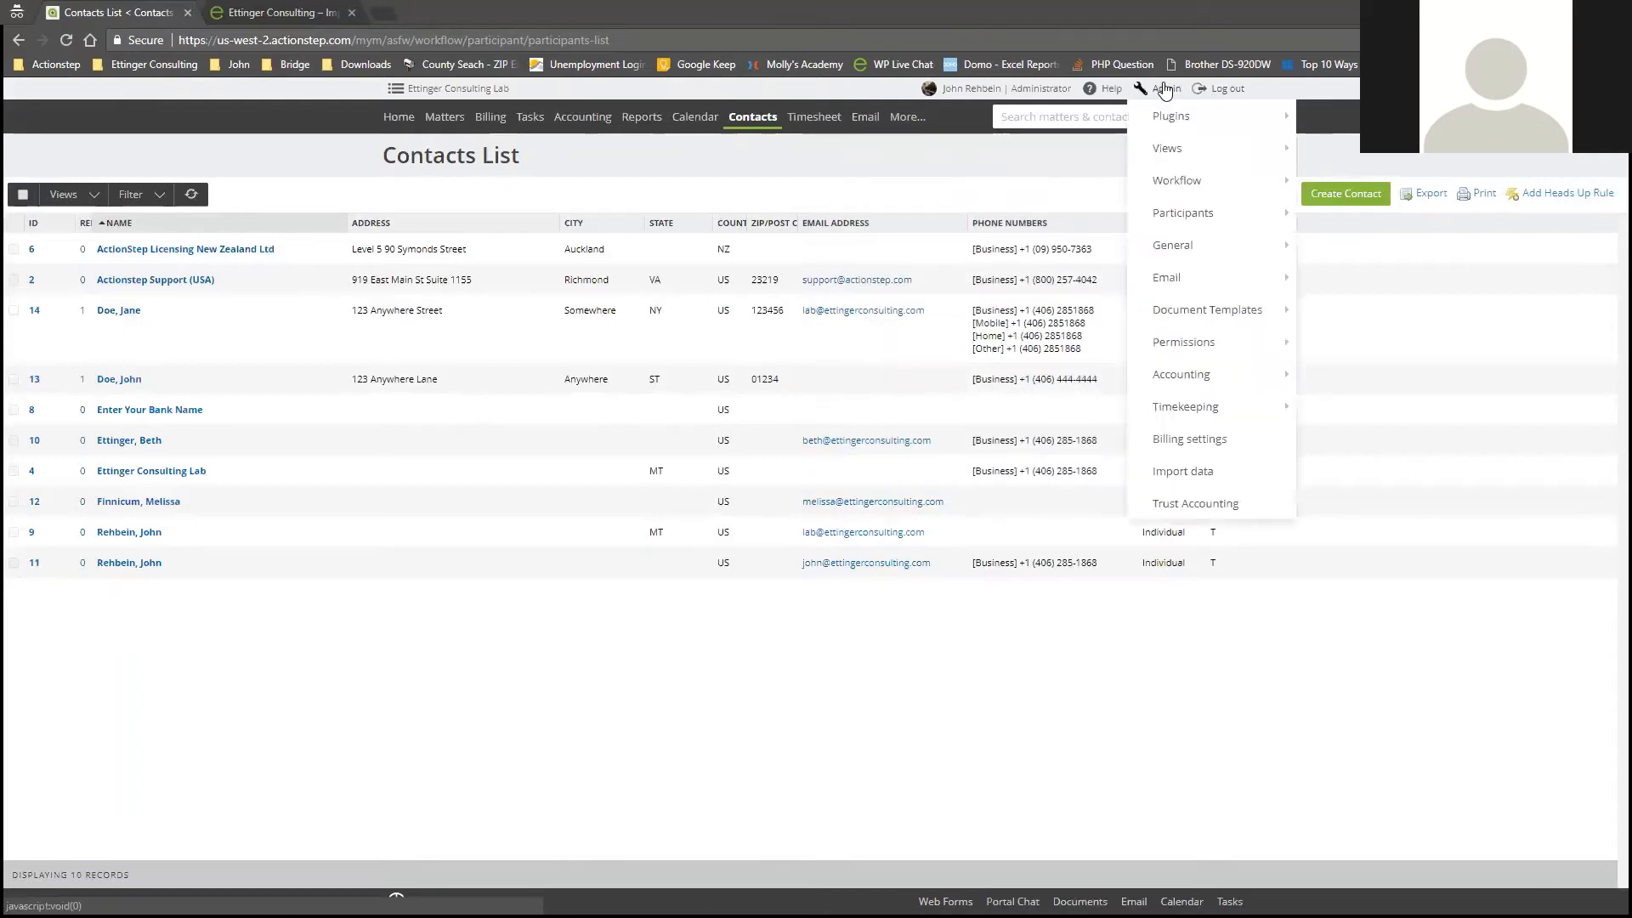
{"action": "mouse_move", "coordinate": [1170, 127]}
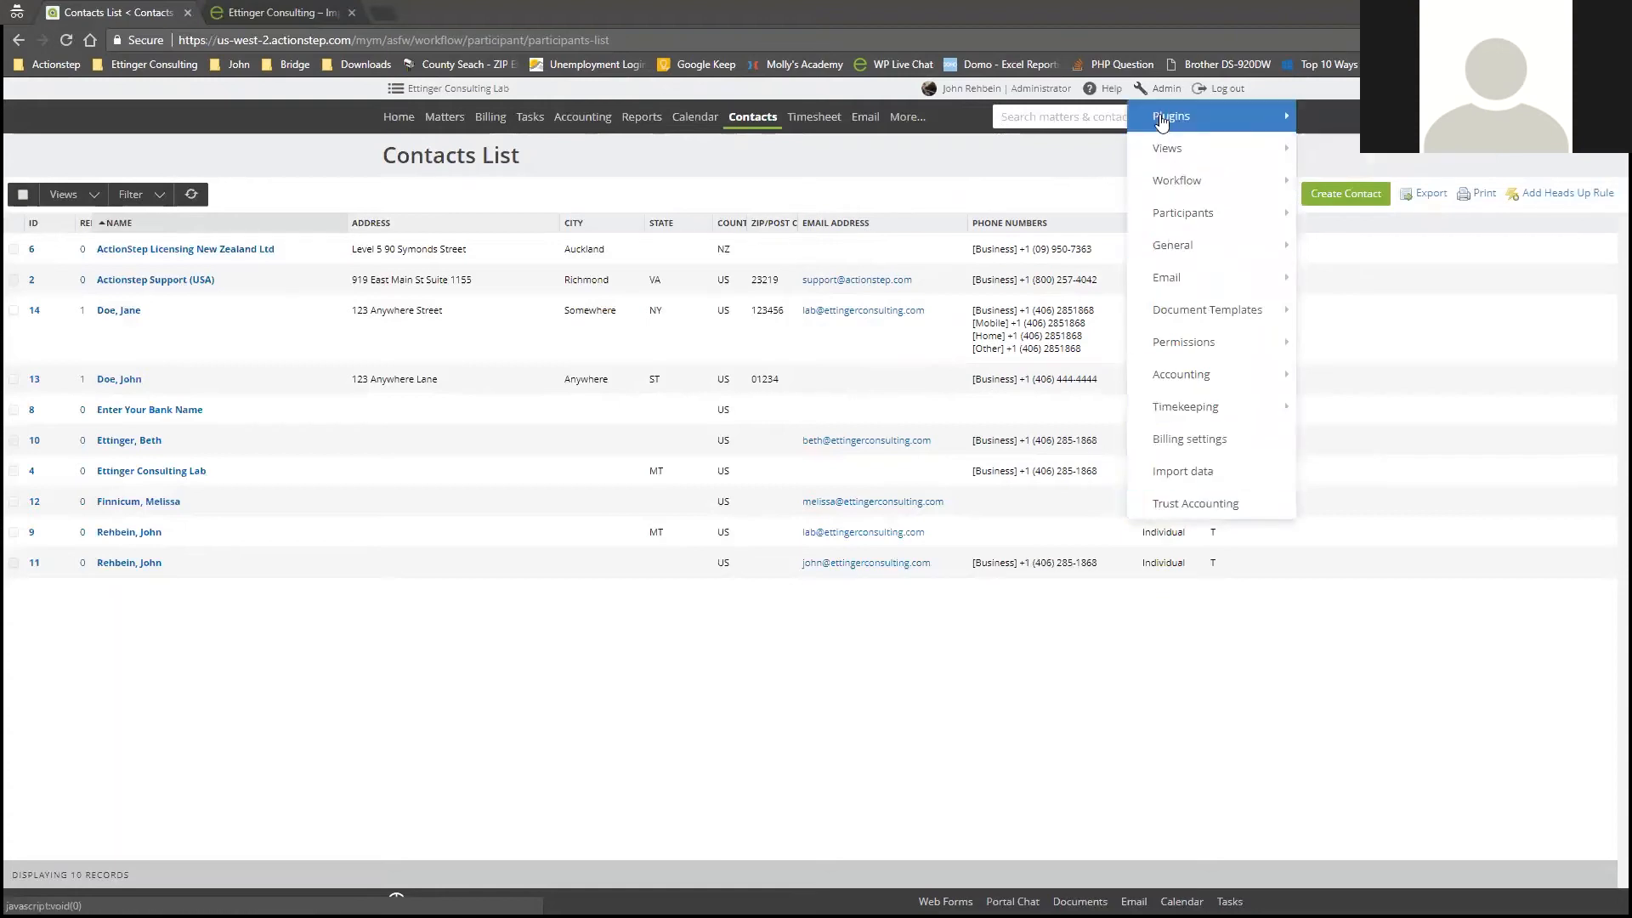
{"action": "left_click", "coordinate": [1107, 89]}
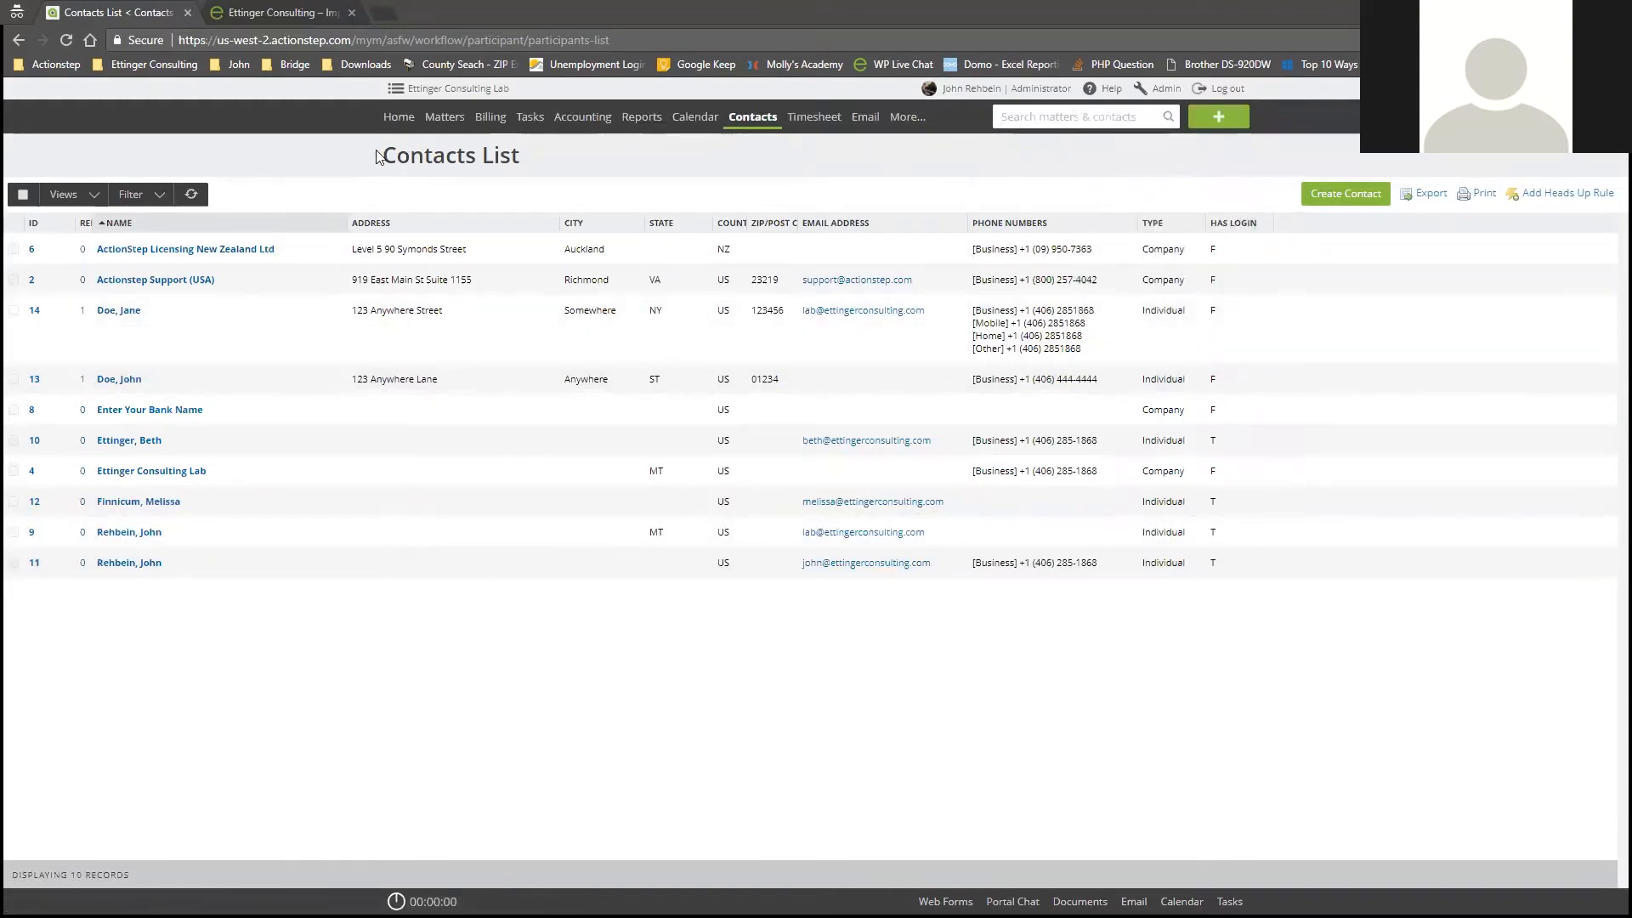
{"action": "left_click_drag", "start_coordinate": [379, 153], "coordinate": [459, 154]}
{"action": "left_click", "coordinate": [459, 155]}
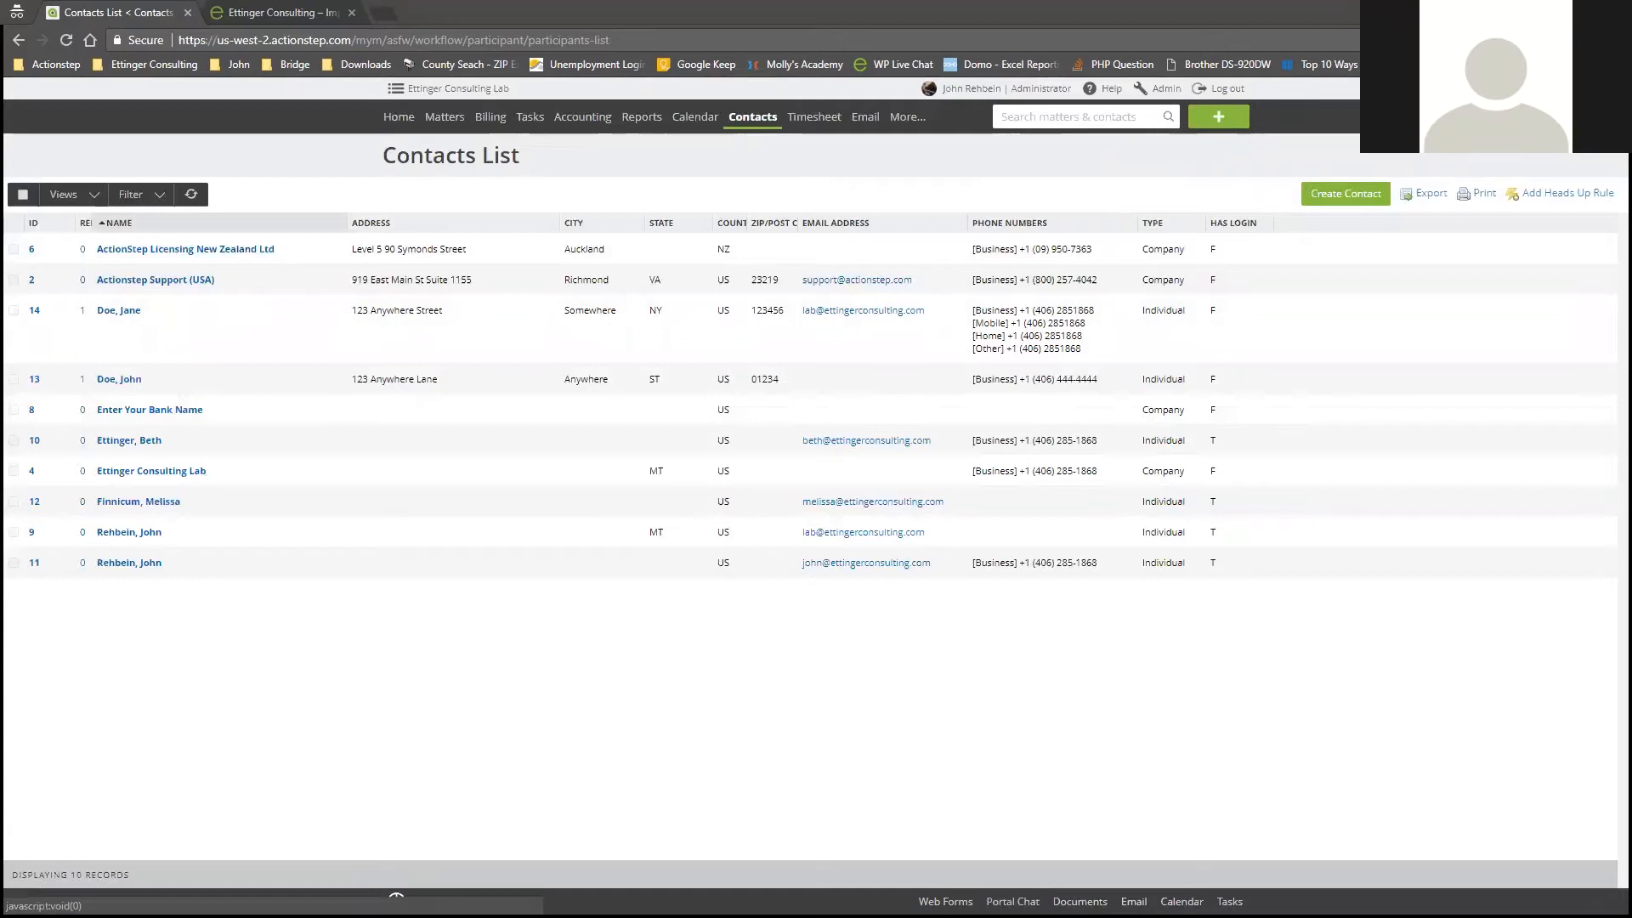
Check the web form submissions, portal chat messages and checked-out matter documents.
{"action": "left_click", "coordinate": [945, 901]}
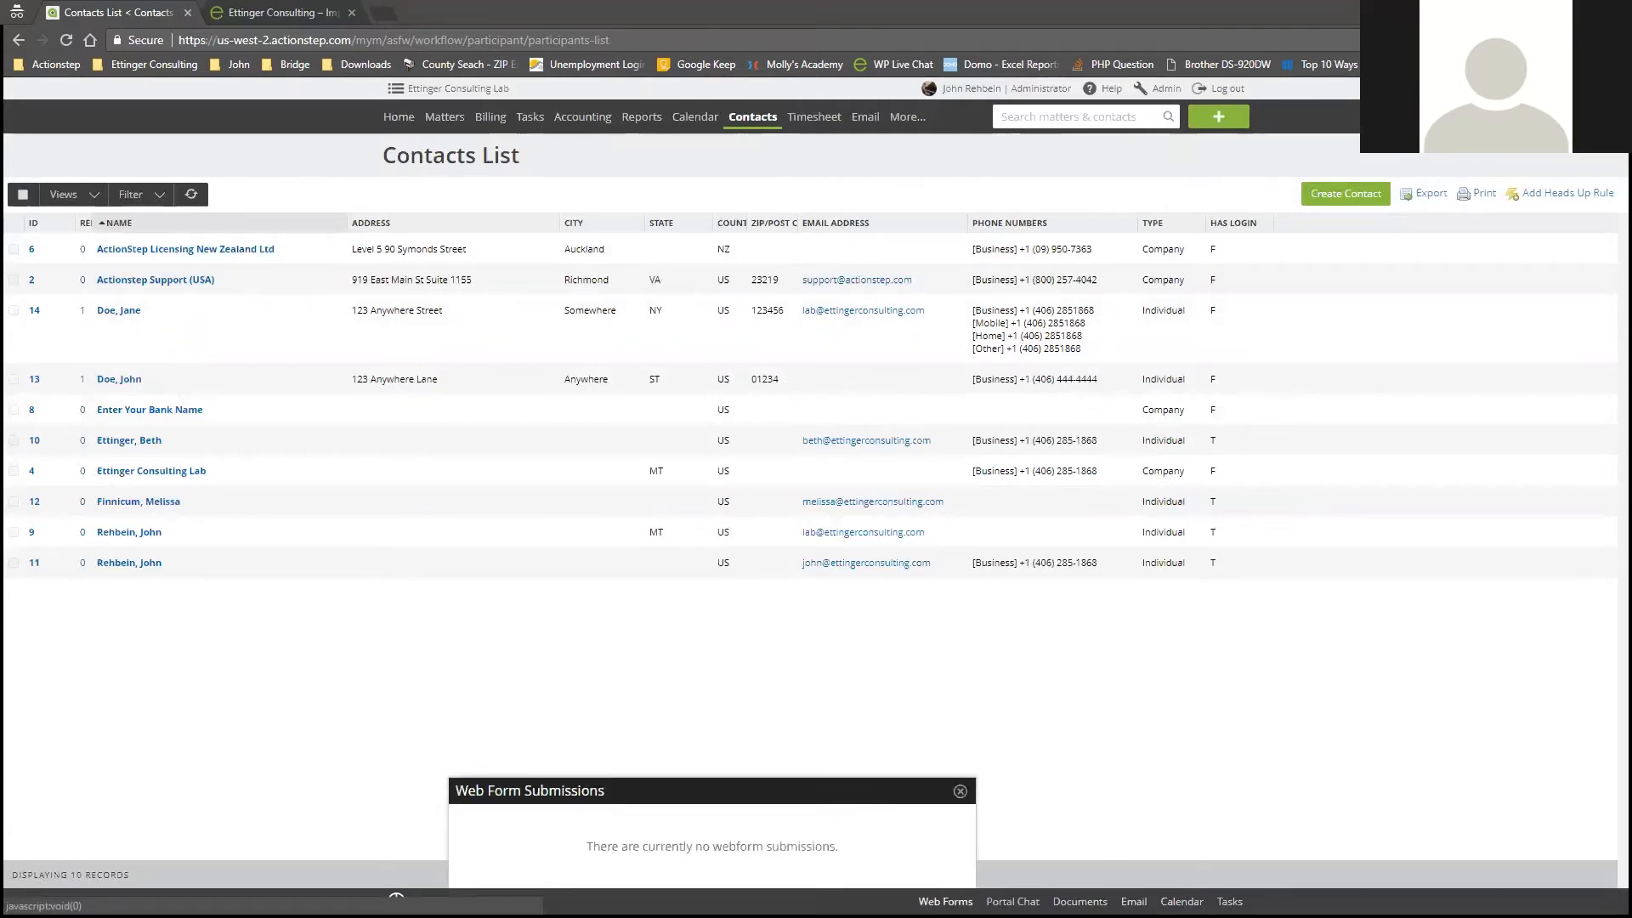
{"action": "left_click", "coordinate": [945, 901]}
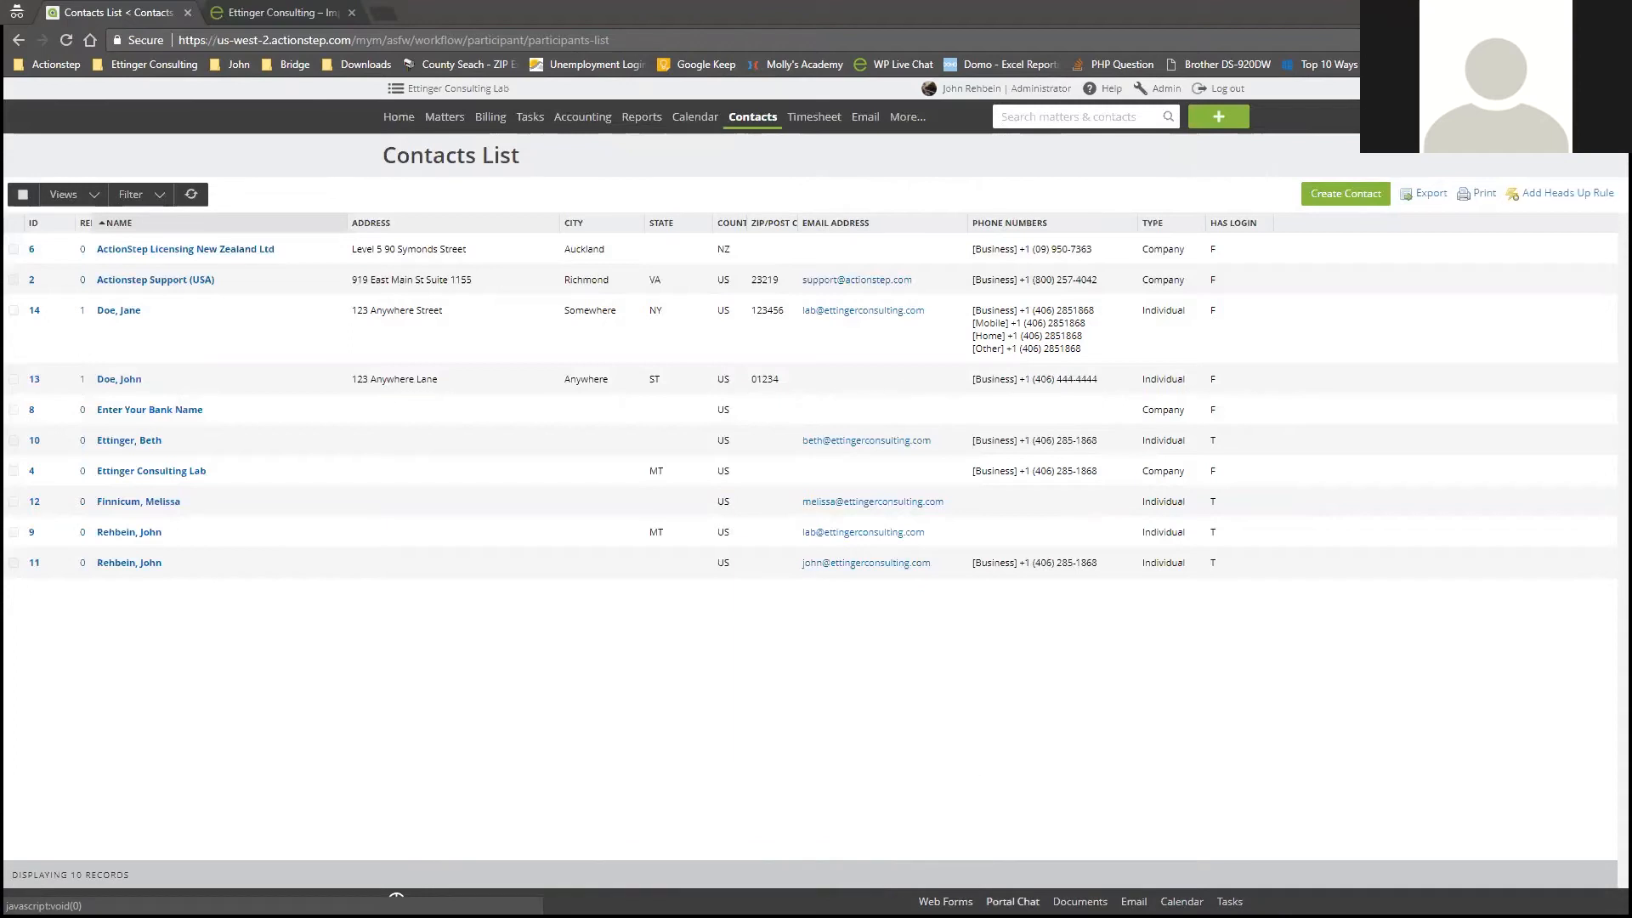
{"action": "left_click", "coordinate": [1012, 901]}
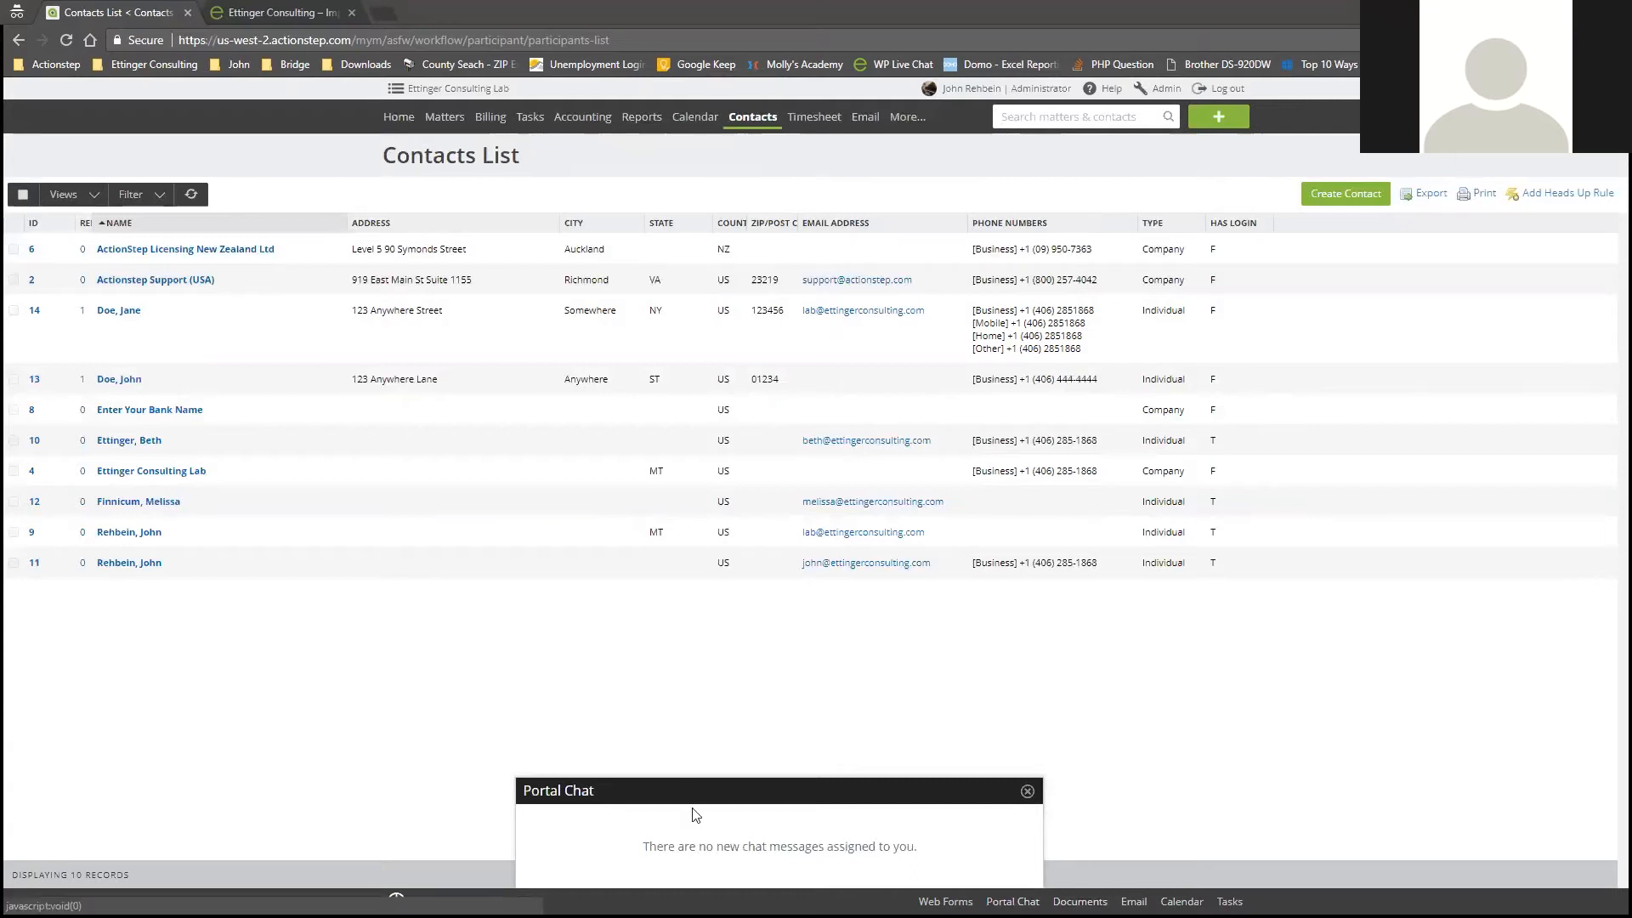
{"action": "left_click", "coordinate": [1079, 901]}
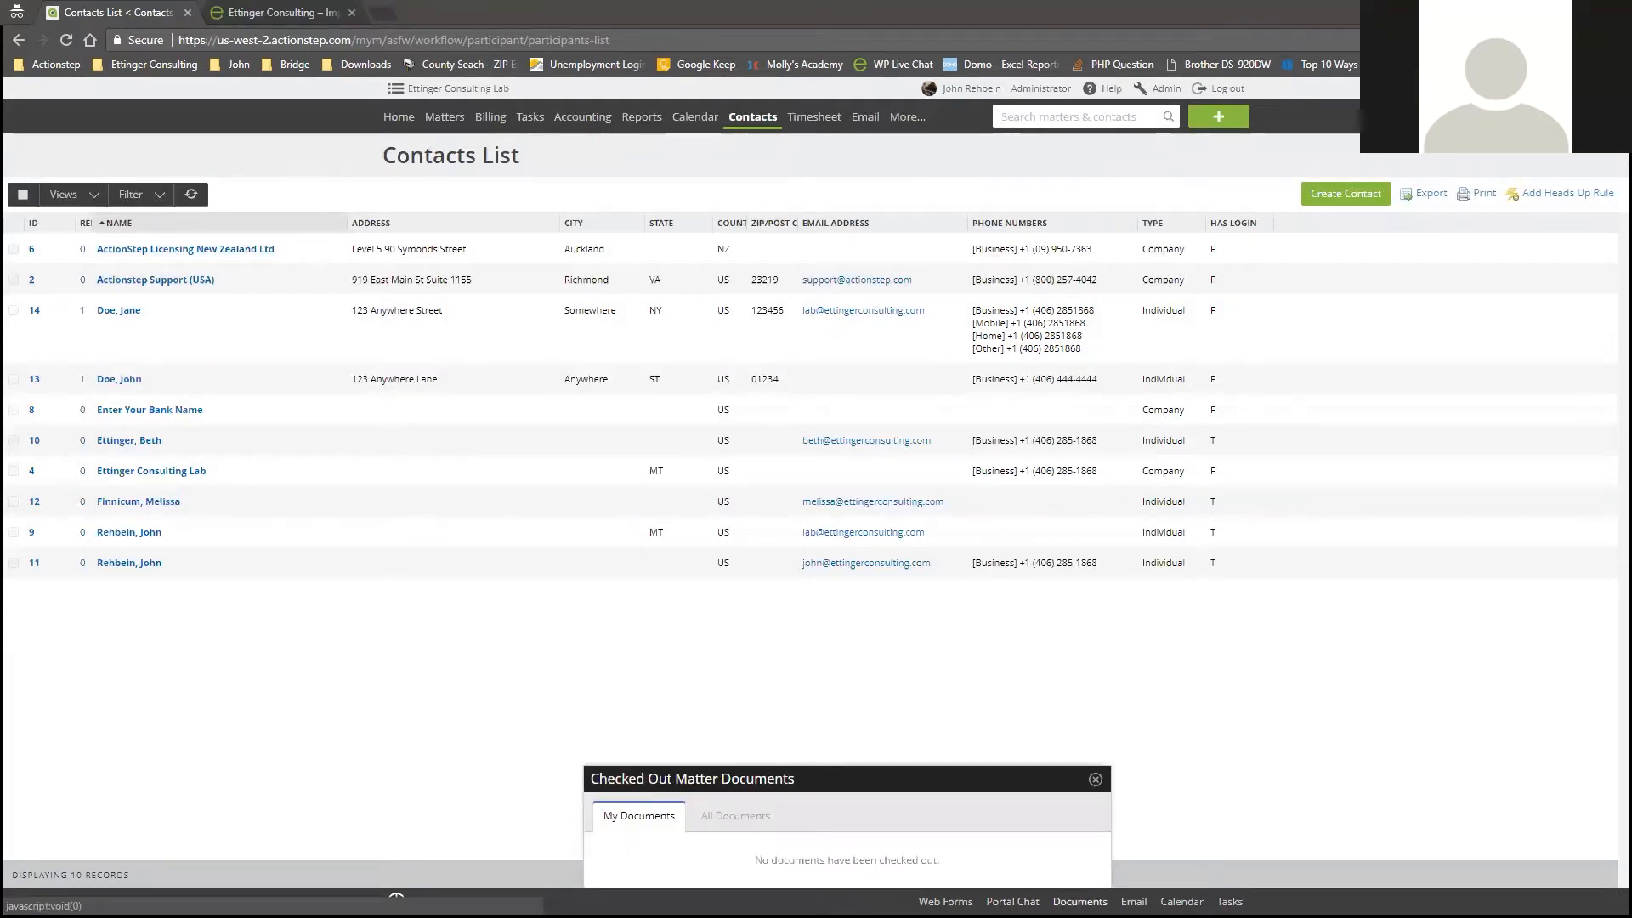
{"action": "left_click", "coordinate": [1096, 780]}
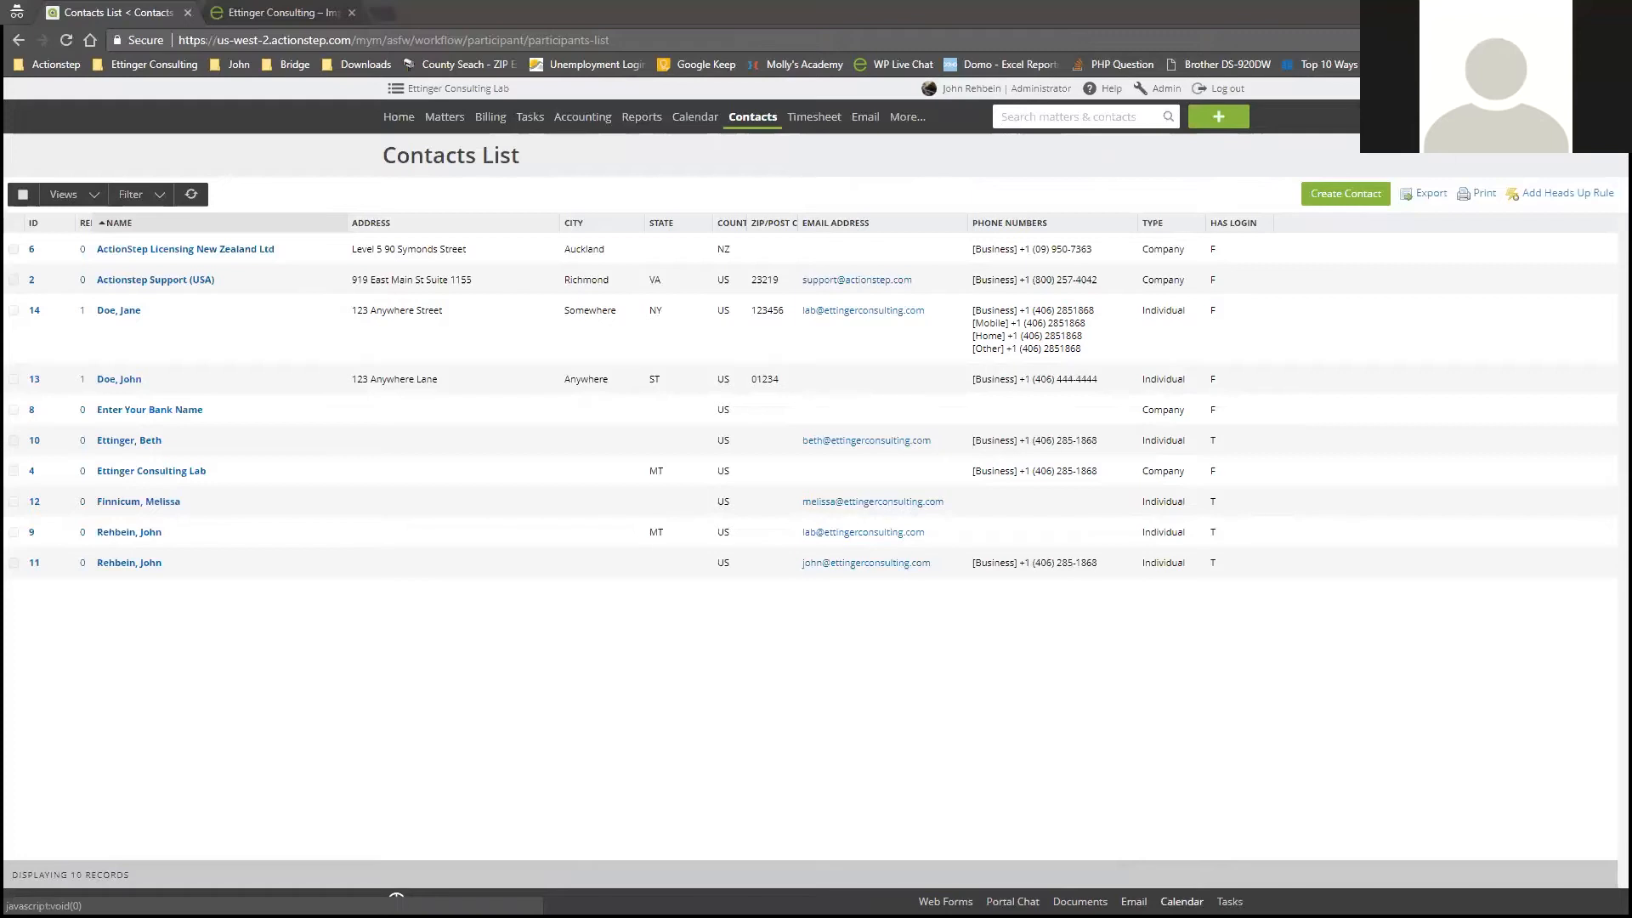
Mark the upcoming task "FILE - Check if we have heard from Prospective Client to move forward" as complete.
{"action": "left_click", "coordinate": [1229, 901]}
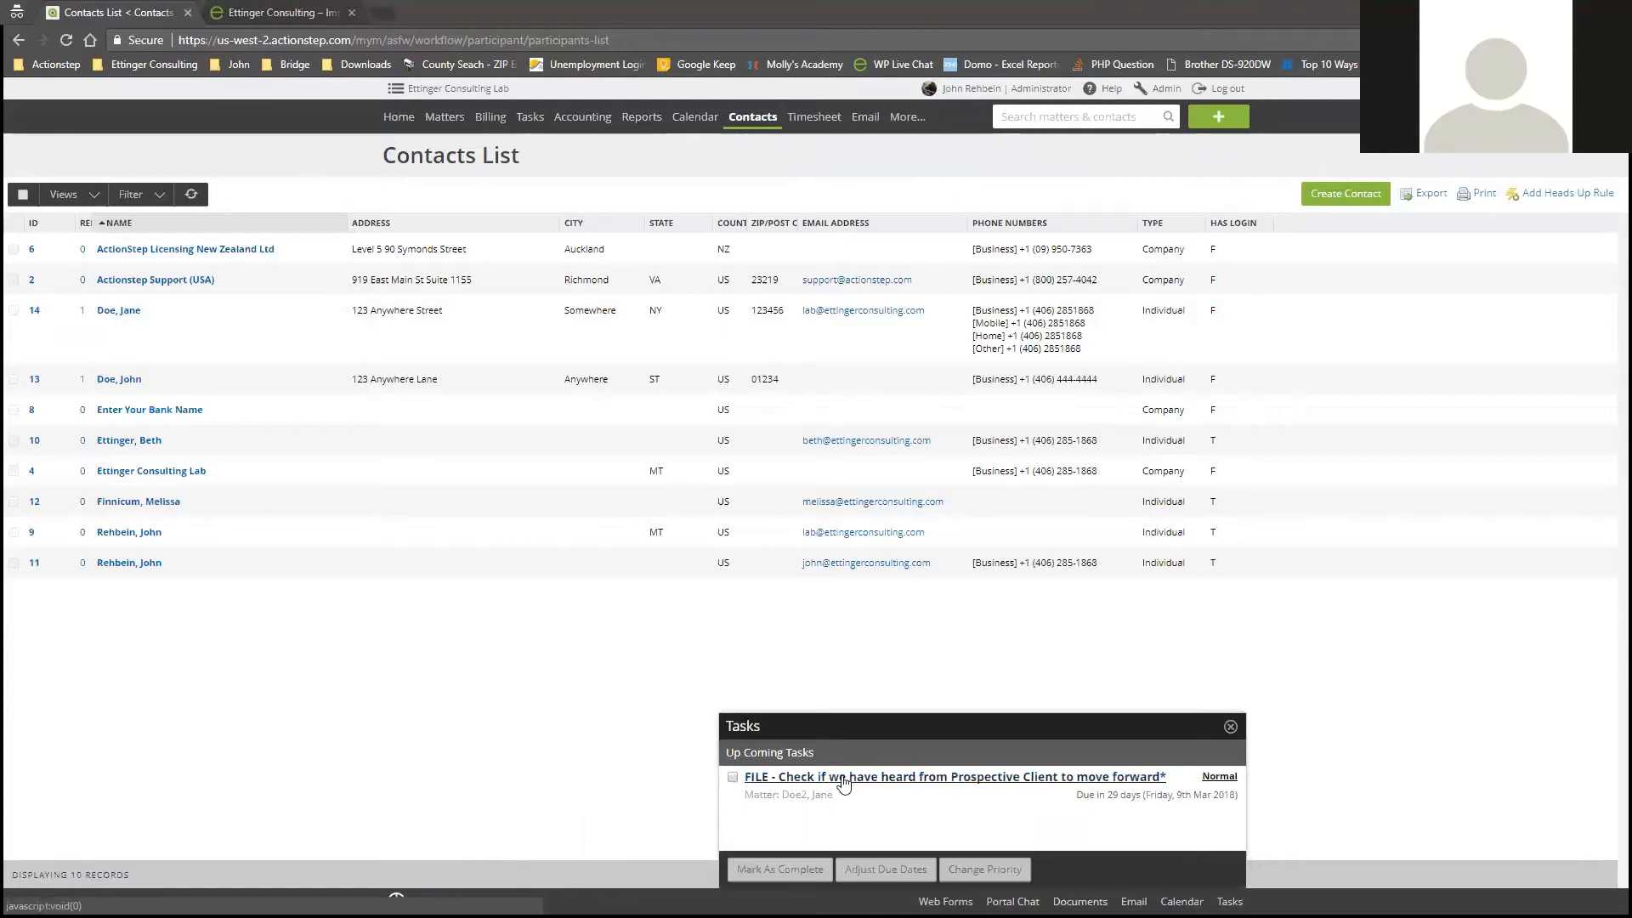
{"action": "left_click", "coordinate": [733, 780]}
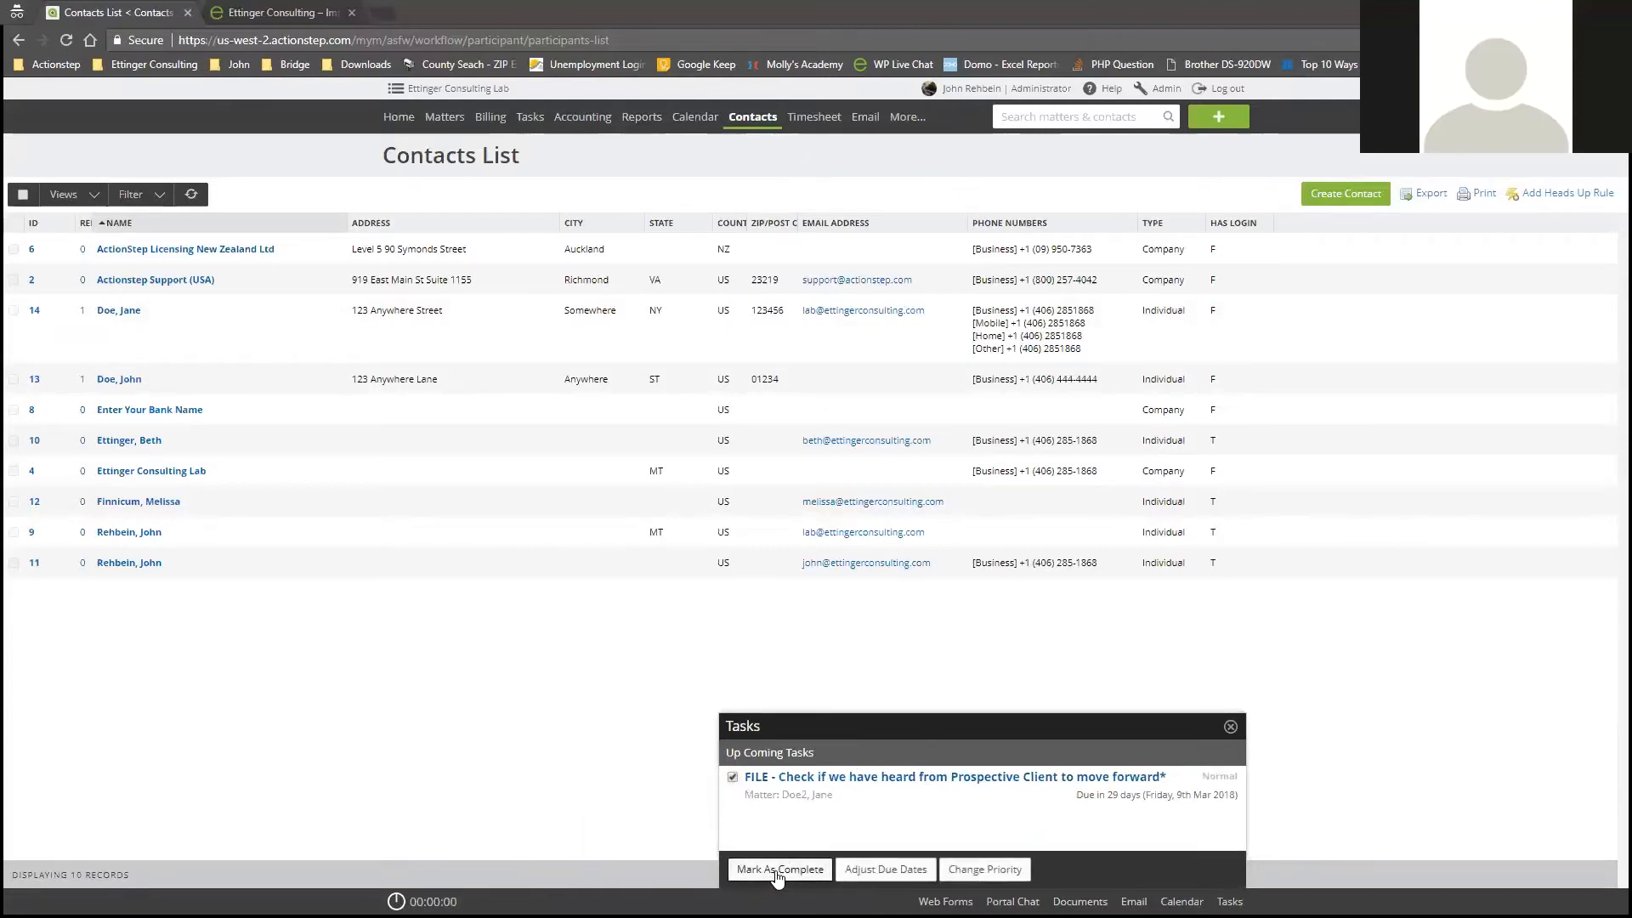
{"action": "left_click", "coordinate": [777, 871]}
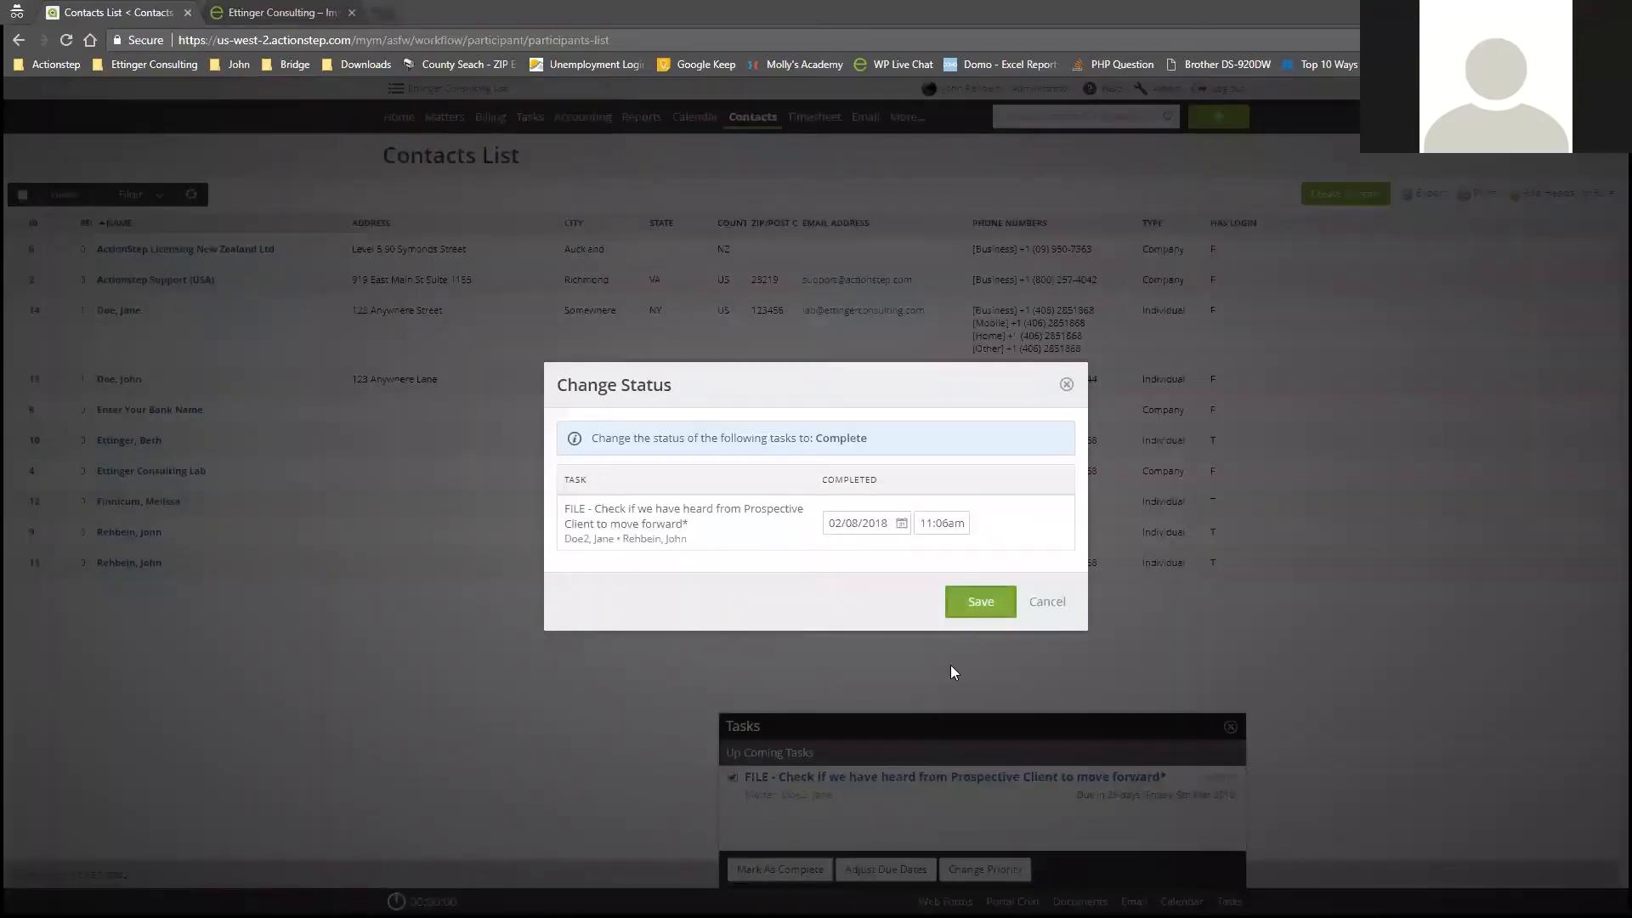
{"action": "left_click", "coordinate": [980, 601]}
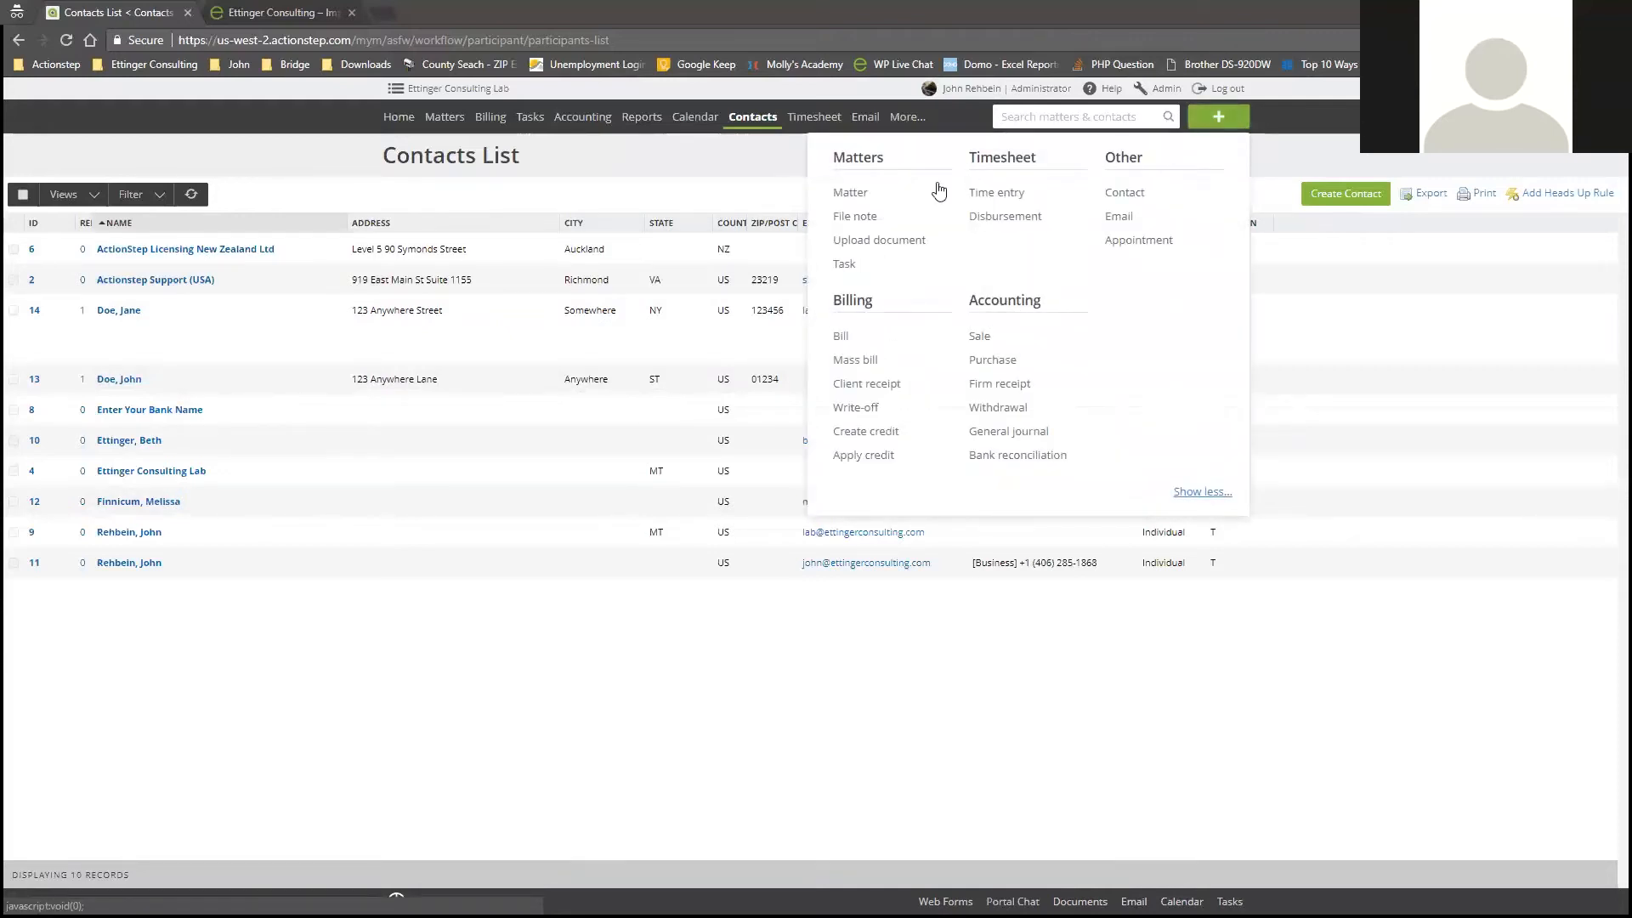
Open matter creation in a separate browser tab and start a matter of type Prospect (EC).
{"action": "right_click", "coordinate": [857, 195]}
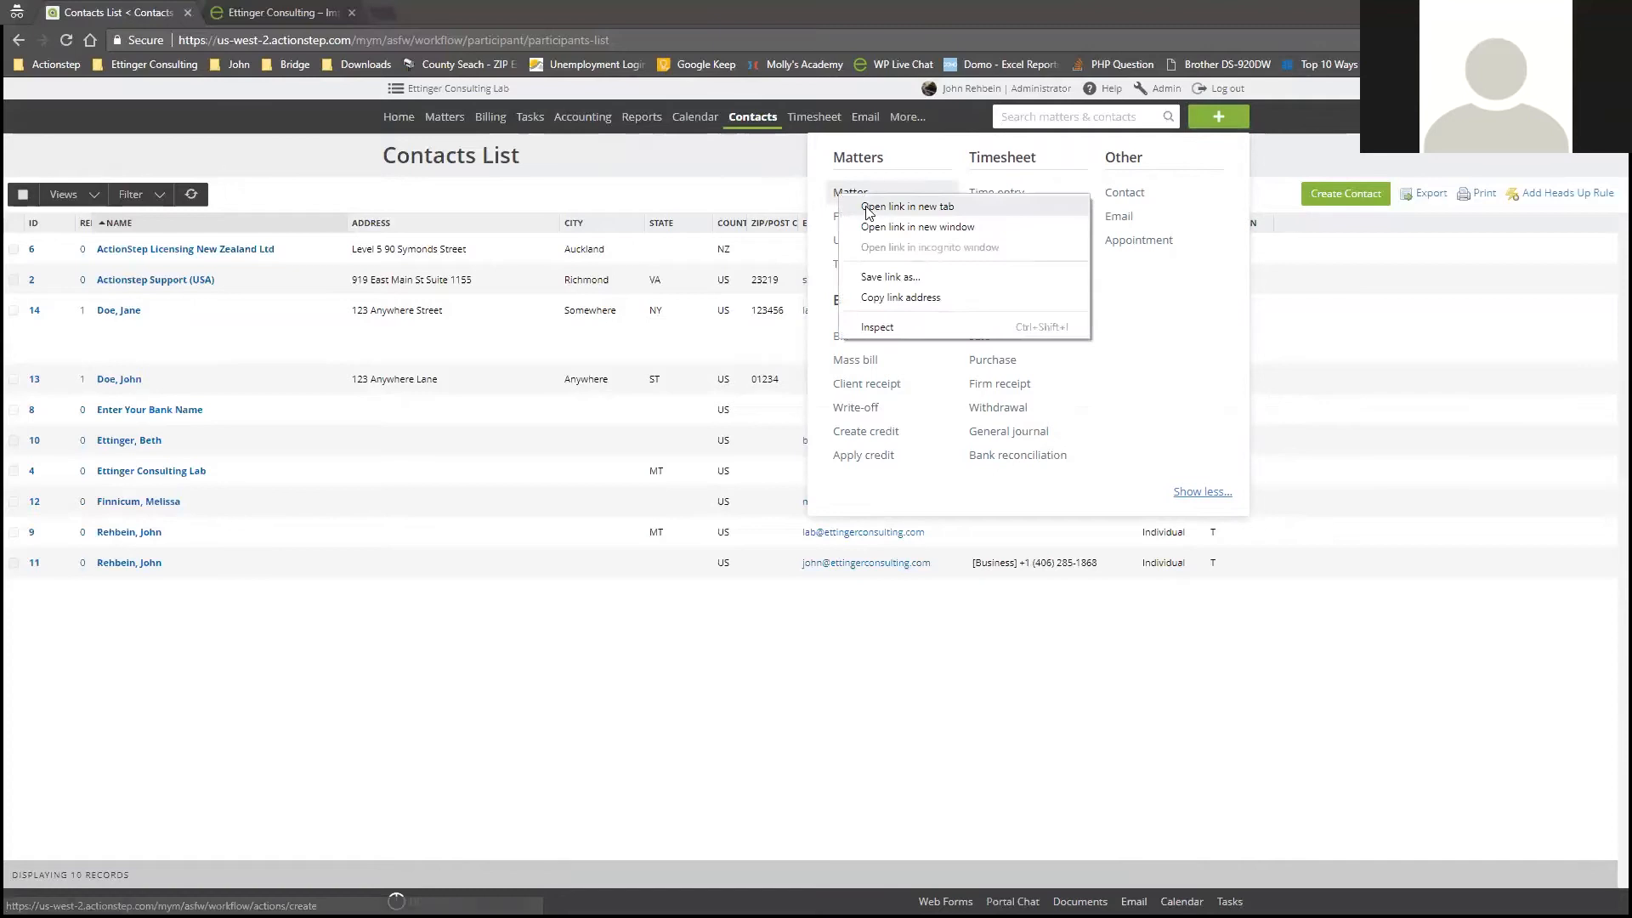
{"action": "left_click", "coordinate": [884, 207]}
{"action": "left_click", "coordinate": [288, 12]}
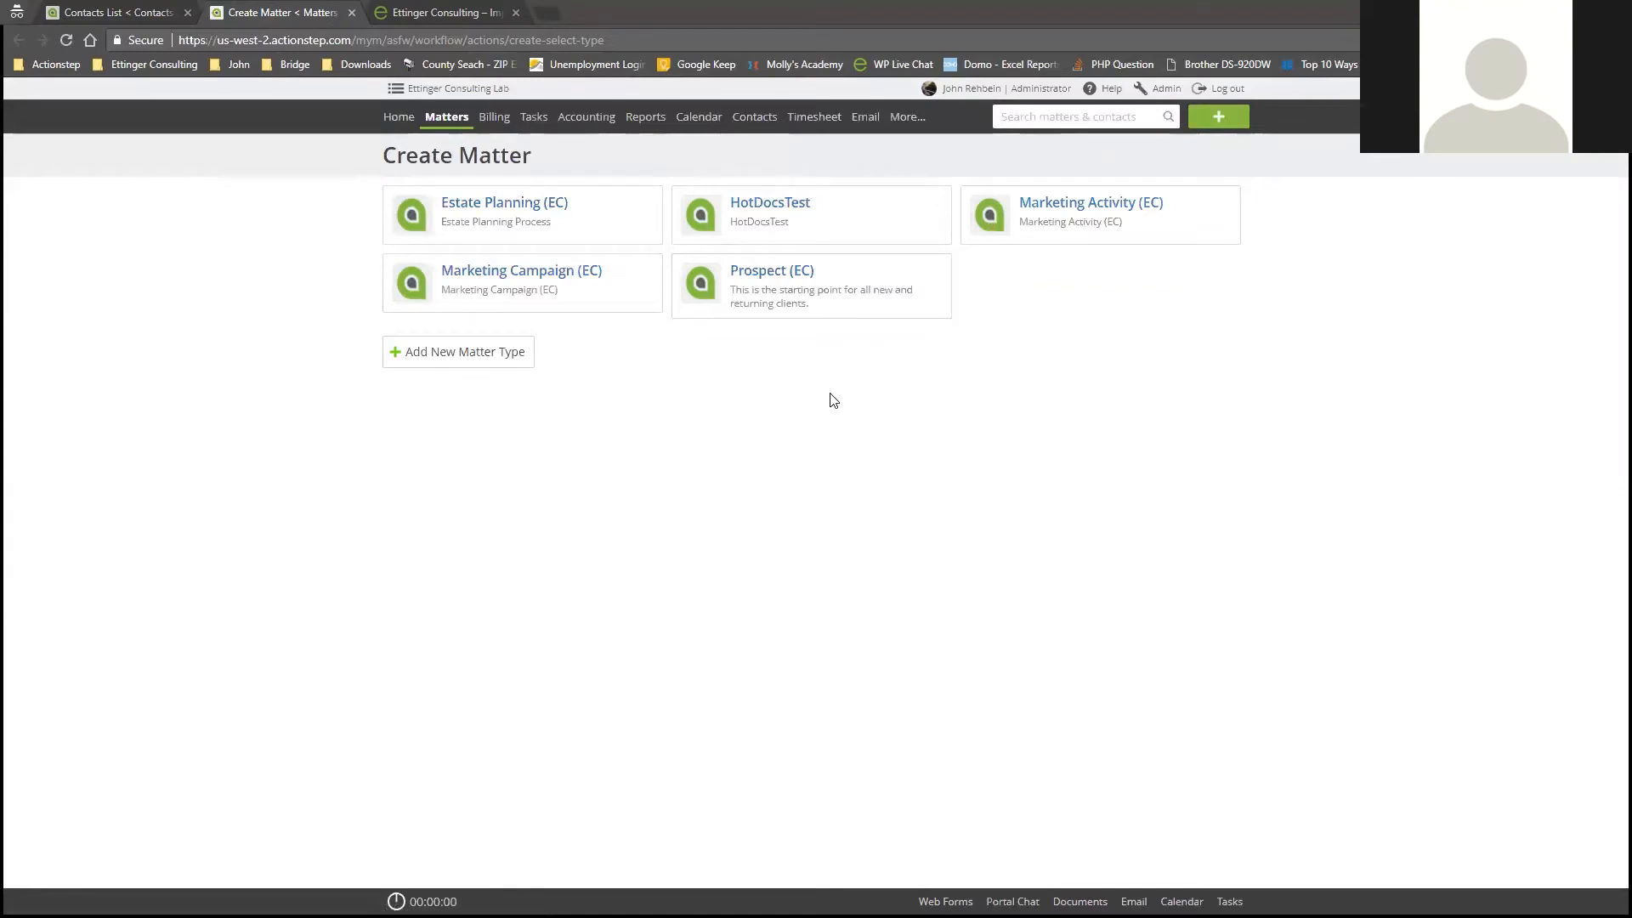
{"action": "left_click", "coordinate": [753, 281]}
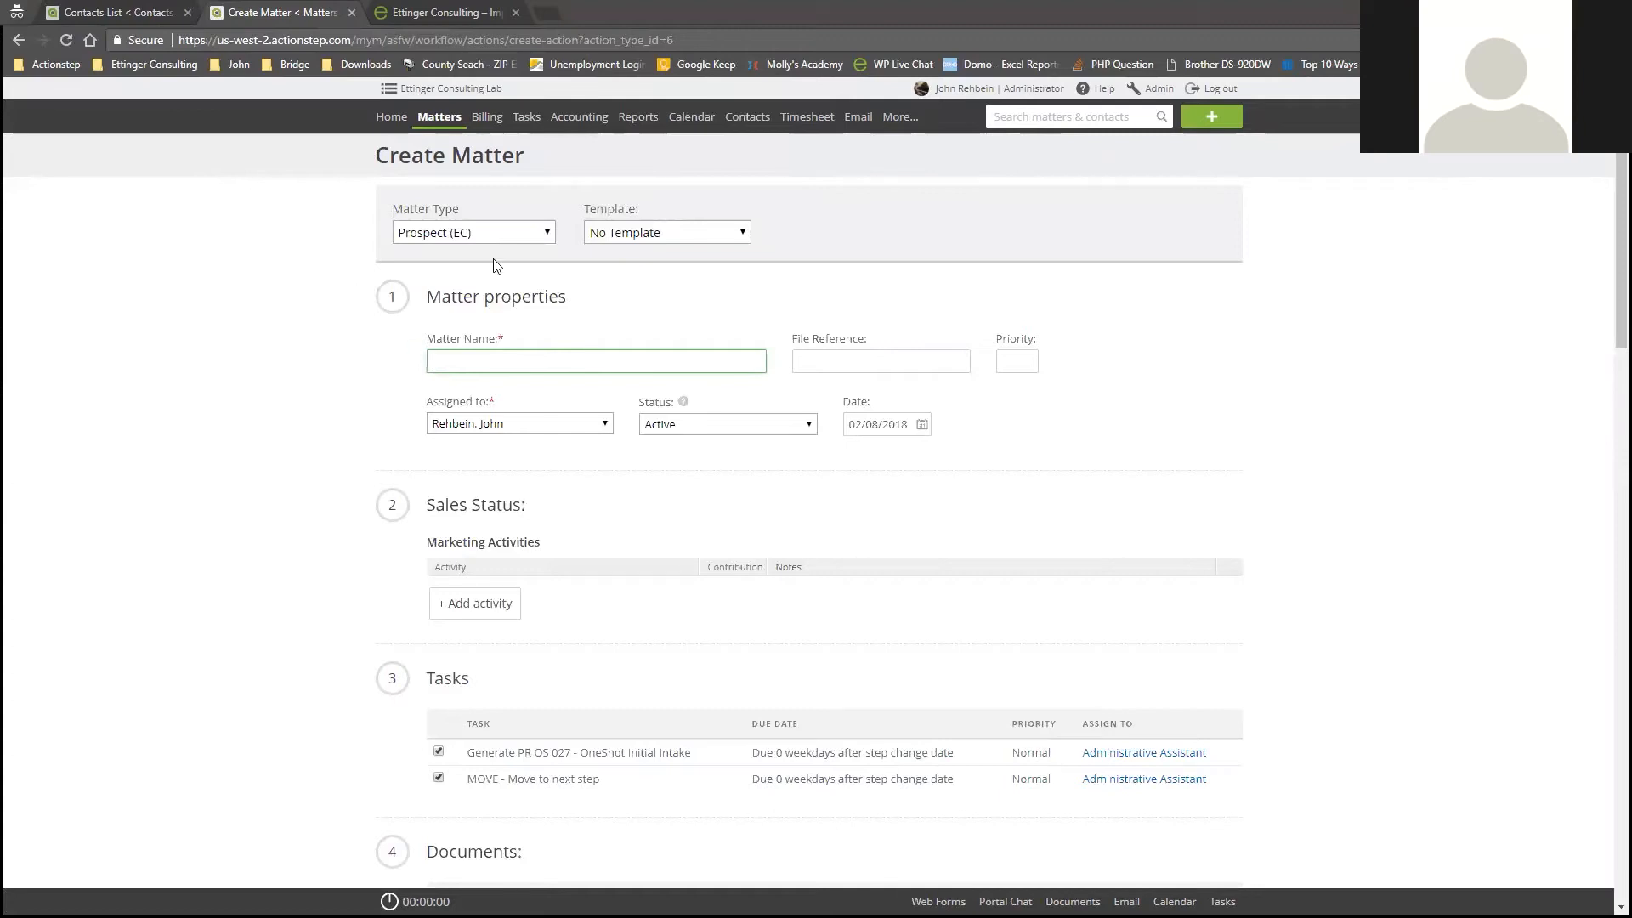
Examine the sections of the blank matter form, especially the Attorney, Administrative Assistant and Consultation party roles.
{"action": "left_click", "coordinate": [264, 657]}
{"action": "scroll", "coordinate": [707, 690], "scroll_direction": "down", "scroll_amount": 7}
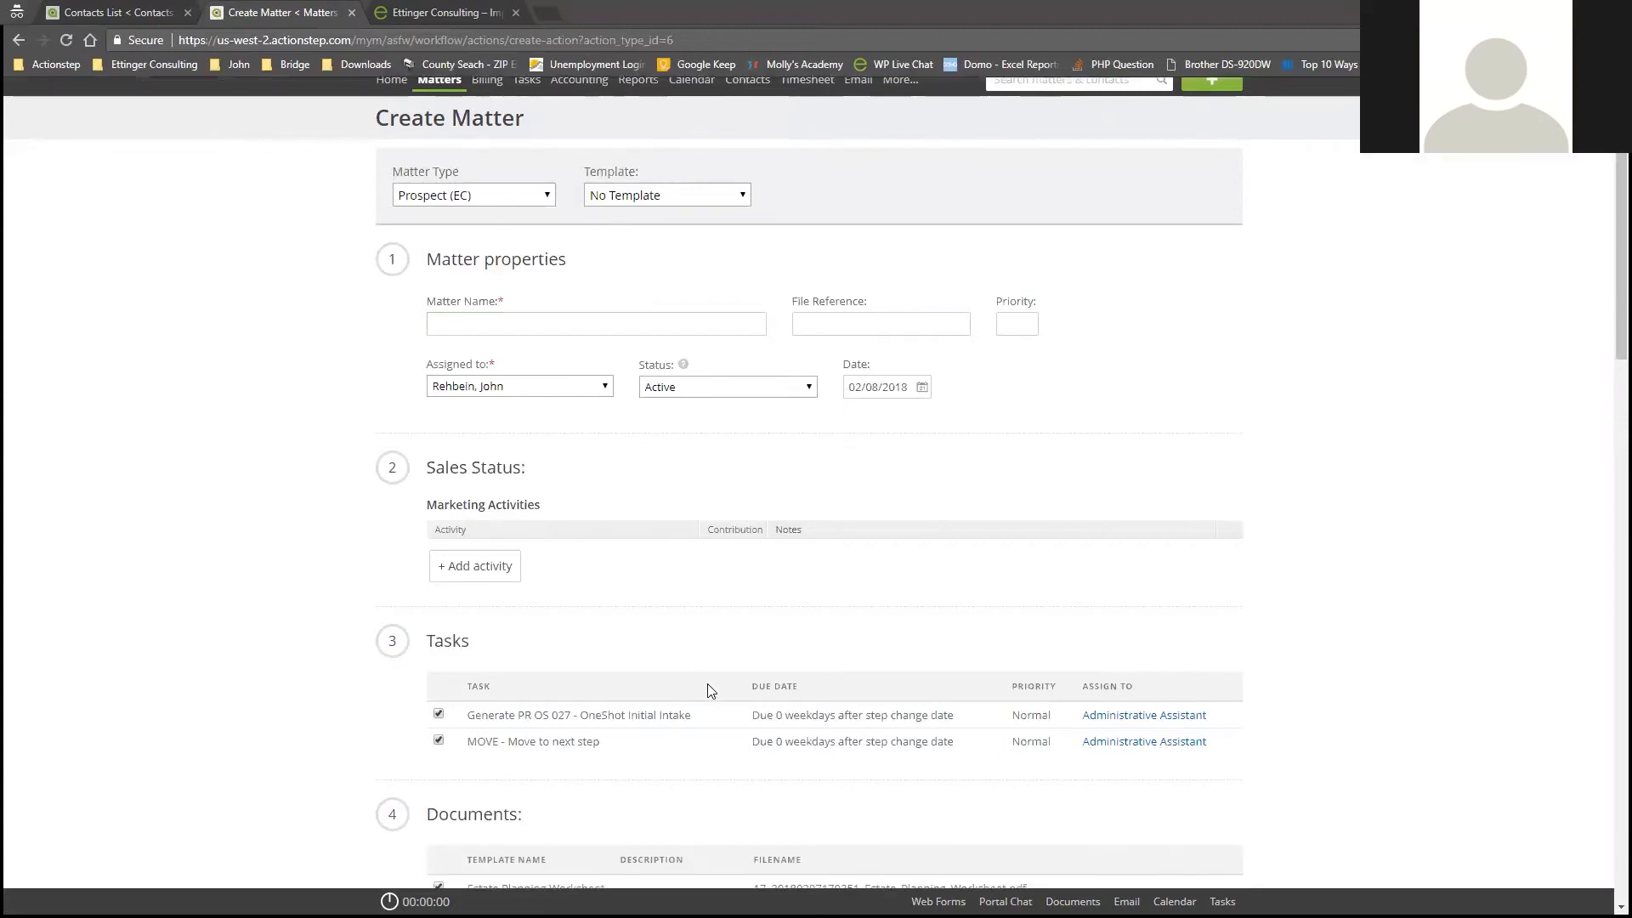
{"action": "scroll", "coordinate": [709, 689], "scroll_direction": "down", "scroll_amount": 2}
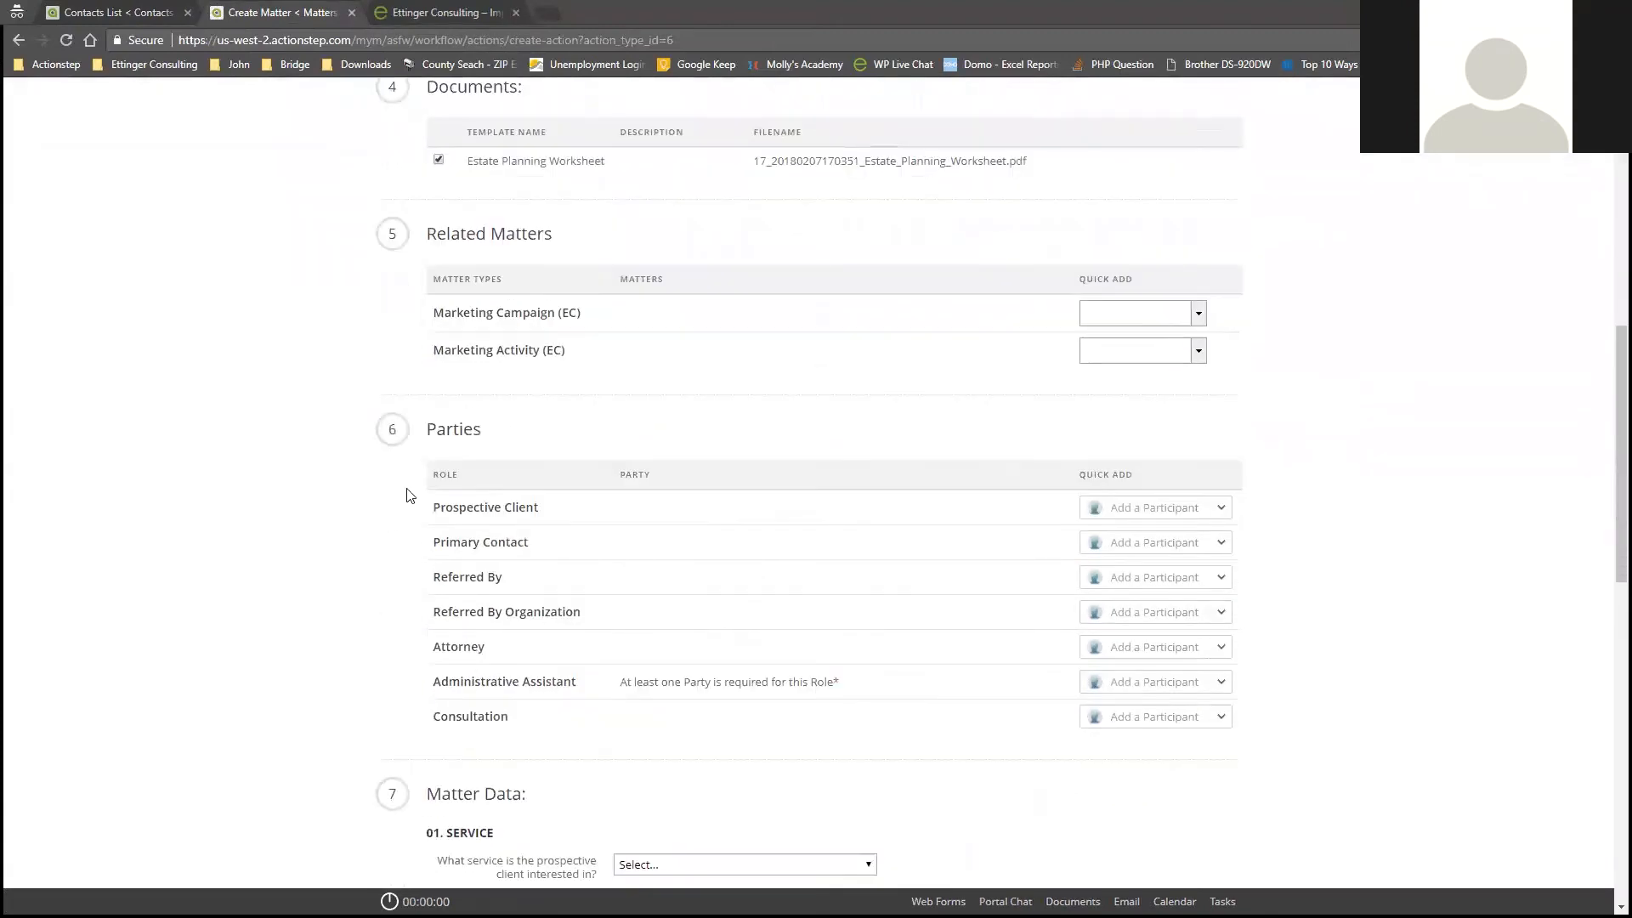
{"action": "left_click_drag", "start_coordinate": [454, 648], "coordinate": [548, 685]}
{"action": "left_click_drag", "start_coordinate": [446, 710], "coordinate": [502, 717]}
{"action": "scroll", "coordinate": [689, 722], "scroll_direction": "up", "scroll_amount": 5}
{"action": "scroll", "coordinate": [689, 721], "scroll_direction": "up", "scroll_amount": 4}
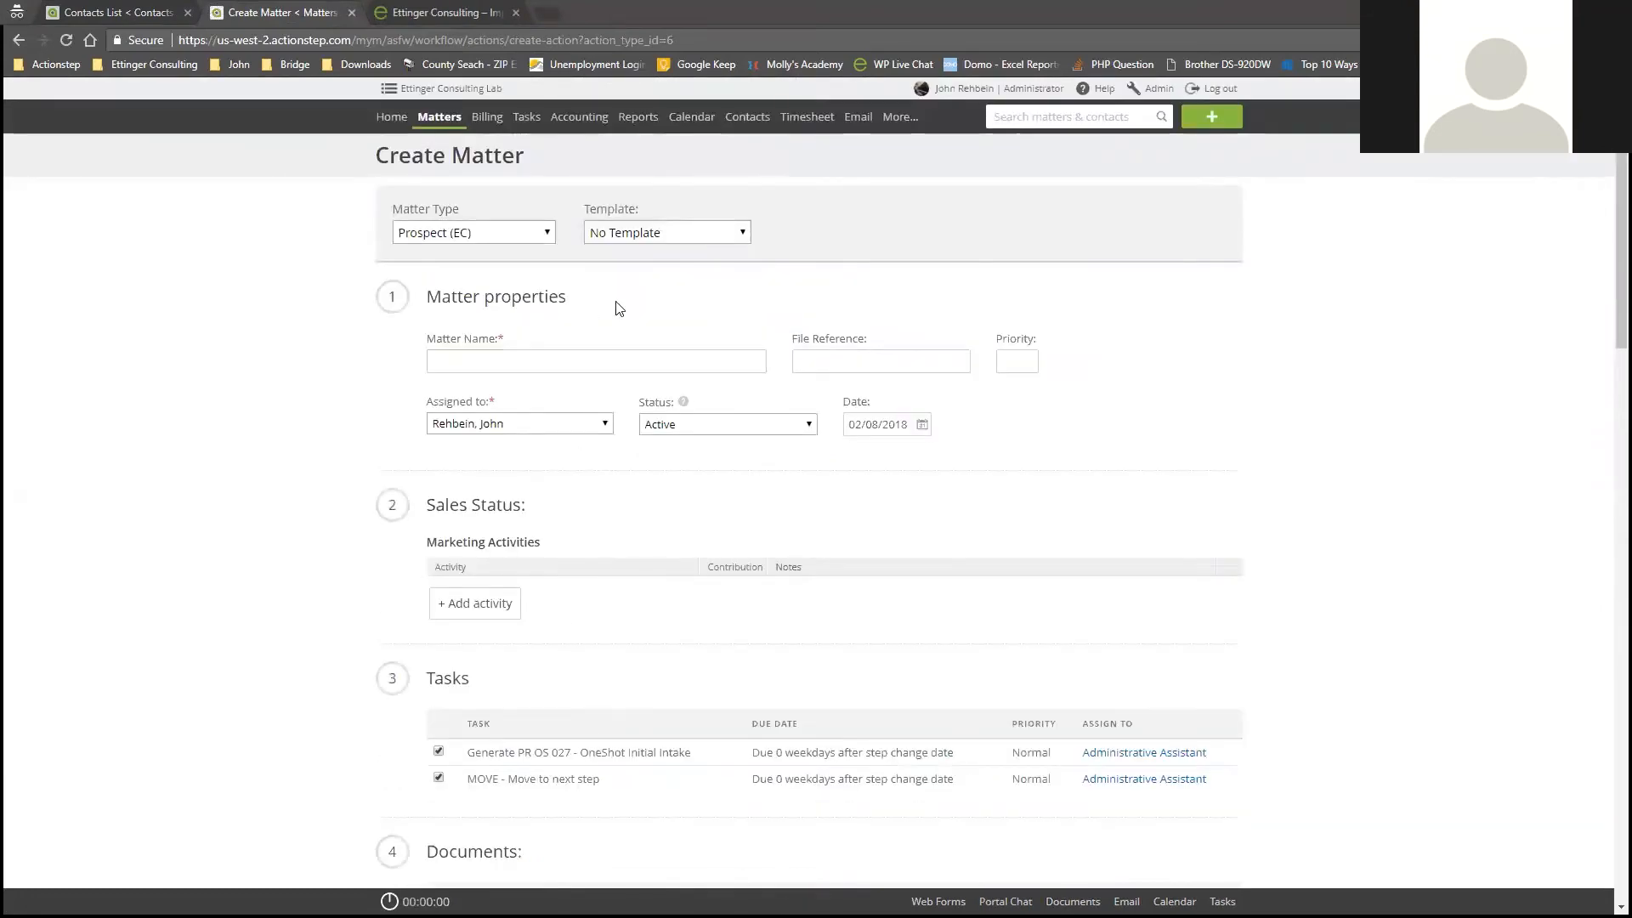
Apply the Prospect Matter Template to the new matter and review its Parties section.
{"action": "left_click", "coordinate": [606, 234]}
{"action": "left_click", "coordinate": [682, 286]}
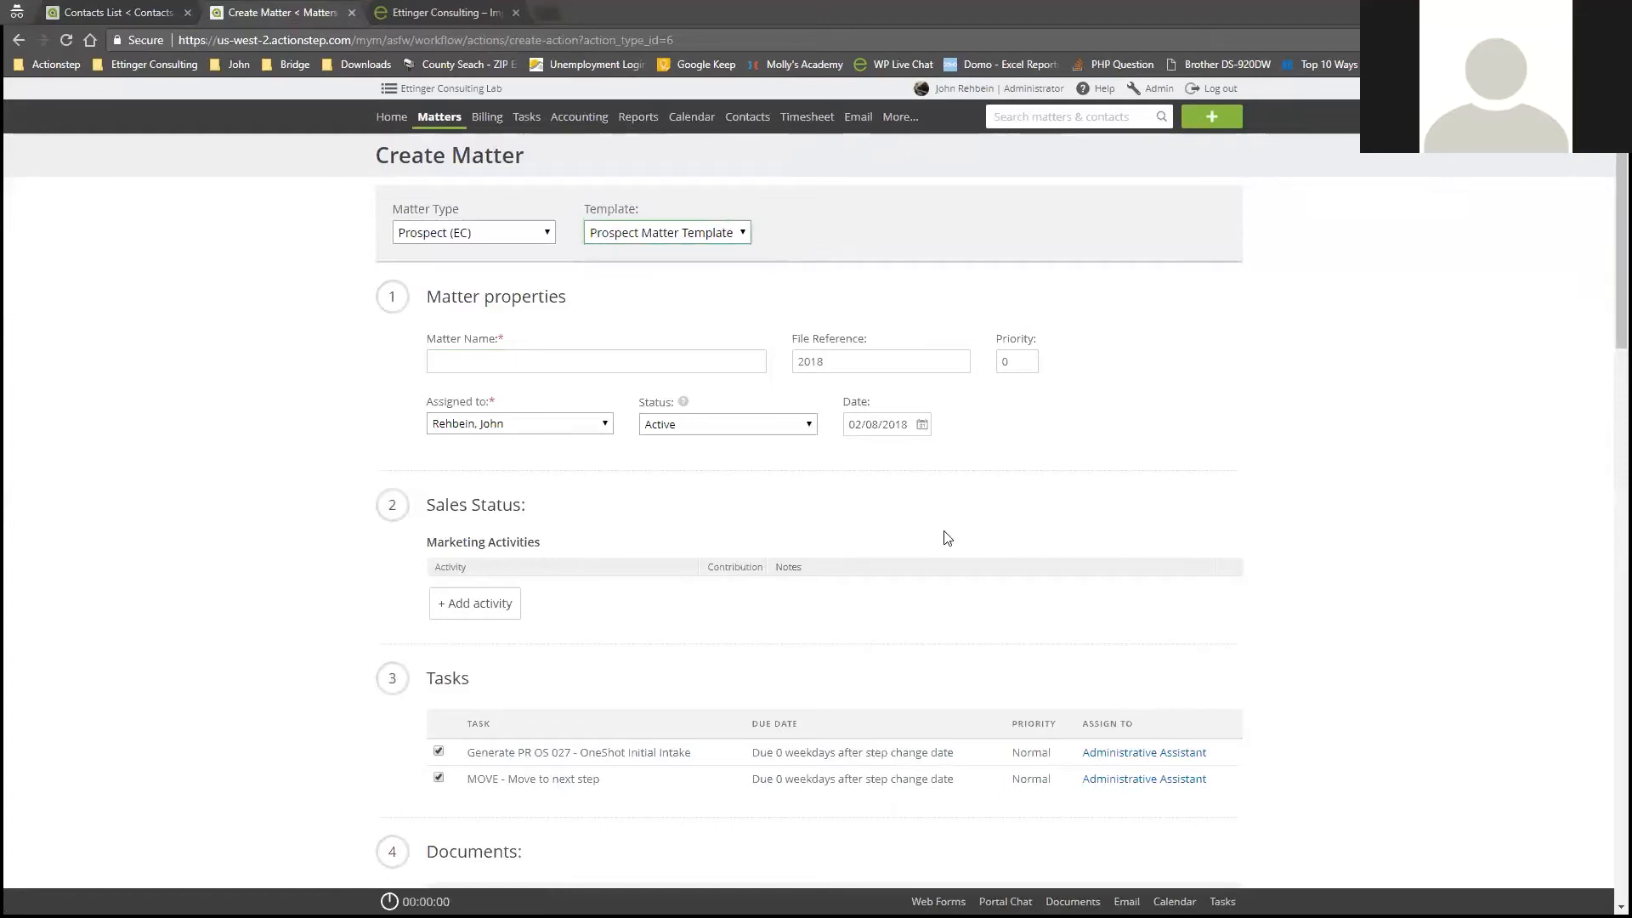
{"action": "scroll", "coordinate": [584, 493], "scroll_direction": "down", "scroll_amount": 7}
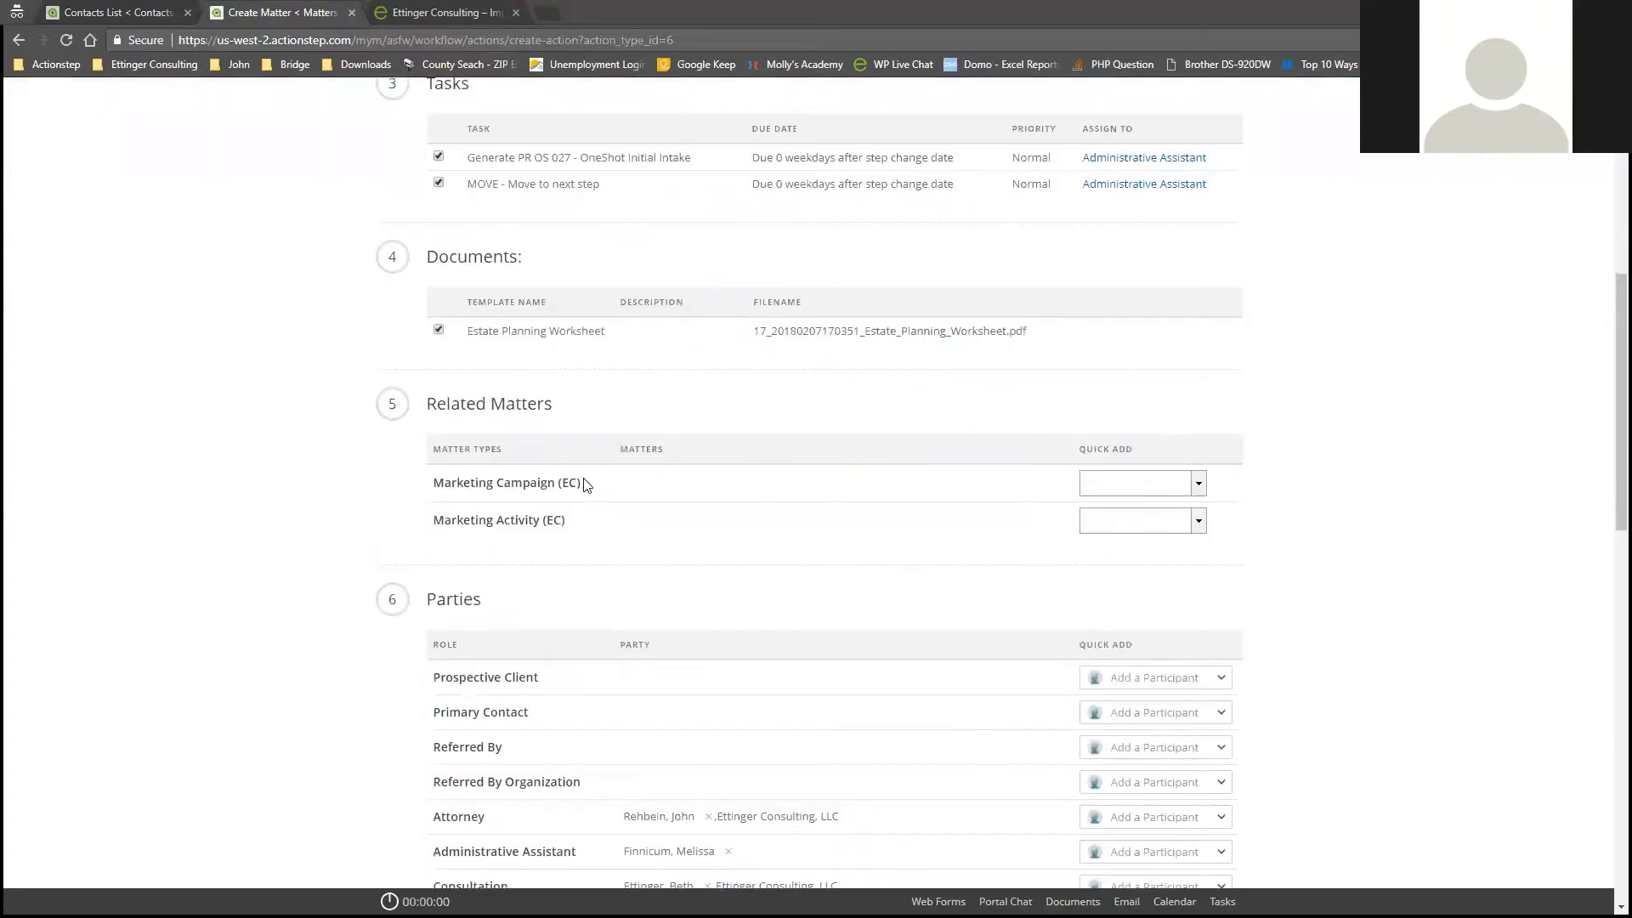
{"action": "scroll", "coordinate": [585, 484], "scroll_direction": "down", "scroll_amount": 2}
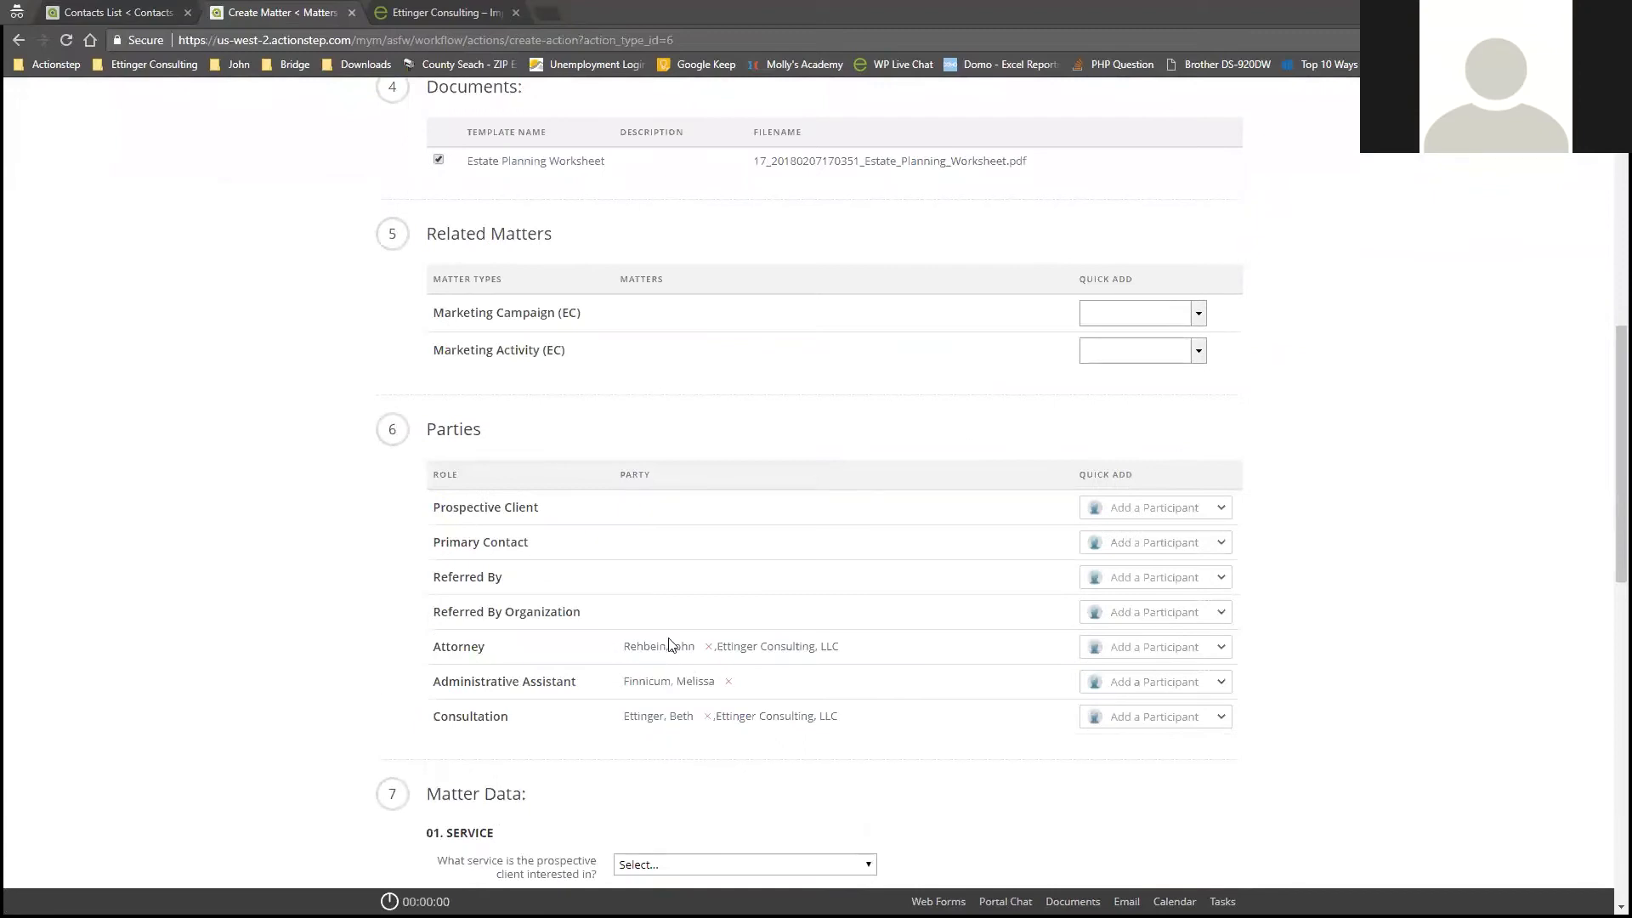
{"action": "scroll", "coordinate": [896, 743], "scroll_direction": "up", "scroll_amount": 1}
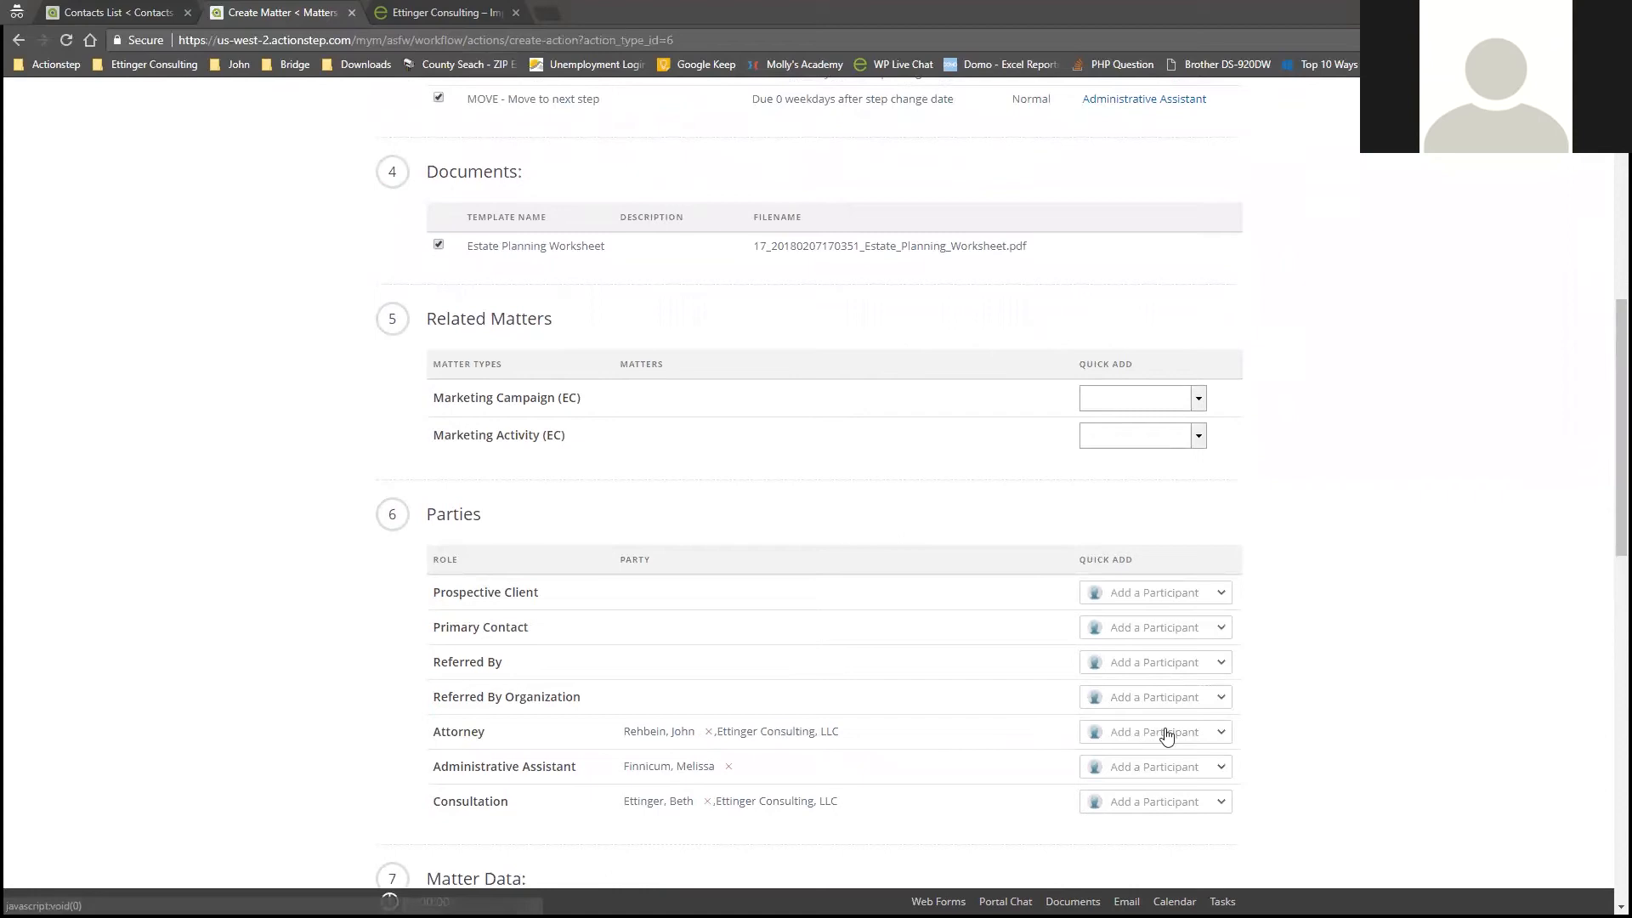
{"action": "scroll", "coordinate": [478, 420], "scroll_direction": "up", "scroll_amount": 8}
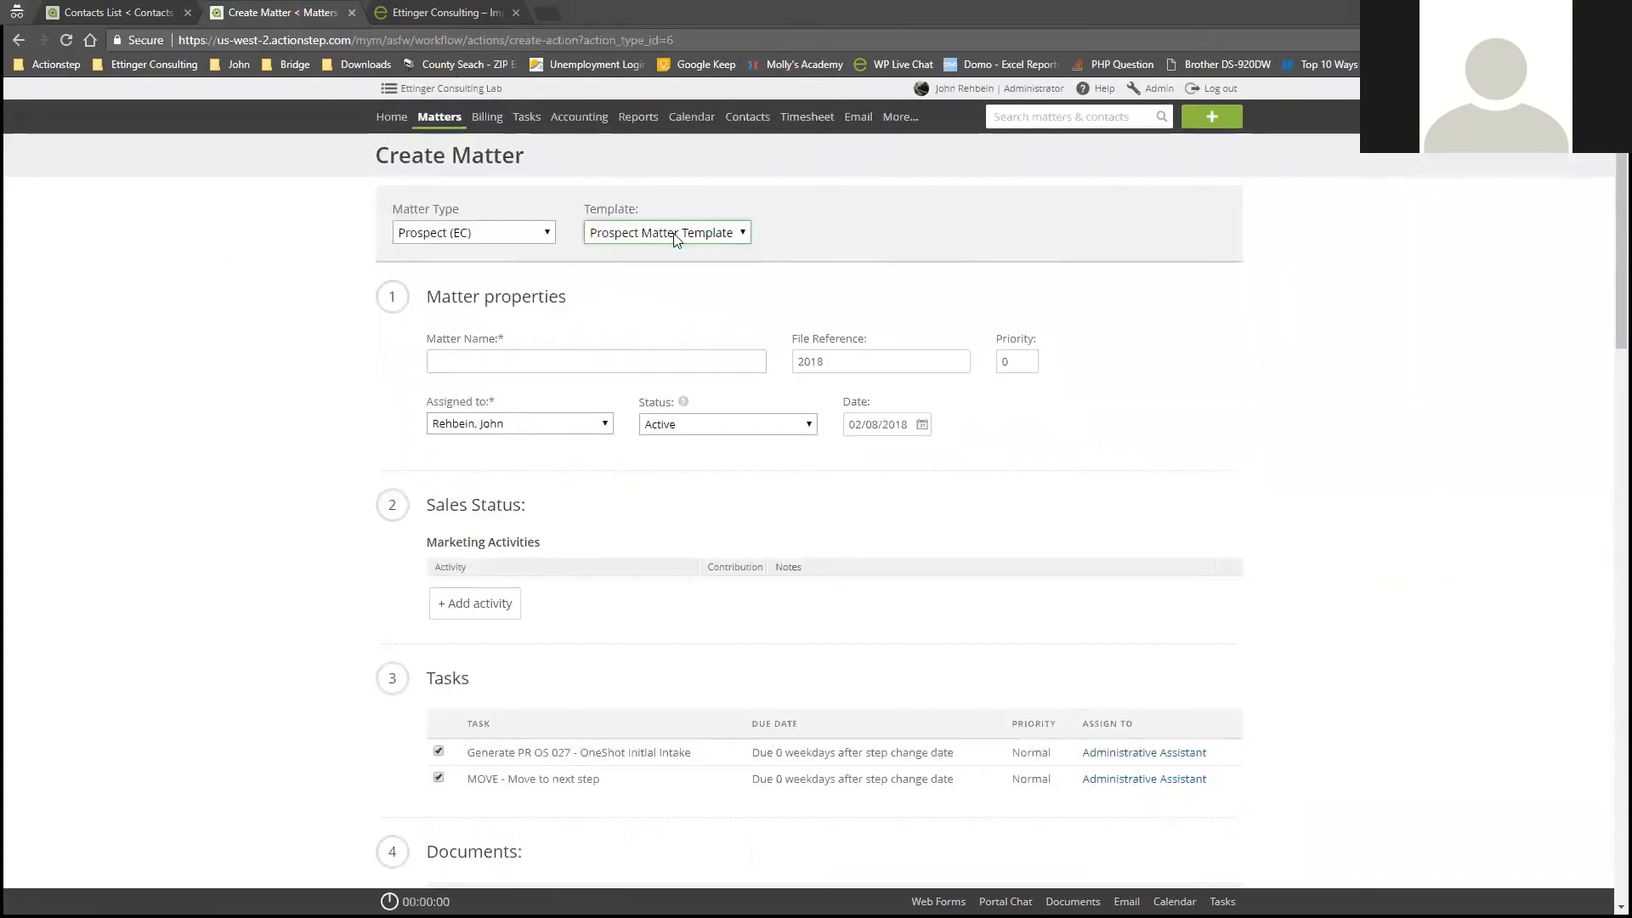
Enter the prospective client's name, last name first, as the matter name.
{"action": "left_click", "coordinate": [510, 352]}
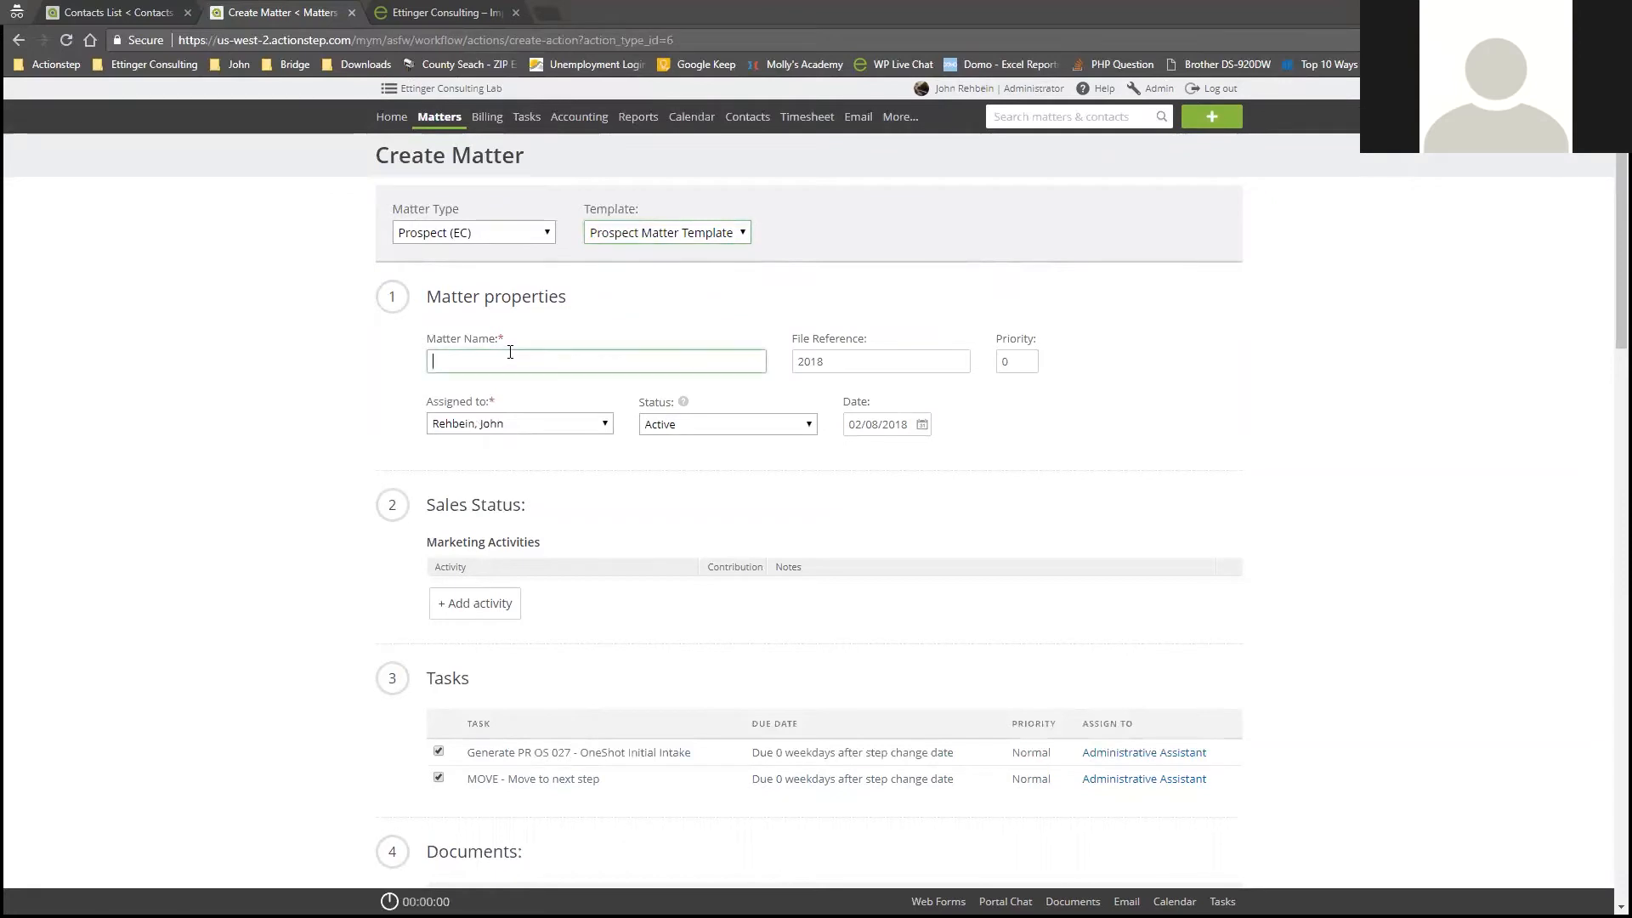
{"action": "type", "text": "Doe3, Jane"}
{"action": "left_click", "coordinate": [833, 361]}
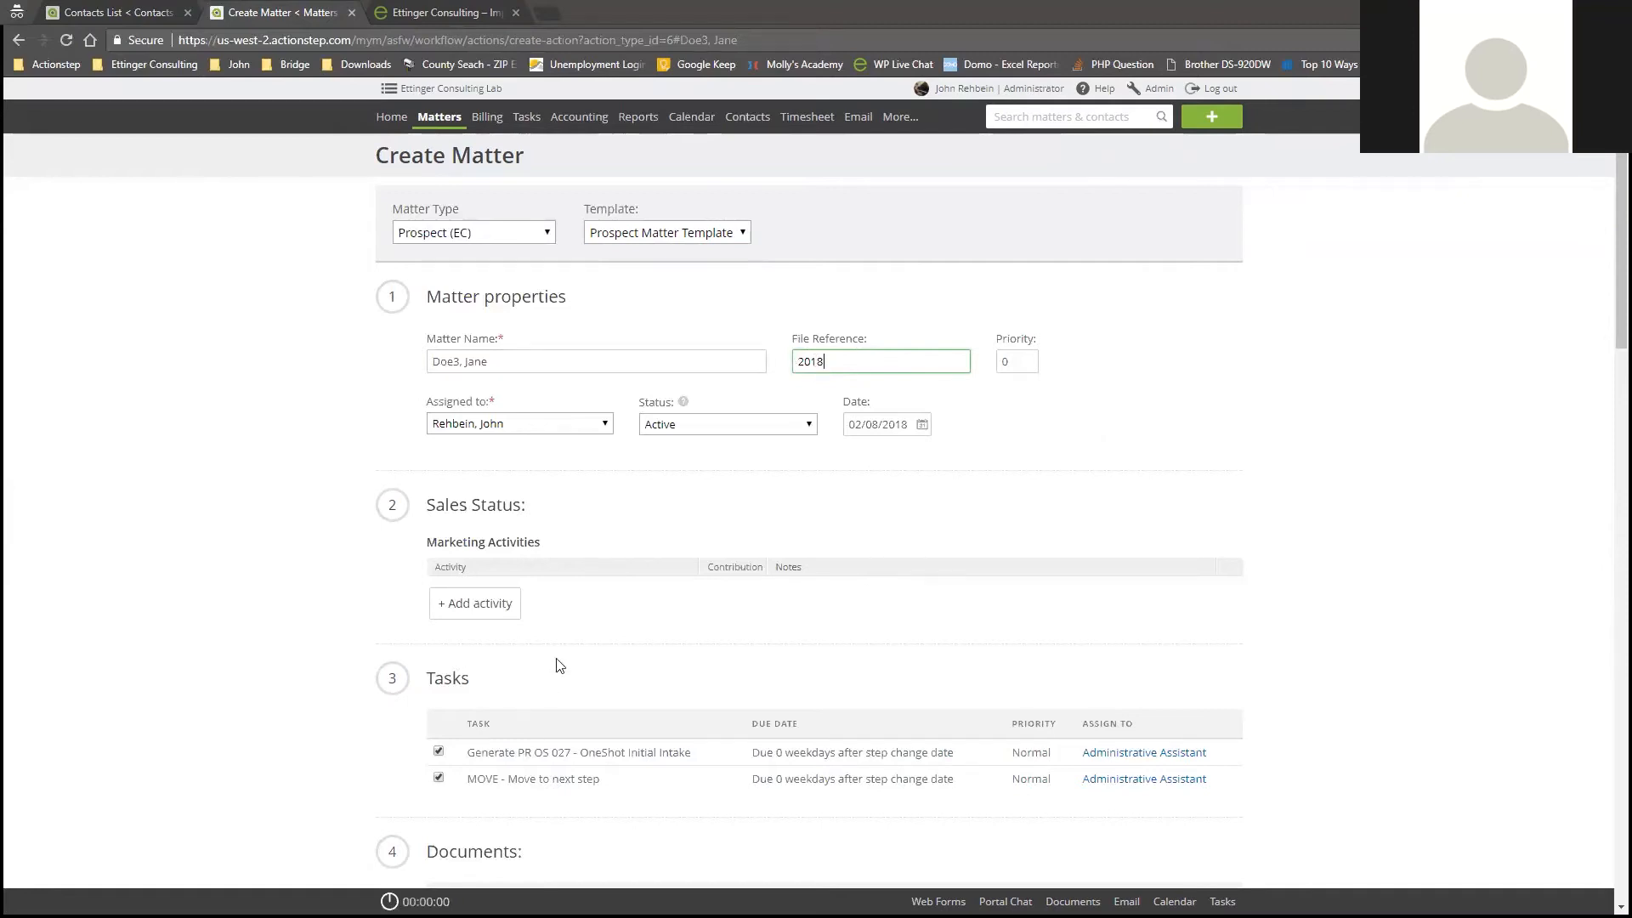
Select the responsible staff member as the matter's assignee and choose Active as its status.
{"action": "left_click", "coordinate": [479, 431]}
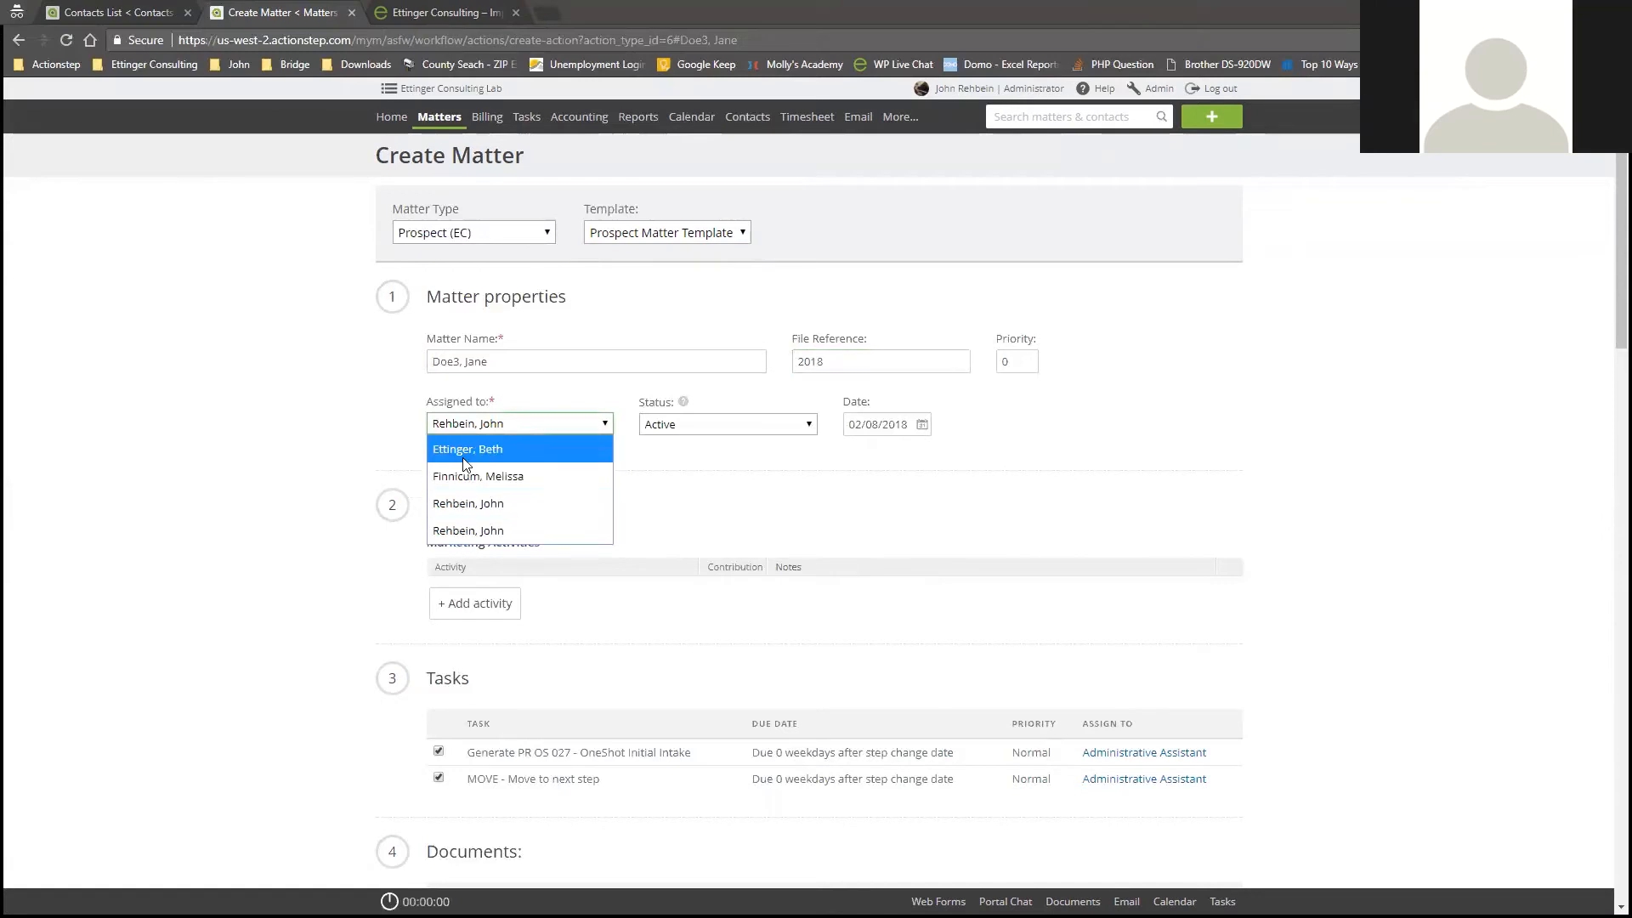
{"action": "left_click", "coordinate": [459, 503]}
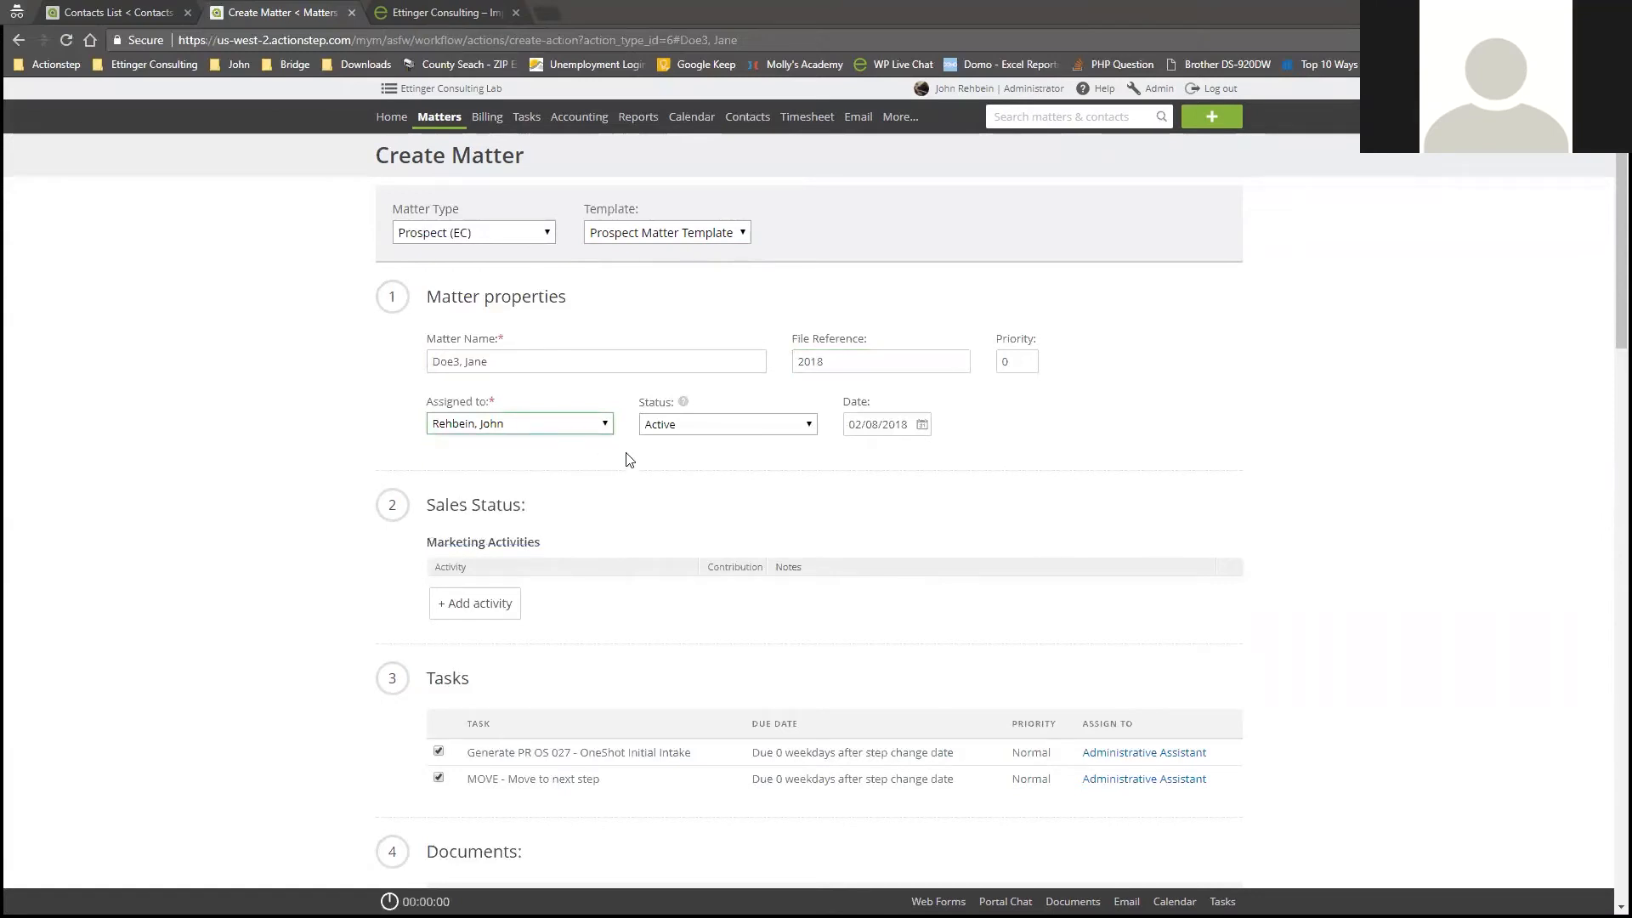
{"action": "left_click", "coordinate": [680, 428]}
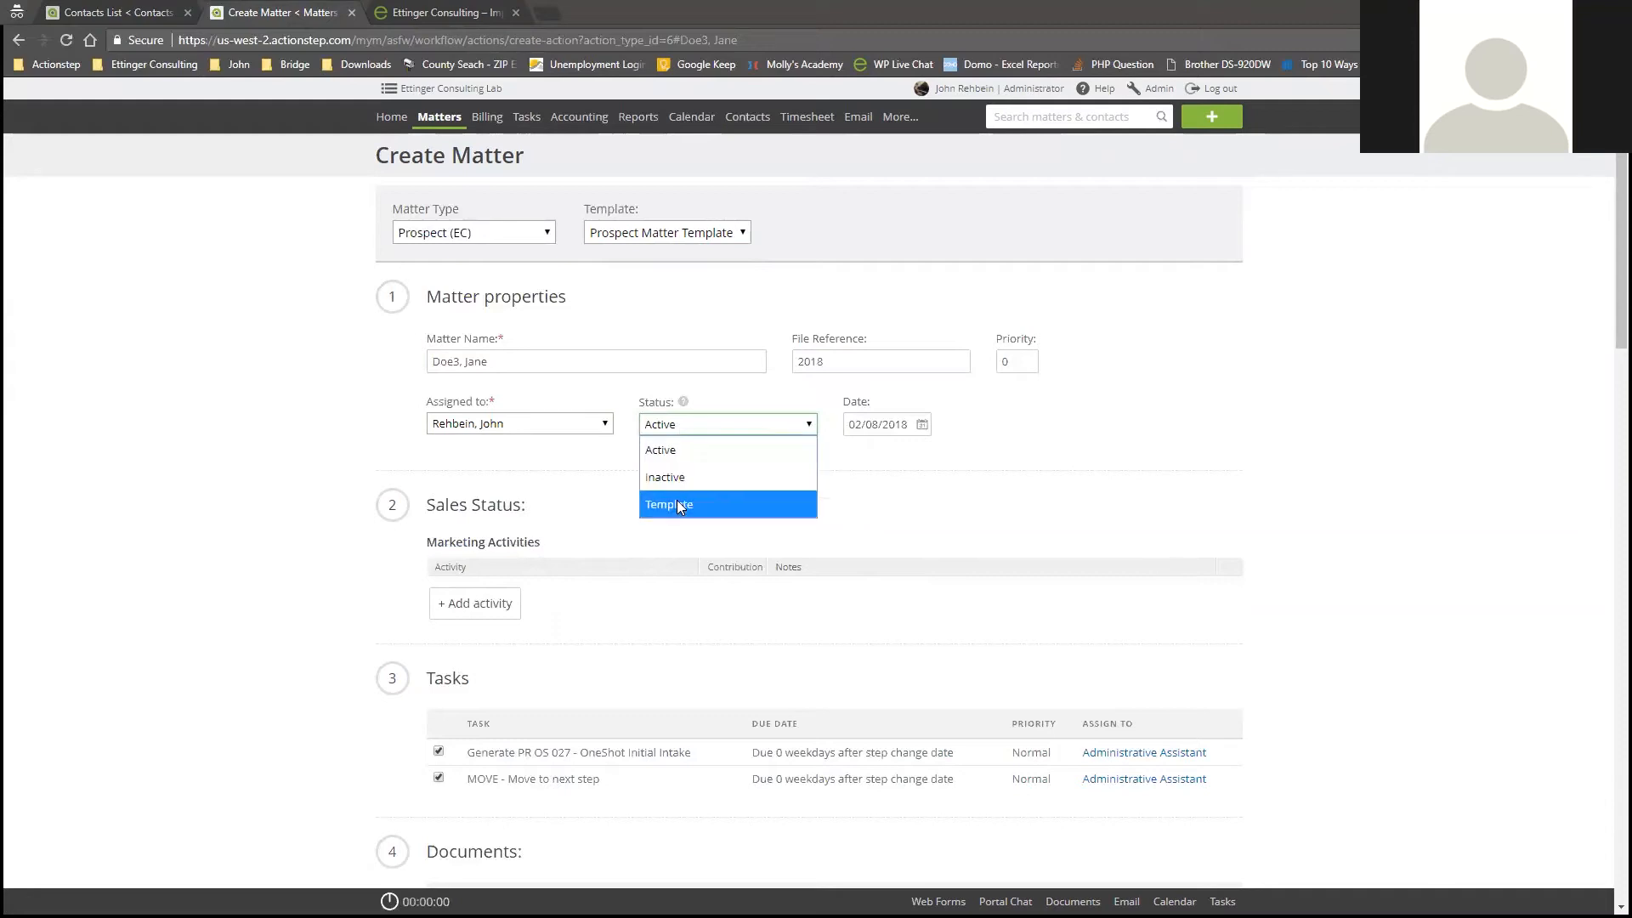
{"action": "left_click", "coordinate": [685, 453]}
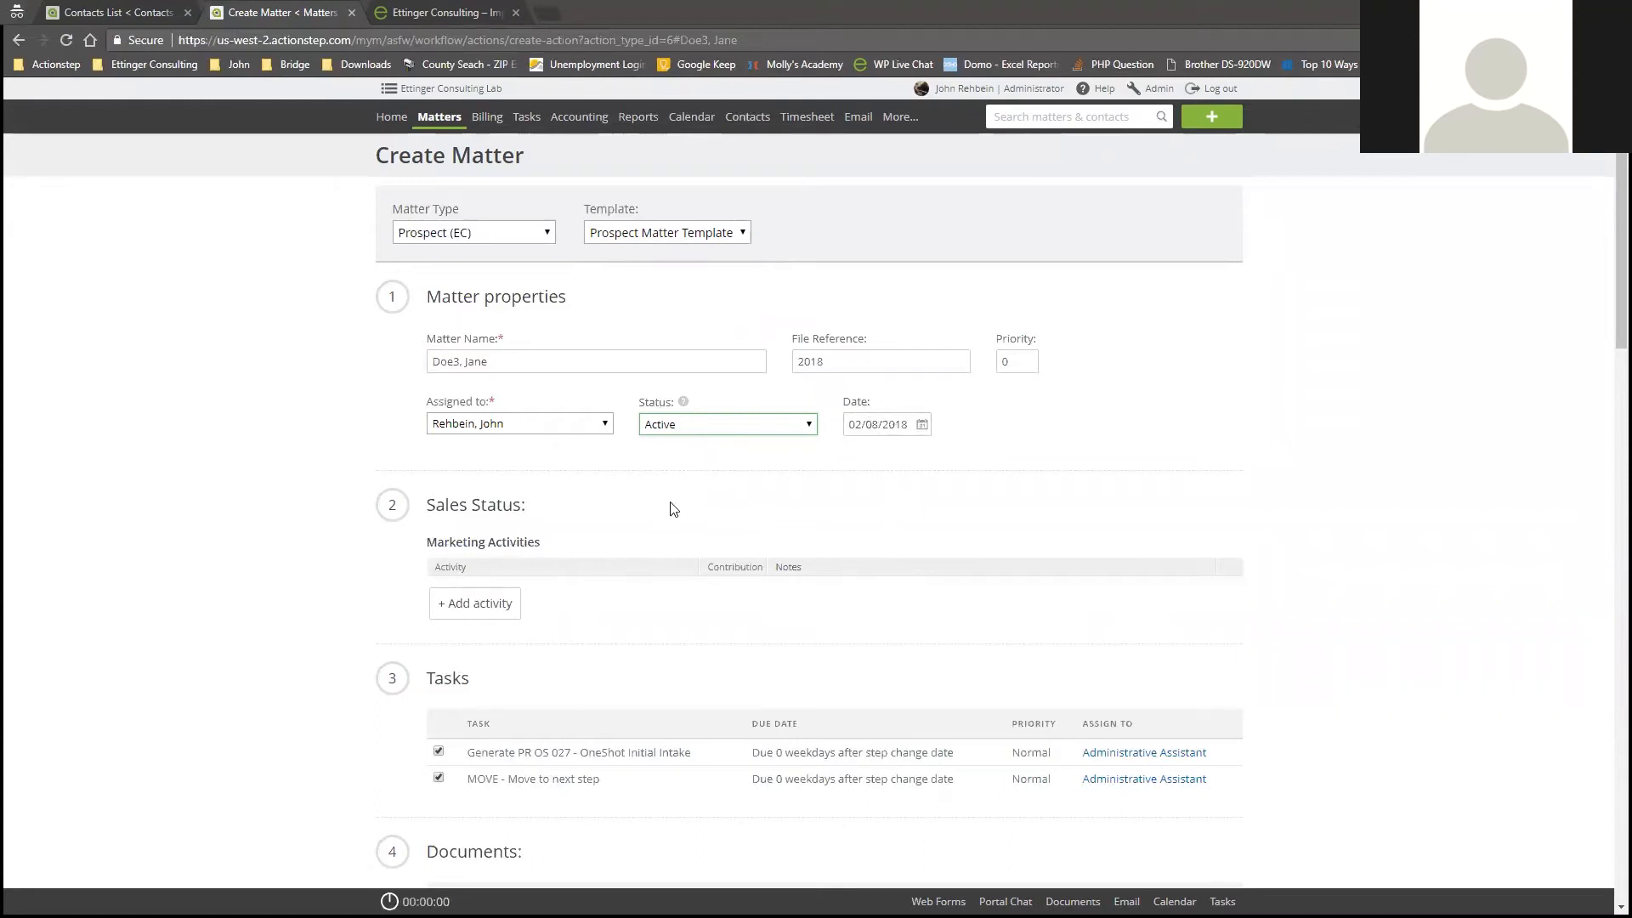
Add the marketing activity Estate Planning Seminar 20180115 to the matter's Sales Status section.
{"action": "scroll", "coordinate": [736, 629], "scroll_direction": "down", "scroll_amount": 1}
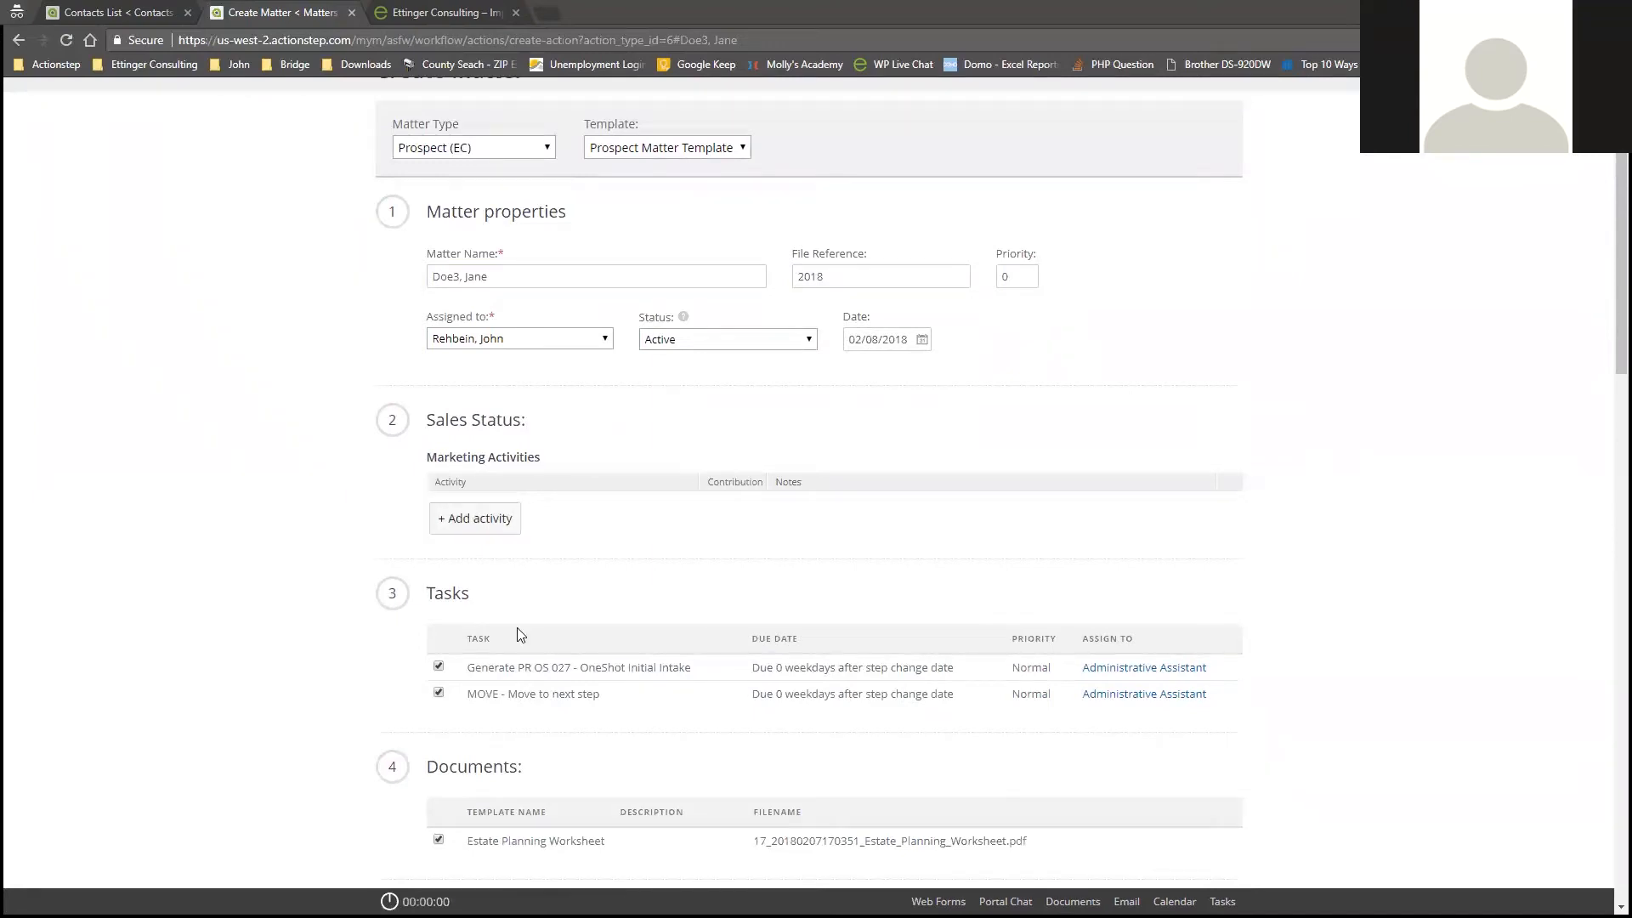
{"action": "left_click", "coordinate": [446, 524]}
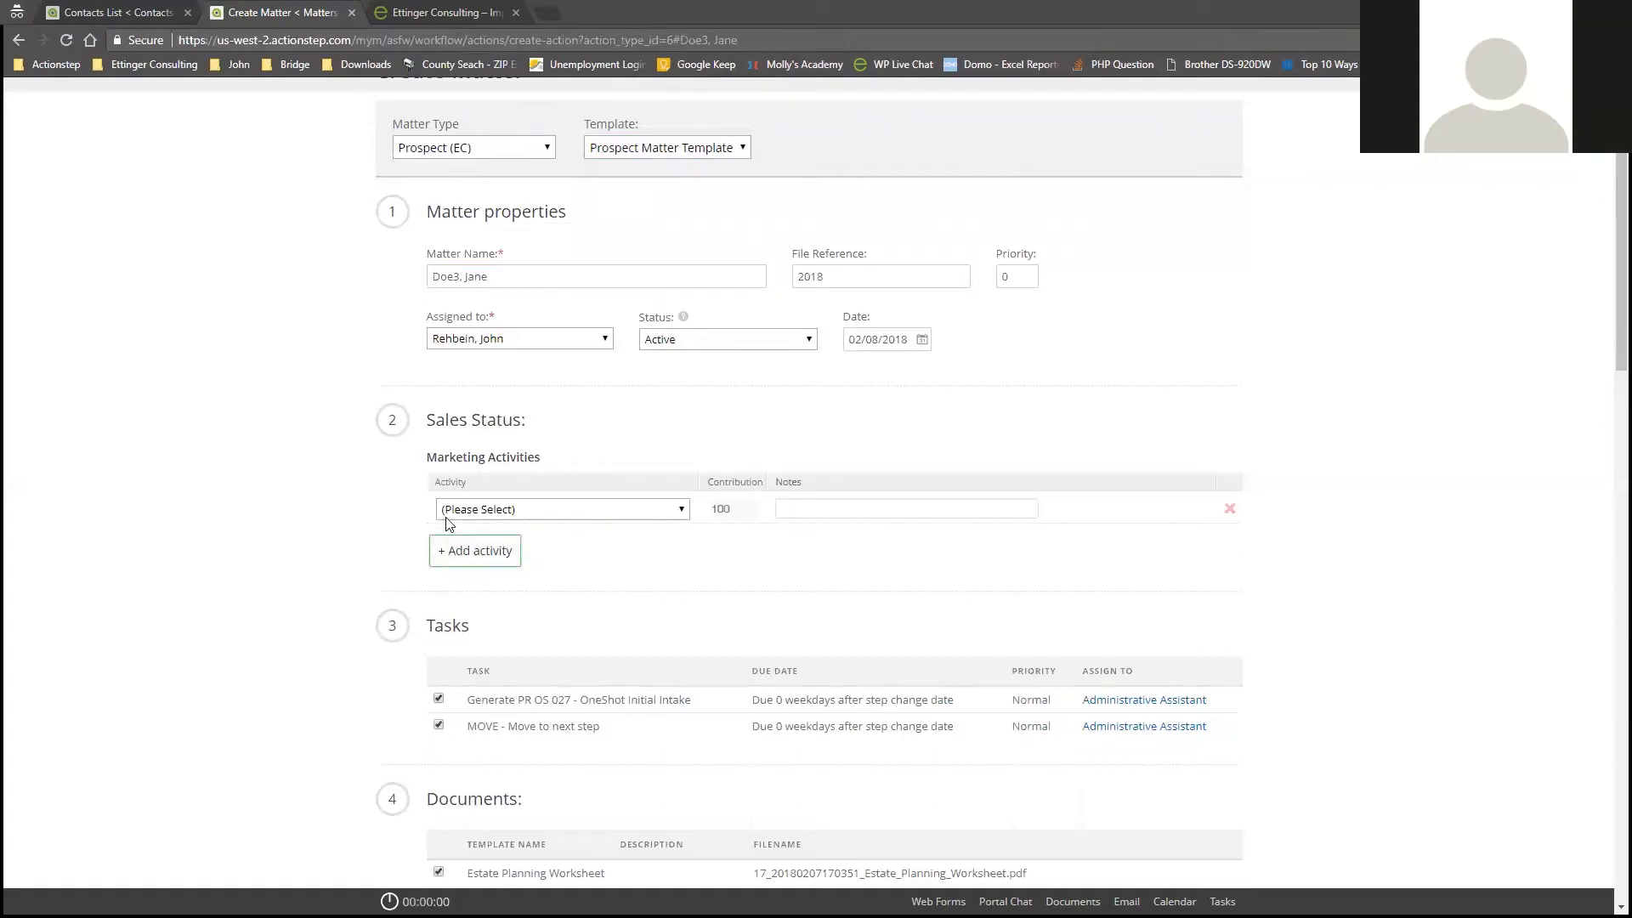
{"action": "left_click", "coordinate": [446, 515]}
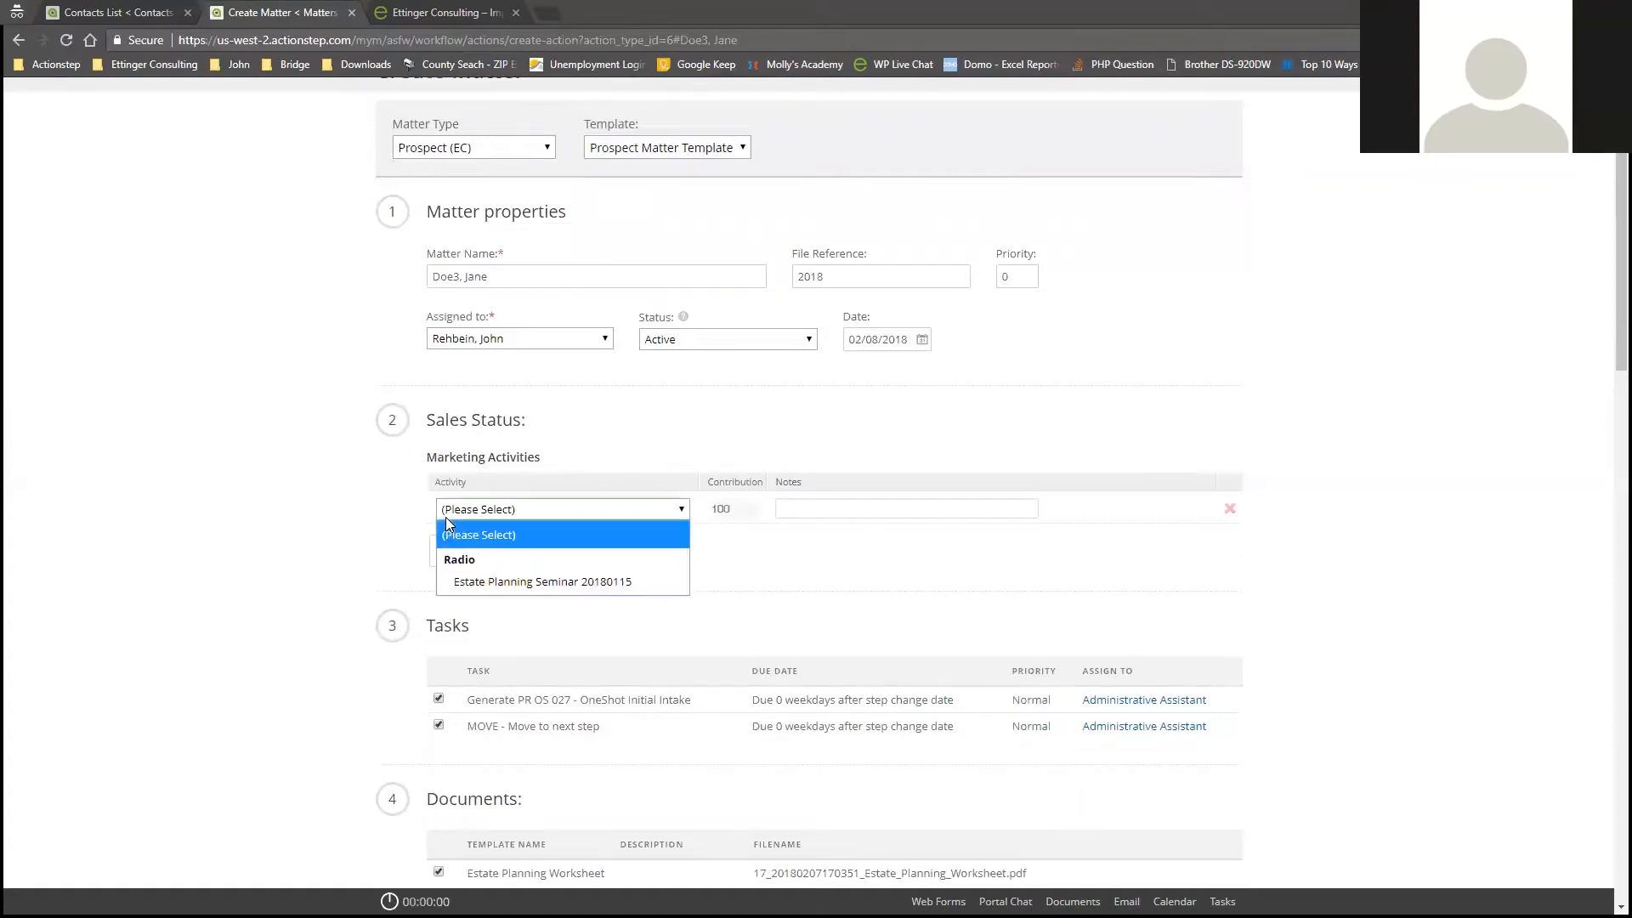
{"action": "left_click", "coordinate": [515, 583]}
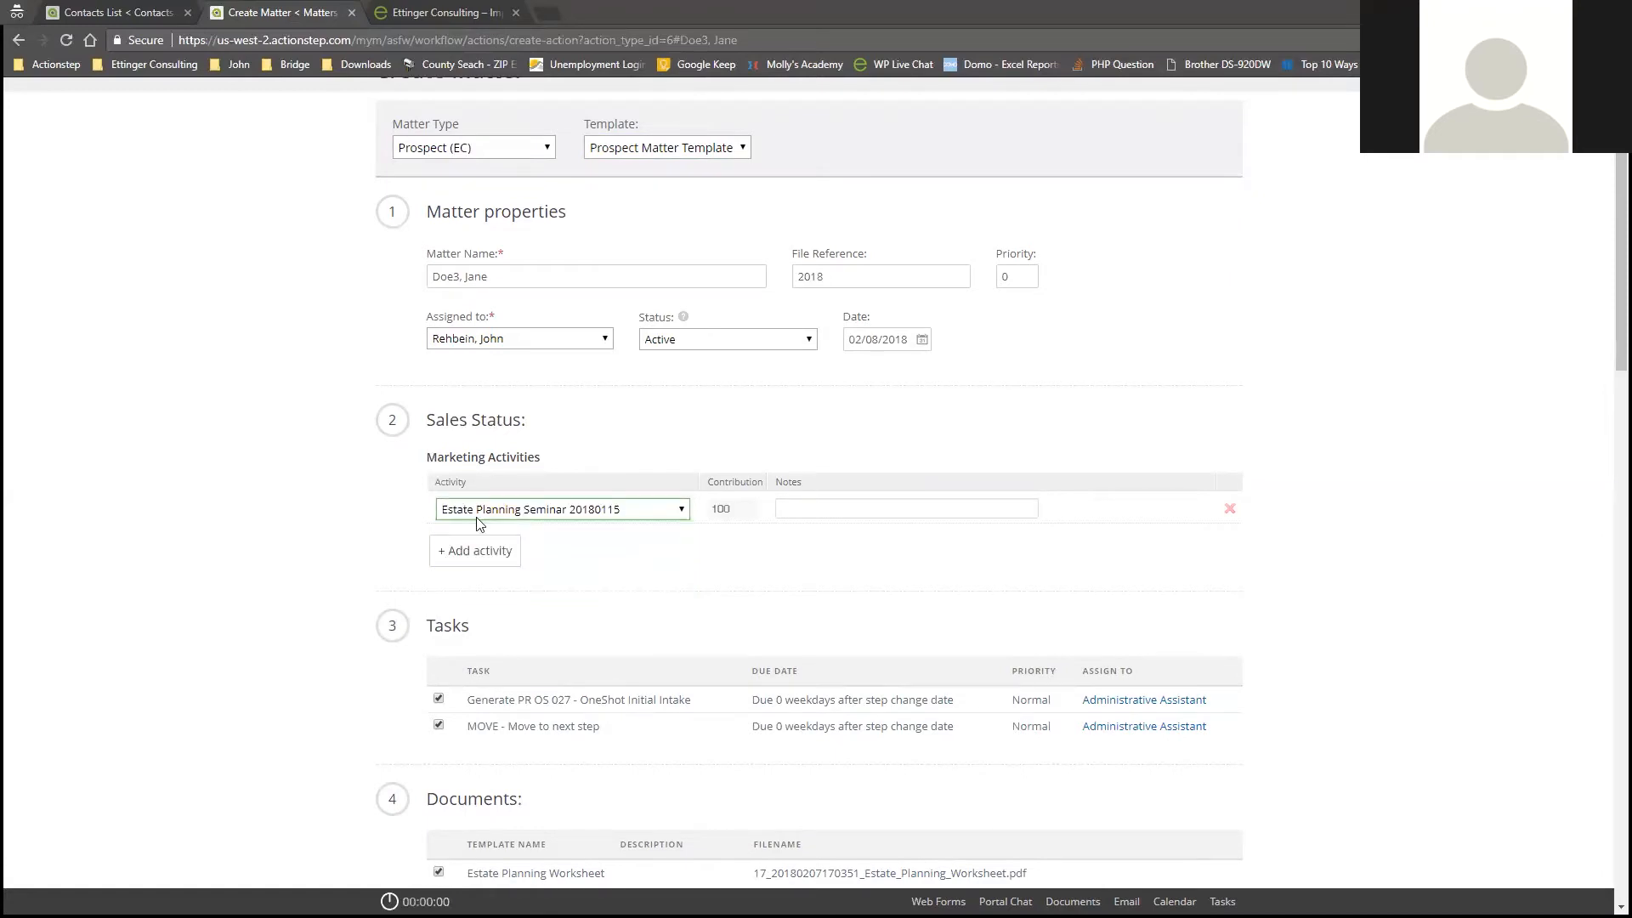
{"action": "left_click", "coordinate": [811, 510]}
Link the Radio marketing campaign and the Estate Planning Seminar 20180115 marketing activity as related matters.
{"action": "scroll", "coordinate": [527, 680], "scroll_direction": "down", "scroll_amount": 1}
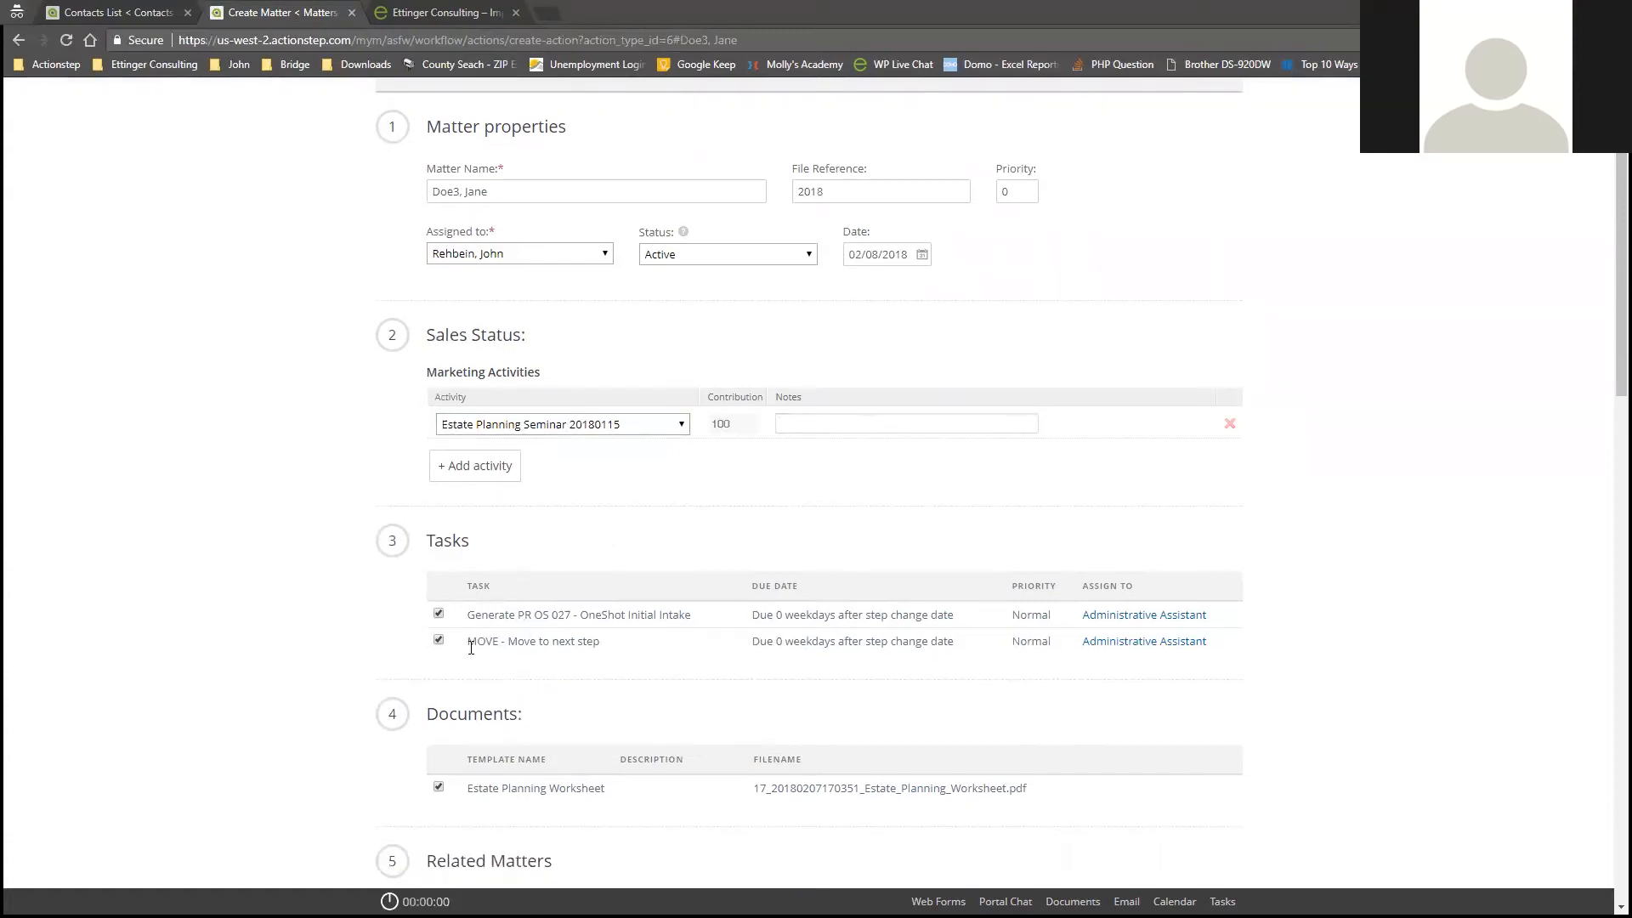
{"action": "scroll", "coordinate": [459, 646], "scroll_direction": "down", "scroll_amount": 1}
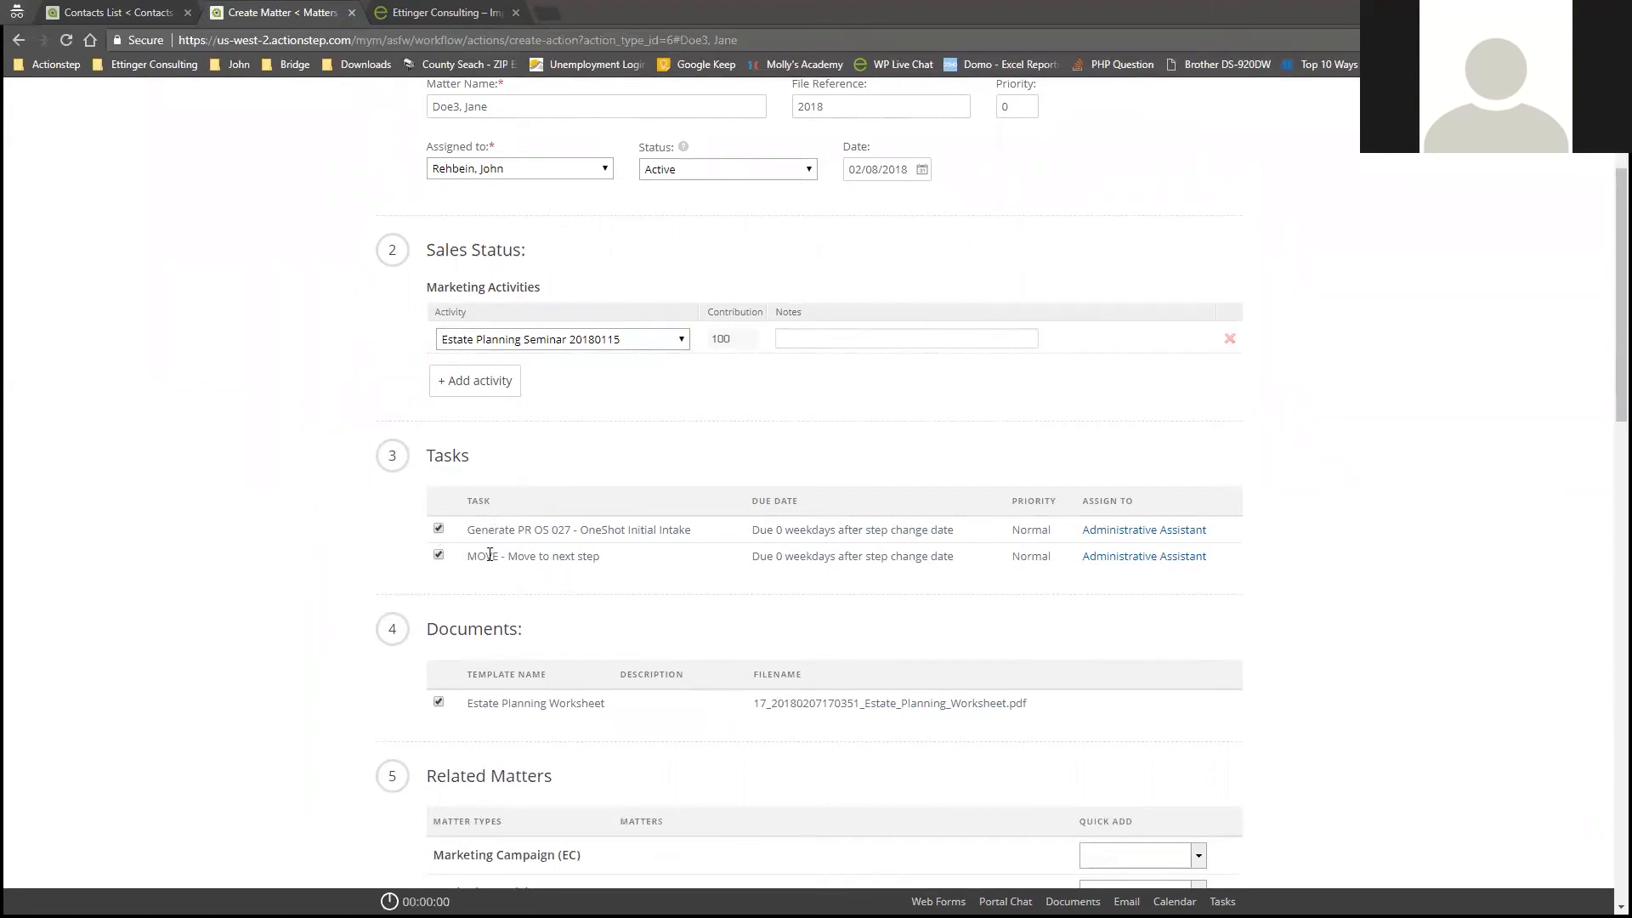
{"action": "scroll", "coordinate": [574, 769], "scroll_direction": "down", "scroll_amount": 1}
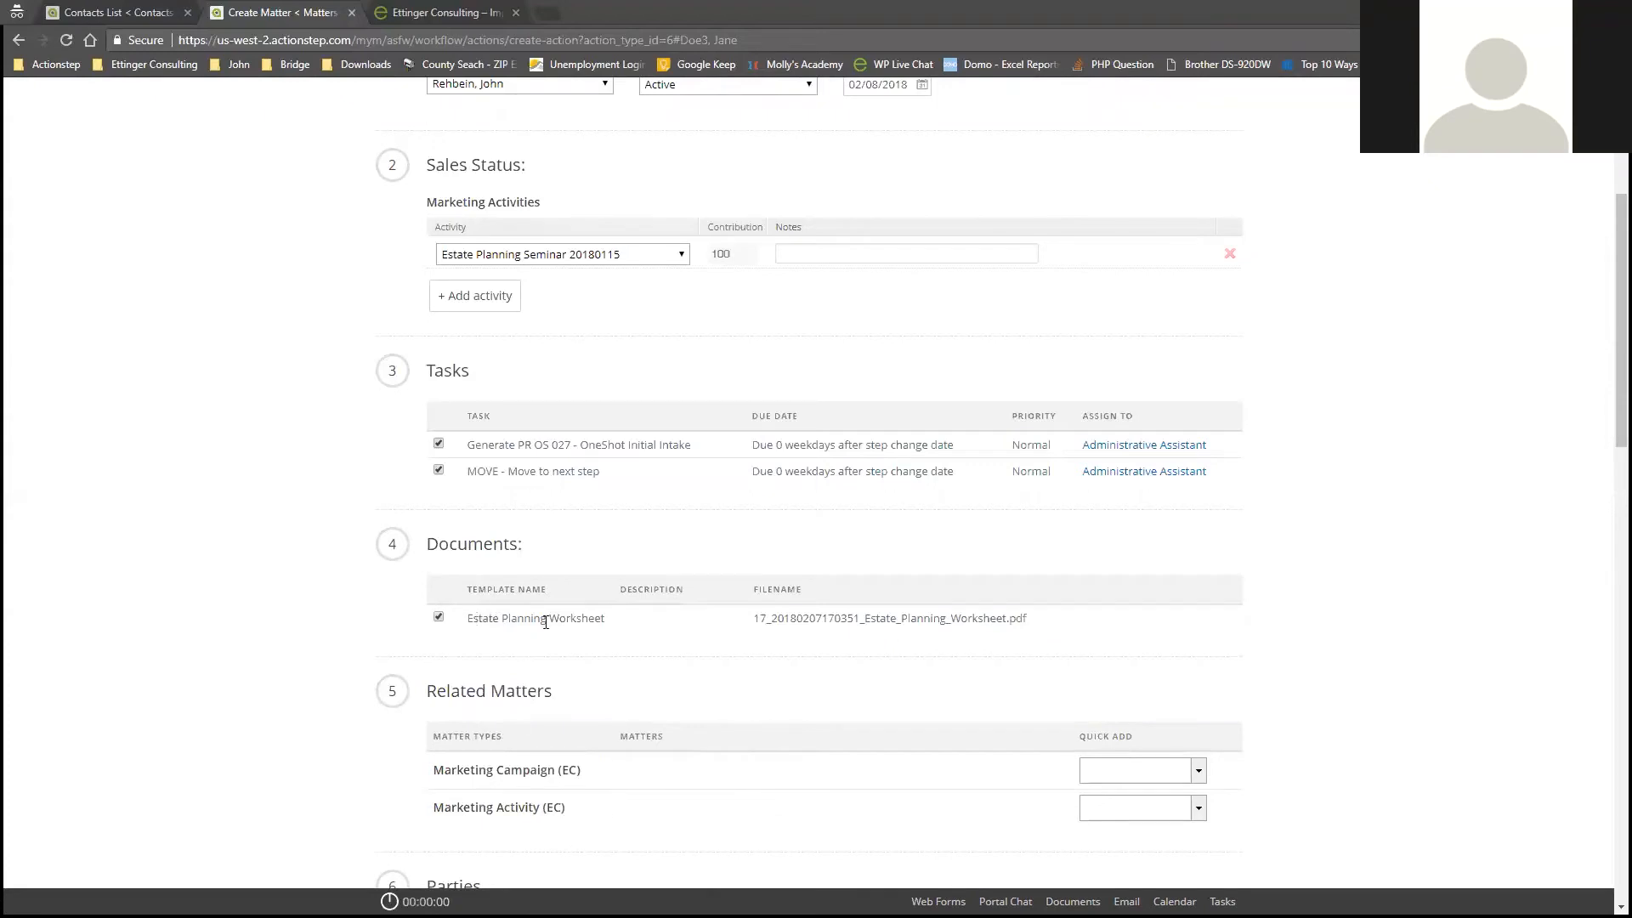
{"action": "scroll", "coordinate": [610, 791], "scroll_direction": "down", "scroll_amount": 2}
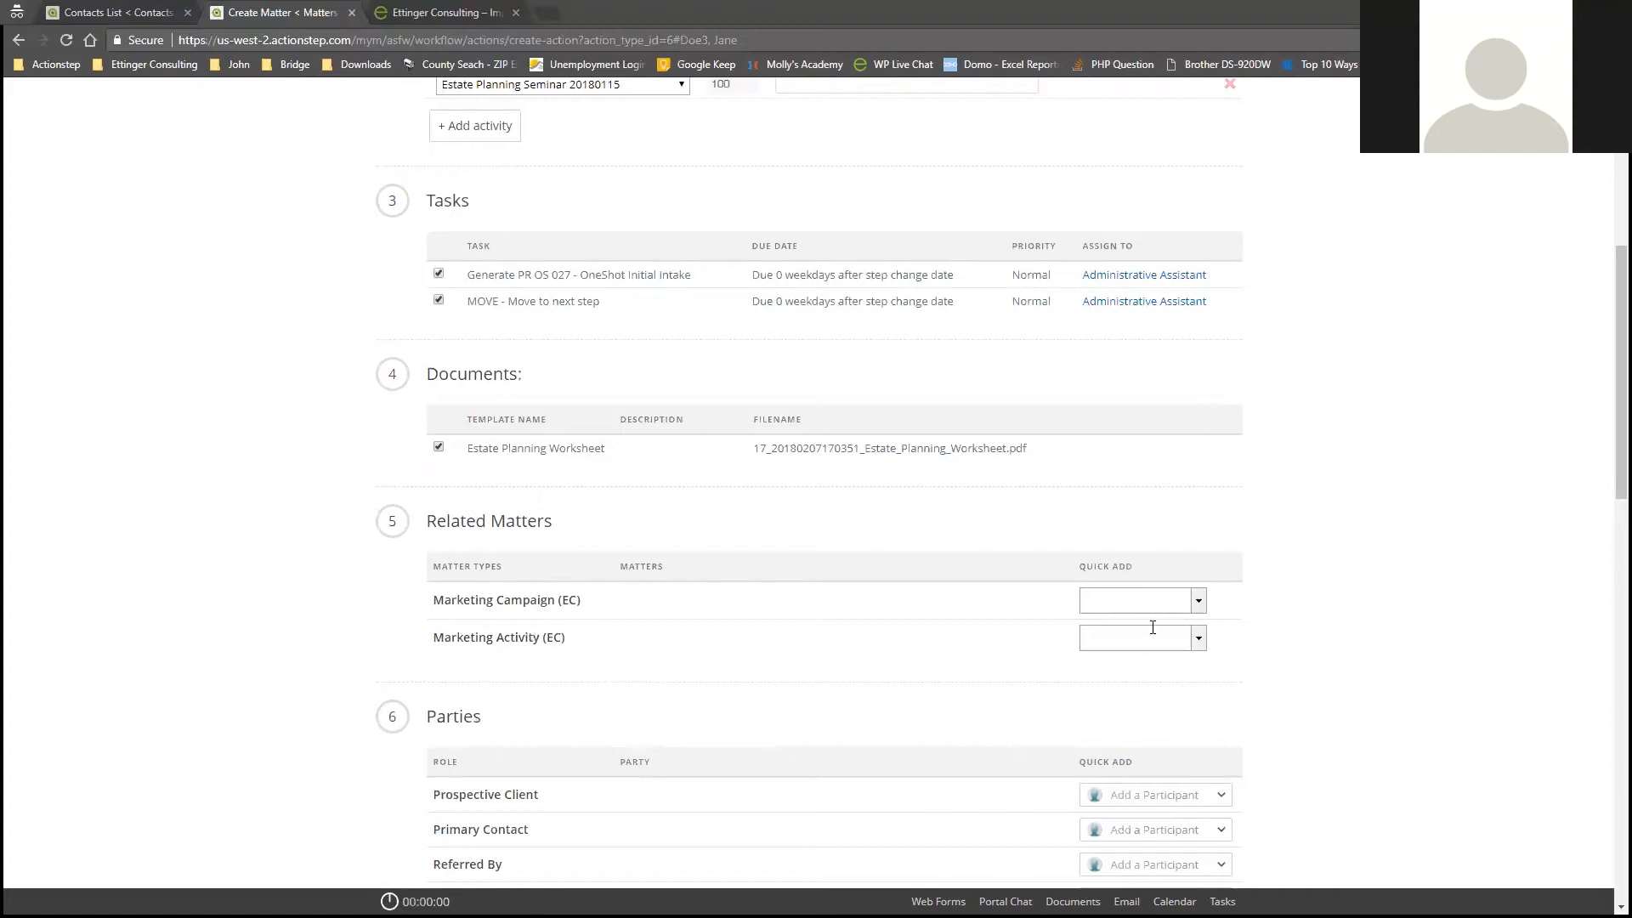
{"action": "type", "text": "radio"}
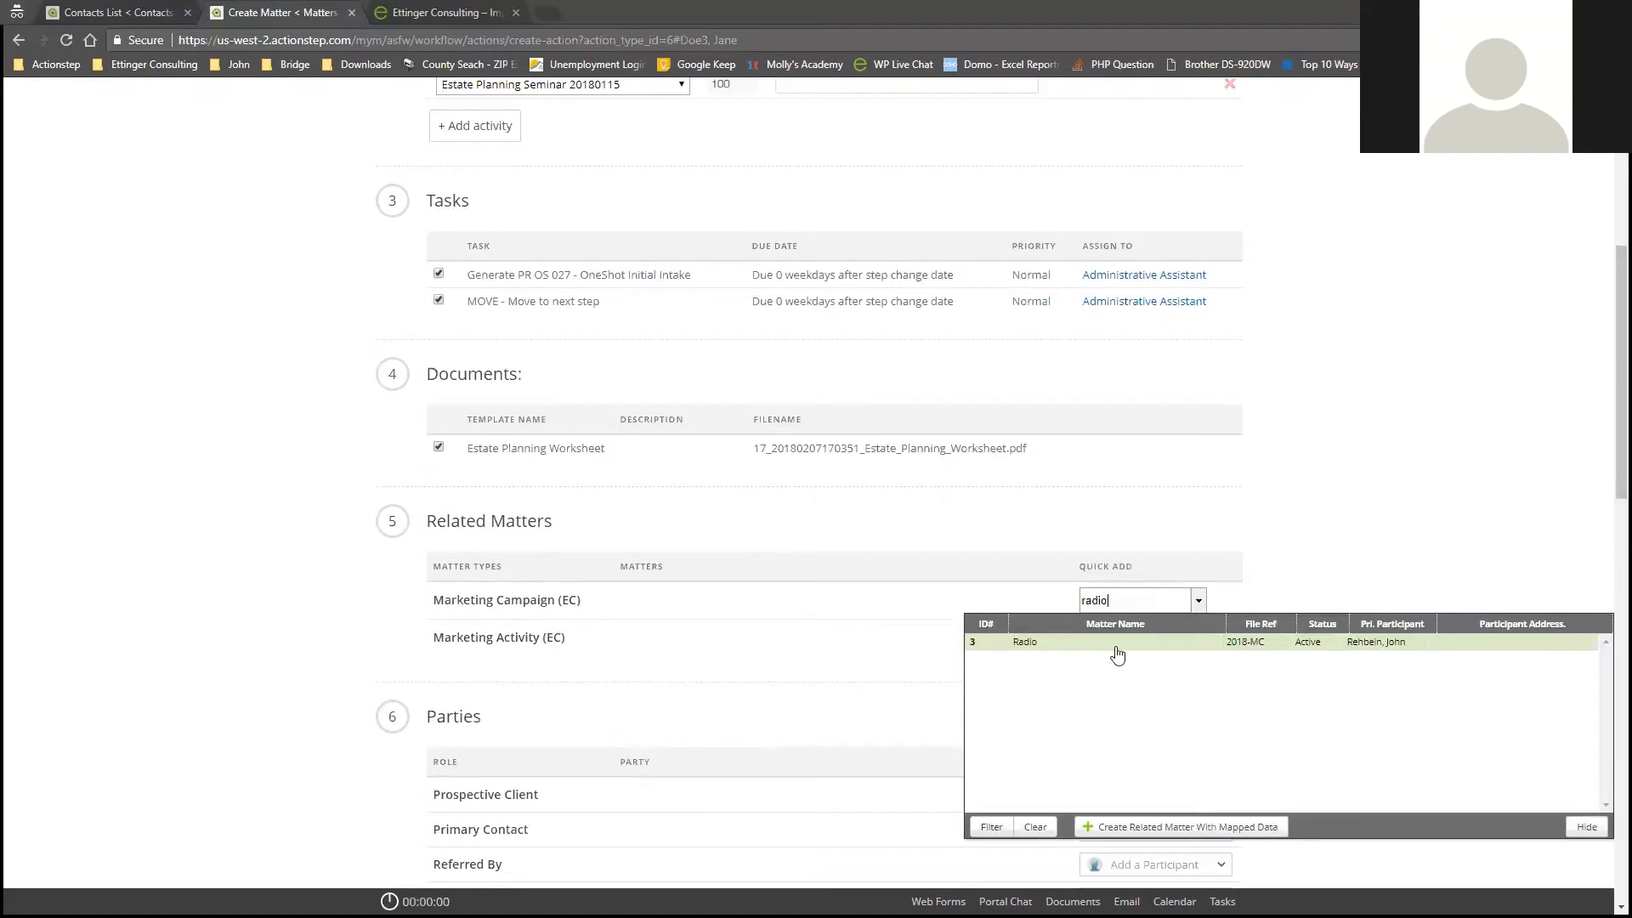
{"action": "left_click", "coordinate": [1026, 642]}
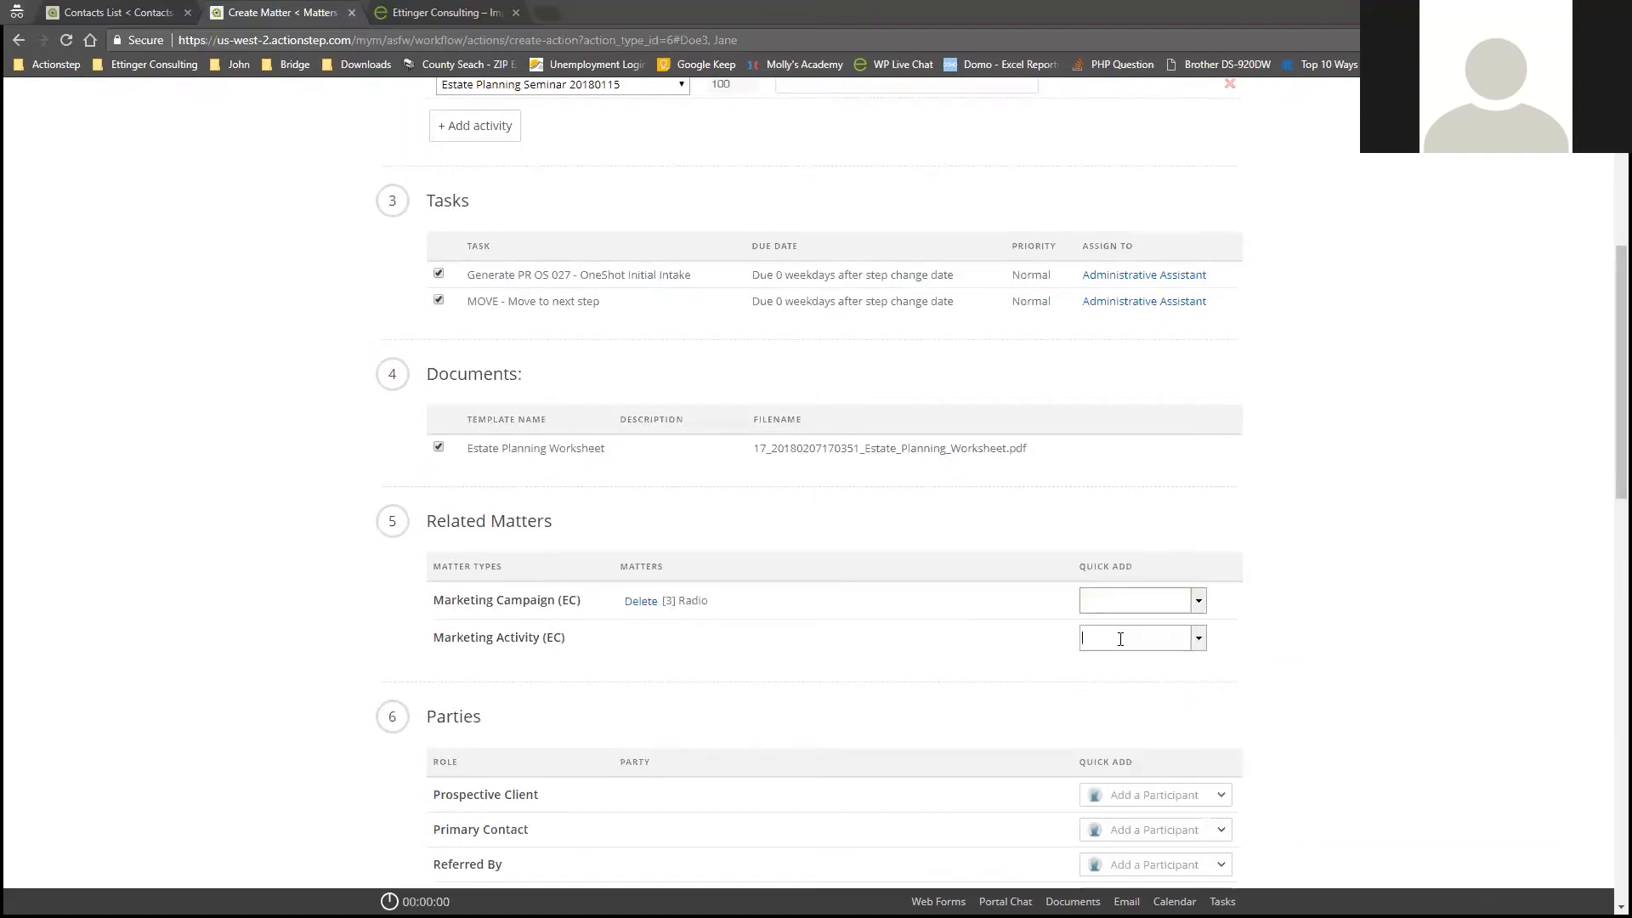
{"action": "left_click", "coordinate": [1198, 638]}
{"action": "left_click", "coordinate": [1154, 680]}
Search the contacts for the client by surname and add her as the matter's Prospective Client.
{"action": "scroll", "coordinate": [323, 667], "scroll_direction": "down", "scroll_amount": 1}
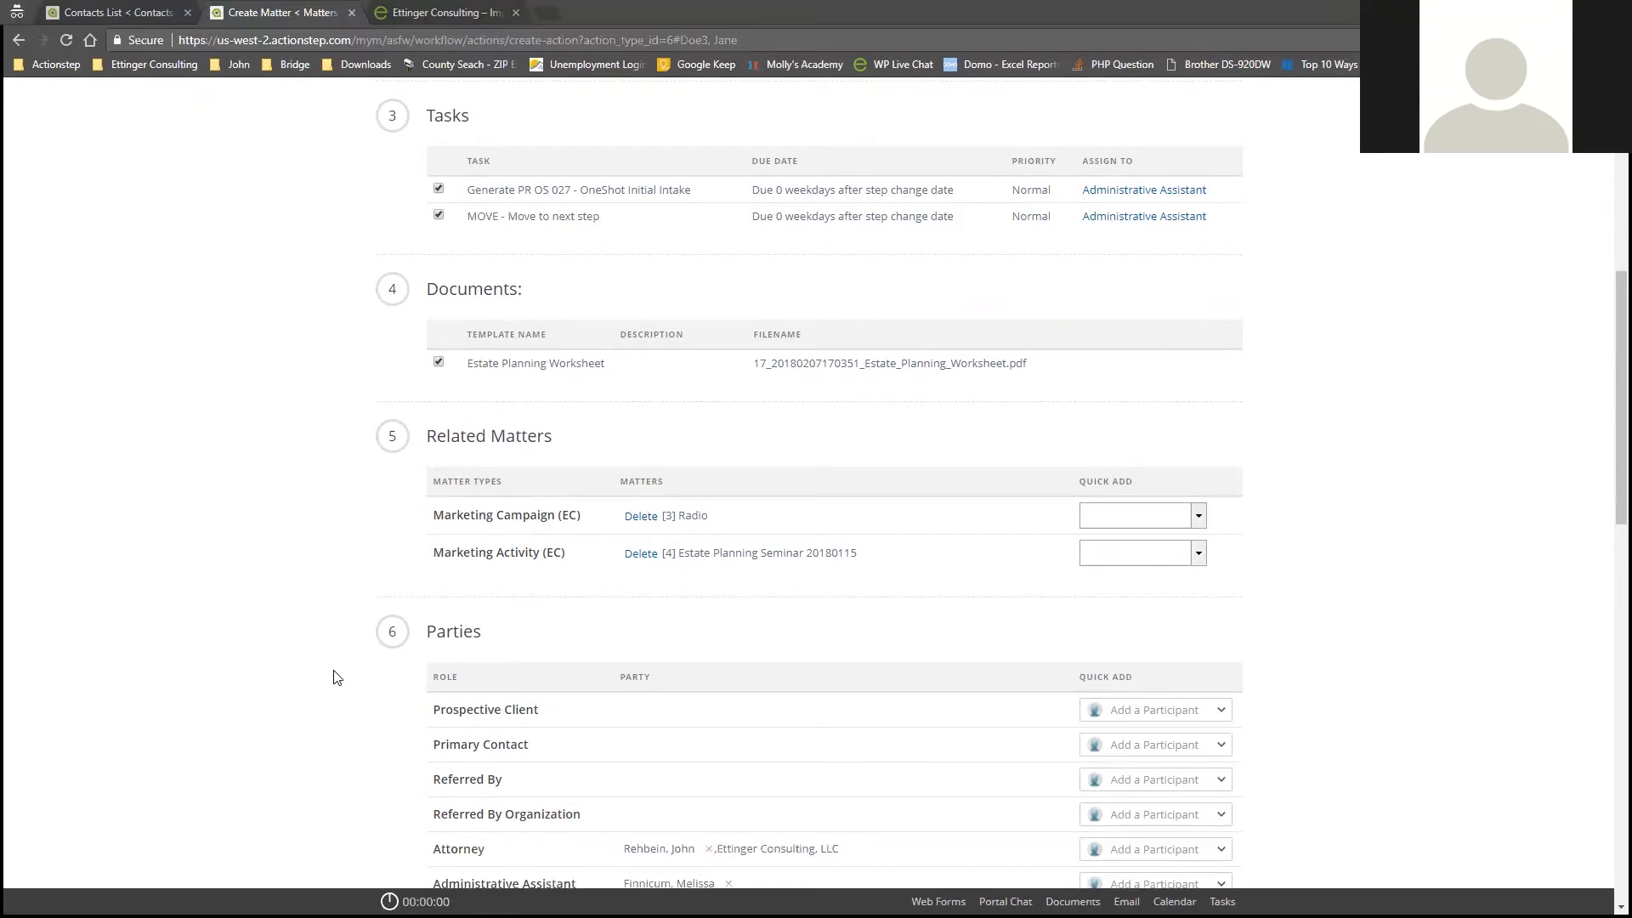
{"action": "scroll", "coordinate": [1027, 693], "scroll_direction": "down", "scroll_amount": 2}
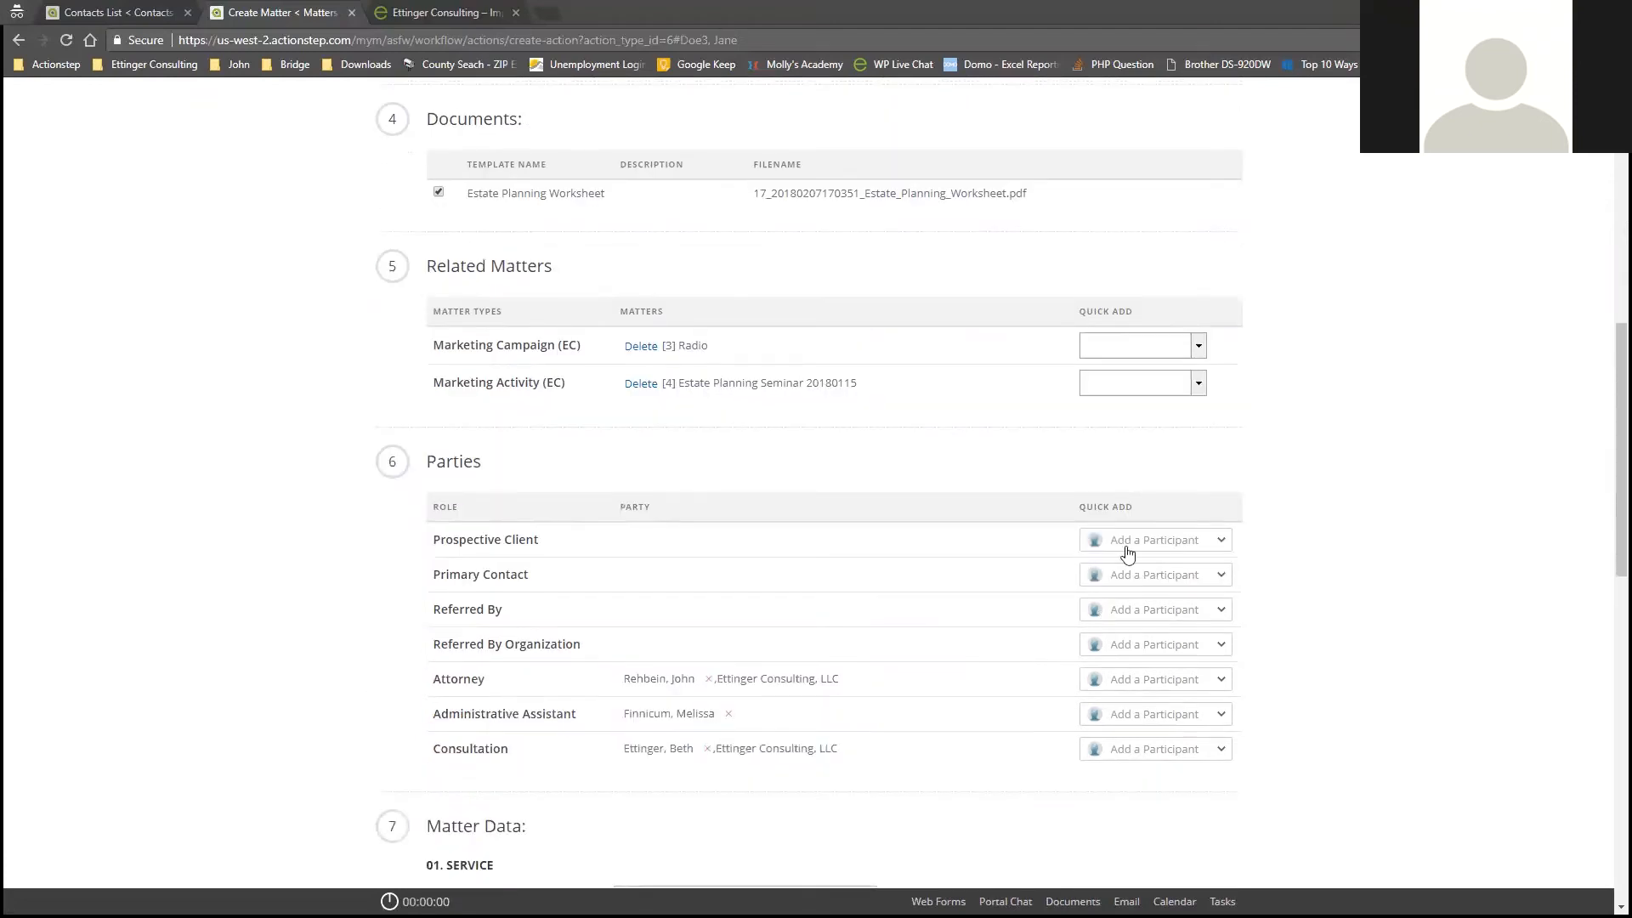
{"action": "left_click", "coordinate": [1144, 544]}
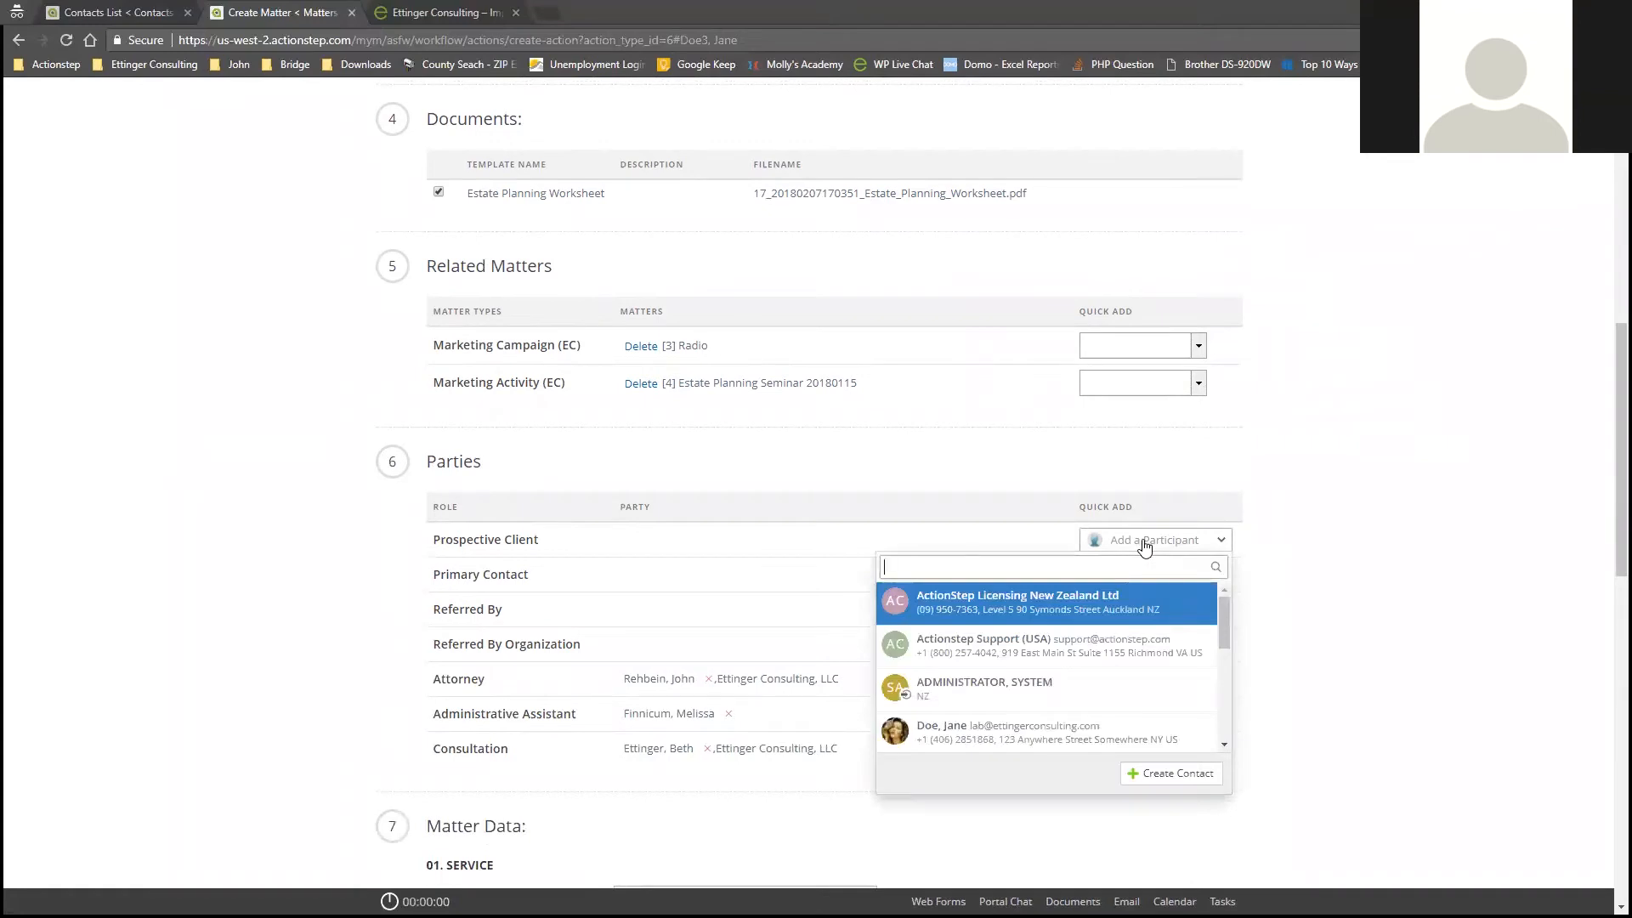
{"action": "type", "text": "jane doe"}
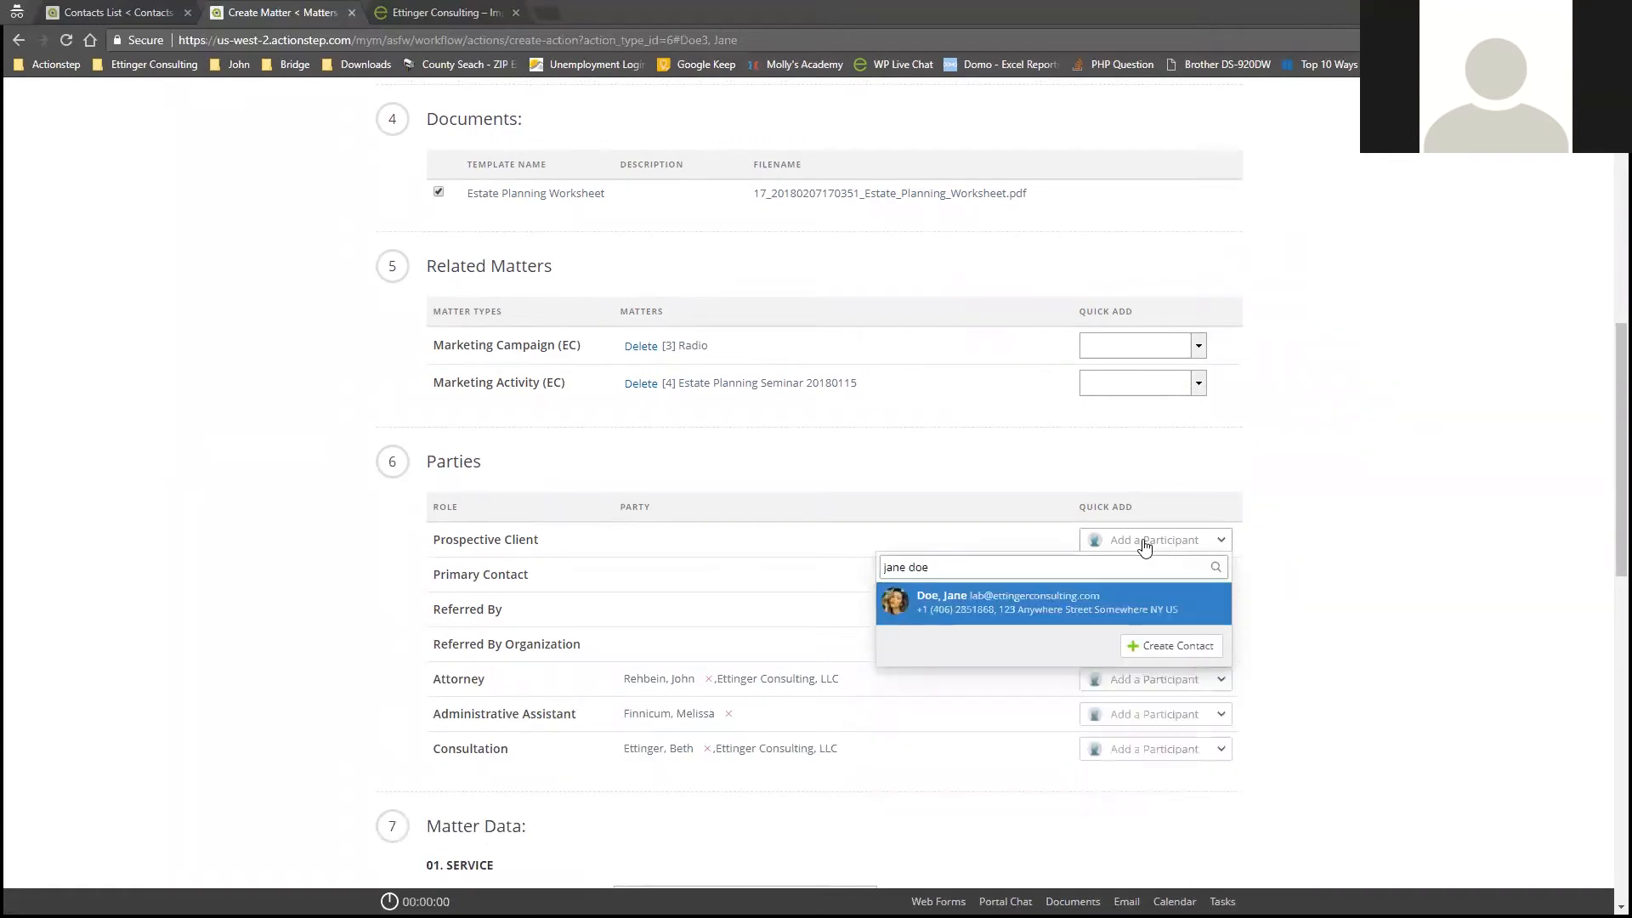
{"action": "key", "text": "ctrl+a"}
{"action": "key", "text": "BackSpace"}
{"action": "type", "text": "doe"}
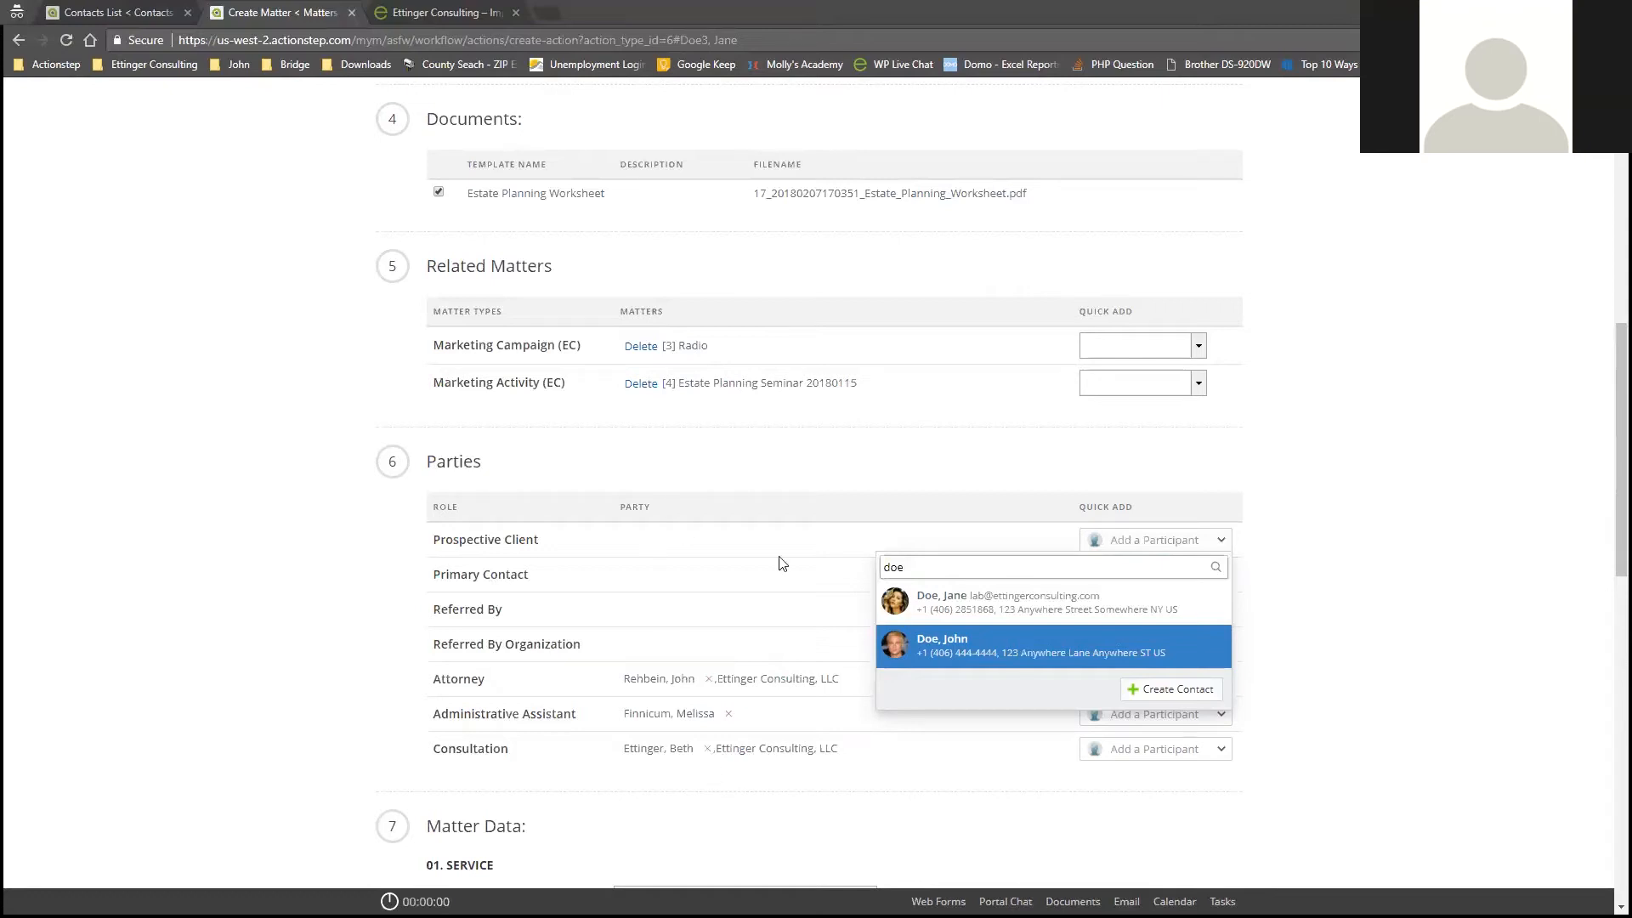
{"action": "left_click", "coordinate": [1004, 608]}
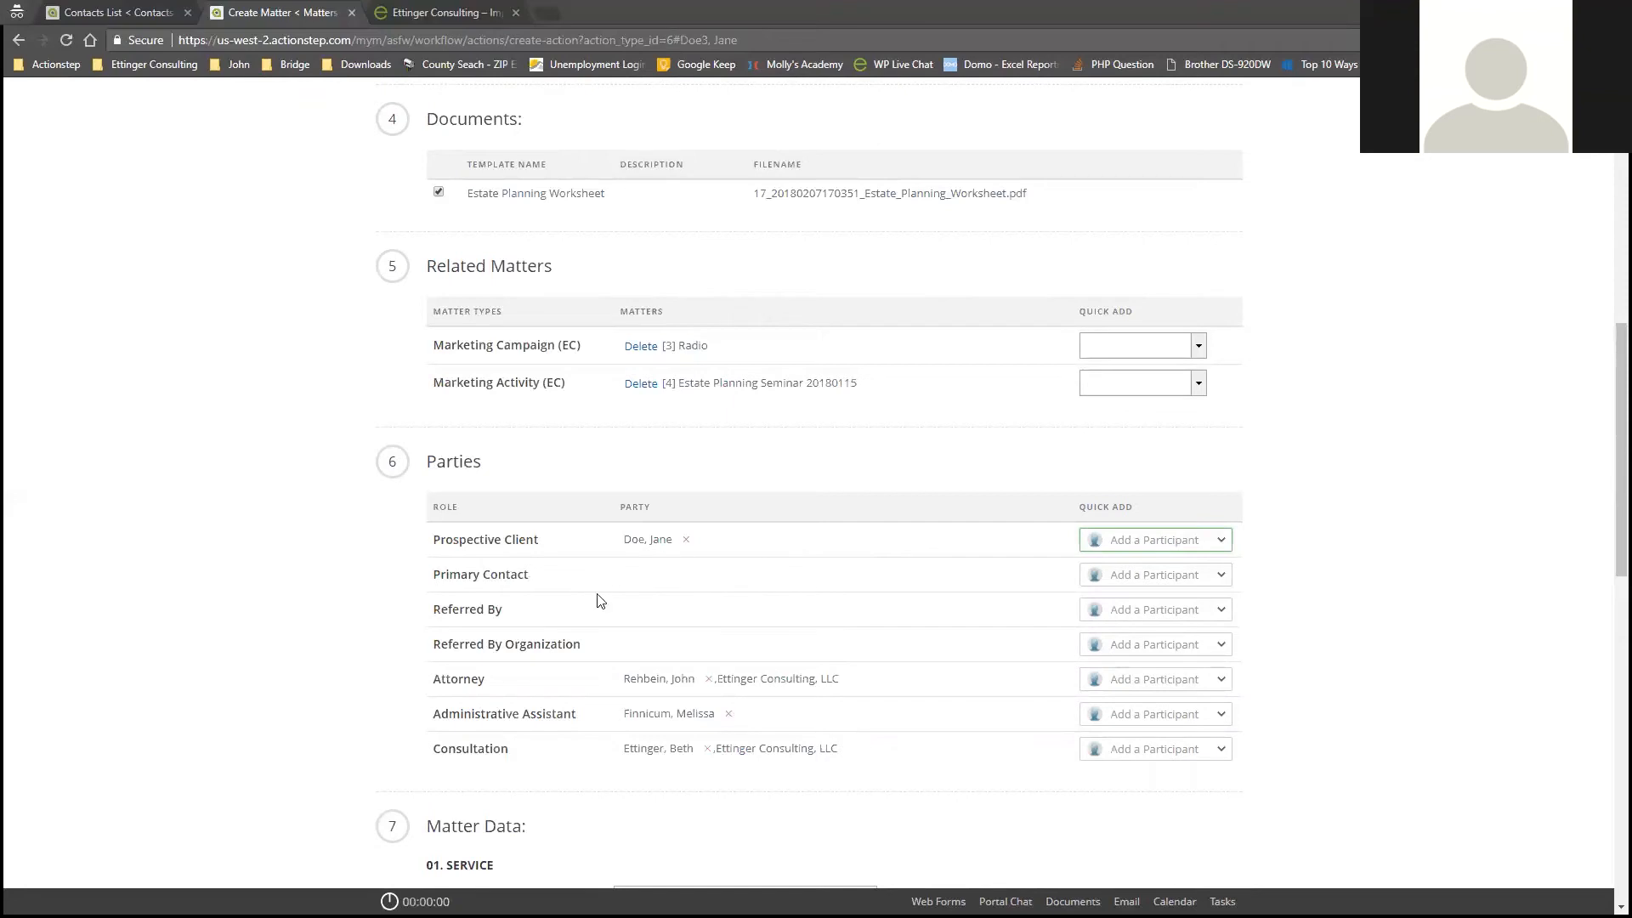
Assign the same client contact to the Primary Contact role in the Parties section.
{"action": "left_click", "coordinate": [1161, 577]}
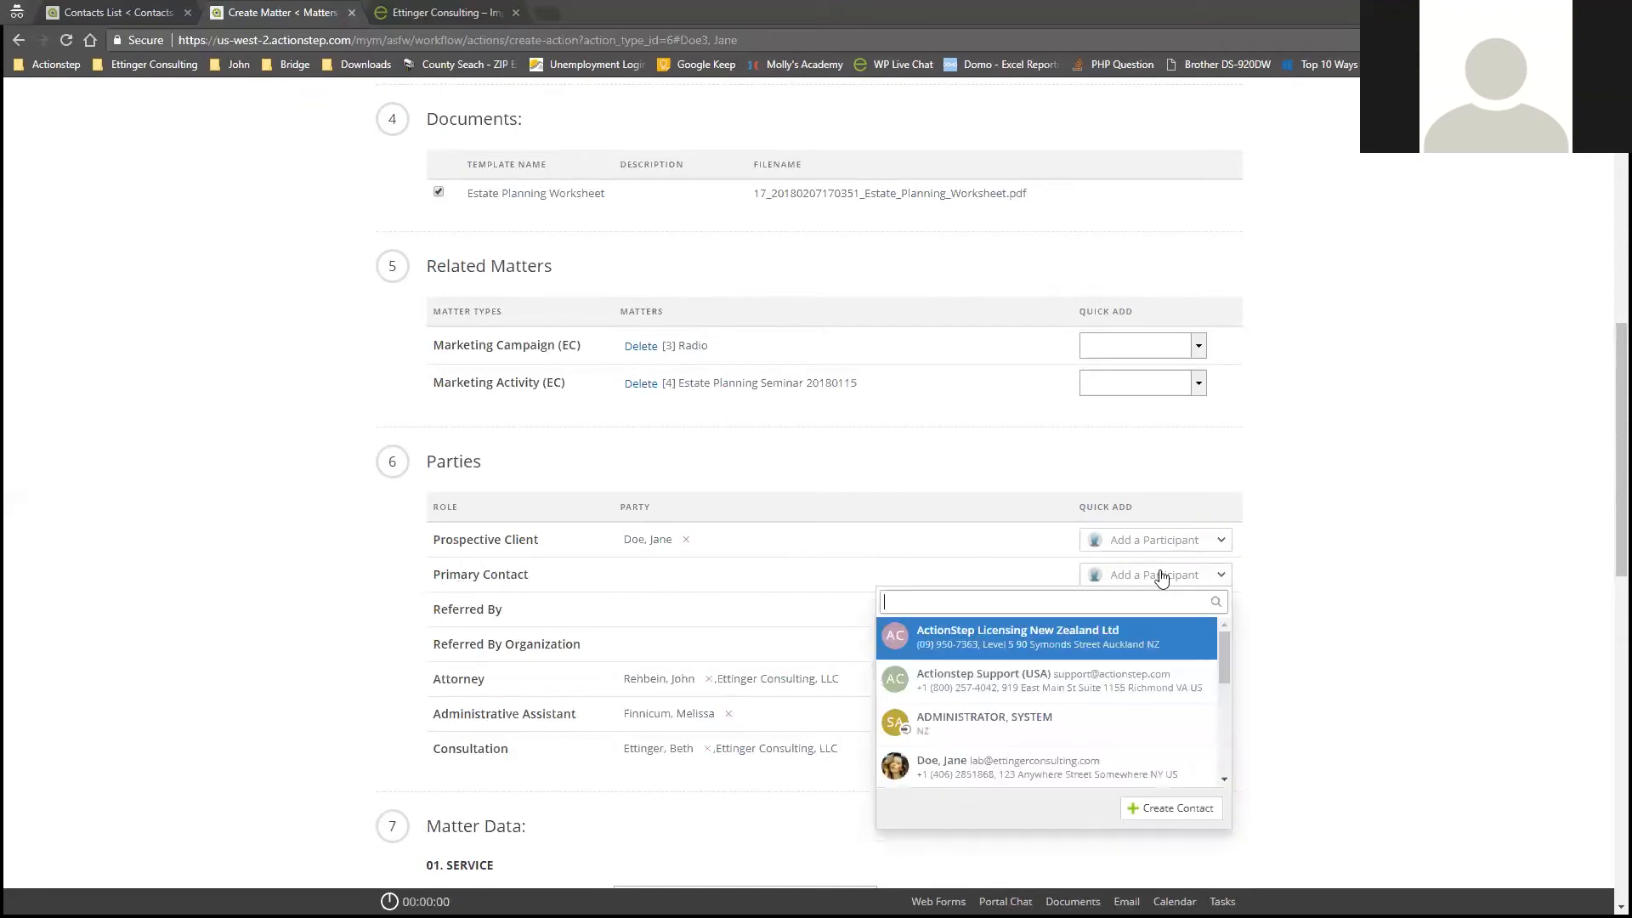
{"action": "type", "text": "jane"}
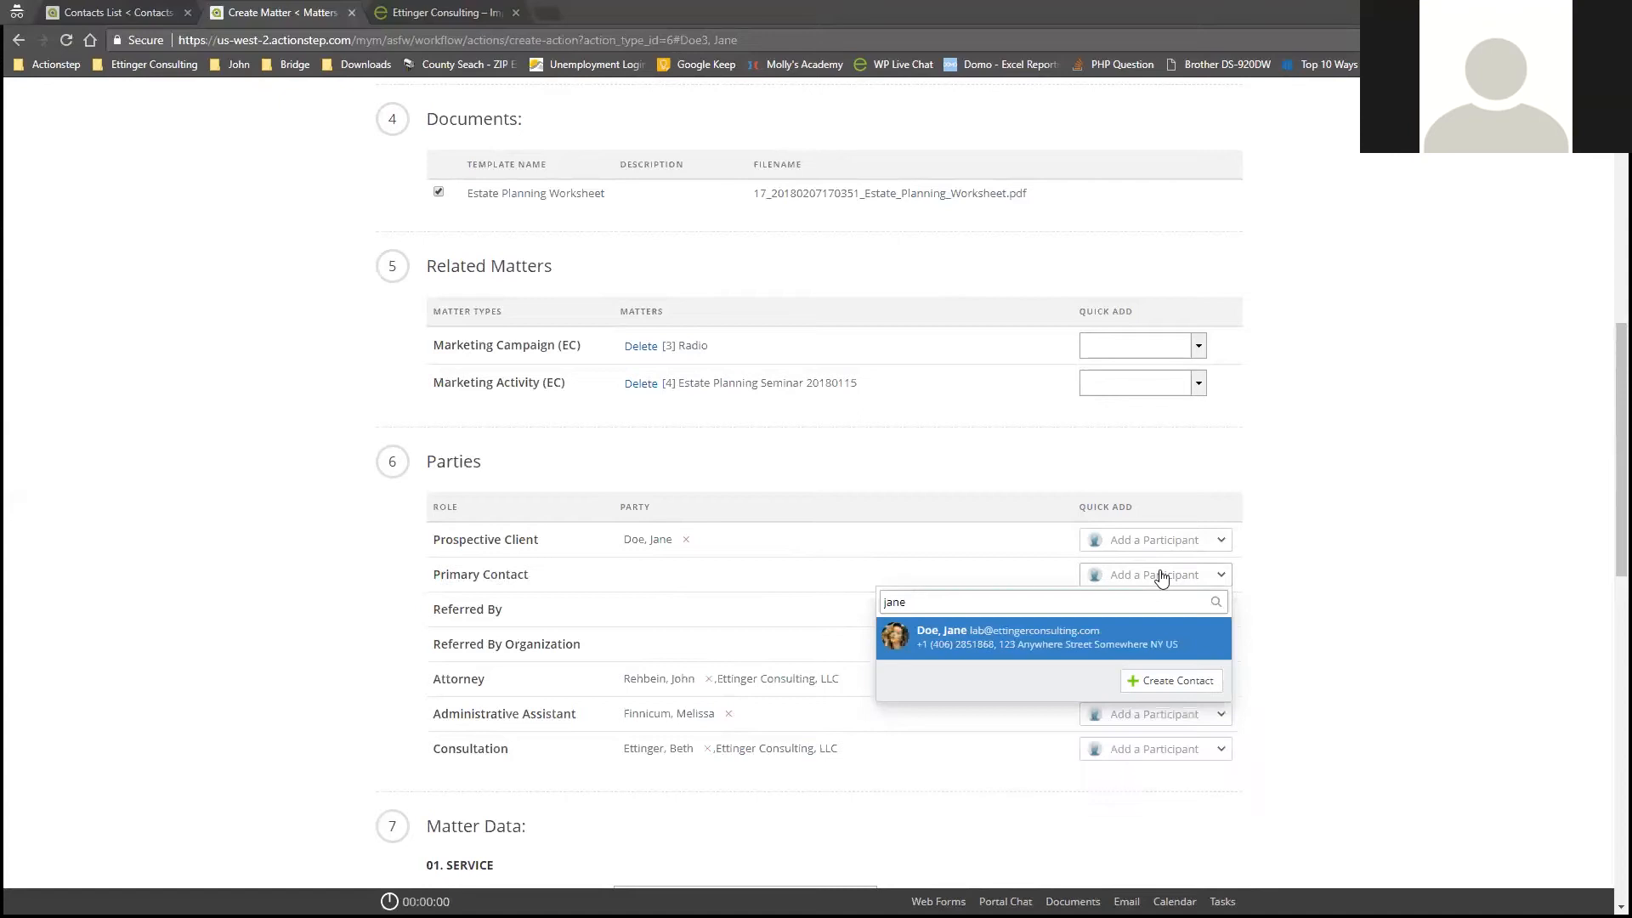
{"action": "left_click", "coordinate": [976, 642]}
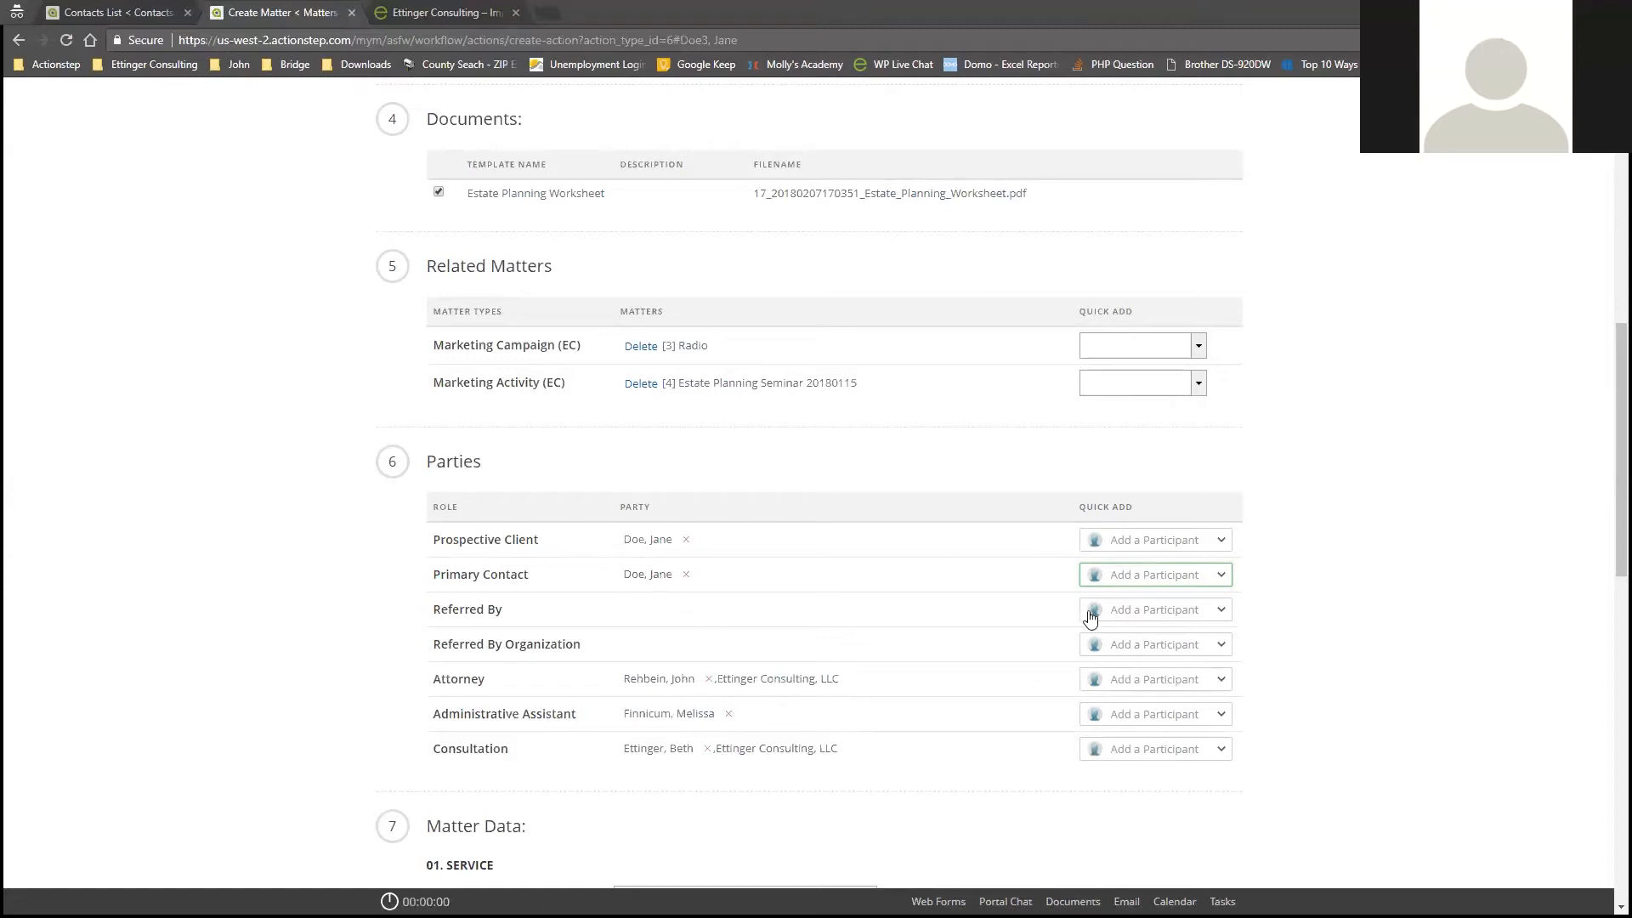
Assign Ettinger Consulting Lab as both the Referred By and Referred By Organization party.
{"action": "left_click", "coordinate": [1139, 612]}
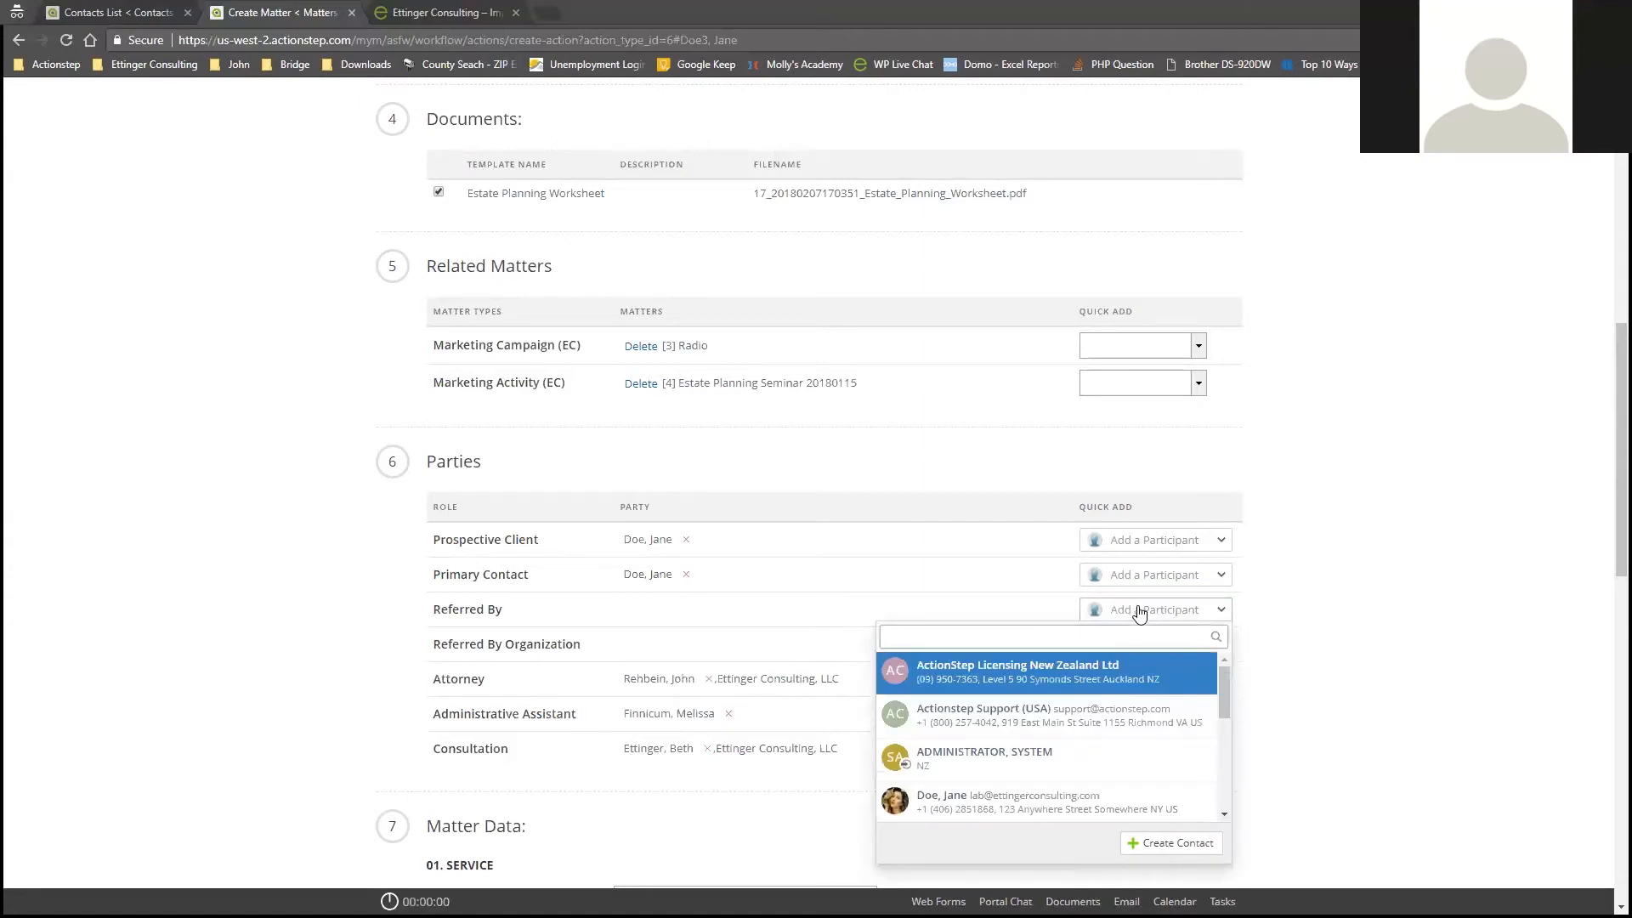
{"action": "type", "text": "ett"}
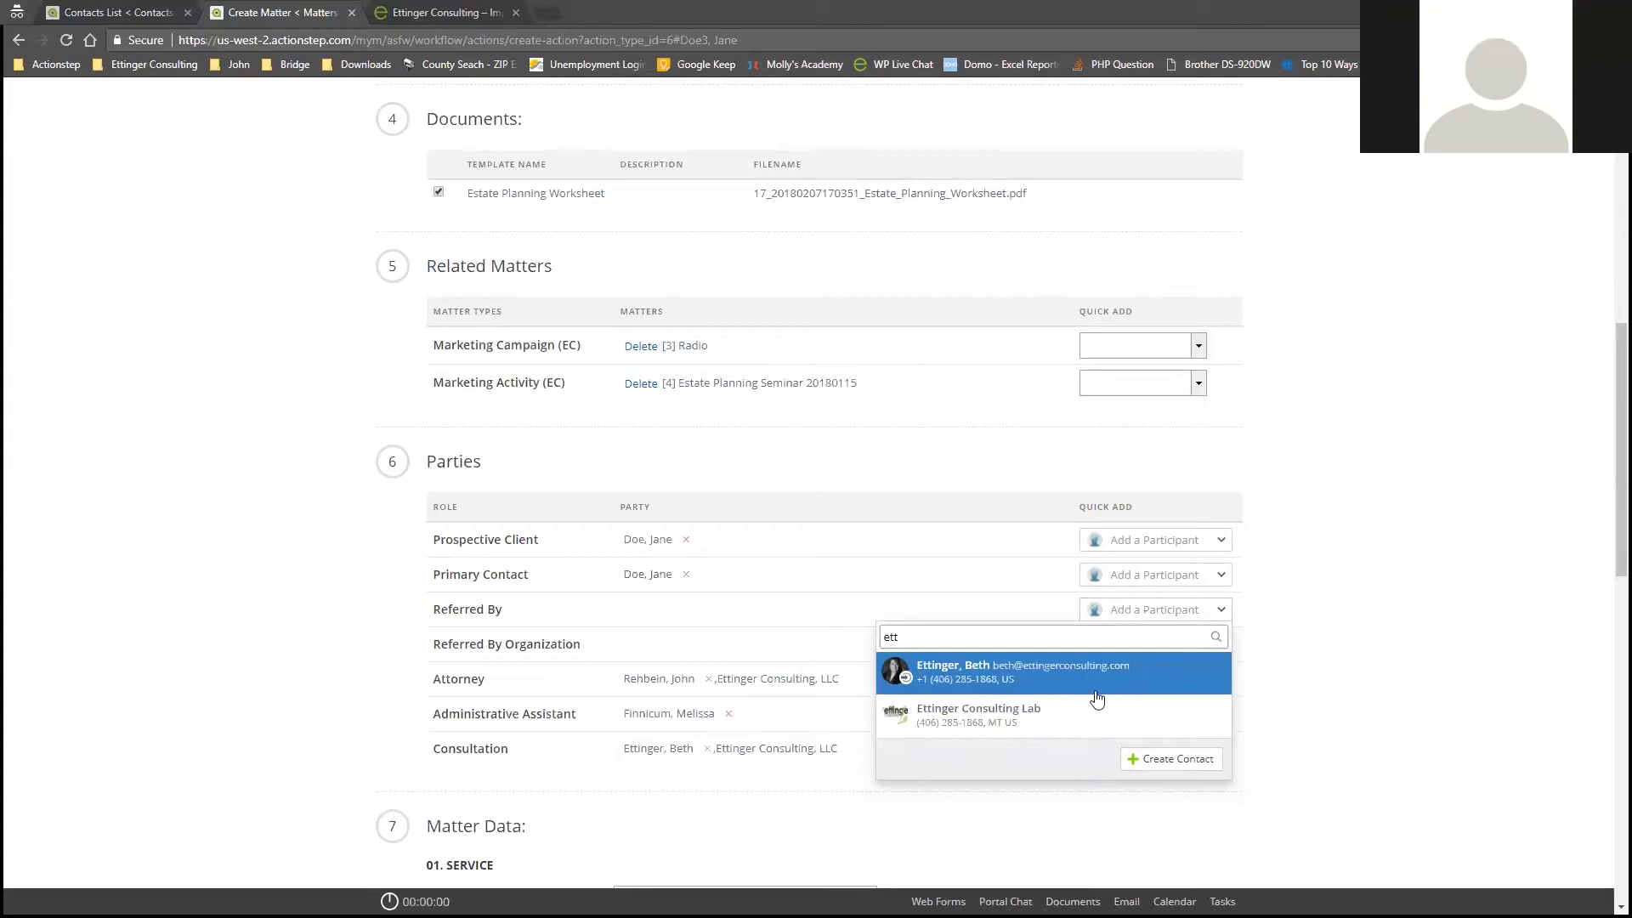
{"action": "left_click", "coordinate": [1006, 714]}
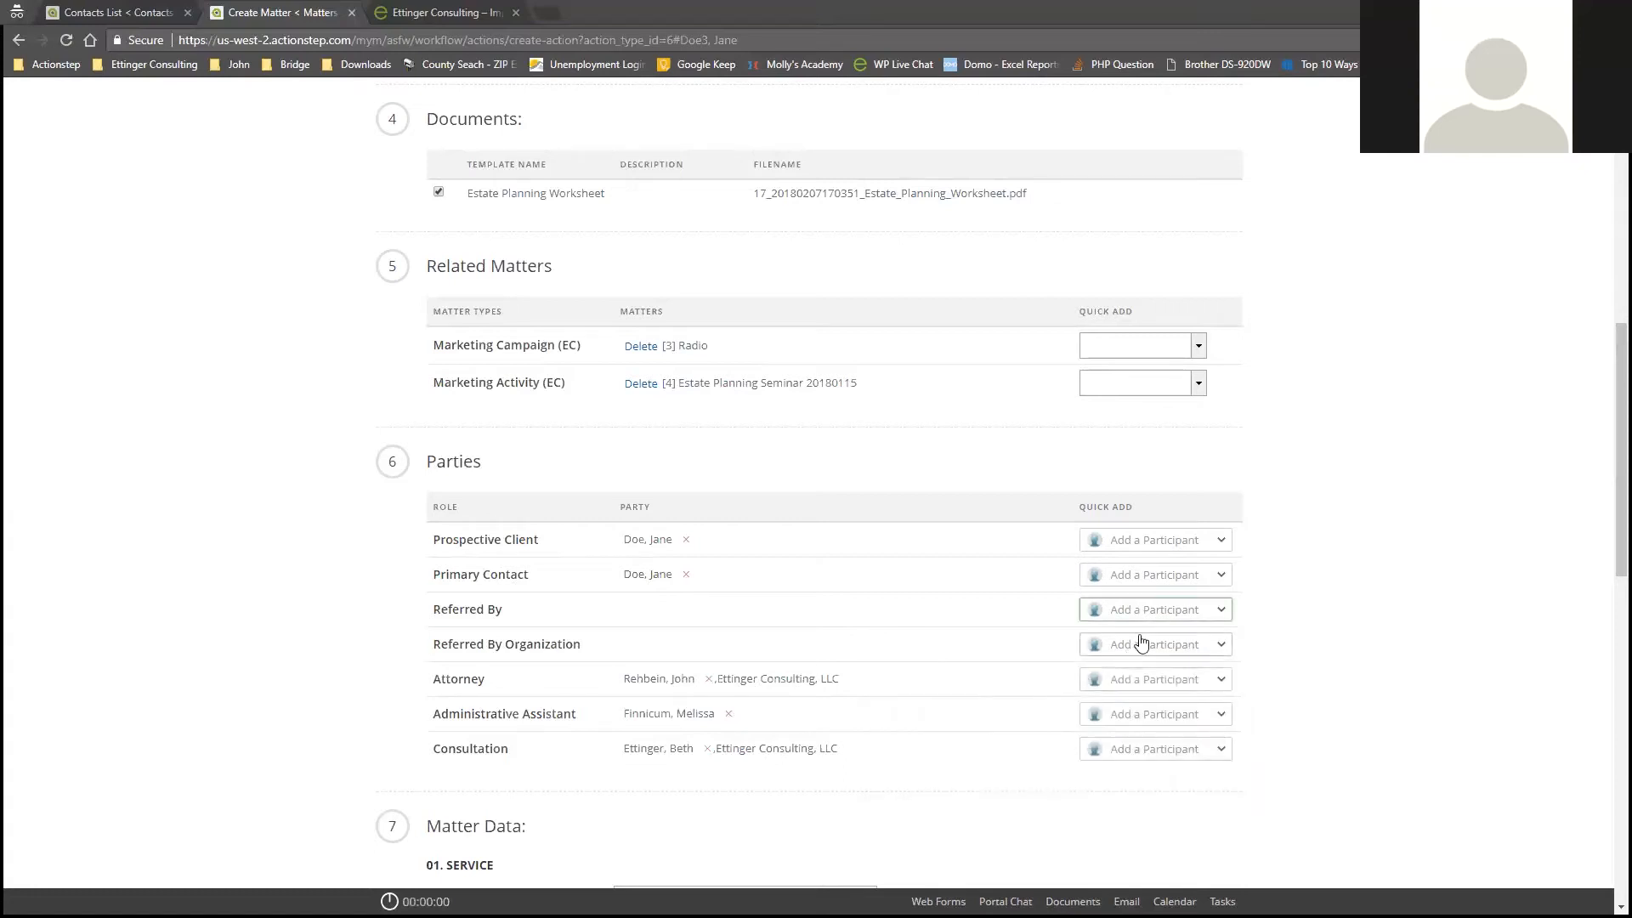
{"action": "left_click", "coordinate": [1140, 645]}
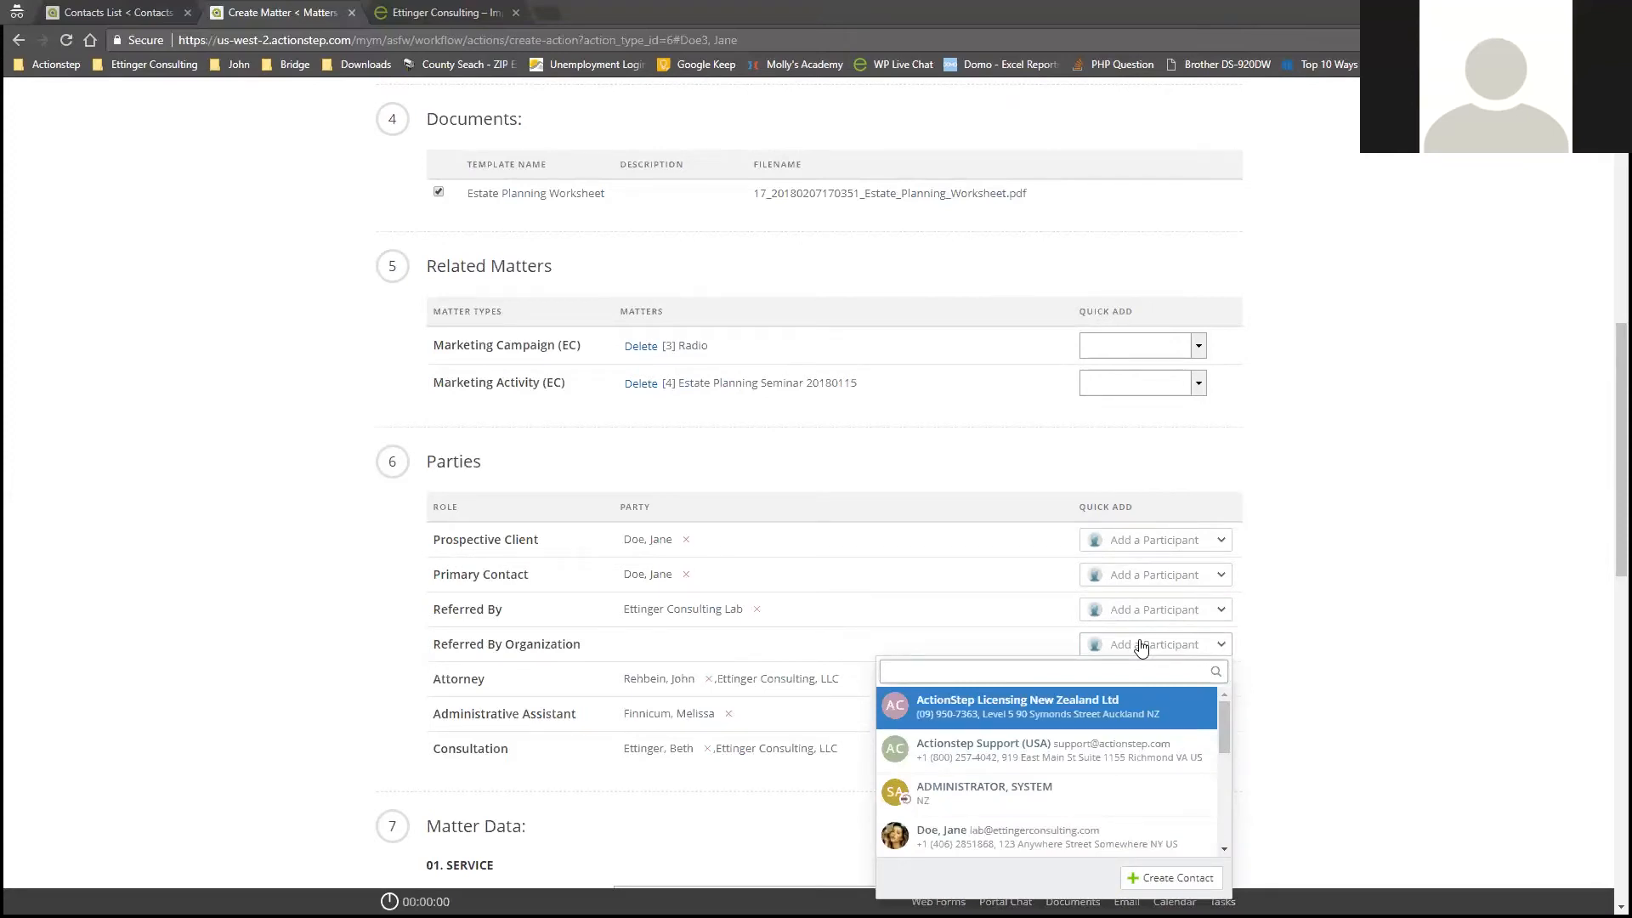
{"action": "type", "text": "ettinger consult"}
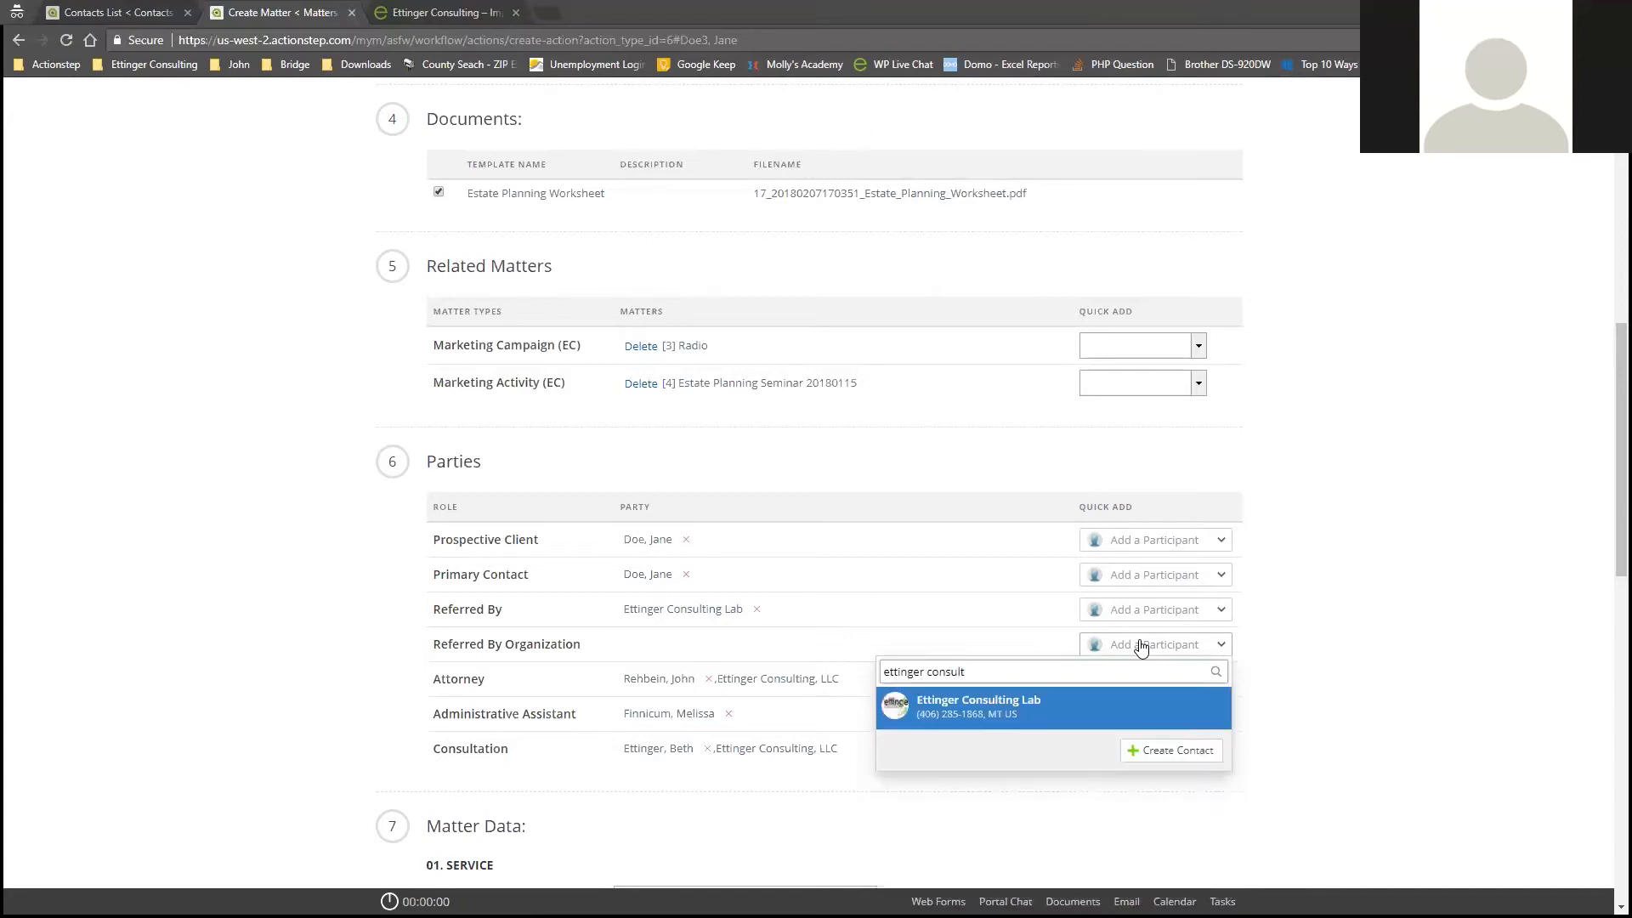
{"action": "left_click", "coordinate": [1058, 718]}
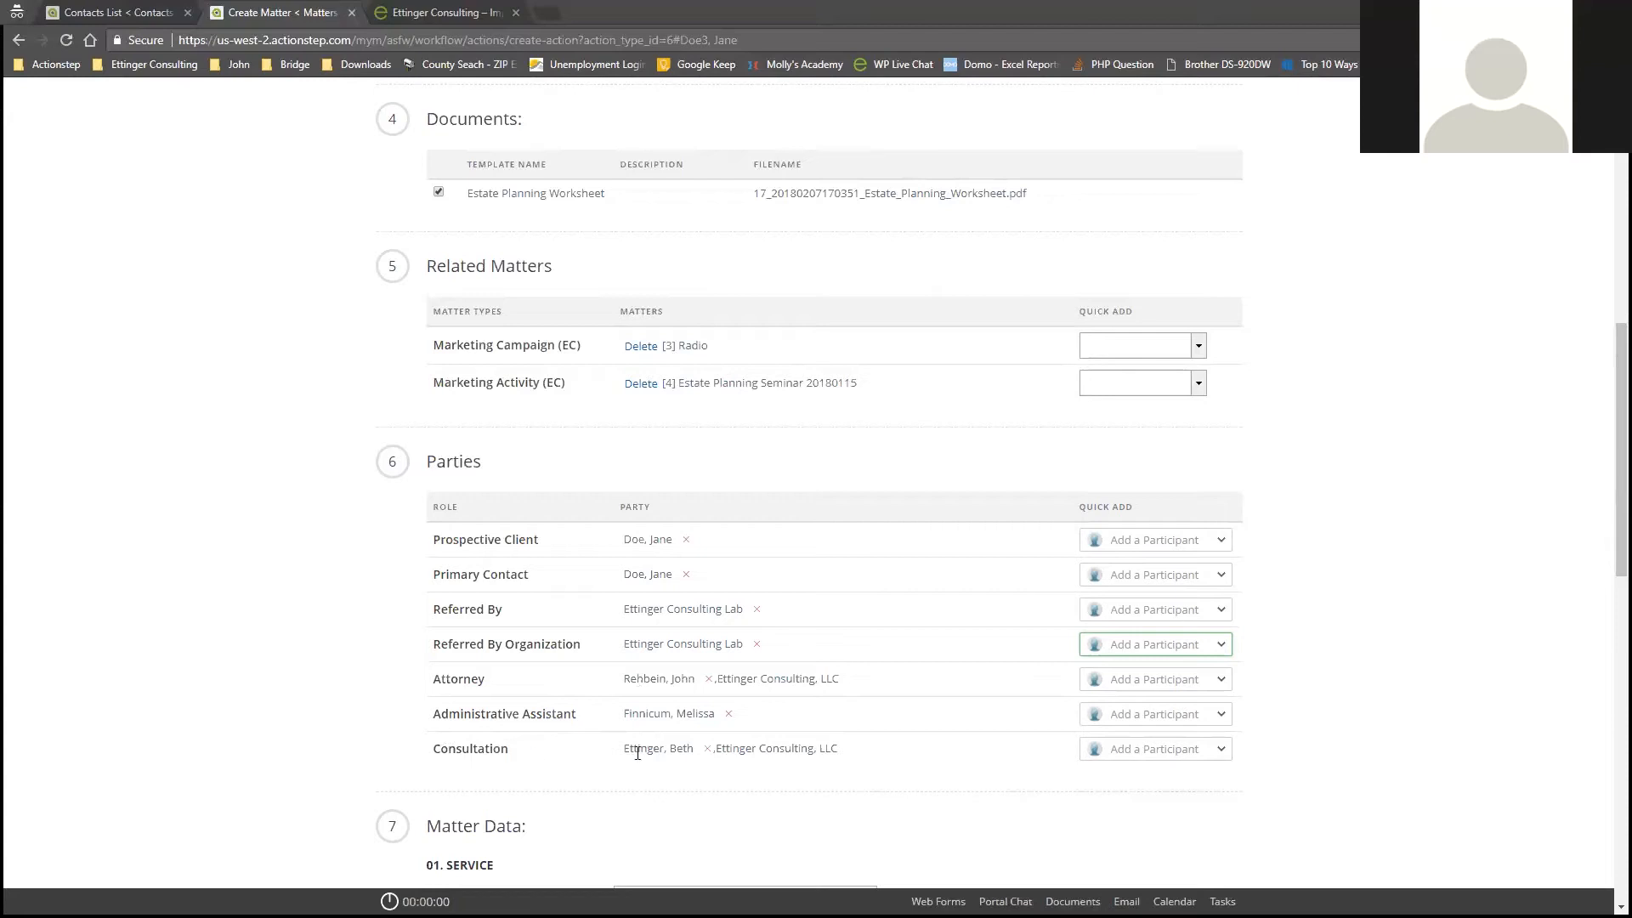
{"action": "double_click", "coordinate": [456, 751]}
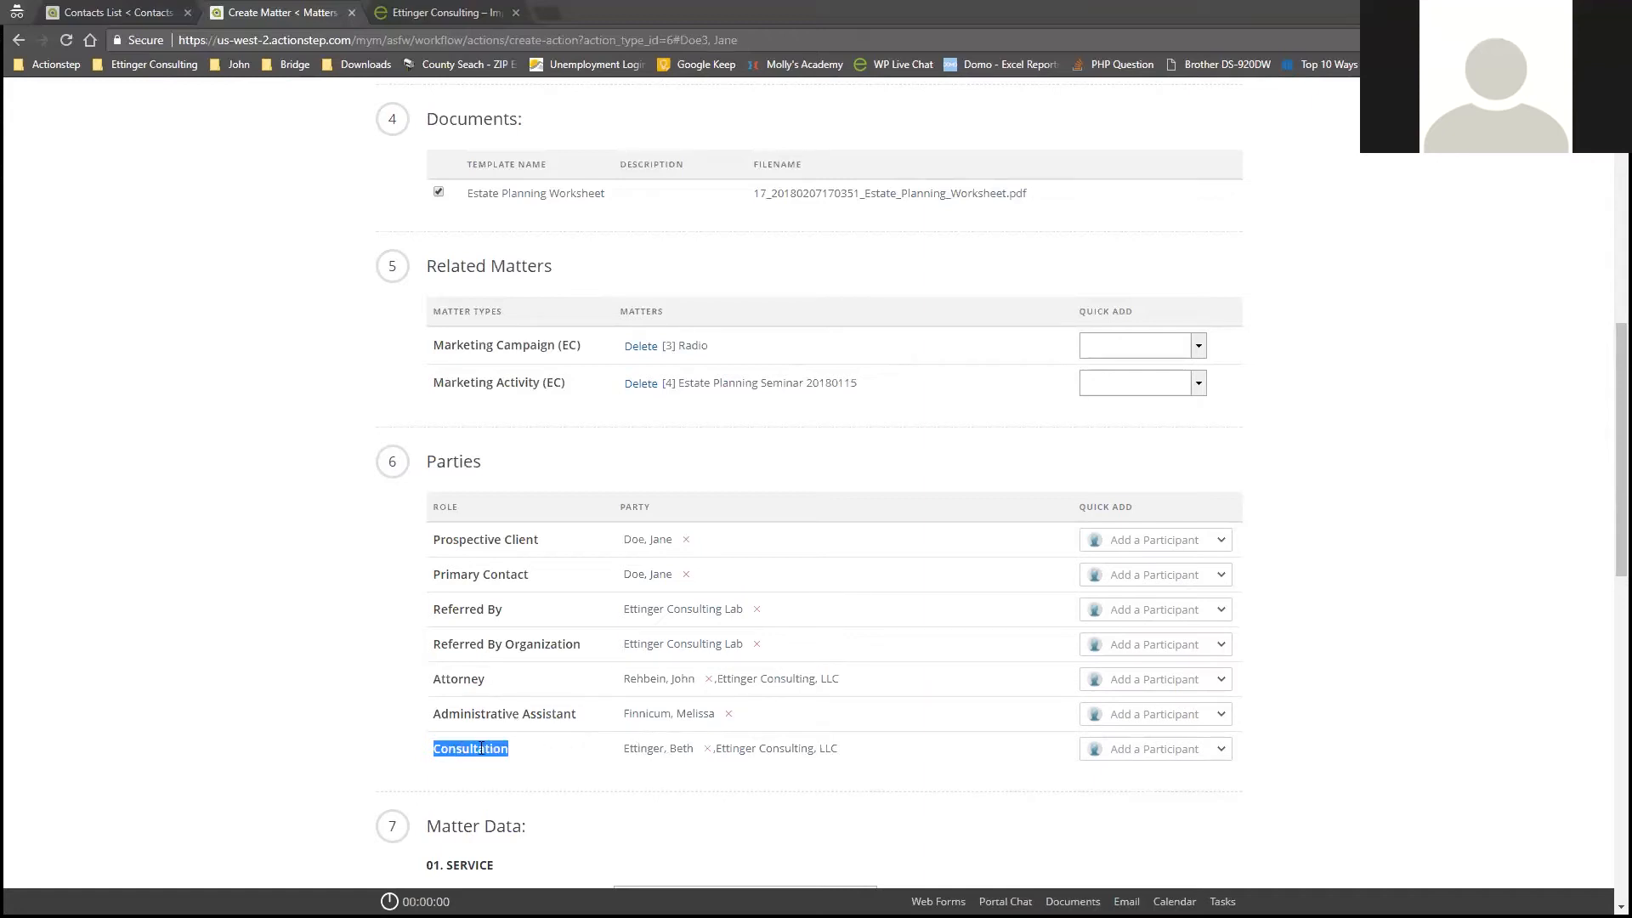
{"action": "left_click", "coordinate": [534, 784]}
In Matter Data, set the service of interest to Estate Planning and the client type to Return Client.
{"action": "scroll", "coordinate": [561, 784], "scroll_direction": "down", "scroll_amount": 3}
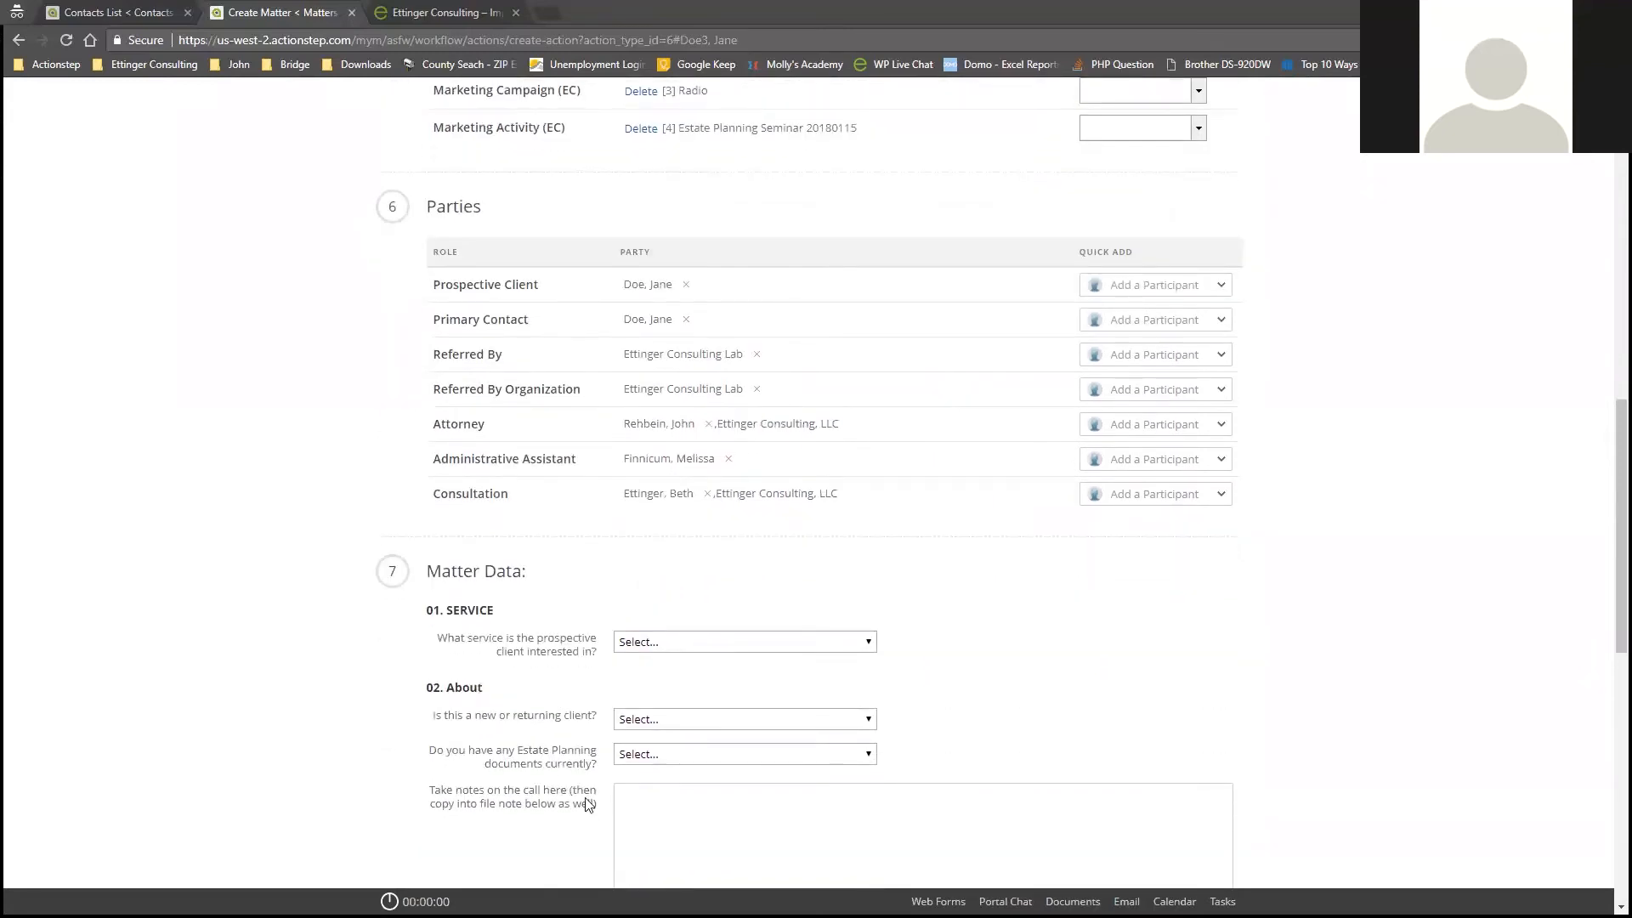
{"action": "scroll", "coordinate": [514, 748], "scroll_direction": "down", "scroll_amount": 3}
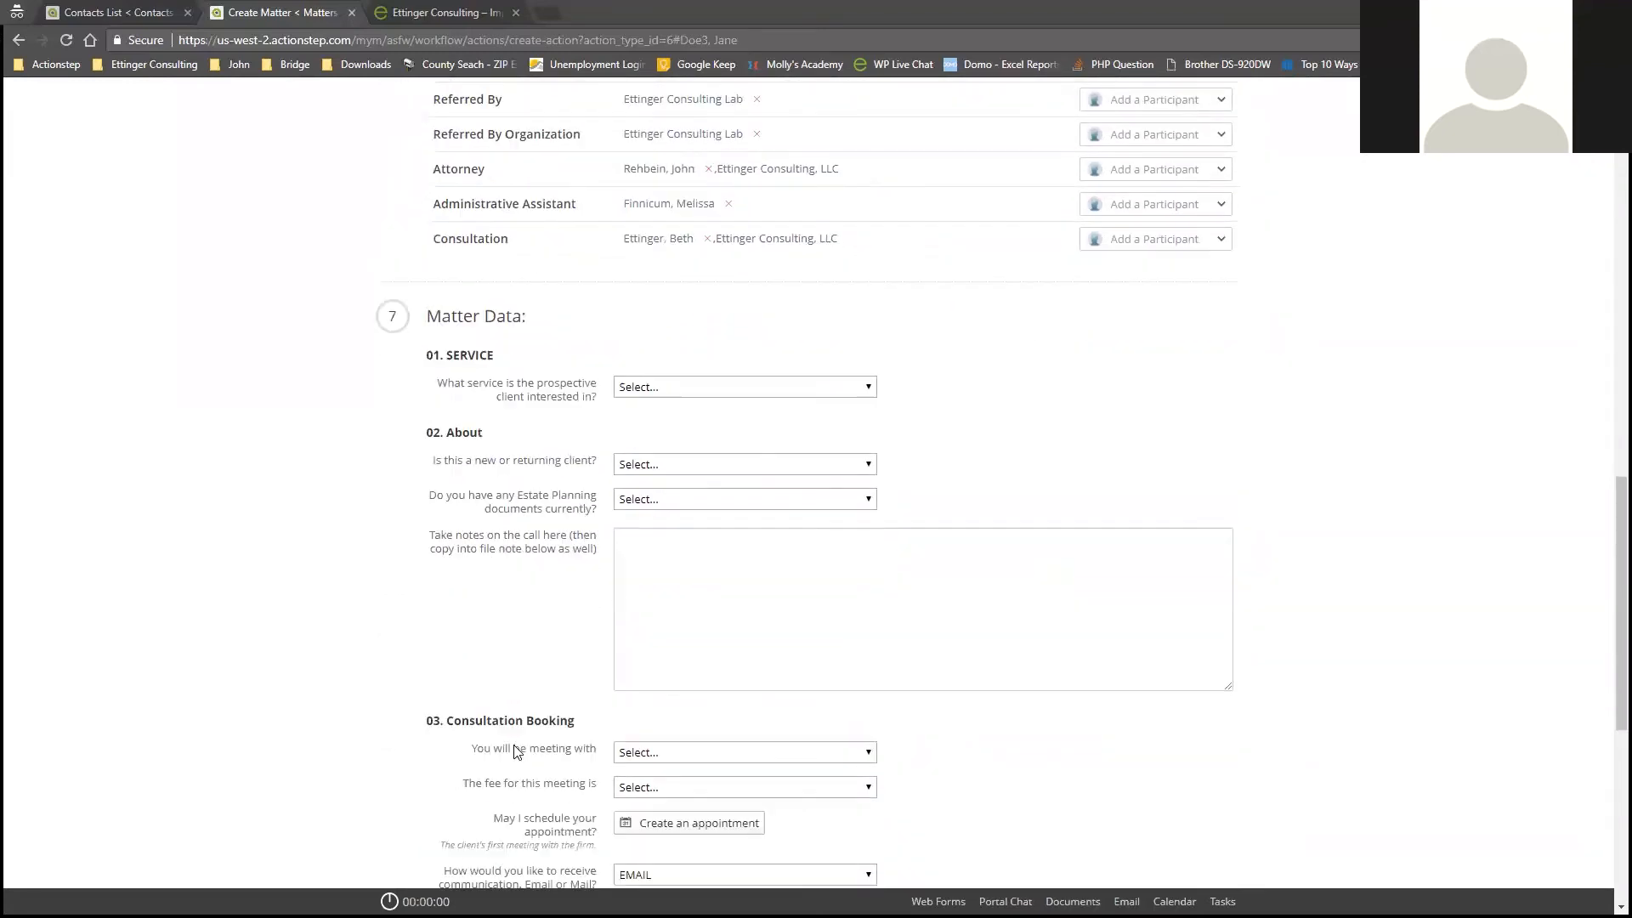
{"action": "left_click", "coordinate": [645, 387]}
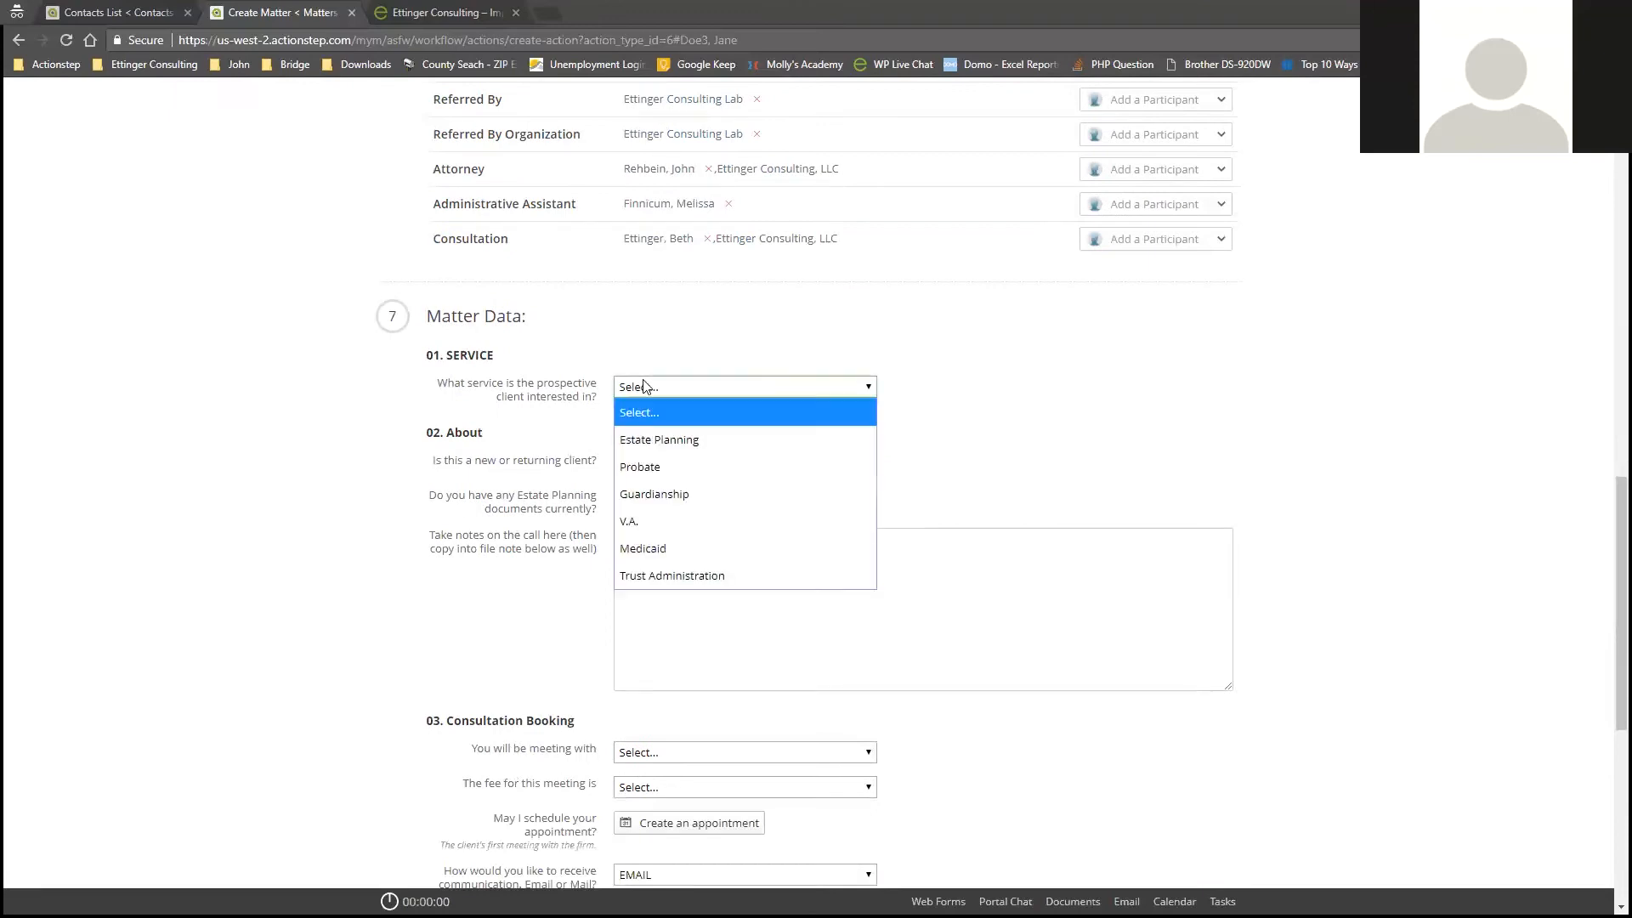
{"action": "left_click", "coordinate": [667, 441]}
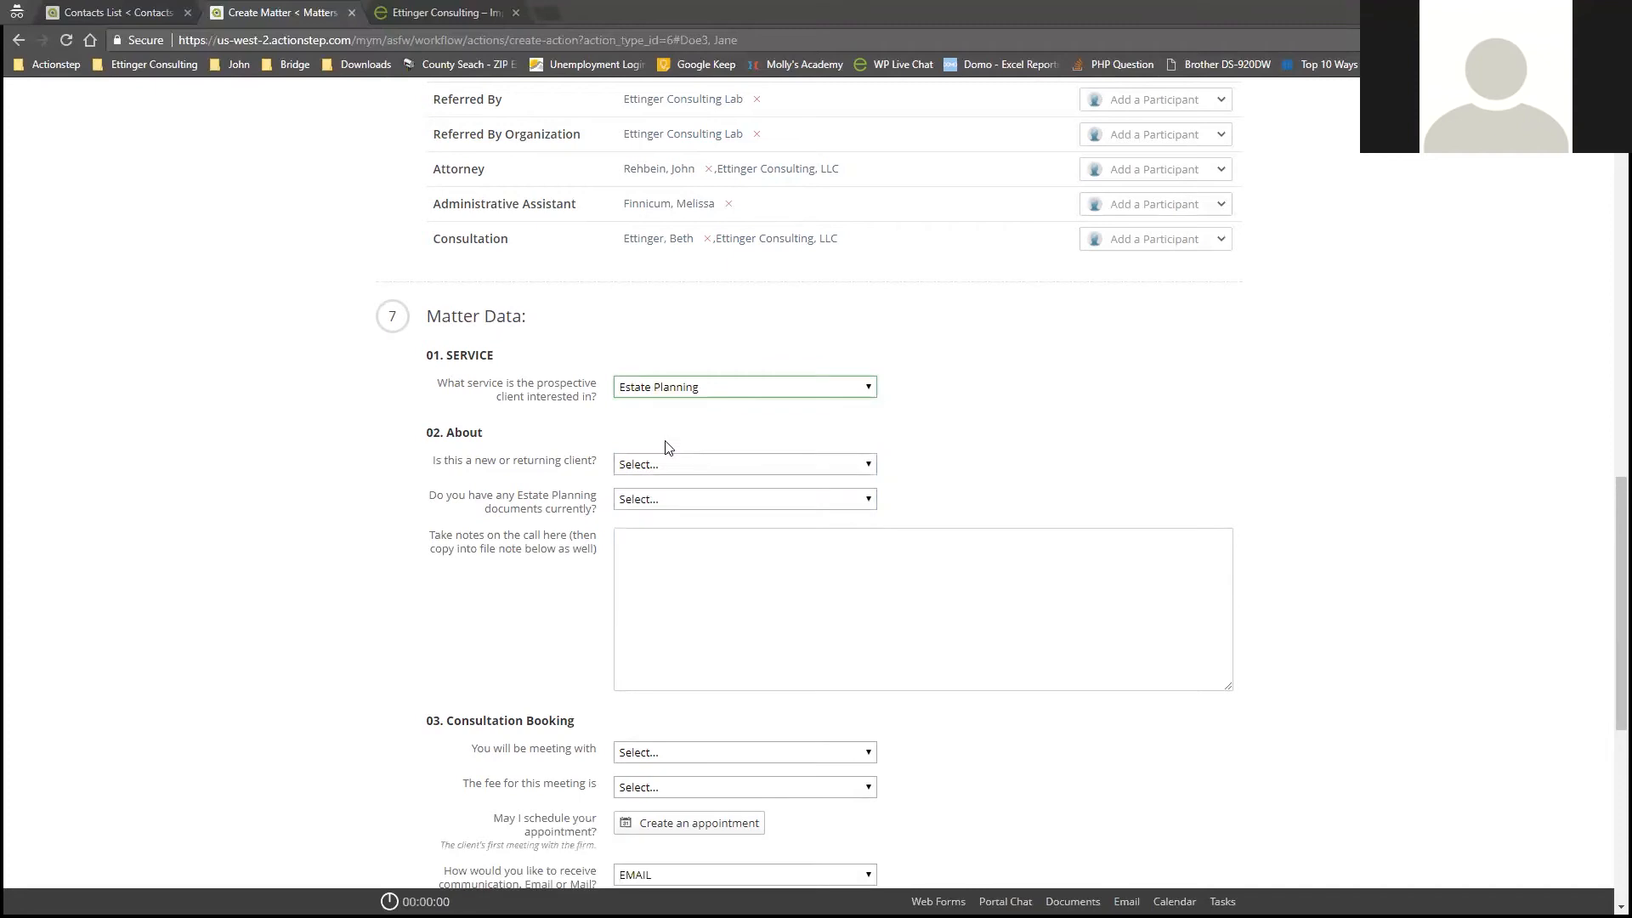
{"action": "scroll", "coordinate": [527, 520], "scroll_direction": "down", "scroll_amount": 1}
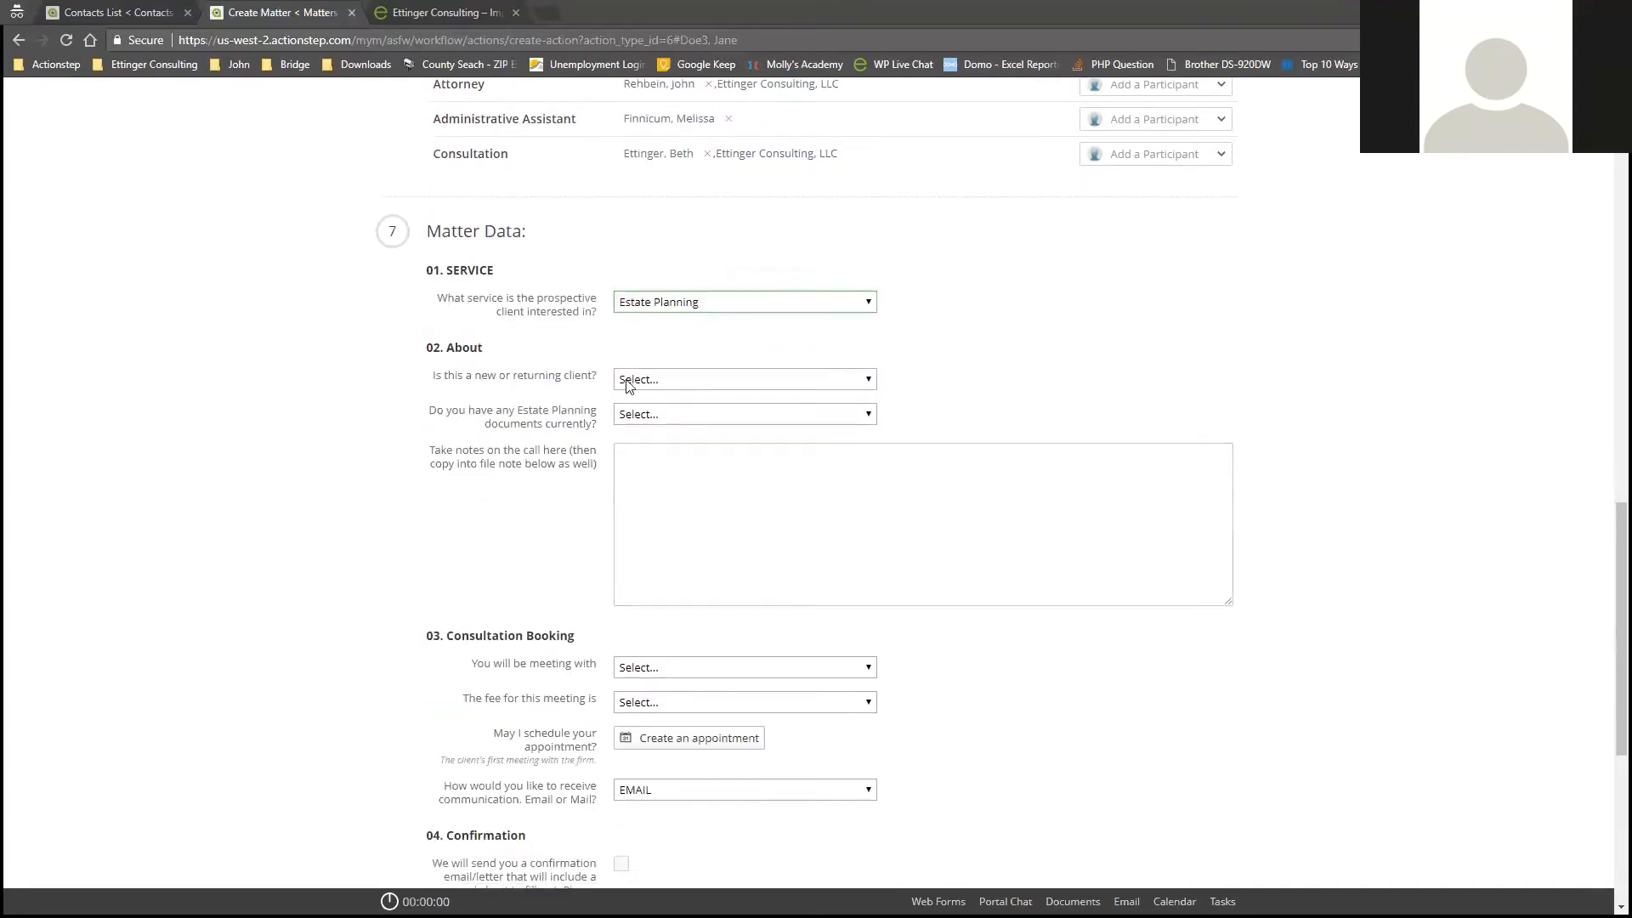
{"action": "left_click", "coordinate": [691, 379]}
{"action": "left_click", "coordinate": [682, 452]}
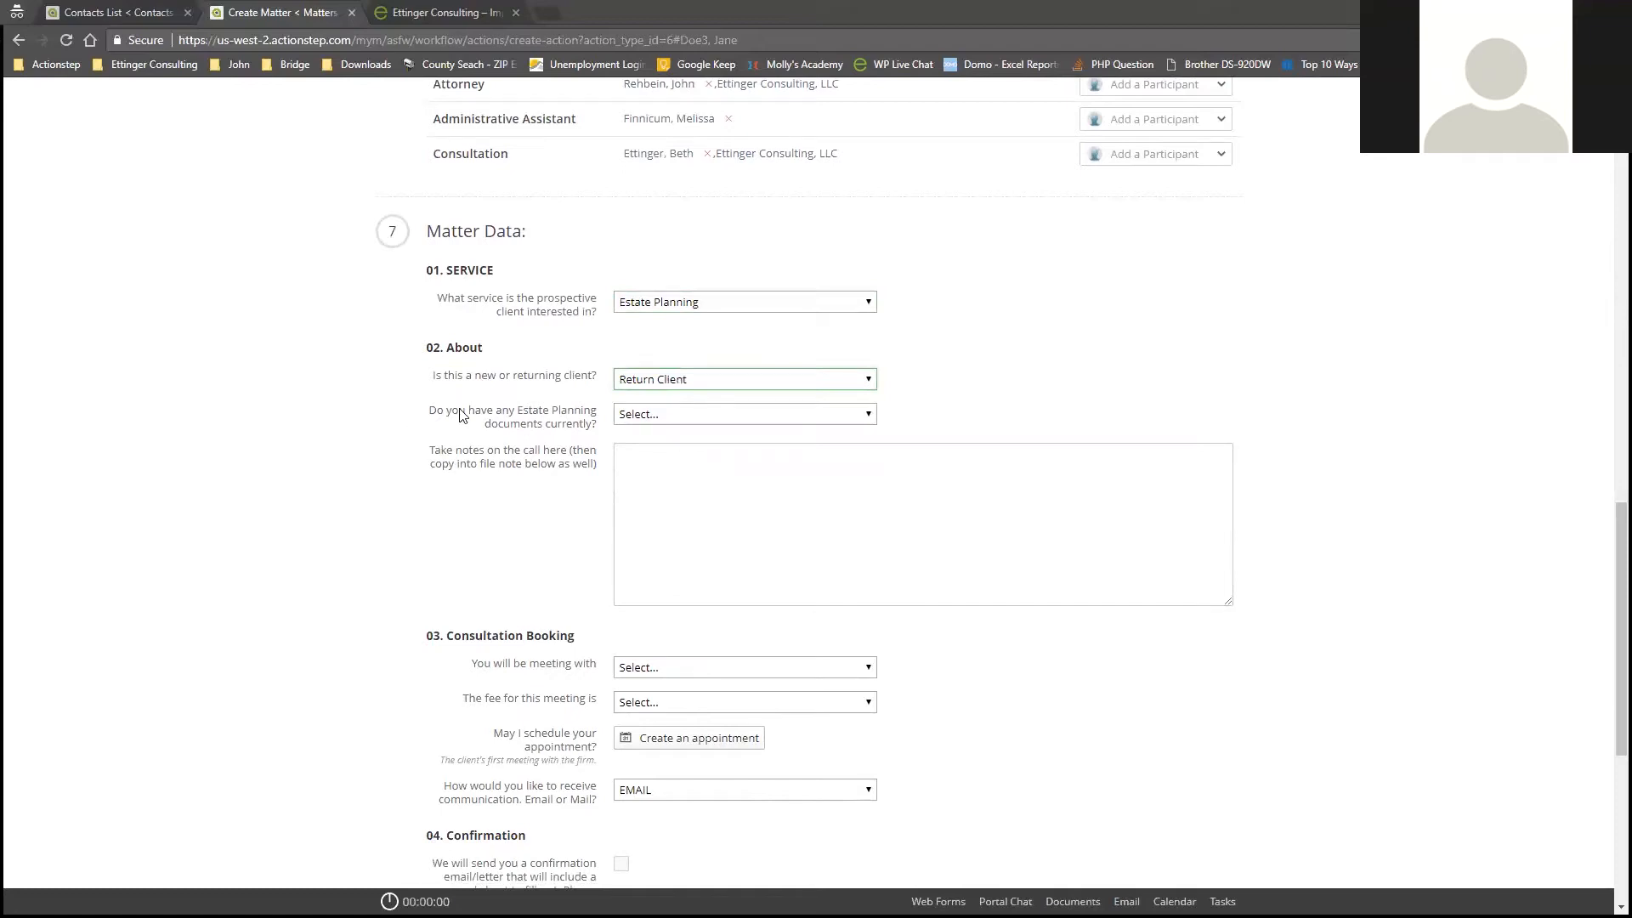
Set the existing estate planning documents to Have a Will and enter the call note "Take notes on the client's story.".
{"action": "left_click", "coordinate": [670, 415]}
{"action": "left_click", "coordinate": [751, 489]}
{"action": "left_click", "coordinate": [719, 491]}
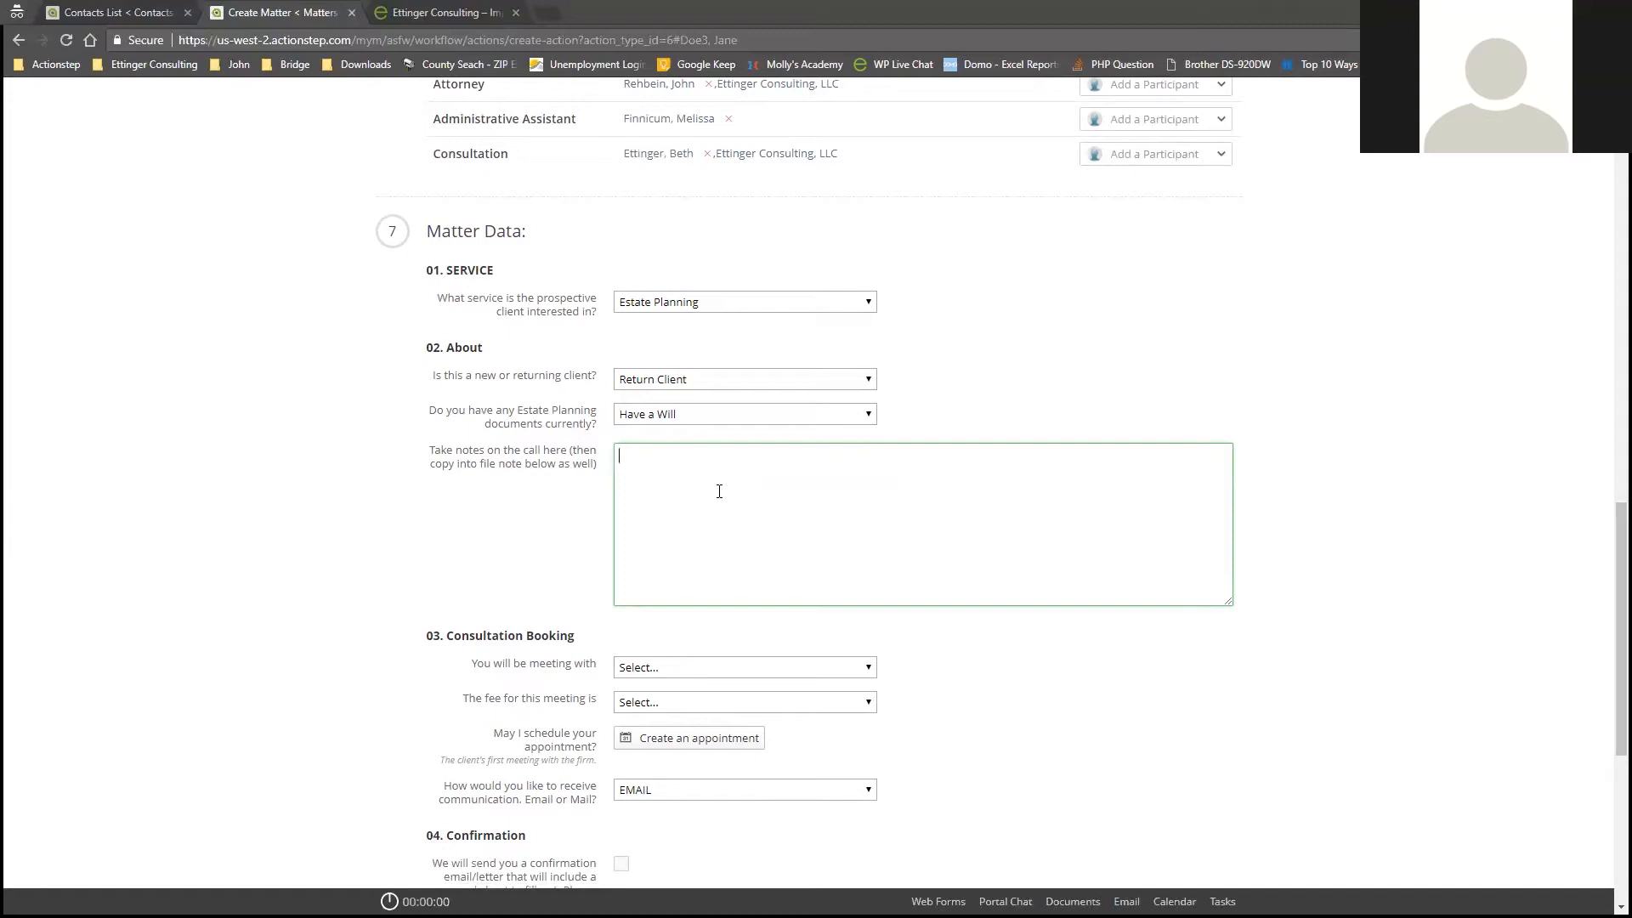
{"action": "type", "text": "Take notes on the client's story"}
In Consultation Booking, select the attorney the client will meet with and set the fee to $150 - Consultation (Returning Client).
{"action": "scroll", "coordinate": [759, 677], "scroll_direction": "down", "scroll_amount": 1}
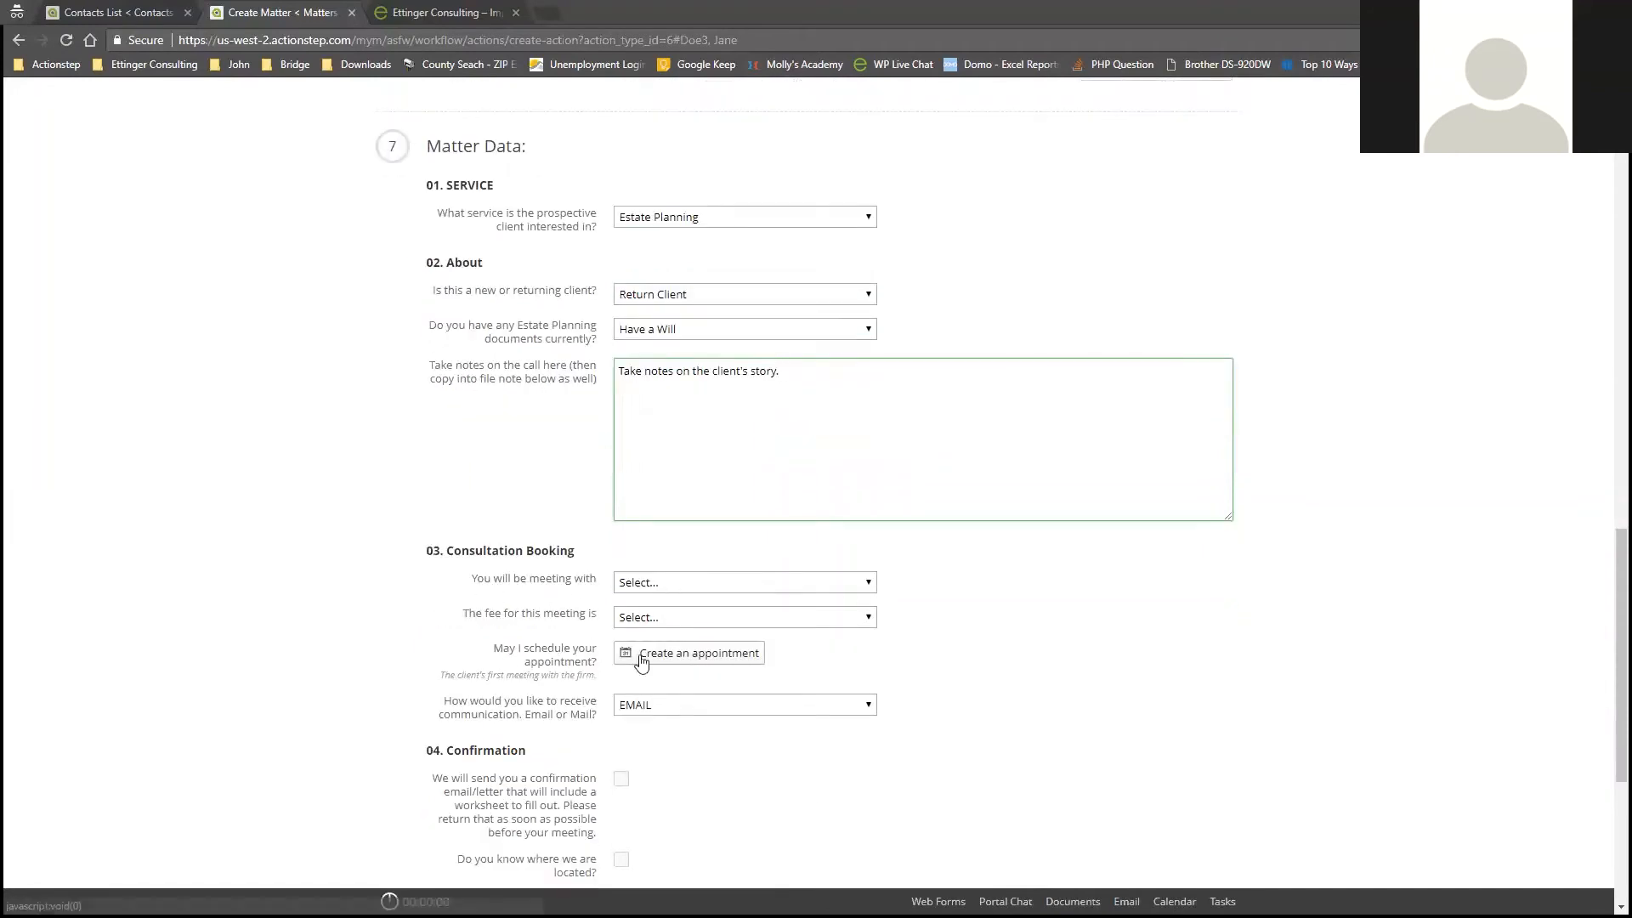
{"action": "left_click", "coordinate": [652, 582]}
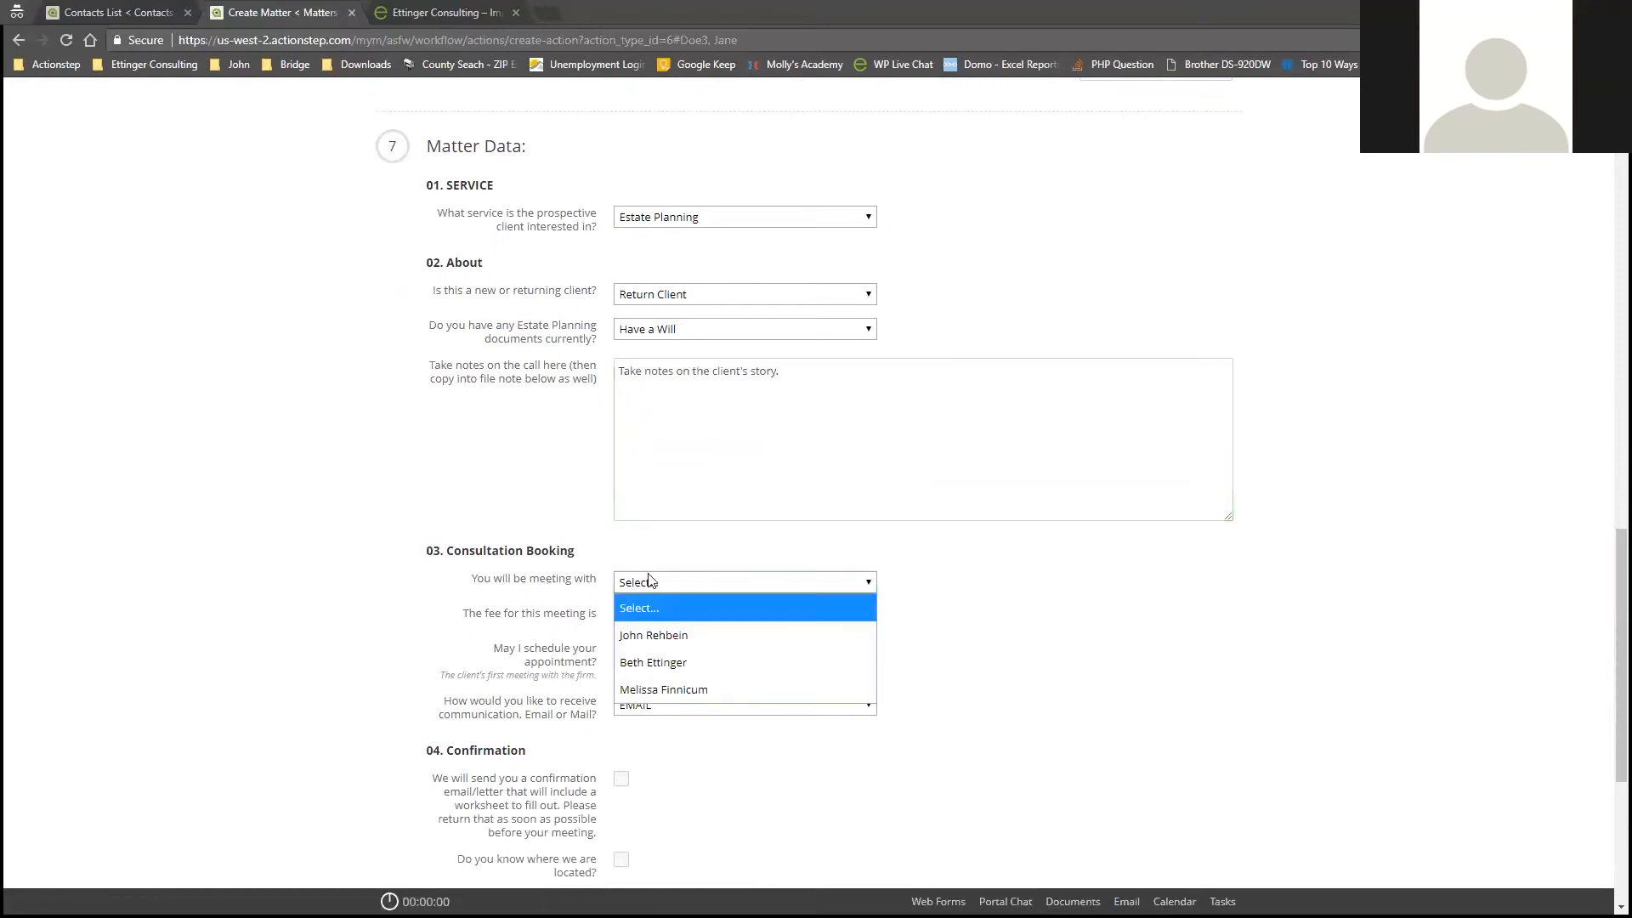
{"action": "left_click", "coordinate": [684, 639]}
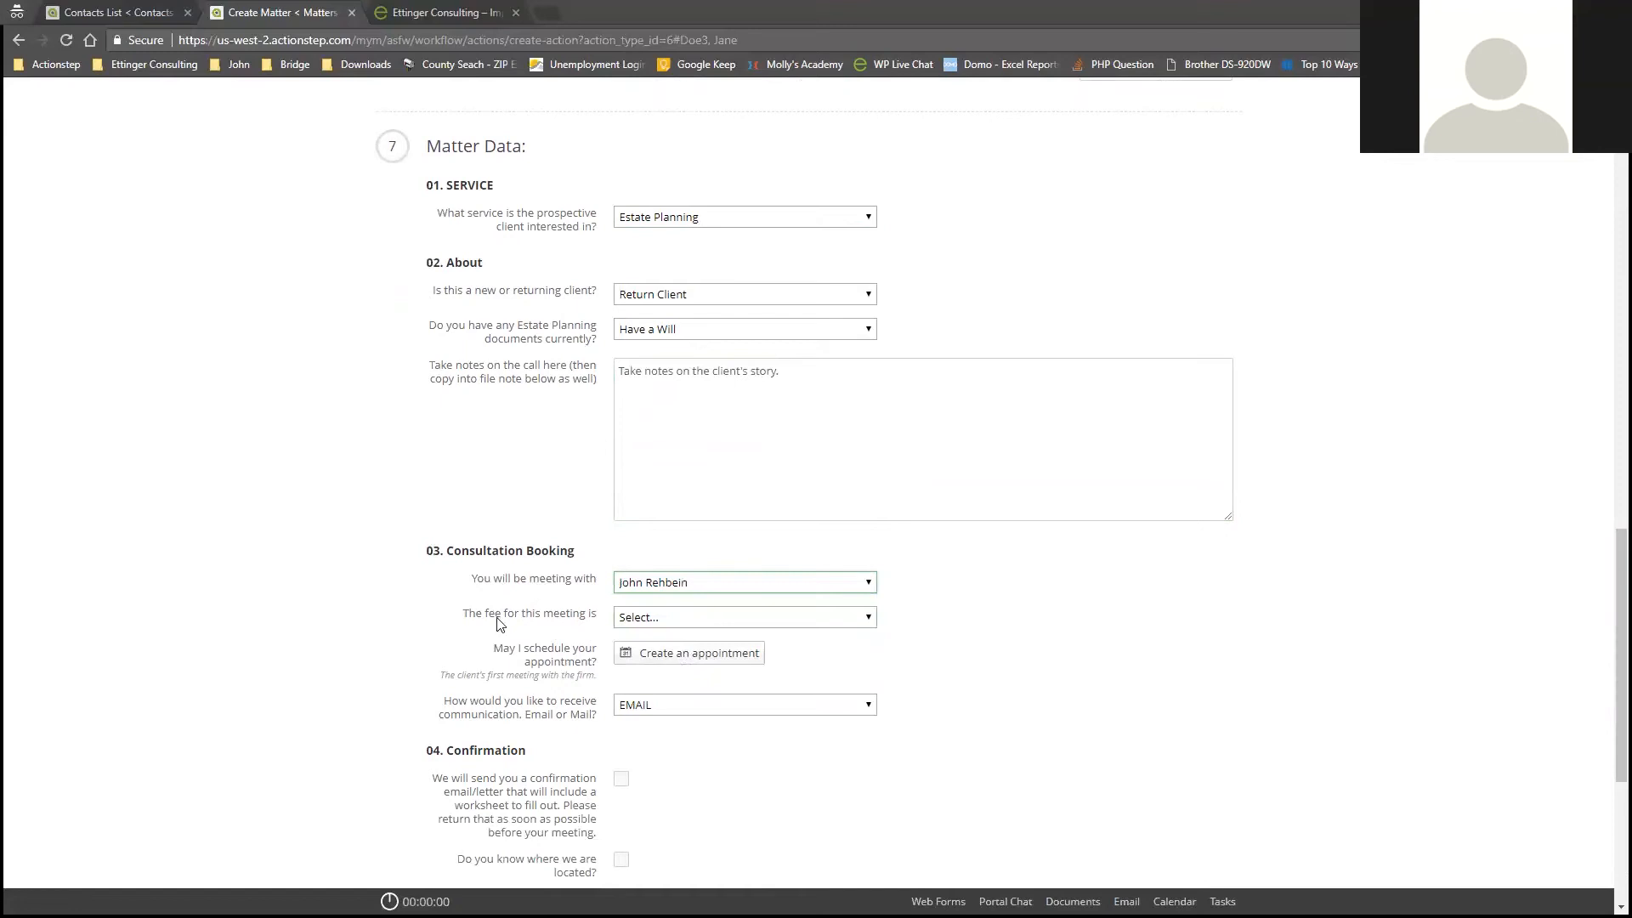
{"action": "left_click", "coordinate": [643, 619]}
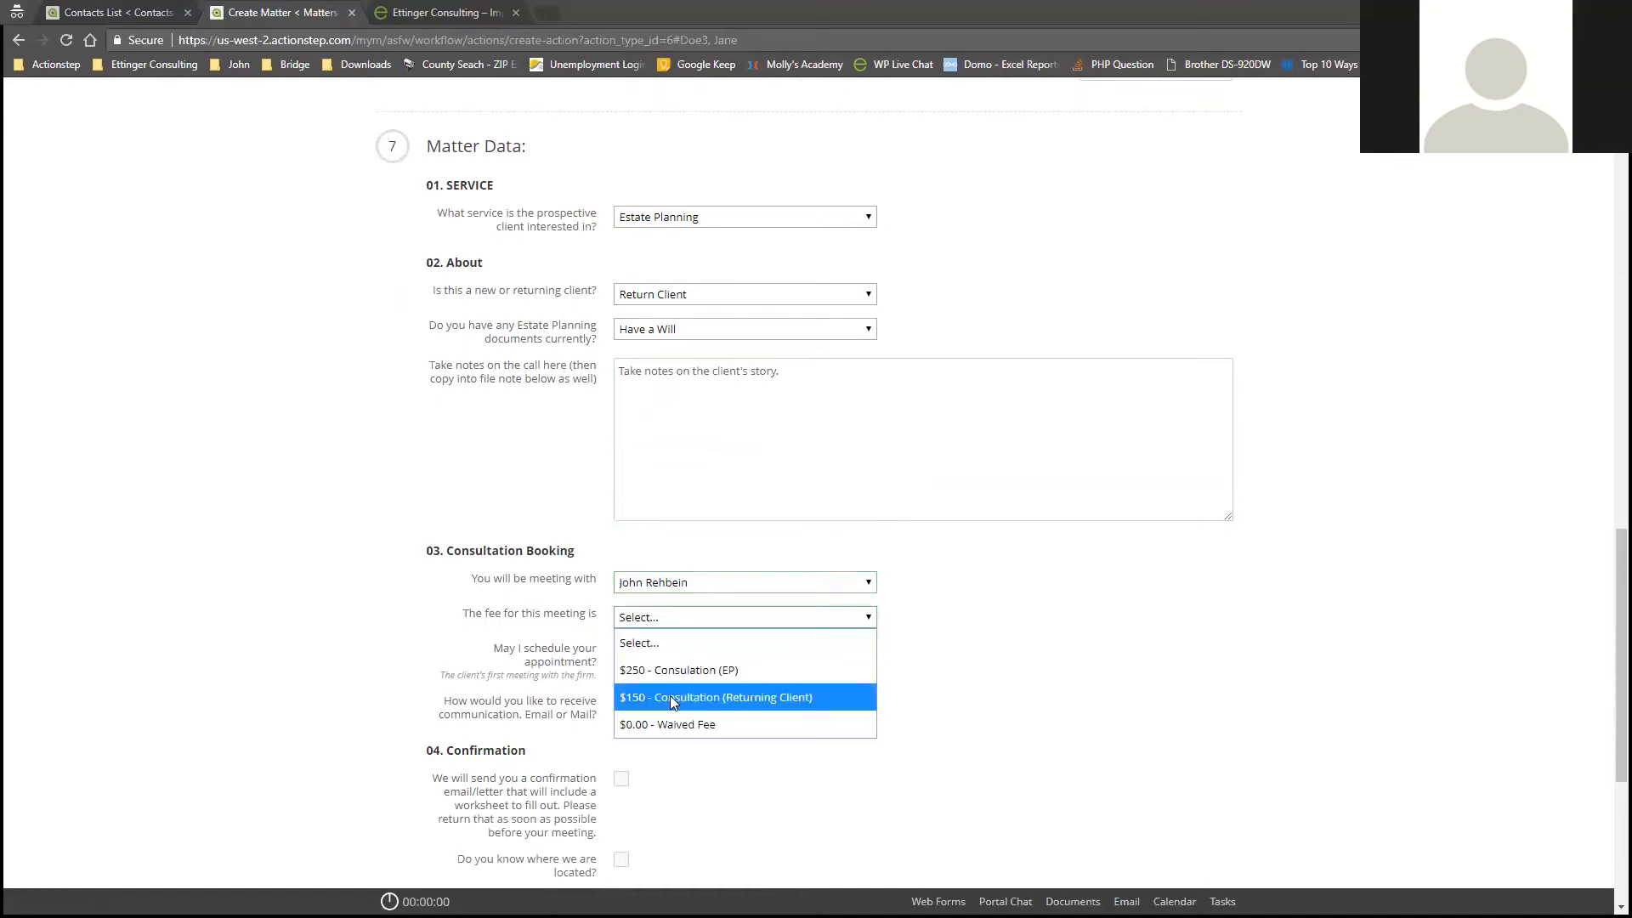
{"action": "left_click", "coordinate": [750, 697]}
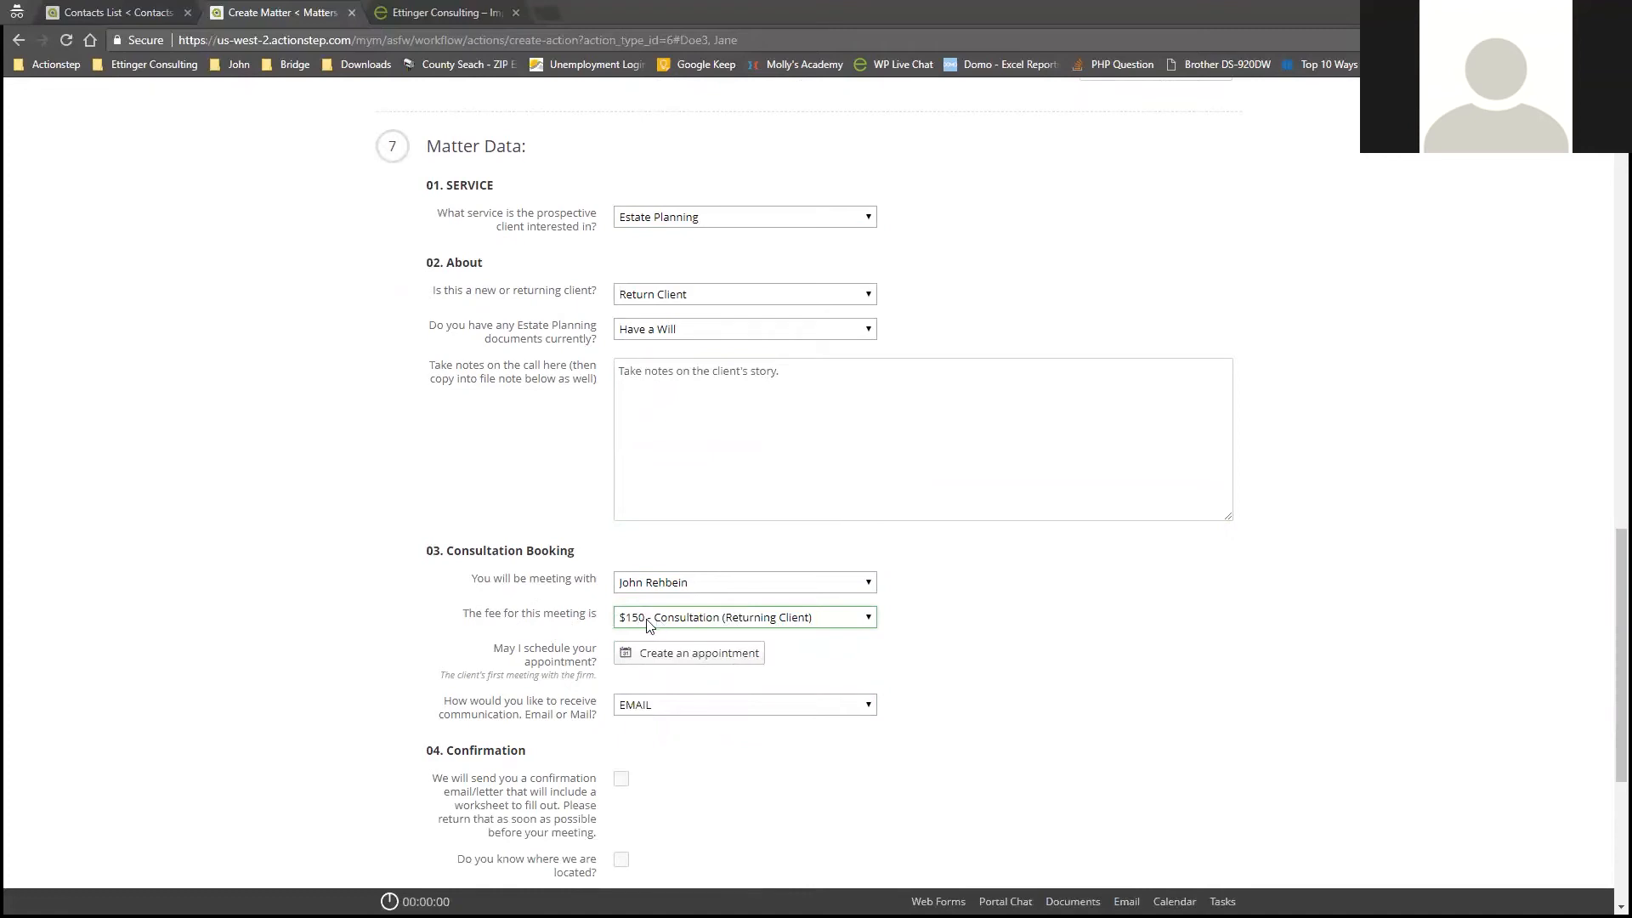
Start the client's appointment, title it "C" plus the client's name, and make it a timed event from 1:00pm to 2:00pm.
{"action": "left_click", "coordinate": [665, 658]}
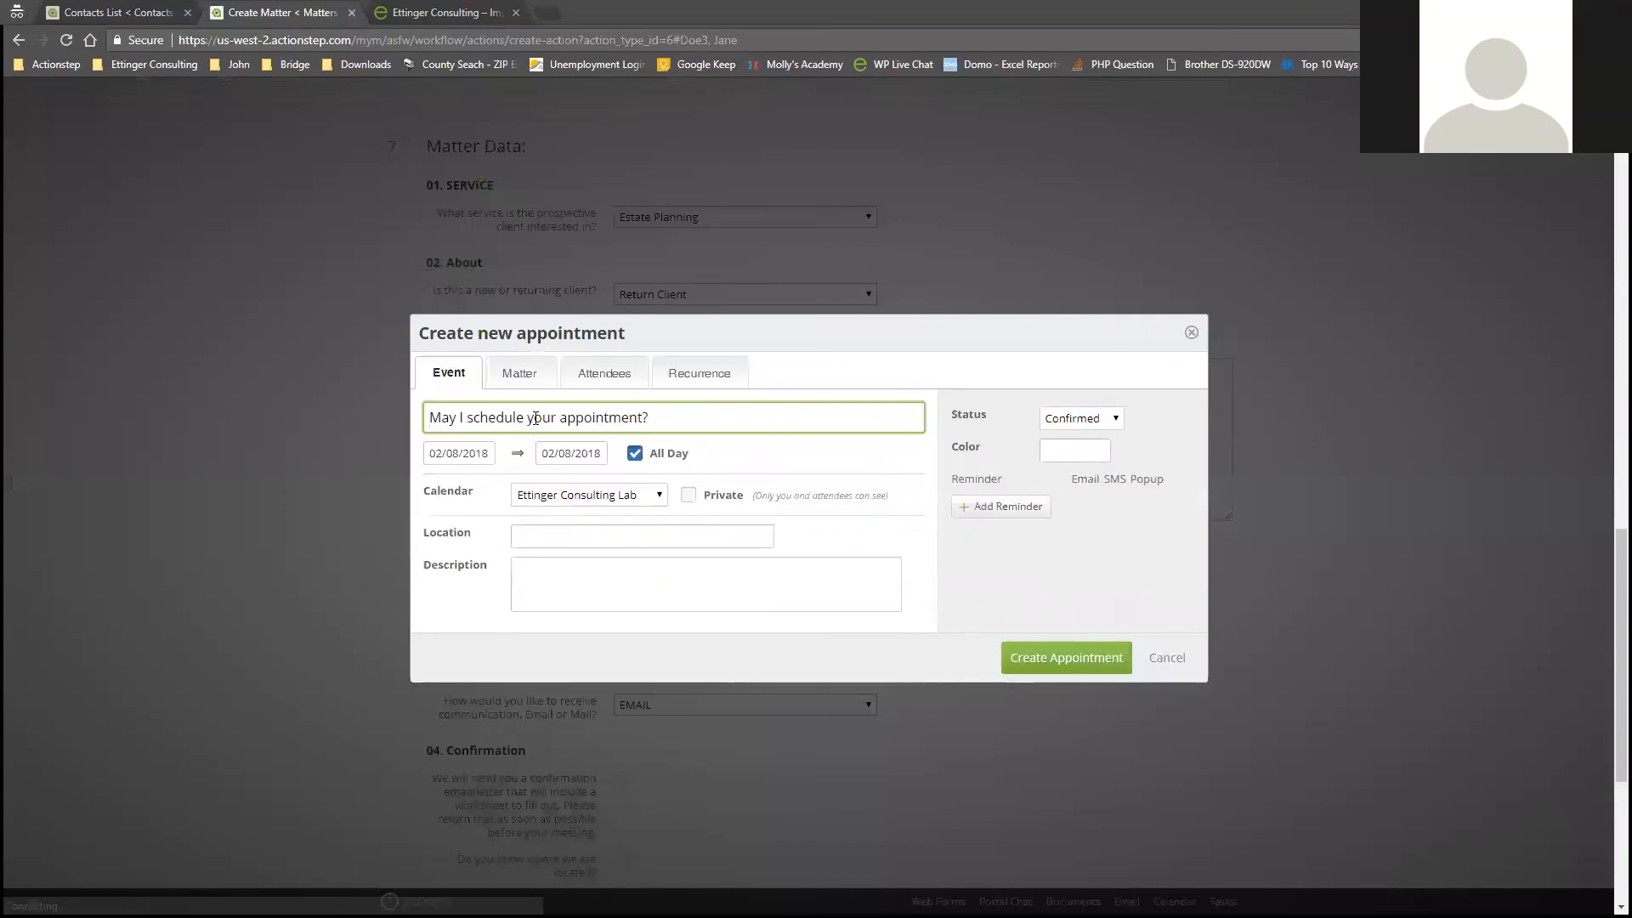
{"action": "triple_click", "coordinate": [536, 416]}
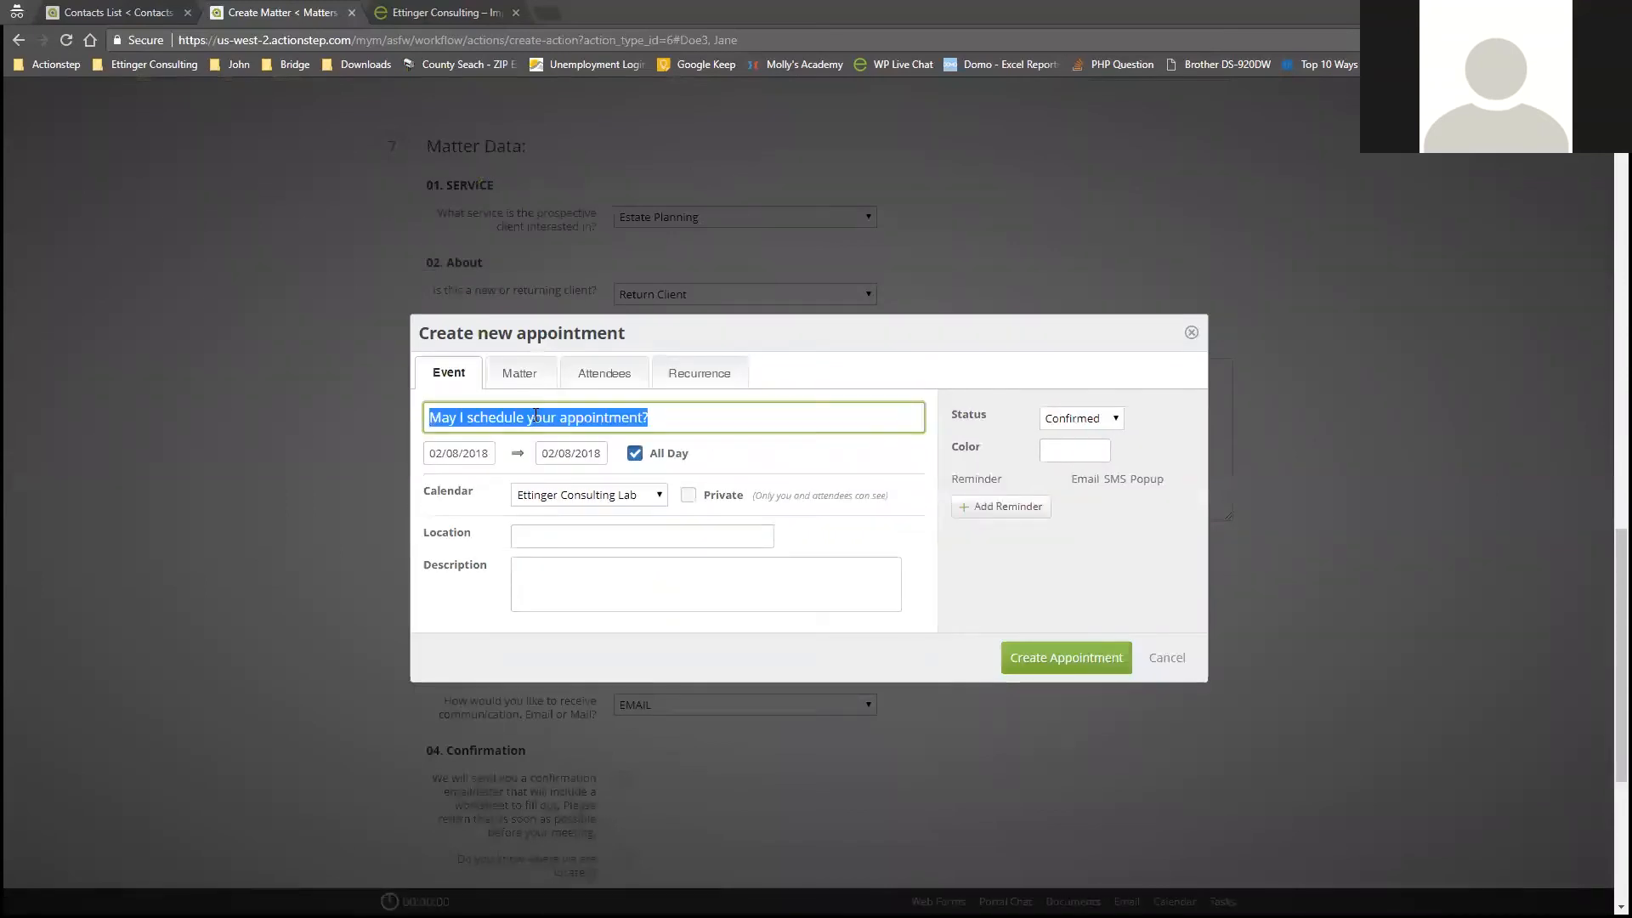
{"action": "type", "text": "C Doe, Jane"}
{"action": "left_click", "coordinate": [635, 453]}
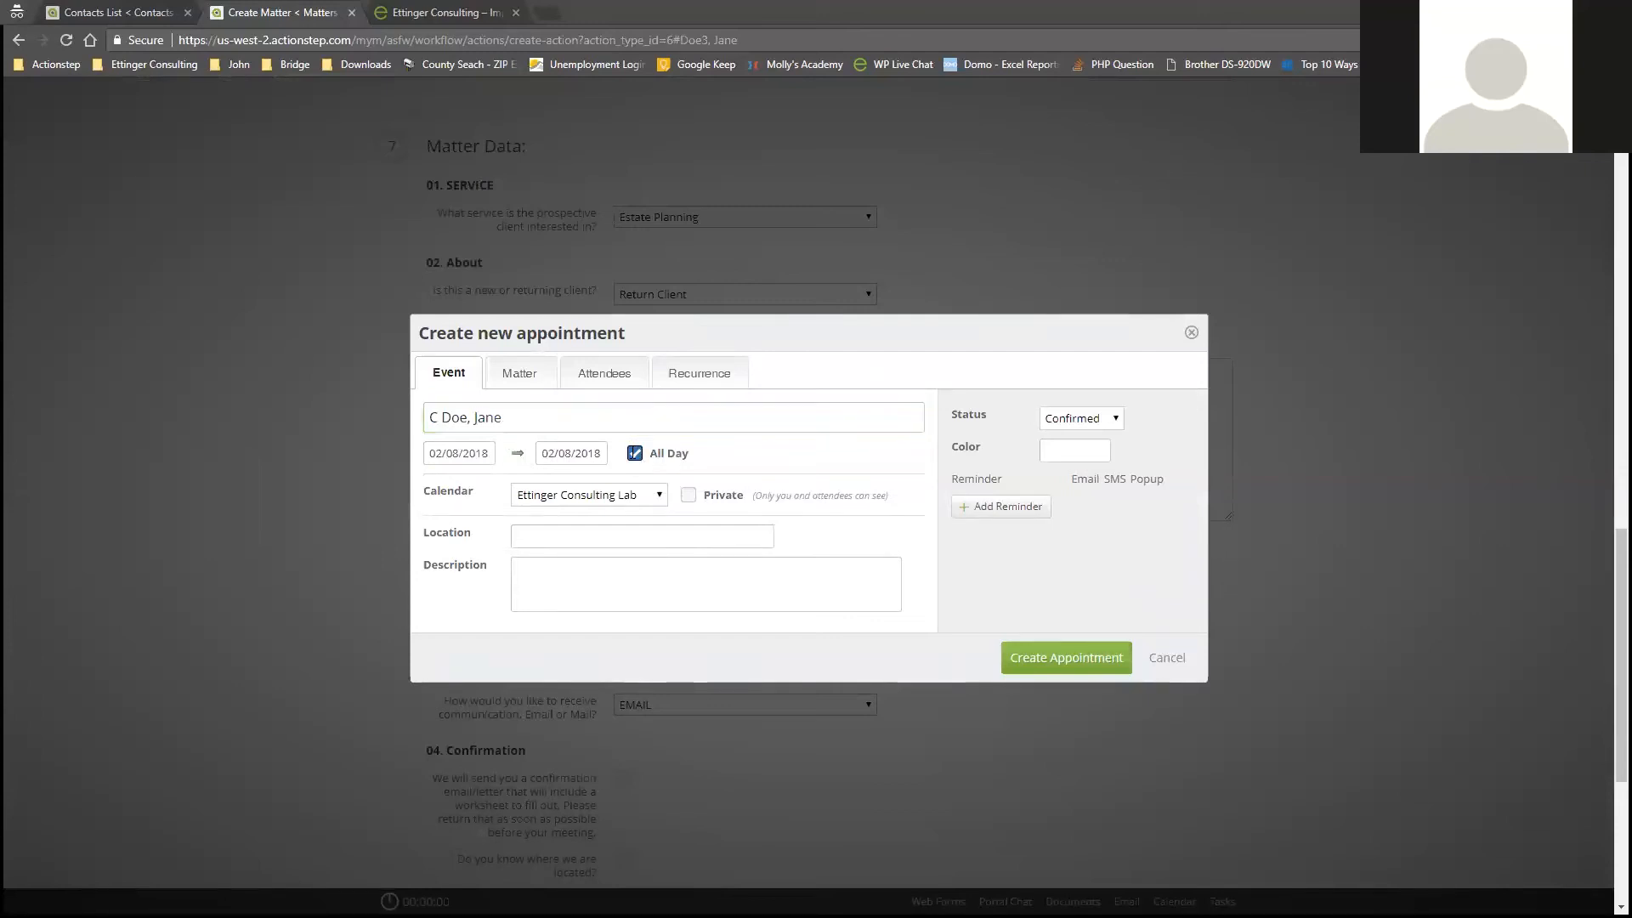
{"action": "left_click_drag", "start_coordinate": [548, 453], "coordinate": [457, 443]}
{"action": "type", "text": "1pm"}
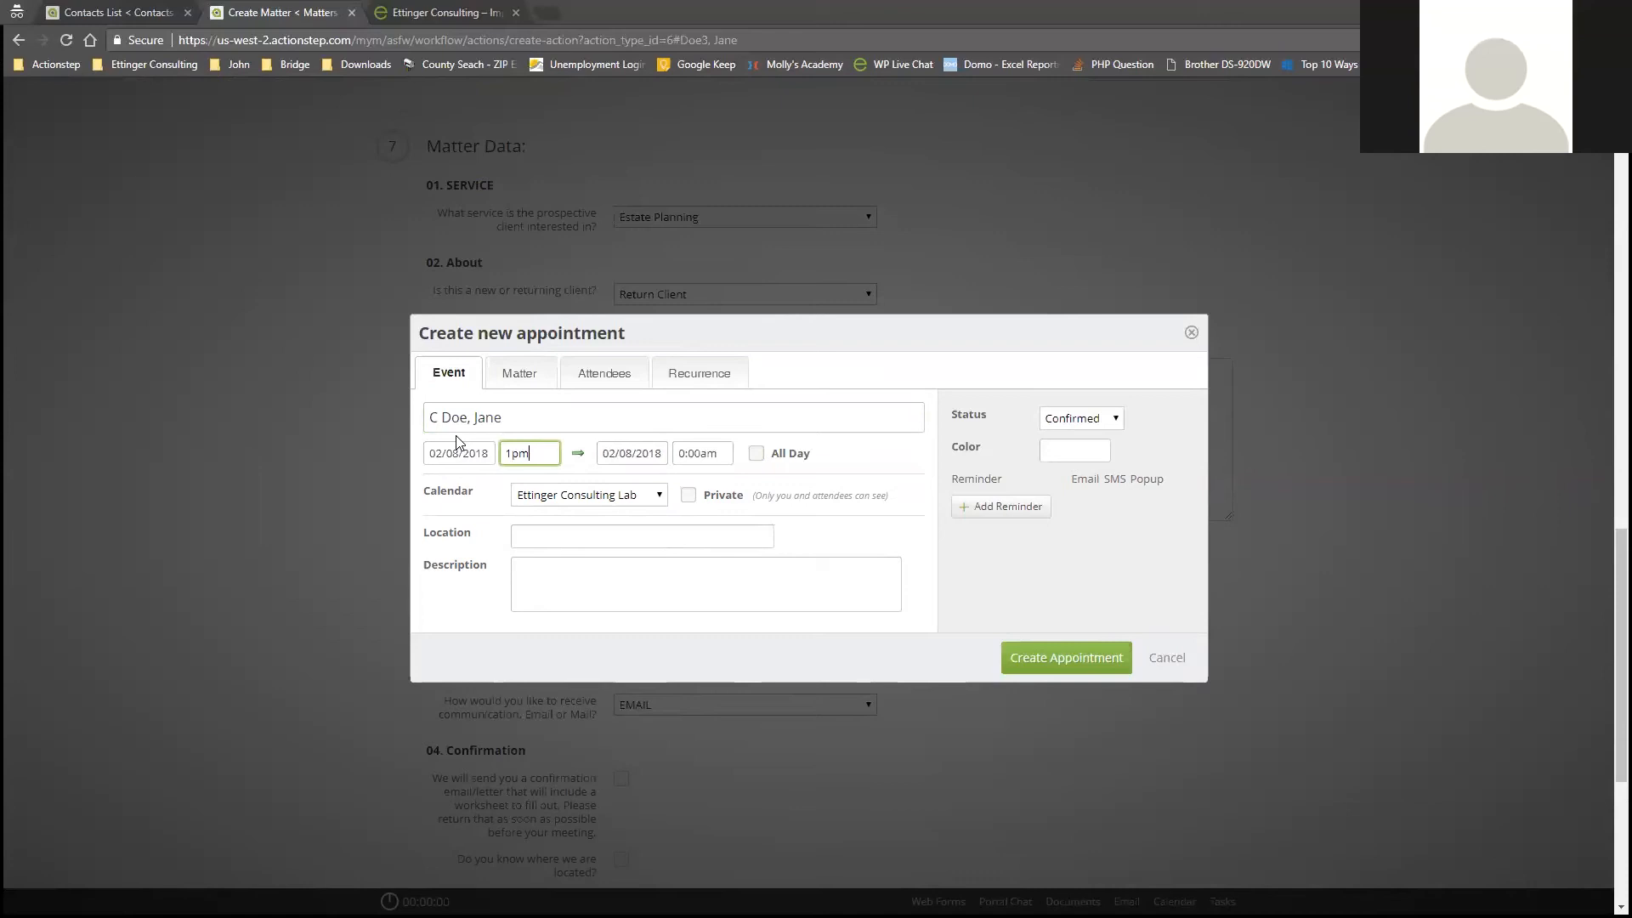
{"action": "key", "text": "Tab"}
{"action": "key", "text": "Tab"}
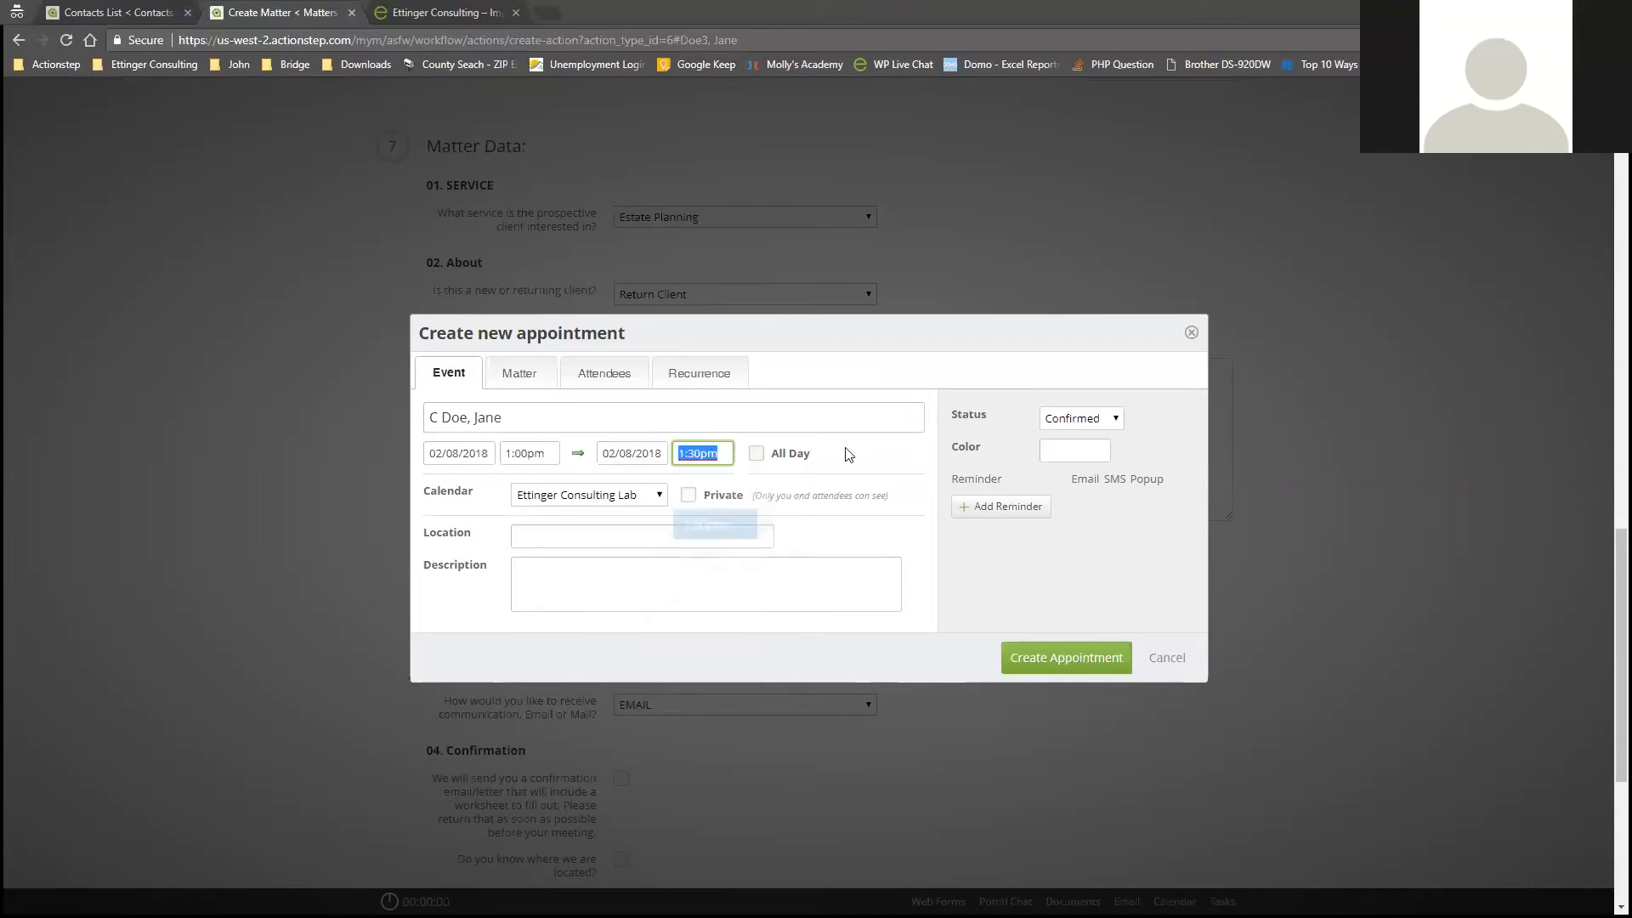
{"action": "type", "text": "2:00pm"}
{"action": "key", "text": "Tab"}
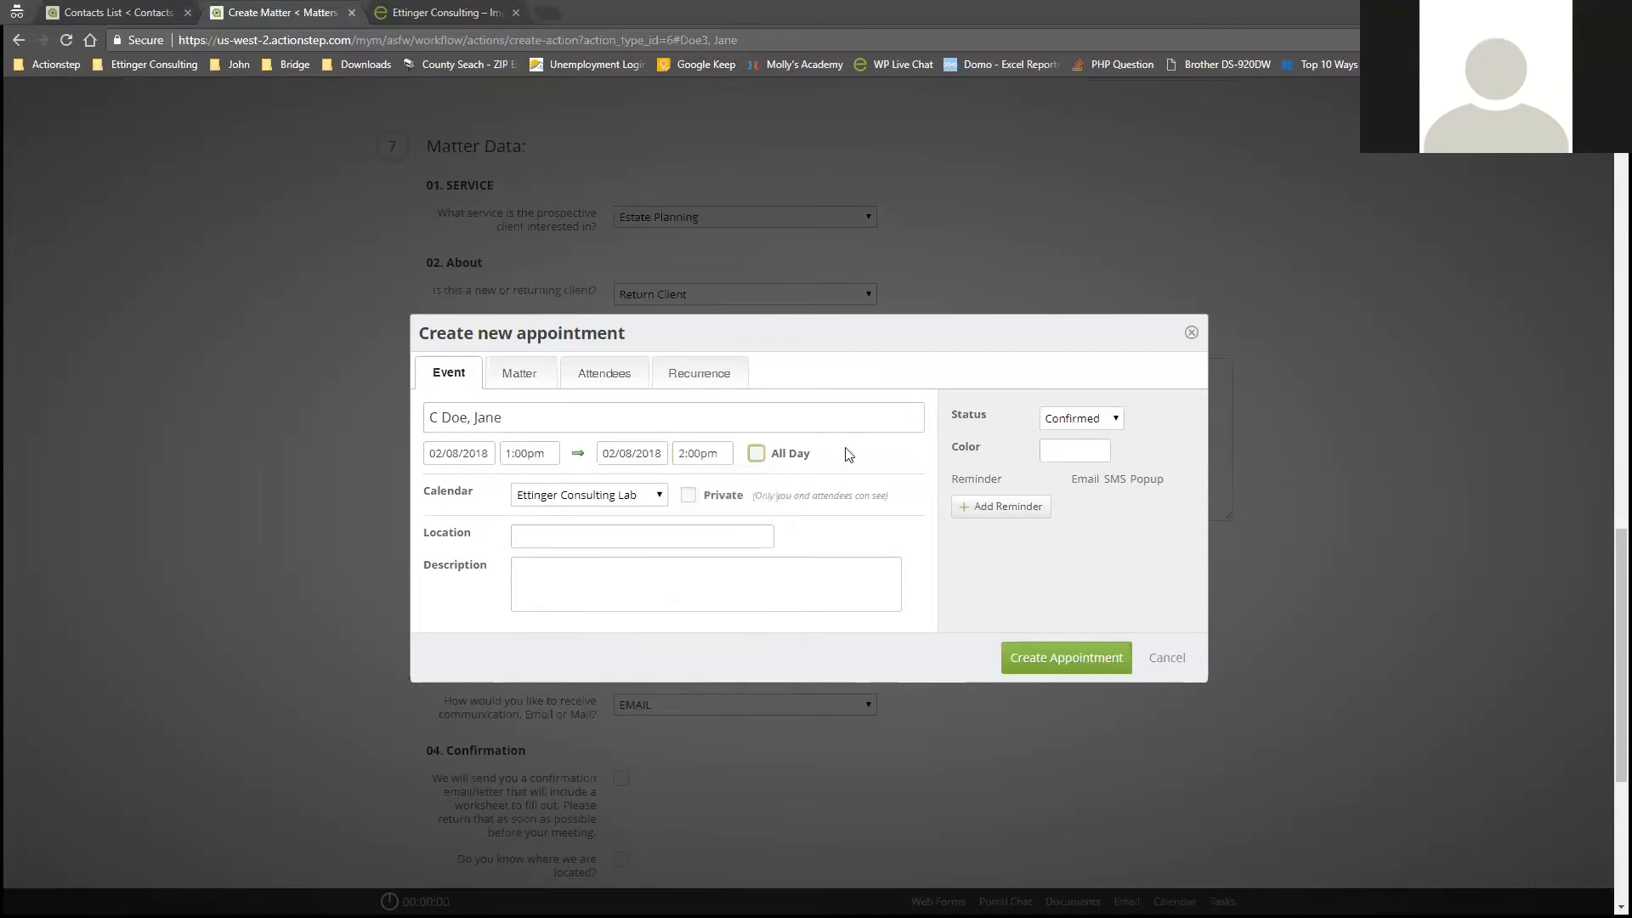
Give the appointment the Theme07 color, keep the Ettinger Consulting Lab calendar, and create the appointment.
{"action": "left_click", "coordinate": [579, 501]}
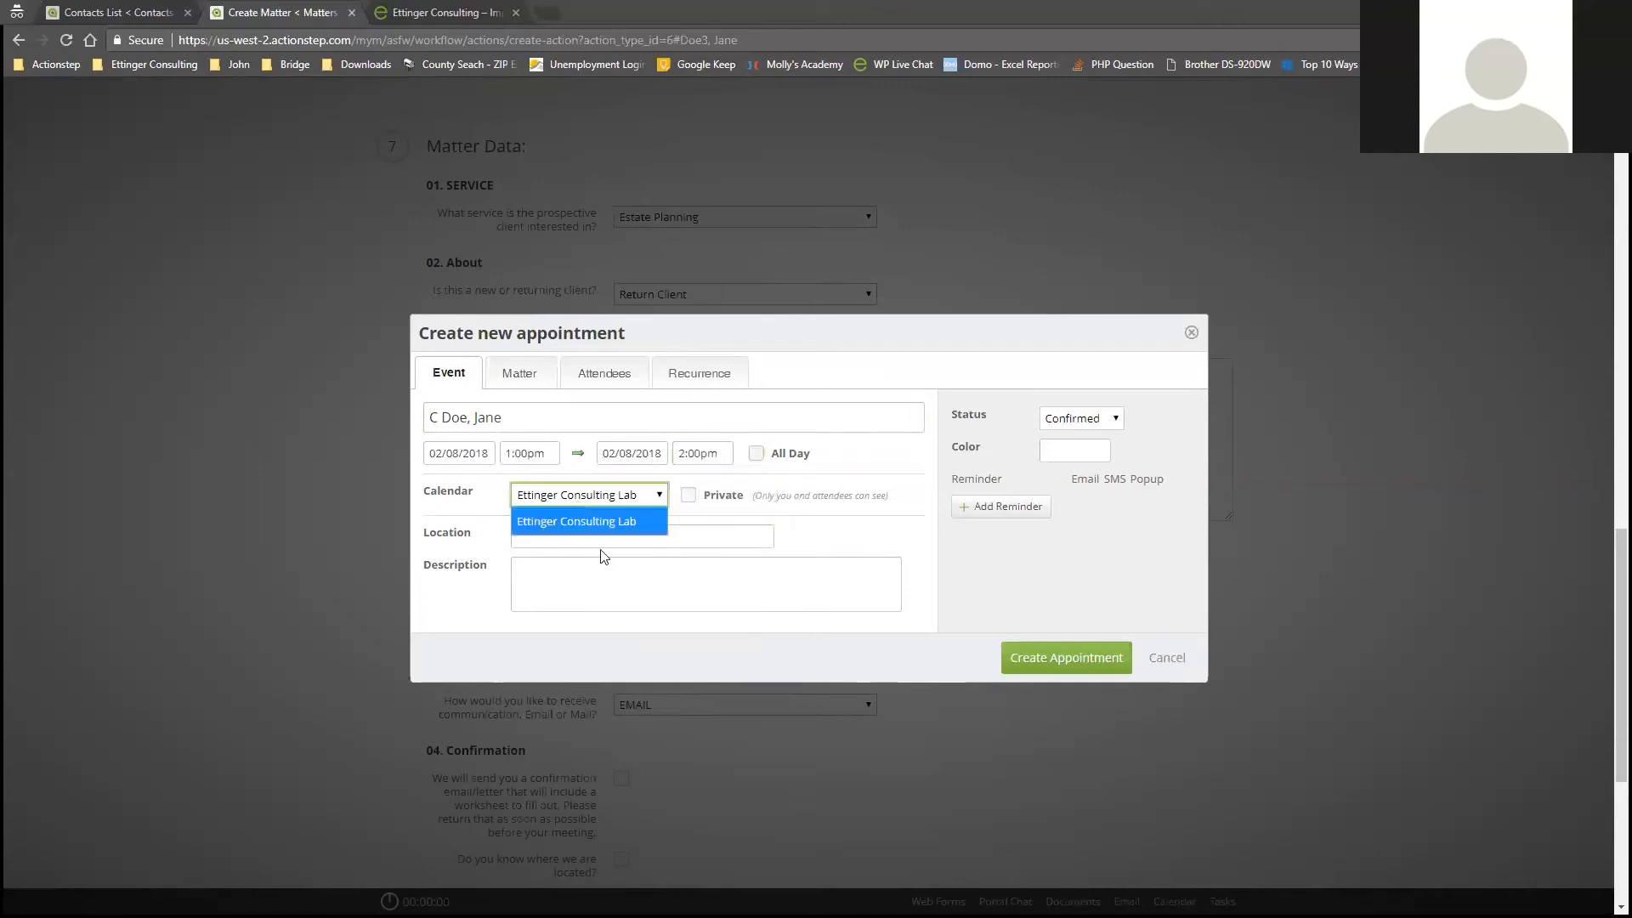
{"action": "left_click", "coordinate": [1075, 450]}
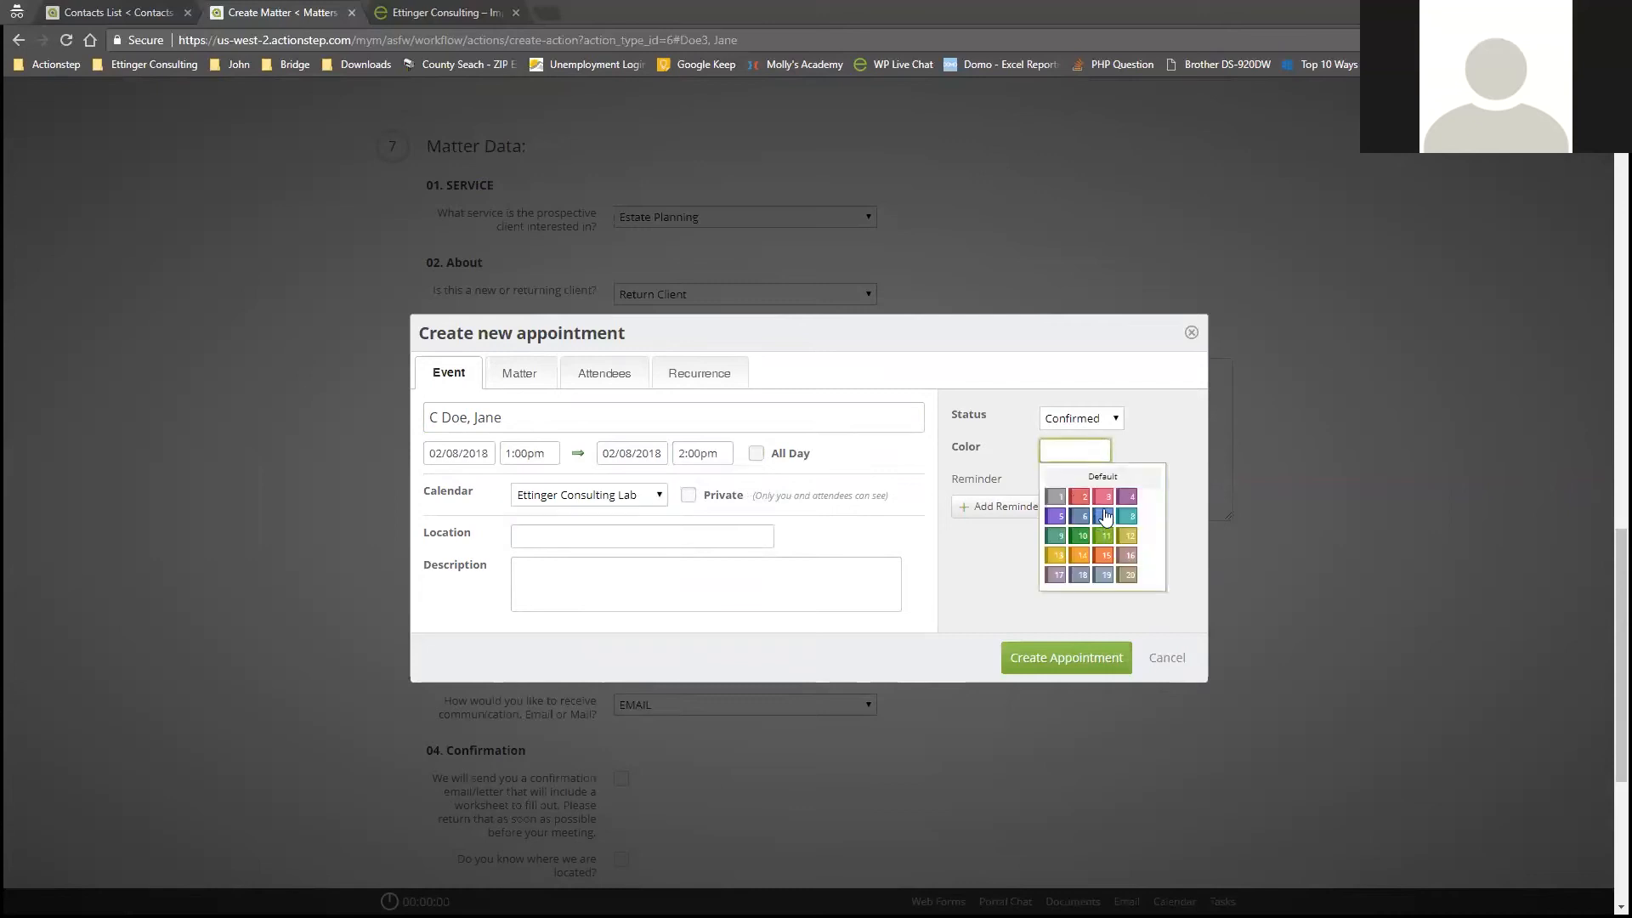
{"action": "left_click", "coordinate": [1105, 521]}
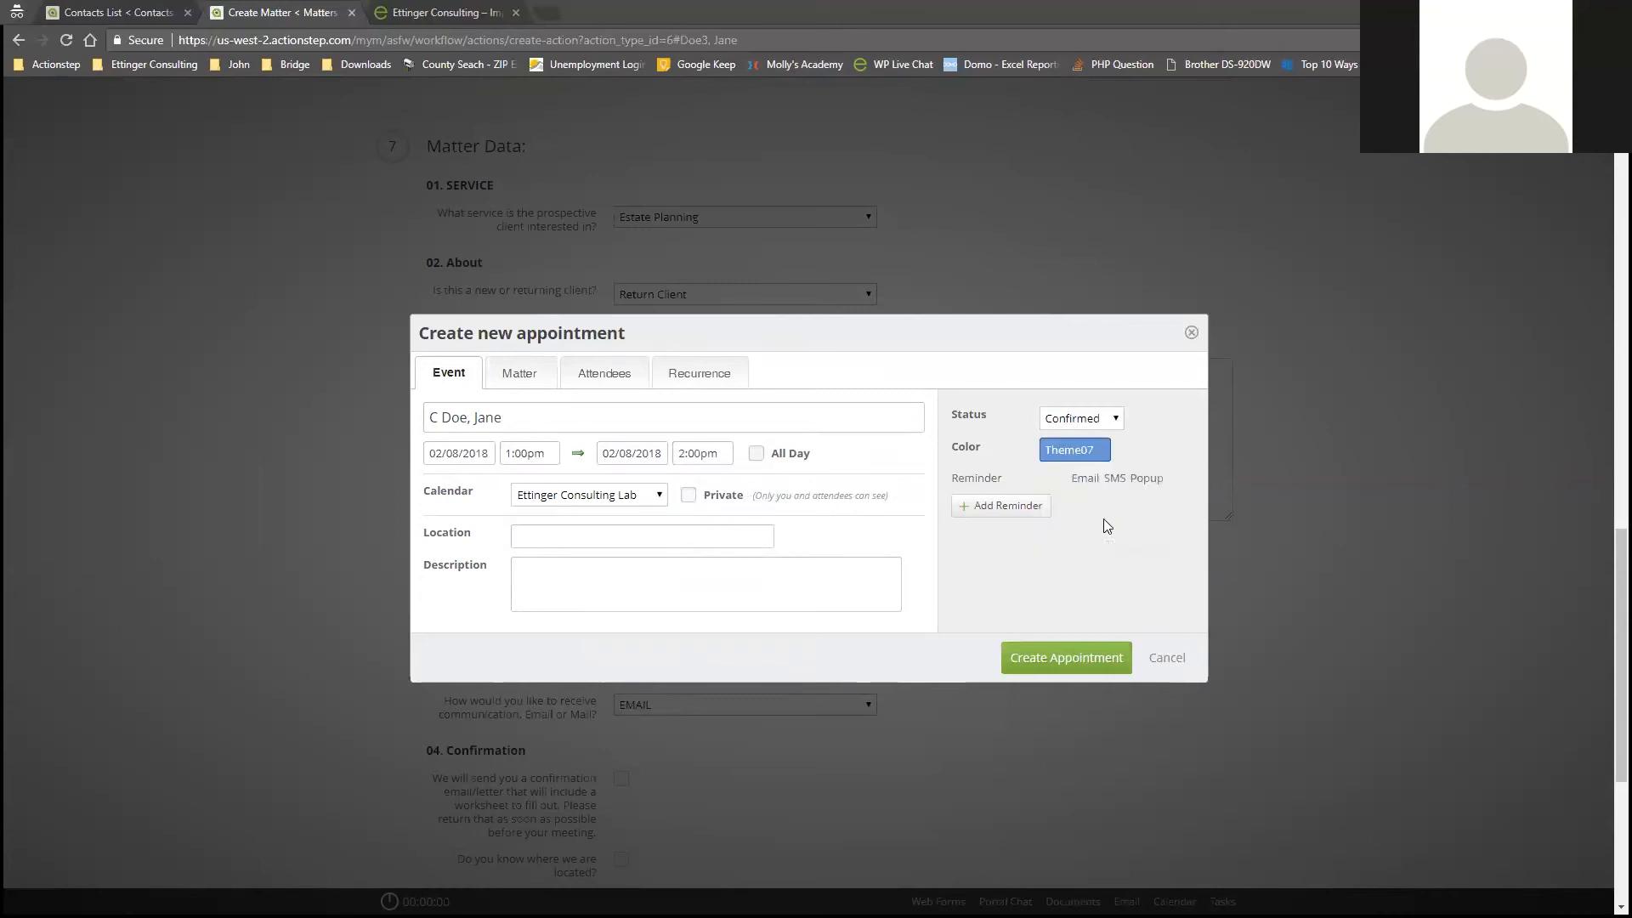
{"action": "left_click", "coordinate": [524, 376]}
{"action": "left_click", "coordinate": [585, 411]}
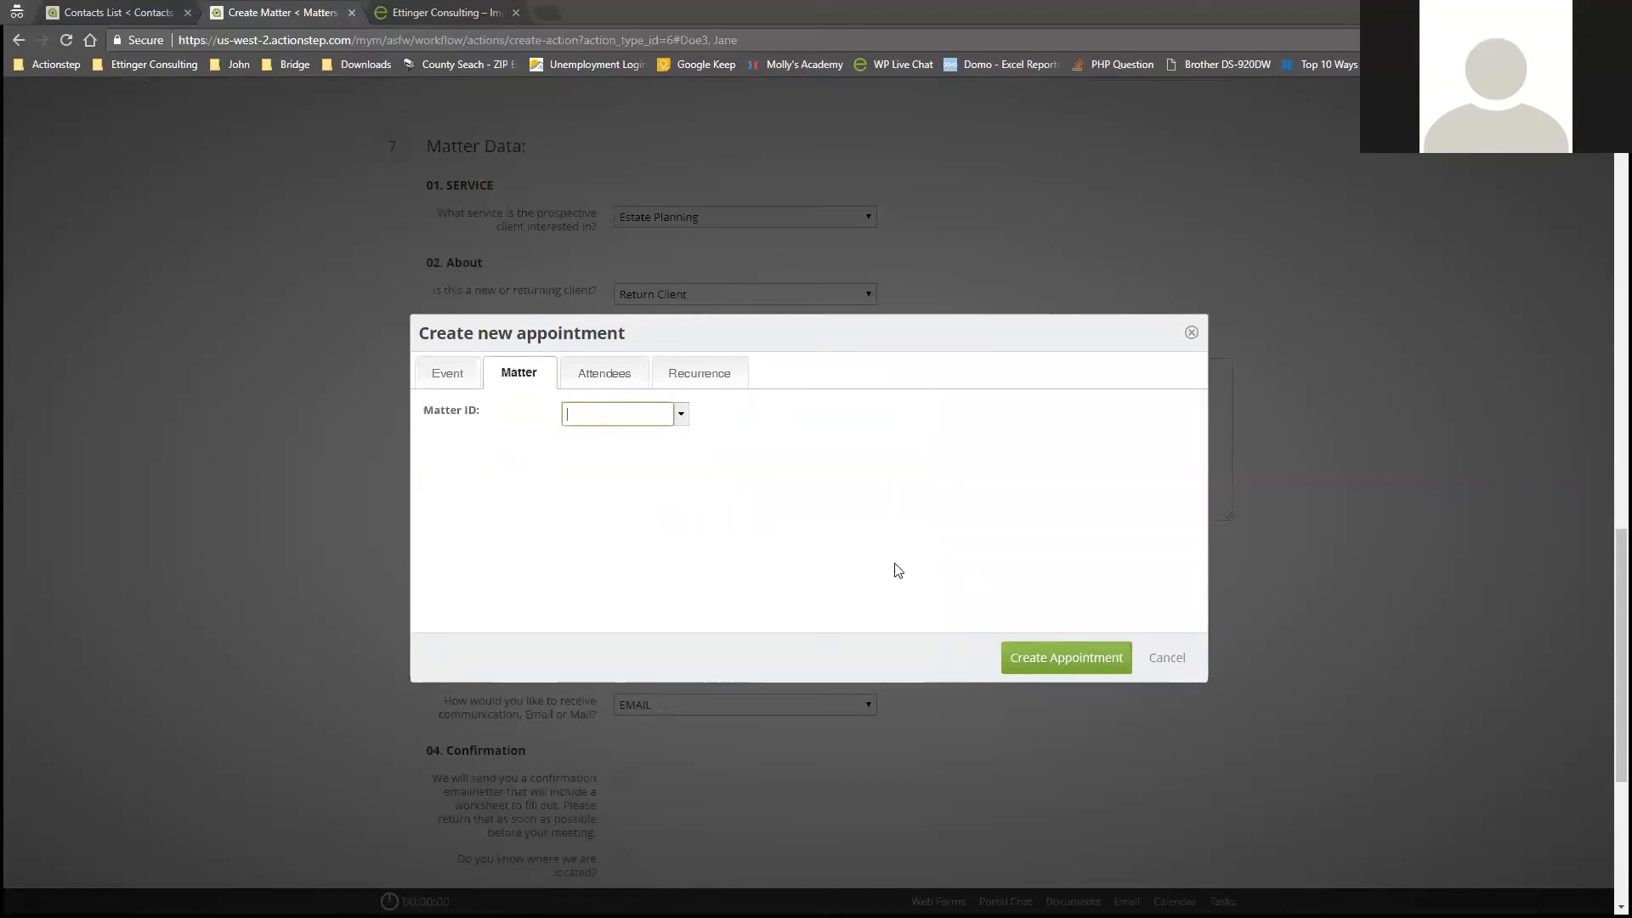
{"action": "left_click", "coordinate": [452, 380]}
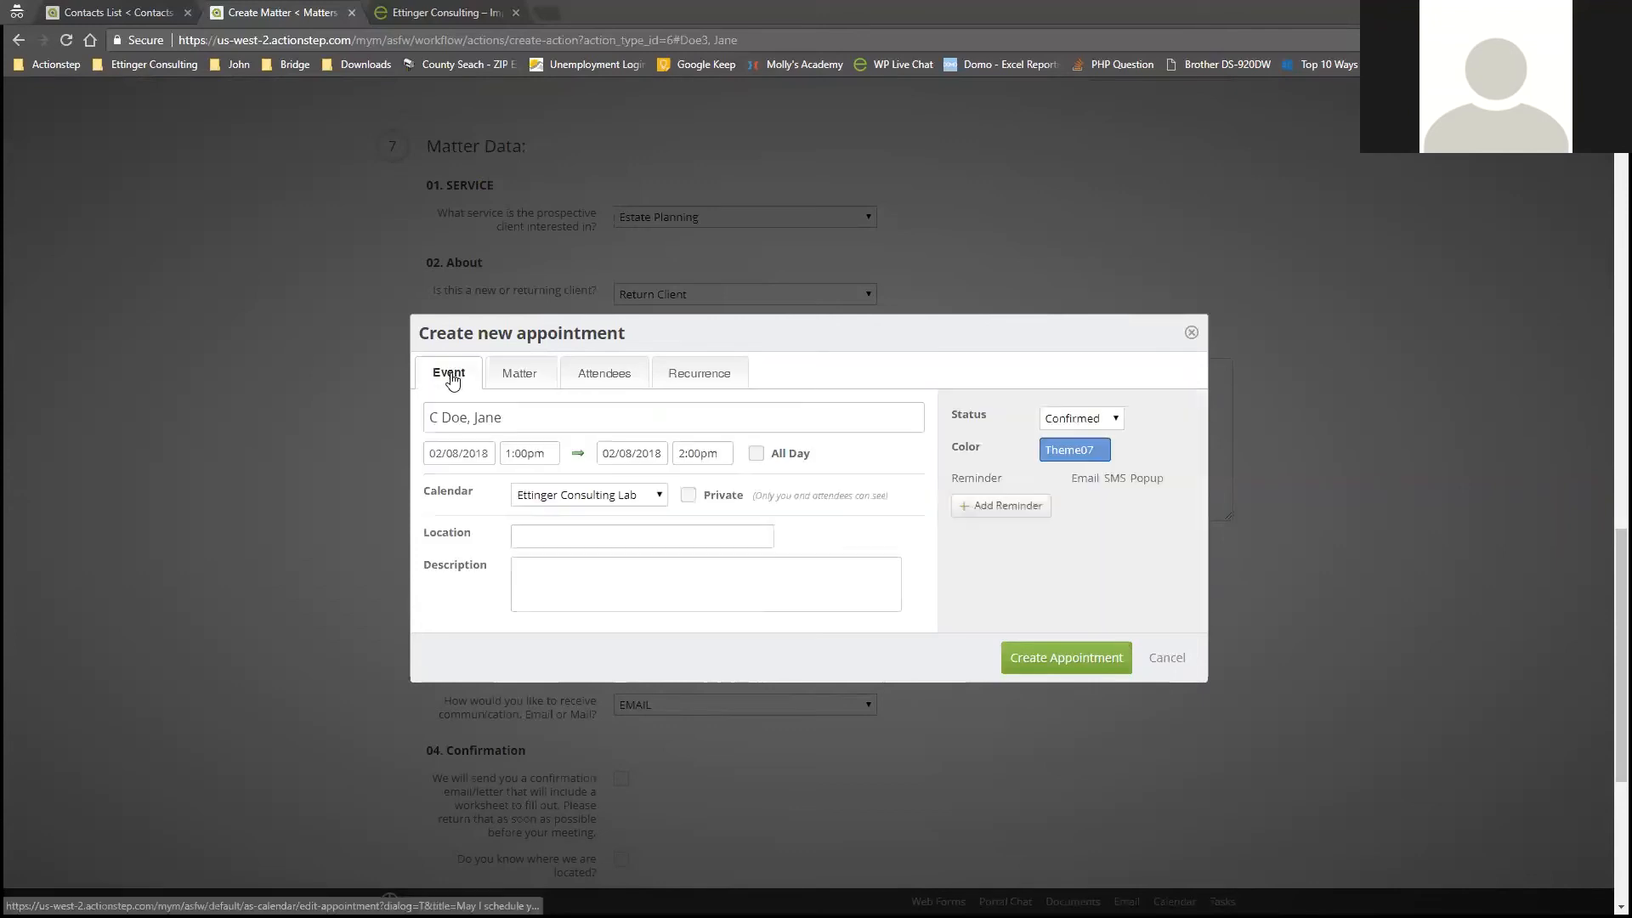
{"action": "left_click", "coordinate": [1102, 657]}
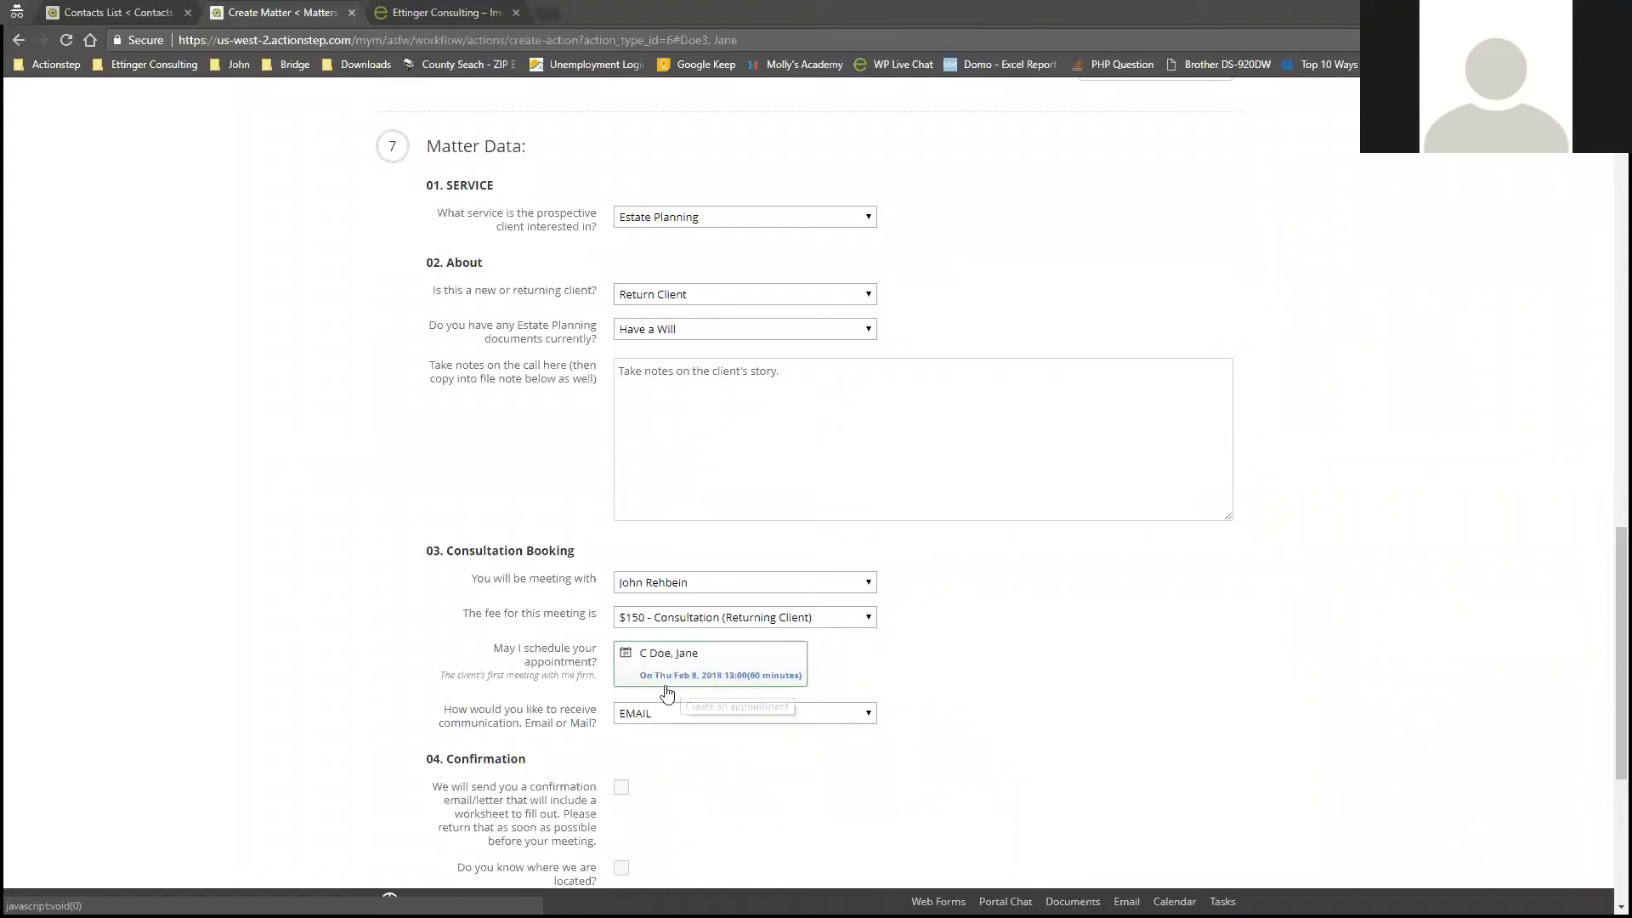
Keep EMAIL as the client's preferred way to receive communication.
{"action": "scroll", "coordinate": [507, 804], "scroll_direction": "down", "scroll_amount": 1}
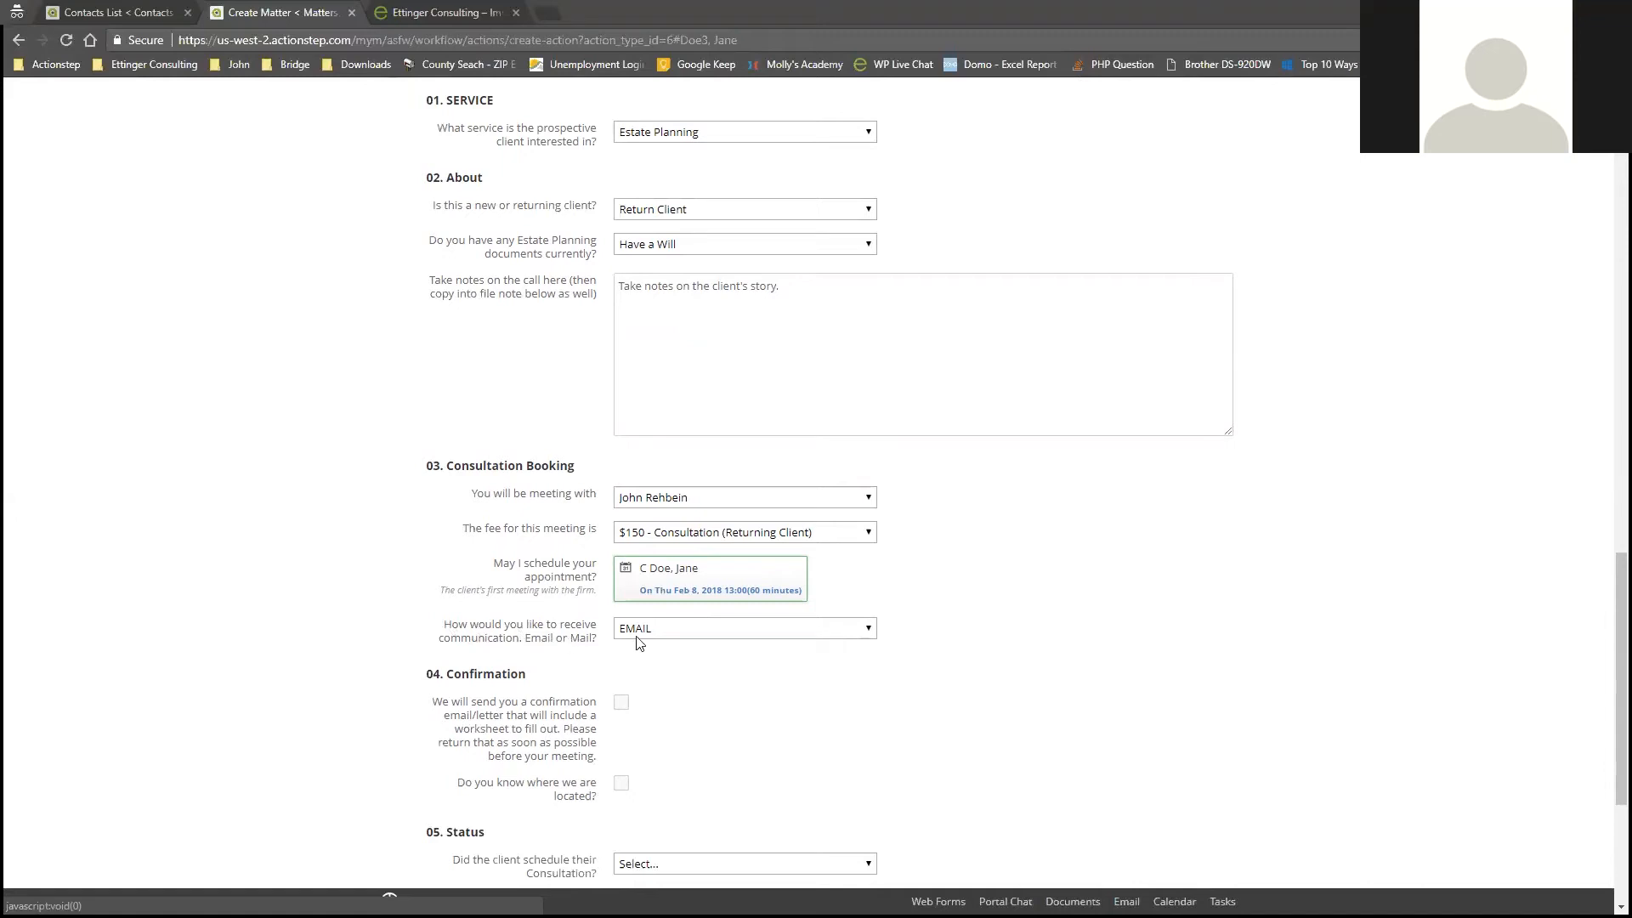
{"action": "left_click", "coordinate": [665, 638]}
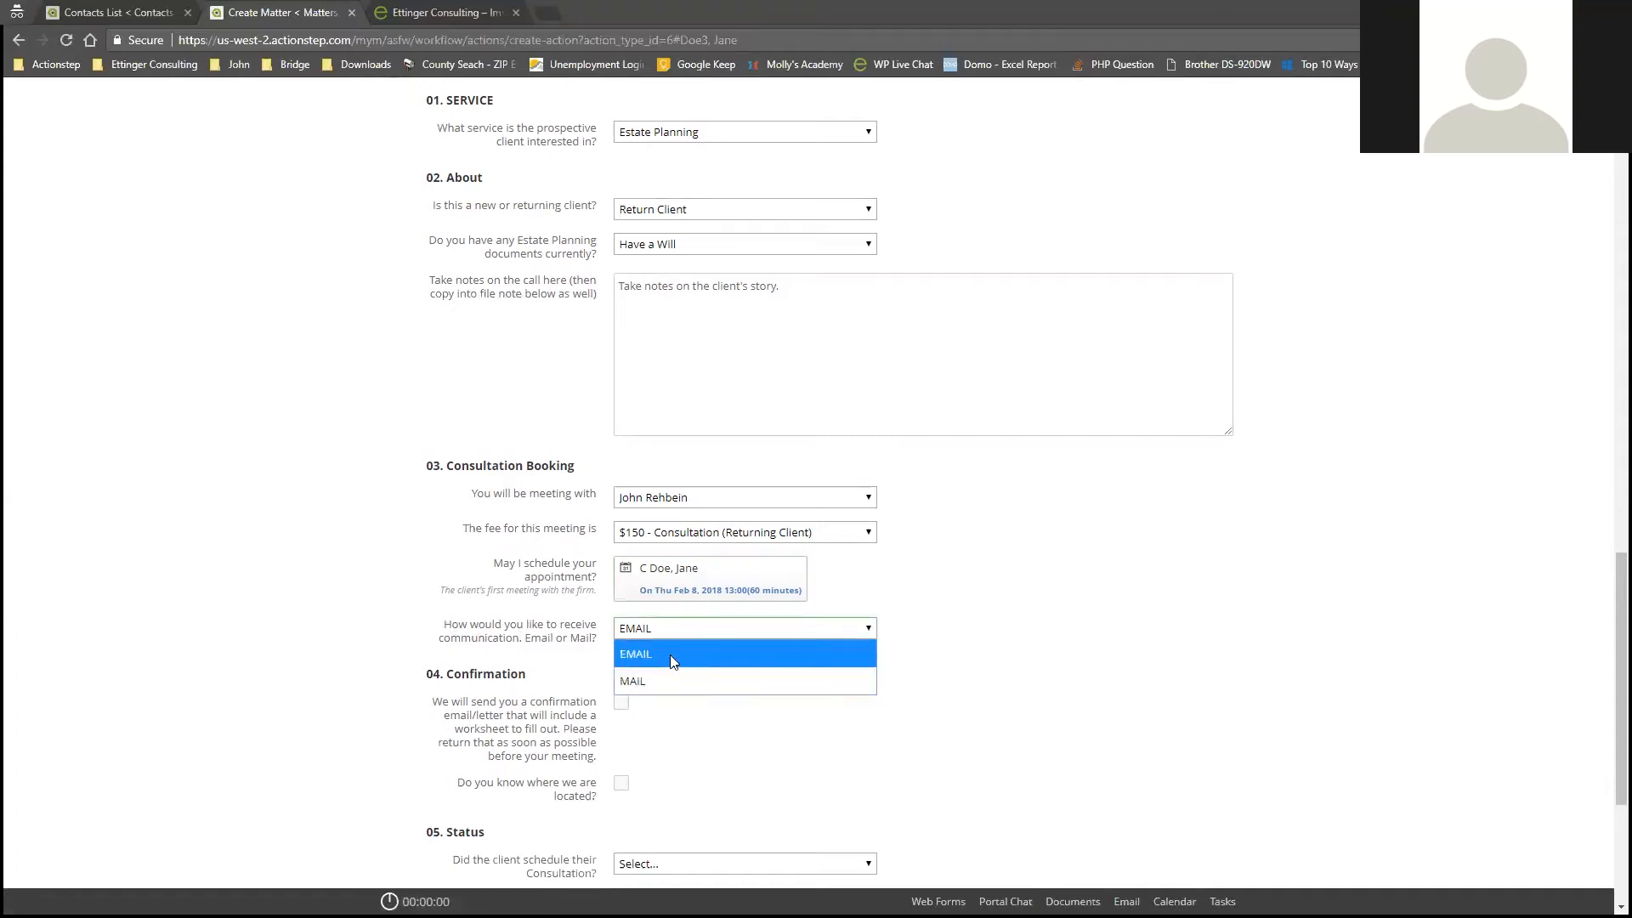
{"action": "left_click", "coordinate": [670, 655]}
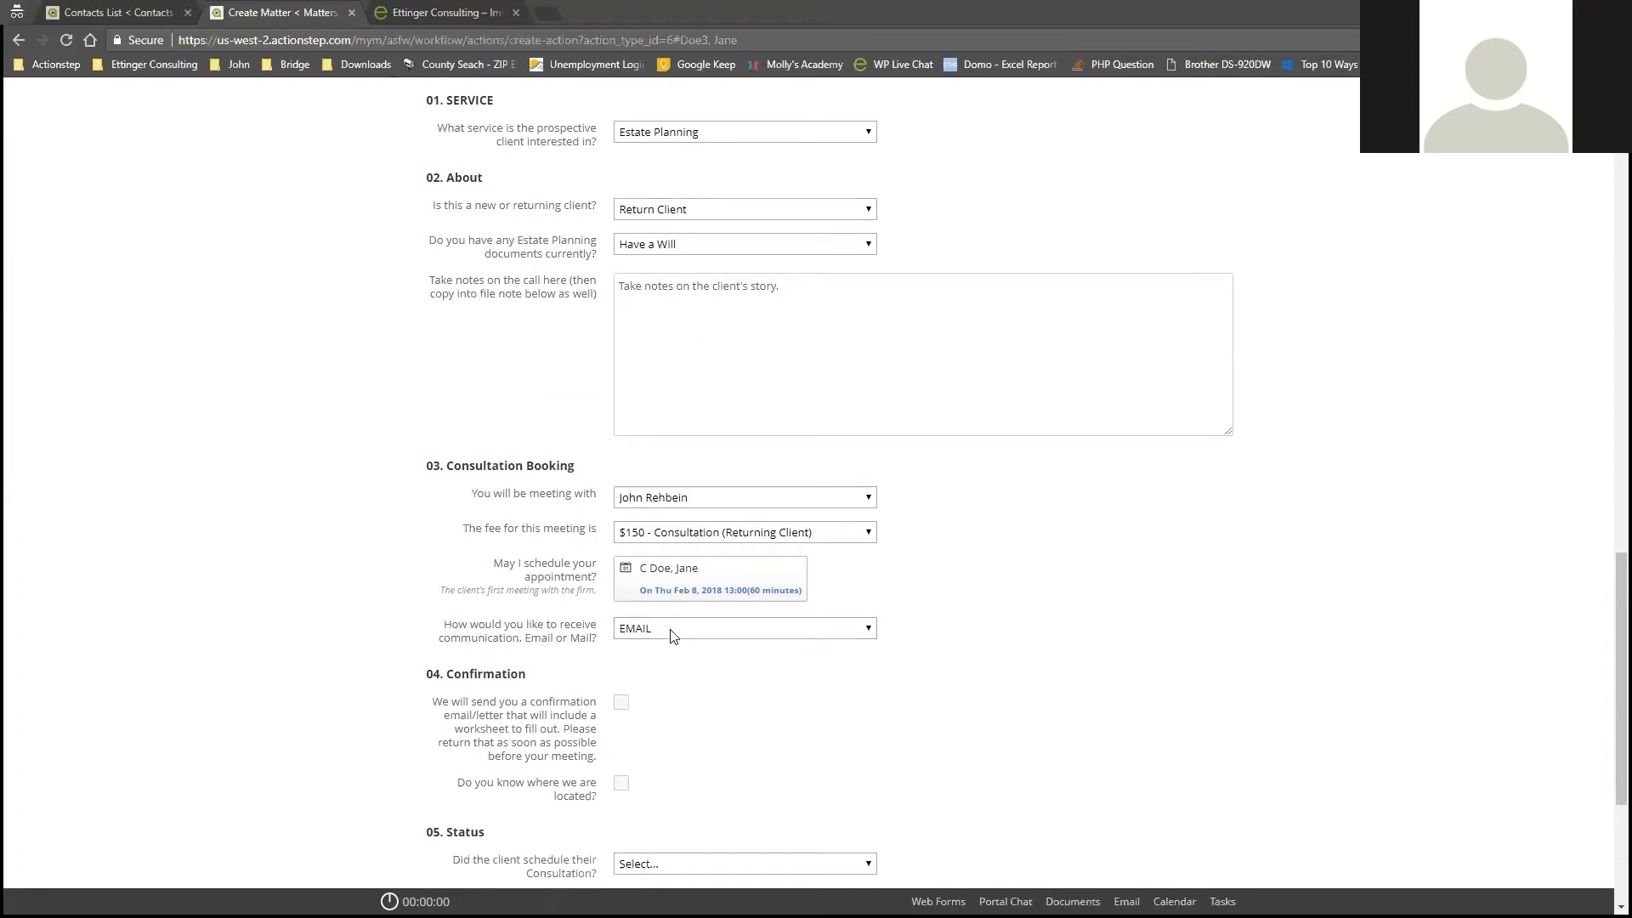
Check off the confirmation letter and office location items, and set the consultation scheduled status to Yes.
{"action": "scroll", "coordinate": [779, 802], "scroll_direction": "down", "scroll_amount": 1}
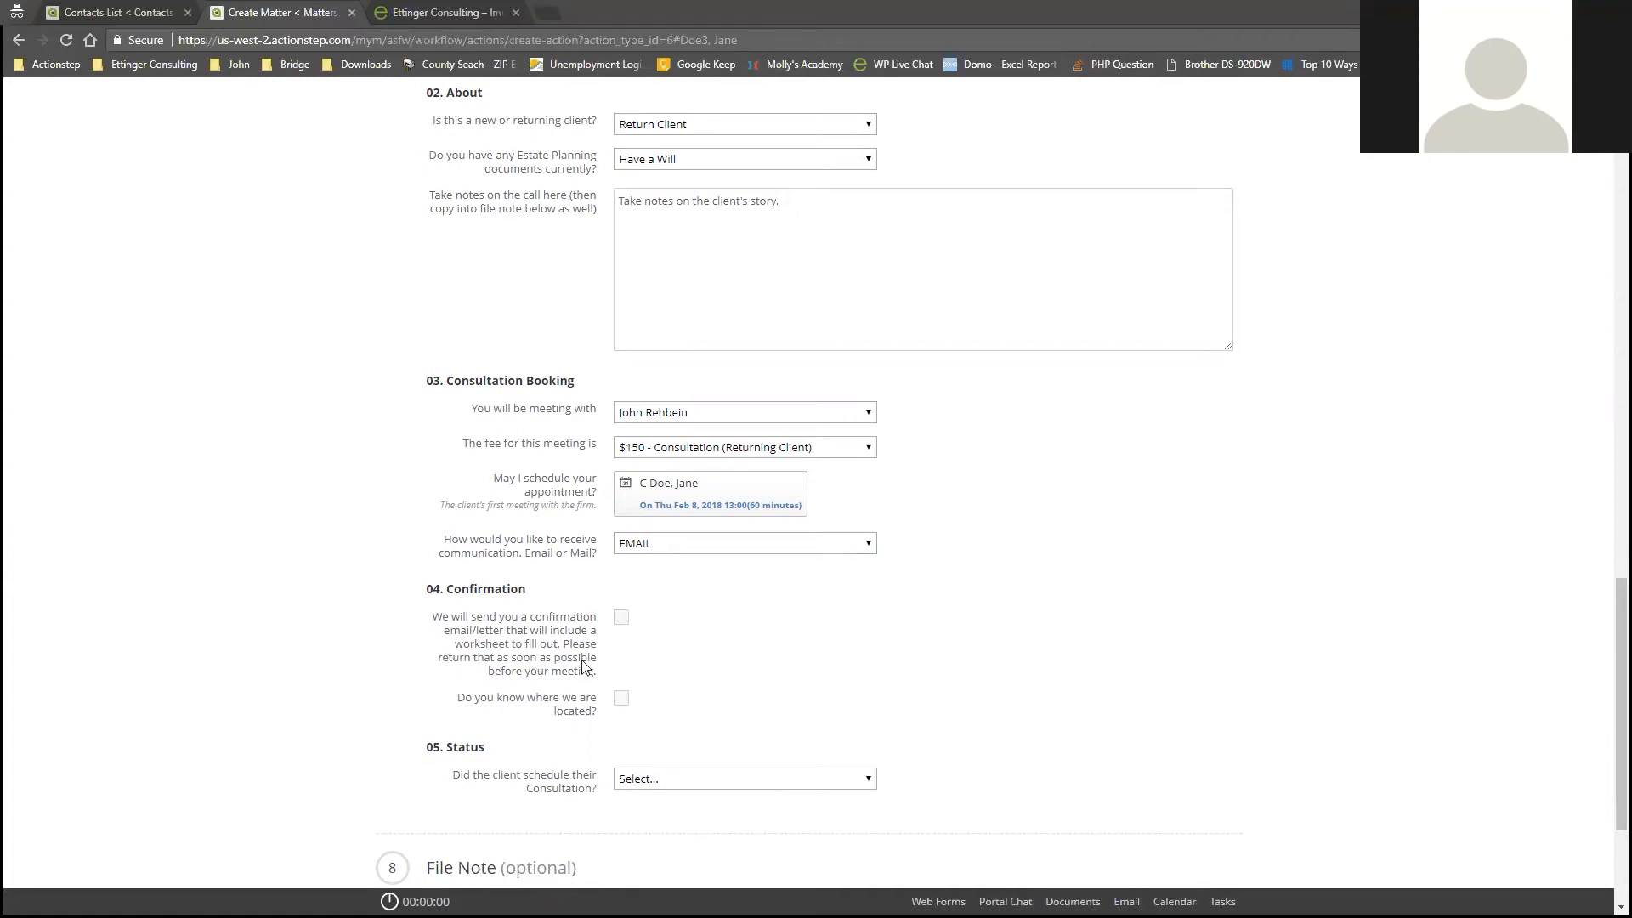
{"action": "left_click", "coordinate": [621, 617]}
{"action": "left_click", "coordinate": [621, 700]}
{"action": "scroll", "coordinate": [534, 815], "scroll_direction": "down", "scroll_amount": 1}
{"action": "left_click", "coordinate": [661, 694]}
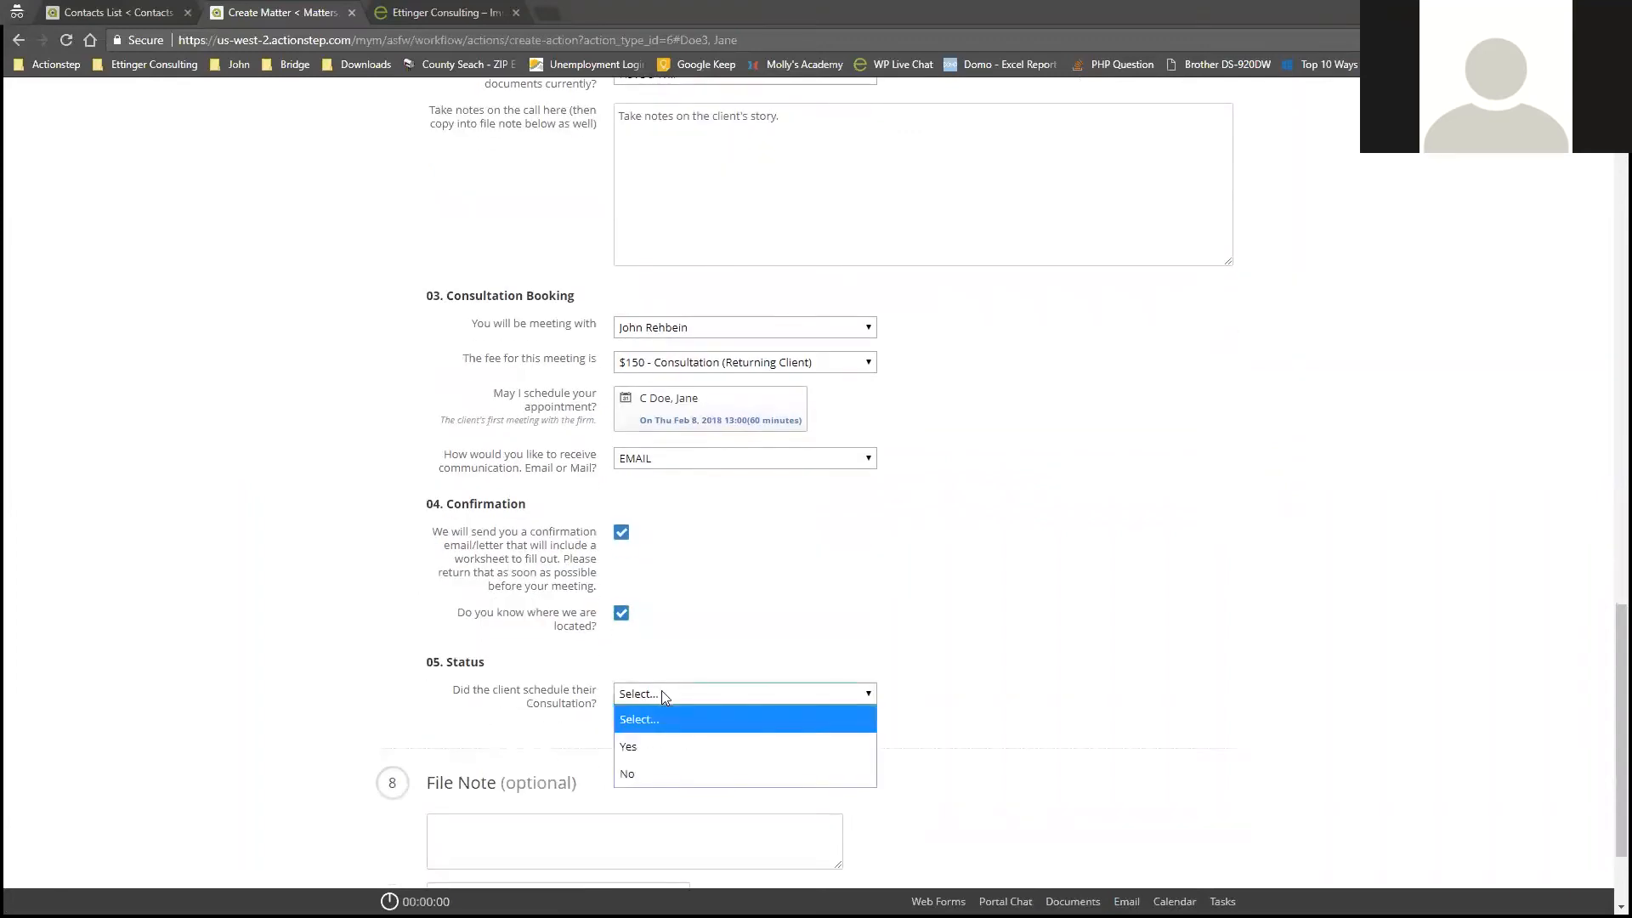
{"action": "left_click", "coordinate": [644, 748]}
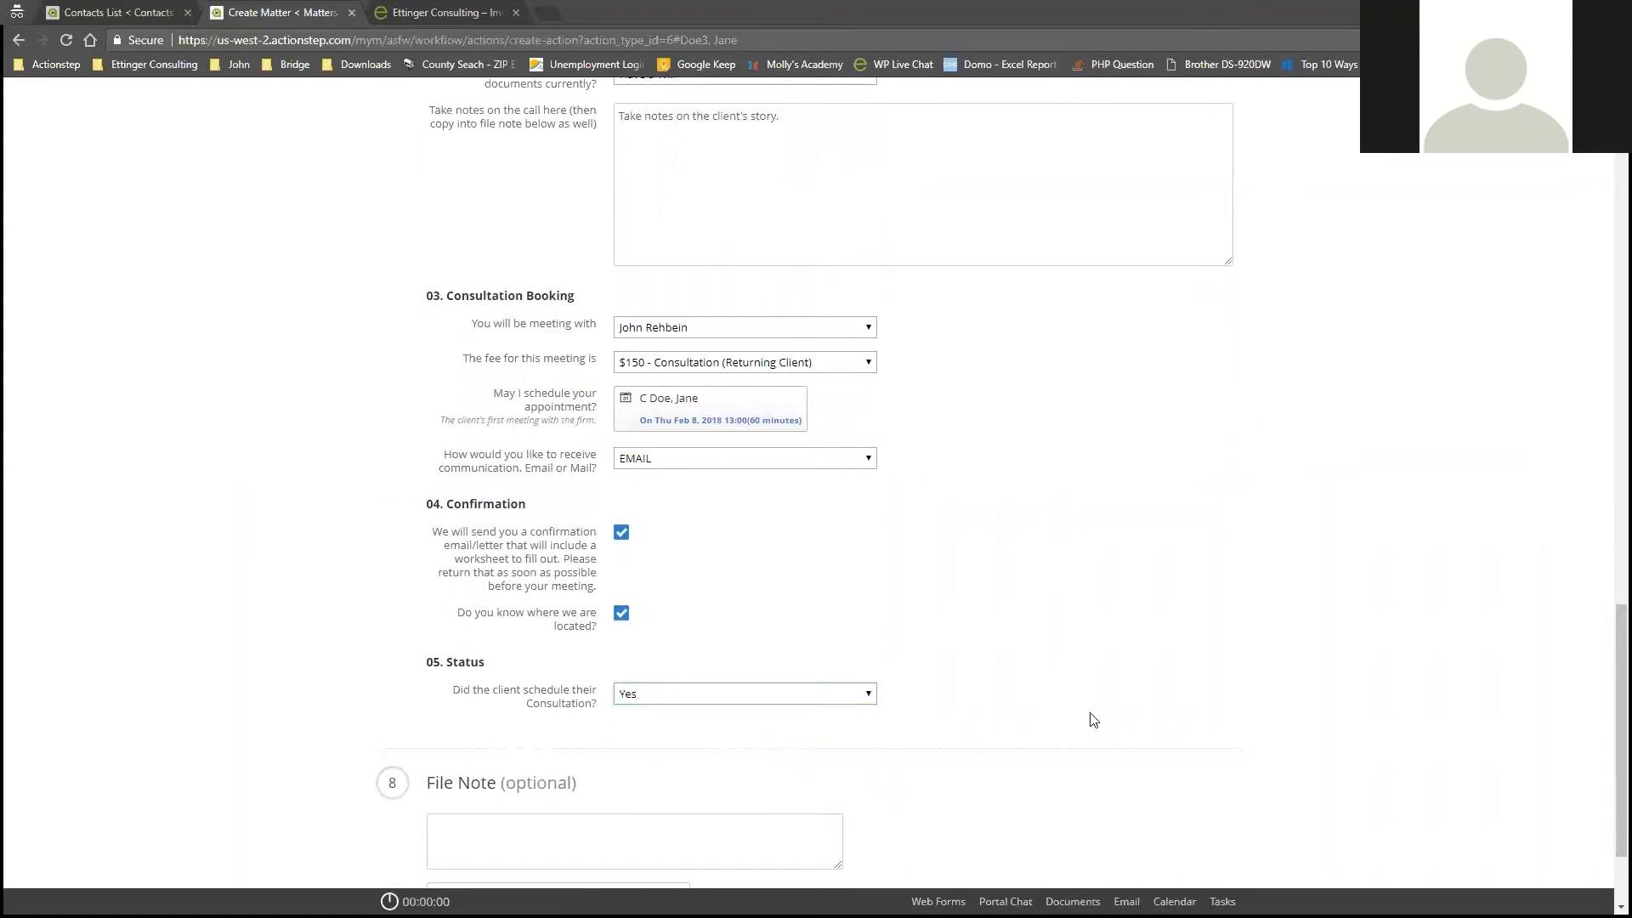
Copy the call notes from Matter Data into the optional File Note.
{"action": "scroll", "coordinate": [1100, 690], "scroll_direction": "up", "scroll_amount": 2}
{"action": "left_click", "coordinate": [777, 386]}
{"action": "key", "text": "ctrl+a"}
{"action": "key", "text": "ctrl+c"}
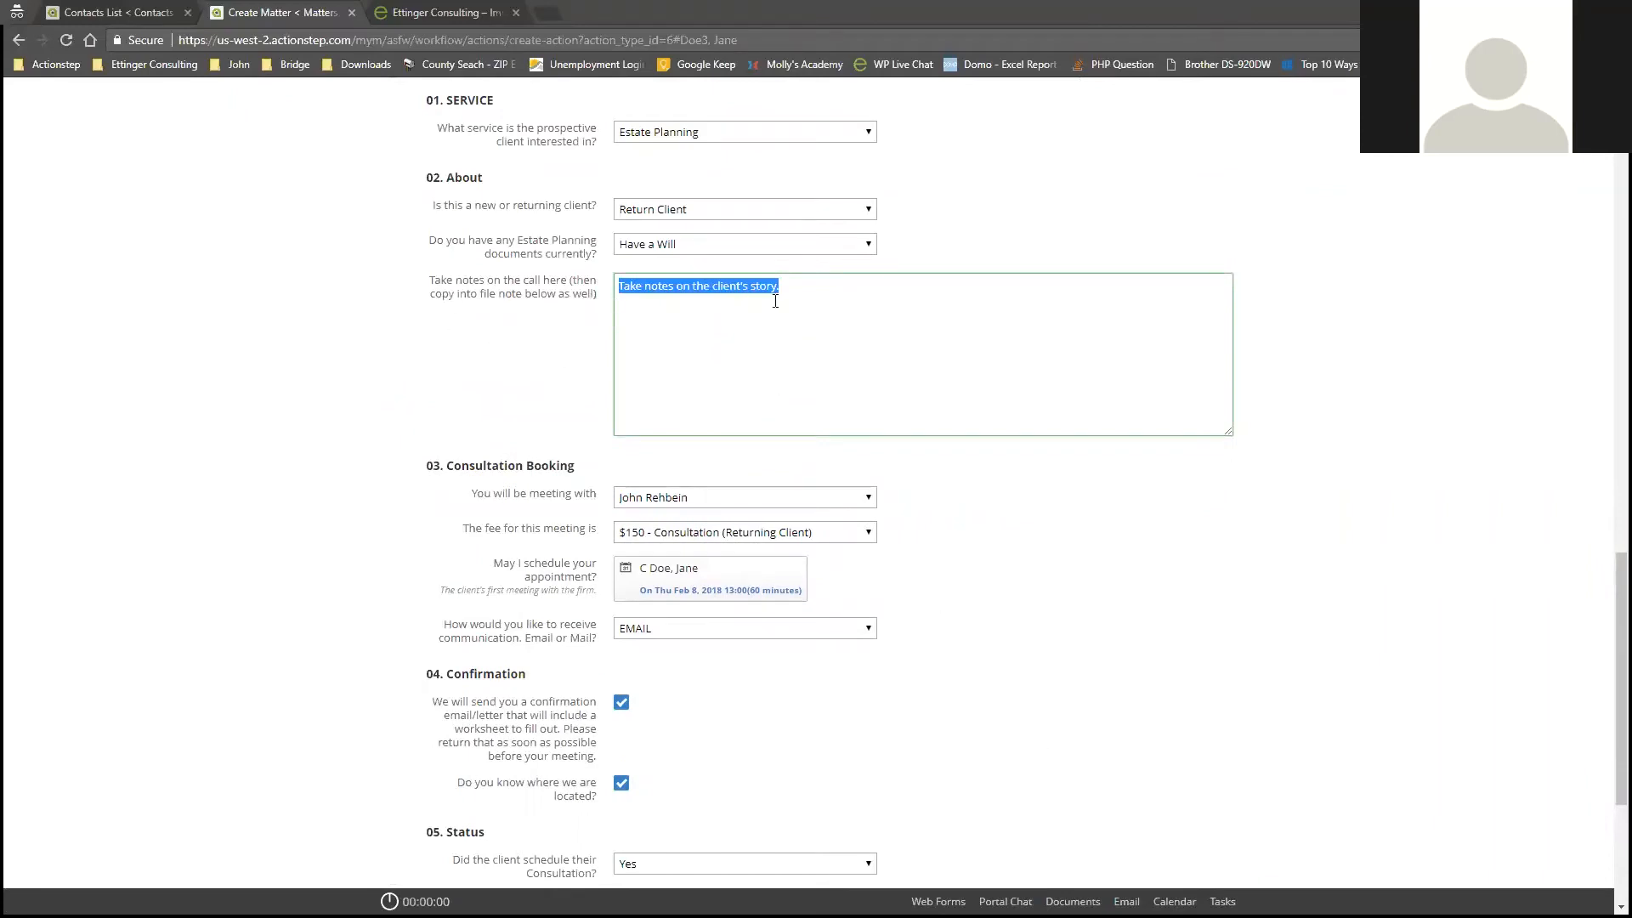
{"action": "scroll", "coordinate": [737, 746], "scroll_direction": "down", "scroll_amount": 4}
{"action": "left_click", "coordinate": [631, 699]}
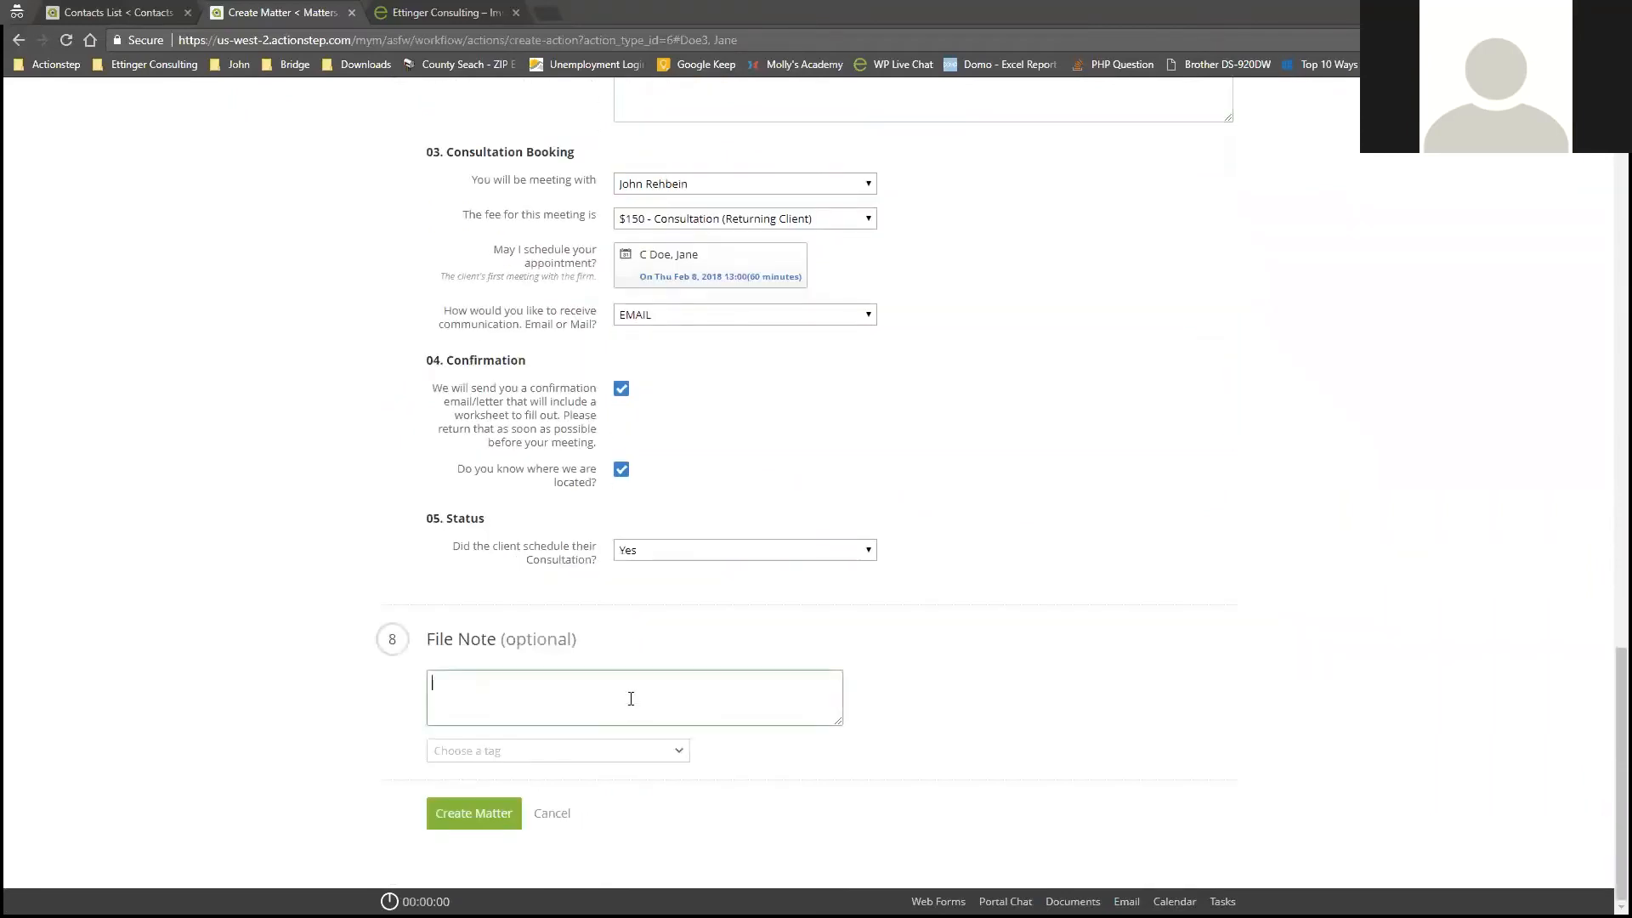
{"action": "key", "text": "ctrl+v"}
Tag the file note as Initial Intakes and create the matter.
{"action": "left_click", "coordinate": [505, 752]}
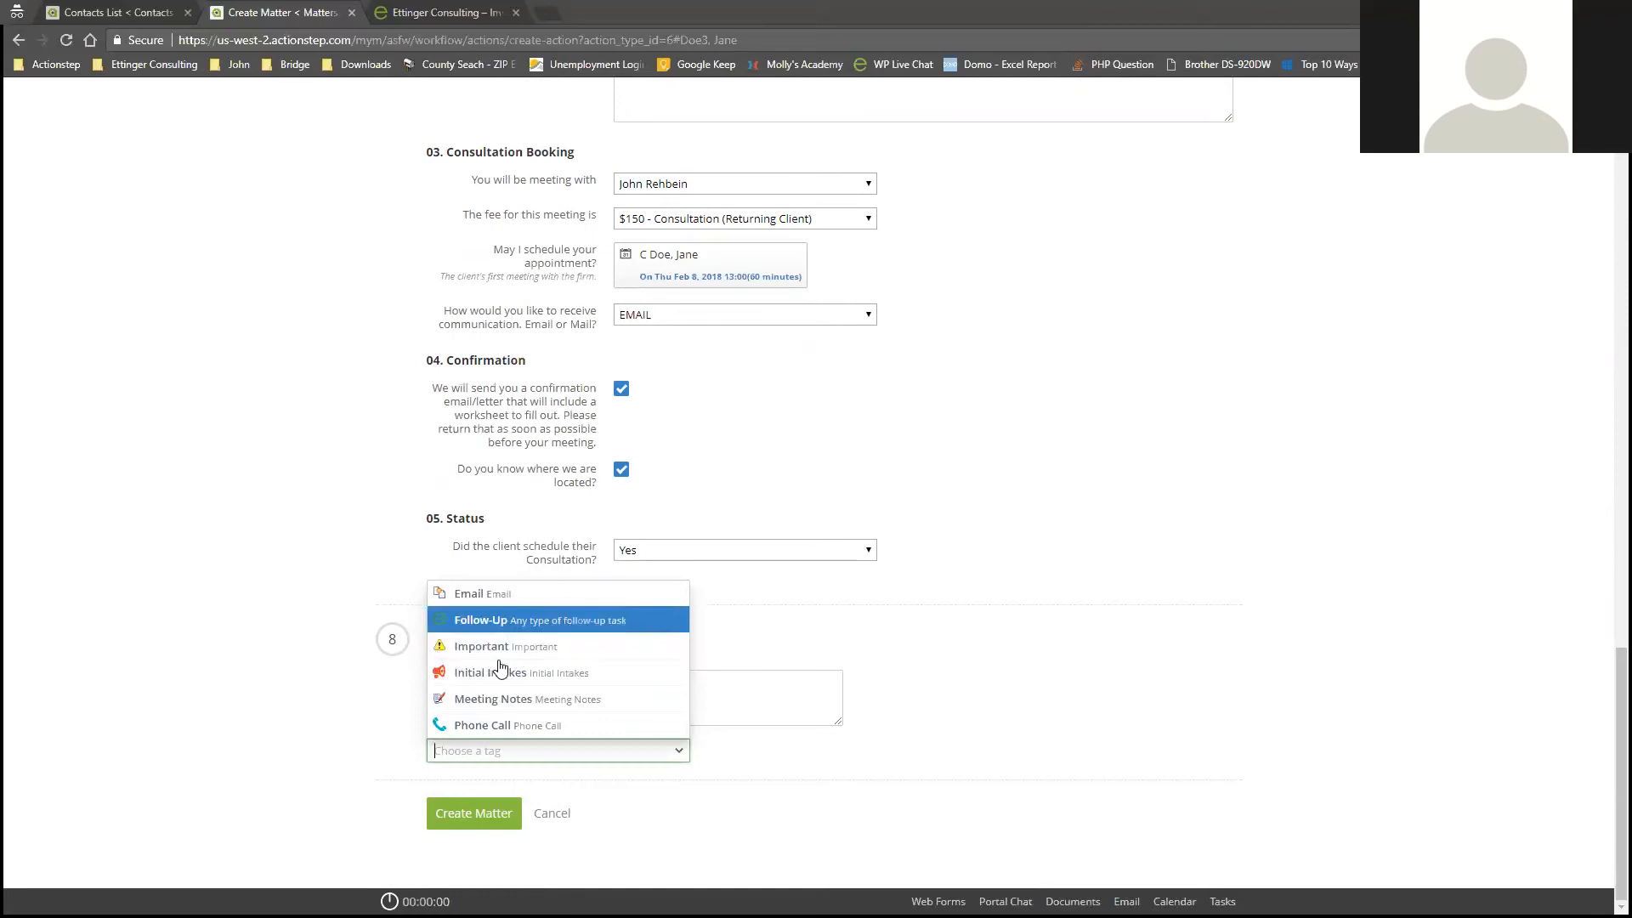
{"action": "left_click", "coordinate": [510, 676]}
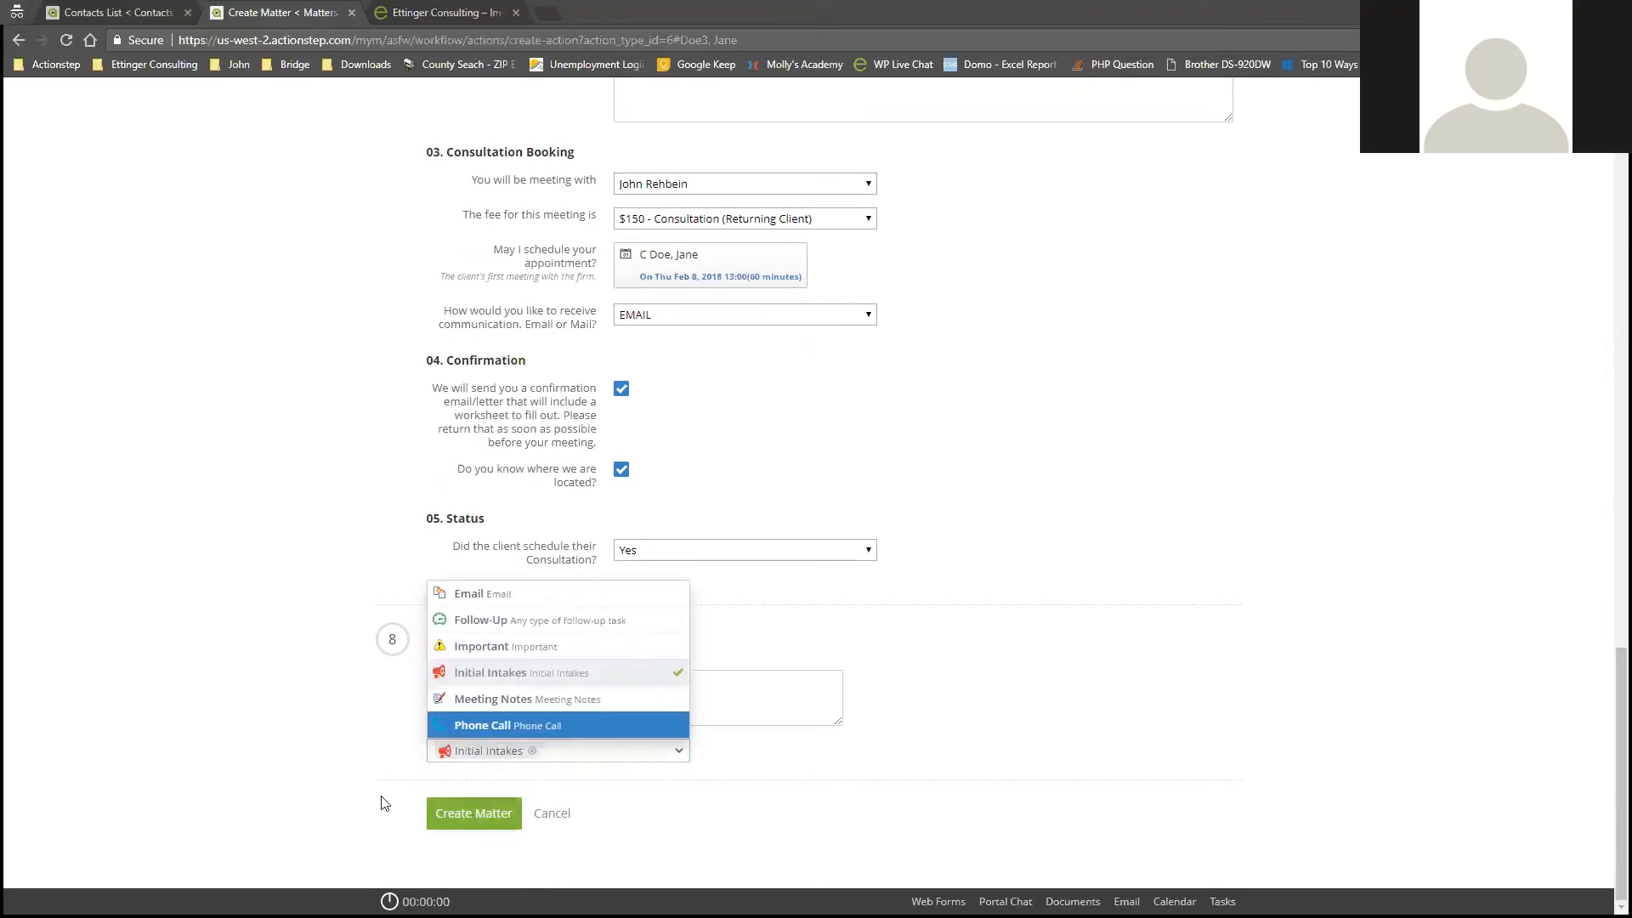
{"action": "left_click", "coordinate": [472, 814]}
{"action": "left_click", "coordinate": [472, 814]}
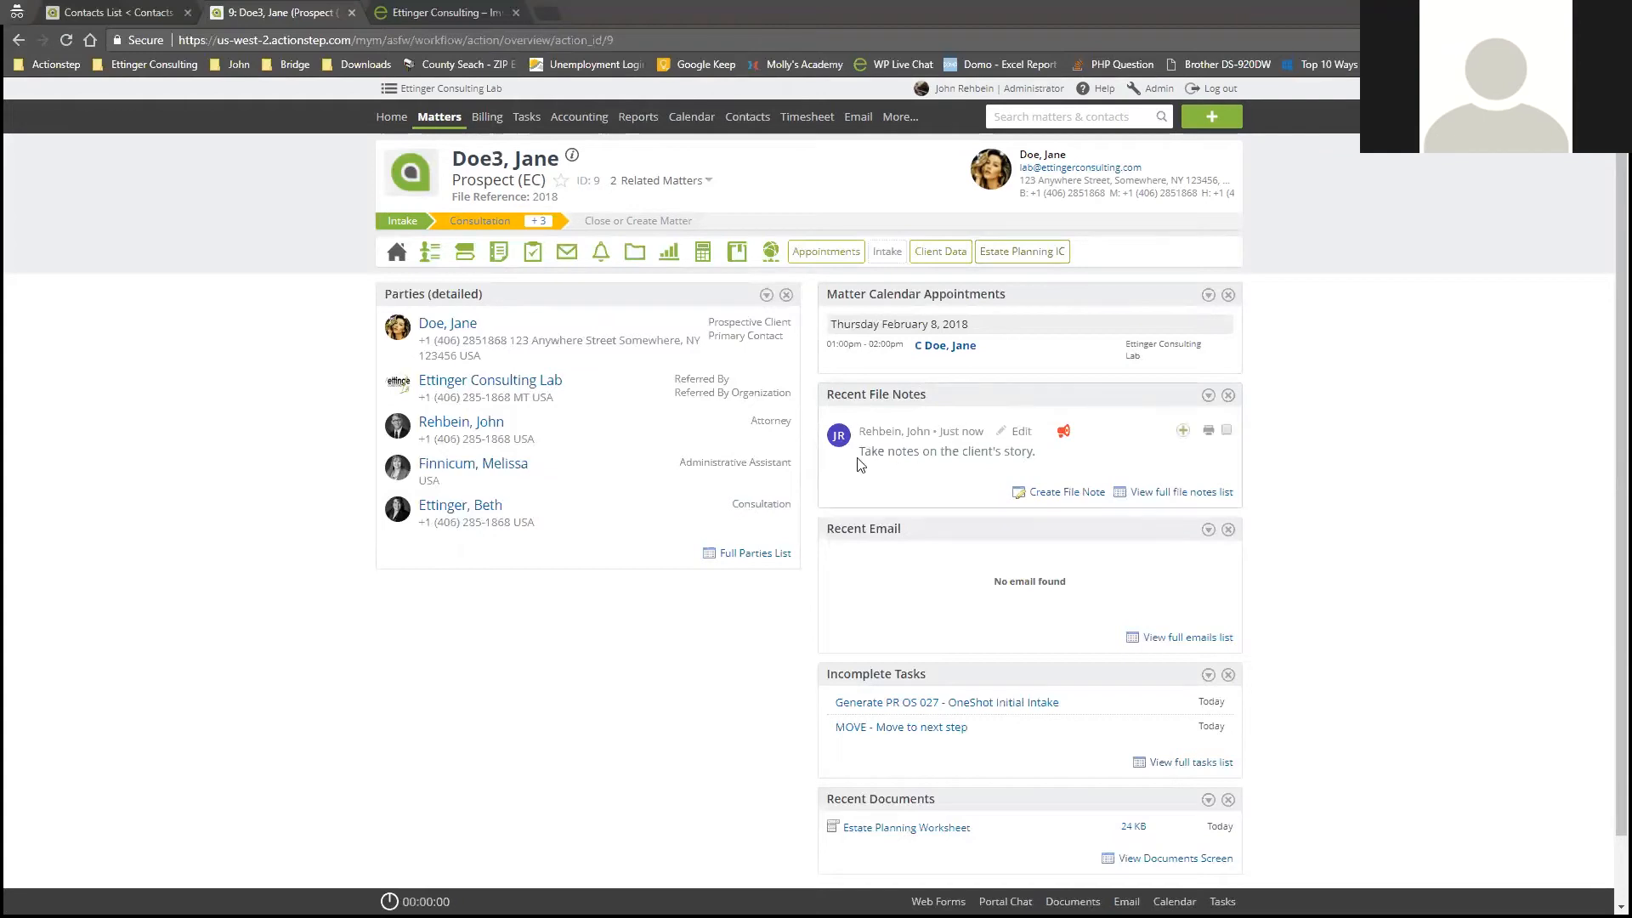
Review the new matter's recent file note and its Parties page, including the Referred To and Referred To Organization roles.
{"action": "left_click_drag", "start_coordinate": [860, 460], "coordinate": [1034, 451]}
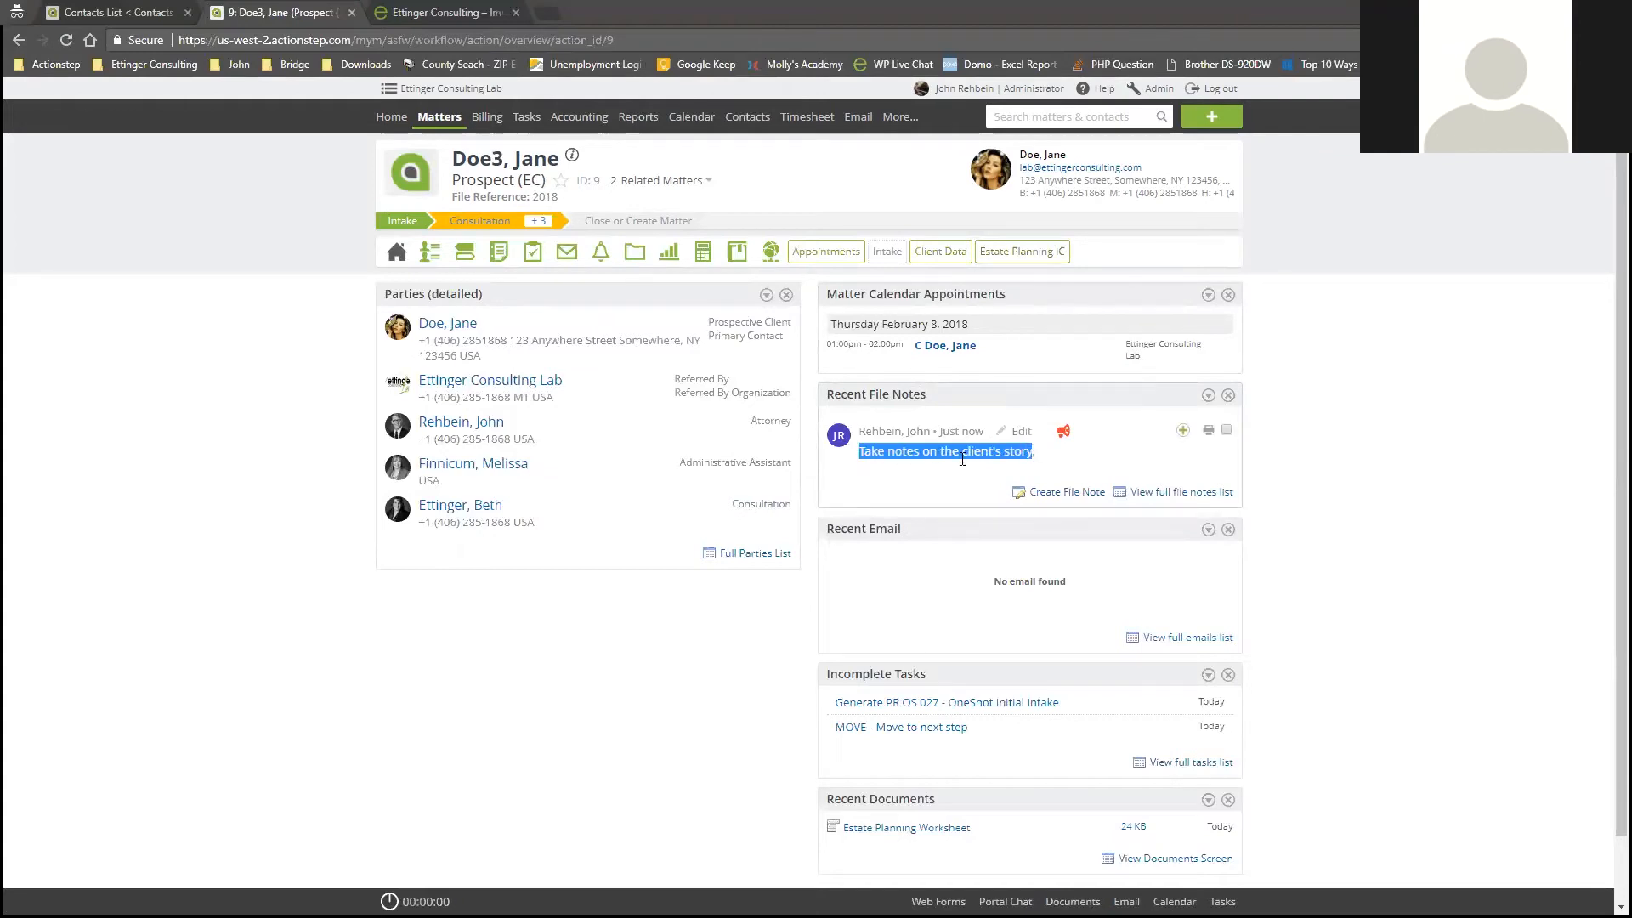
{"action": "left_click", "coordinate": [1350, 483]}
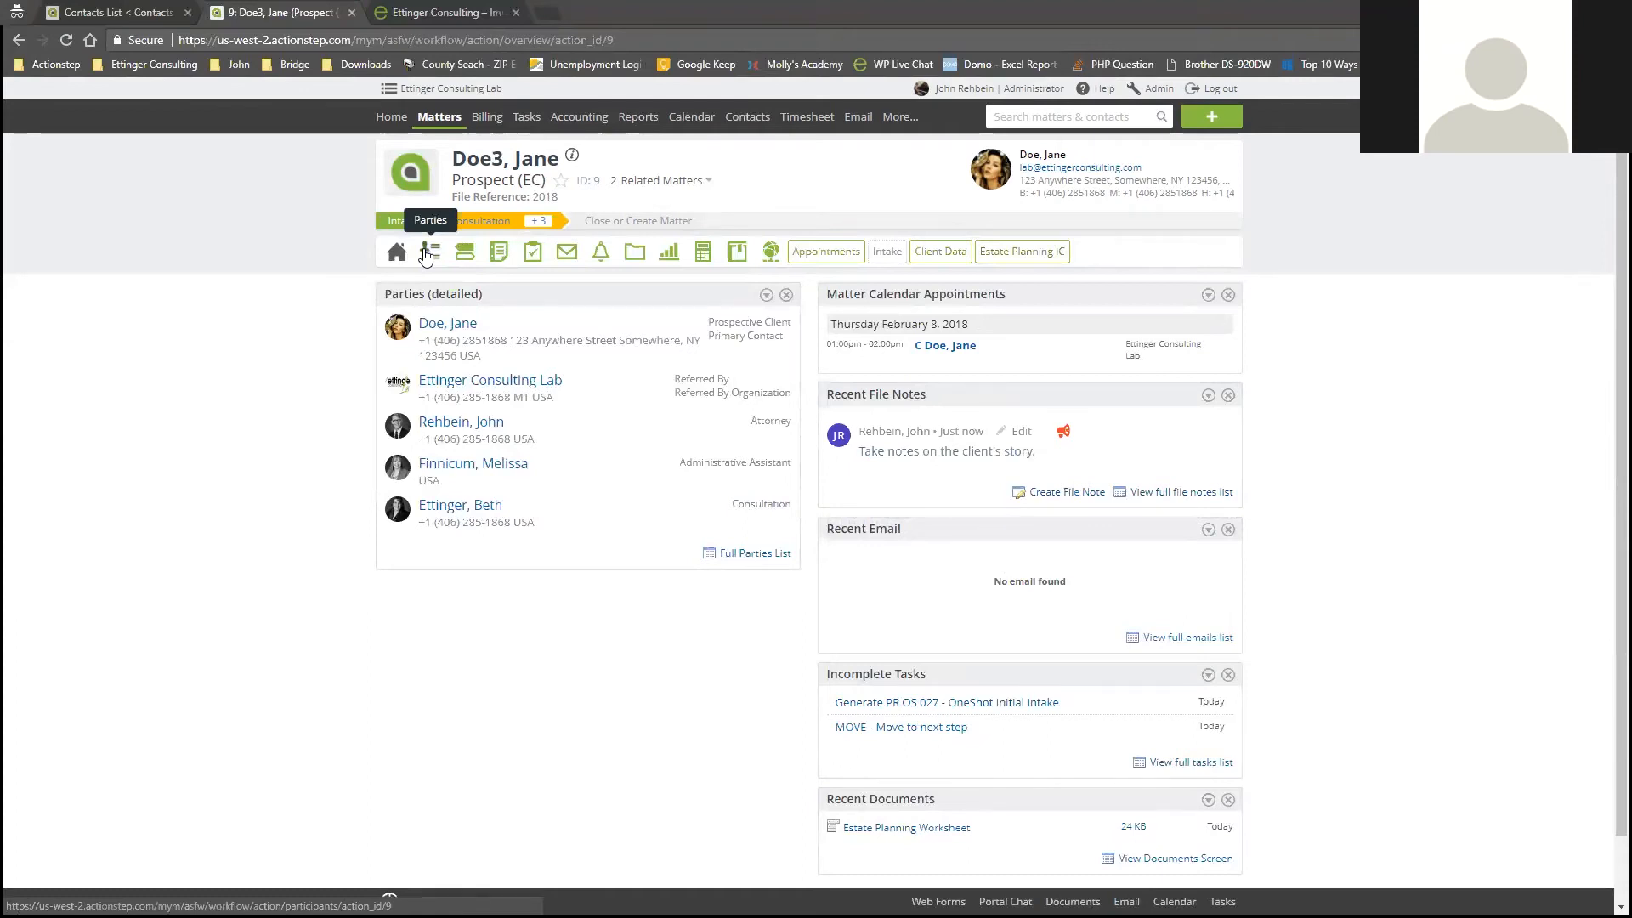
{"action": "left_click", "coordinate": [427, 255]}
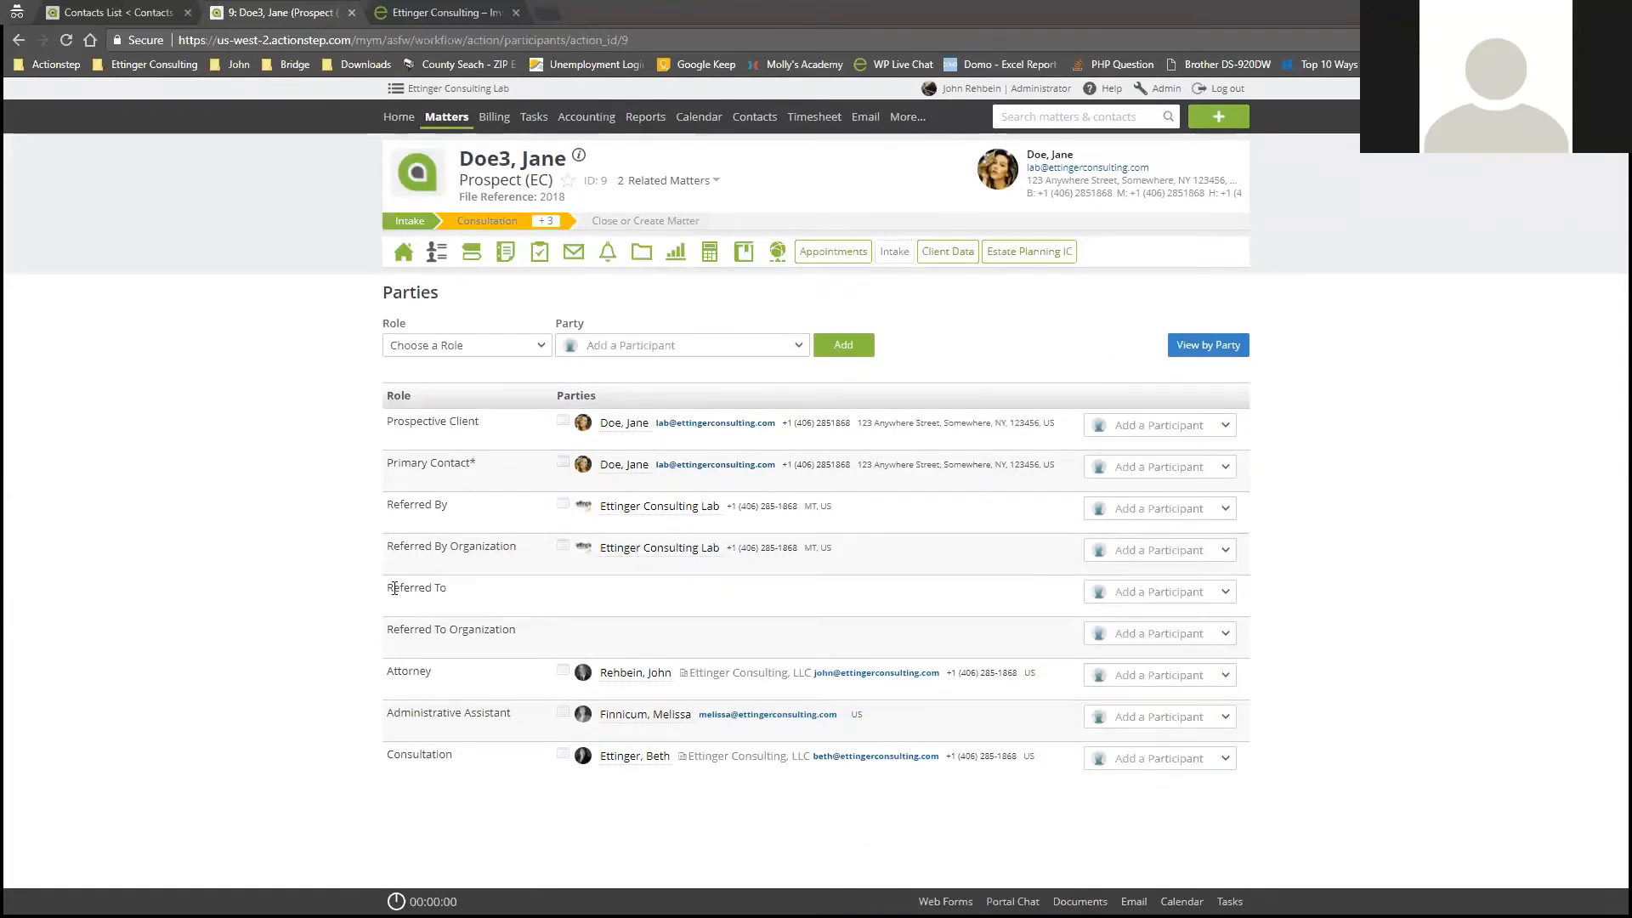
{"action": "left_click_drag", "start_coordinate": [390, 587], "coordinate": [447, 586]}
{"action": "left_click_drag", "start_coordinate": [389, 631], "coordinate": [531, 636]}
{"action": "left_click", "coordinate": [515, 680]}
Examine the matter's workflow steps and the steps it can move to, and open its File Notes page.
{"action": "left_click", "coordinate": [471, 254]}
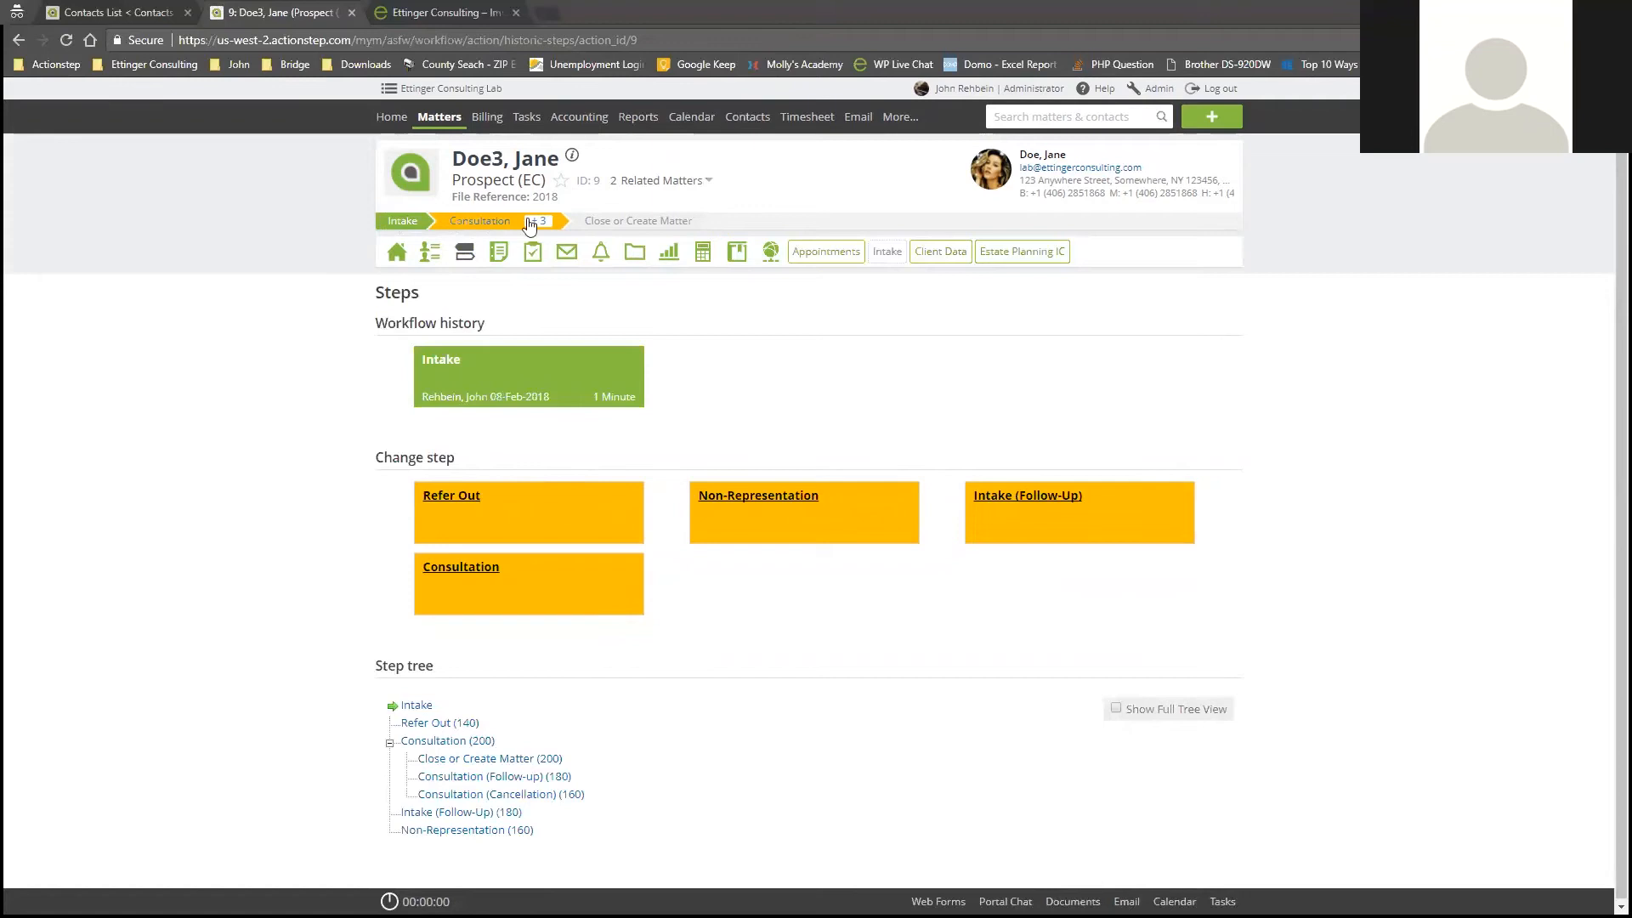
{"action": "mouse_move", "coordinate": [670, 233]}
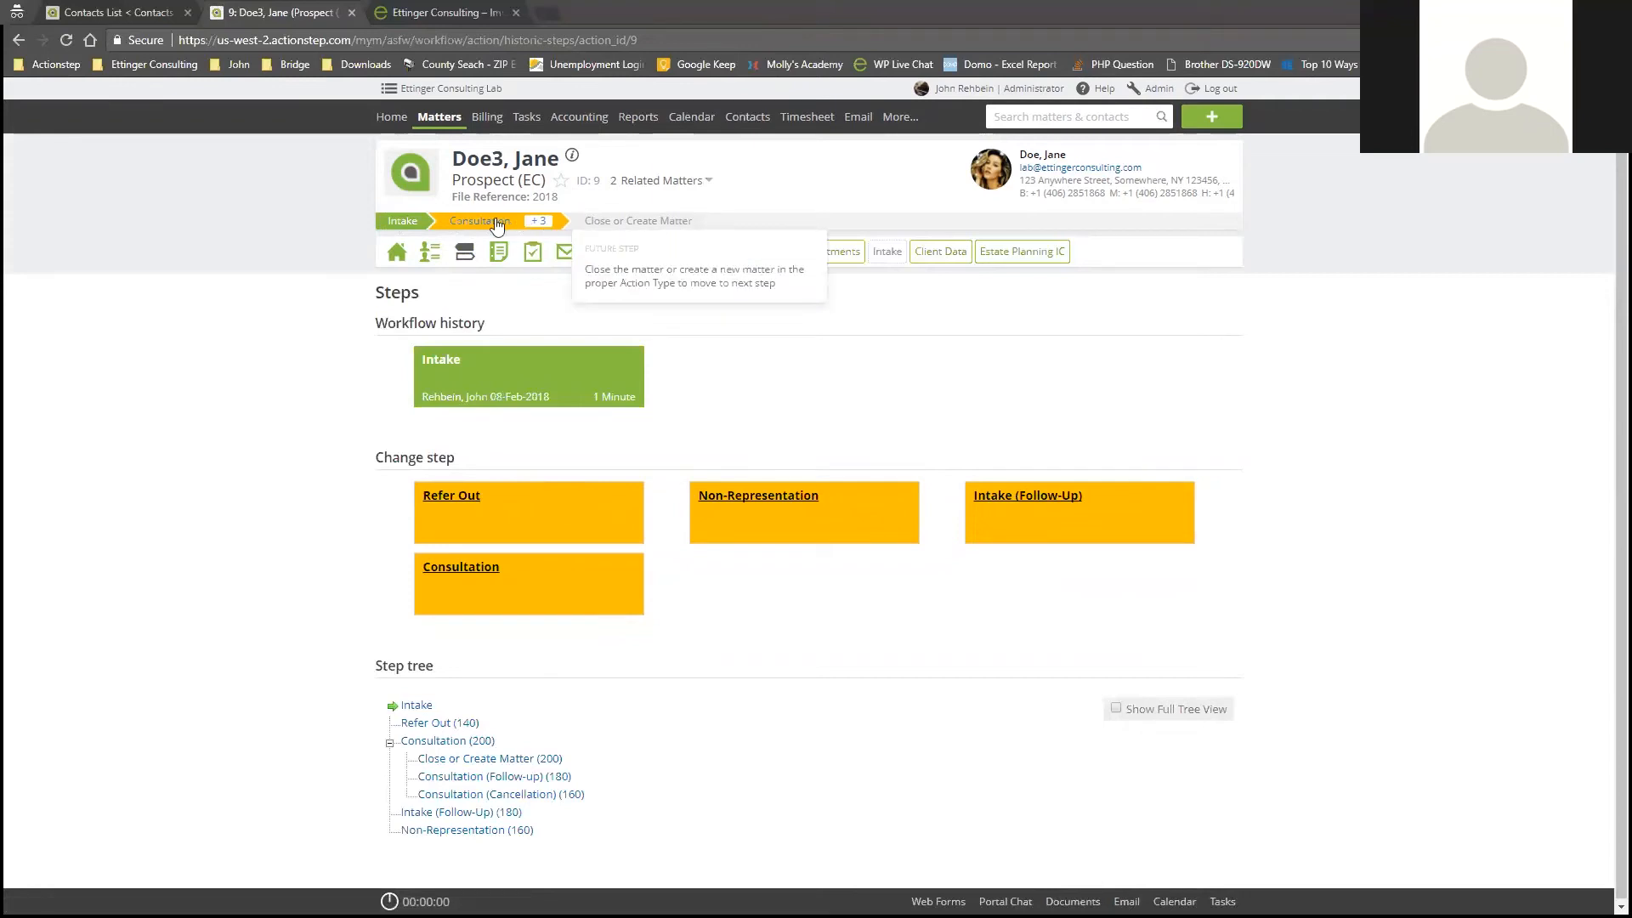
{"action": "mouse_move", "coordinate": [457, 228]}
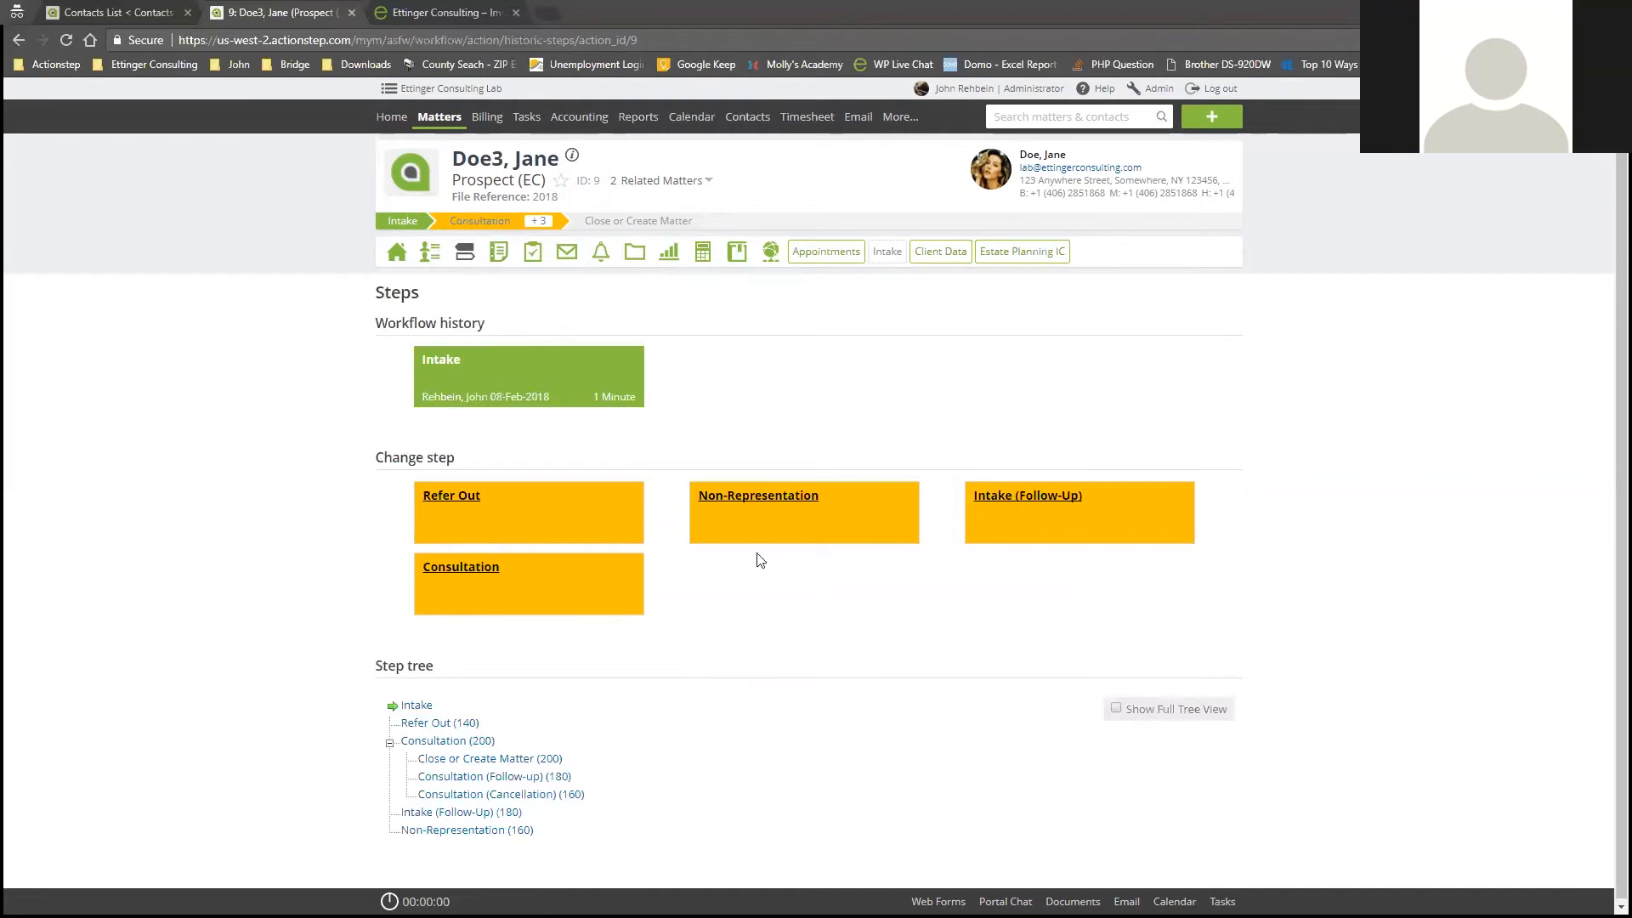
{"action": "left_click", "coordinate": [500, 253]}
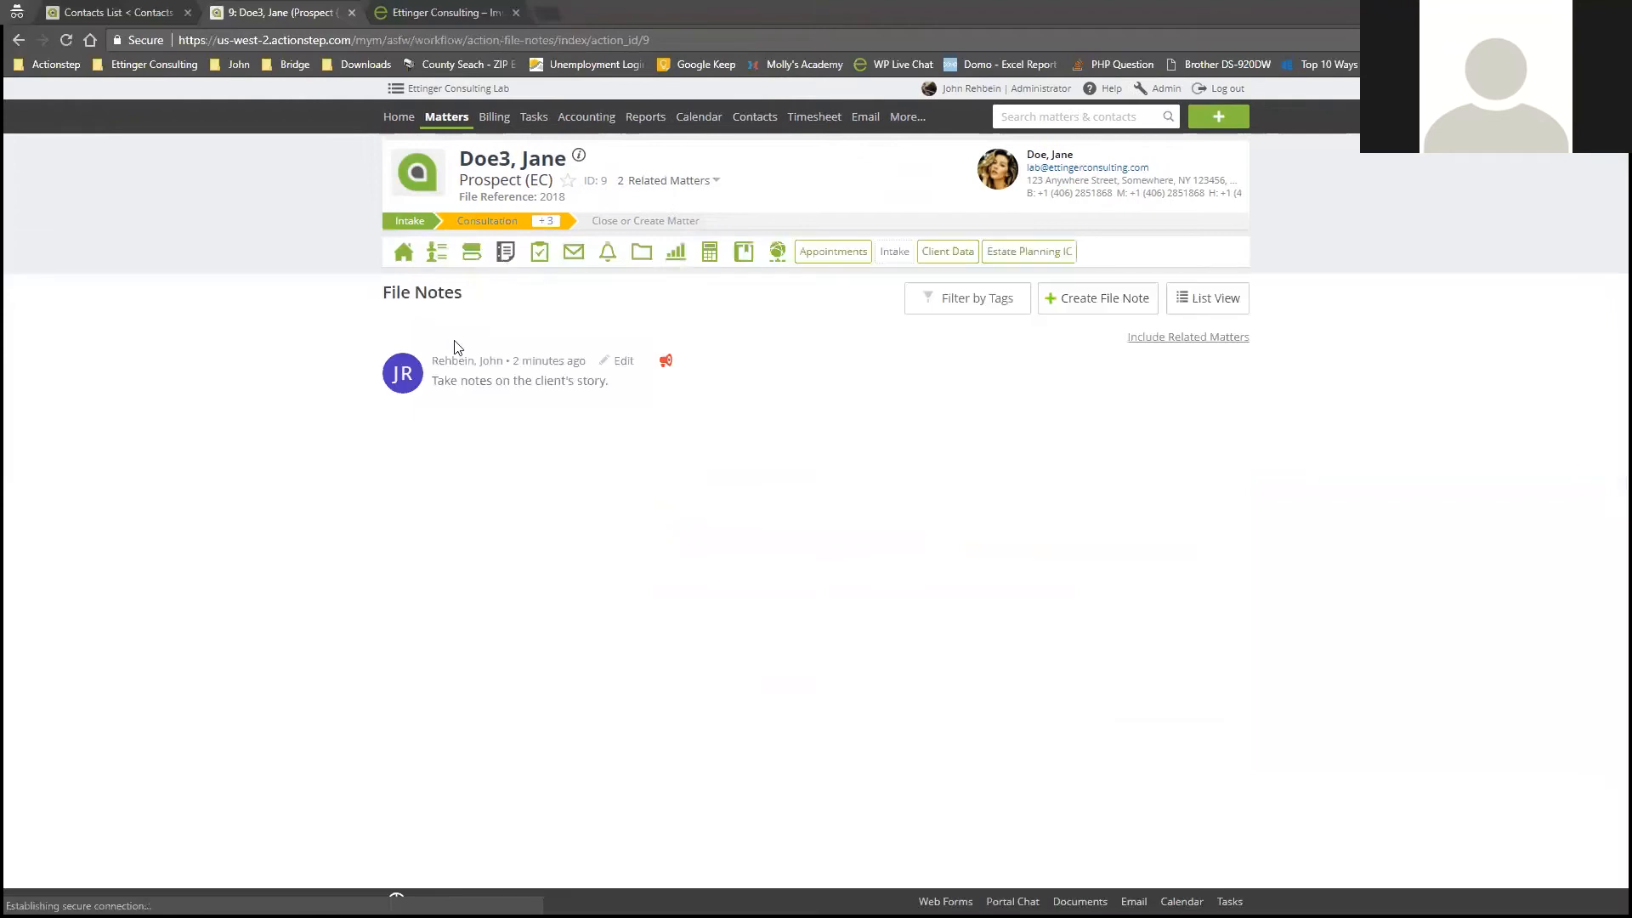
Filter the matter's file notes by the Initial Intakes tag and look at the form for creating a file note.
{"action": "left_click", "coordinate": [967, 306]}
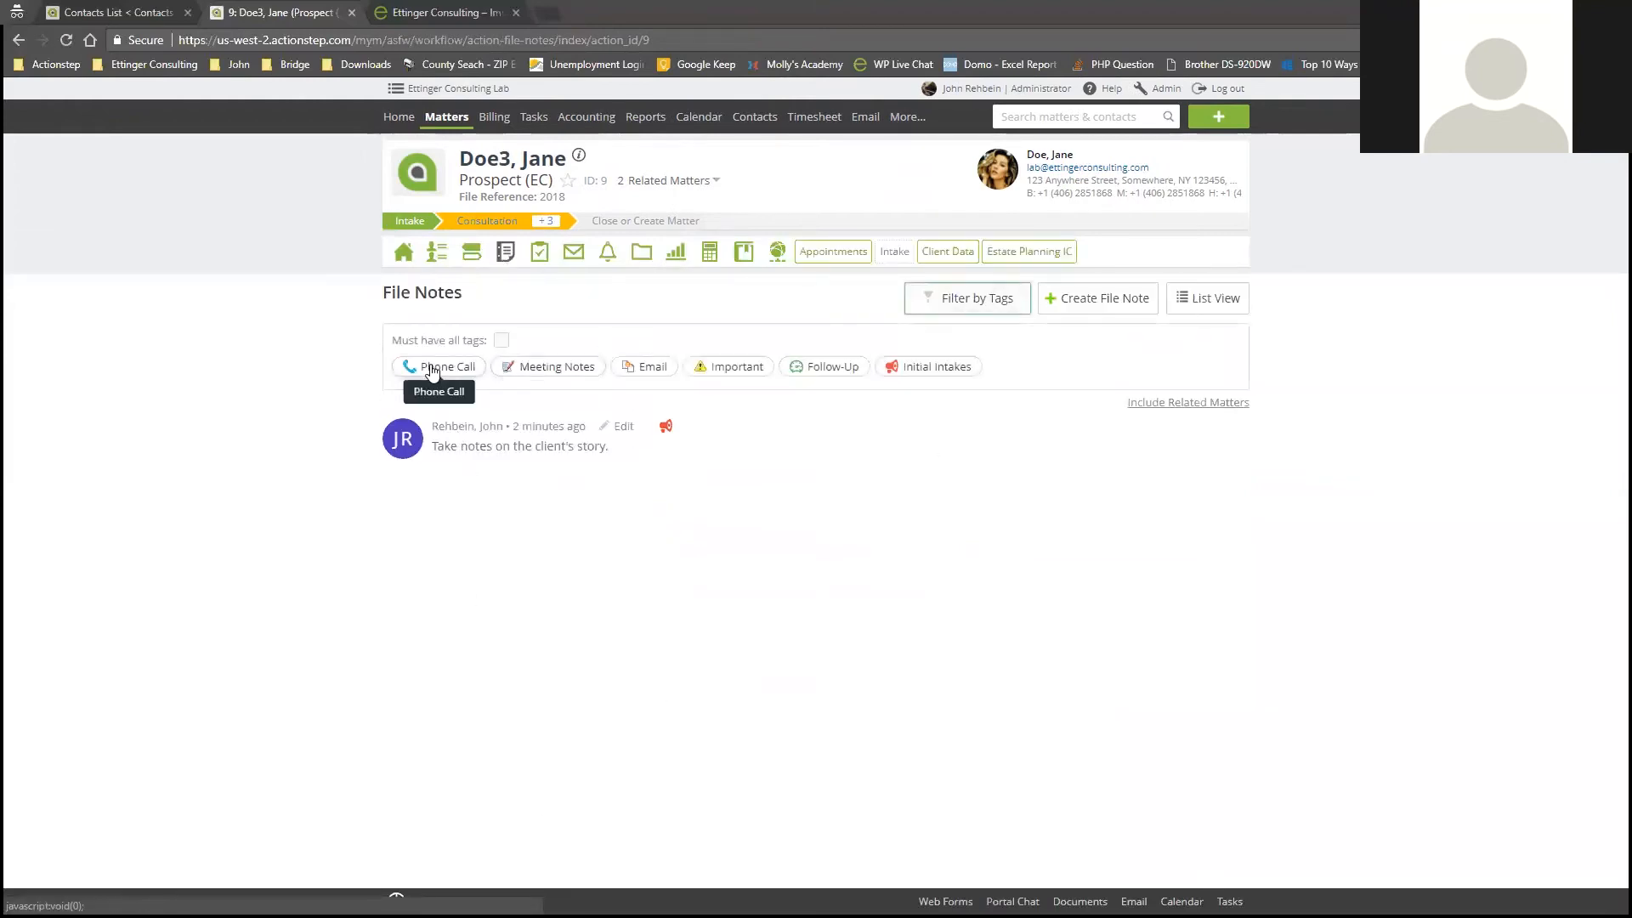
{"action": "left_click", "coordinate": [914, 371]}
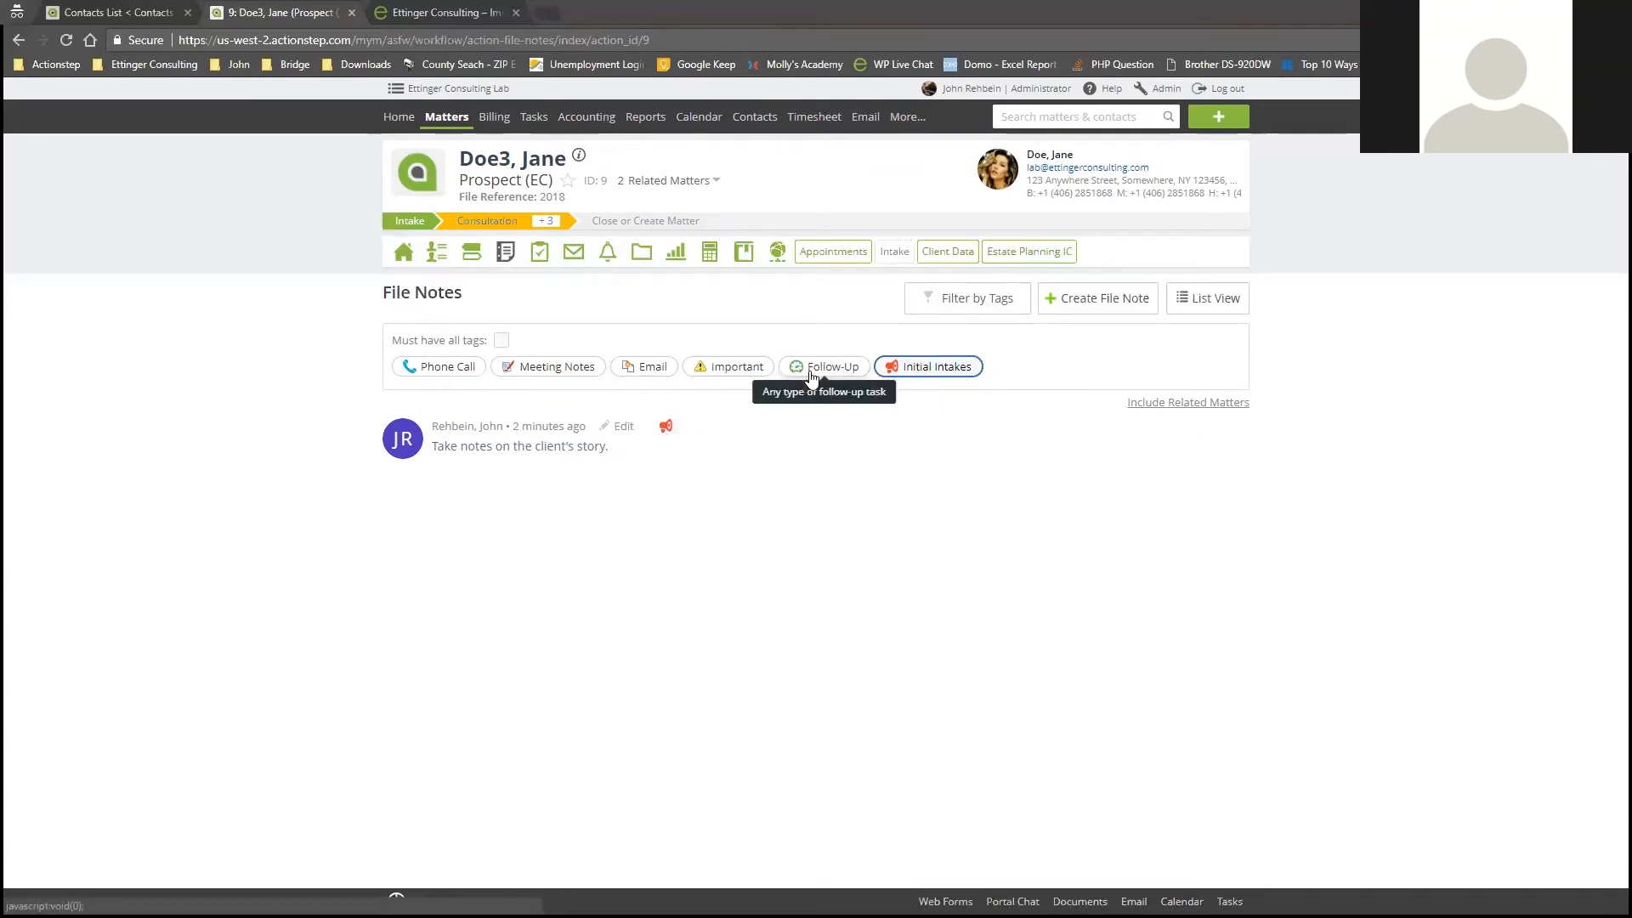
{"action": "left_click", "coordinate": [1088, 307]}
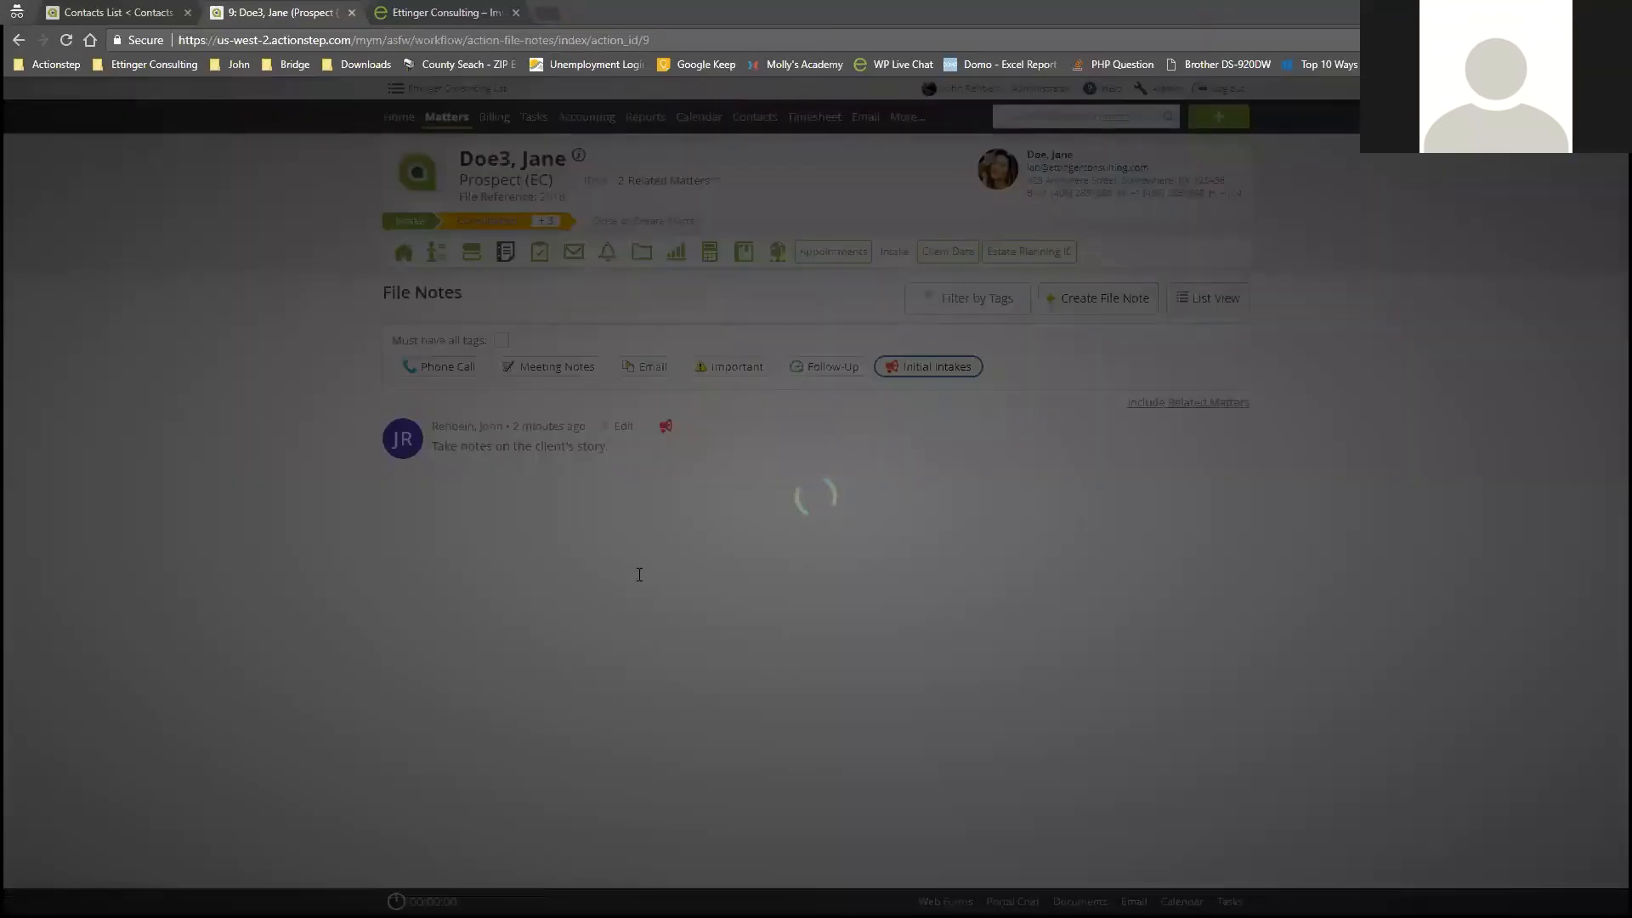
{"action": "left_click", "coordinate": [1224, 643]}
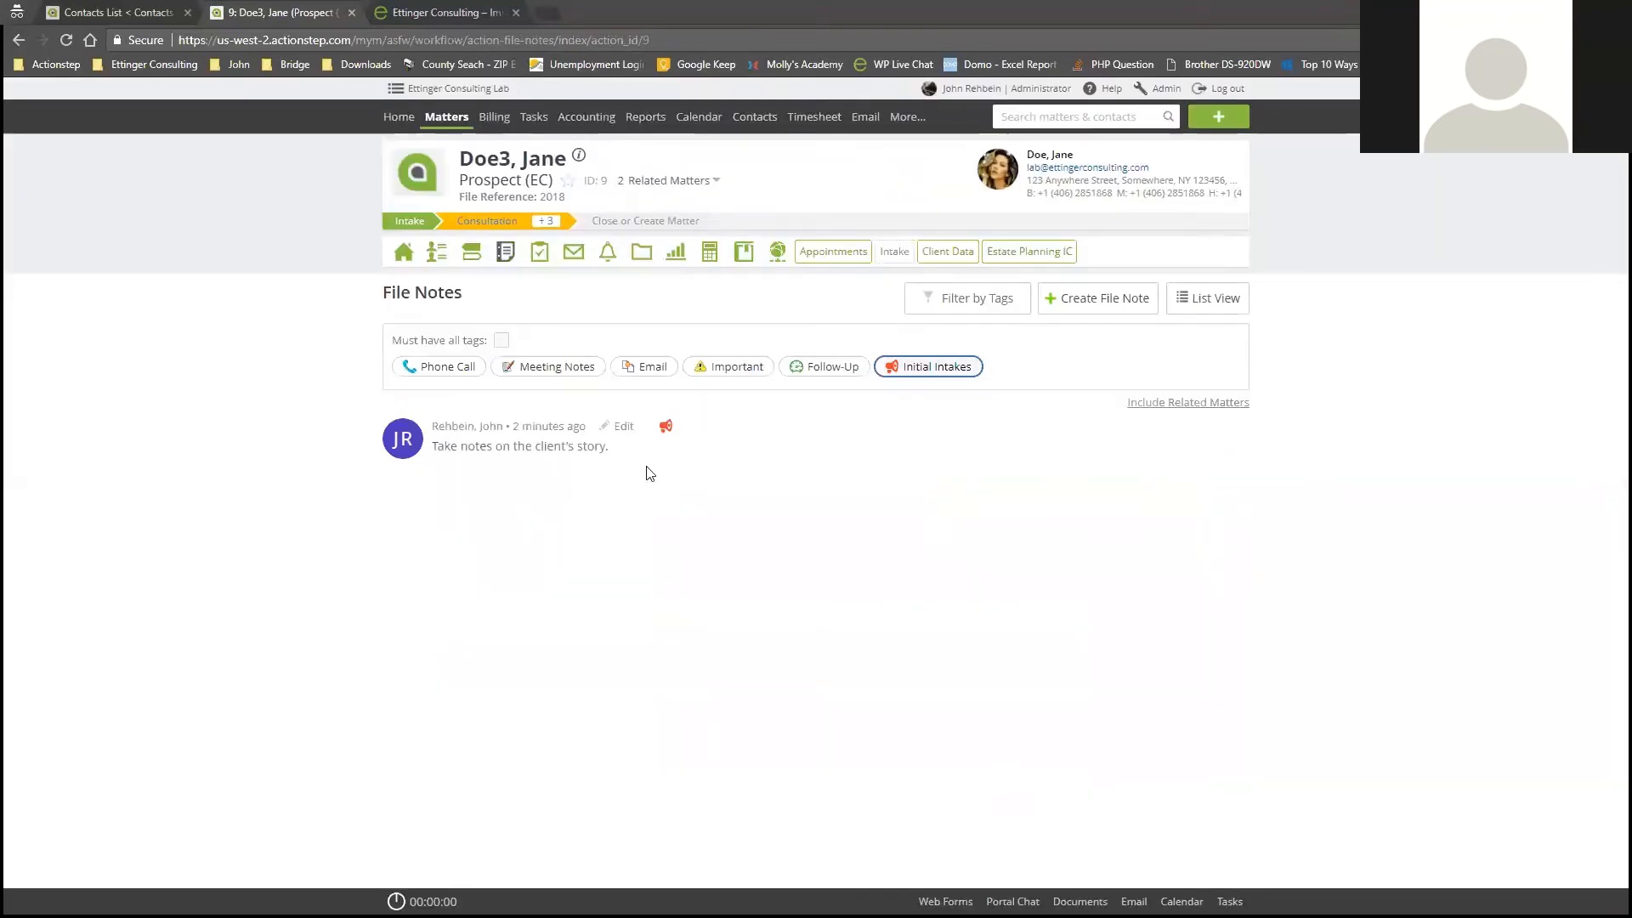
Review the matter's incomplete tasks, its document folders and the list of available reports.
{"action": "mouse_move", "coordinate": [544, 261]}
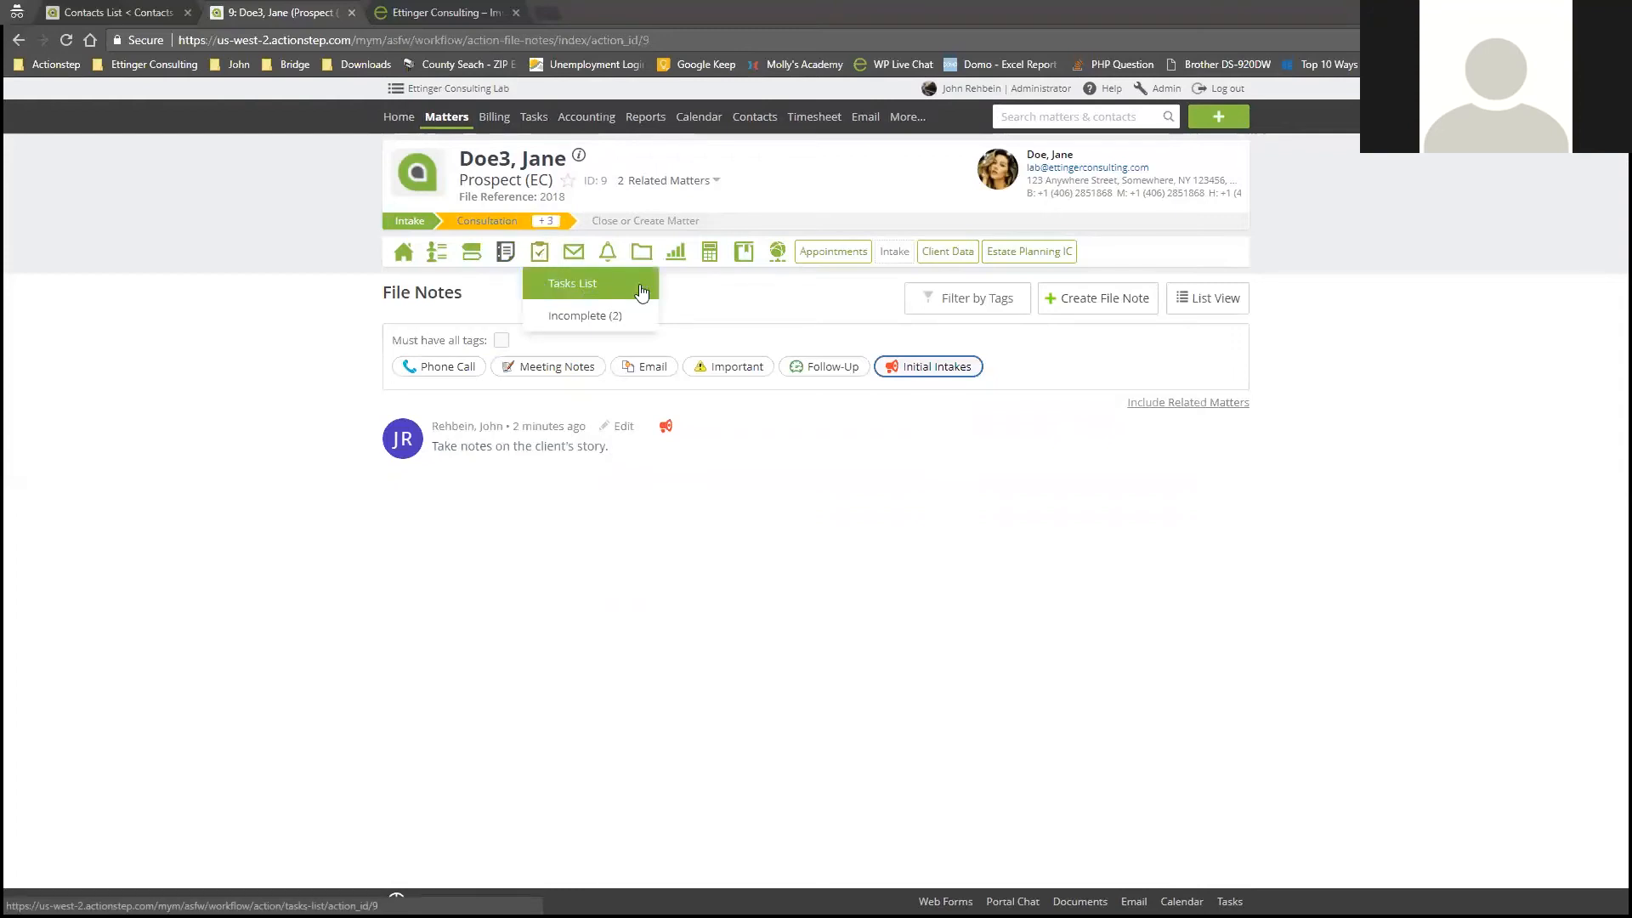
{"action": "left_click", "coordinate": [585, 316]}
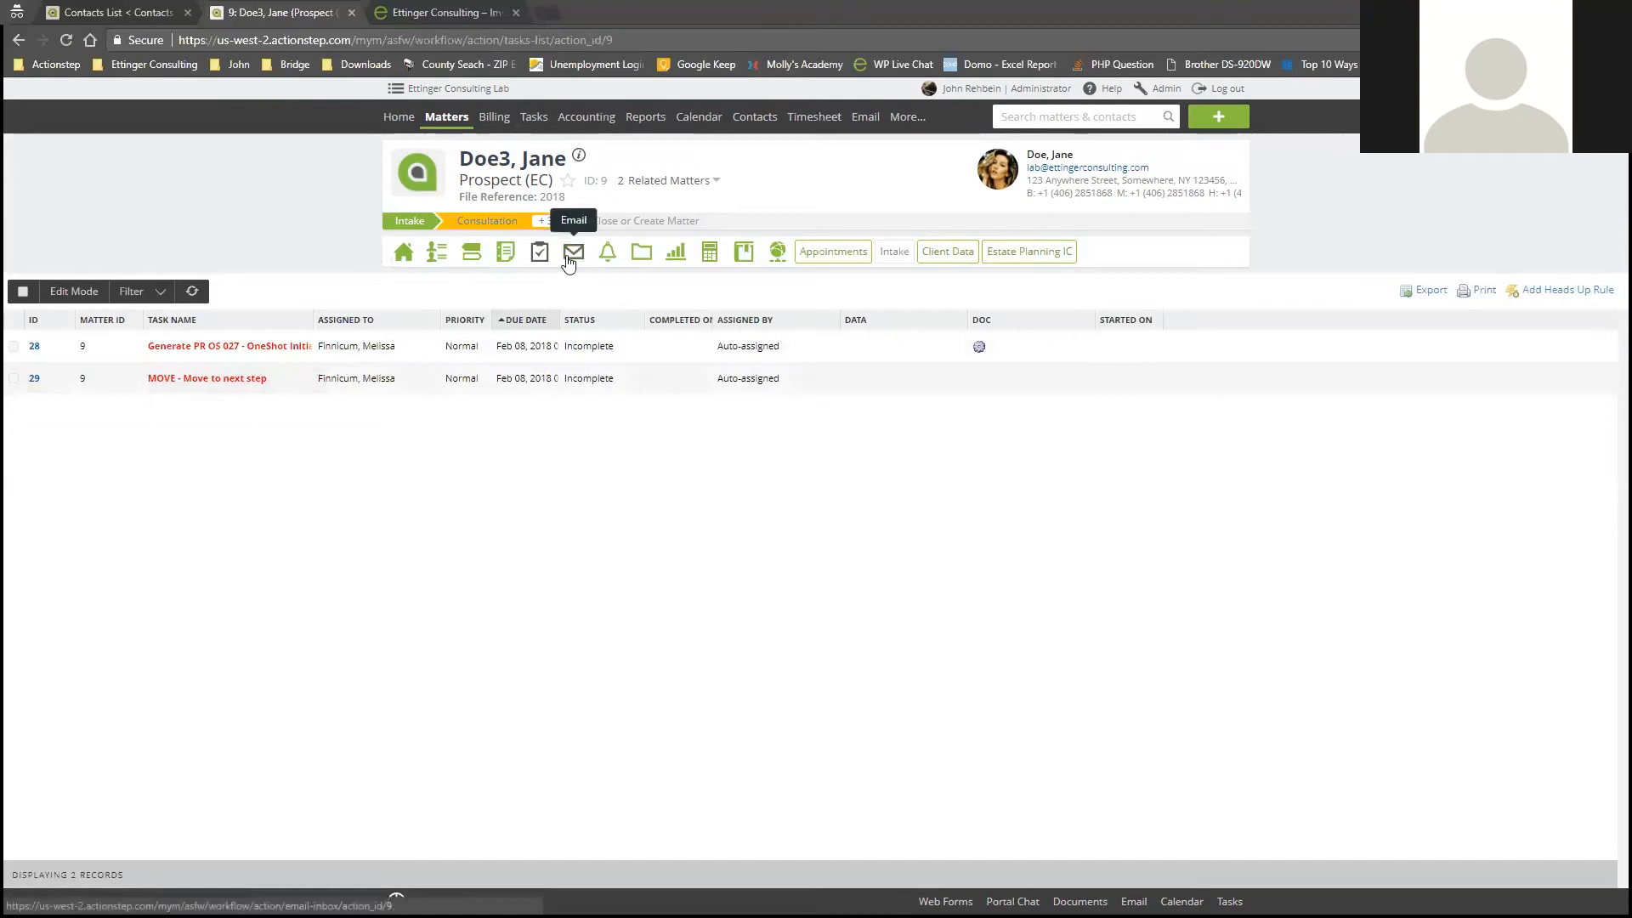
{"action": "mouse_move", "coordinate": [569, 263]}
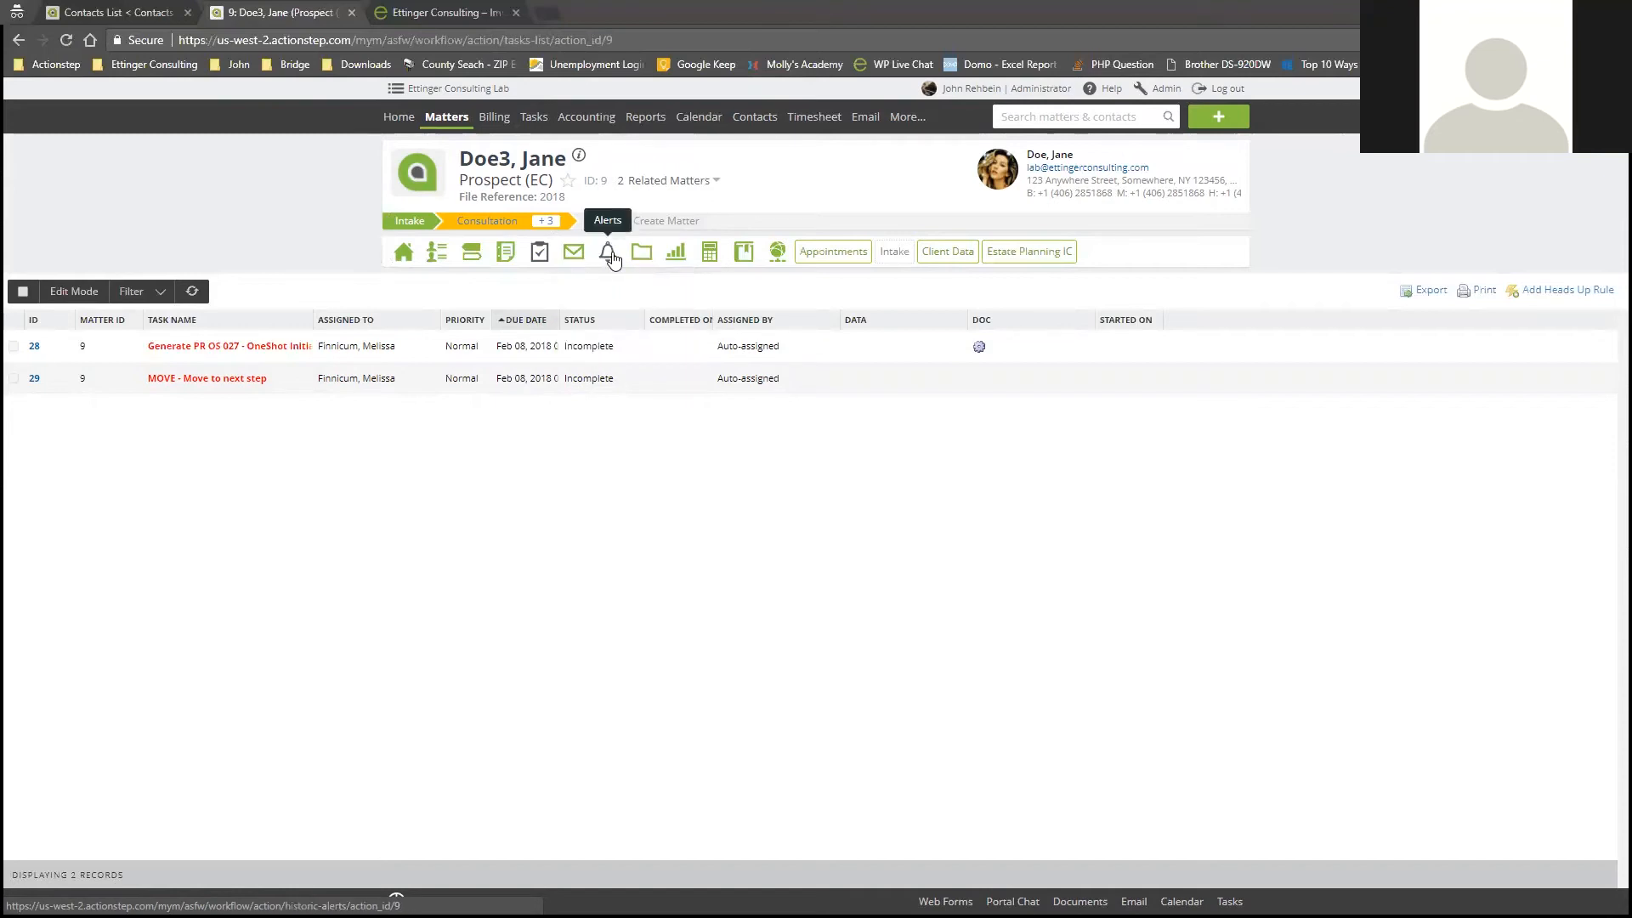
{"action": "left_click", "coordinate": [639, 255]}
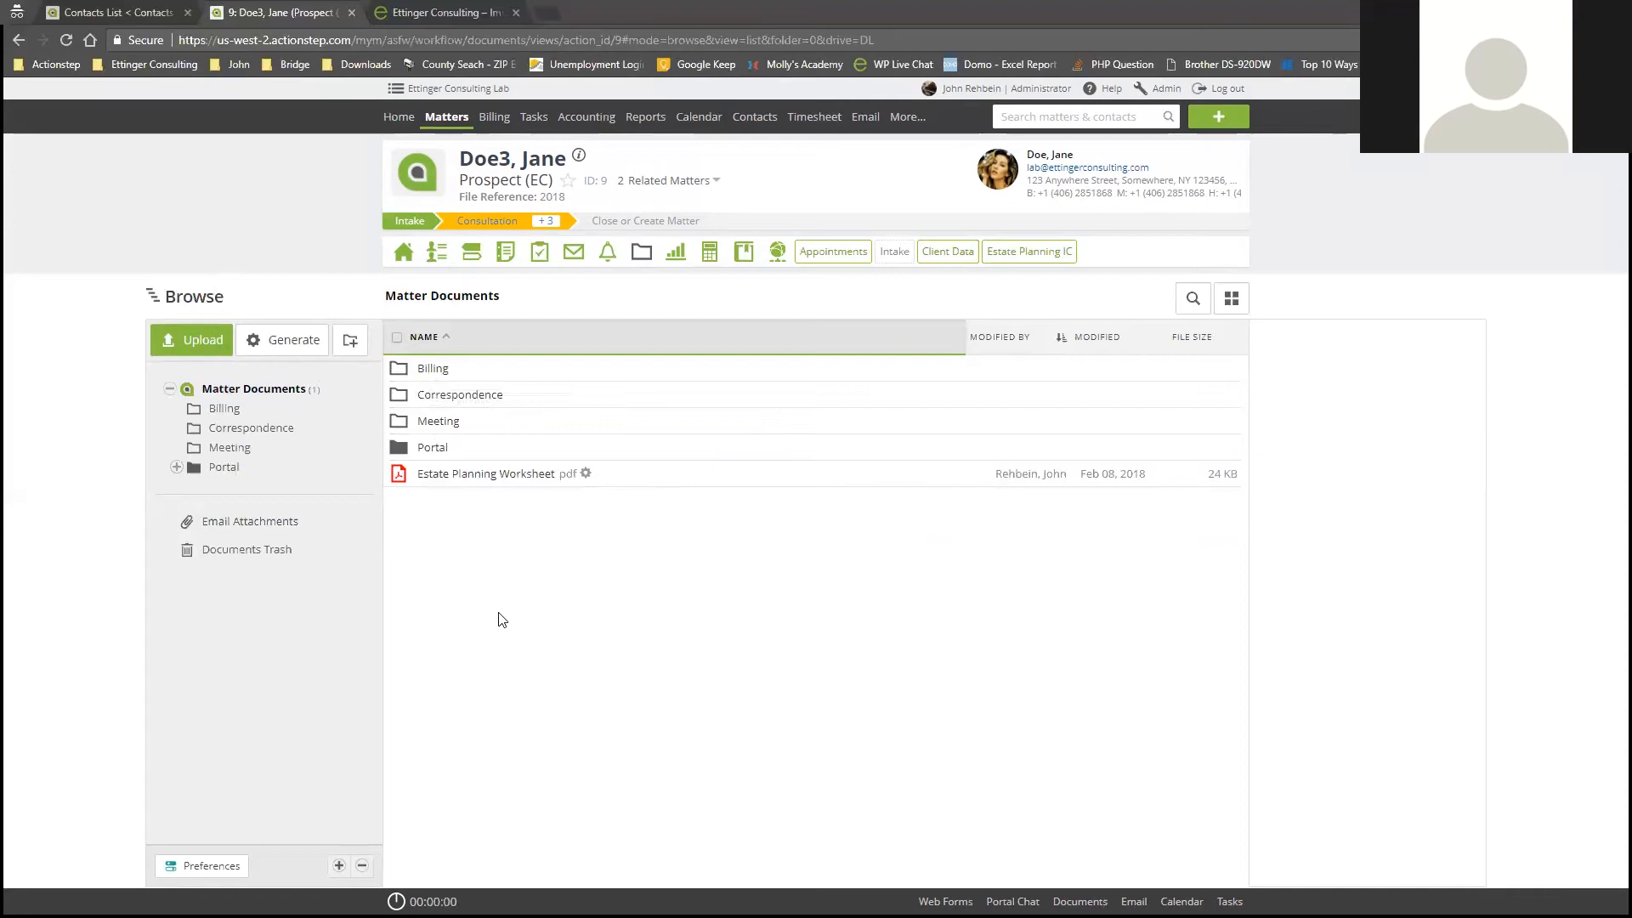
{"action": "left_click", "coordinate": [676, 254]}
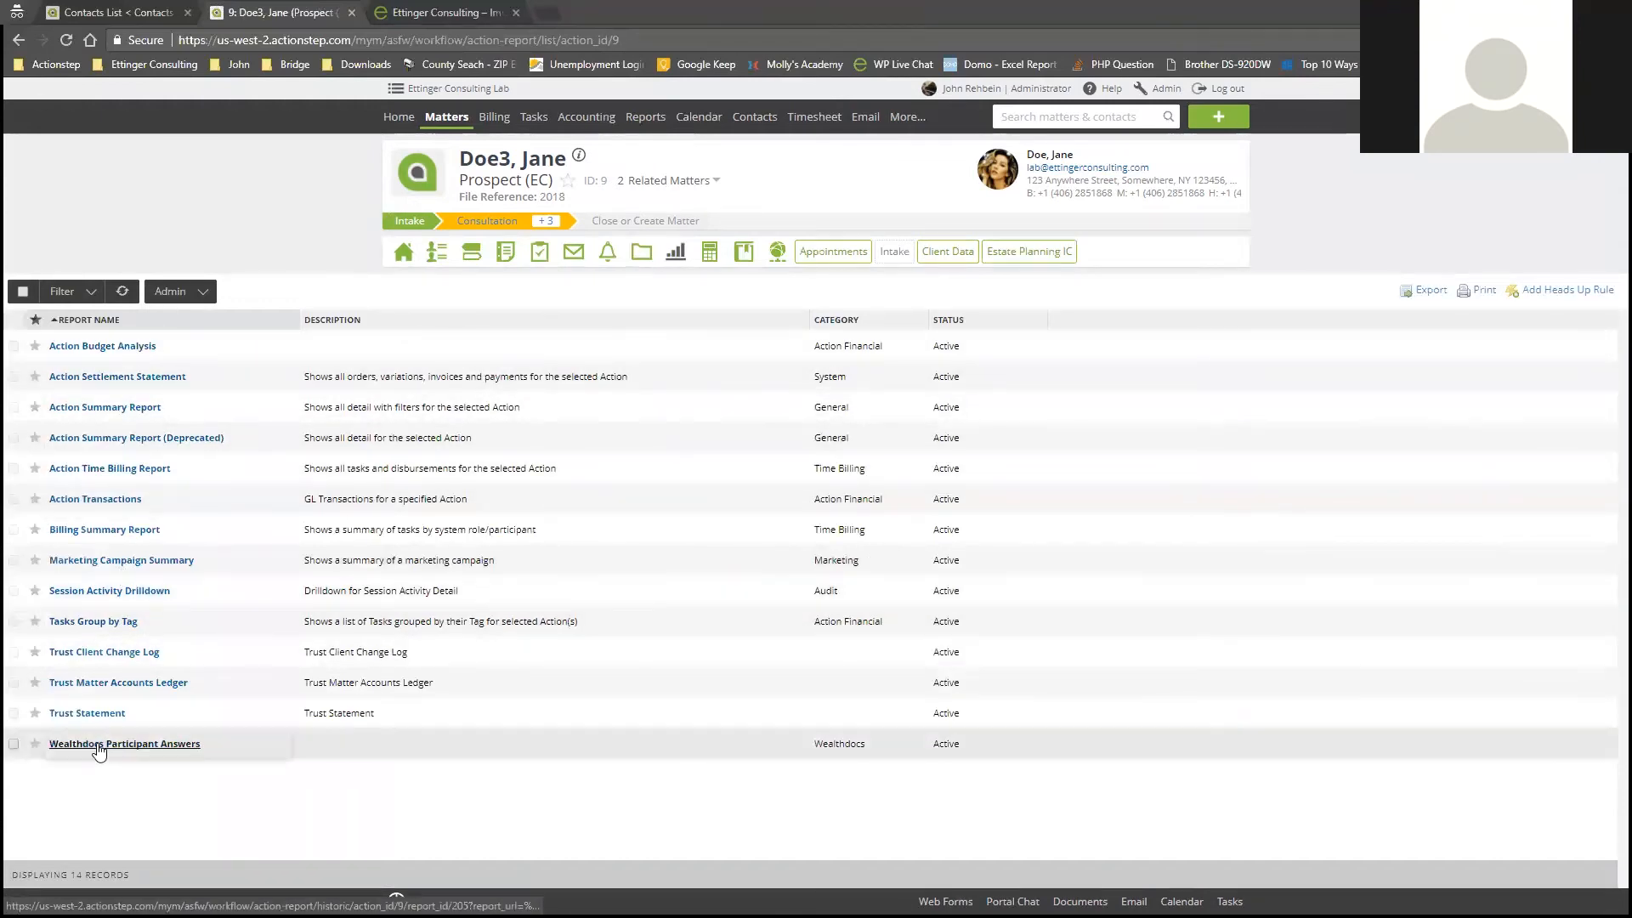
Review the matter's billing overview and fees list, and check the Timers list.
{"action": "left_click", "coordinate": [711, 253]}
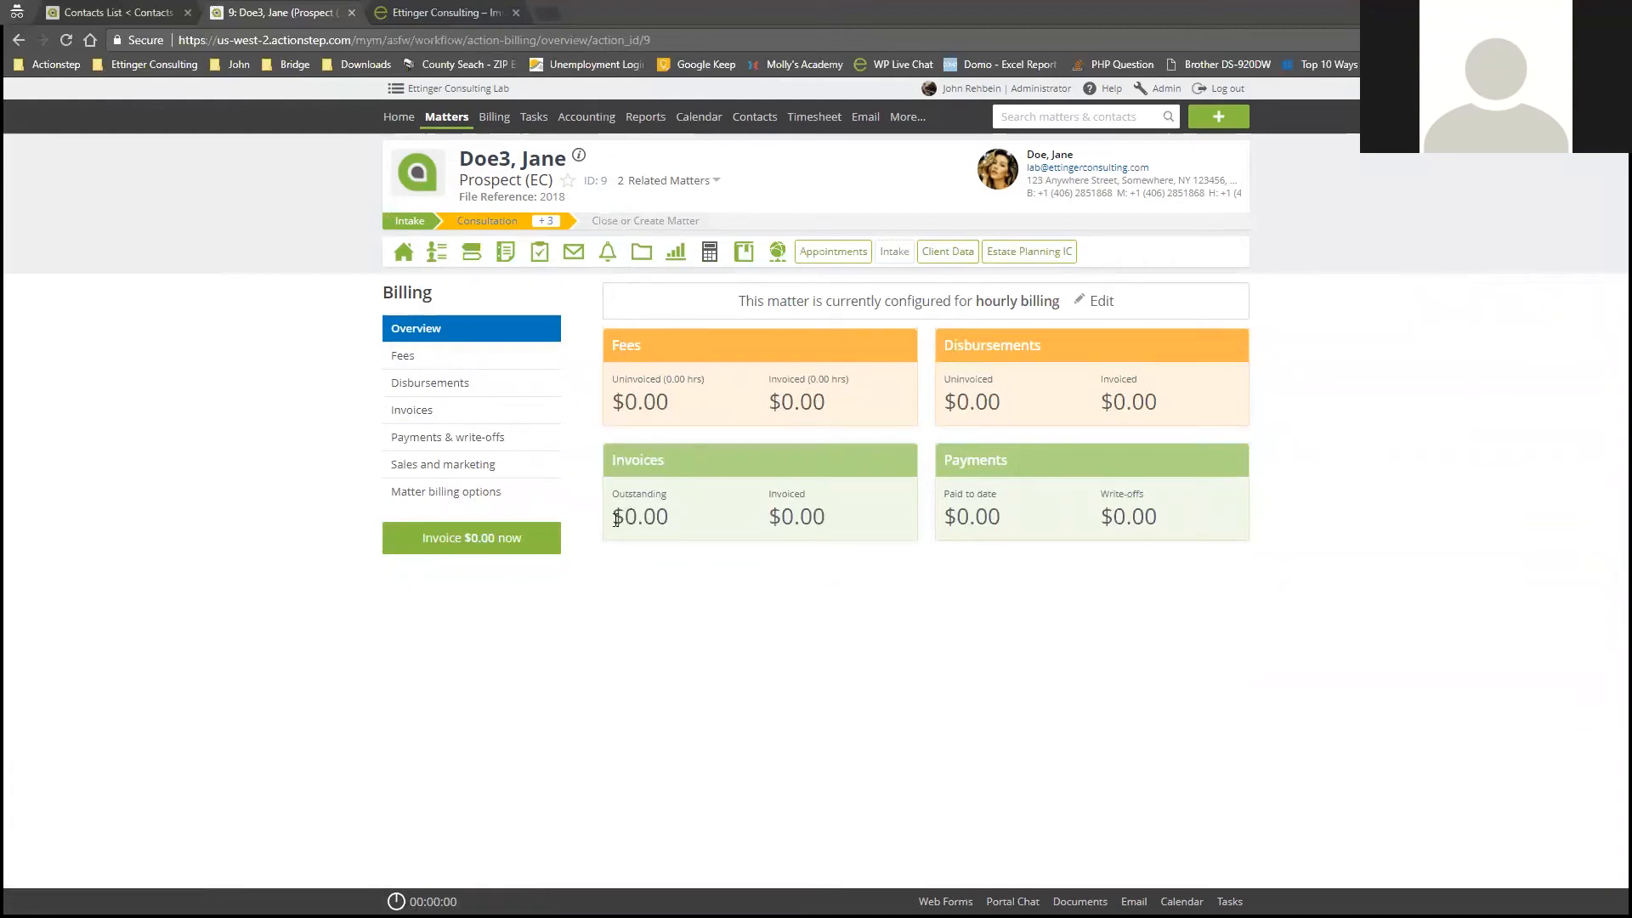
{"action": "double_click", "coordinate": [959, 460]}
{"action": "left_click", "coordinate": [948, 664]}
{"action": "left_click", "coordinate": [427, 363]}
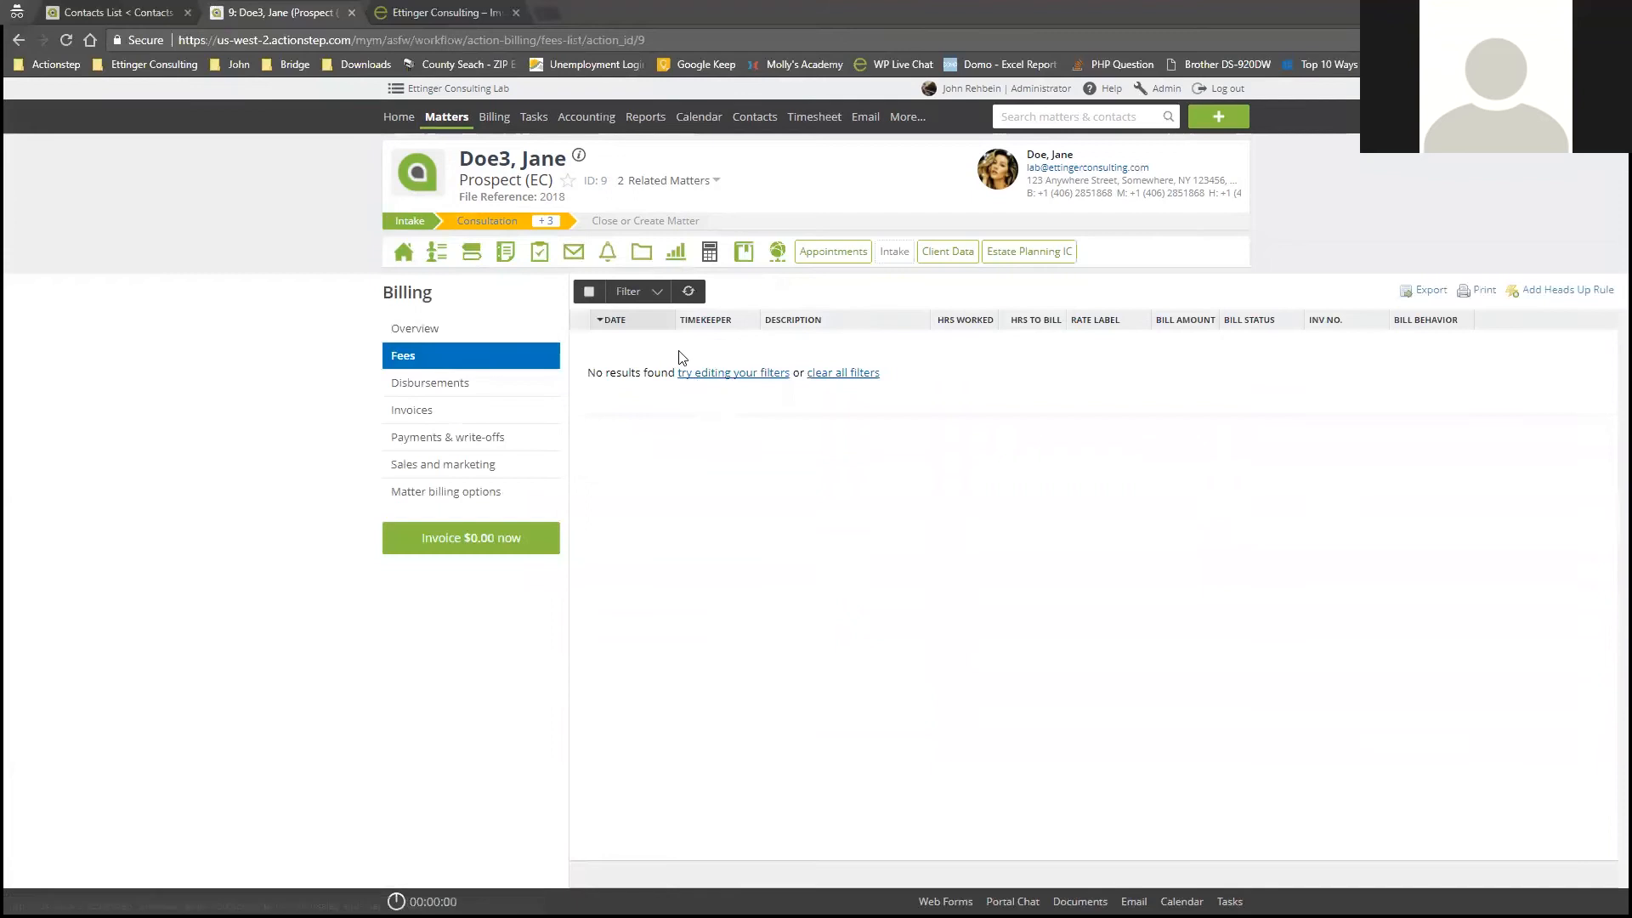
{"action": "left_click", "coordinate": [425, 901]}
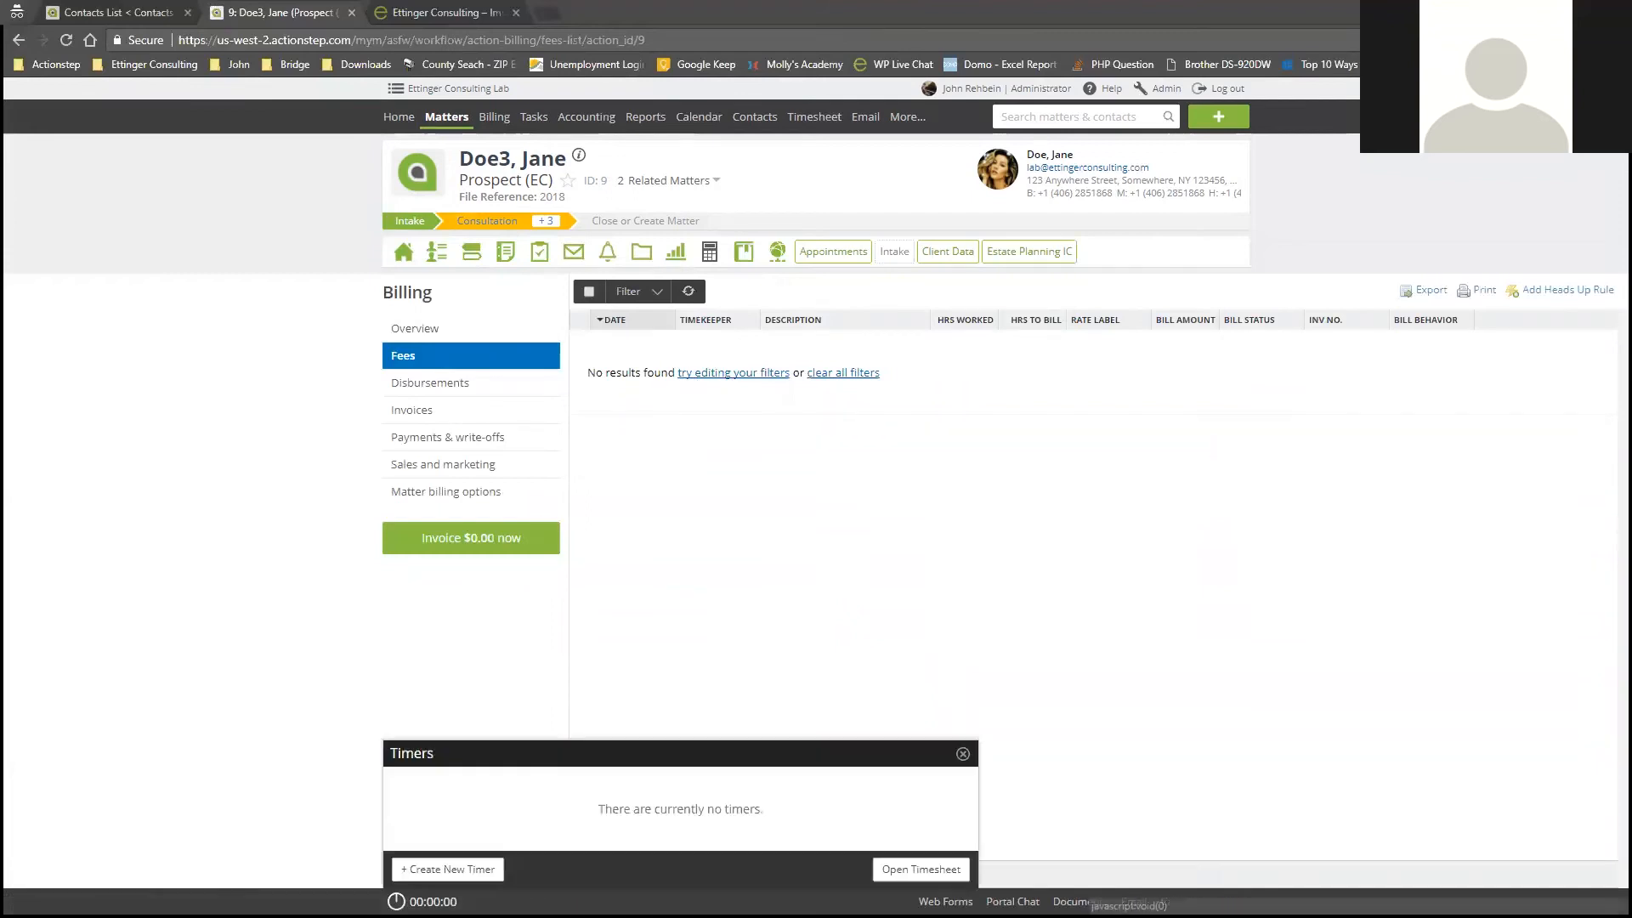
{"action": "left_click", "coordinate": [813, 448]}
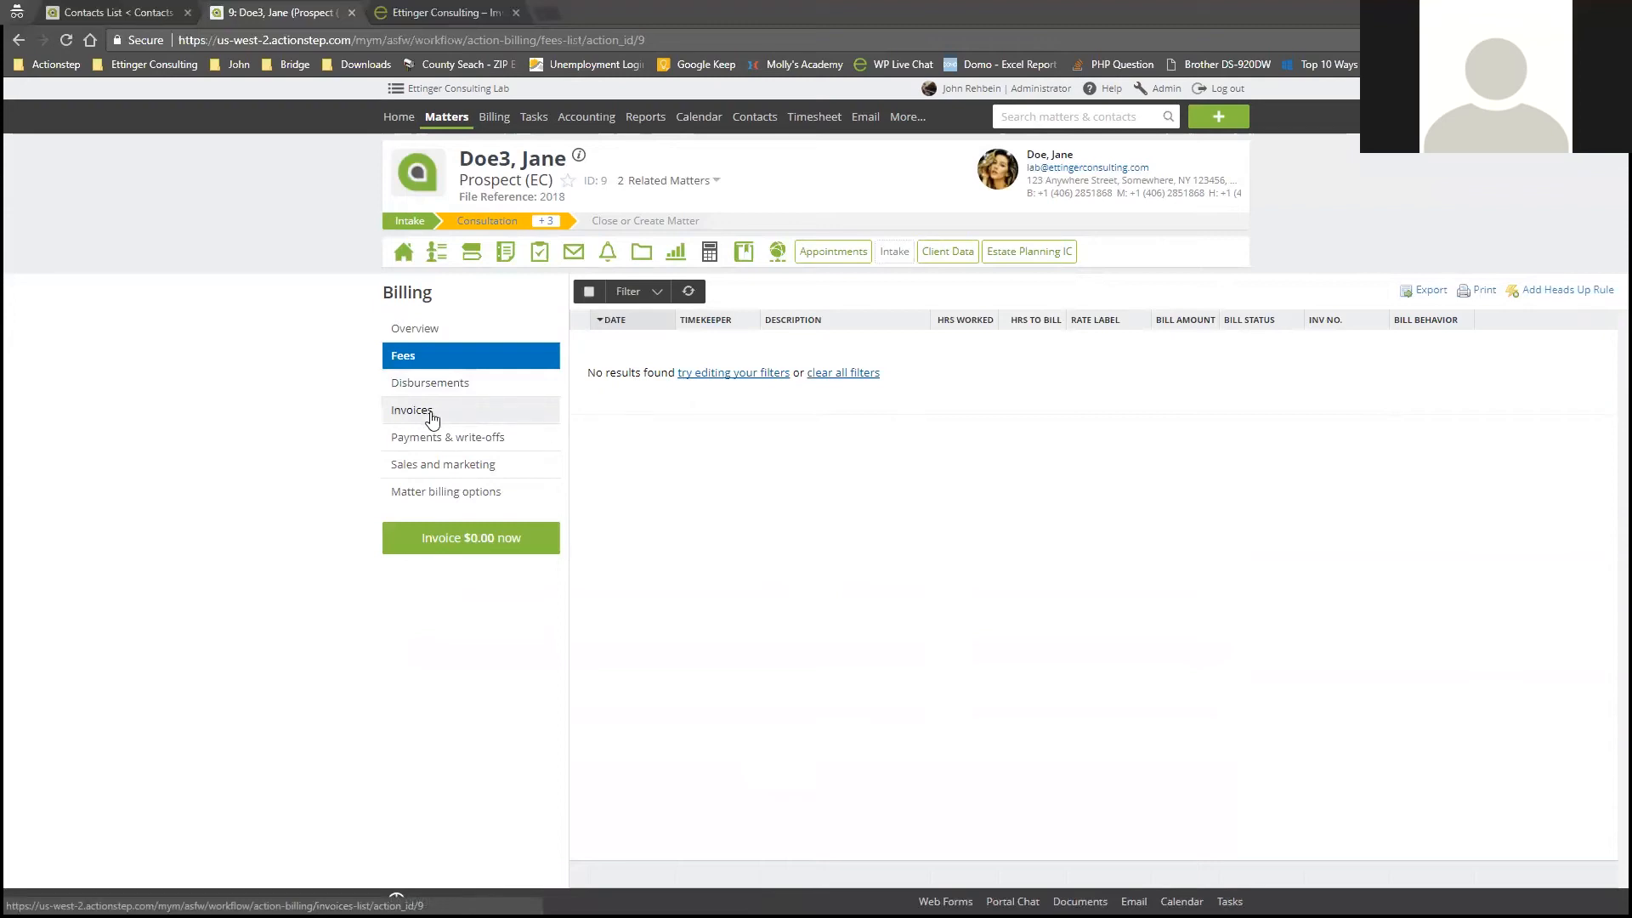
Examine the matter's Sales and marketing settings and its Matter billing options, and view the Prospect (EC) Wiki.
{"action": "left_click", "coordinate": [468, 465]}
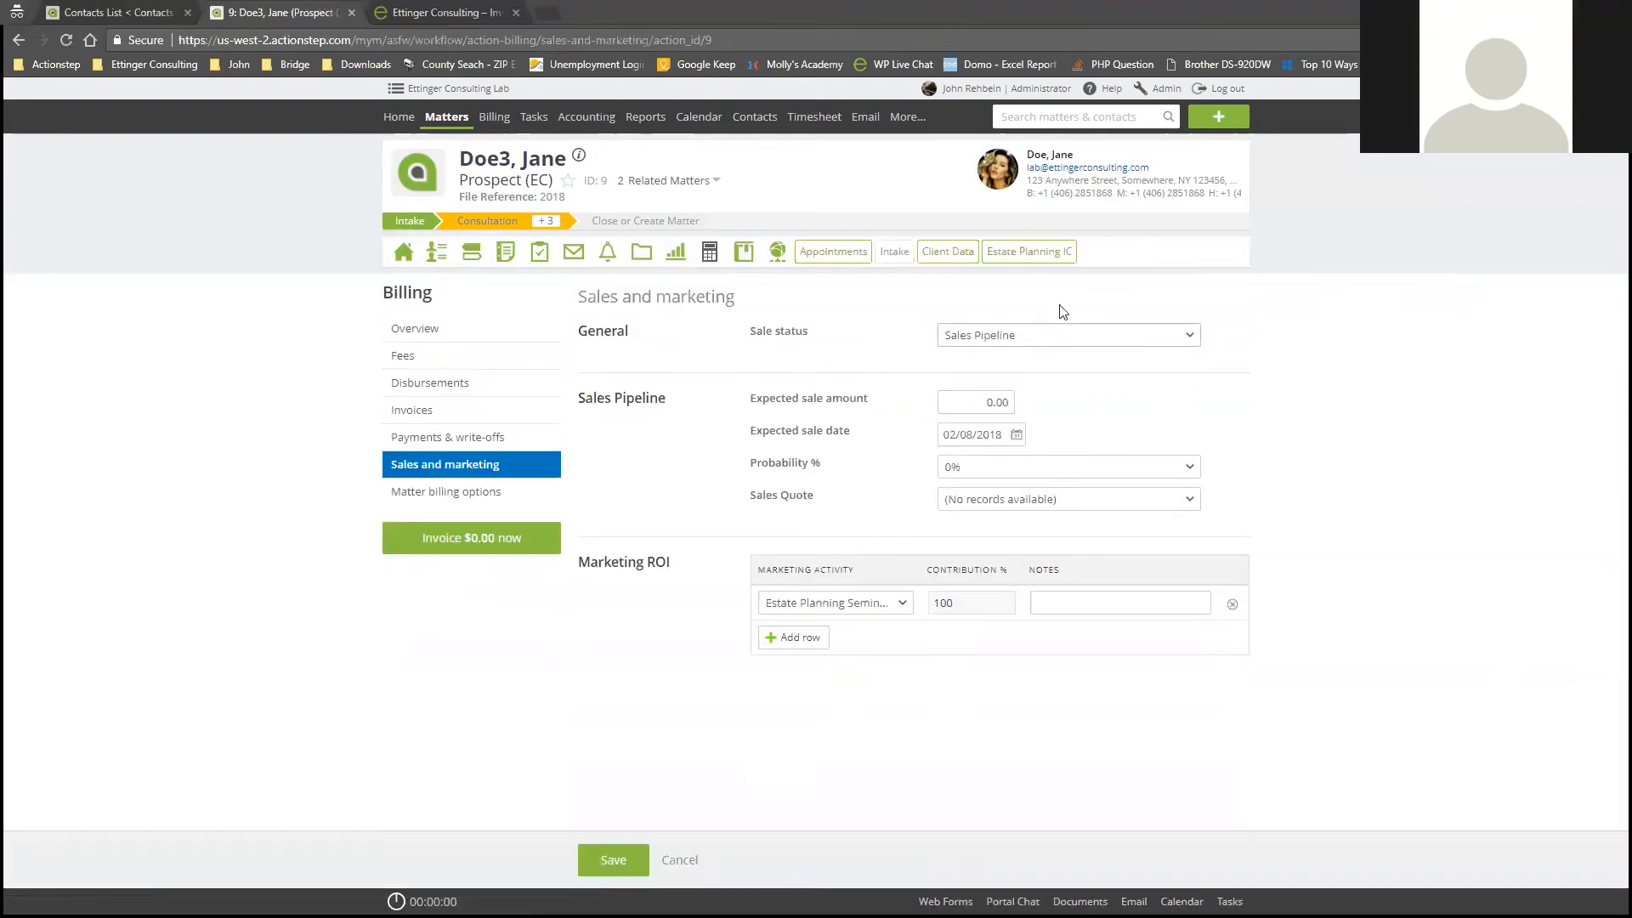
{"action": "left_click", "coordinate": [474, 501]}
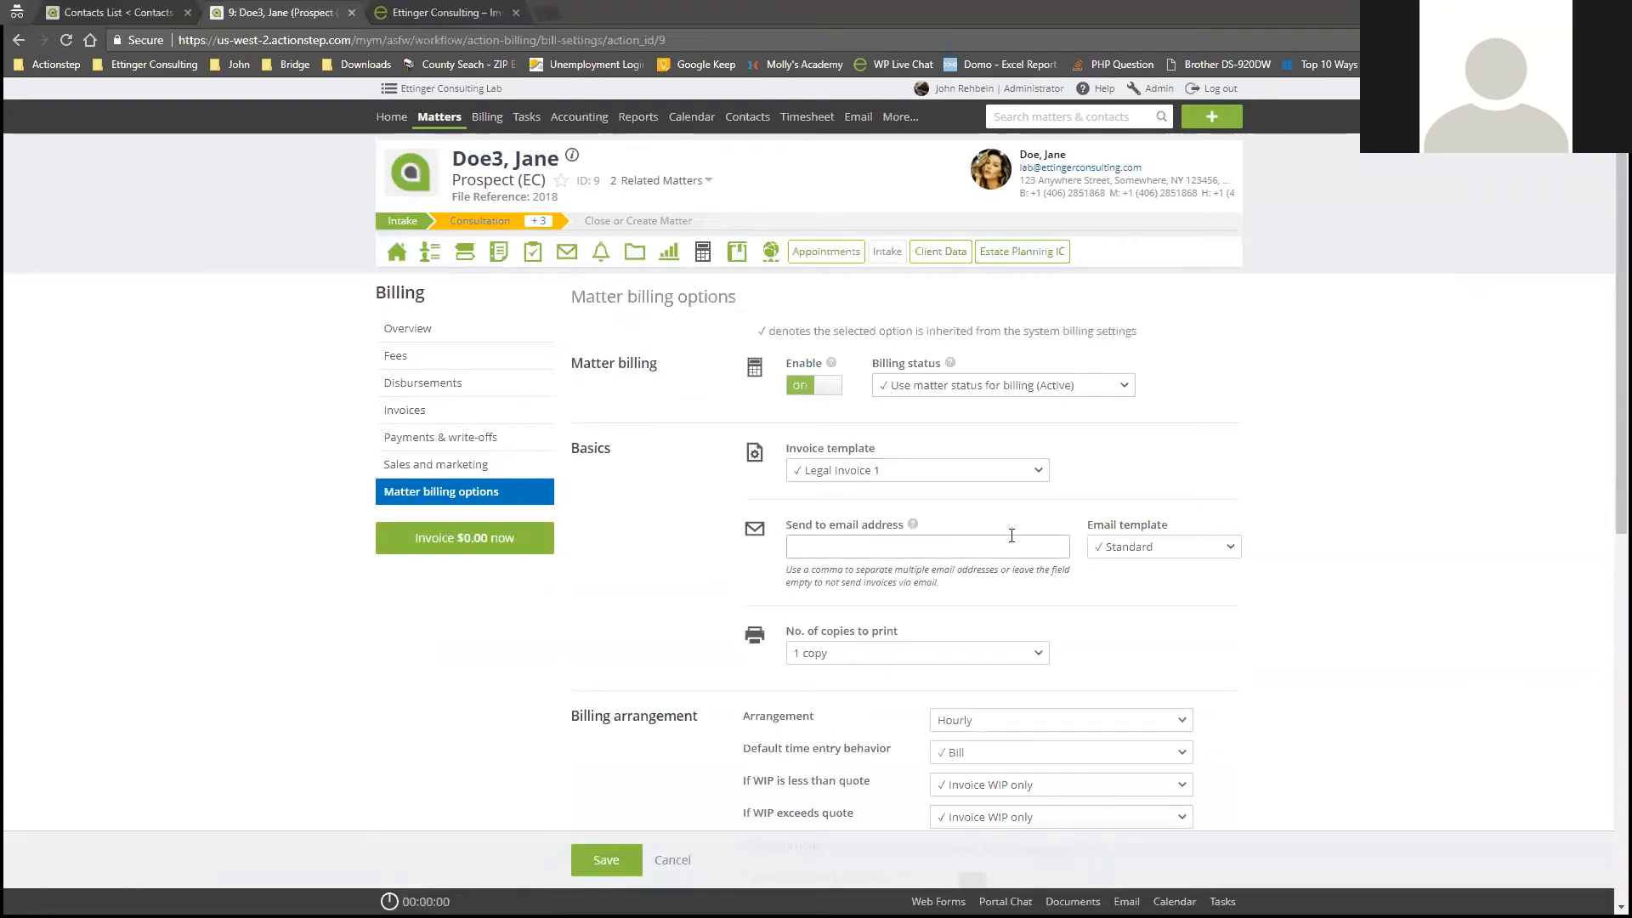
{"action": "scroll", "coordinate": [1183, 659], "scroll_direction": "down", "scroll_amount": 1}
{"action": "scroll", "coordinate": [1183, 658], "scroll_direction": "down", "scroll_amount": 1}
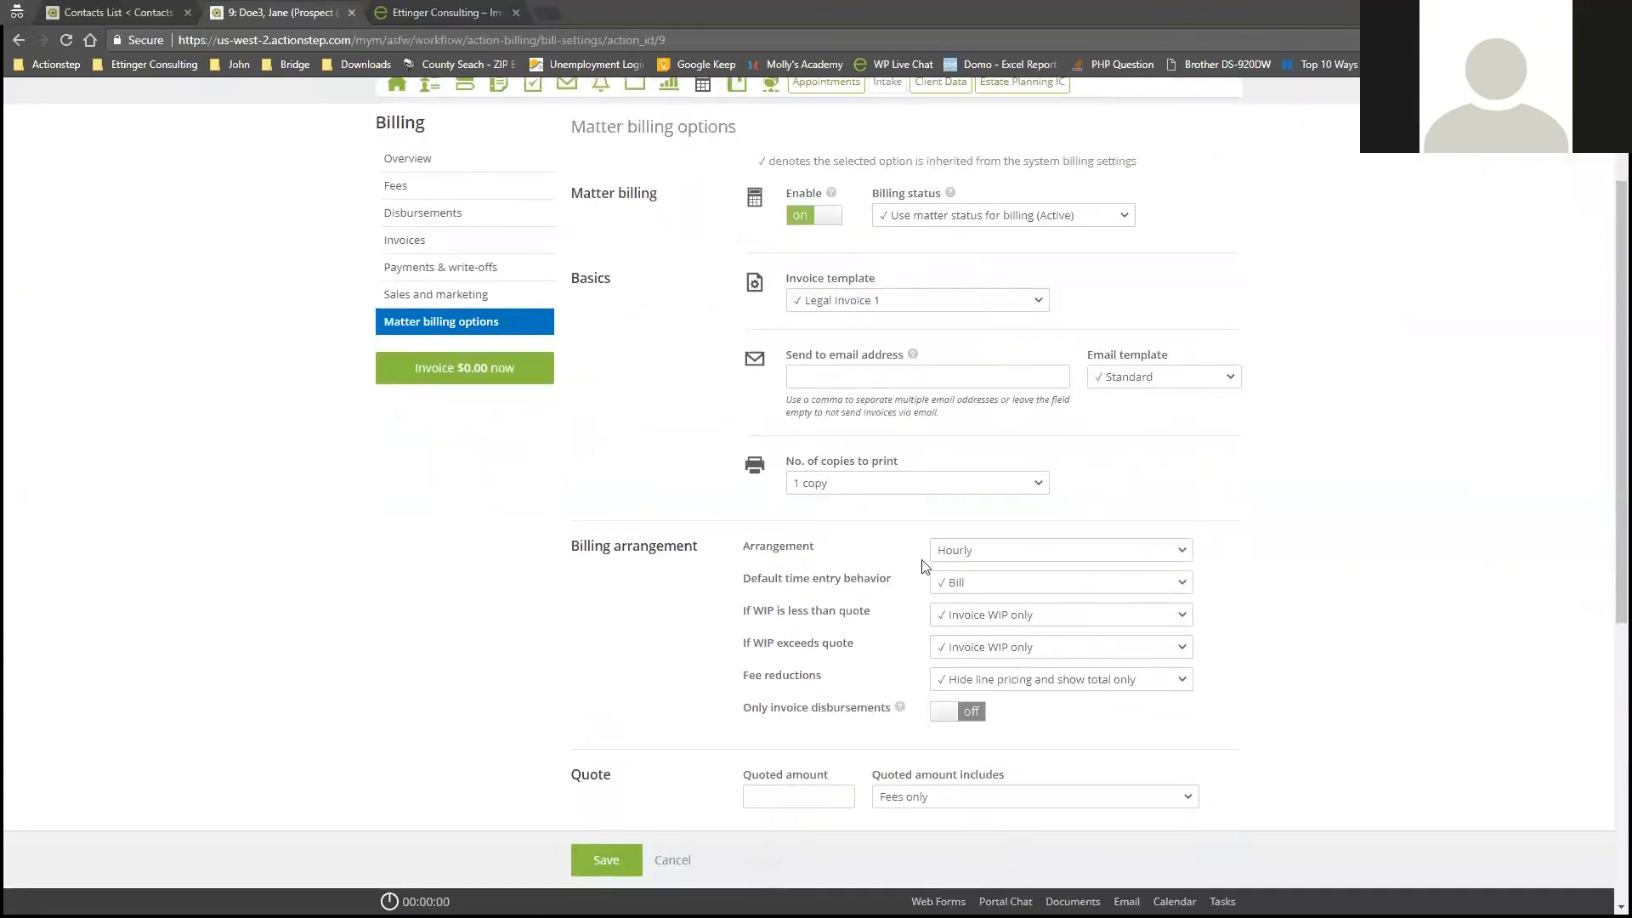
{"action": "left_click", "coordinate": [992, 552]}
{"action": "left_click", "coordinate": [1282, 598]}
{"action": "scroll", "coordinate": [911, 720], "scroll_direction": "down", "scroll_amount": 4}
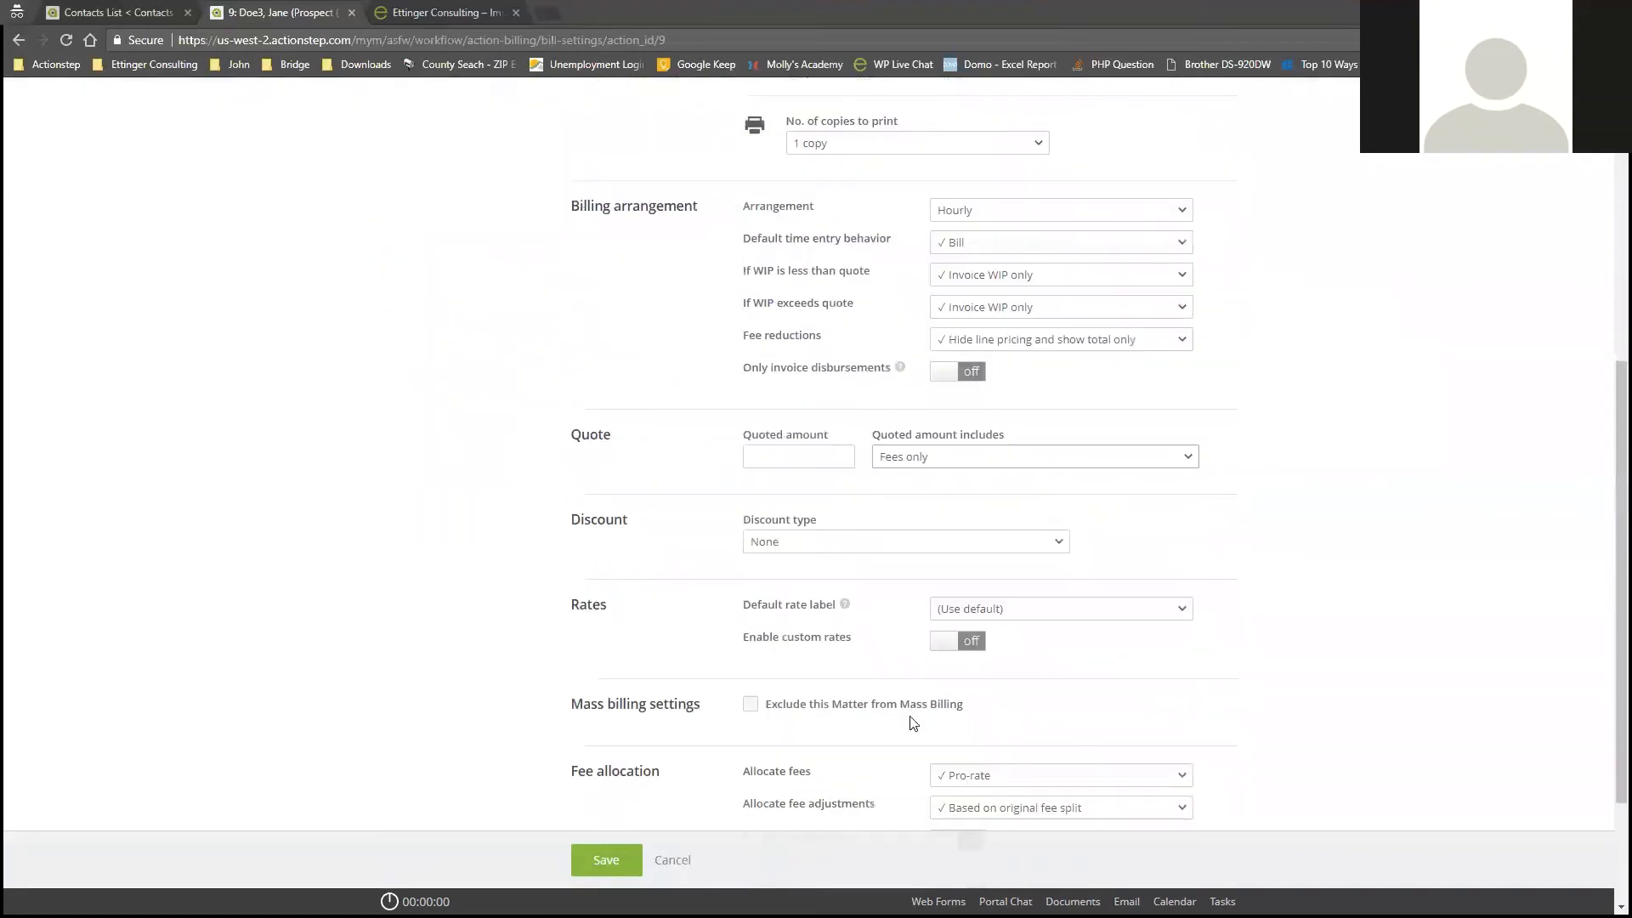
{"action": "scroll", "coordinate": [911, 816], "scroll_direction": "up", "scroll_amount": 6}
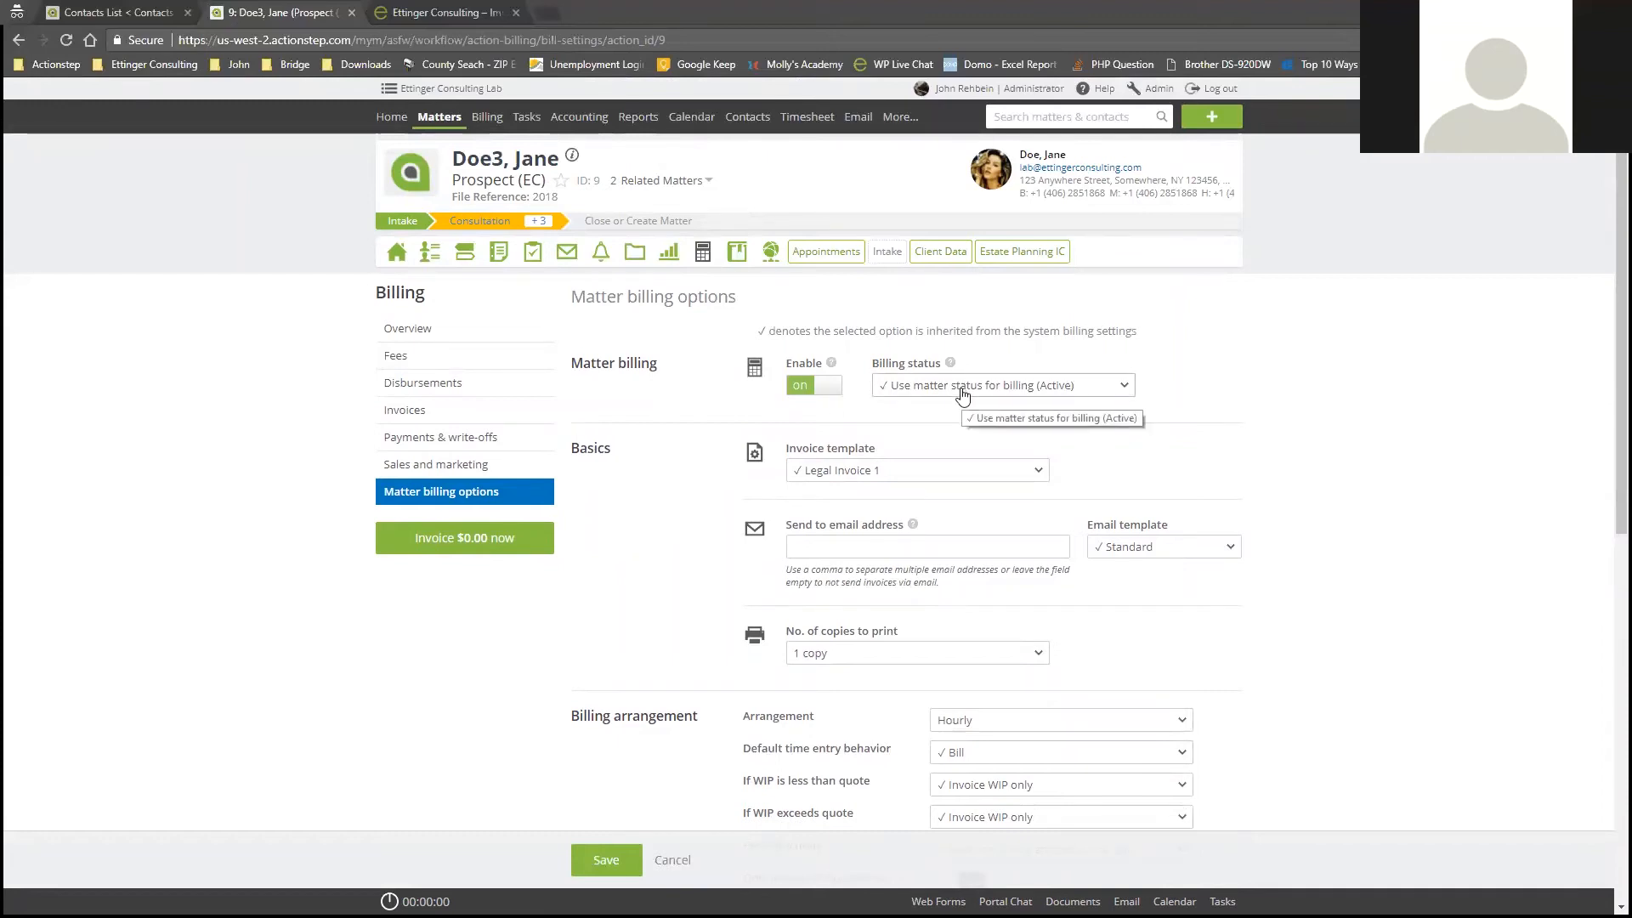
{"action": "left_click", "coordinate": [736, 254]}
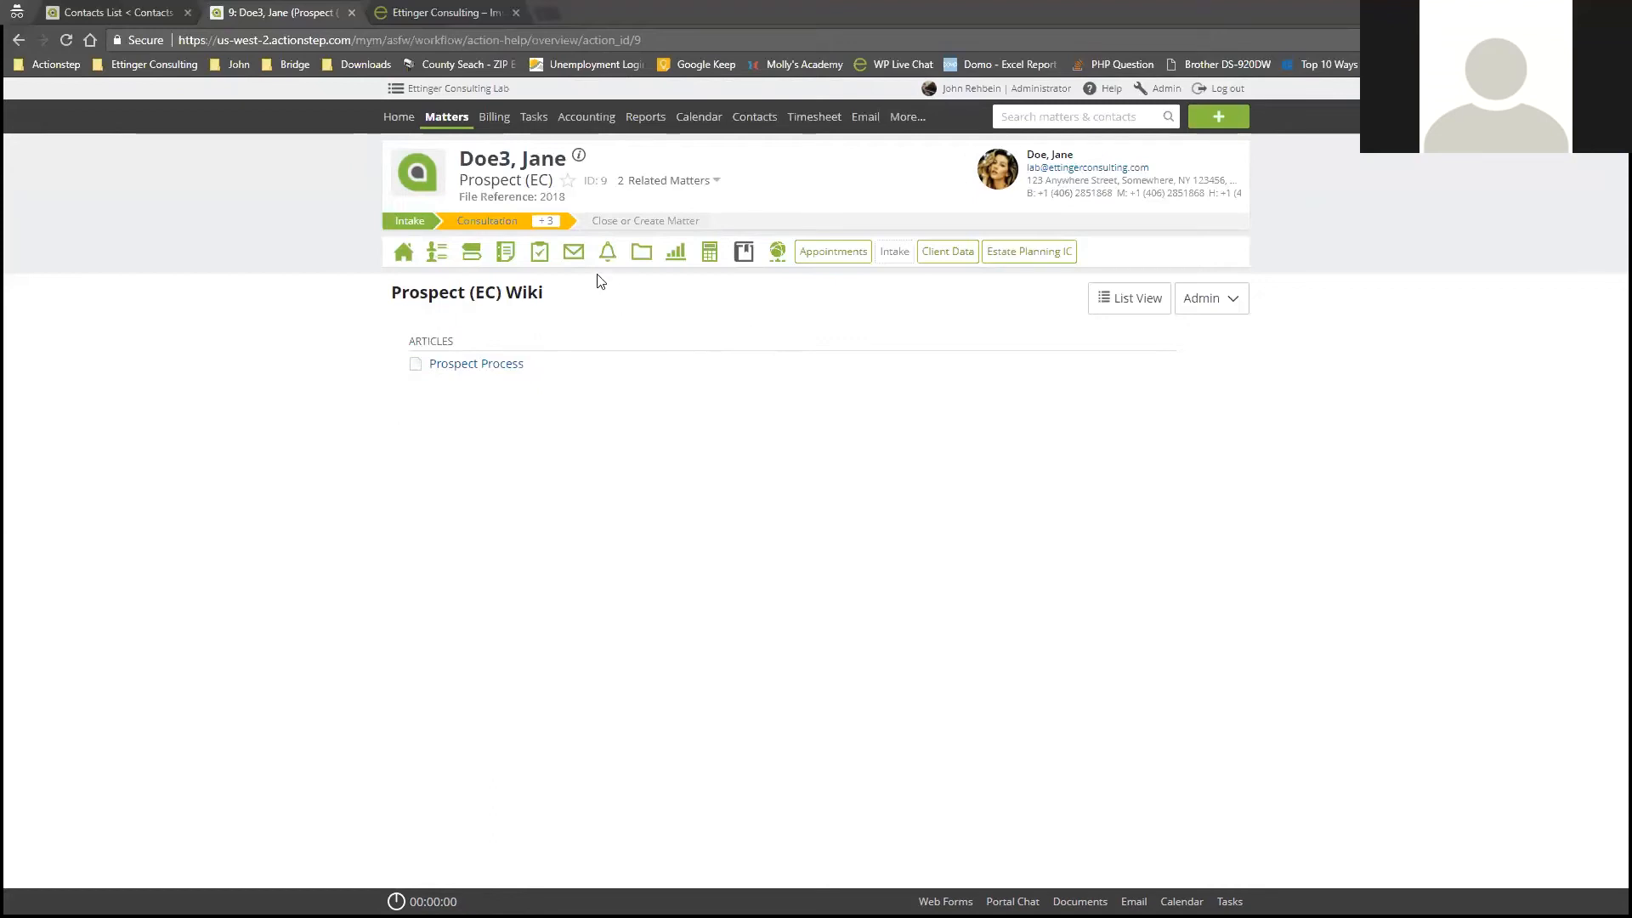
Grant the matter's Primary_Contact portal access and send the portal chat message "Hope your day is well!".
{"action": "left_click", "coordinate": [778, 255]}
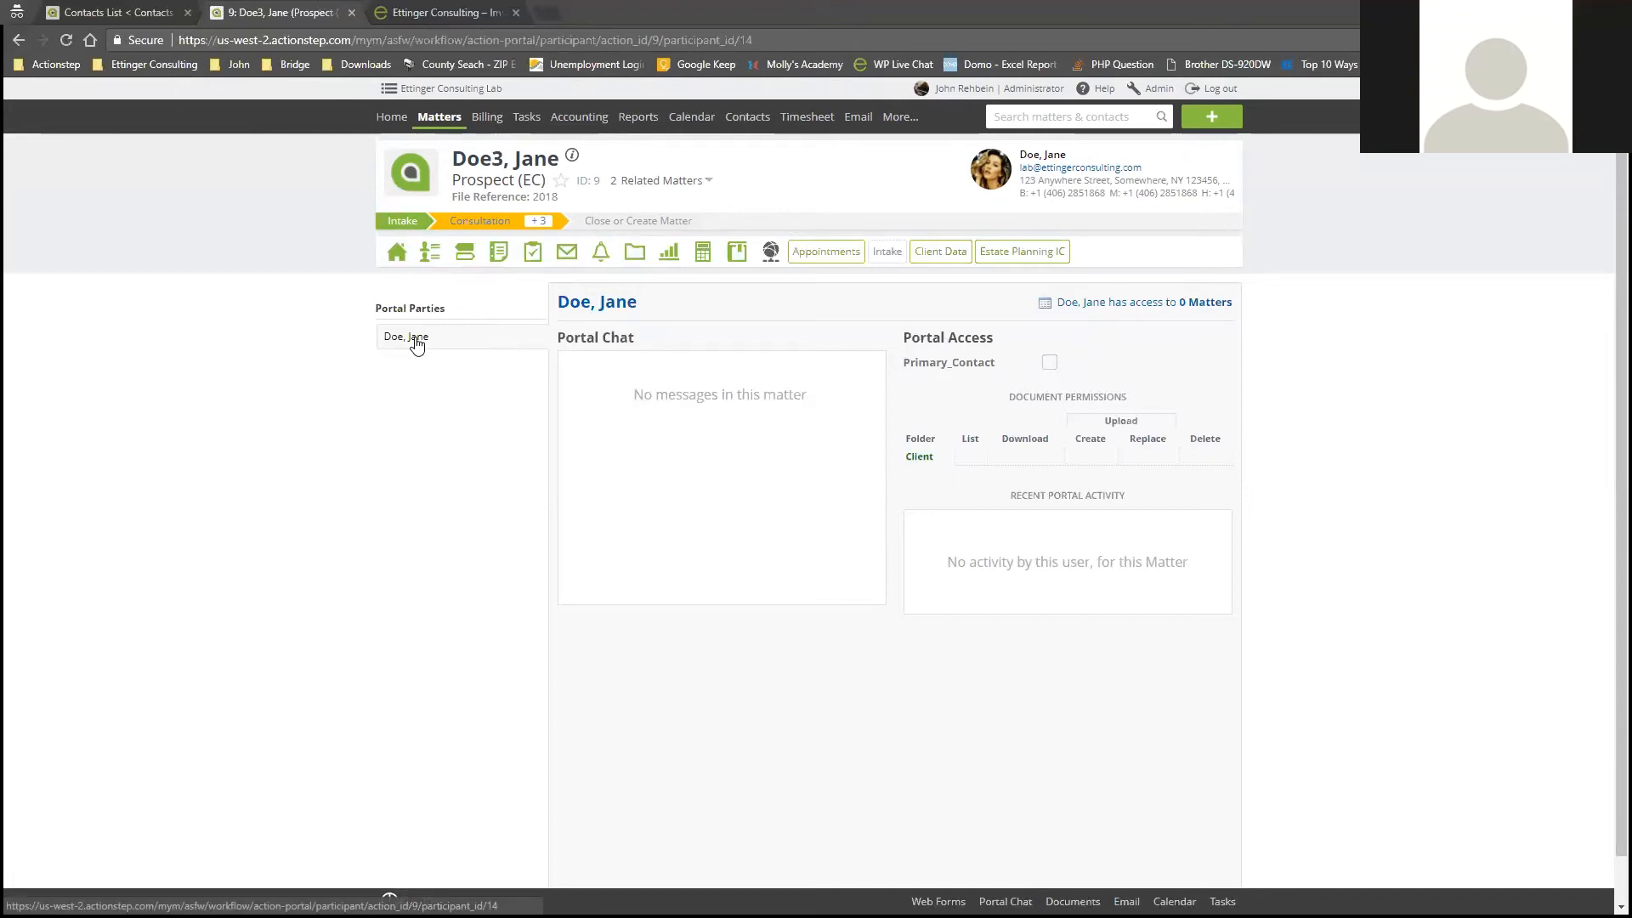
{"action": "left_click", "coordinate": [1052, 364]}
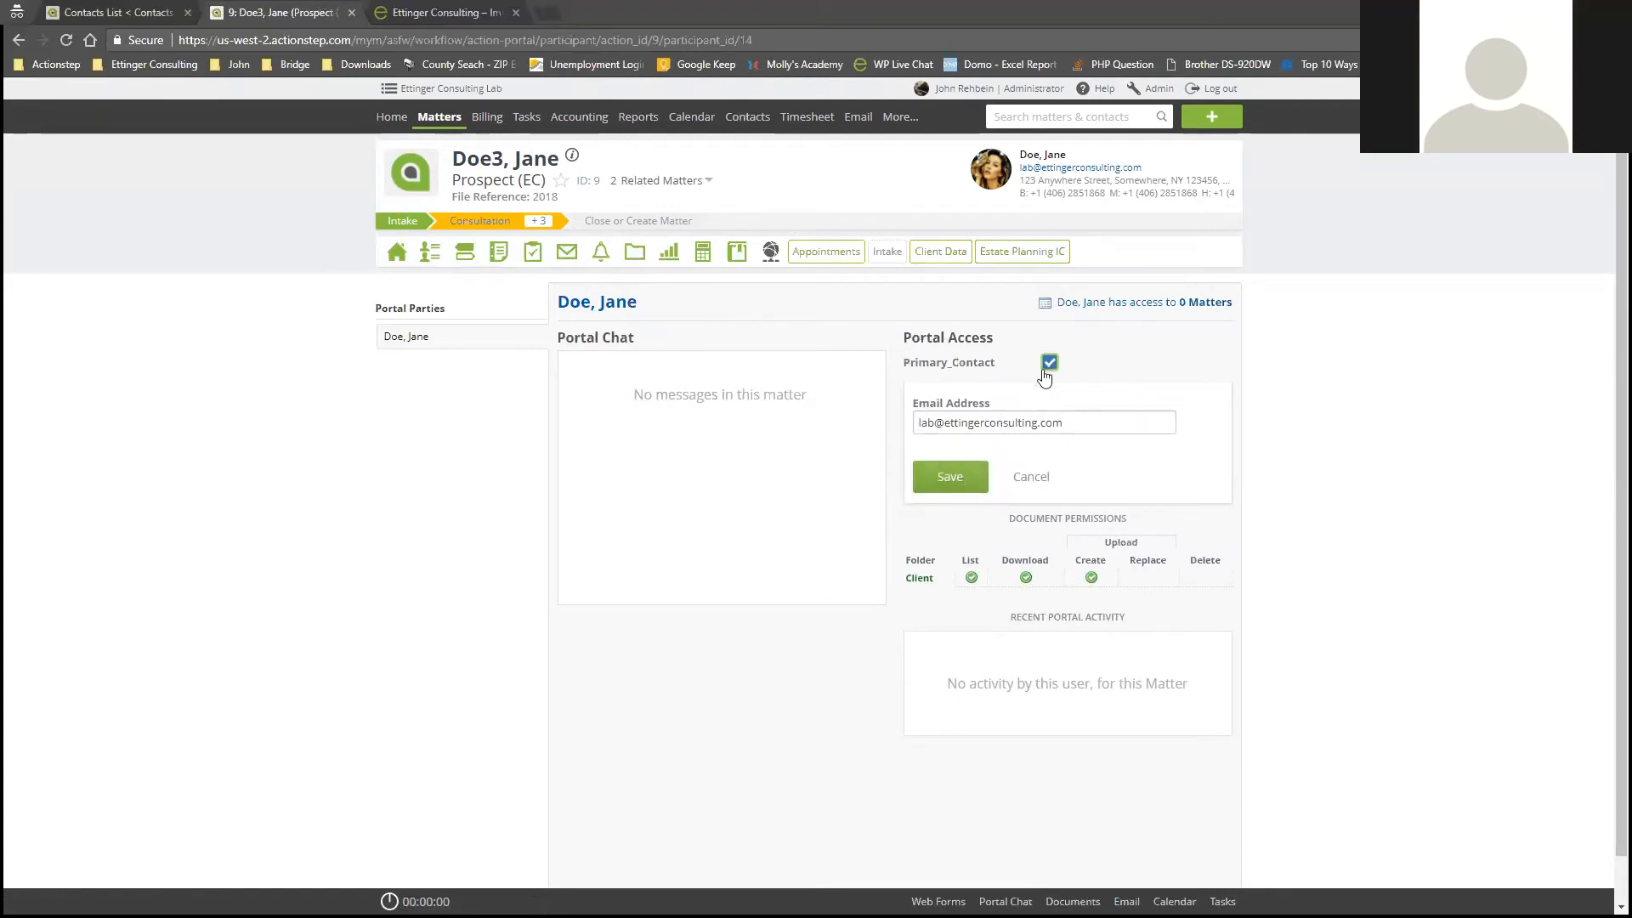
{"action": "left_click", "coordinate": [963, 481]}
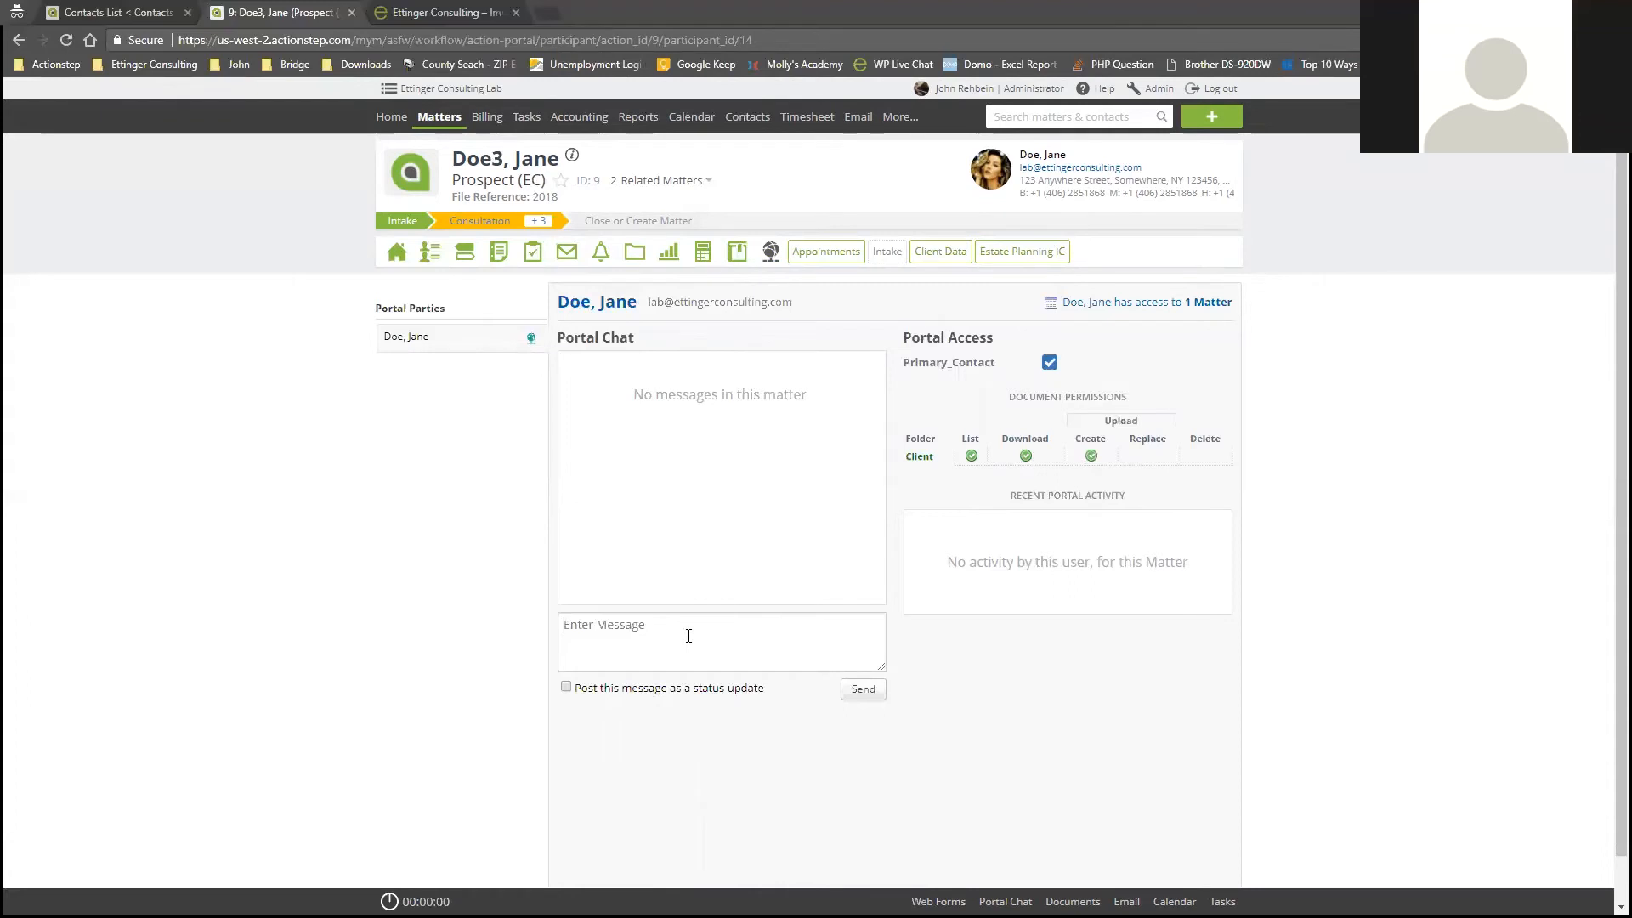
{"action": "type", "text": "Hope your day is well!"}
{"action": "left_click", "coordinate": [860, 689]}
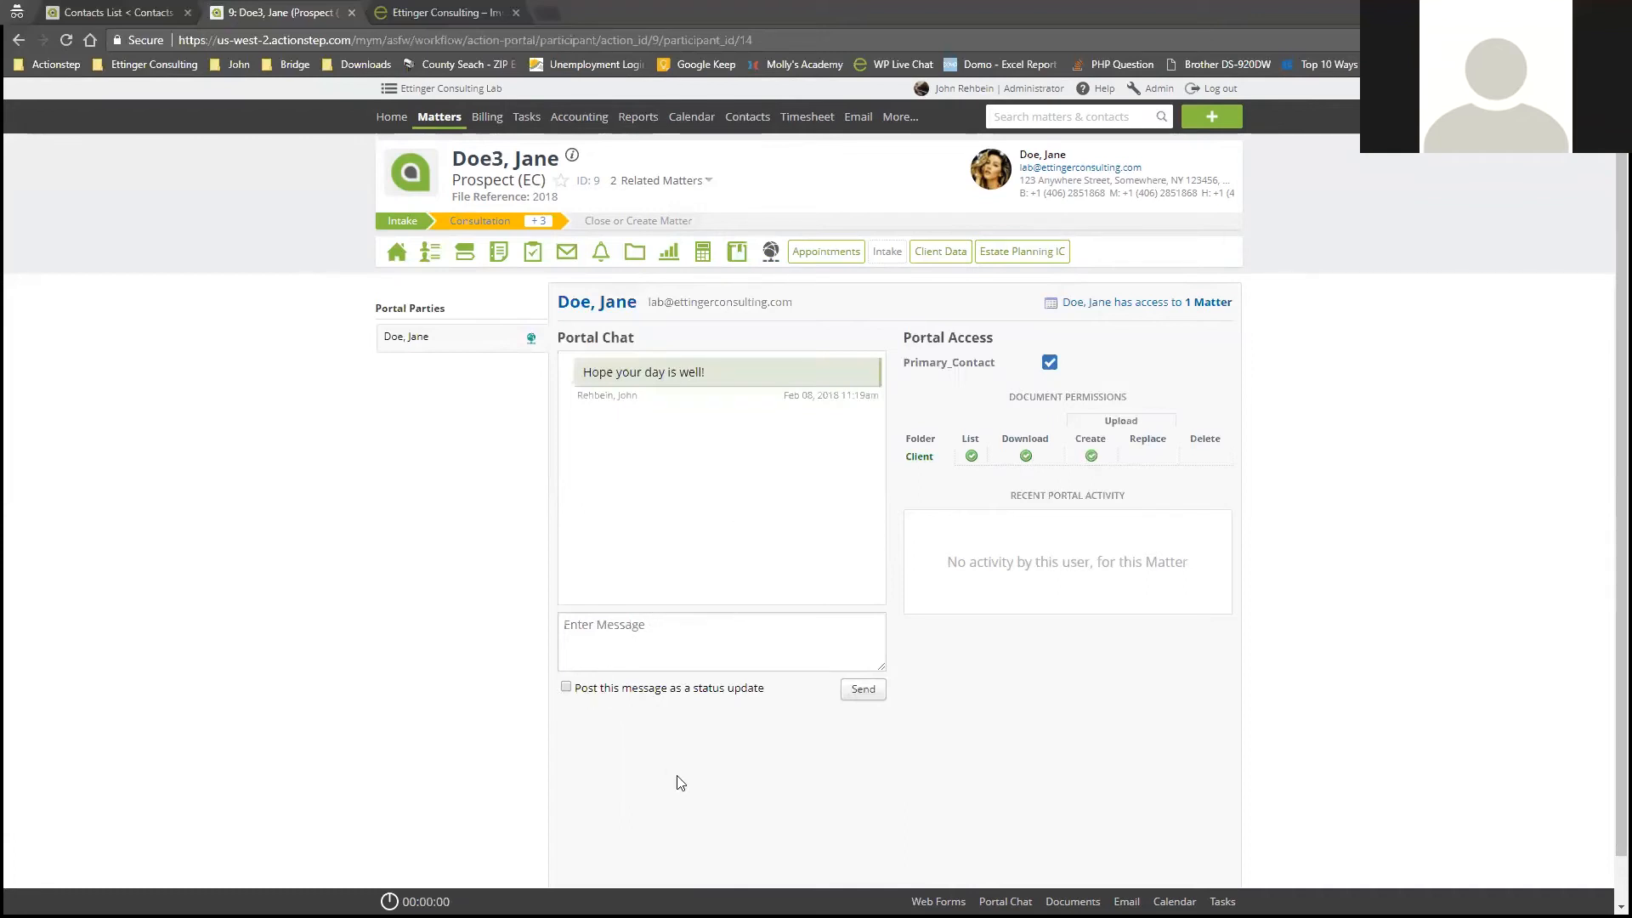
View the Client folder under Portal in the matter's documents, and briefly check the general Documents list.
{"action": "left_click", "coordinate": [629, 255]}
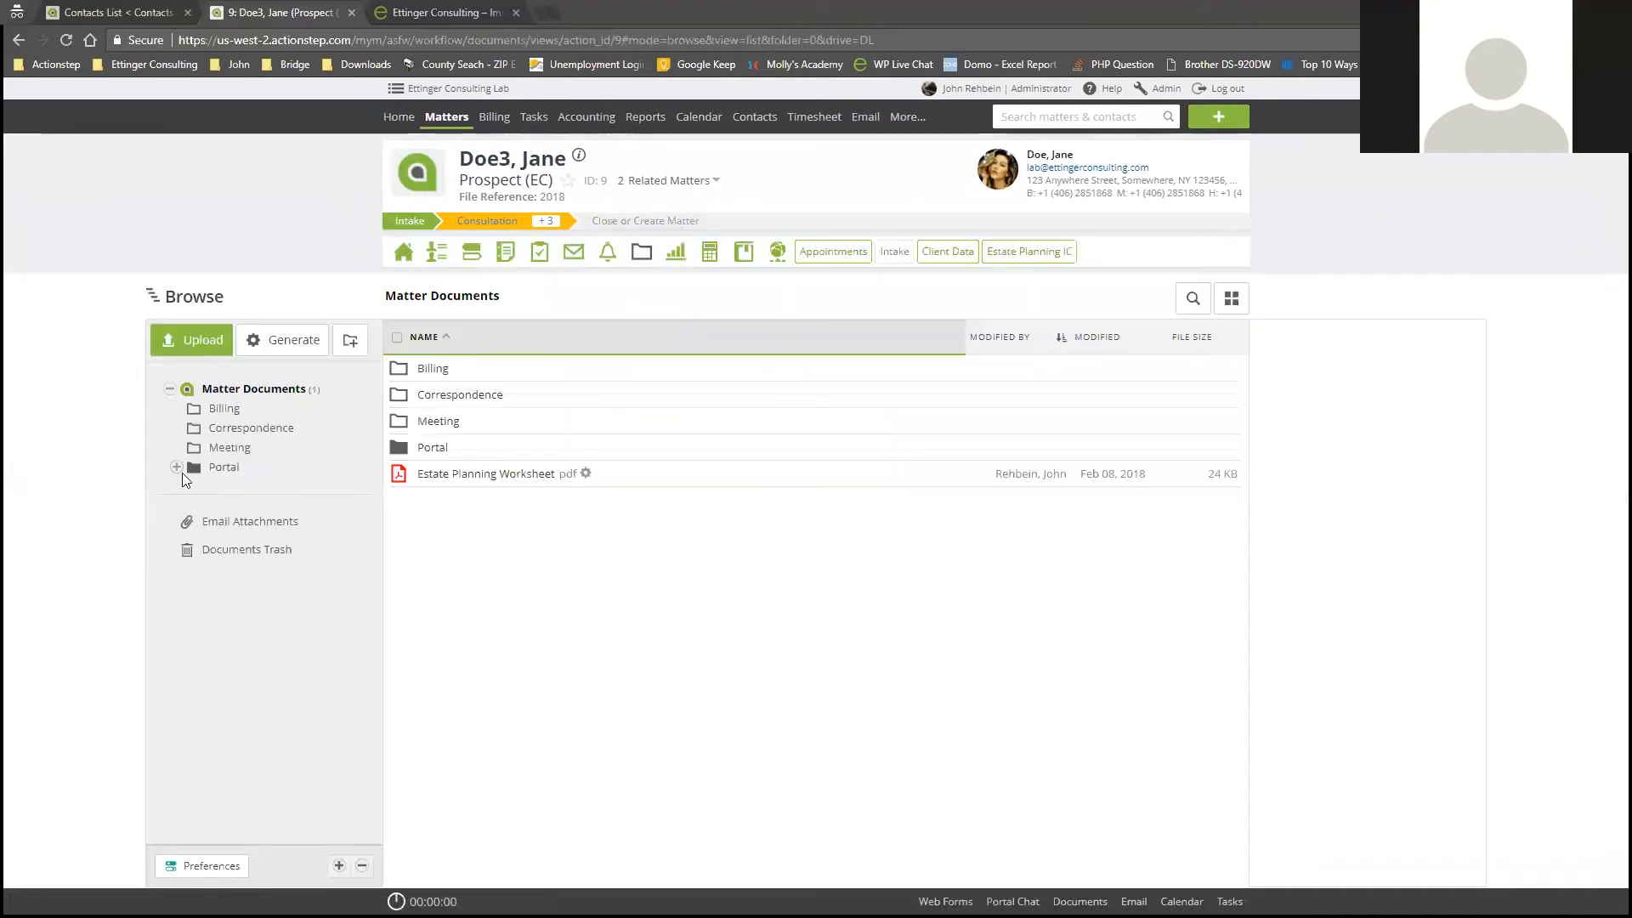
{"action": "left_click", "coordinate": [175, 467]}
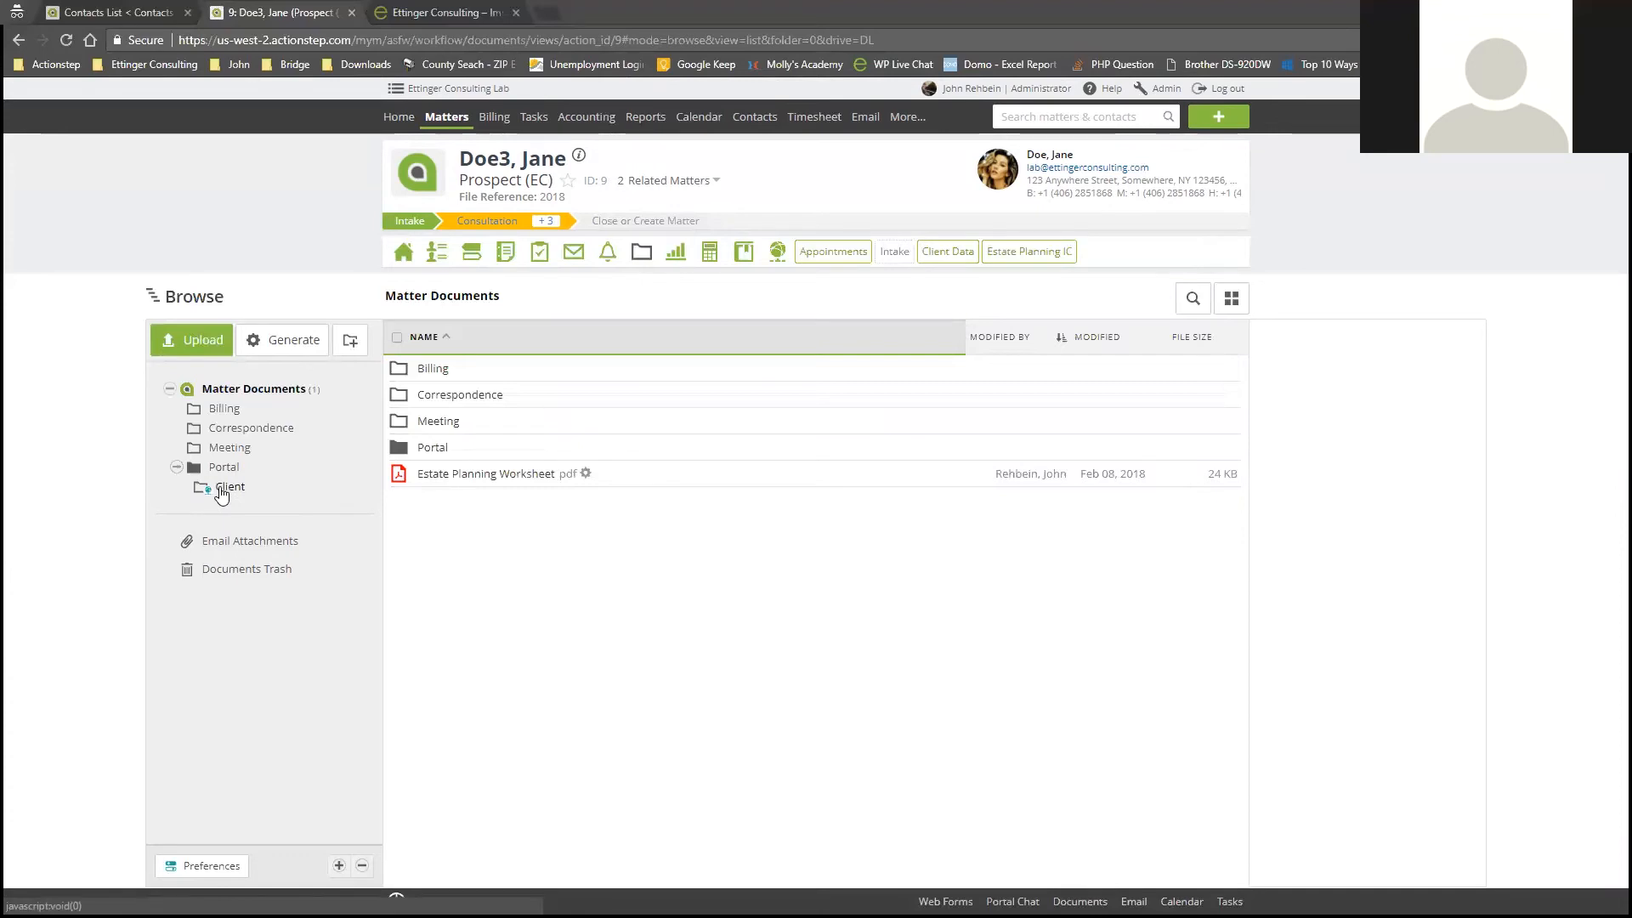
{"action": "left_click", "coordinate": [228, 487]}
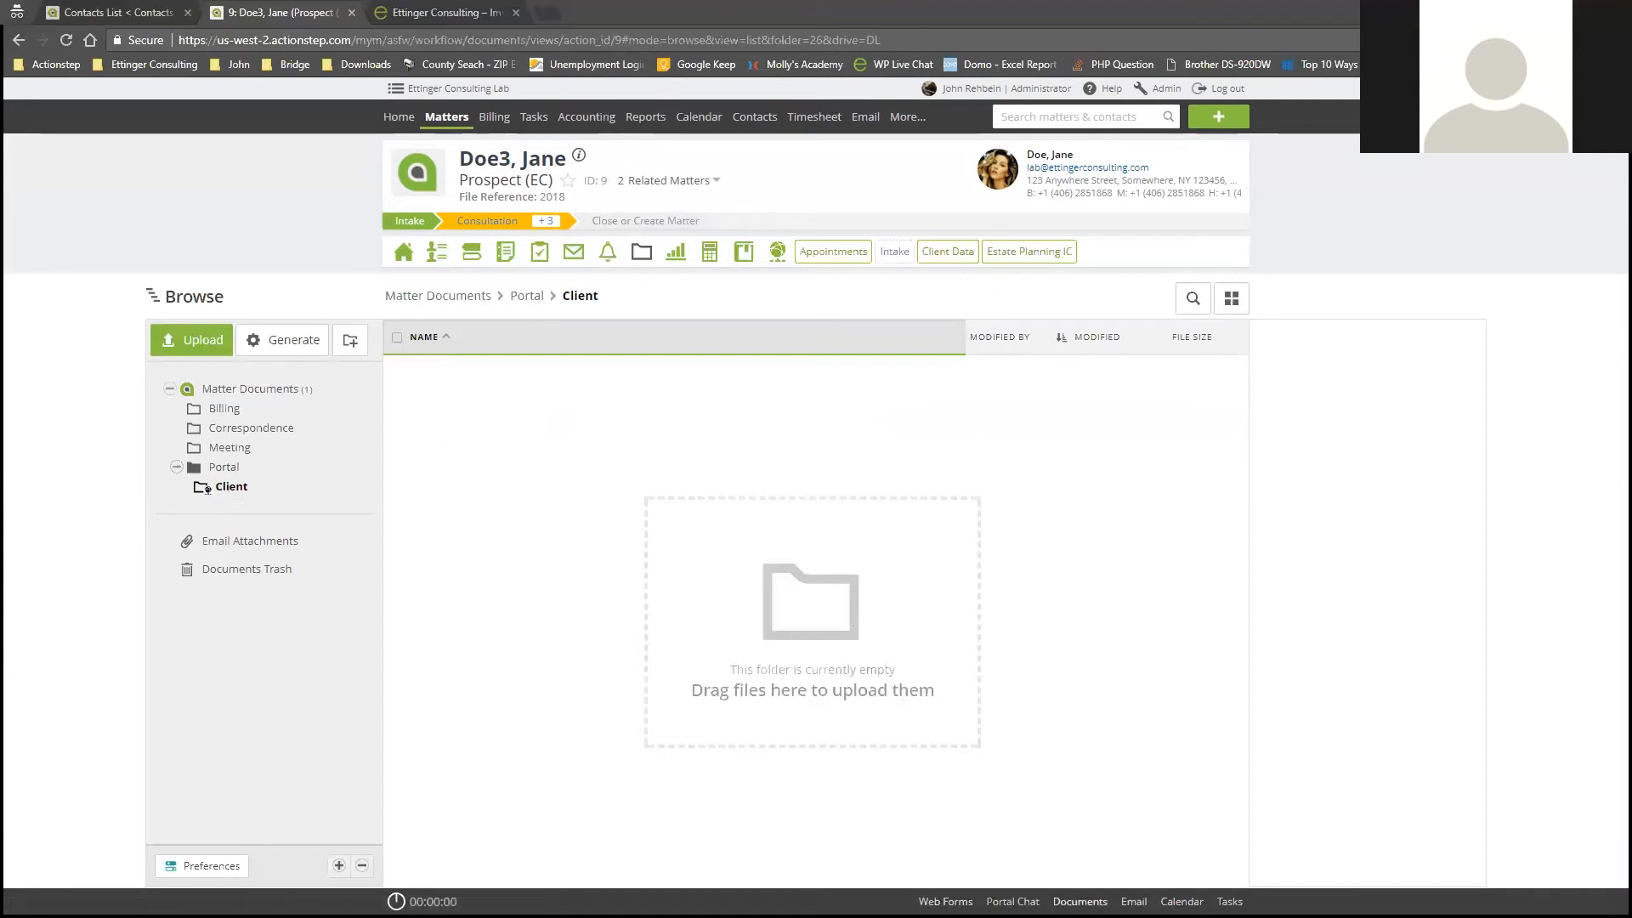
{"action": "left_click", "coordinate": [1079, 901]}
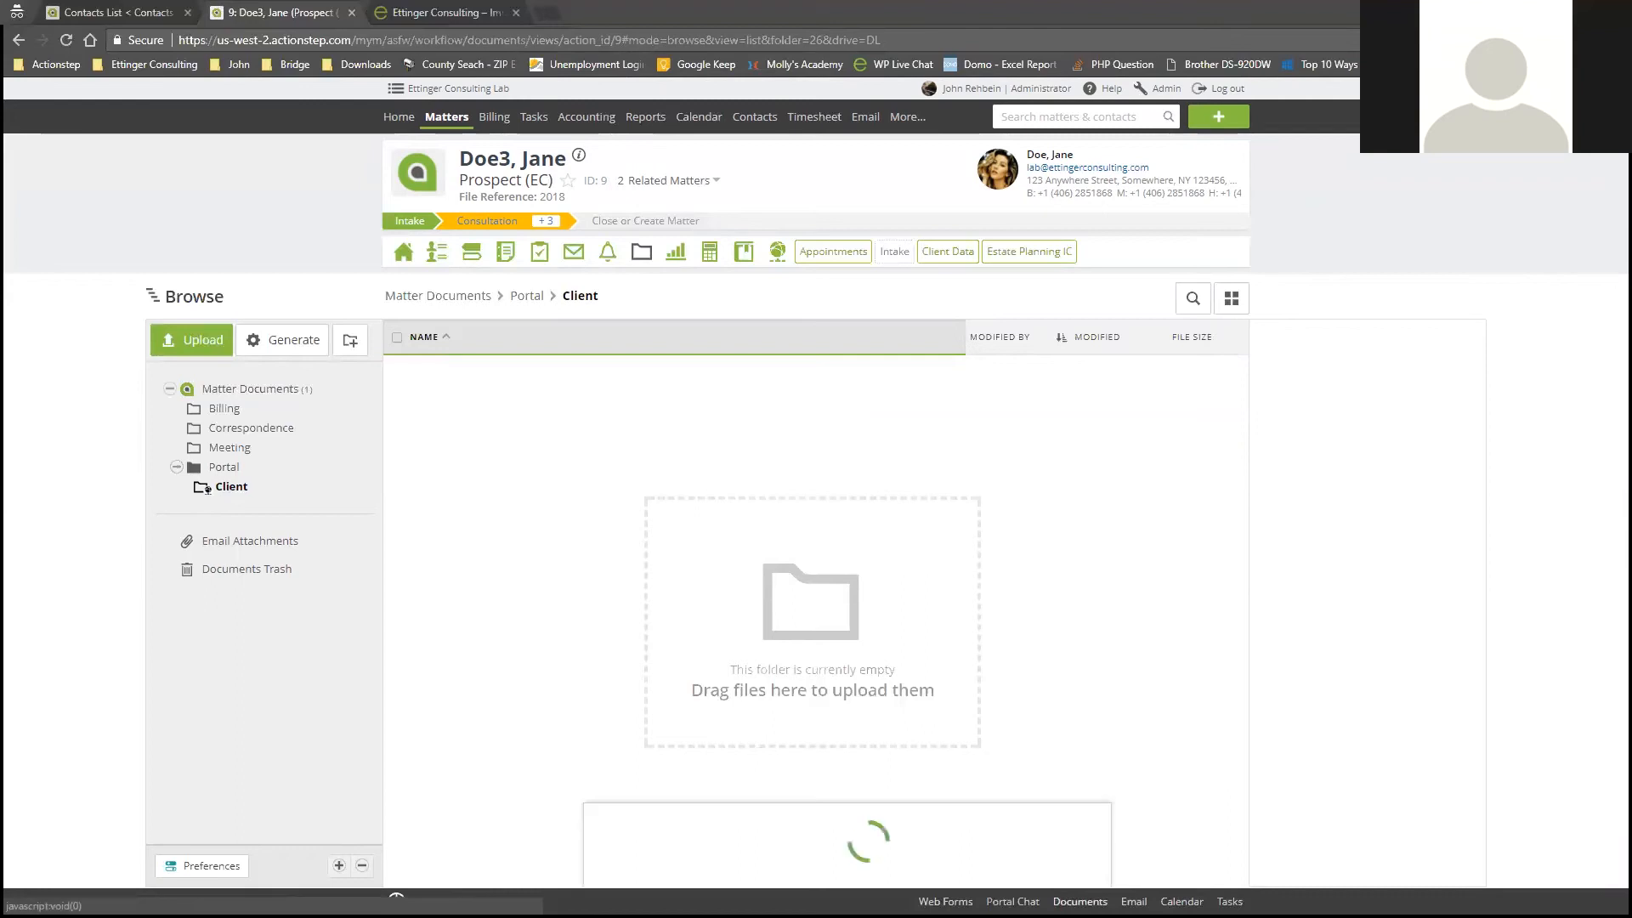
{"action": "left_click", "coordinate": [489, 597]}
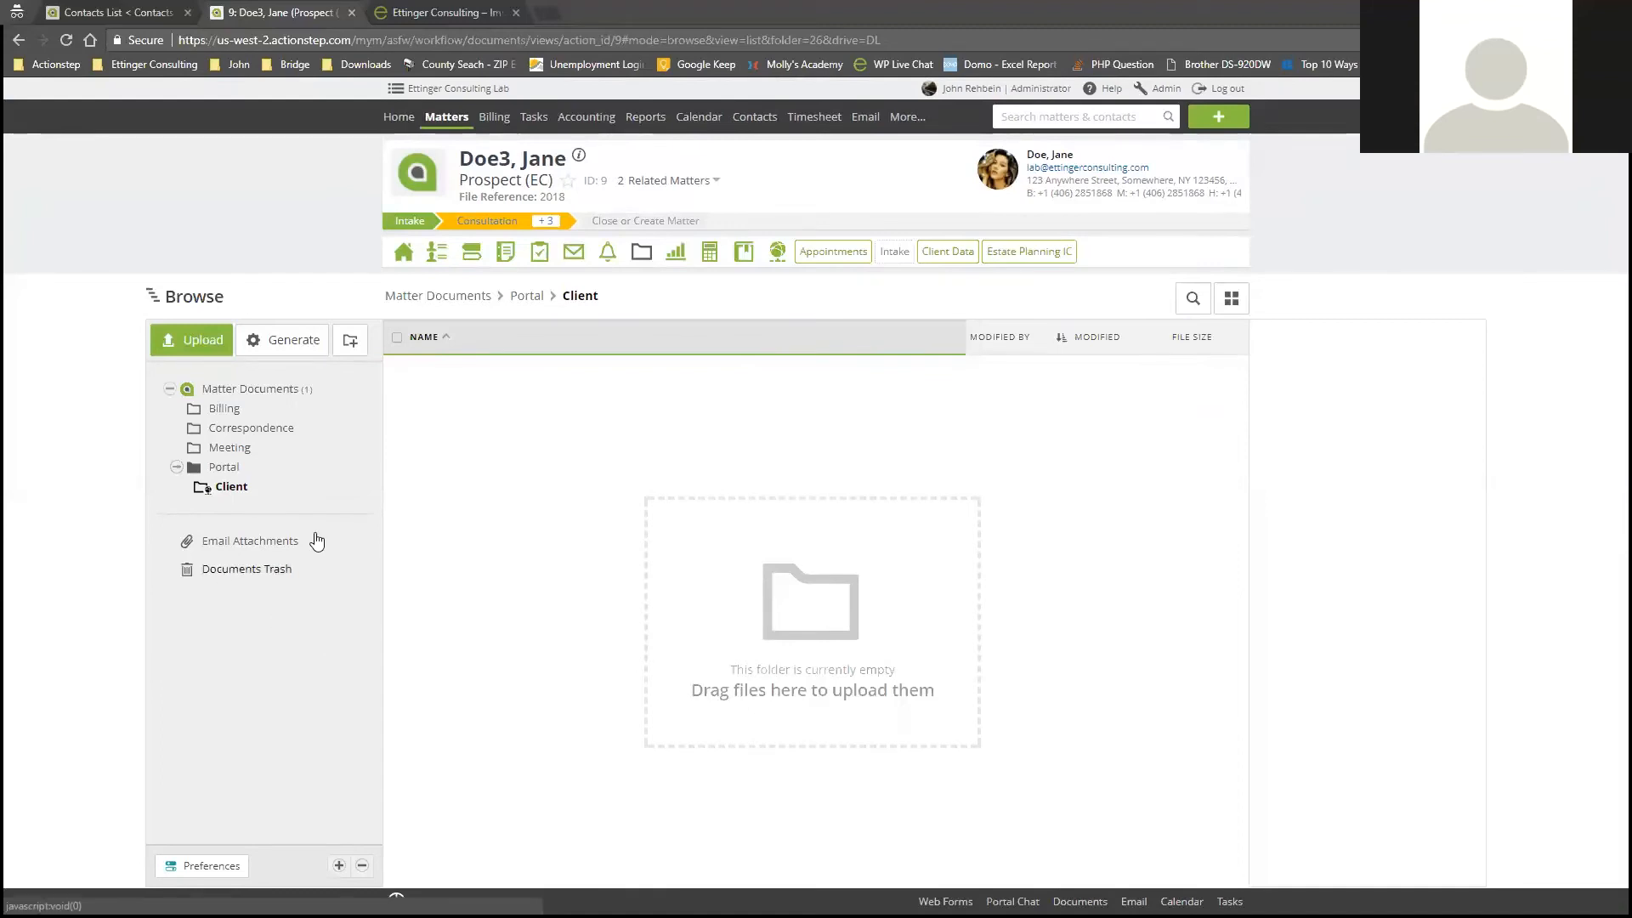
Remove the Primary_Contact's portal access from the matter.
{"action": "left_click", "coordinate": [777, 251]}
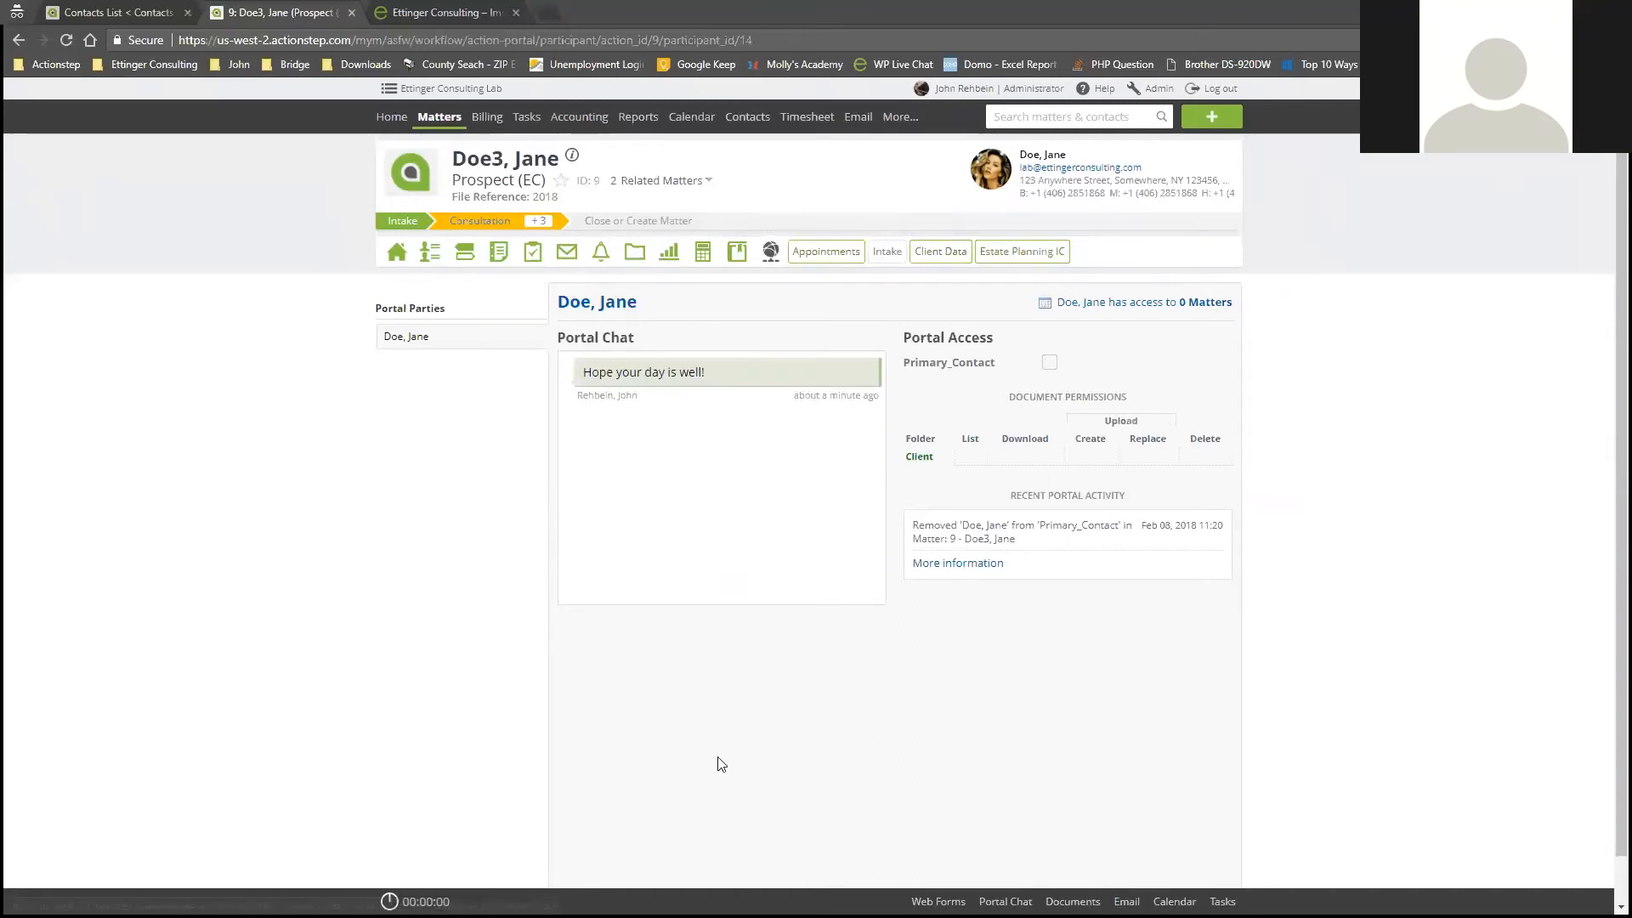
Generate the document from the incomplete OneShot Initial Intake task and open the matter's documents in a new browser tab.
{"action": "mouse_move", "coordinate": [459, 229]}
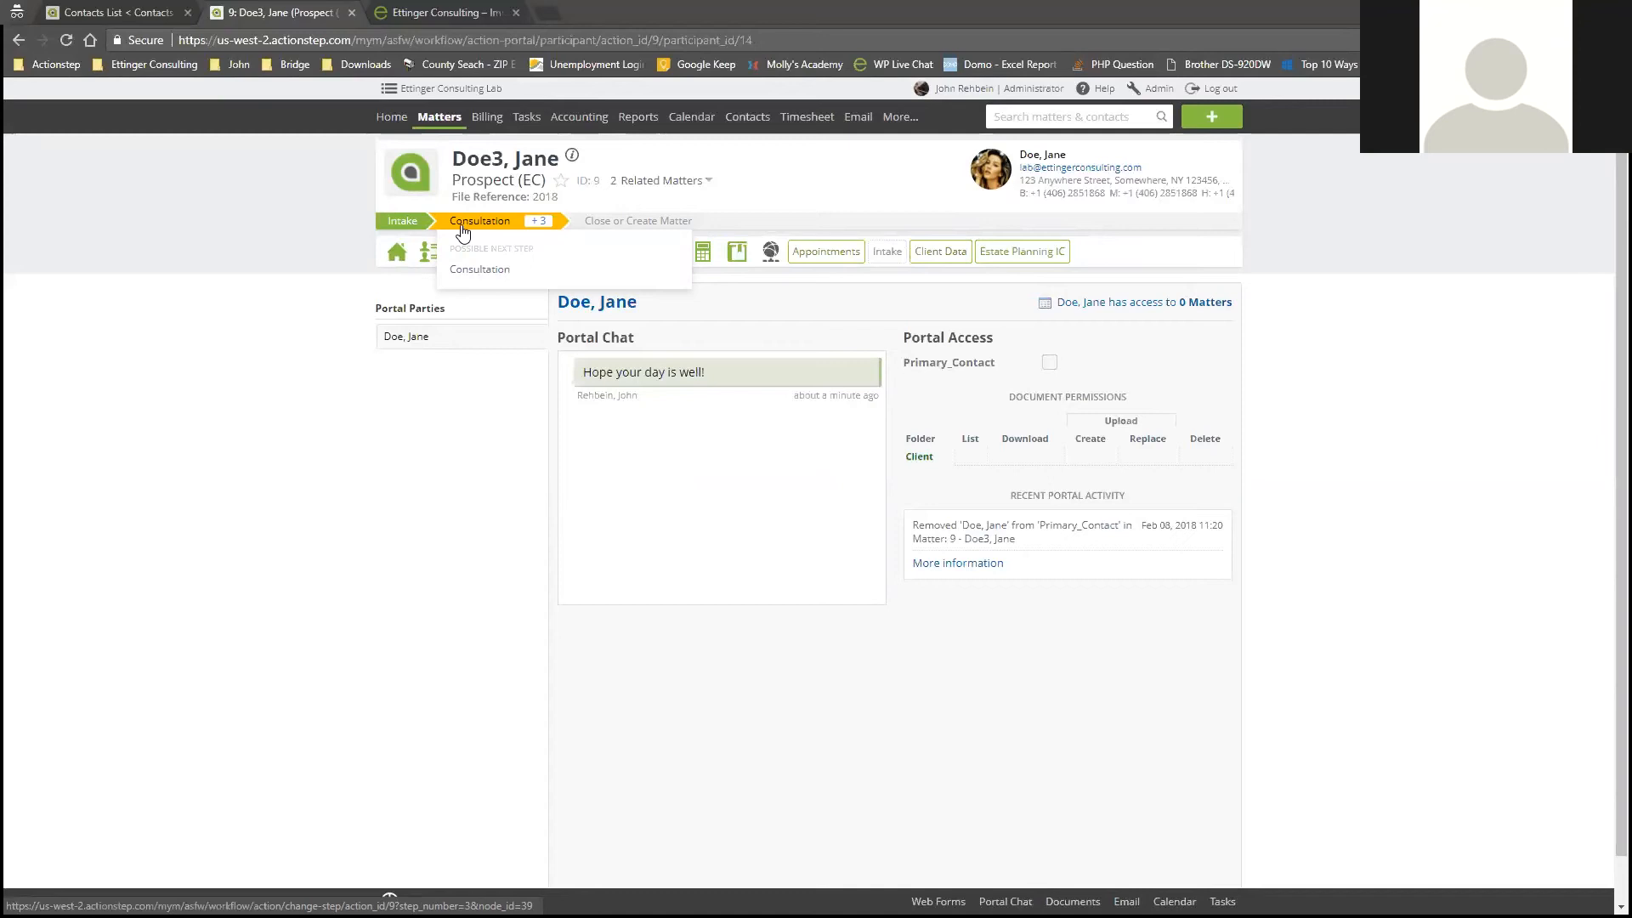
{"action": "mouse_move", "coordinate": [532, 255]}
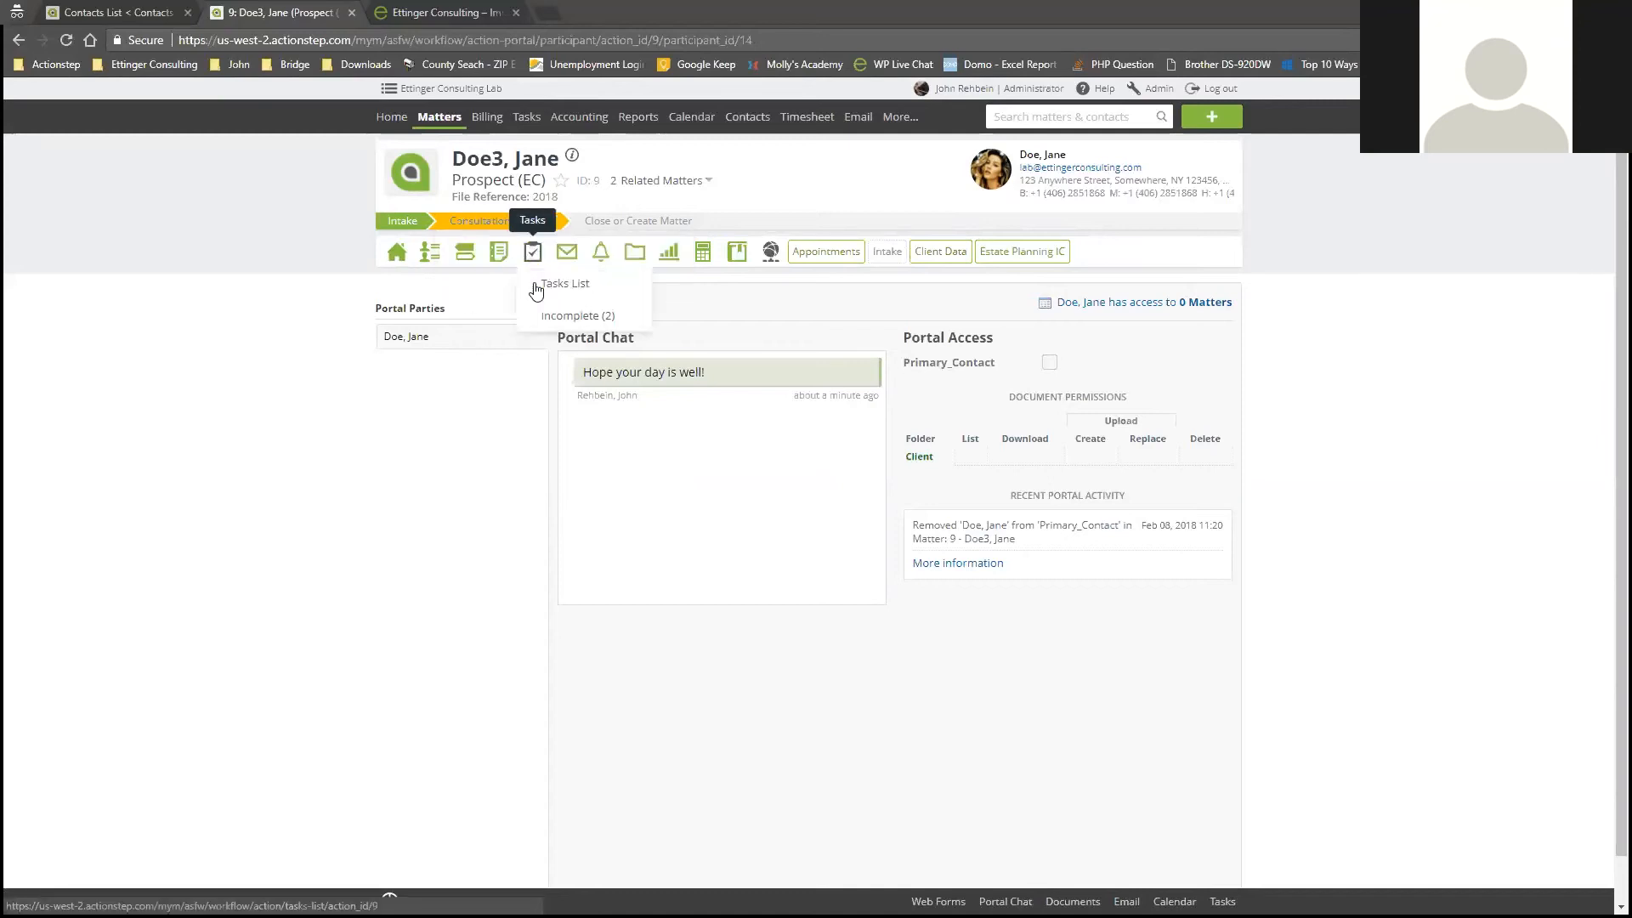
{"action": "left_click", "coordinate": [553, 319]}
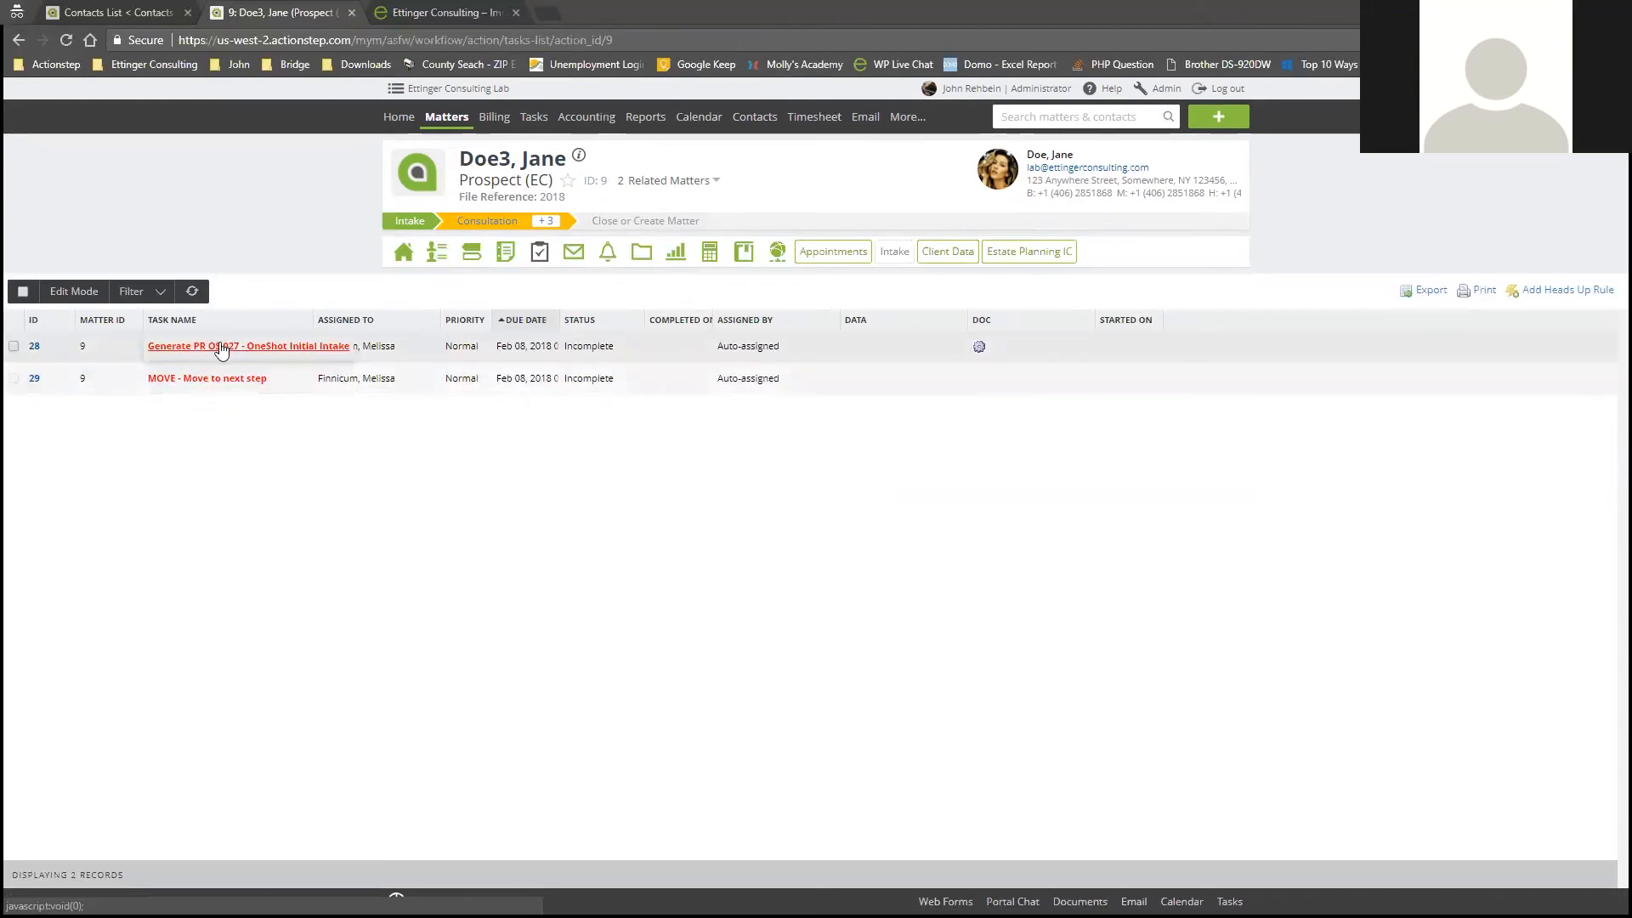
{"action": "left_click", "coordinate": [980, 347]}
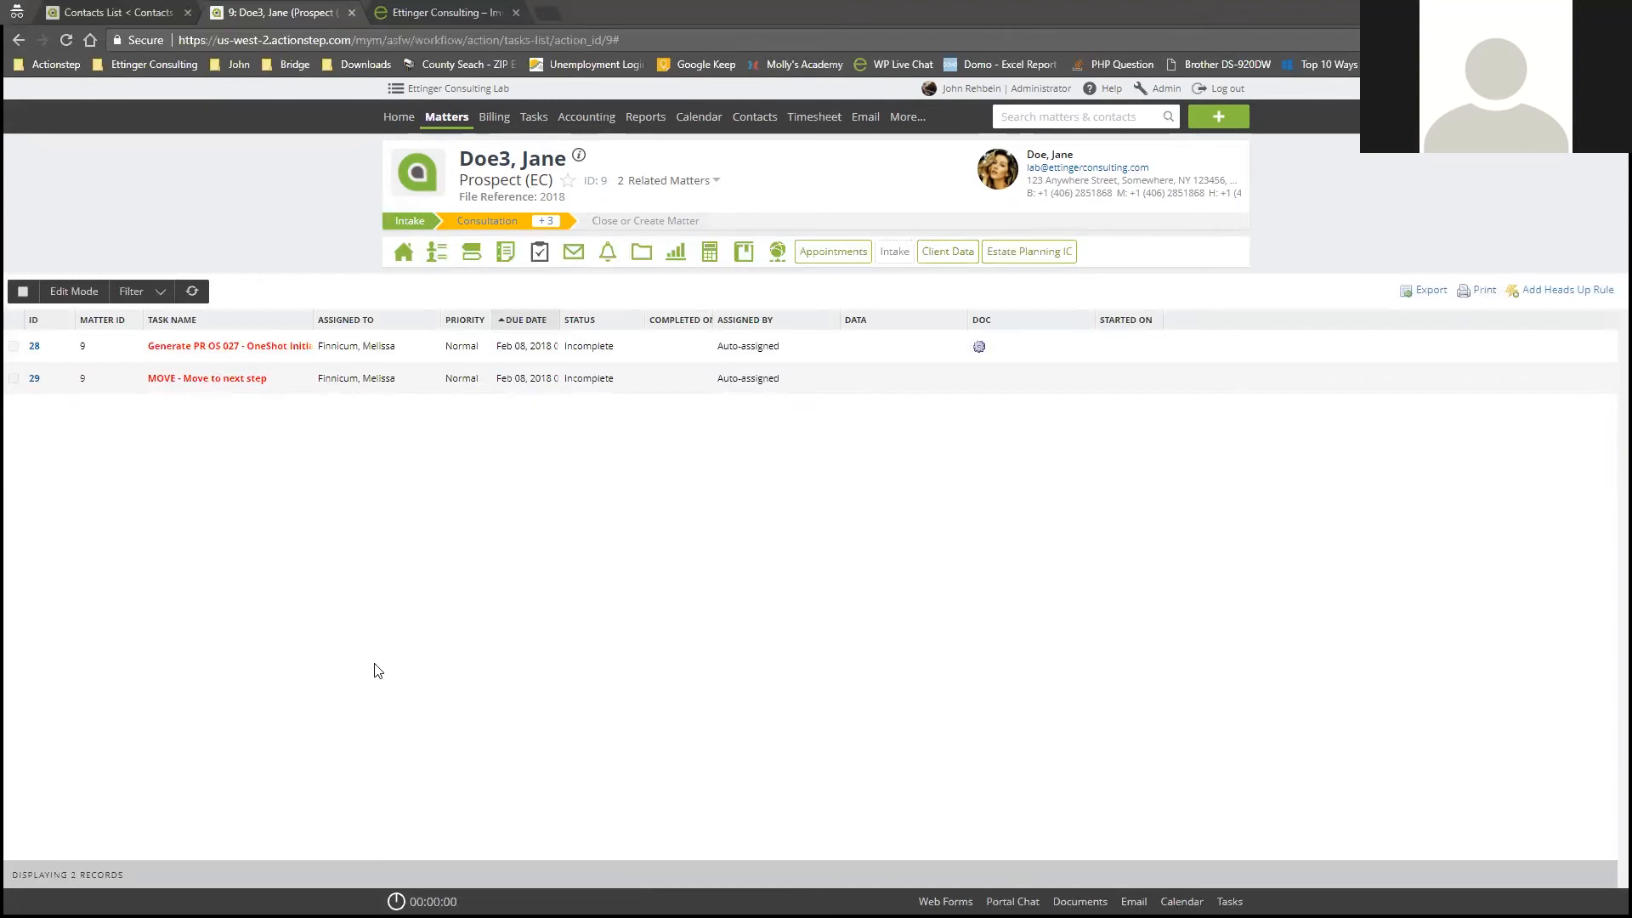
{"action": "right_click", "coordinate": [639, 255]}
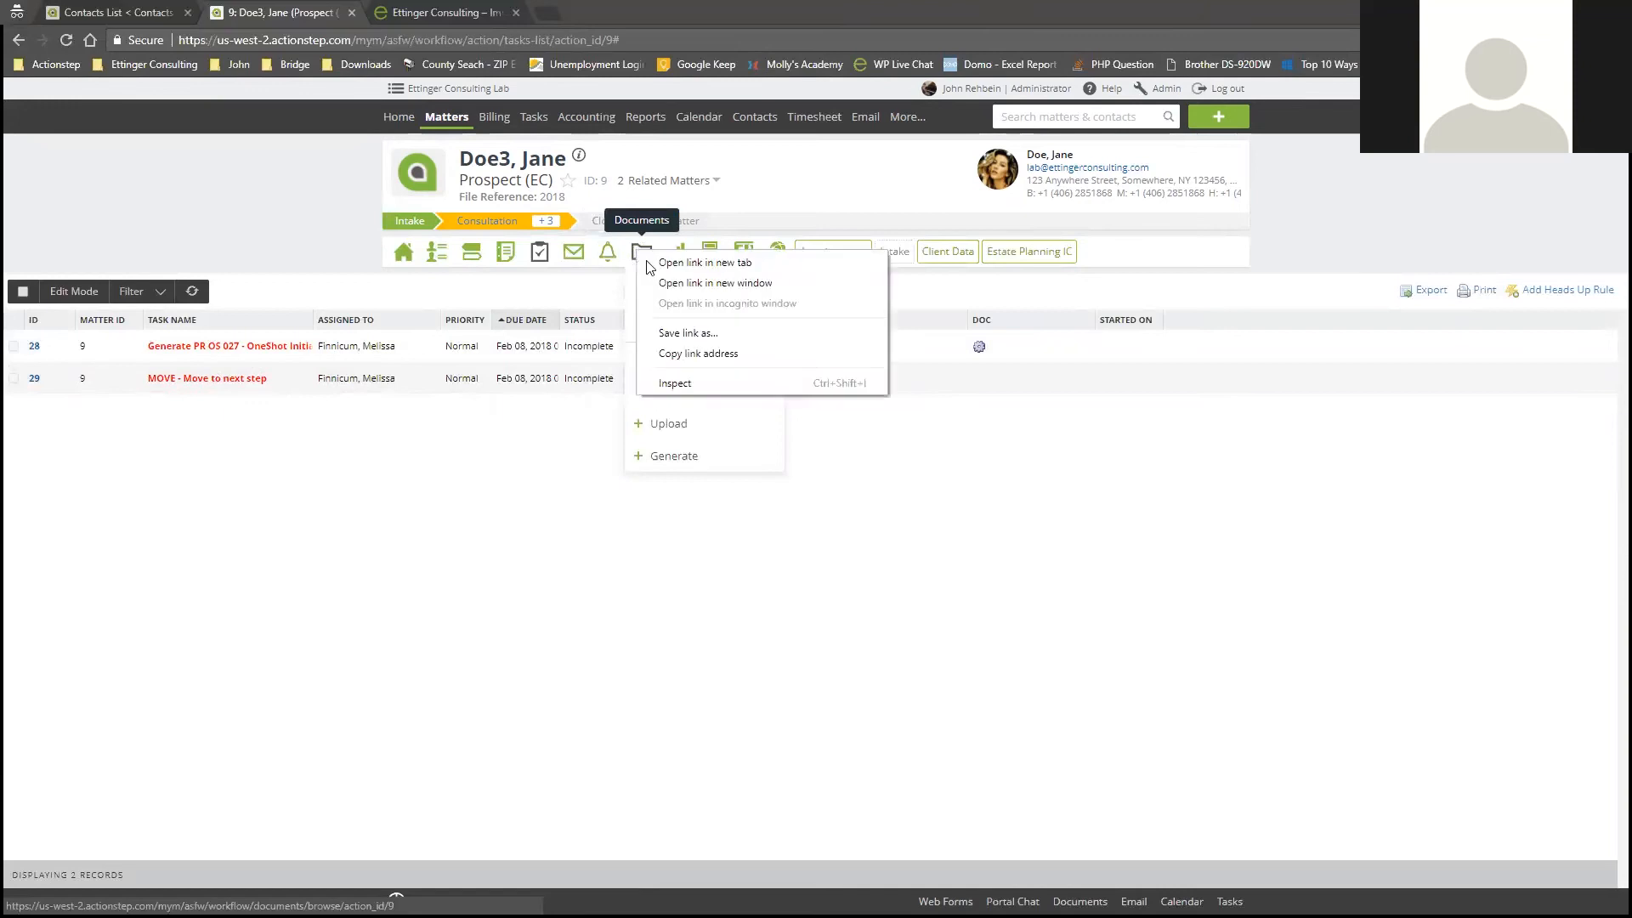
{"action": "left_click", "coordinate": [677, 259]}
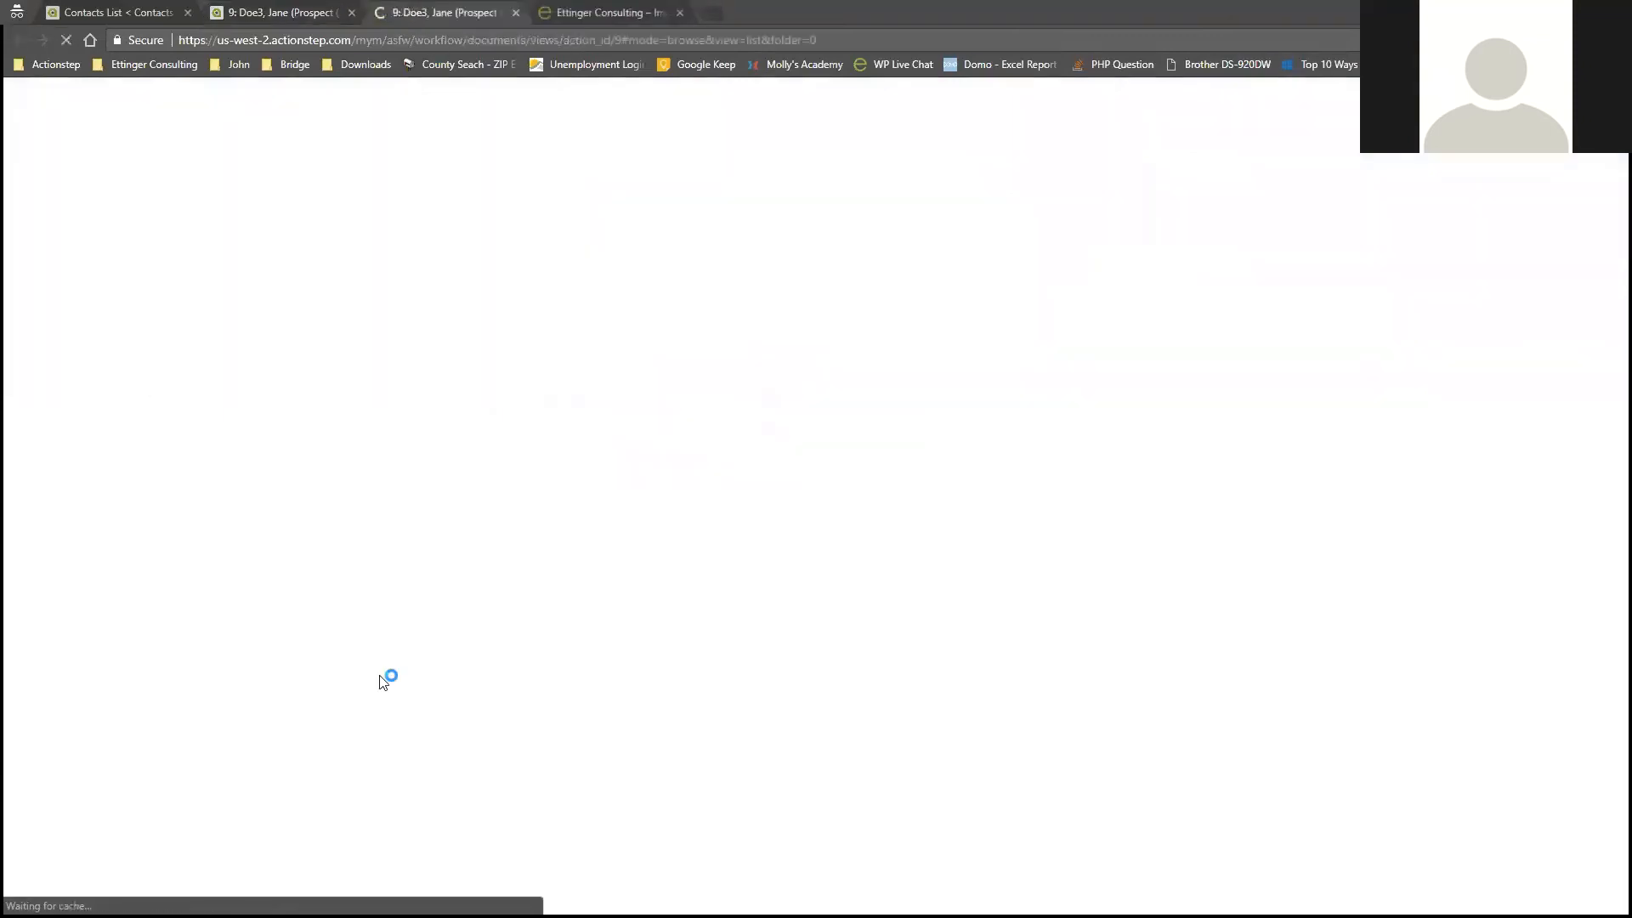
Open the PR OS 027 - OneShot Initial Intake document from the matter's Meeting folder in Word.
{"action": "left_click", "coordinate": [415, 17]}
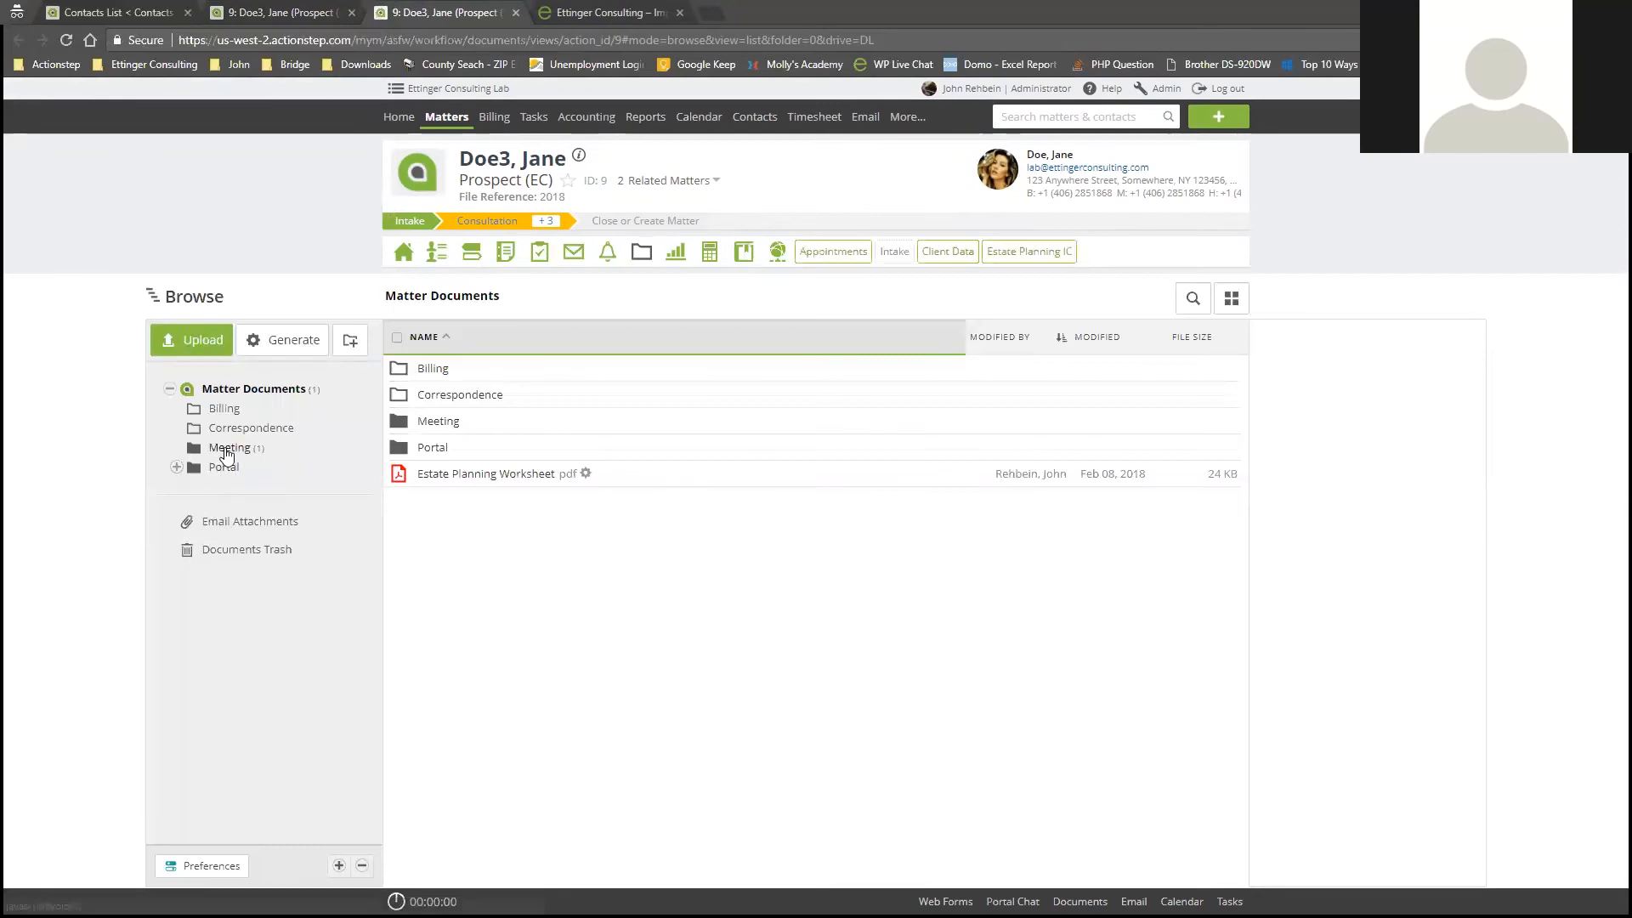
{"action": "left_click", "coordinate": [225, 450]}
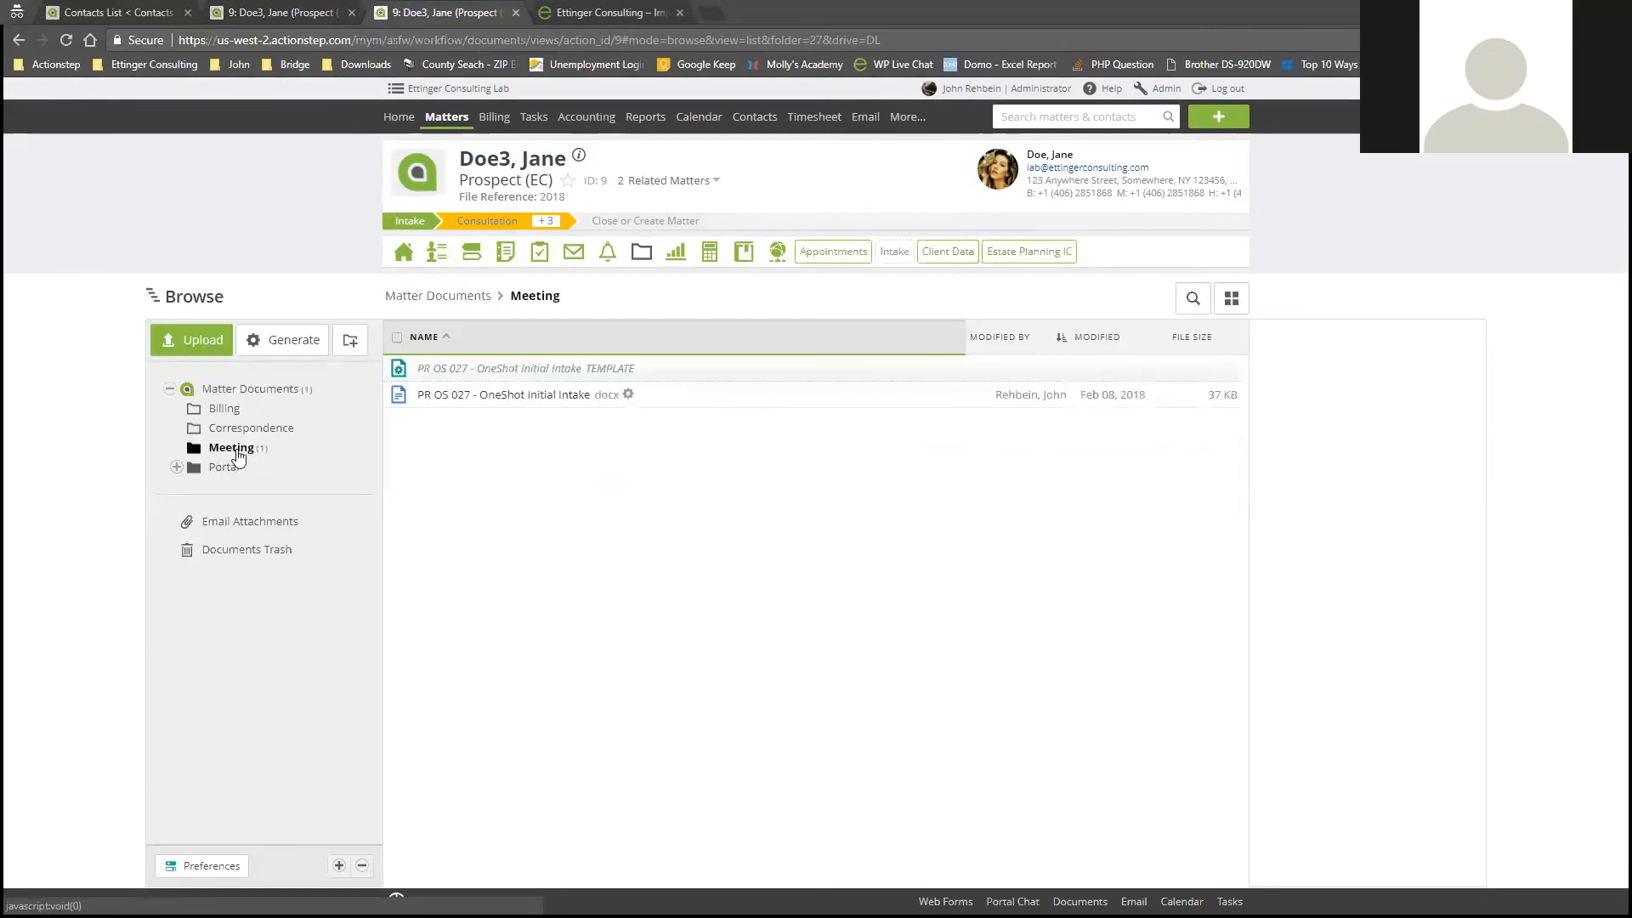
{"action": "left_click", "coordinate": [563, 395]}
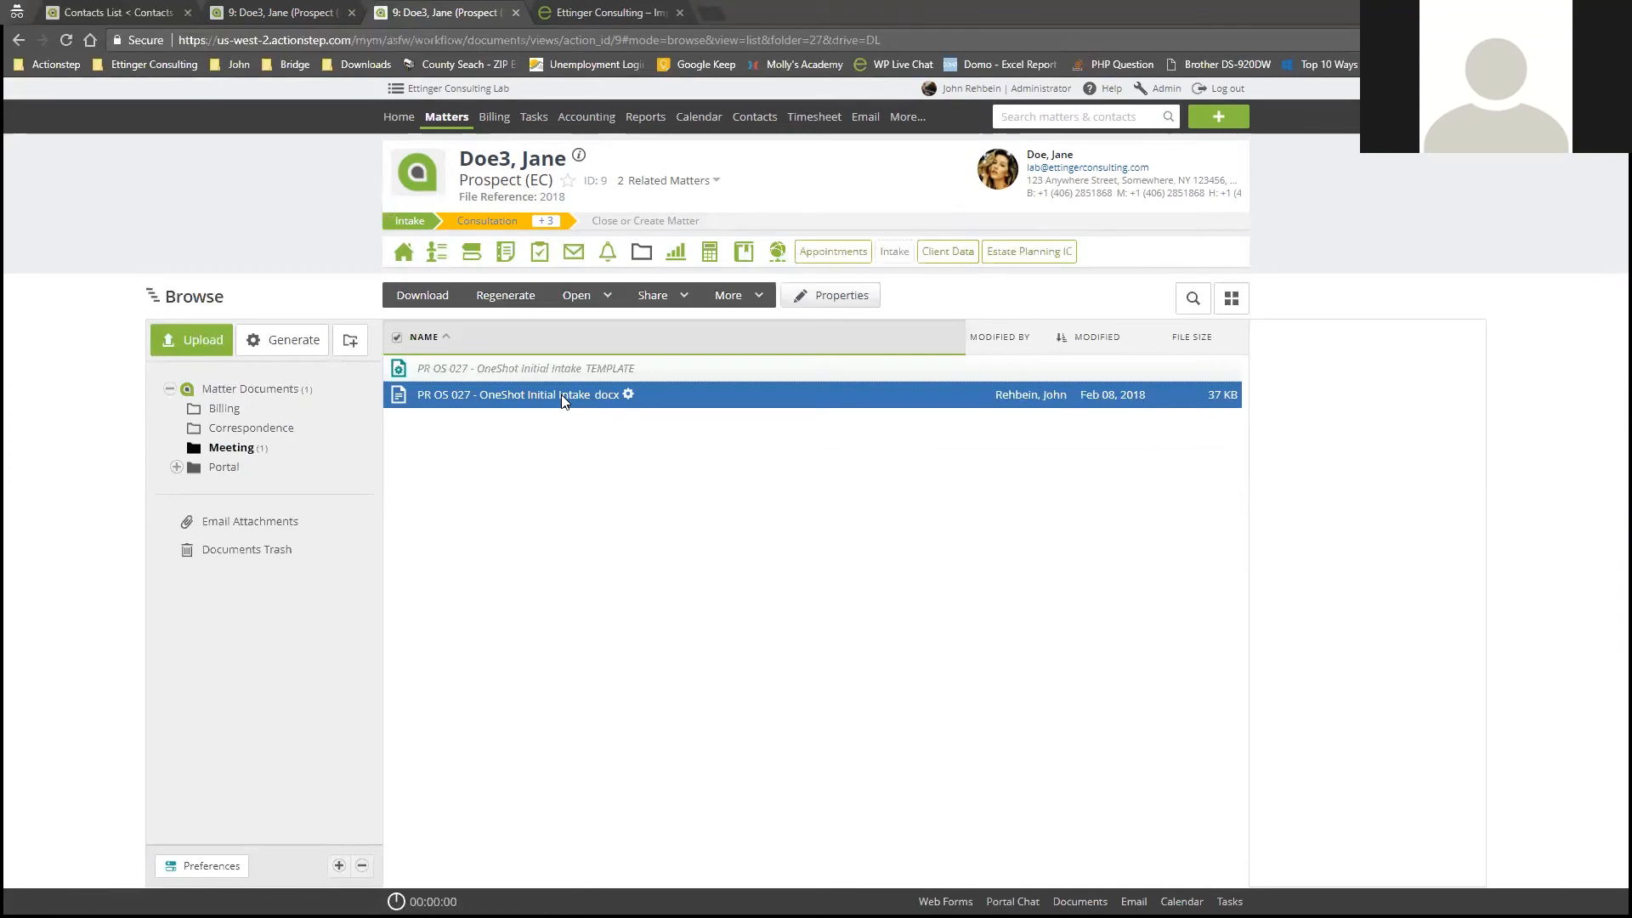
{"action": "right_click", "coordinate": [565, 394]}
{"action": "left_click", "coordinate": [626, 481]}
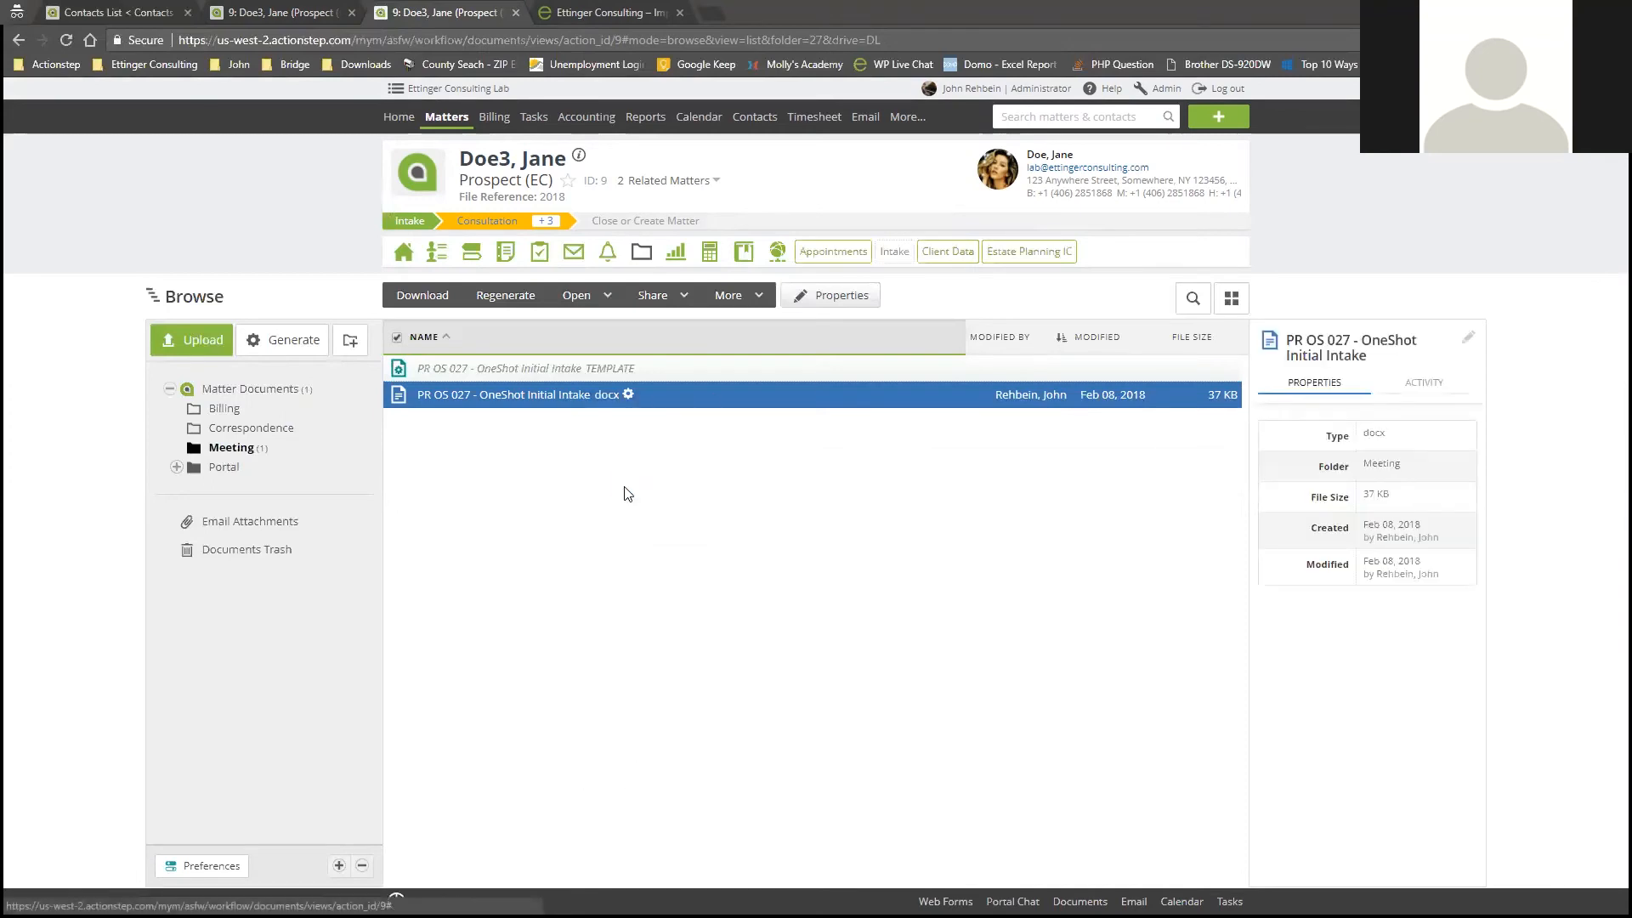
{"action": "left_click", "coordinate": [762, 136]}
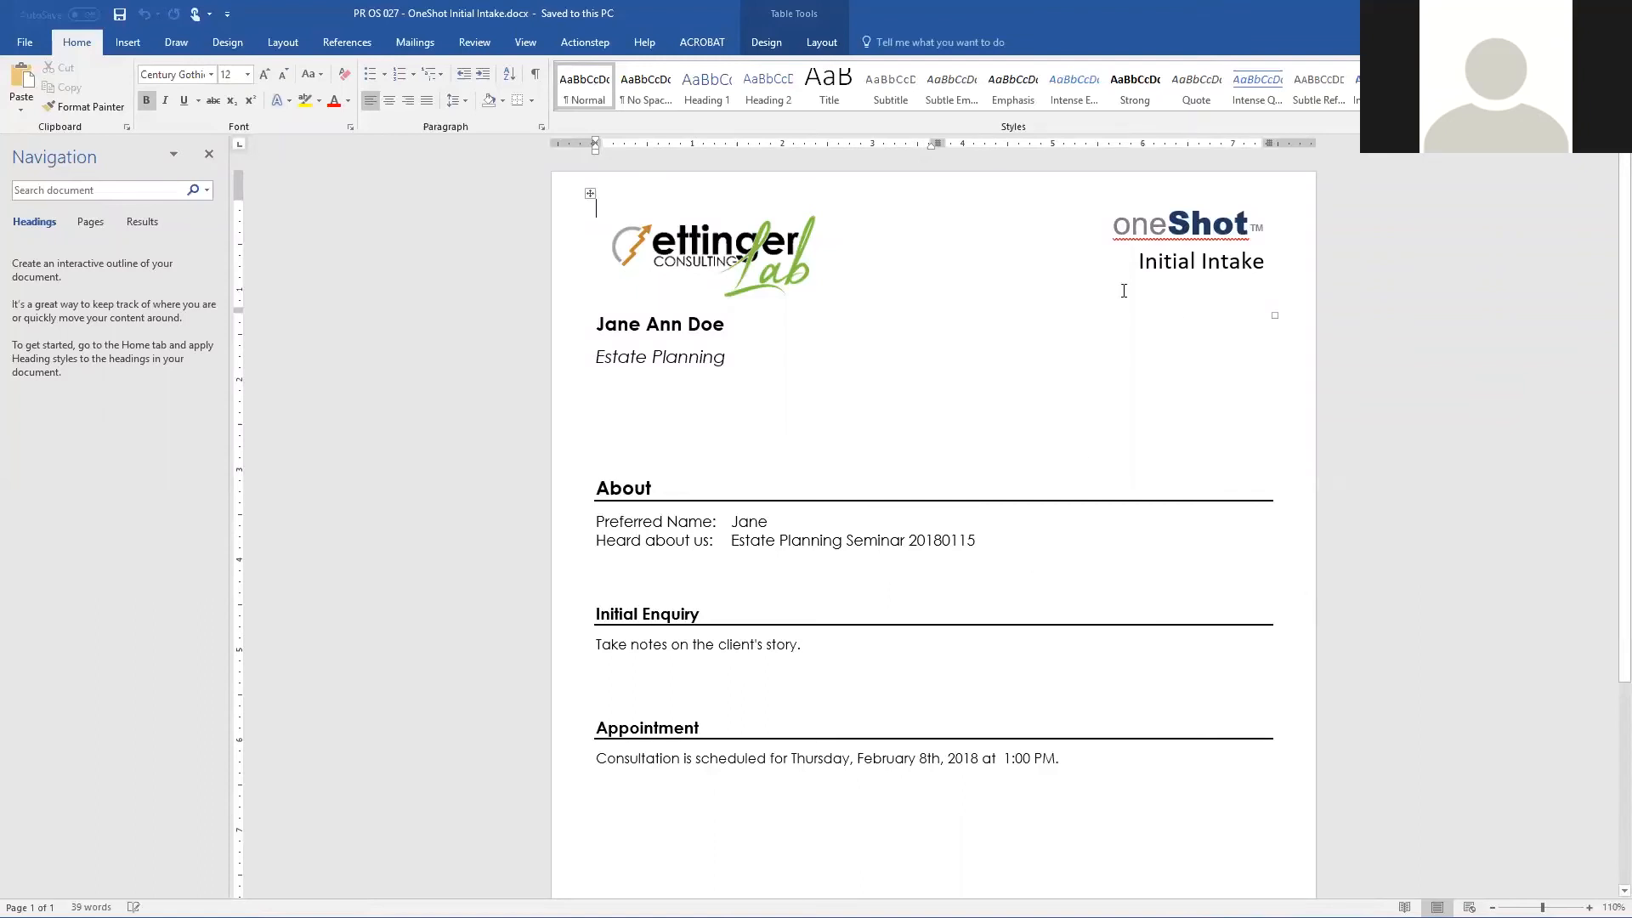
Examine the intake document's title, client name, matter type, preferred name, referral source and Initial Enquiry notes.
{"action": "left_click_drag", "start_coordinate": [1159, 266], "coordinate": [1222, 270]}
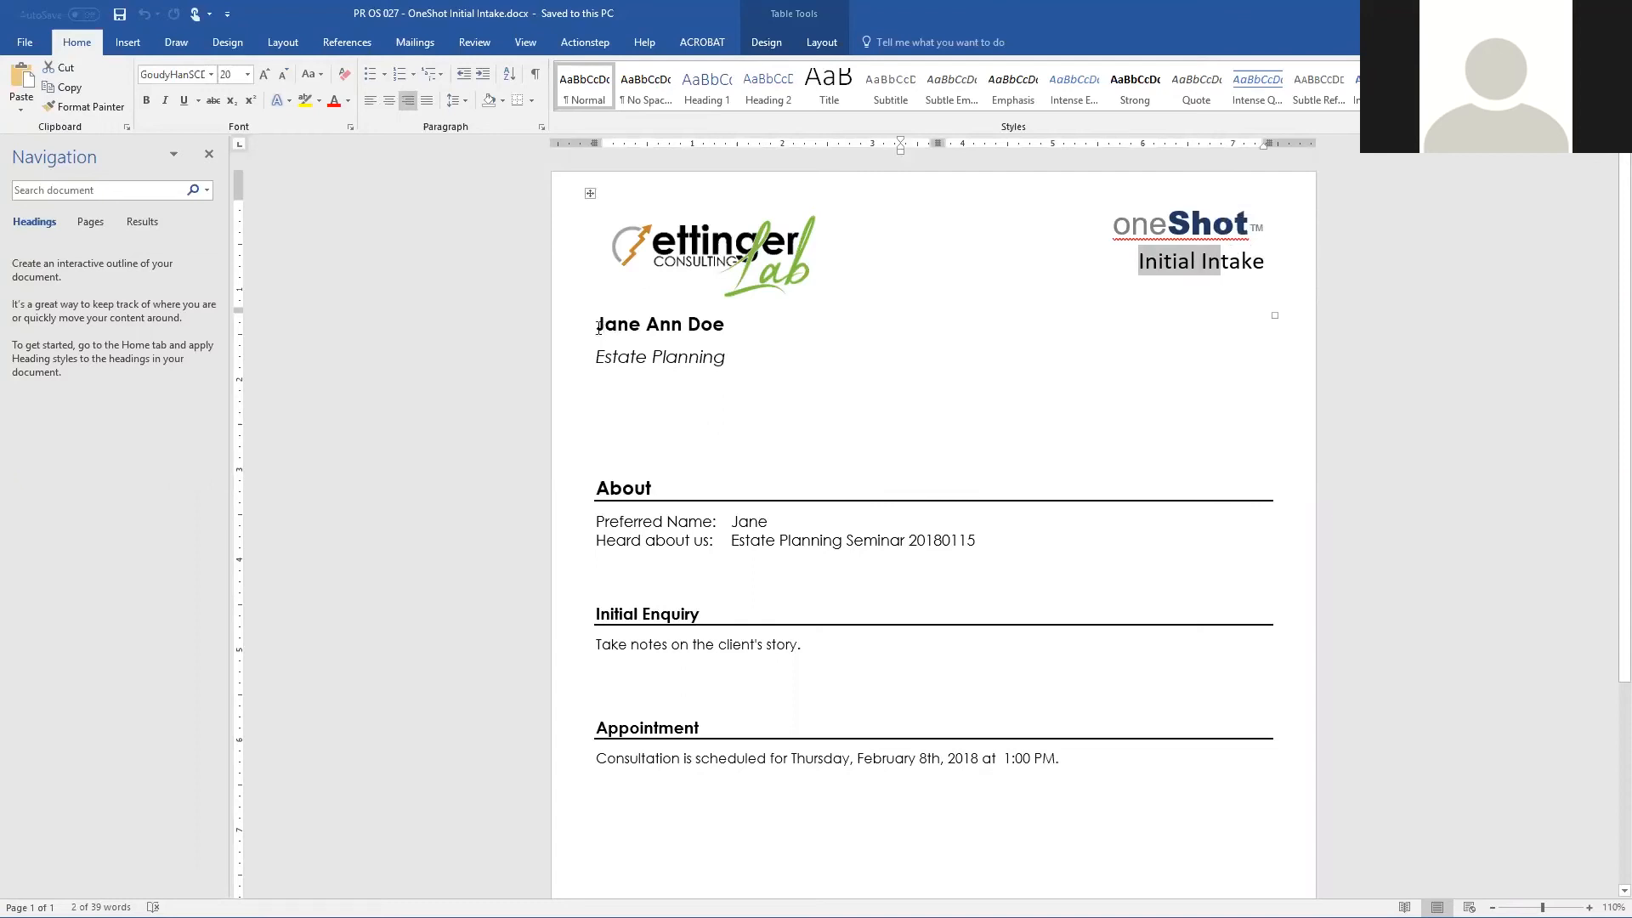
{"action": "left_click_drag", "start_coordinate": [599, 328], "coordinate": [728, 326]}
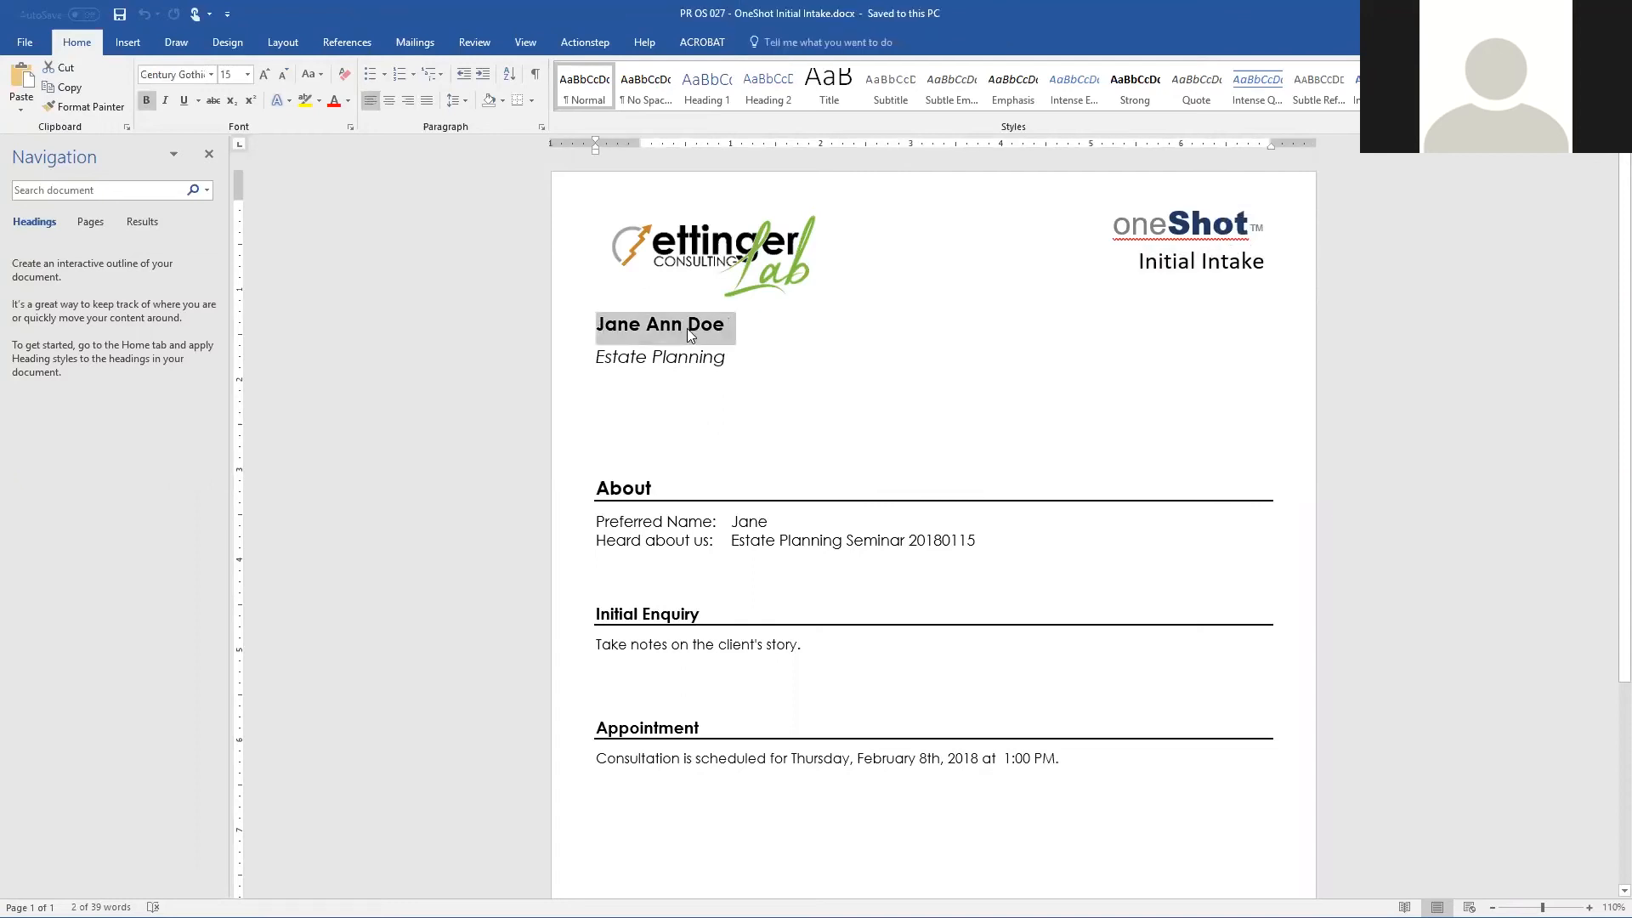
{"action": "left_click_drag", "start_coordinate": [592, 355], "coordinate": [692, 361]}
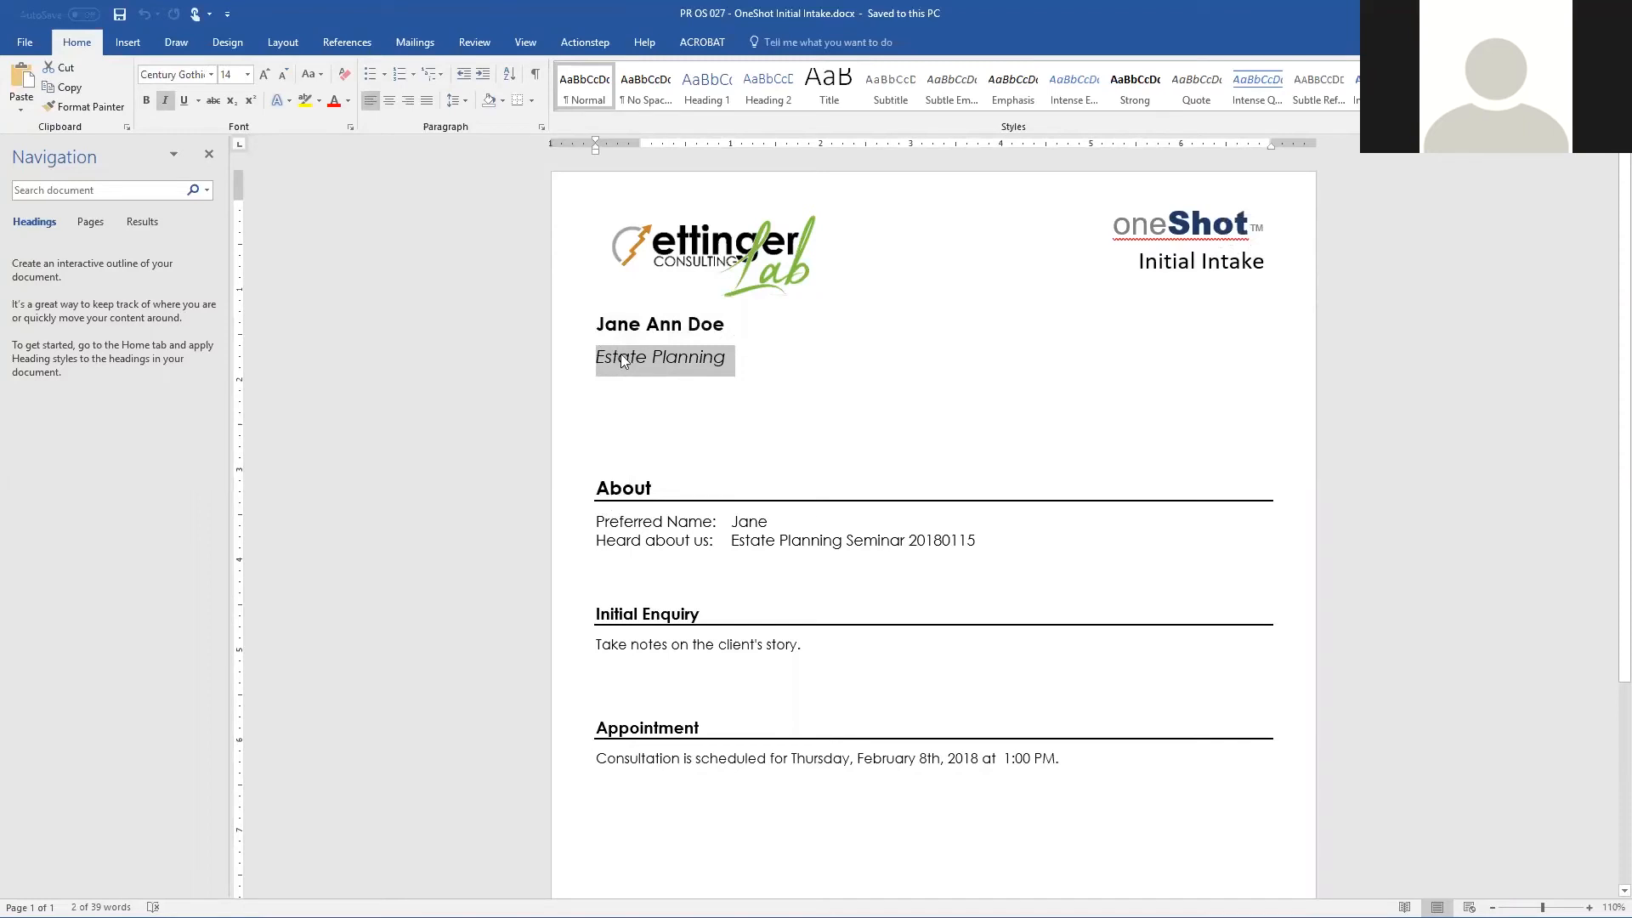
{"action": "left_click", "coordinate": [612, 323]}
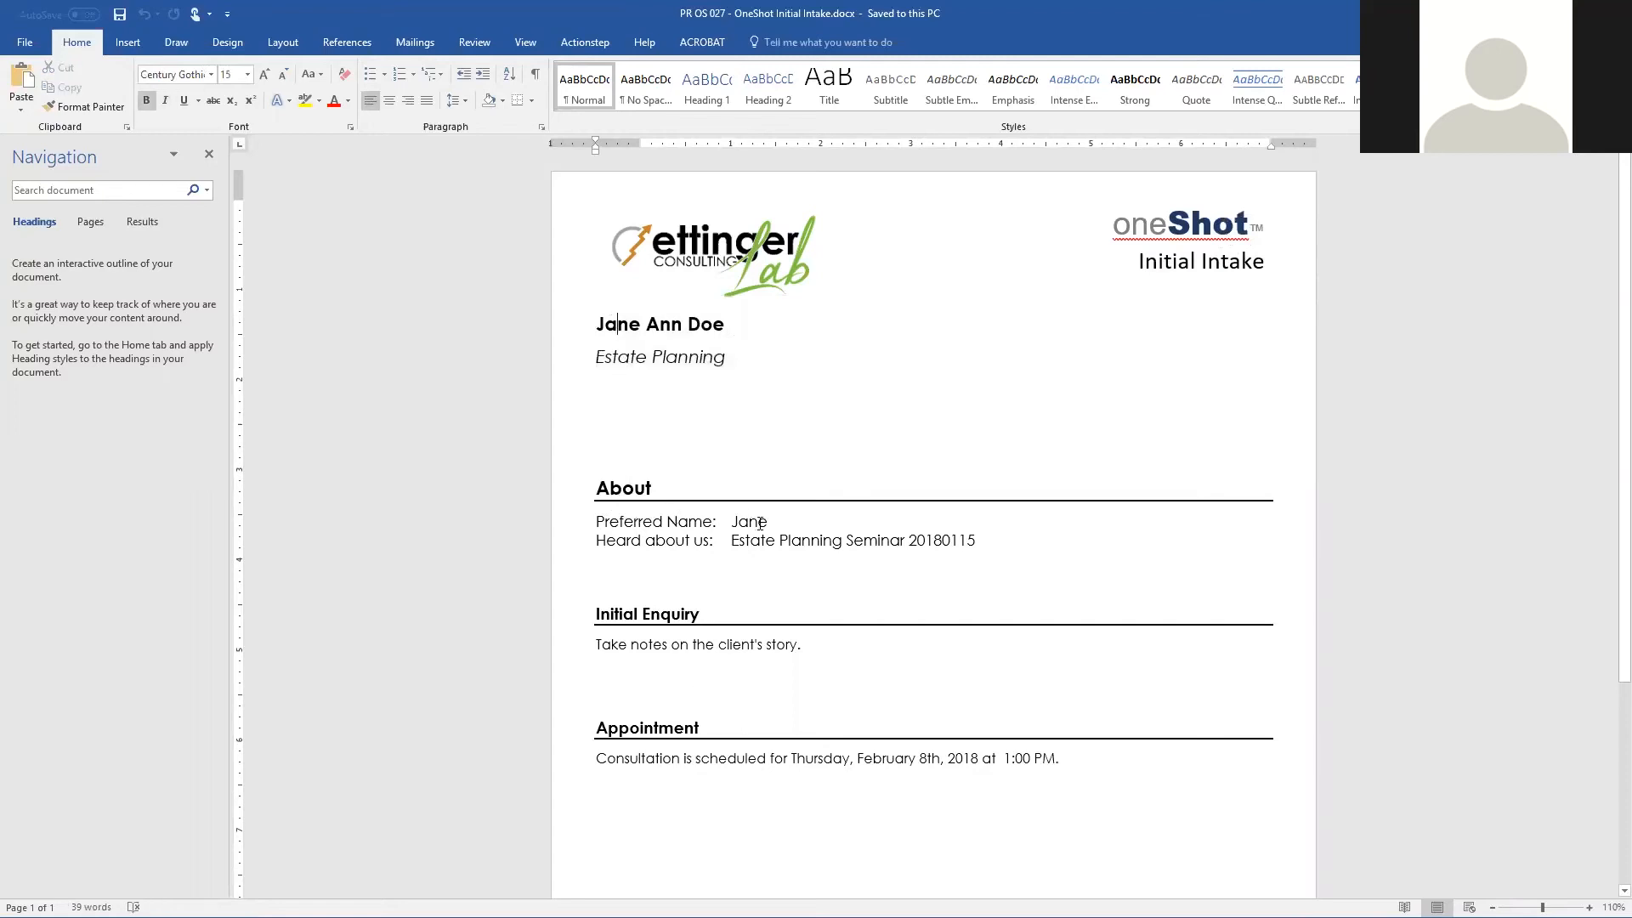
{"action": "double_click", "coordinate": [734, 522]}
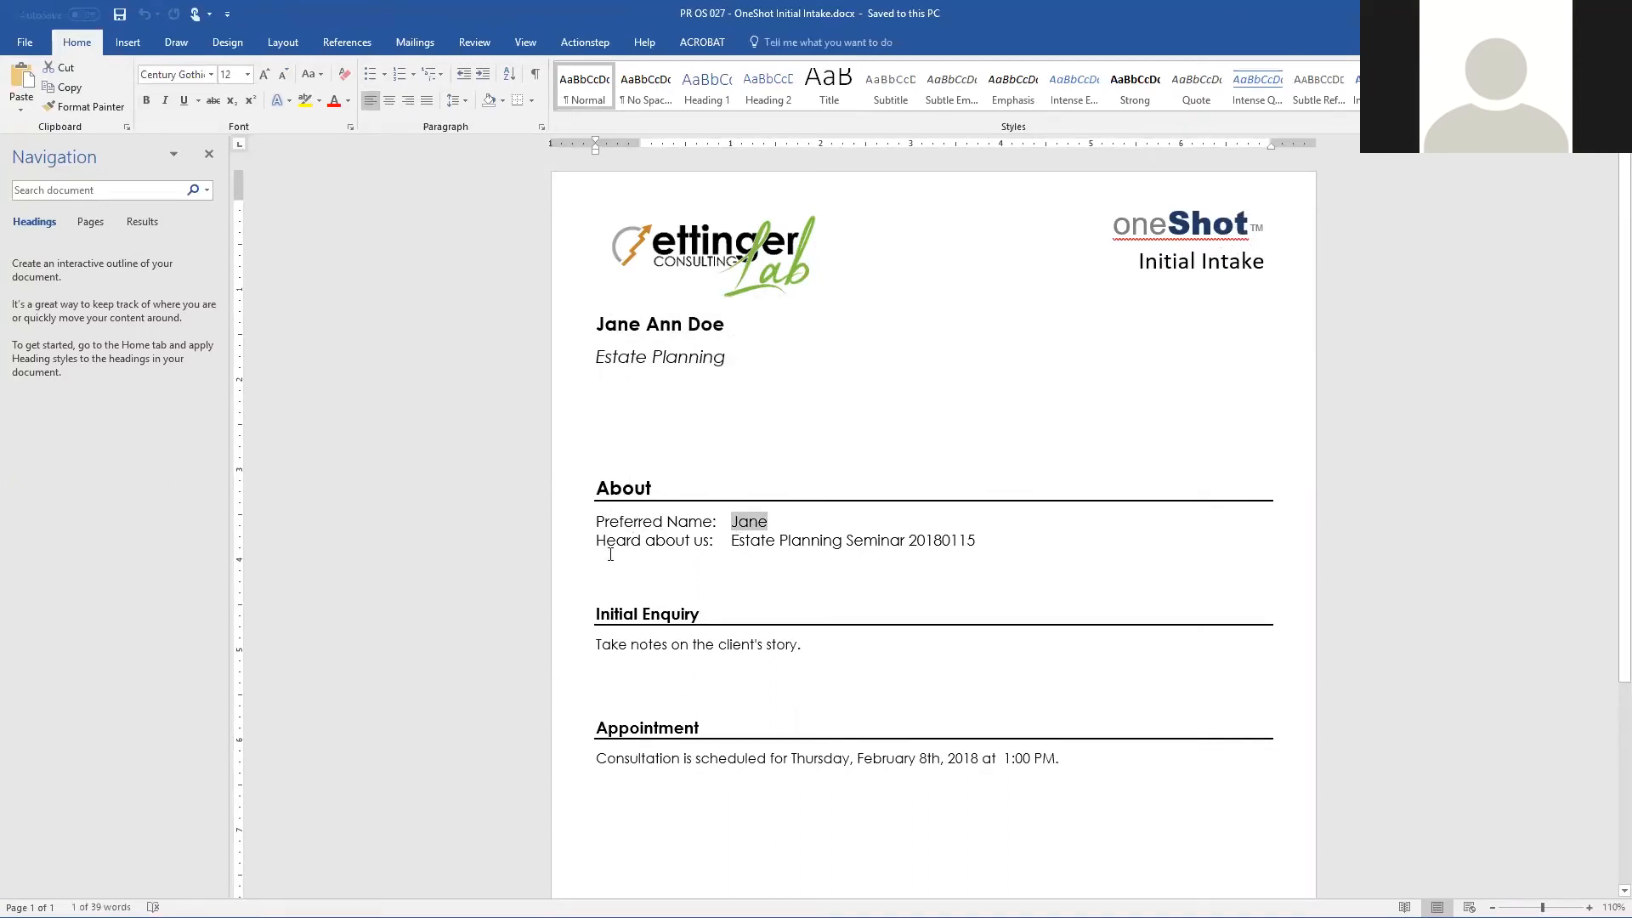
{"action": "left_click_drag", "start_coordinate": [733, 538], "coordinate": [988, 542]}
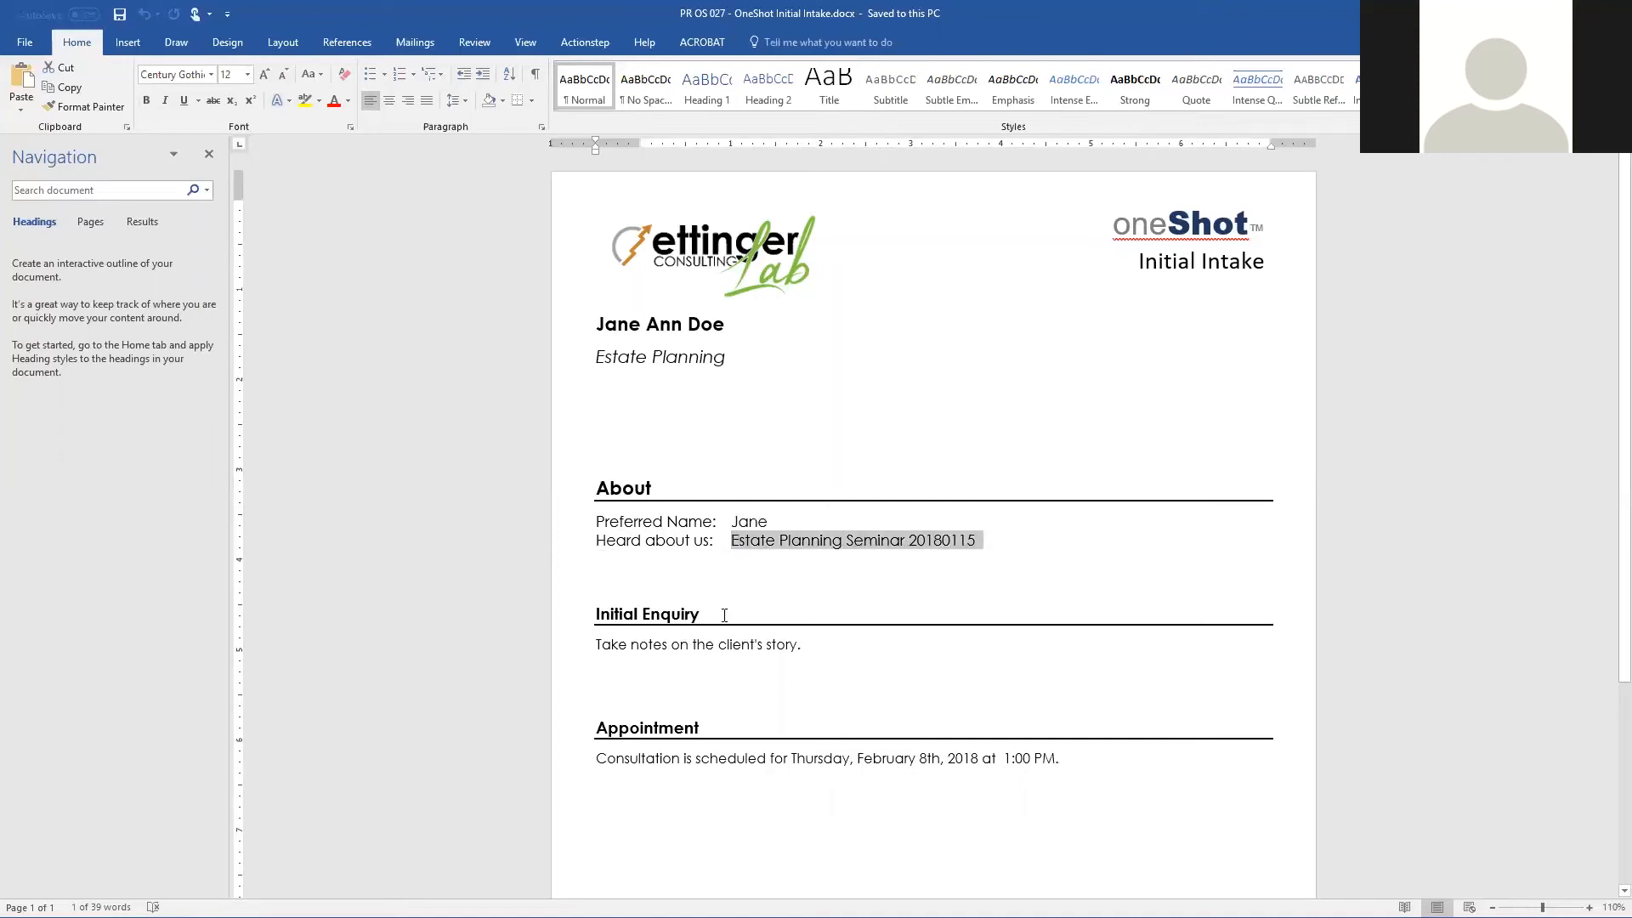
{"action": "left_click", "coordinate": [618, 613]}
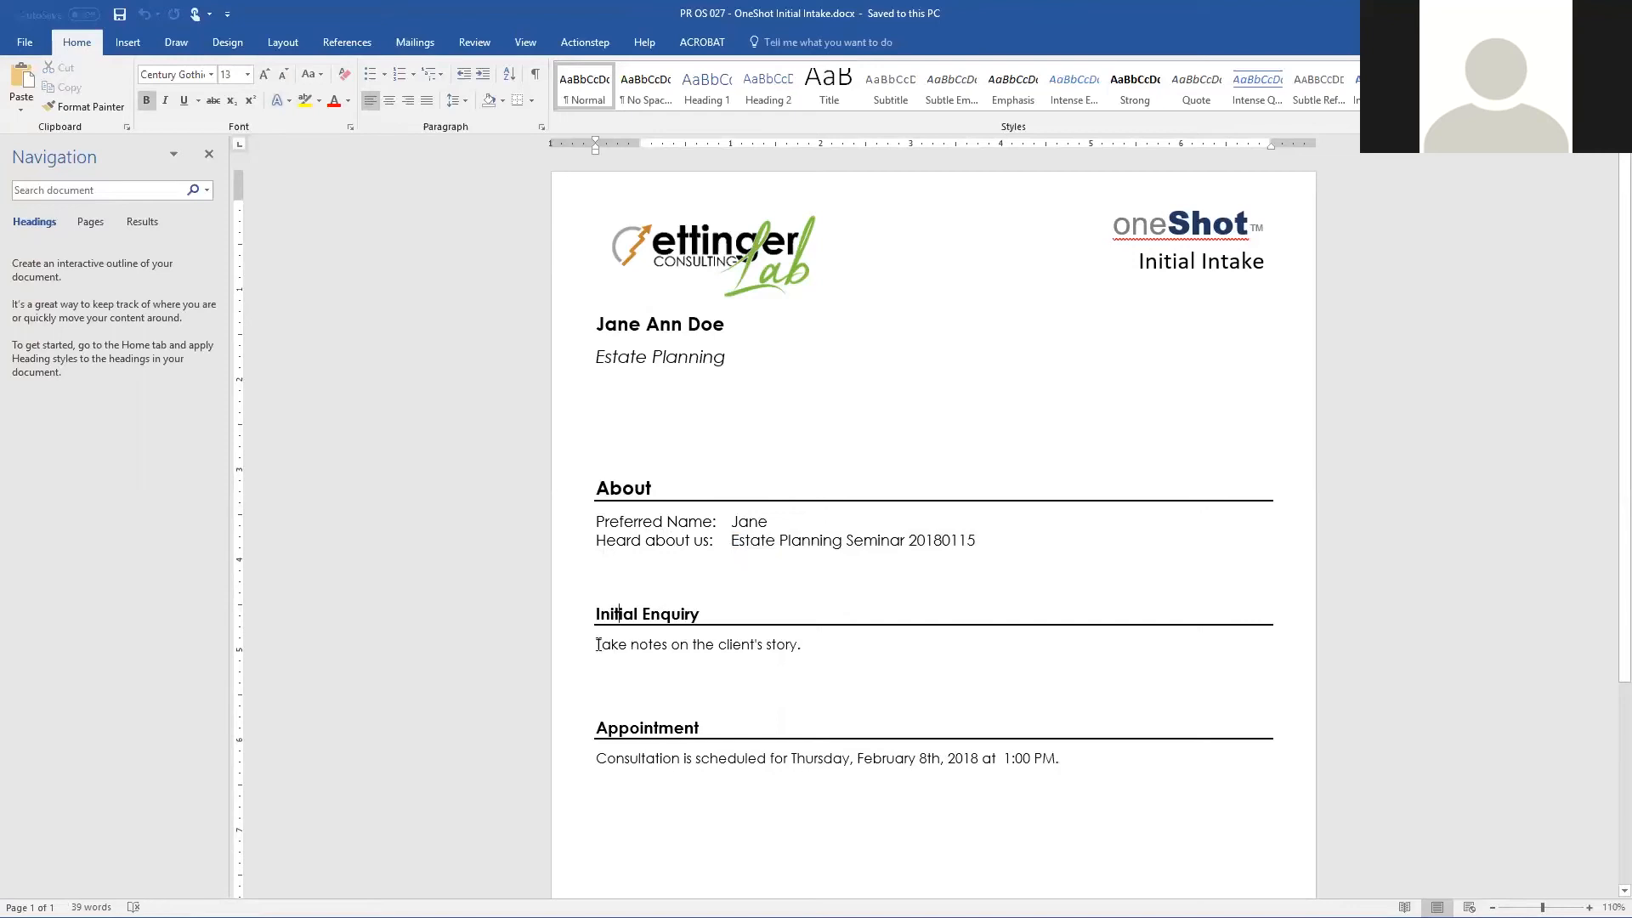
{"action": "left_click_drag", "start_coordinate": [607, 644], "coordinate": [809, 650]}
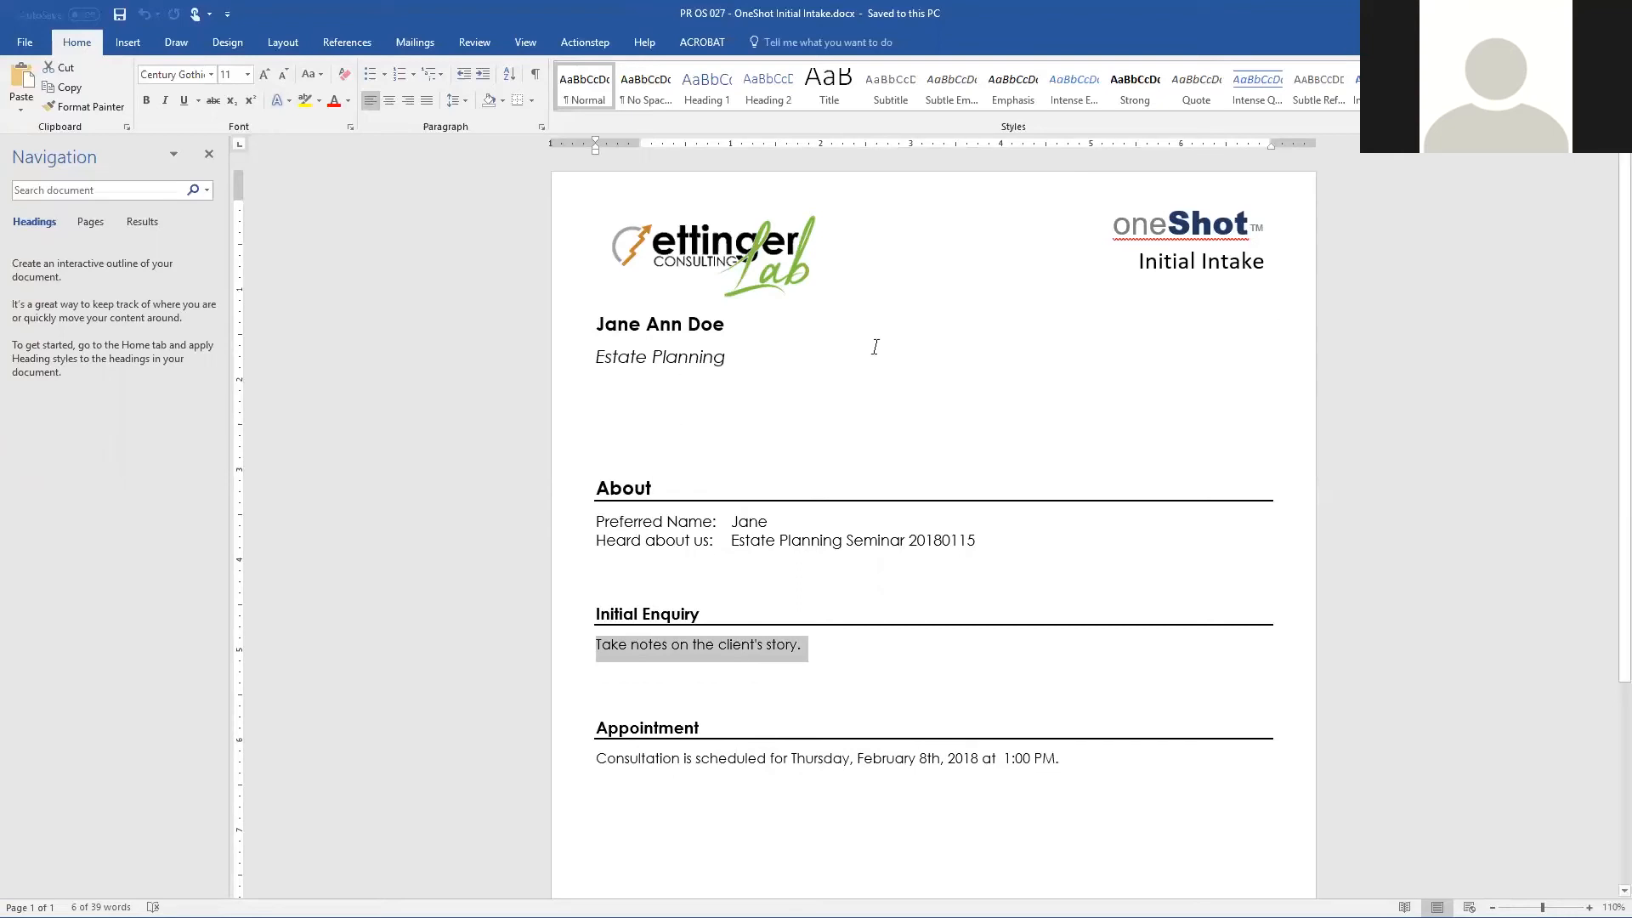
Search Actionstep by the client's surname from within Word, browse matter 9's Meeting folder, and leave without opening a file.
{"action": "left_click", "coordinate": [581, 41]}
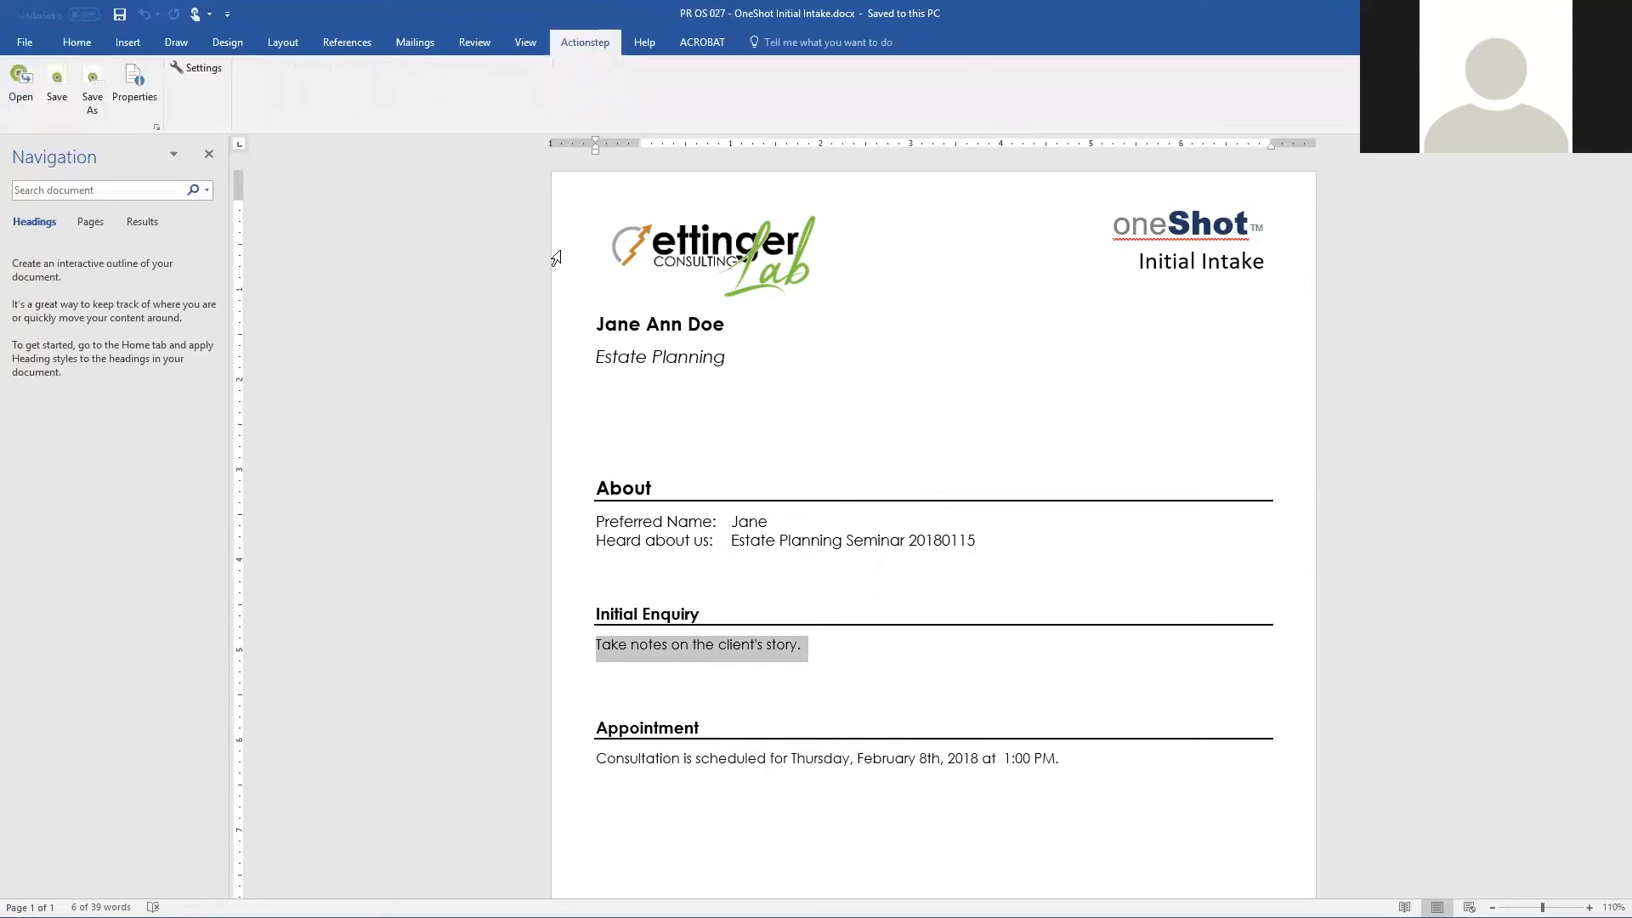
{"action": "left_click", "coordinate": [19, 93]}
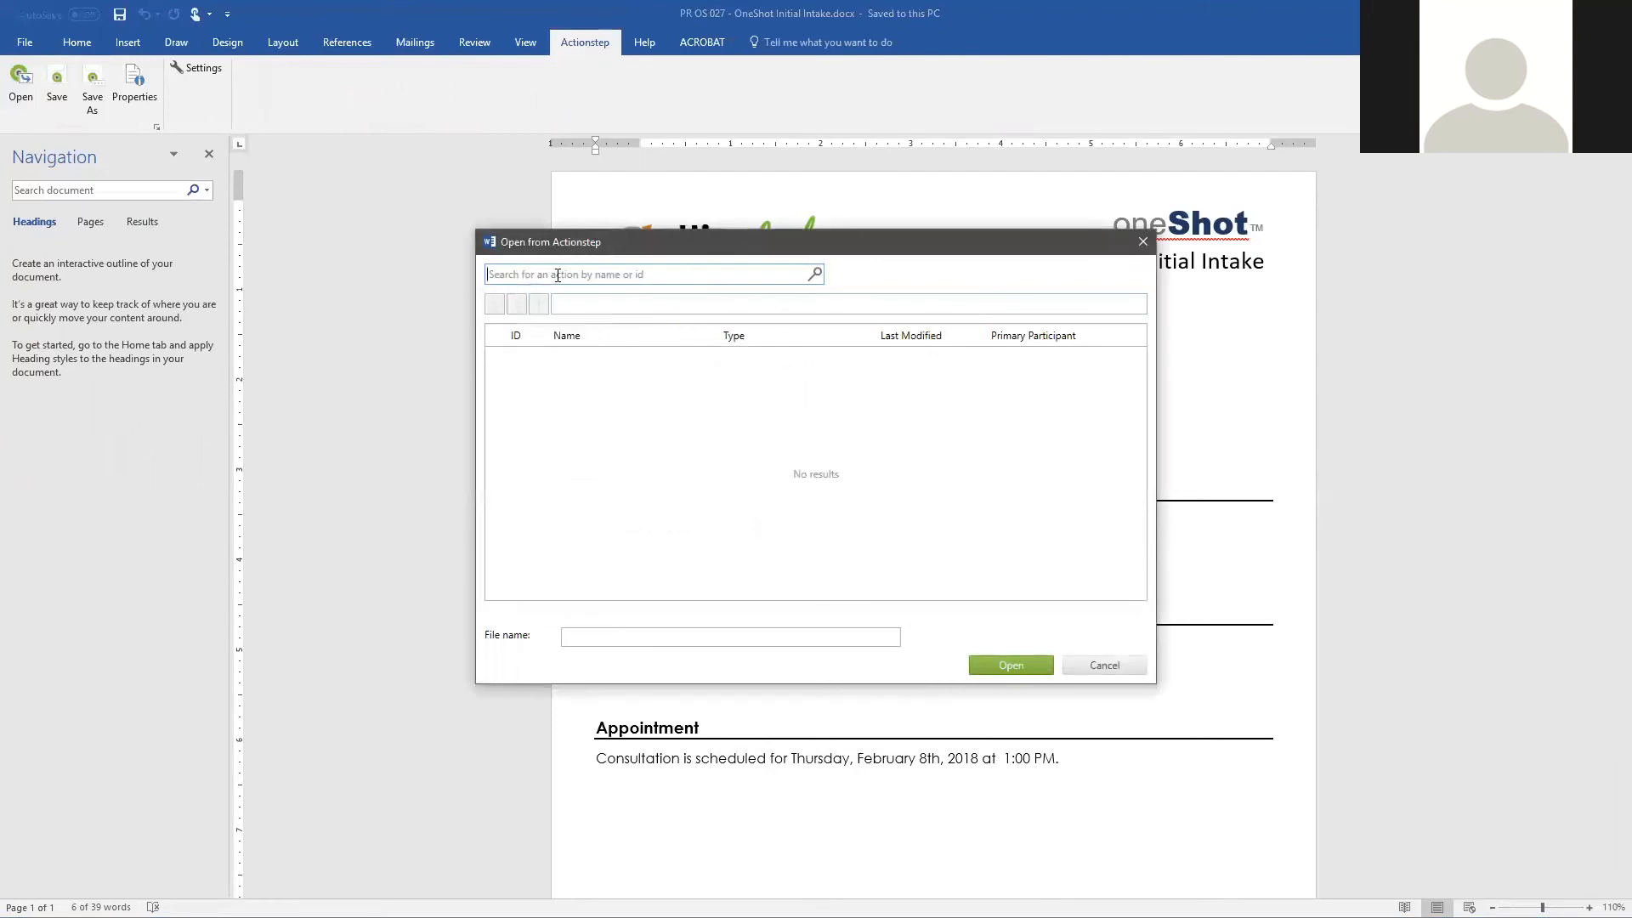
{"action": "type", "text": "da"}
{"action": "type", "text": "oe"}
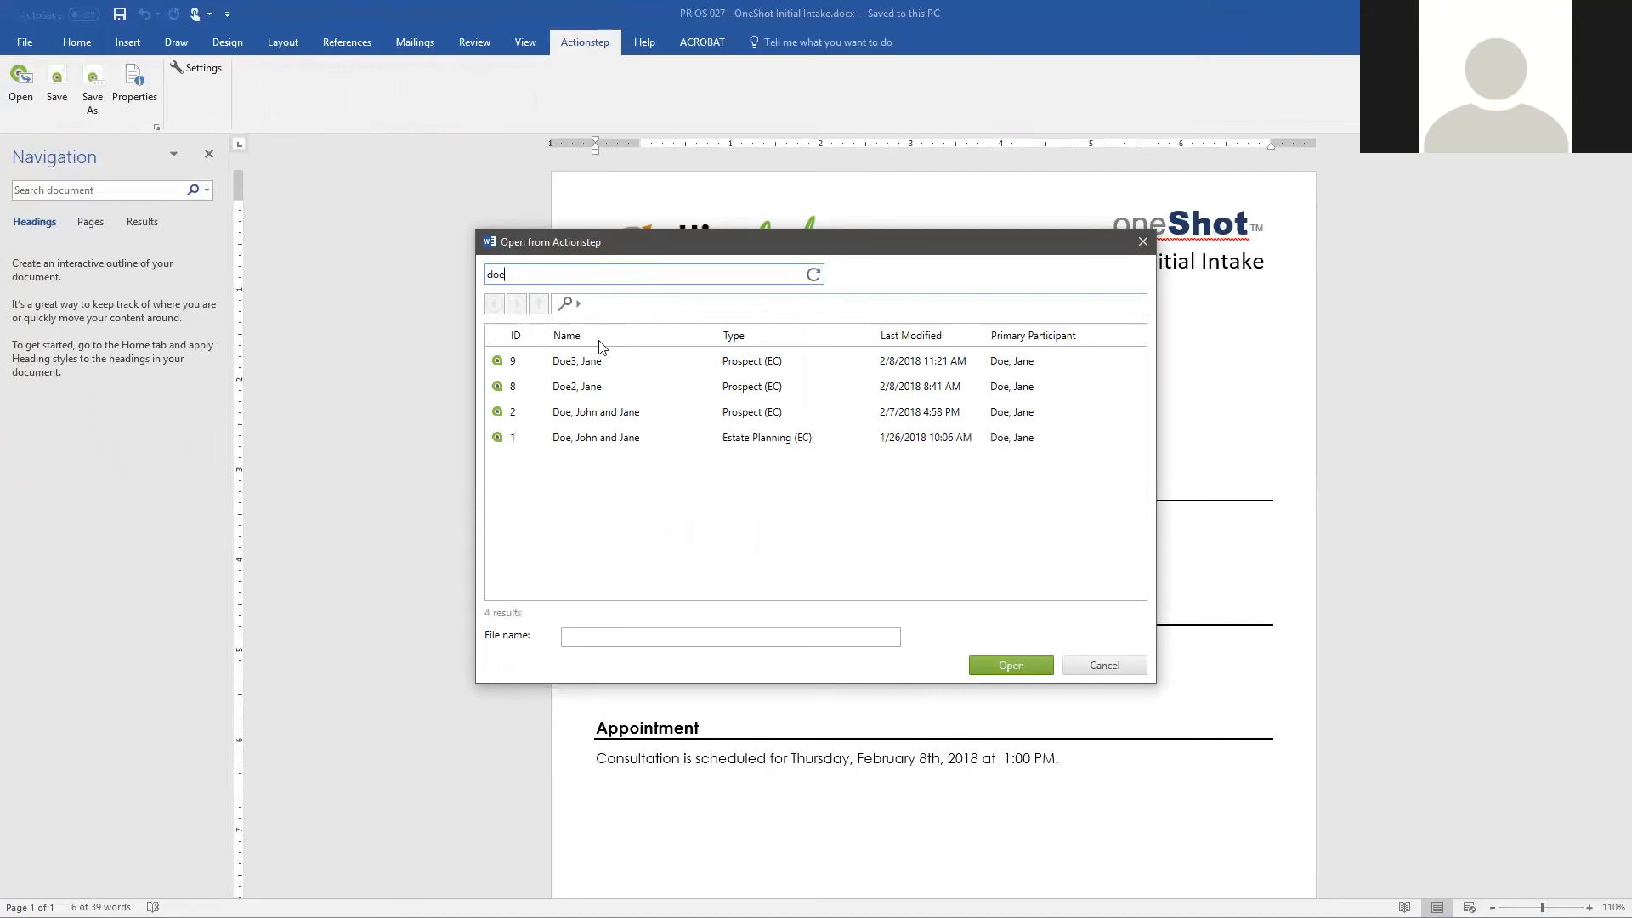
{"action": "double_click", "coordinate": [602, 364]}
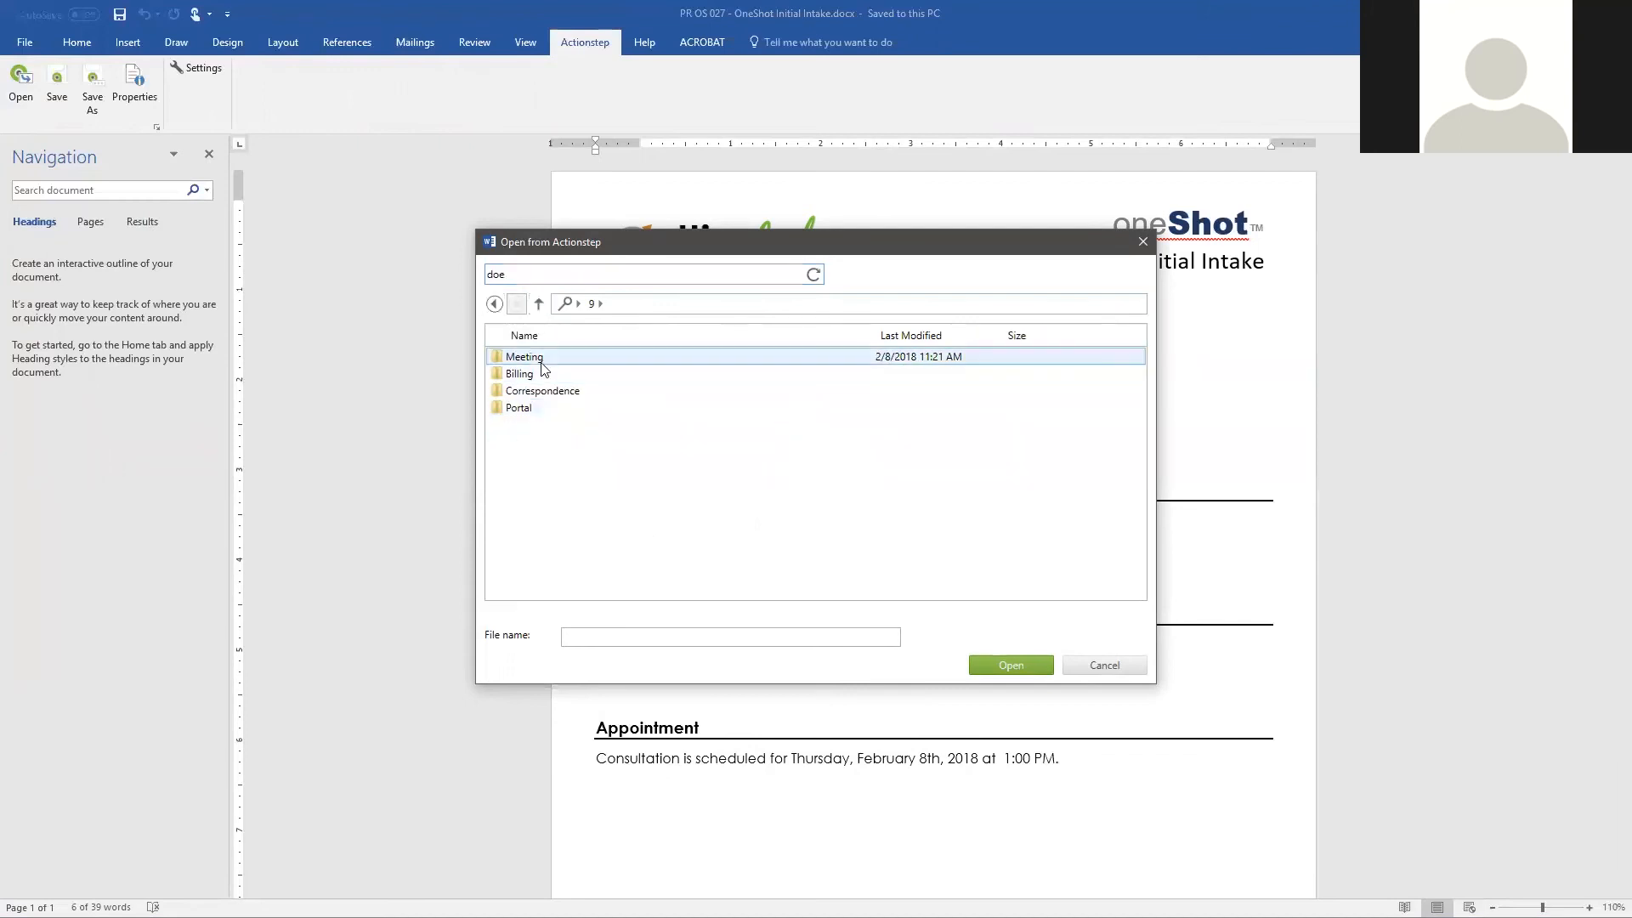
{"action": "double_click", "coordinate": [541, 362]}
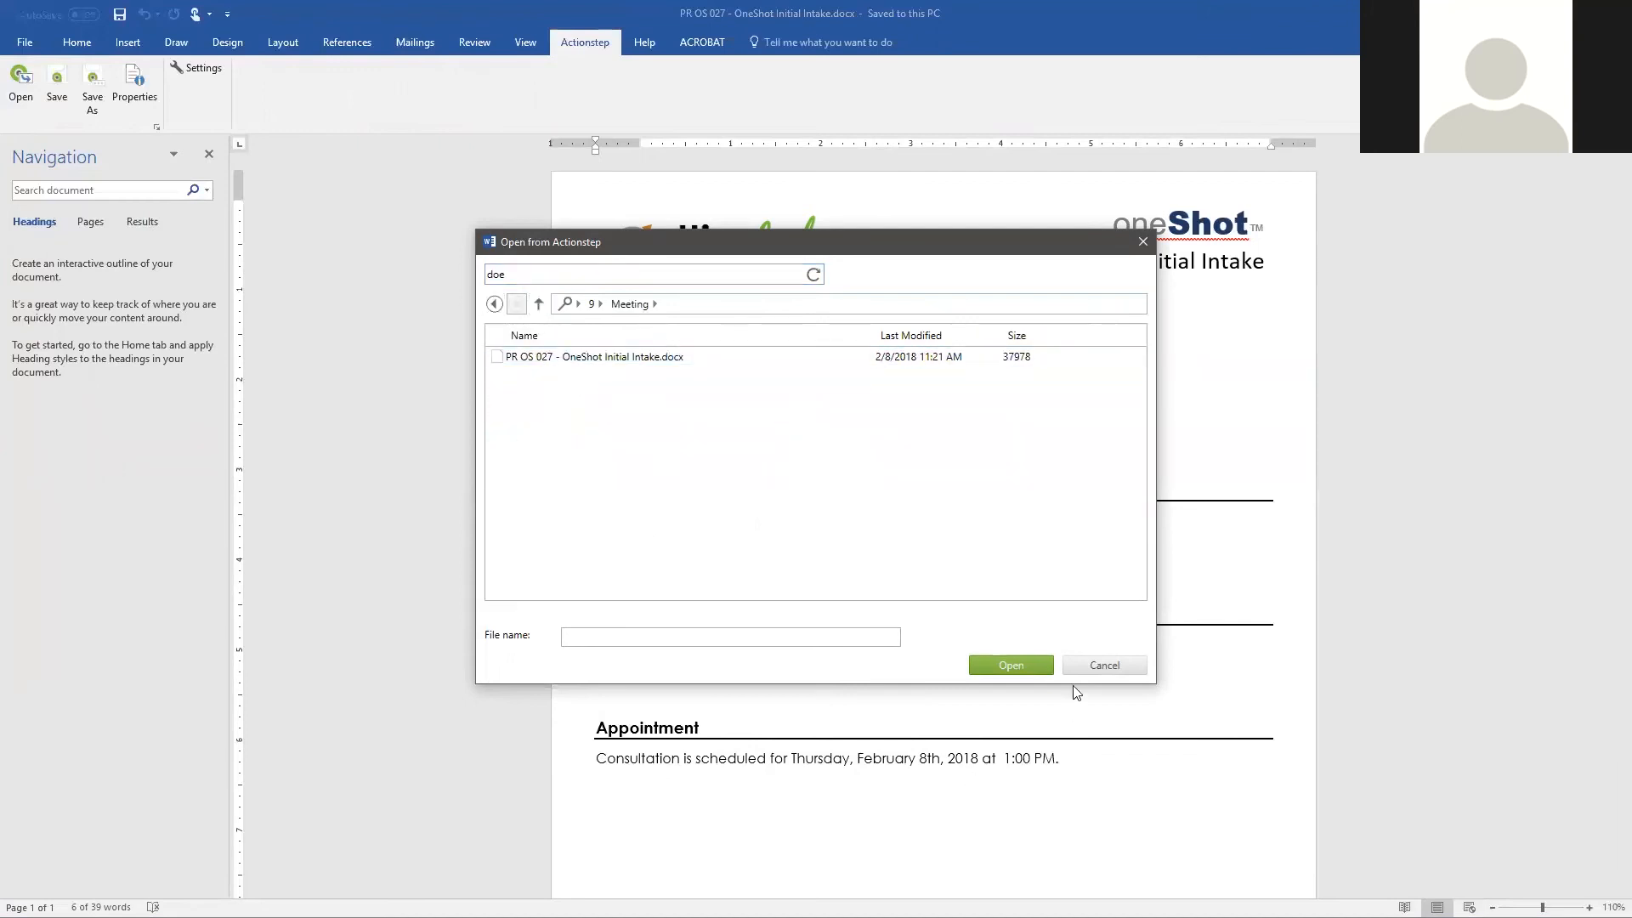
{"action": "left_click", "coordinate": [1104, 665]}
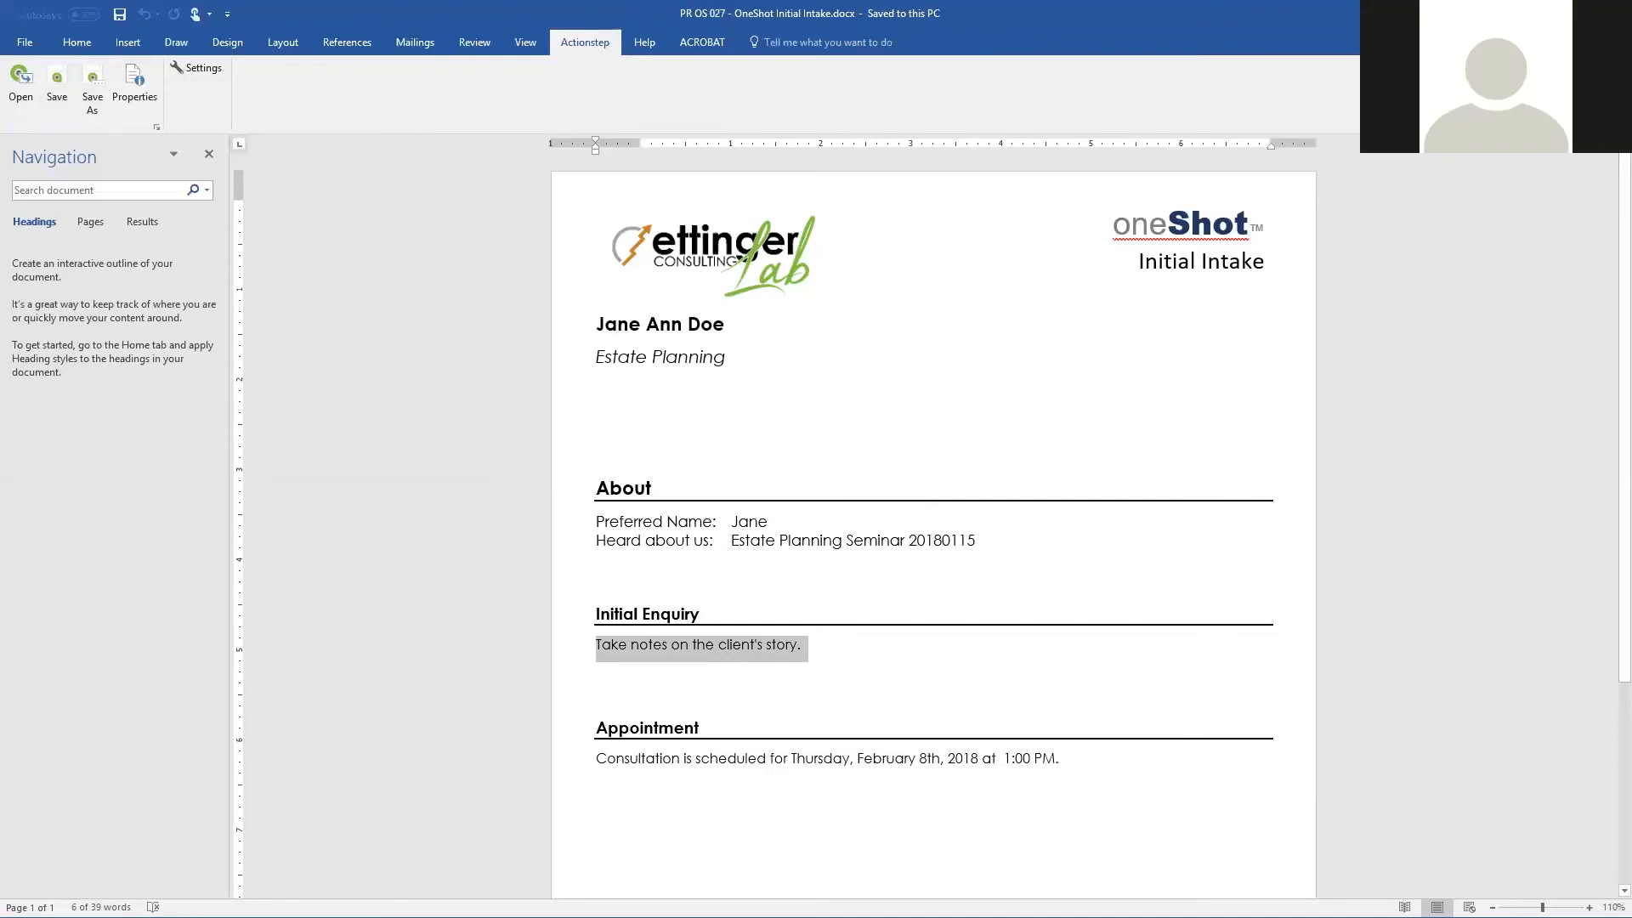
Append "2" to the Estate Planning line, then close the document and save the changes back to Actionstep.
{"action": "left_click", "coordinate": [742, 350]}
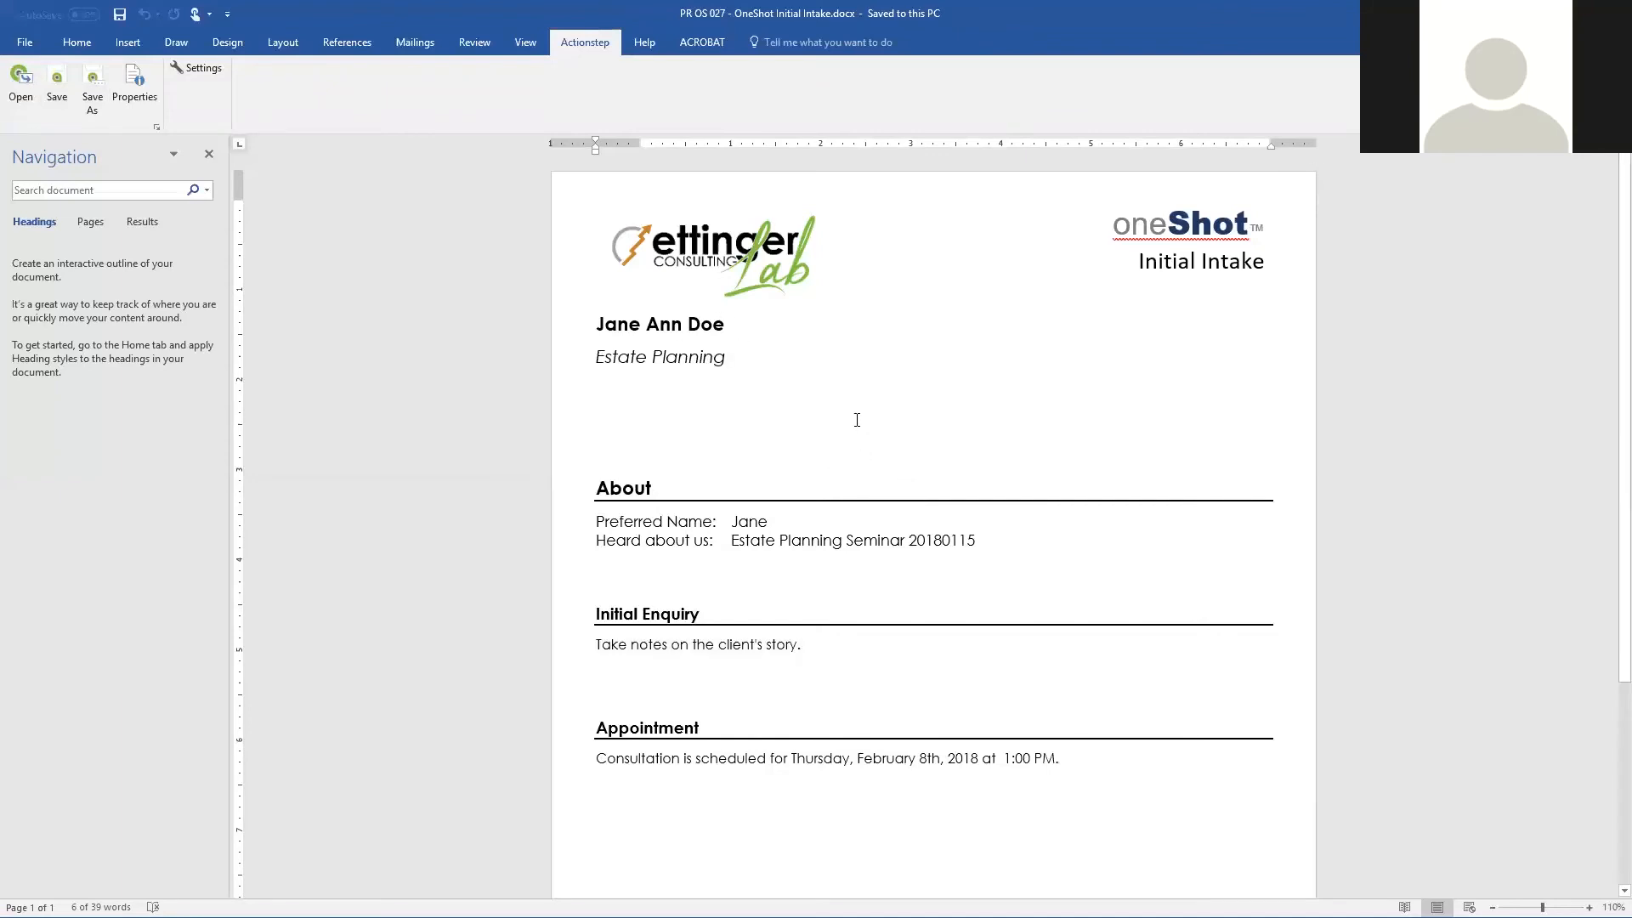
{"action": "type", "text": "2"}
{"action": "left_click", "coordinate": [1612, 12]}
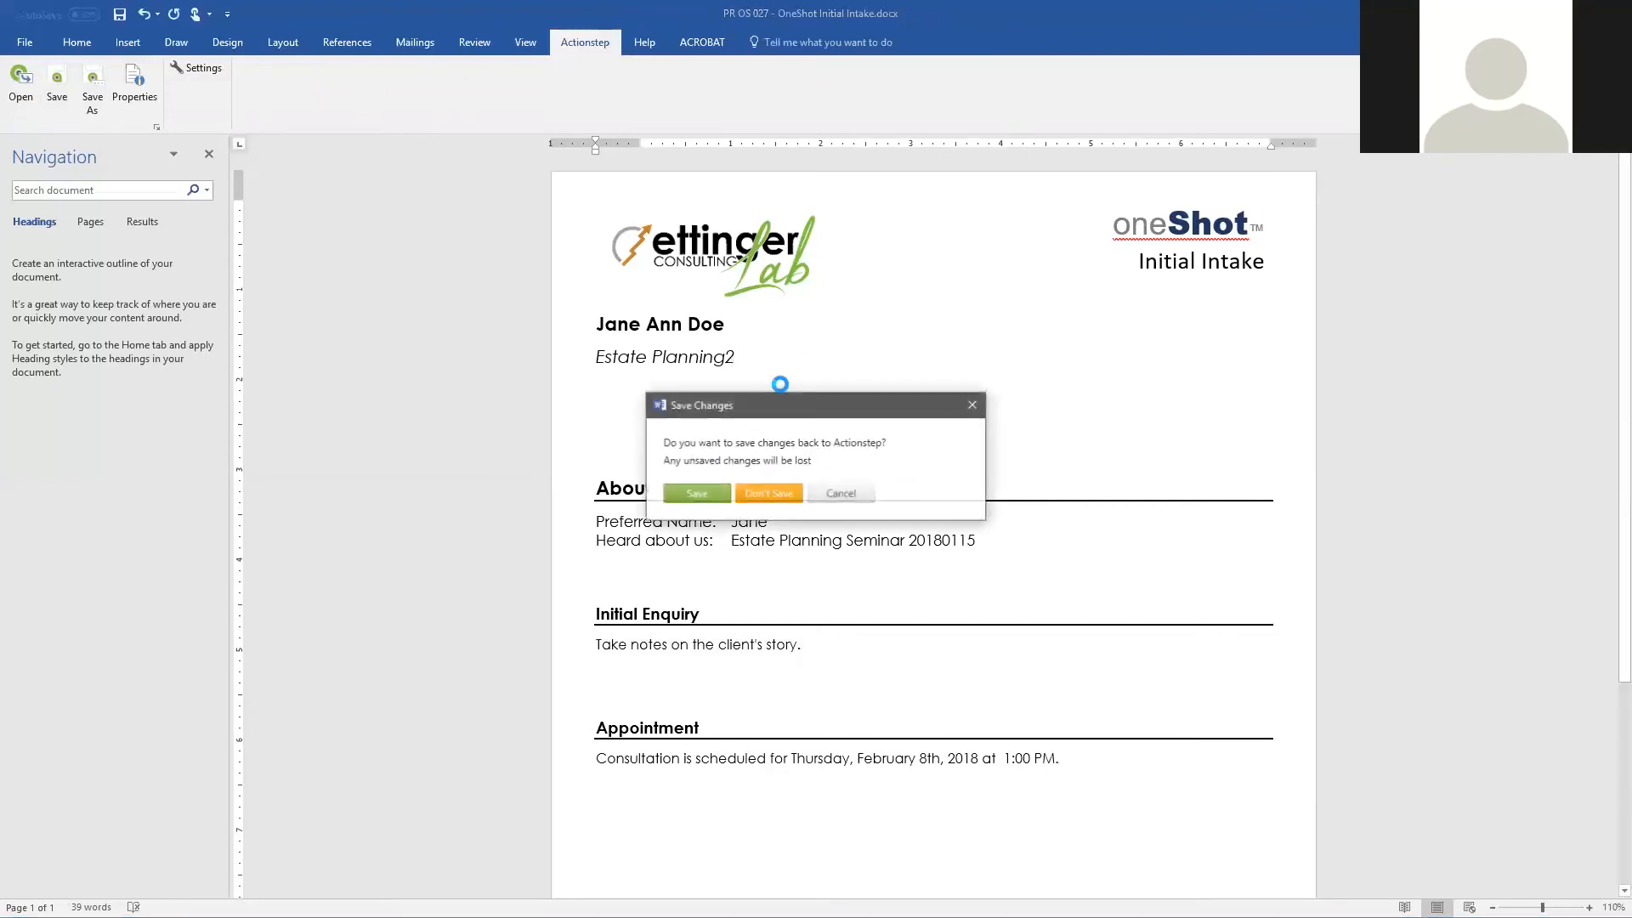
{"action": "left_click", "coordinate": [694, 496]}
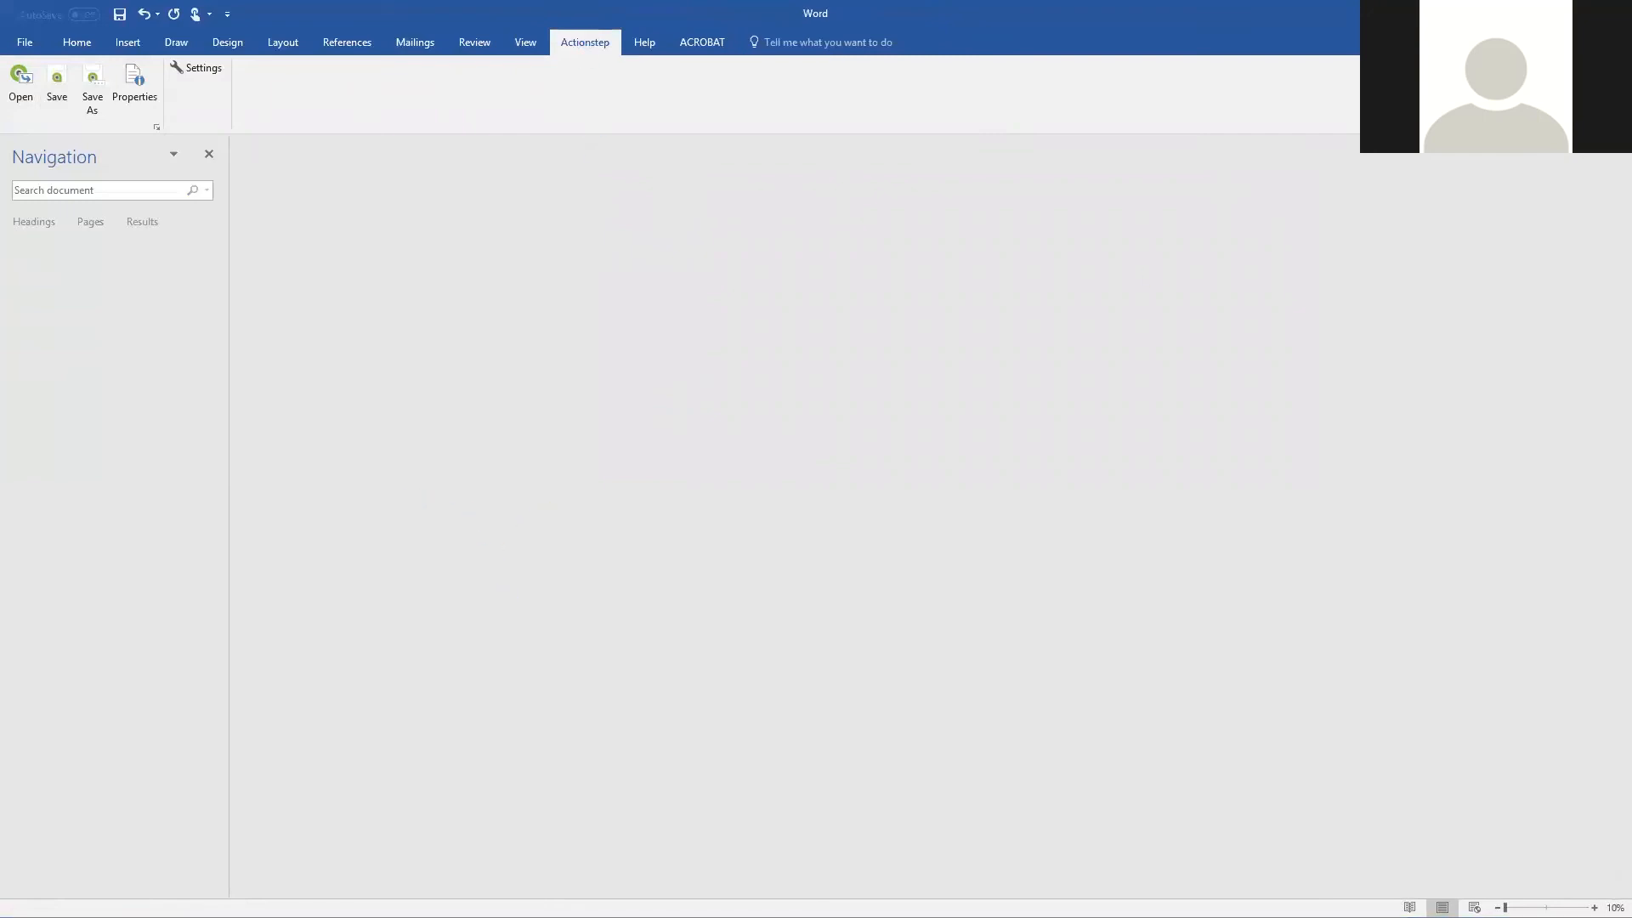
Switch back to Actionstep in the browser and mark both of the matter's incomplete tasks as Complete.
{"action": "key", "text": "alt+Tab"}
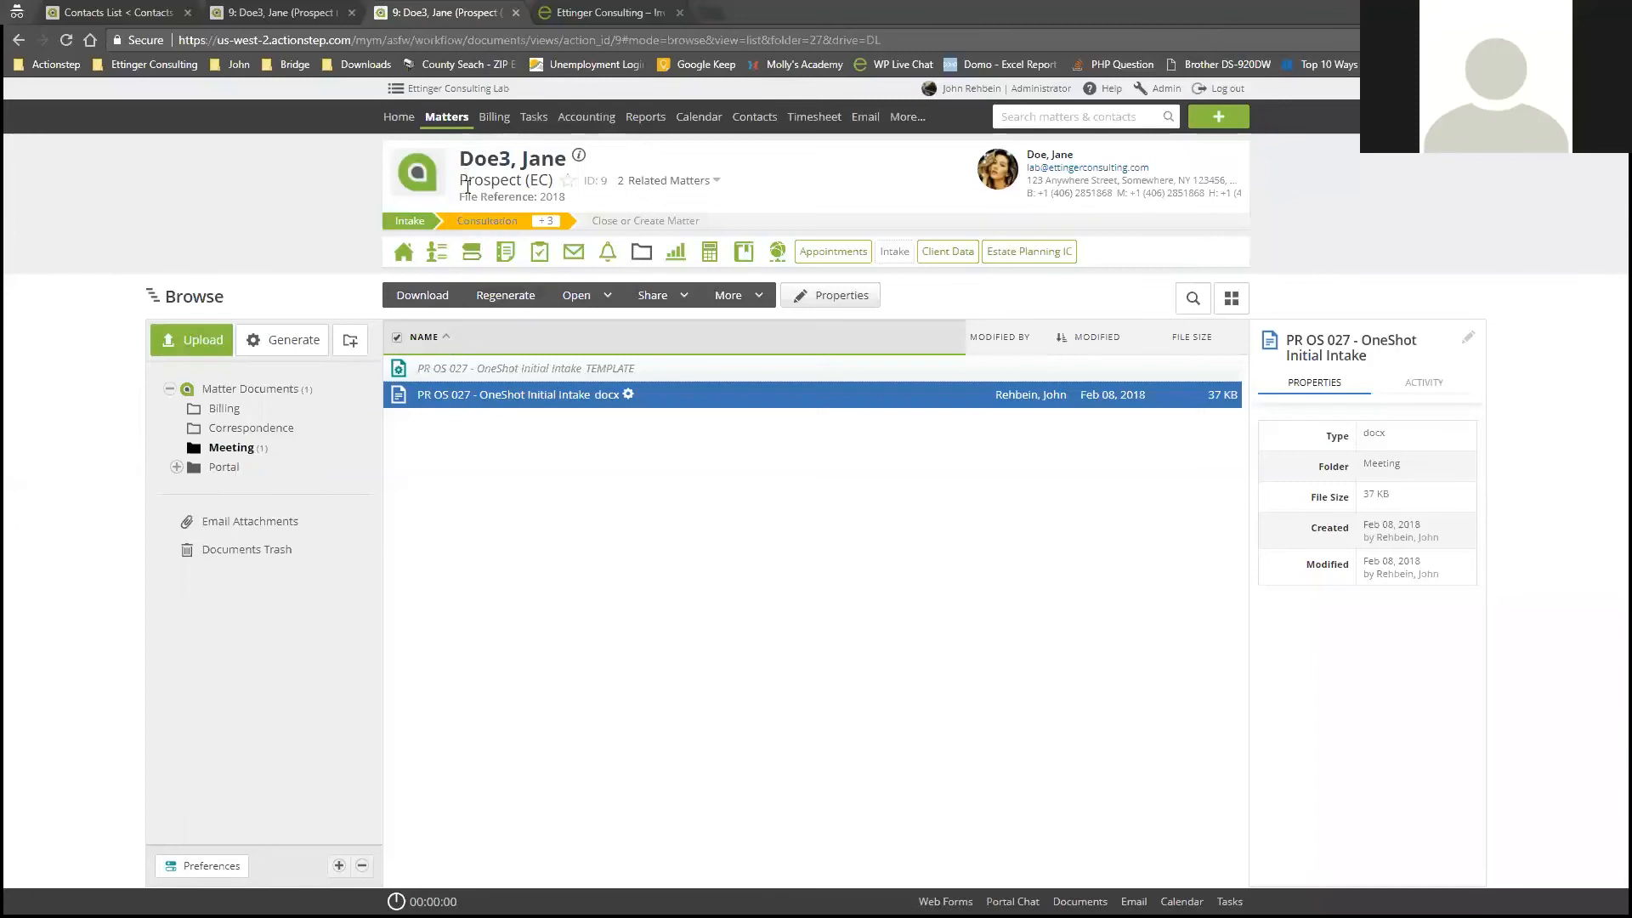
{"action": "mouse_move", "coordinate": [540, 252]}
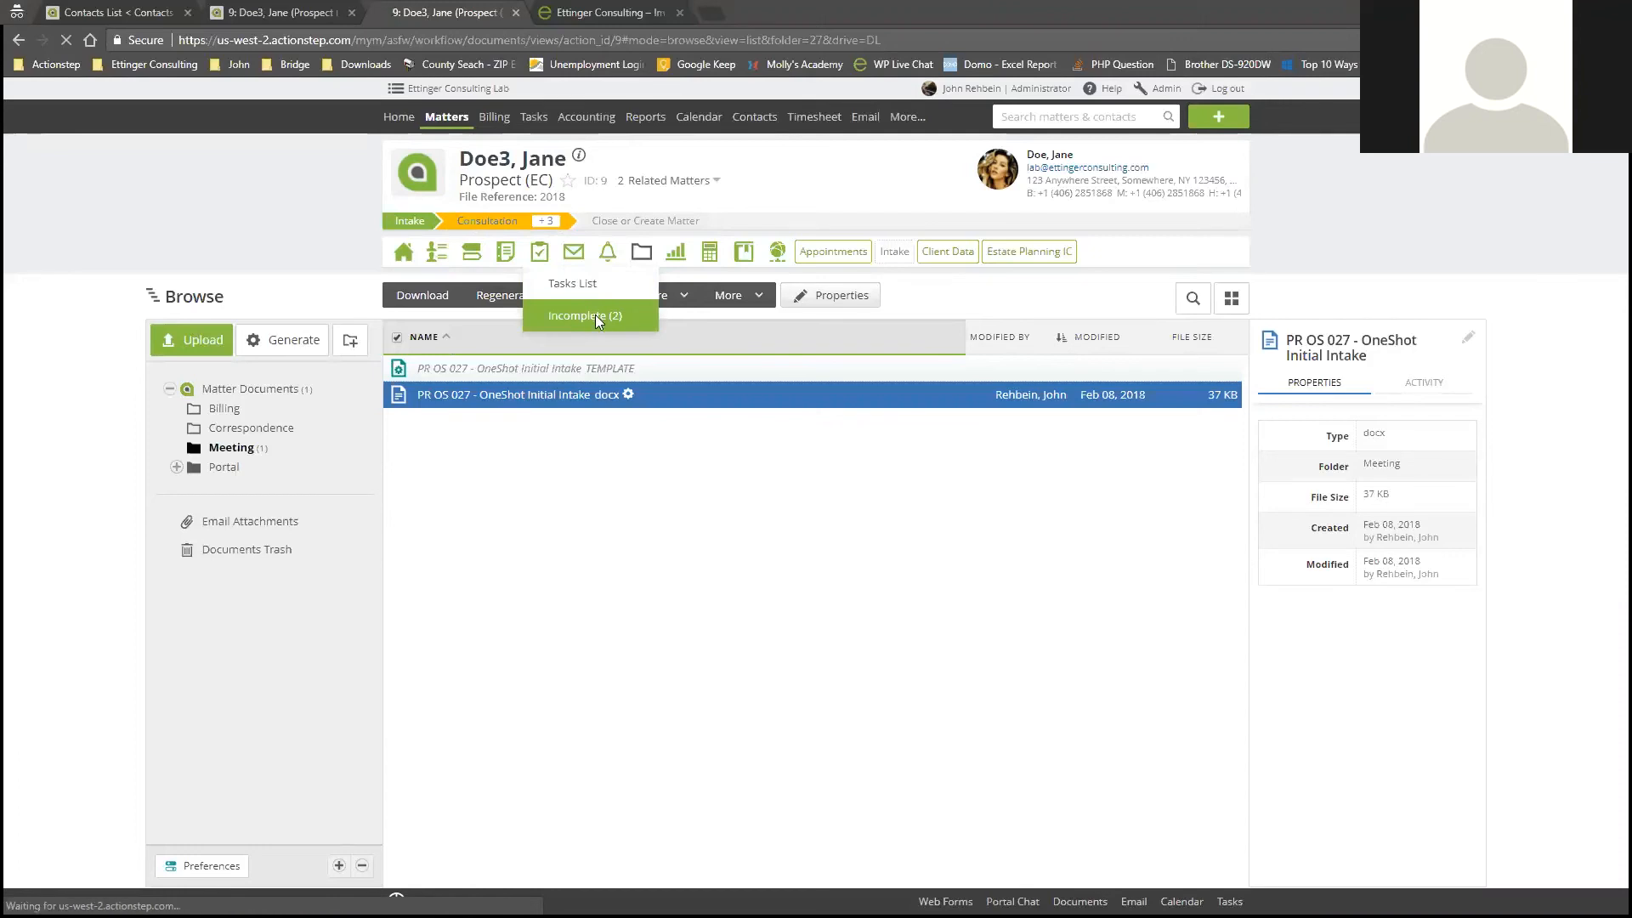
{"action": "left_click", "coordinate": [595, 316]}
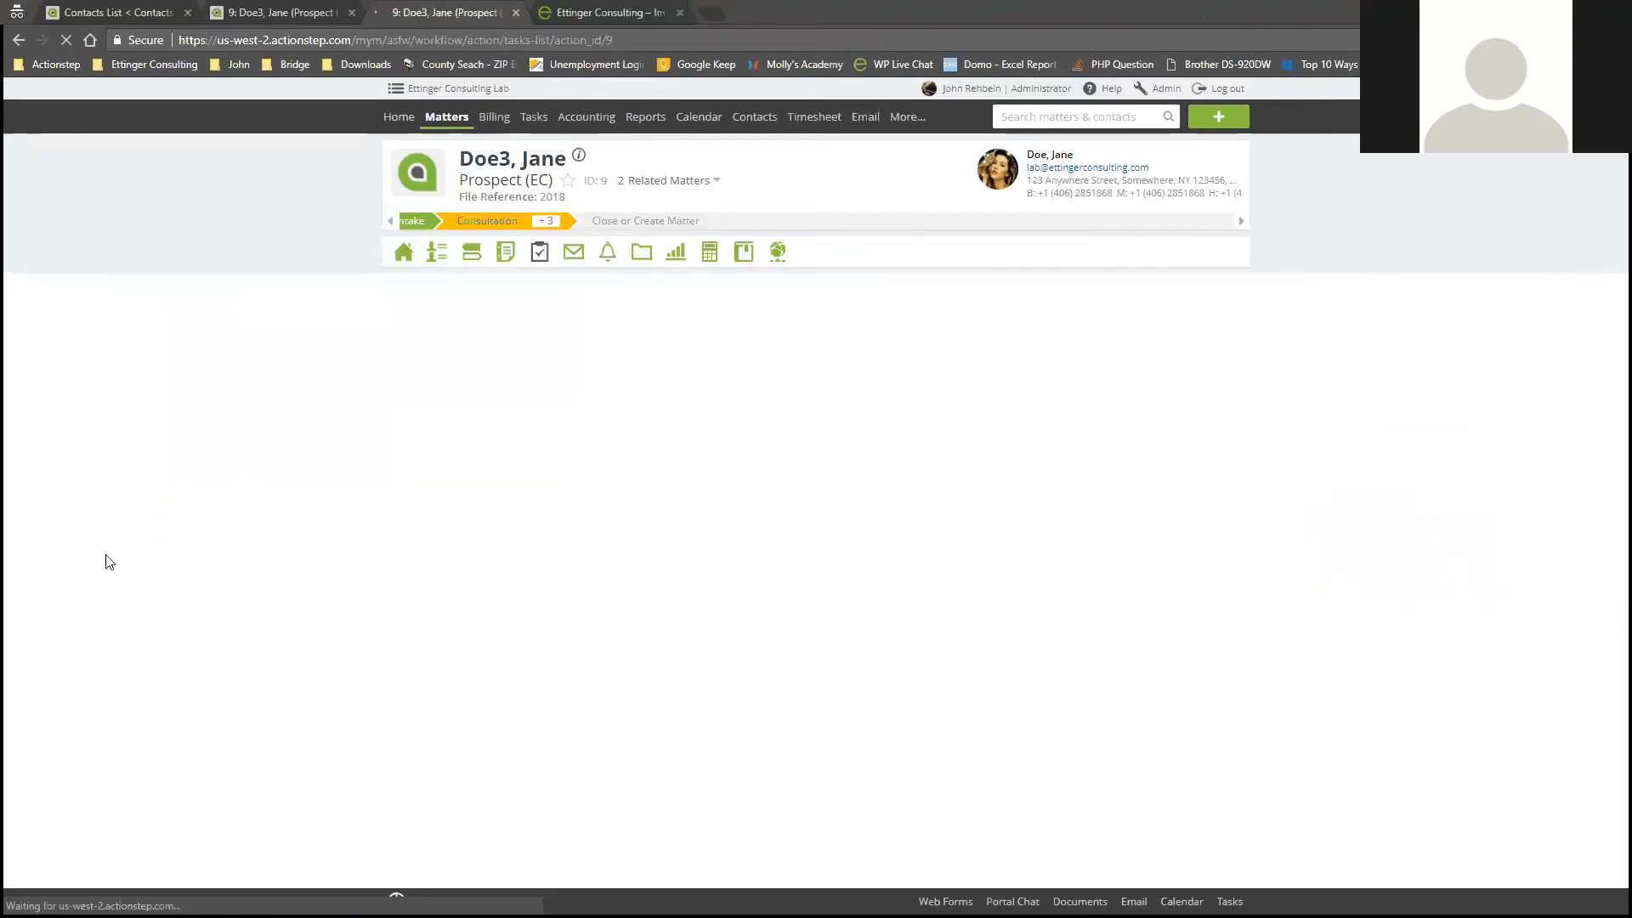
{"action": "left_click", "coordinate": [14, 346]}
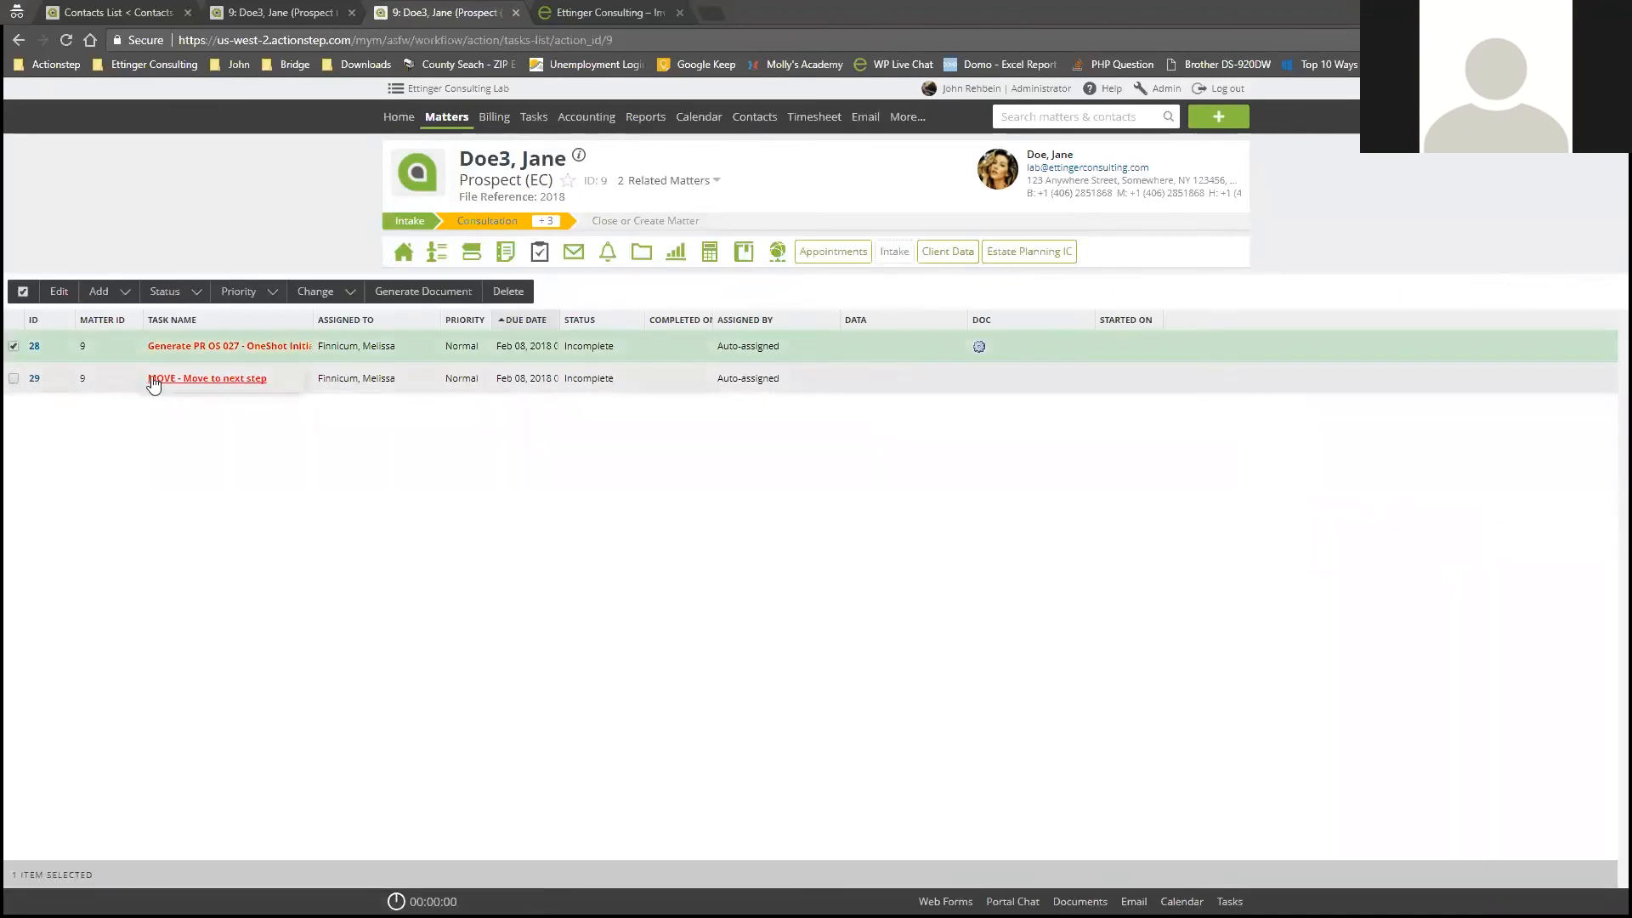
{"action": "left_click", "coordinate": [13, 379]}
{"action": "left_click", "coordinate": [80, 293]}
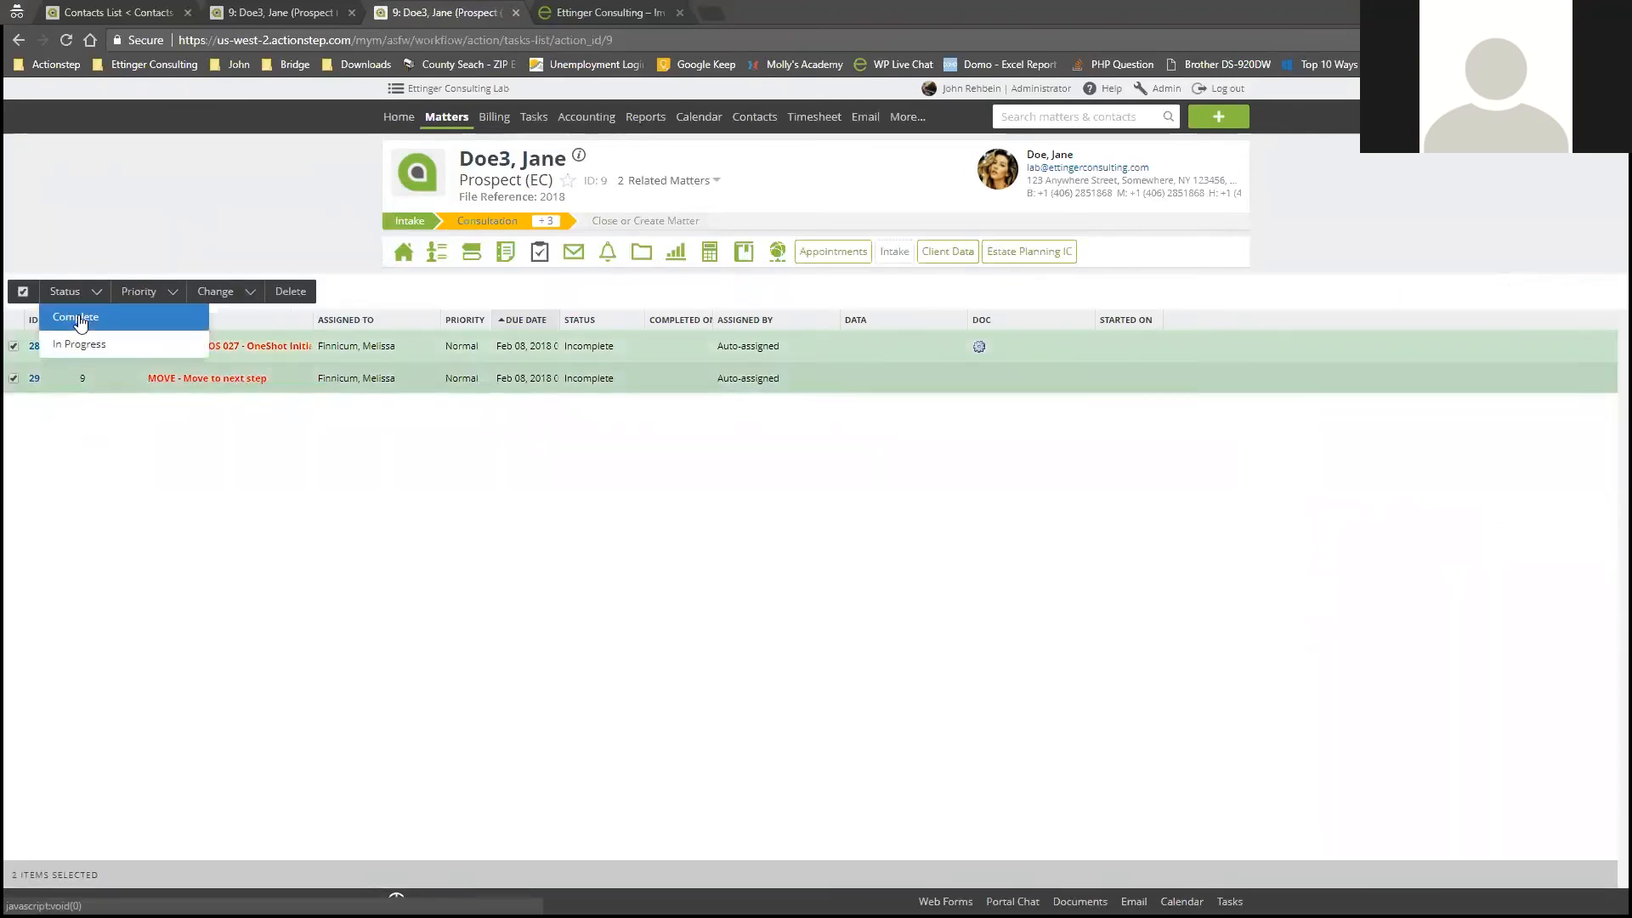
{"action": "left_click", "coordinate": [78, 316]}
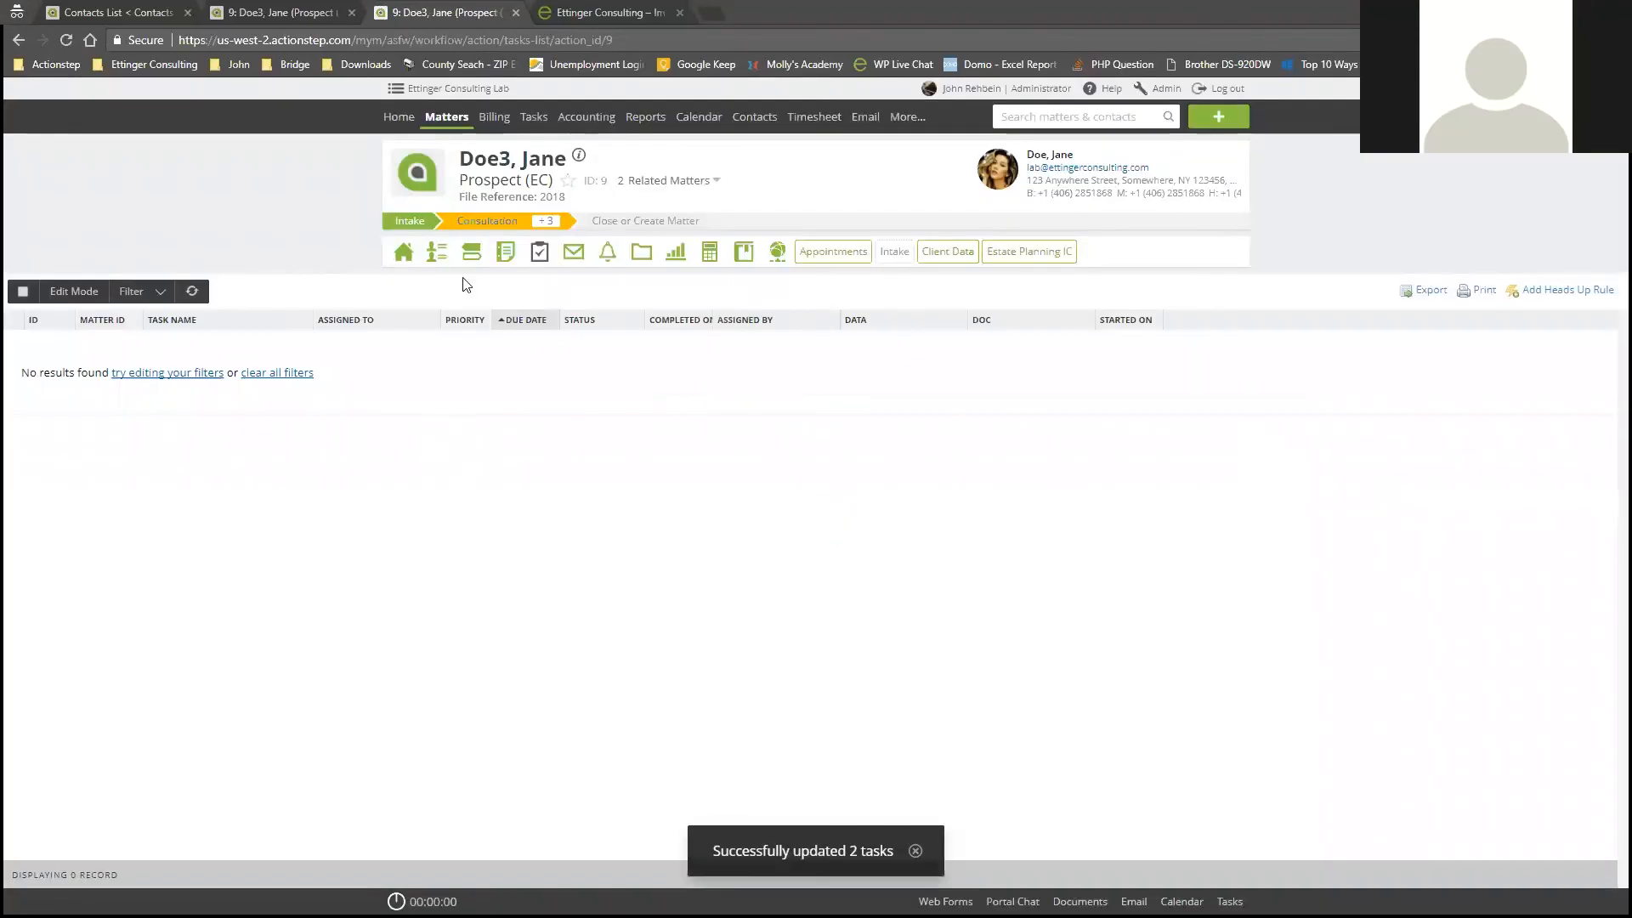
Change the matter's step to Consultation, keeping the preset tasks, parties and consultation booking.
{"action": "mouse_move", "coordinate": [521, 228]}
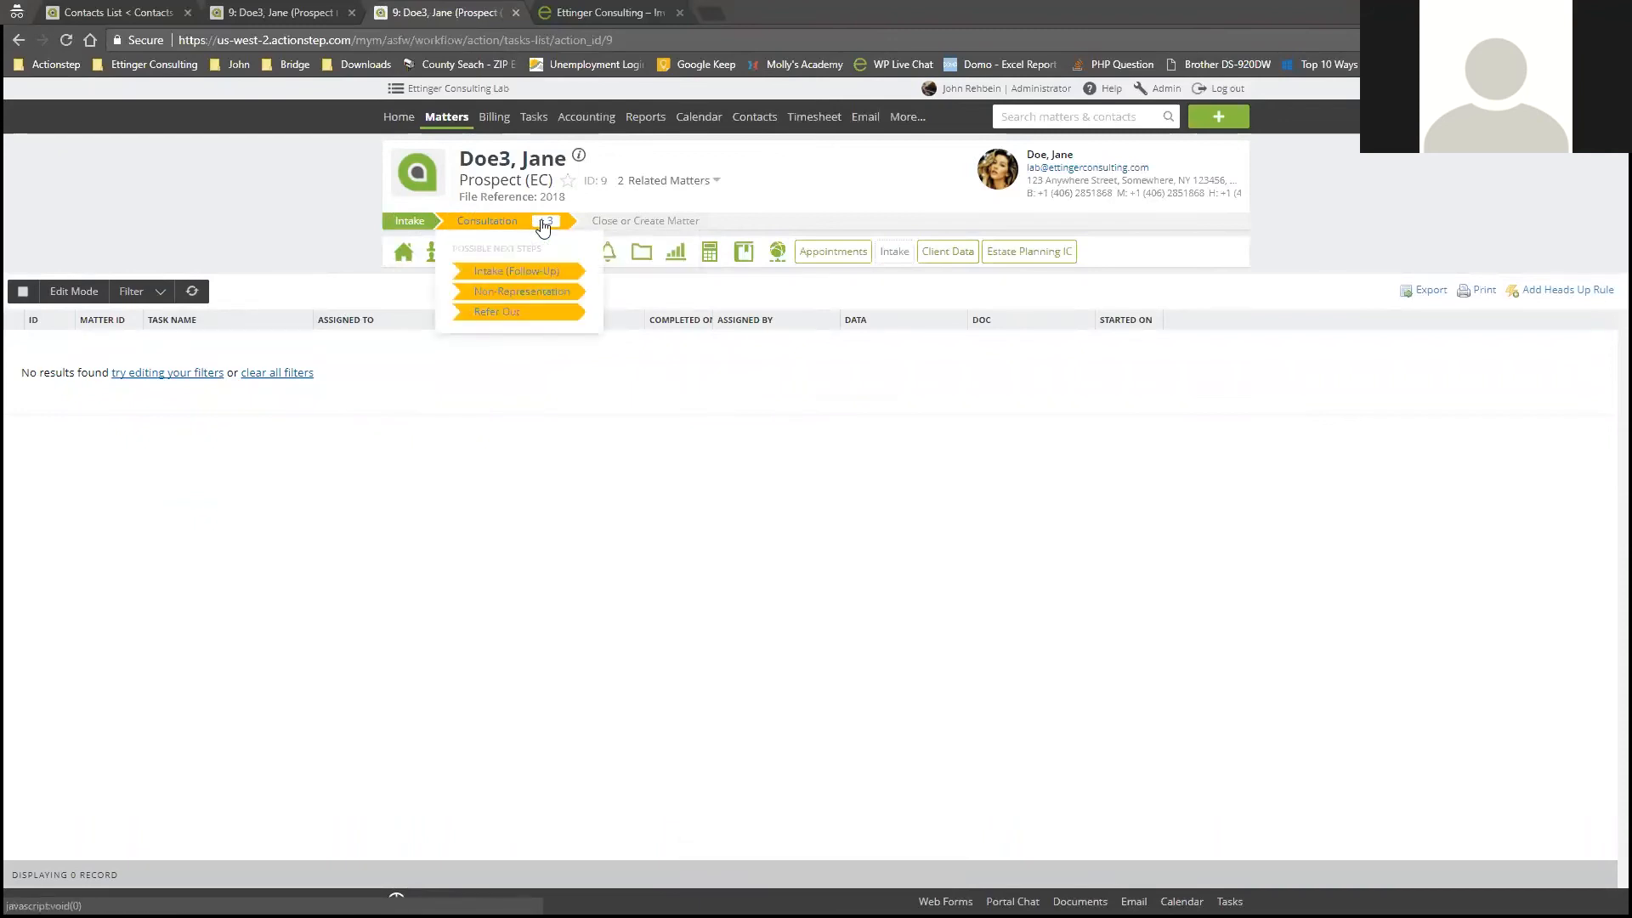
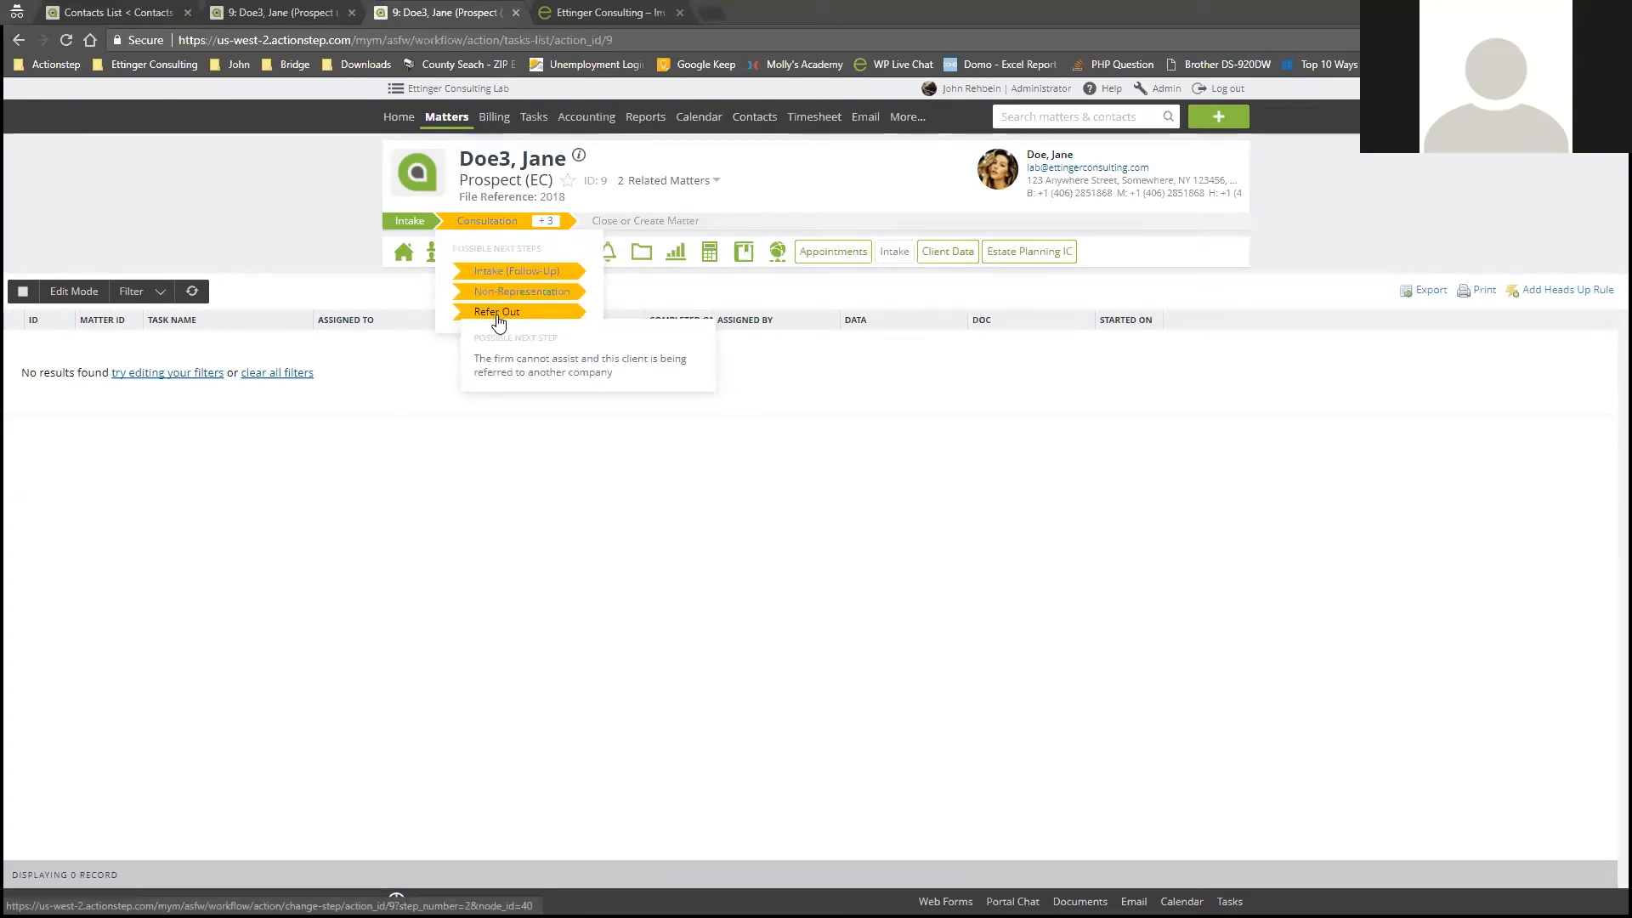
{"action": "left_click", "coordinate": [497, 313]}
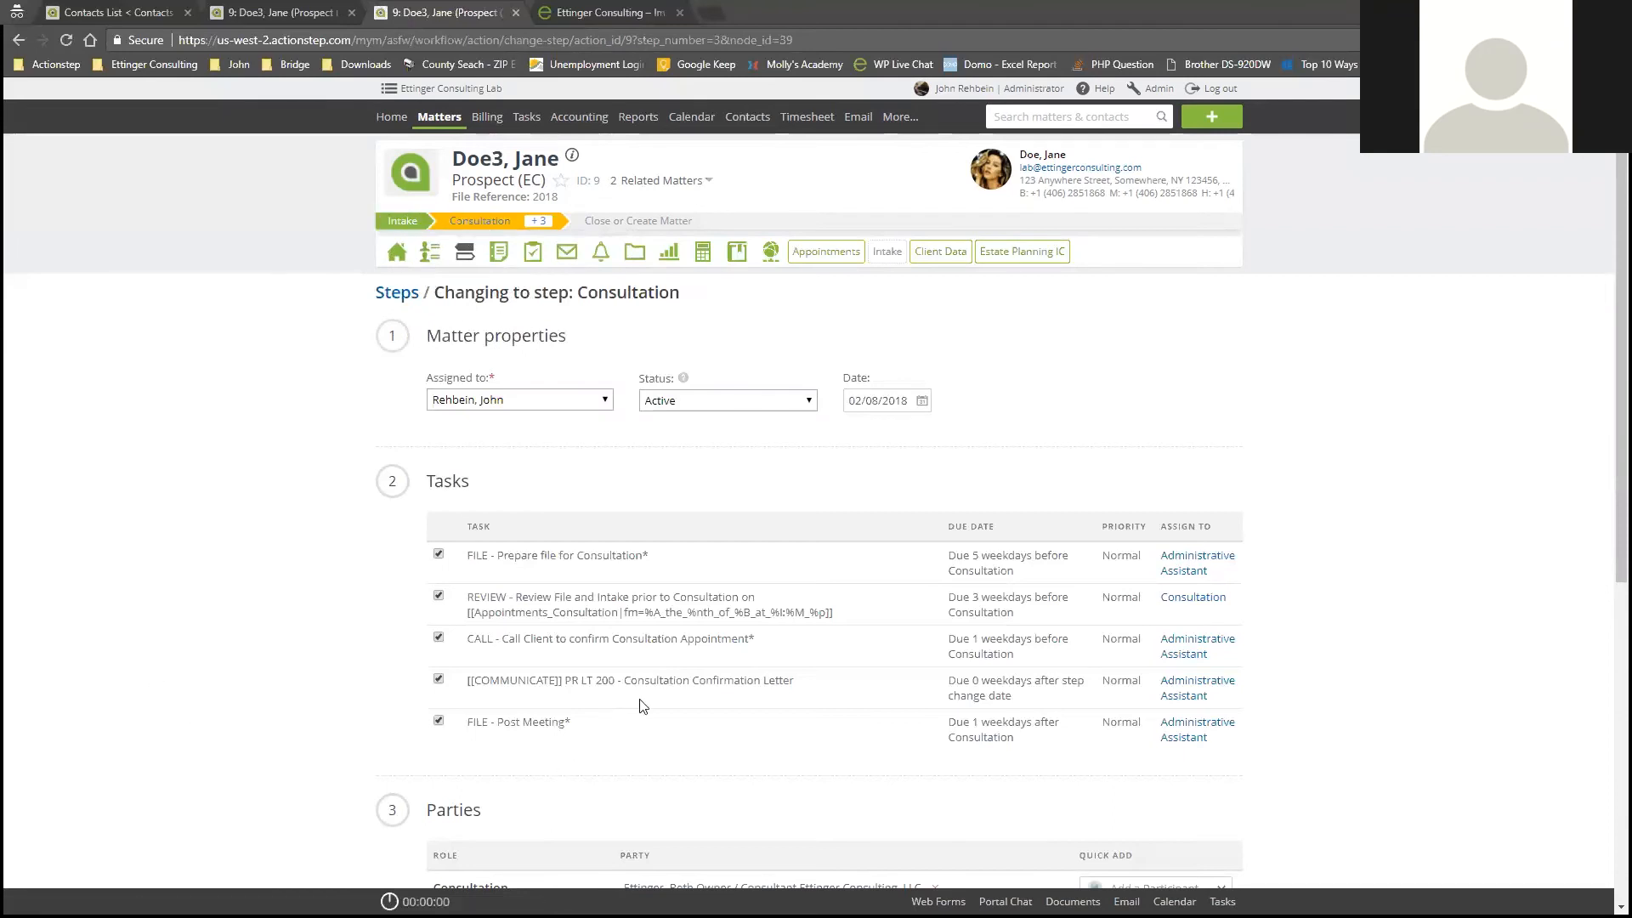
{"action": "scroll", "coordinate": [558, 629], "scroll_direction": "down", "scroll_amount": 1}
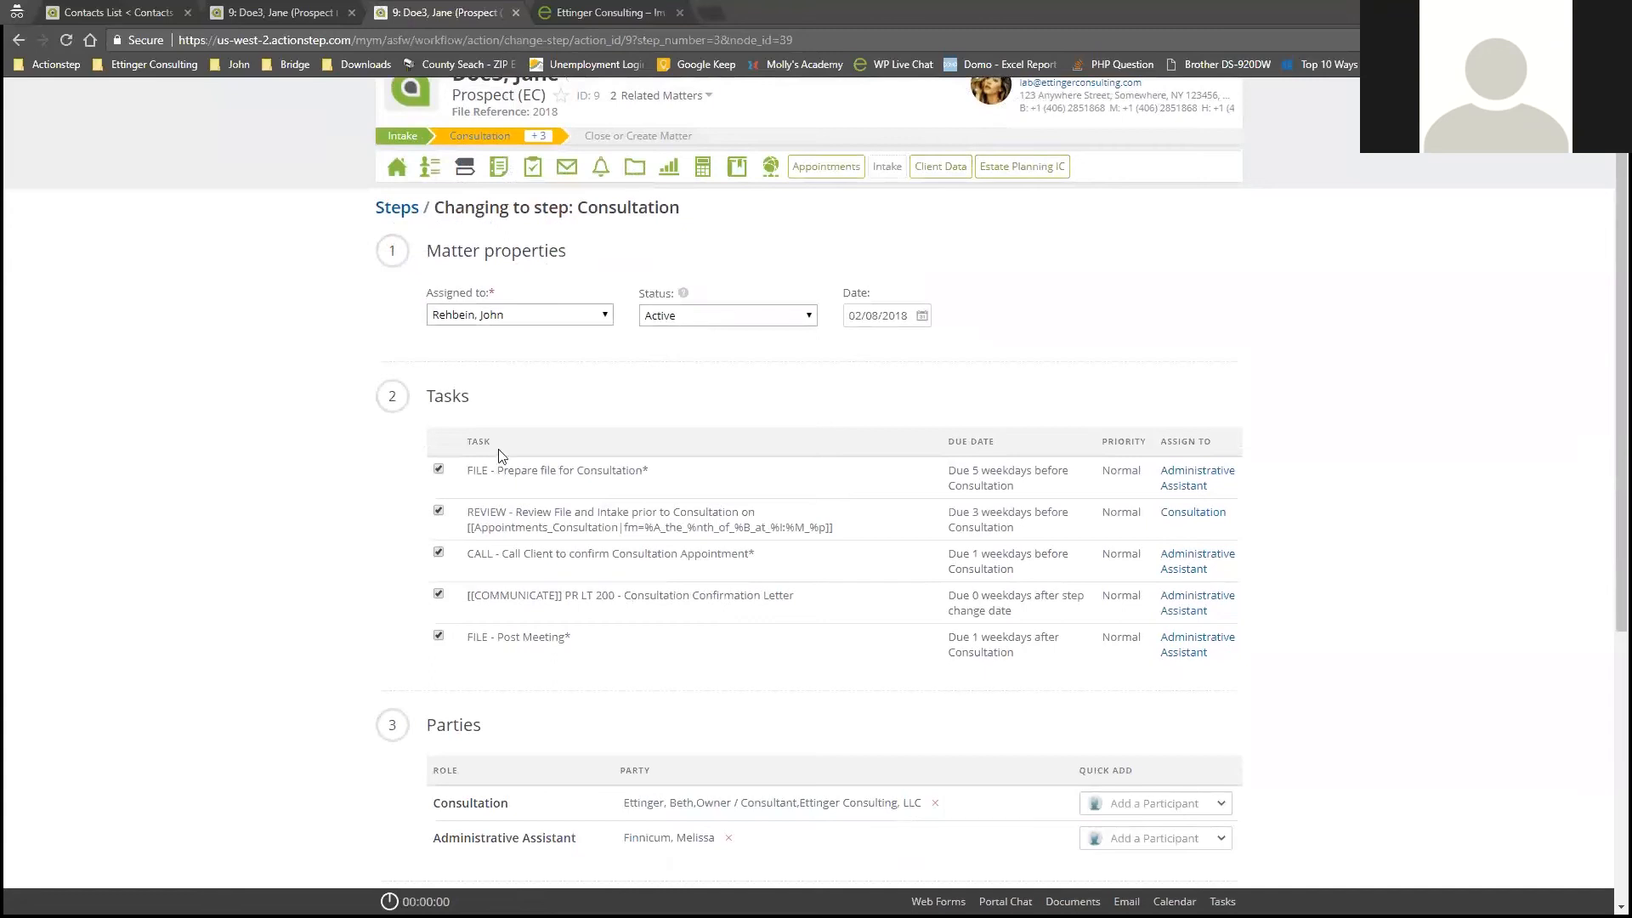
{"action": "scroll", "coordinate": [520, 643], "scroll_direction": "down", "scroll_amount": 4}
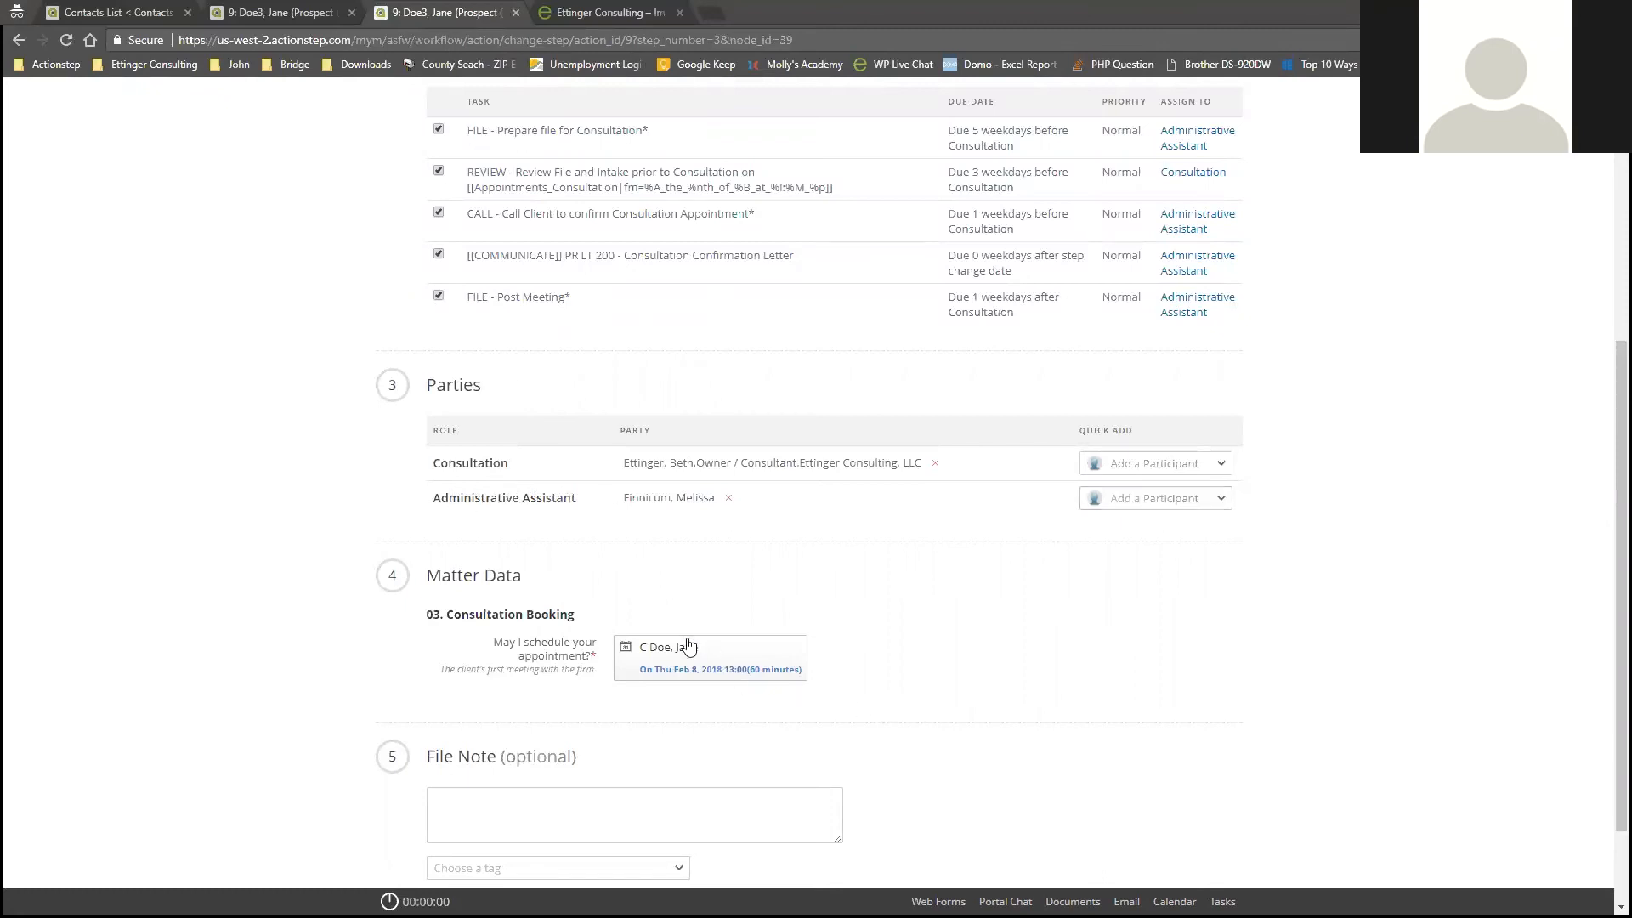
{"action": "scroll", "coordinate": [685, 653], "scroll_direction": "down", "scroll_amount": 2}
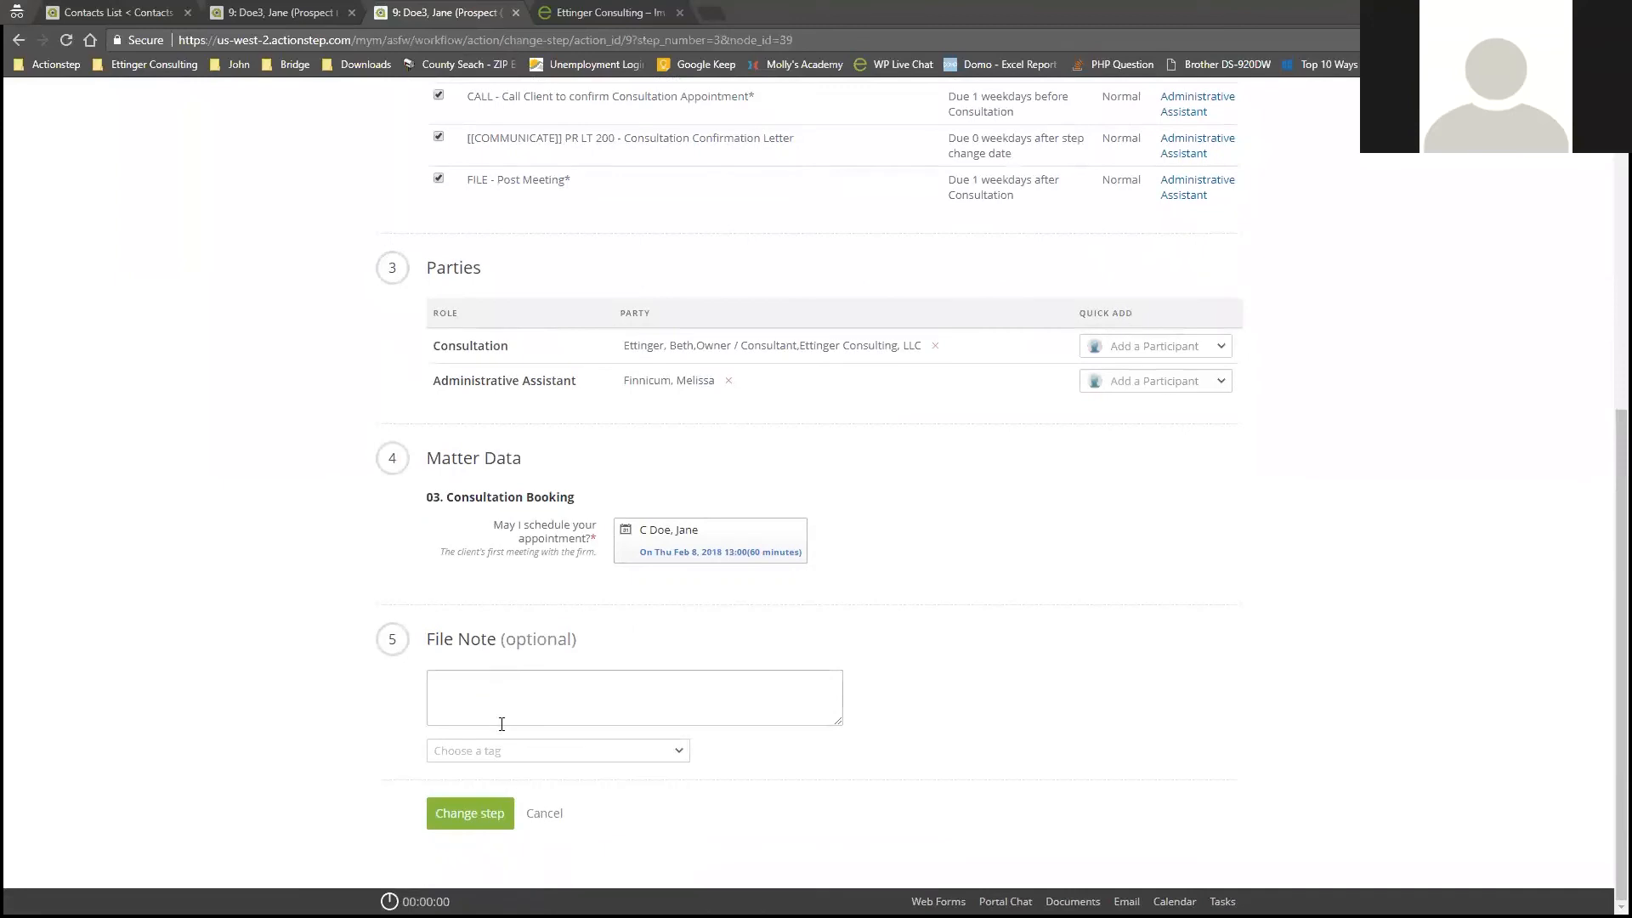
{"action": "left_click", "coordinate": [465, 805]}
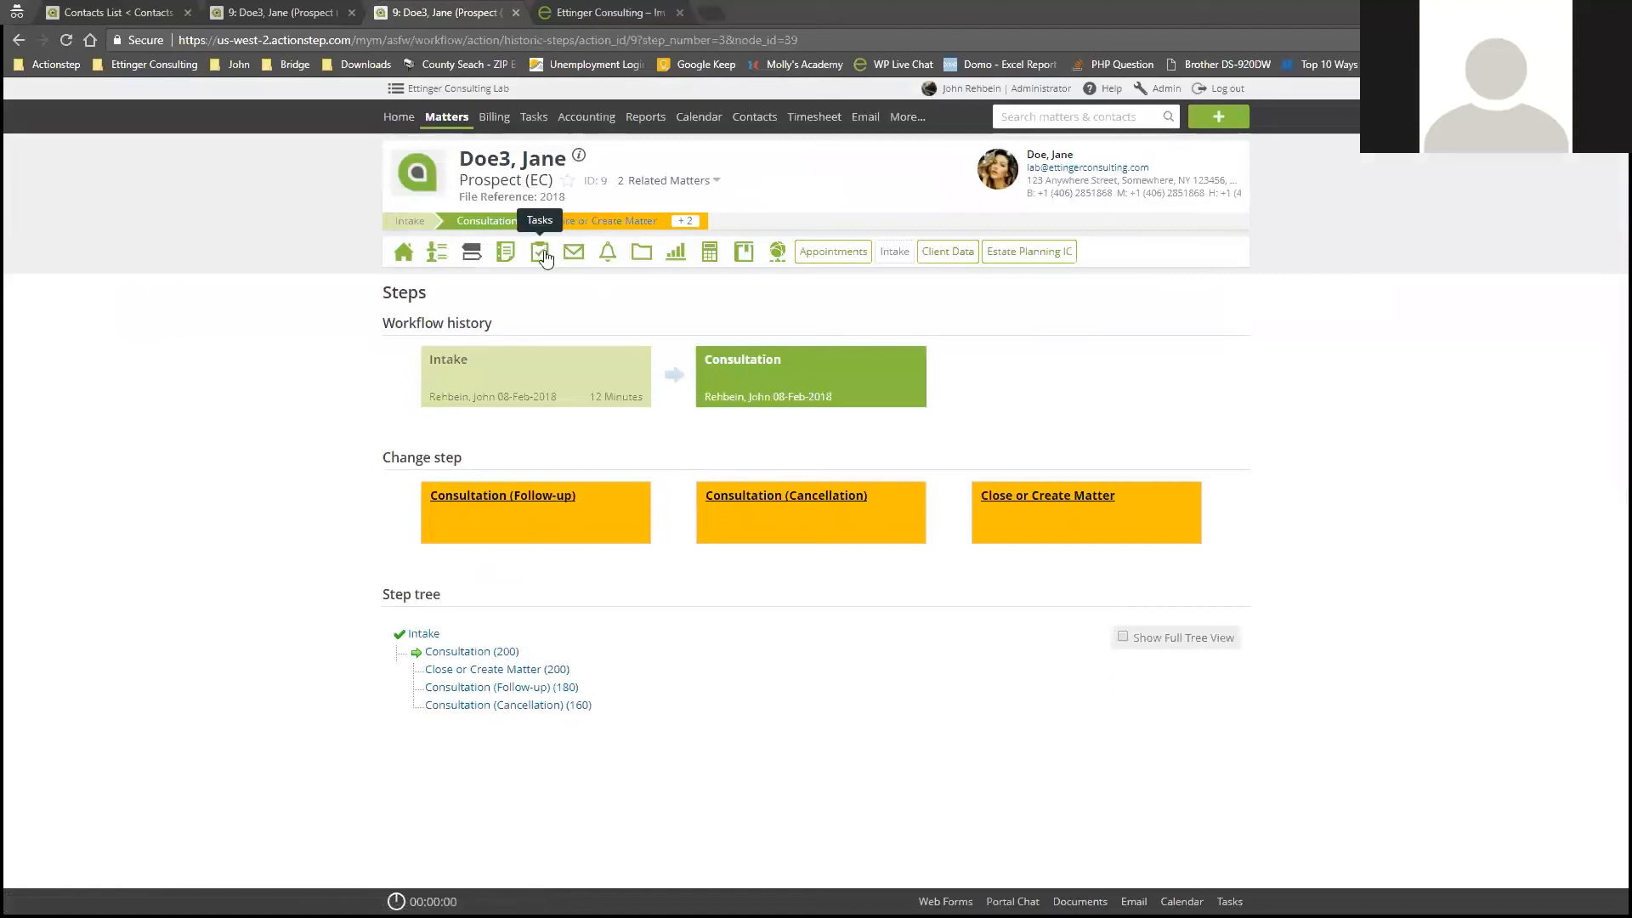
Open the matter's task list and examine the due dates of the Consultation tasks.
{"action": "mouse_move", "coordinate": [539, 253]}
{"action": "left_click", "coordinate": [565, 320]}
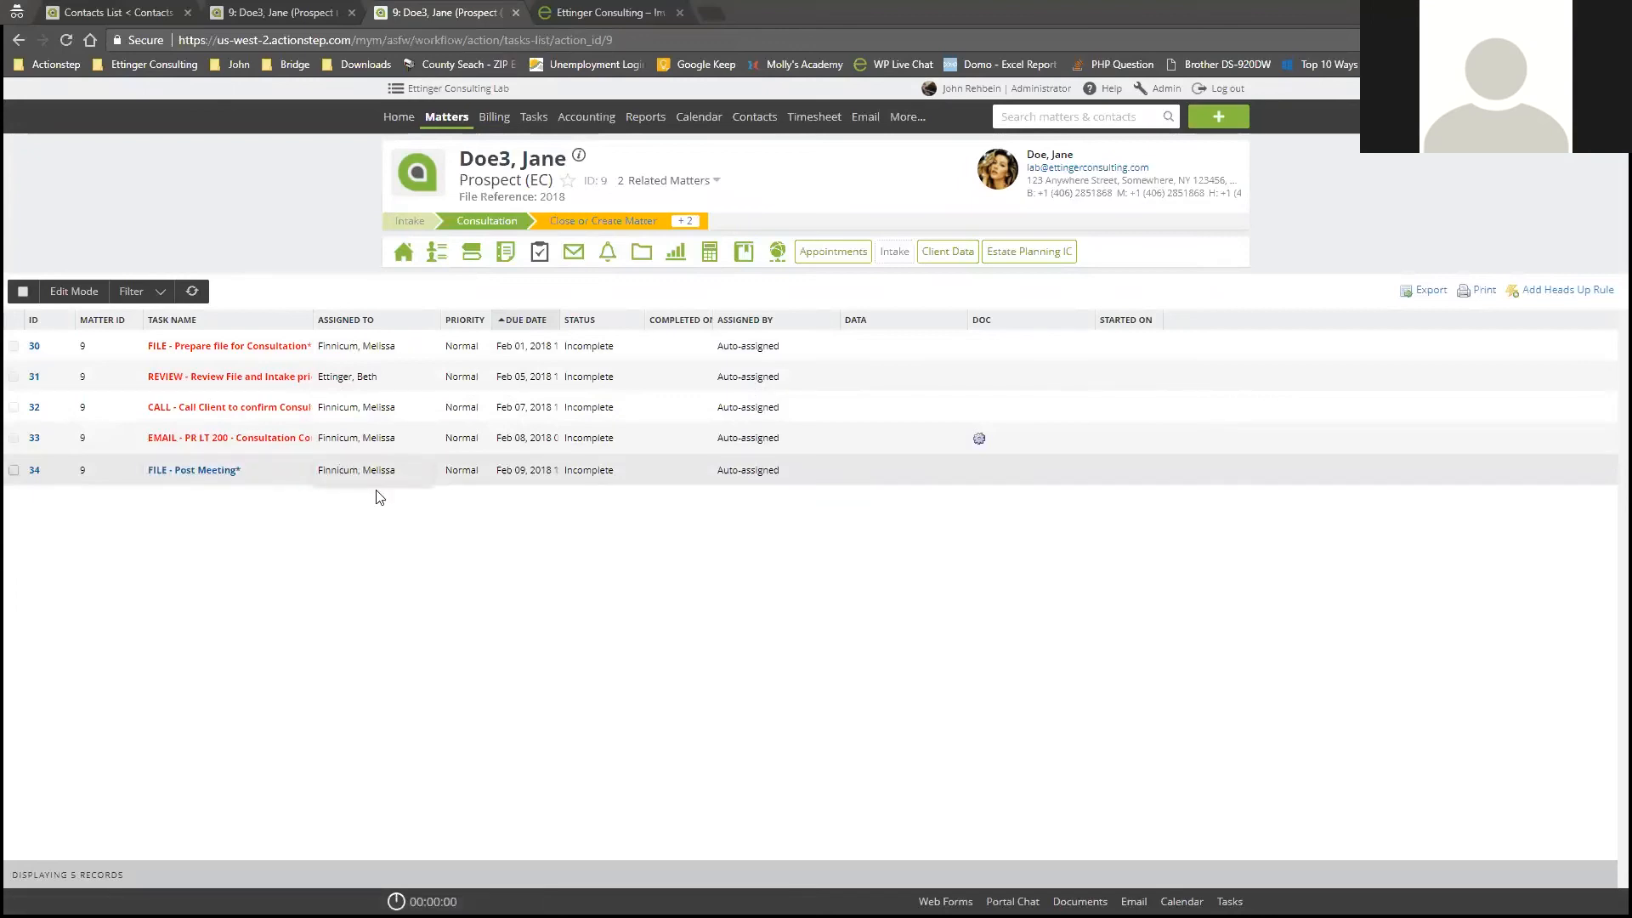
{"action": "left_click", "coordinate": [493, 467]}
{"action": "double_click", "coordinate": [504, 469]}
{"action": "left_click_drag", "start_coordinate": [539, 467], "coordinate": [537, 468]}
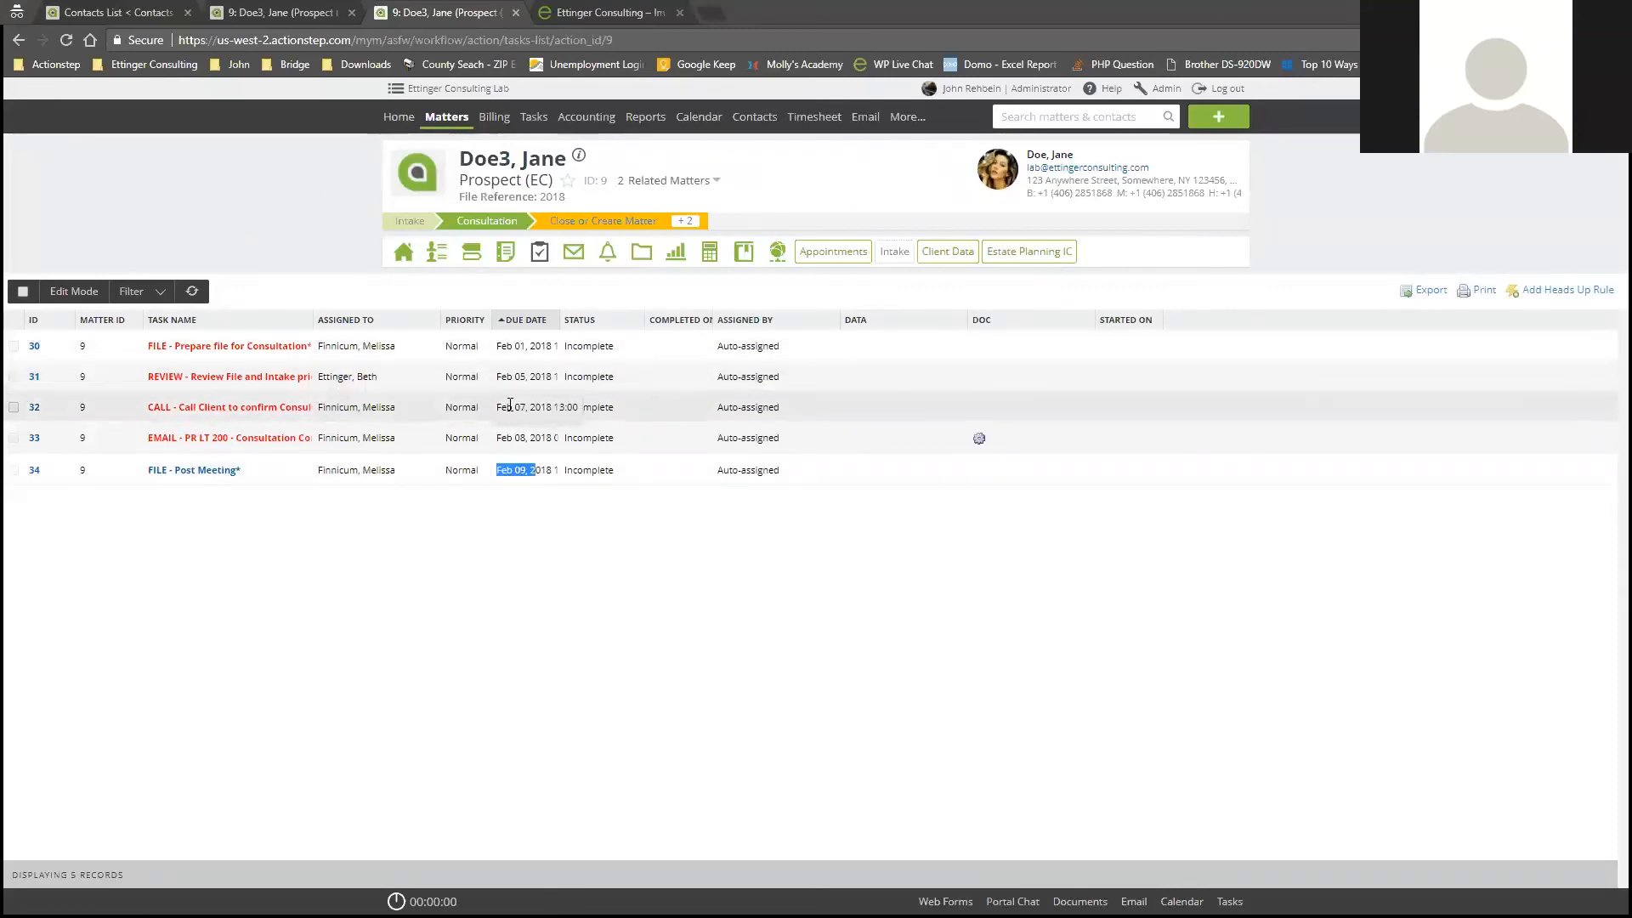
{"action": "left_click", "coordinate": [427, 615]}
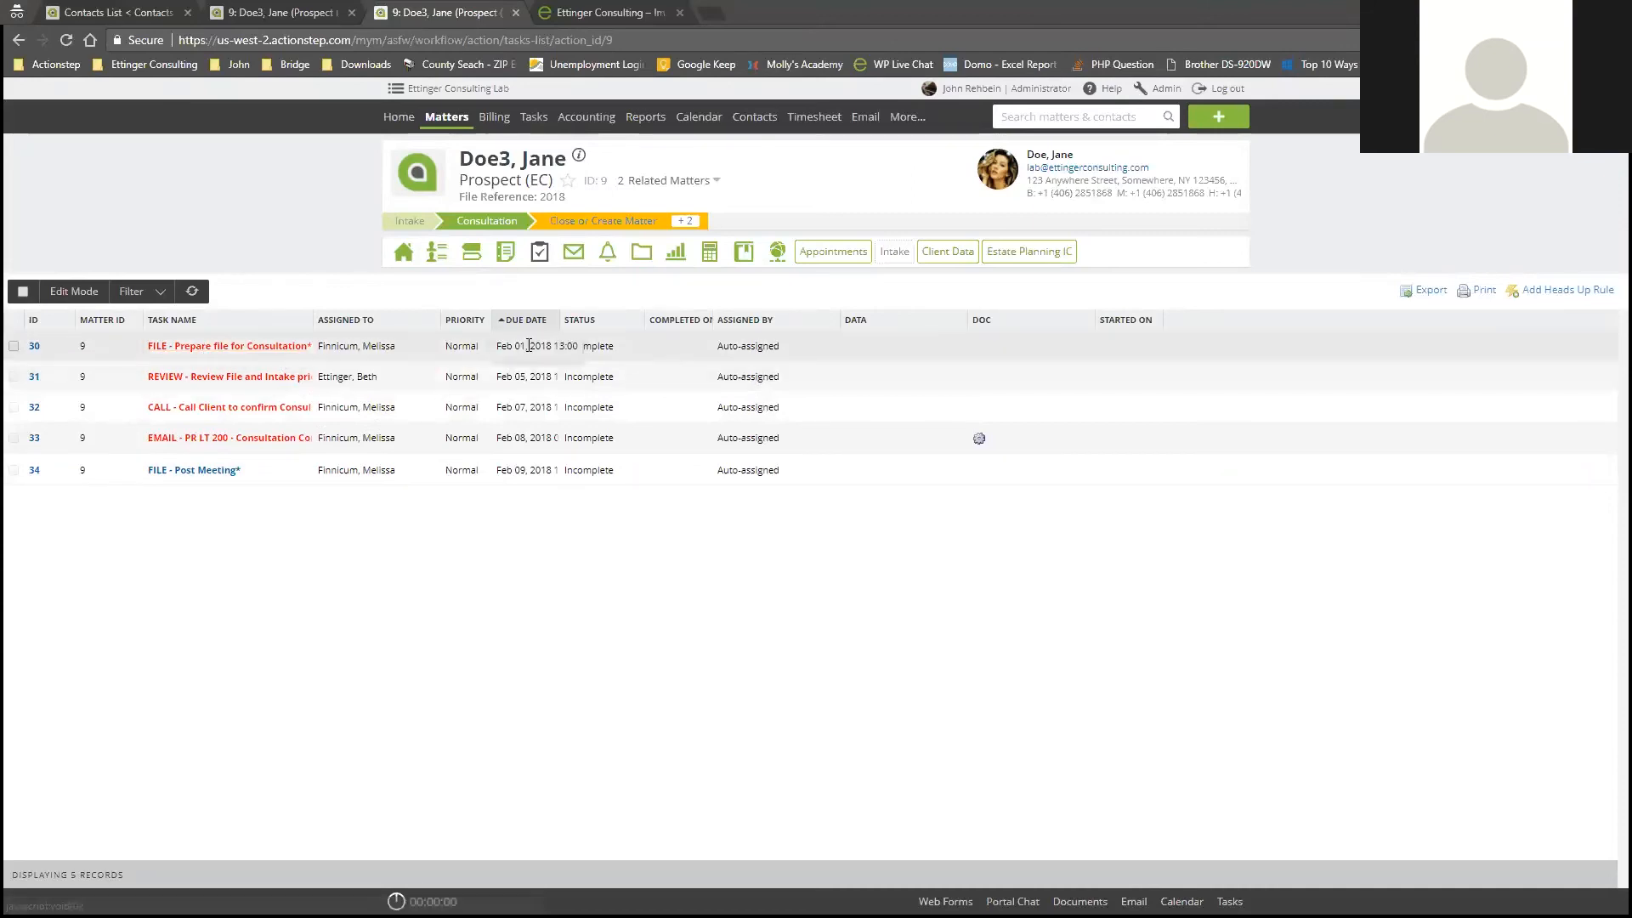
Open the "FILE - Prepare file for Consultation*" task, enlarge and read its description, and leave without saving.
{"action": "left_click", "coordinate": [229, 346]}
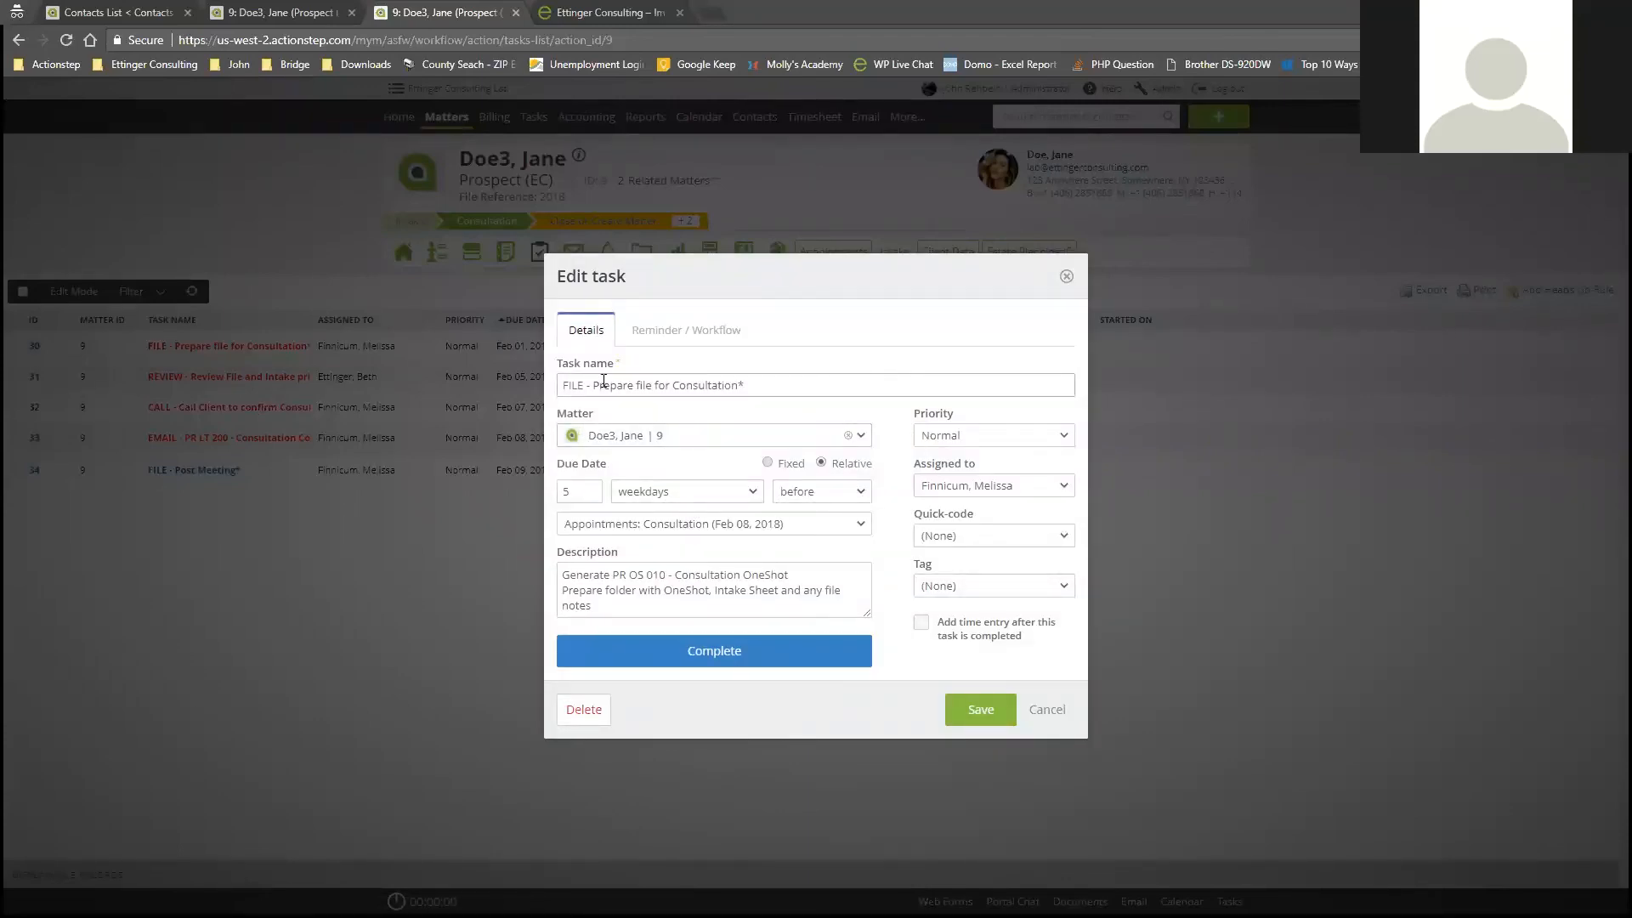
{"action": "double_click", "coordinate": [746, 385]}
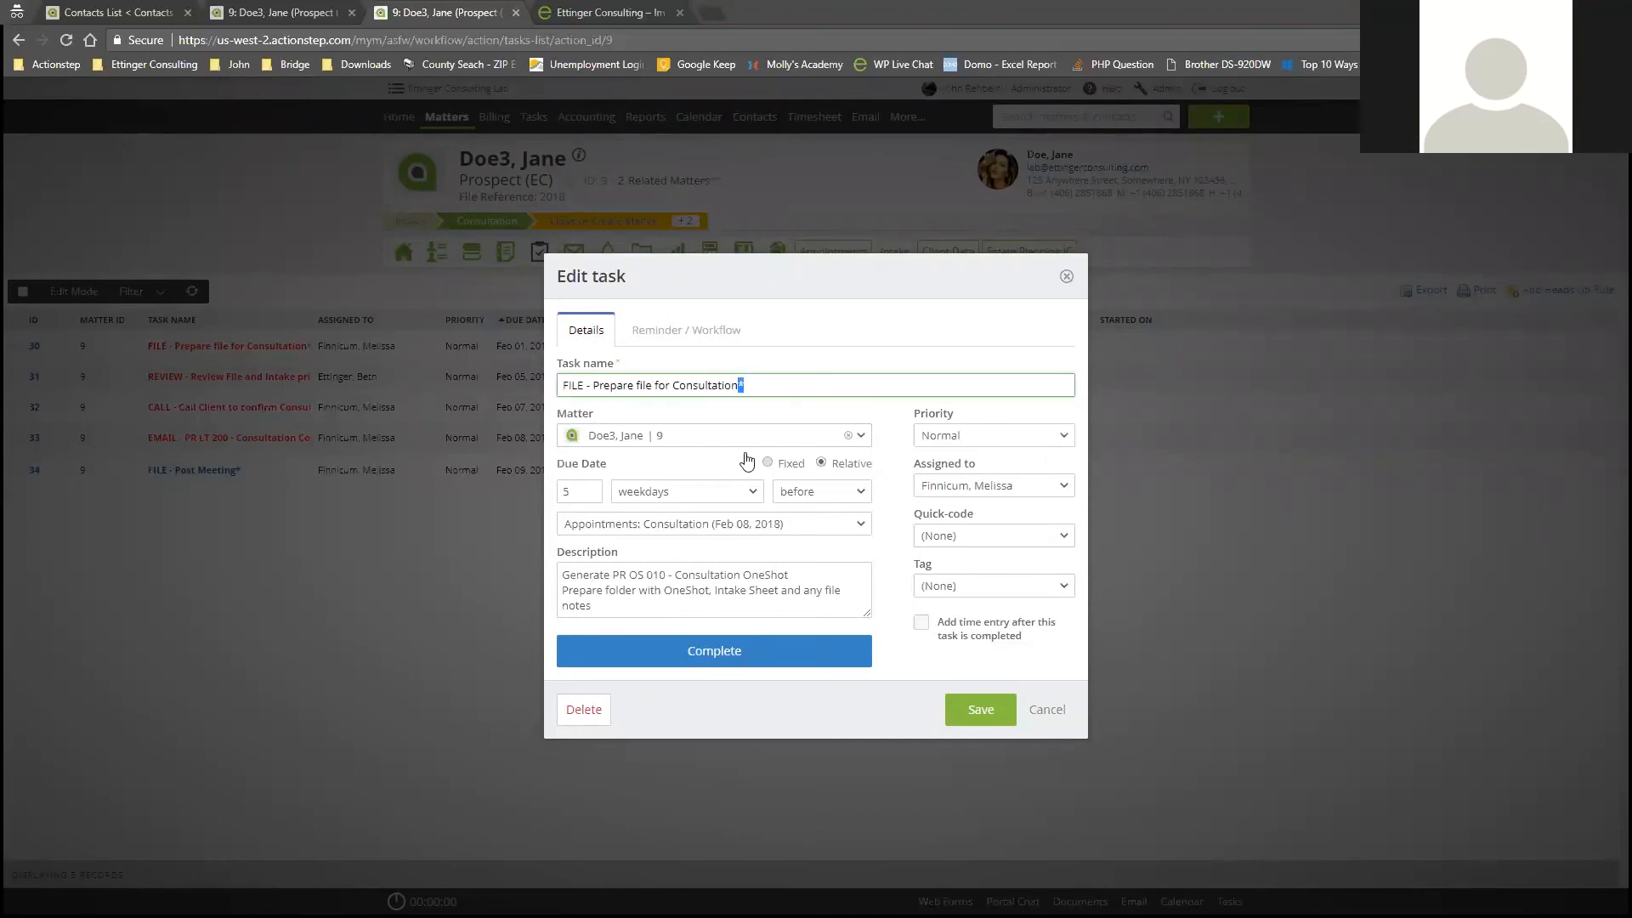
{"action": "left_click_drag", "start_coordinate": [868, 615], "coordinate": [840, 671]}
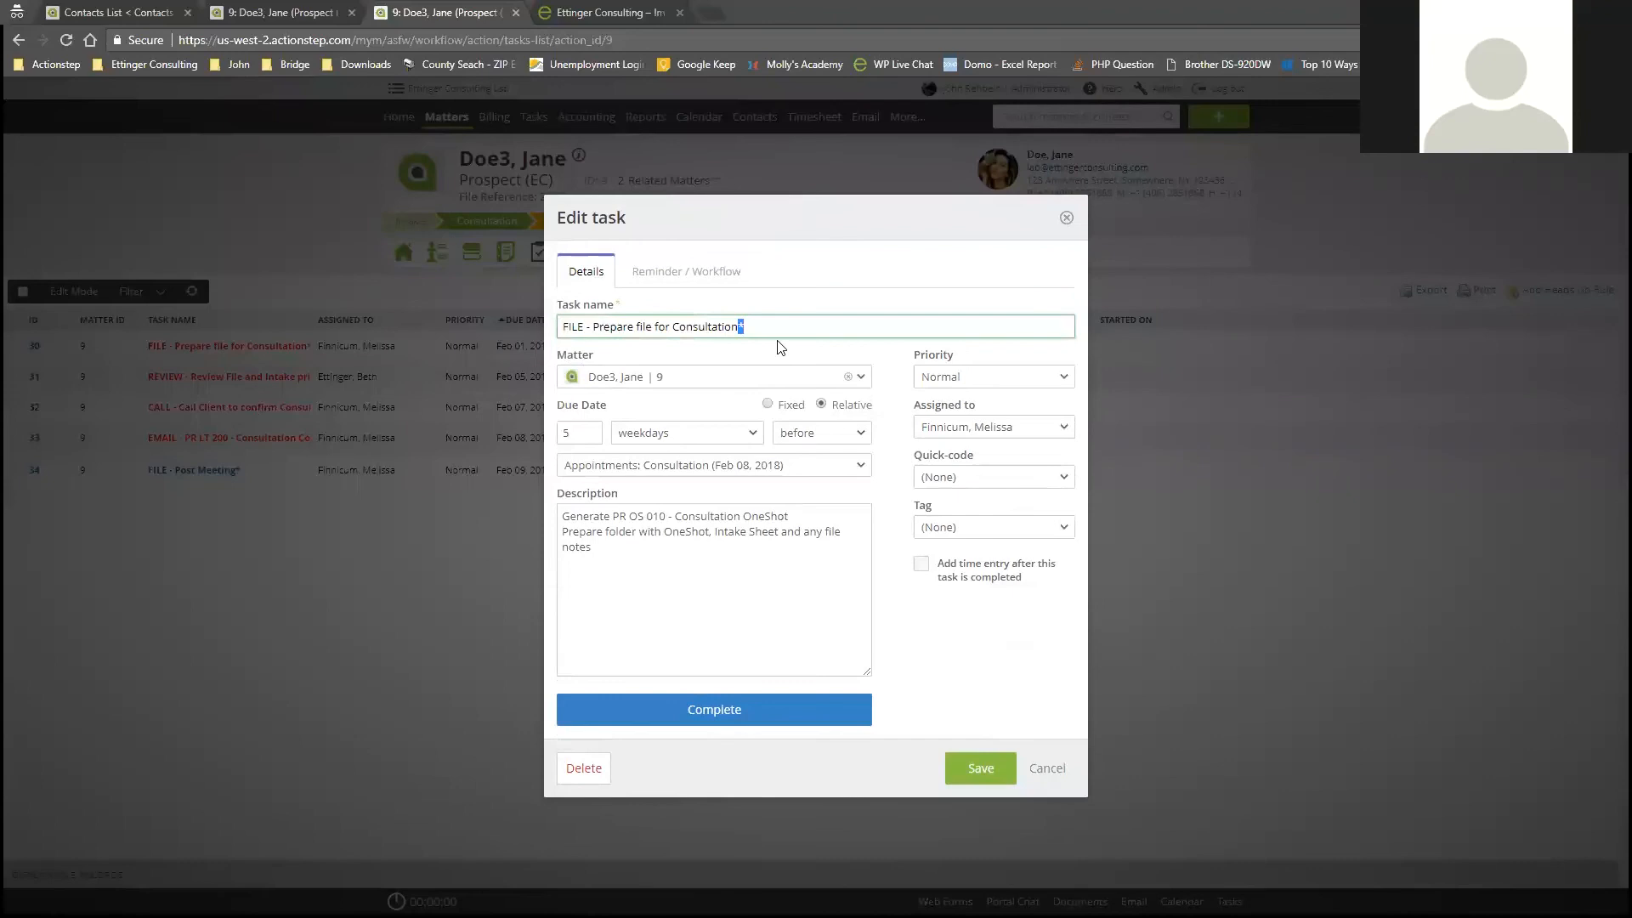
{"action": "left_click", "coordinate": [732, 585]}
{"action": "left_click_drag", "start_coordinate": [562, 516], "coordinate": [667, 518]}
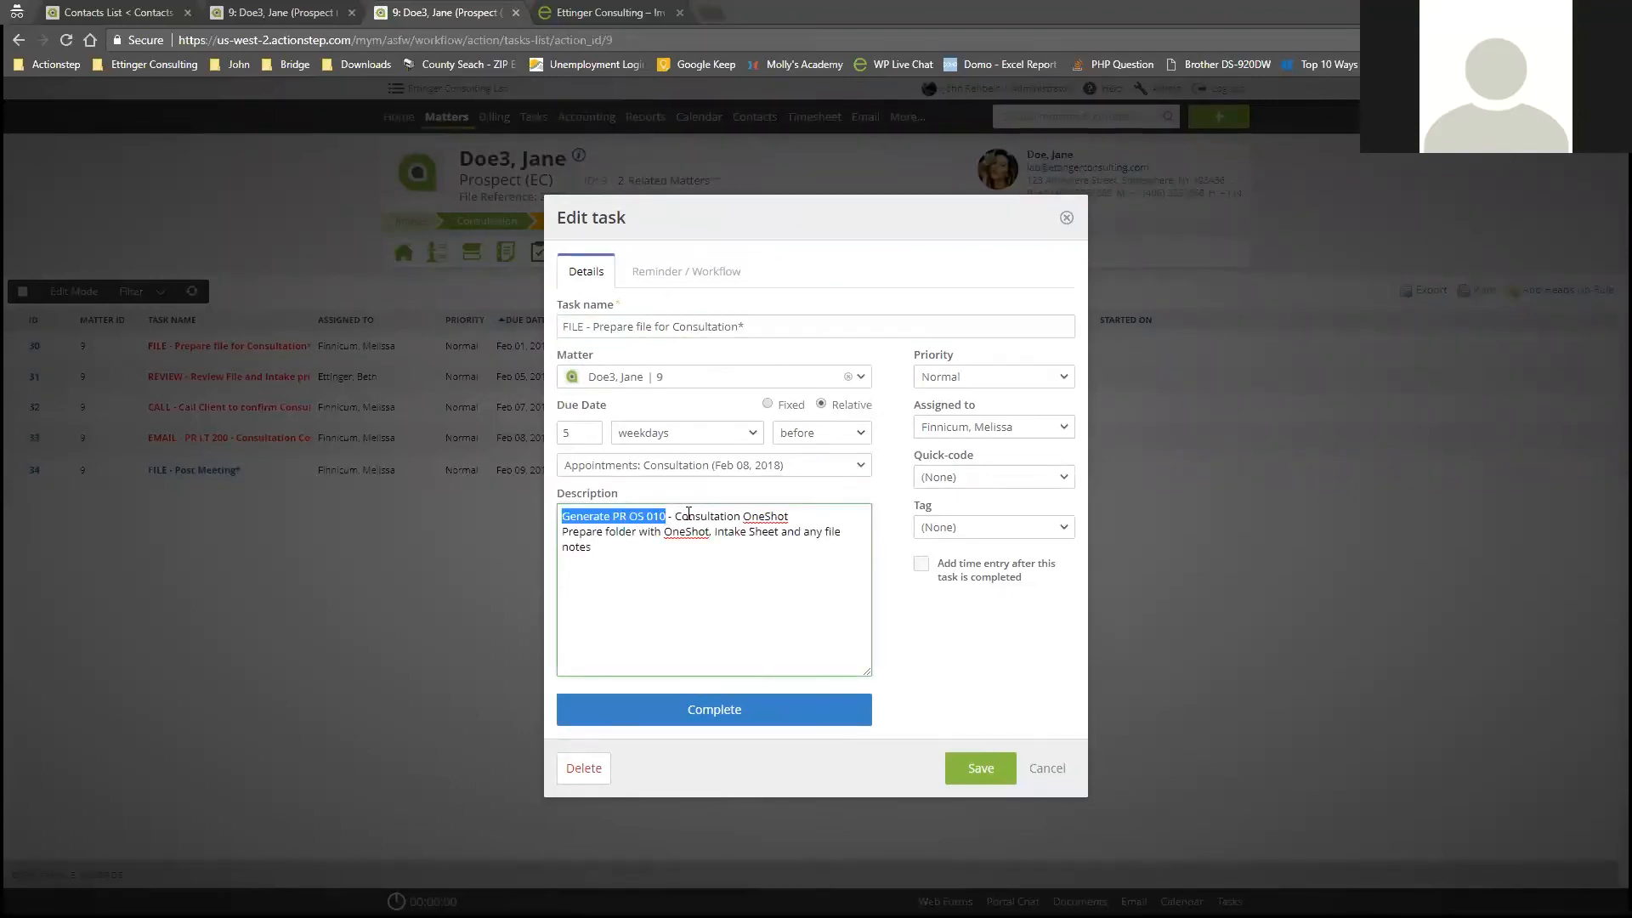
{"action": "left_click_drag", "start_coordinate": [568, 534], "coordinate": [705, 532]}
{"action": "left_click", "coordinate": [730, 533]}
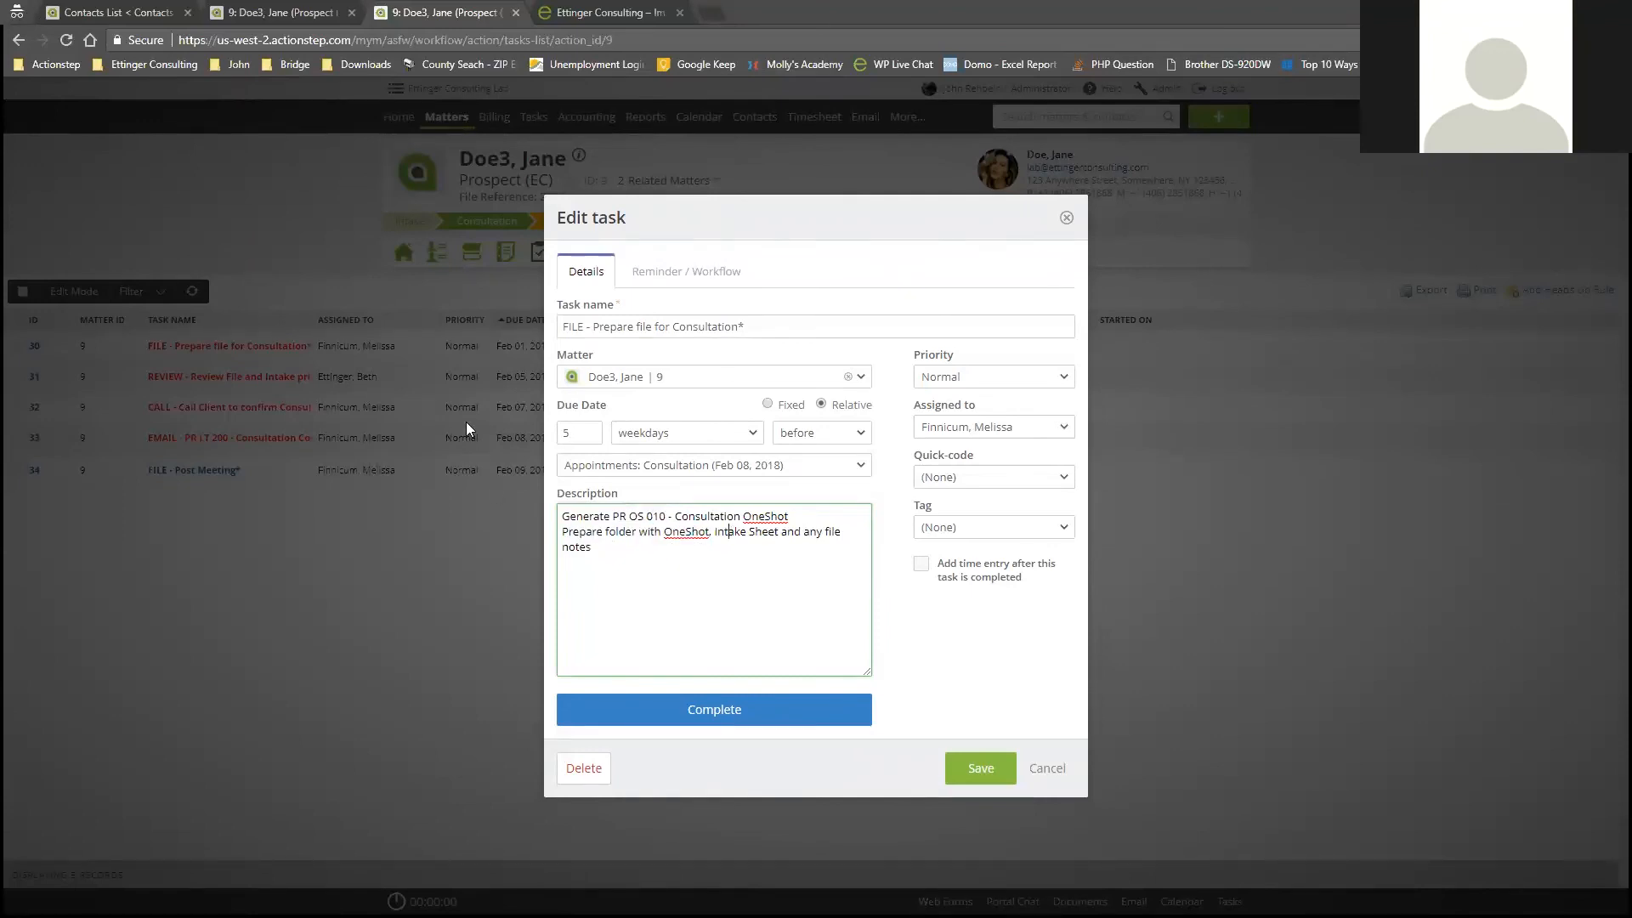
{"action": "left_click", "coordinate": [1051, 770]}
Mark the file preparation task and the file and intake review task as Complete.
{"action": "left_click", "coordinate": [14, 346]}
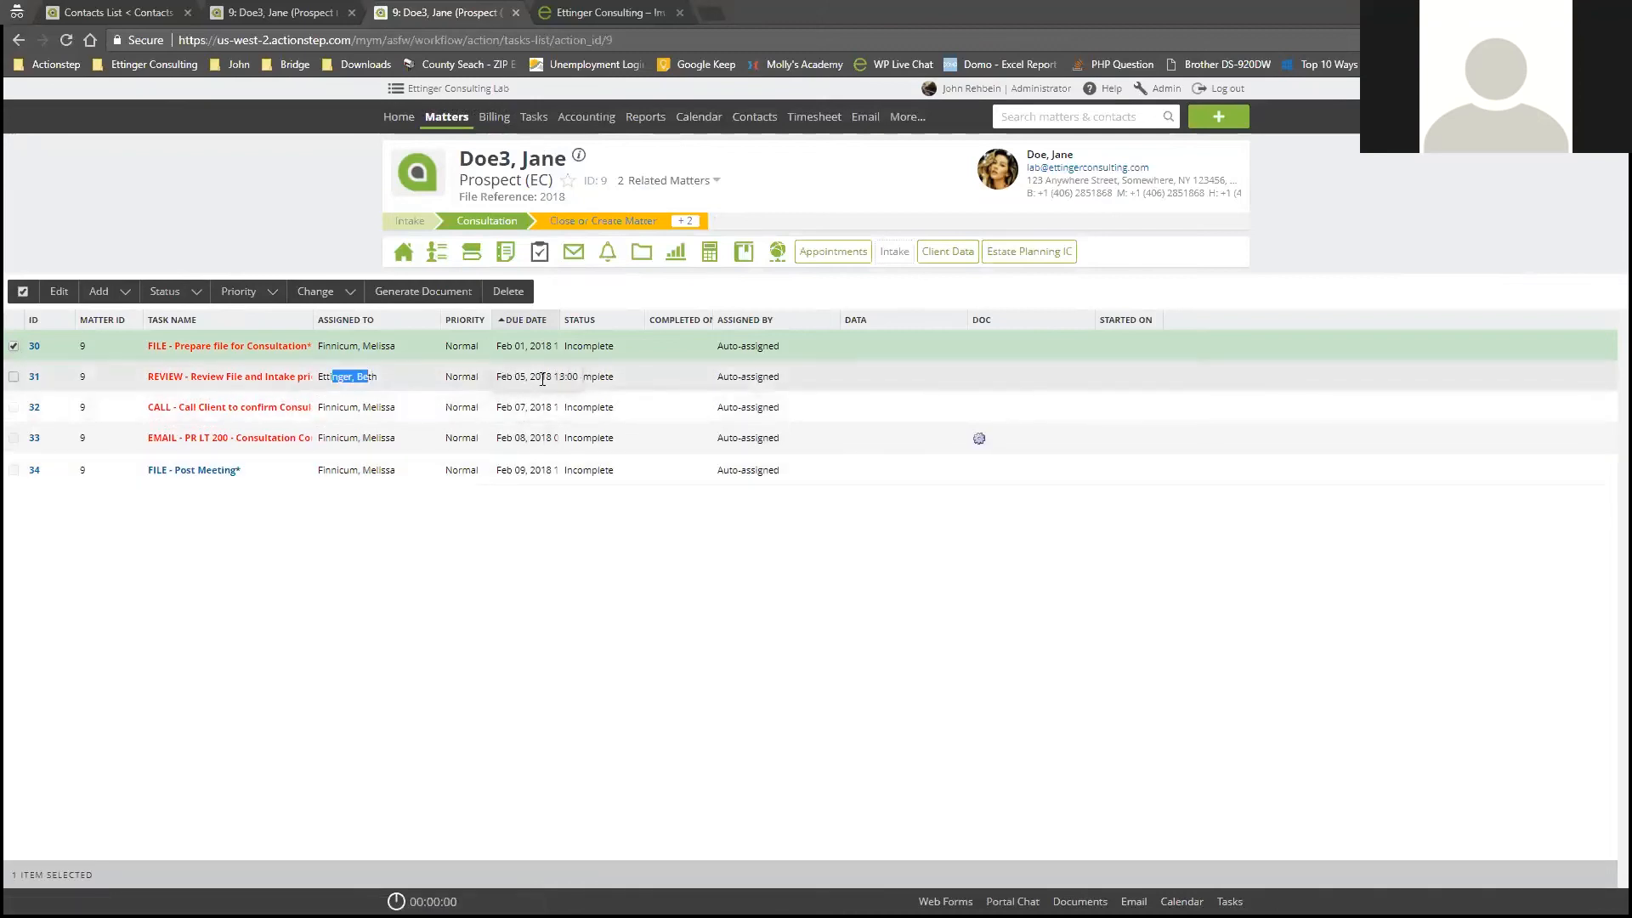
{"action": "left_click", "coordinate": [13, 377]}
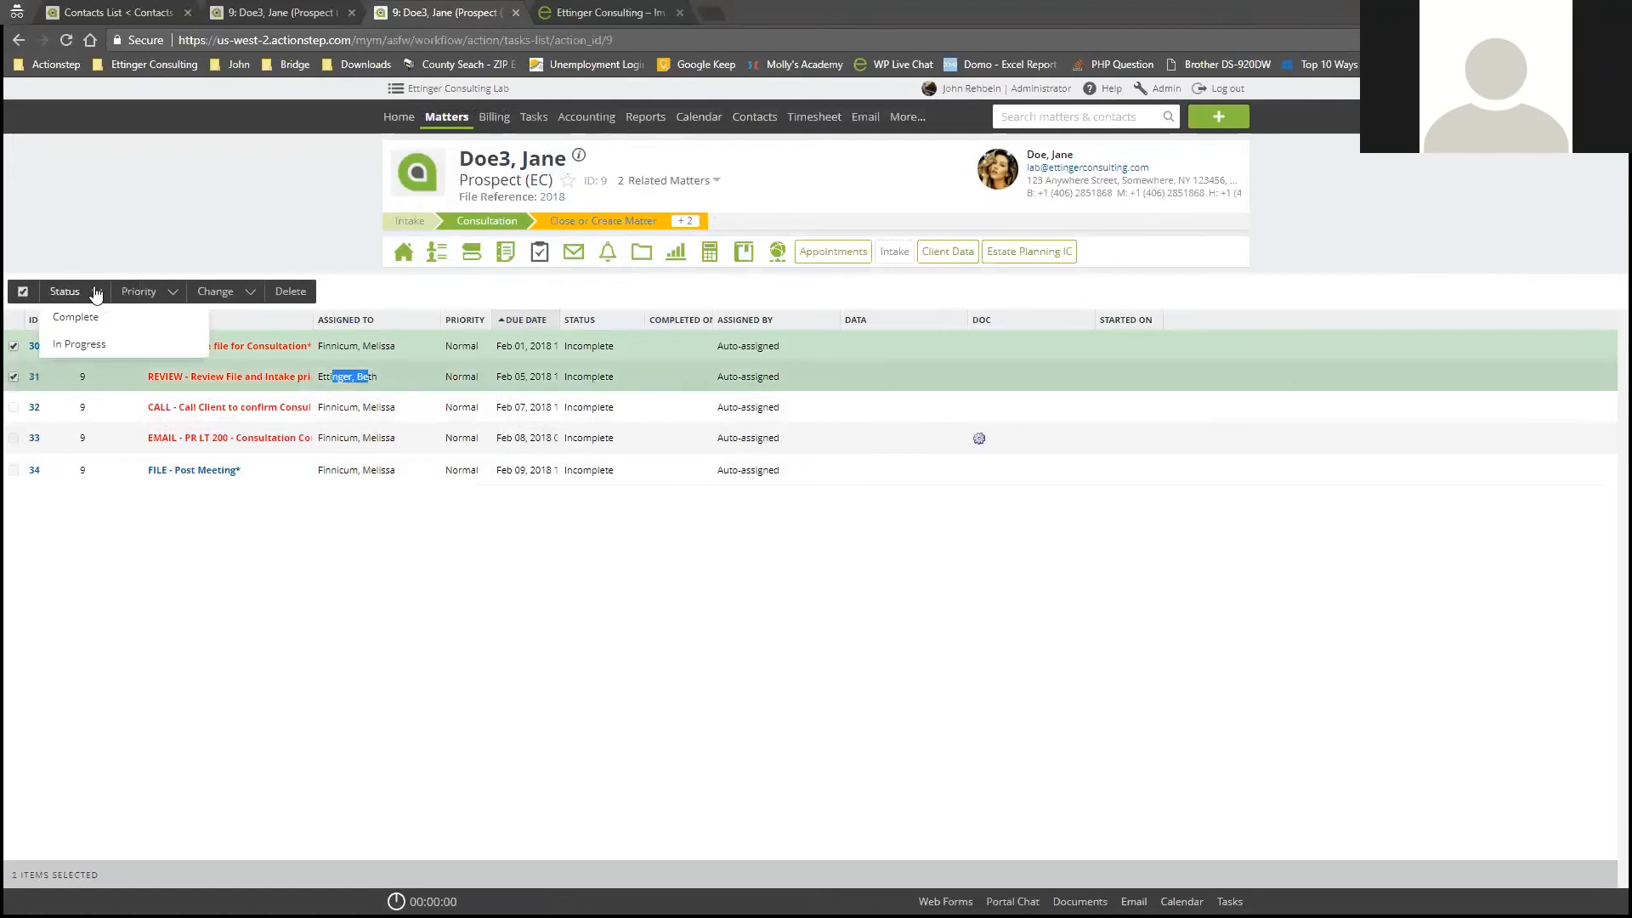
{"action": "mouse_move", "coordinate": [138, 292]}
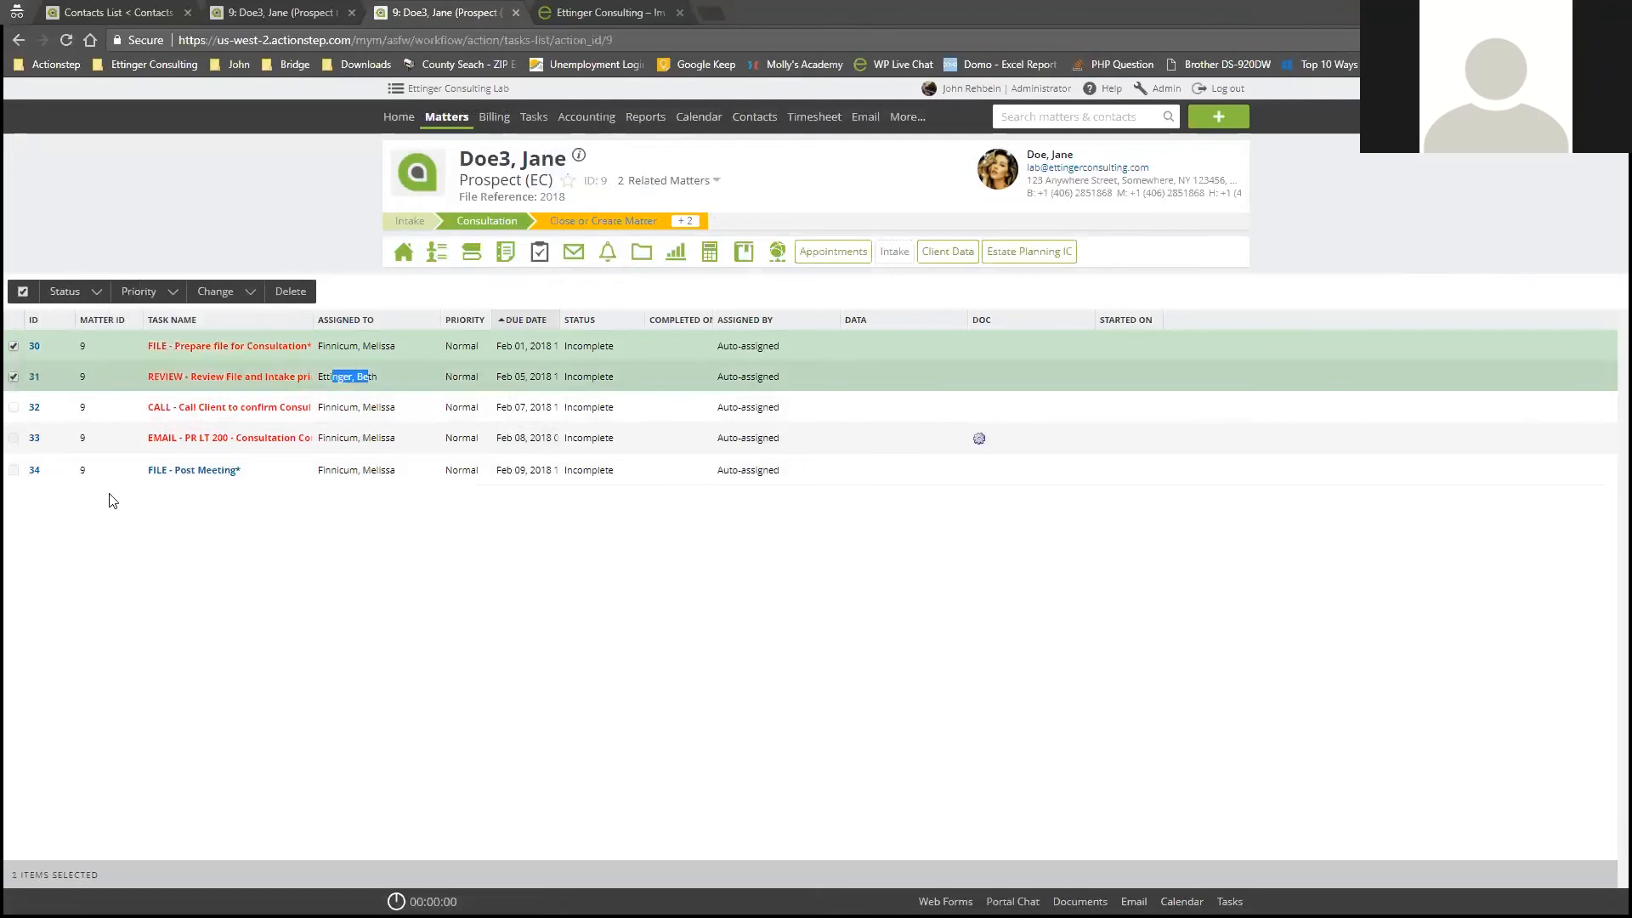
{"action": "mouse_move", "coordinate": [221, 293]}
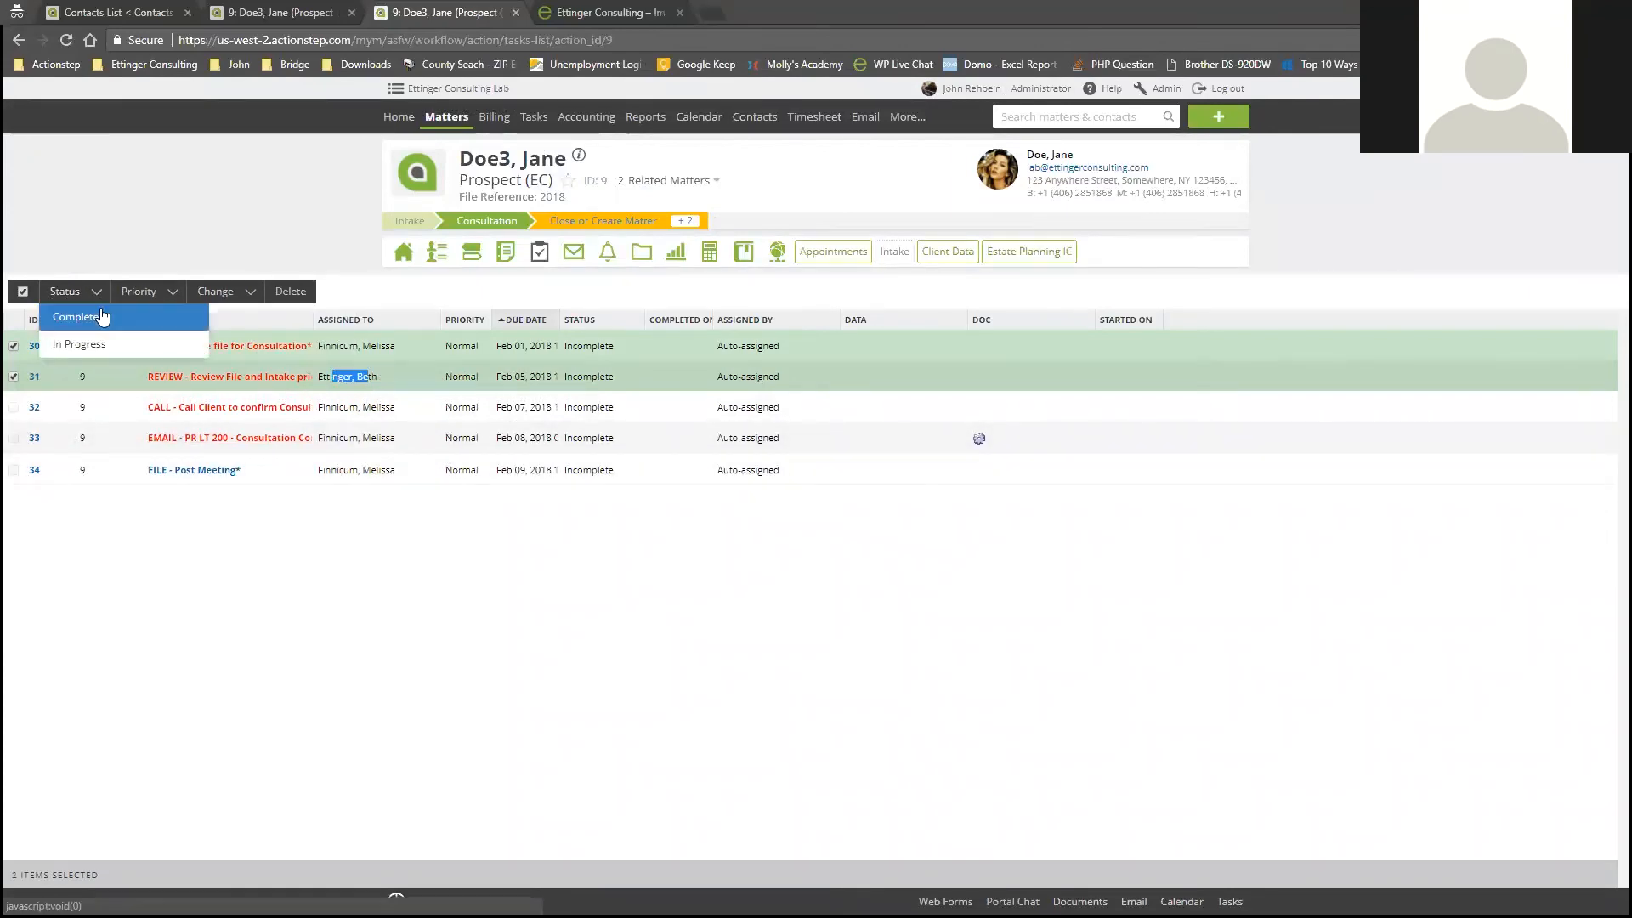
{"action": "left_click", "coordinate": [77, 314]}
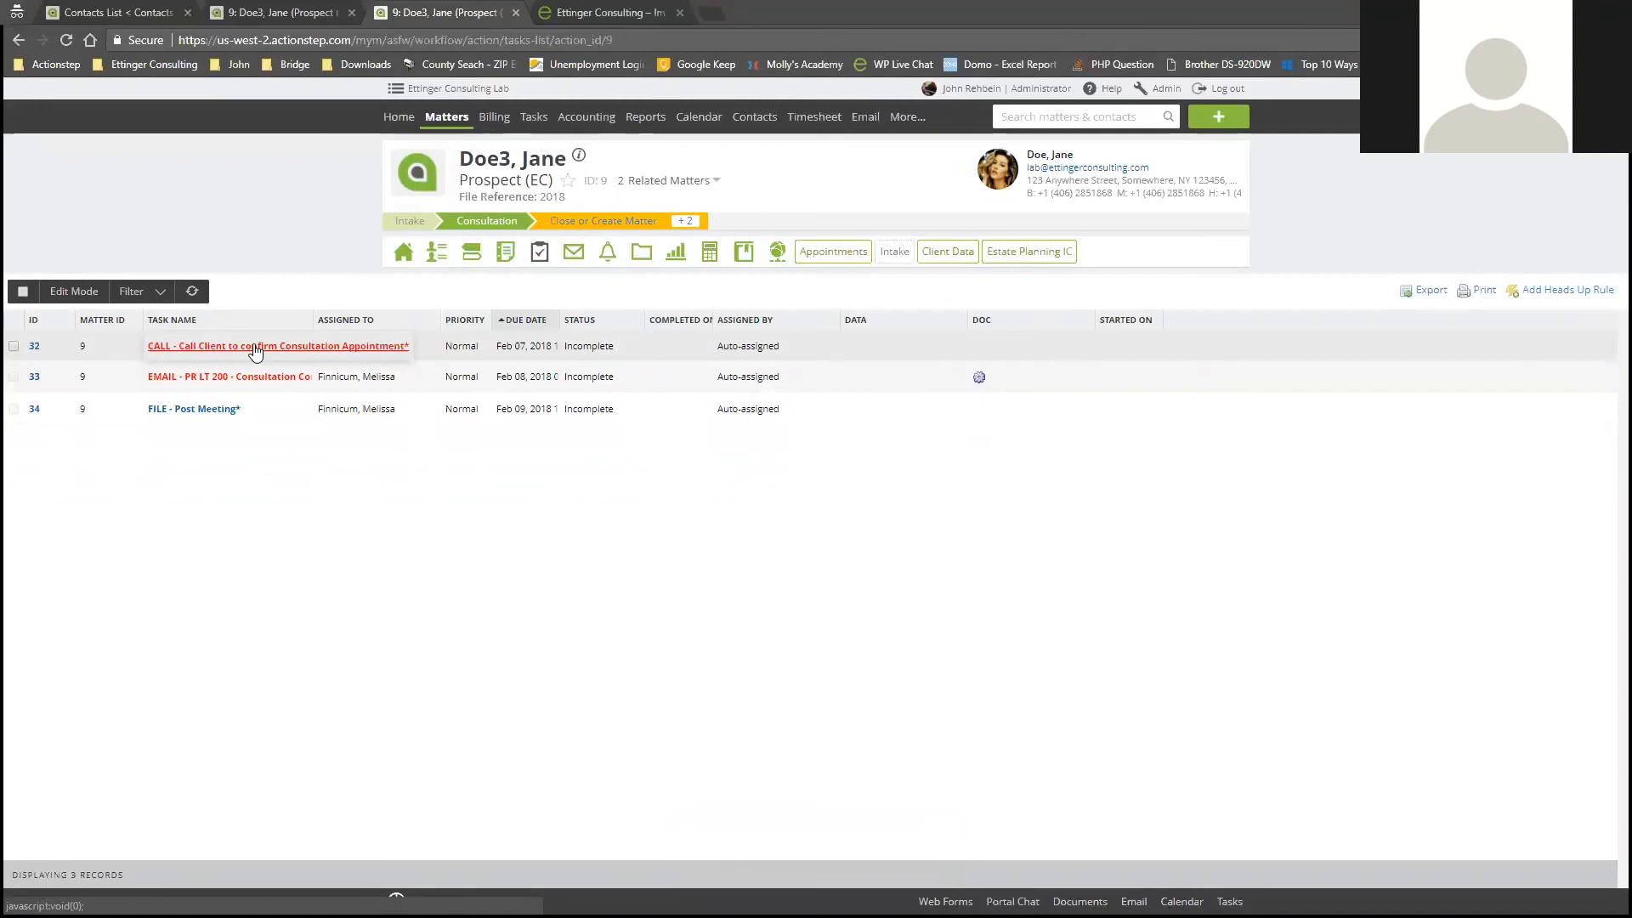
Review the phone and voicemail scripts in the task for confirming the consultation appointment, leave without saving, and mark that task Complete.
{"action": "left_click", "coordinate": [255, 348]}
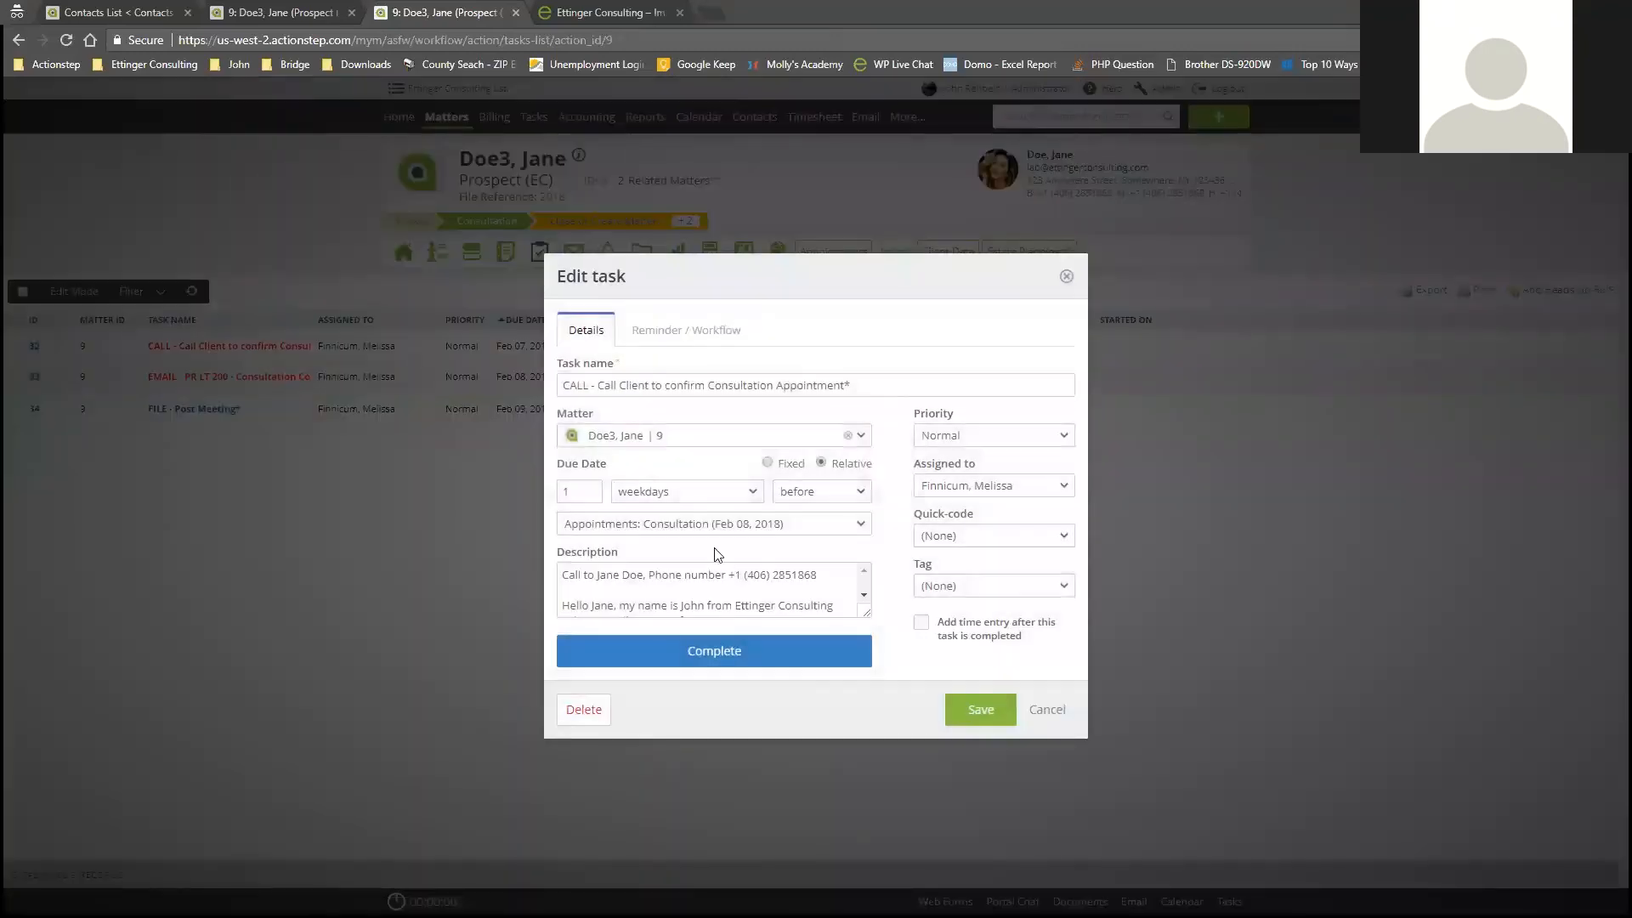
{"action": "left_click_drag", "start_coordinate": [867, 612], "coordinate": [889, 768]}
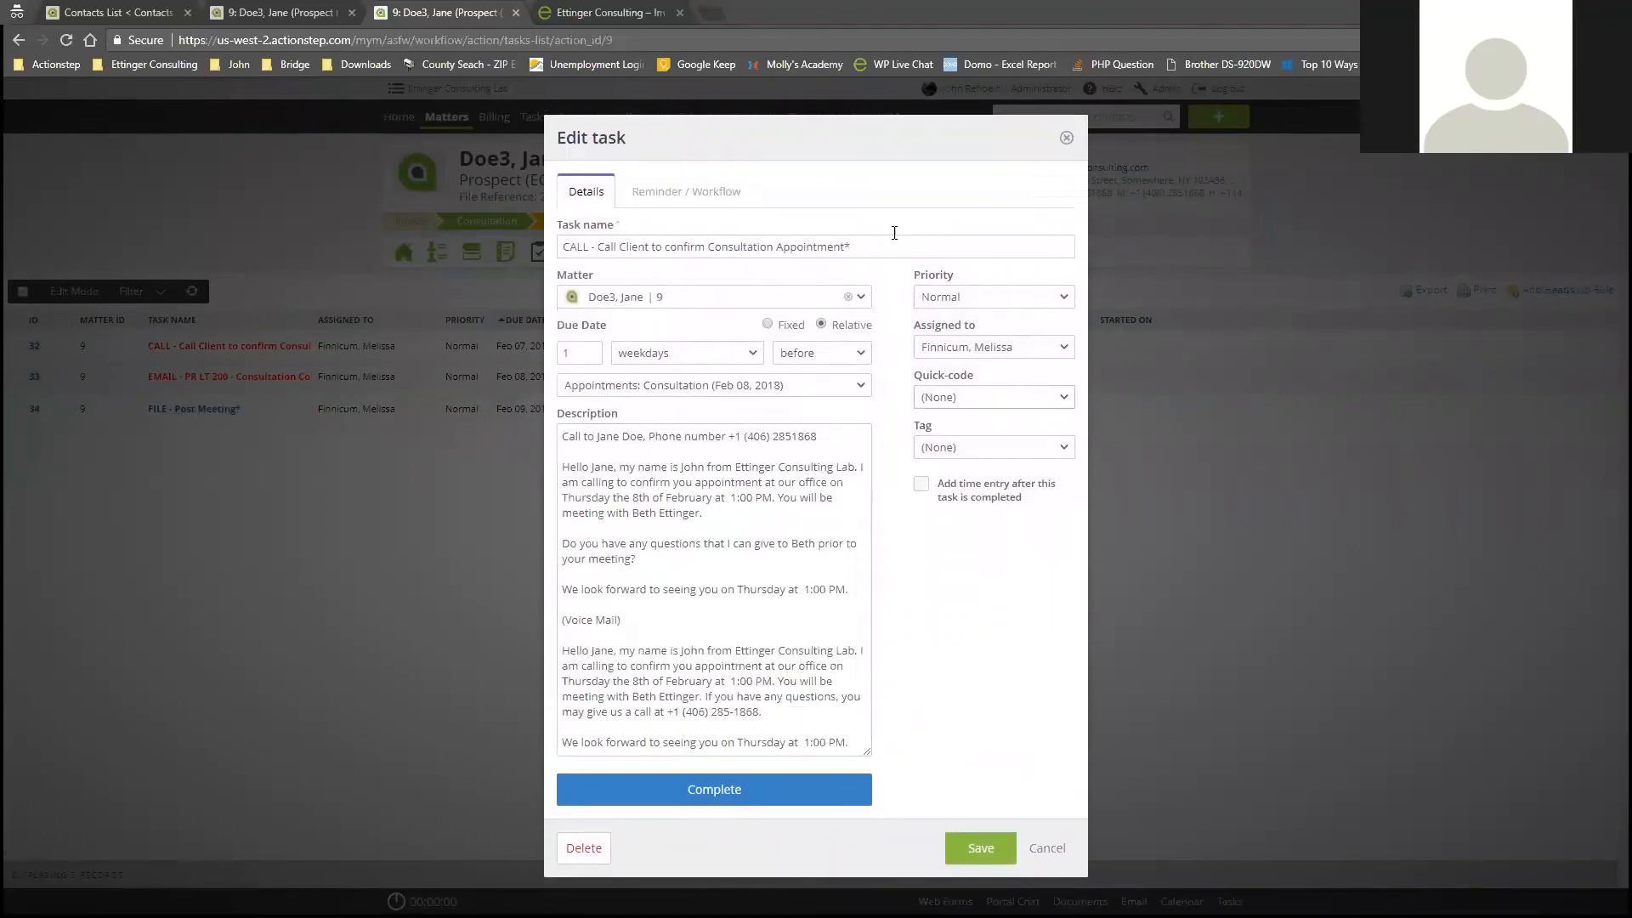
{"action": "double_click", "coordinate": [847, 247]}
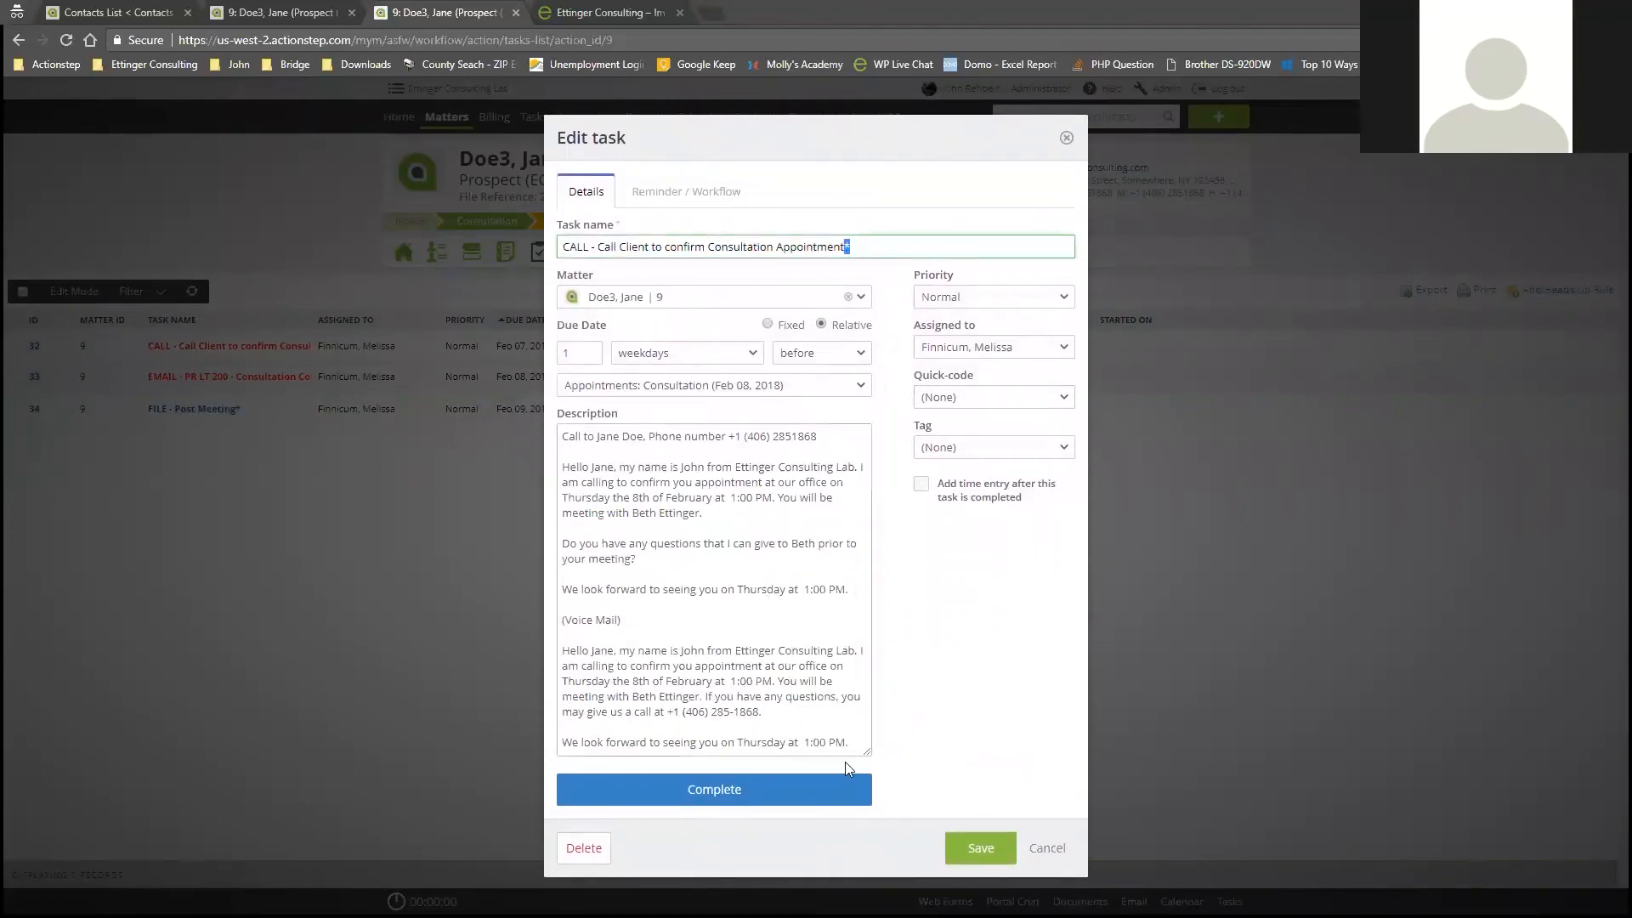
{"action": "left_click_drag", "start_coordinate": [868, 761], "coordinate": [862, 790]}
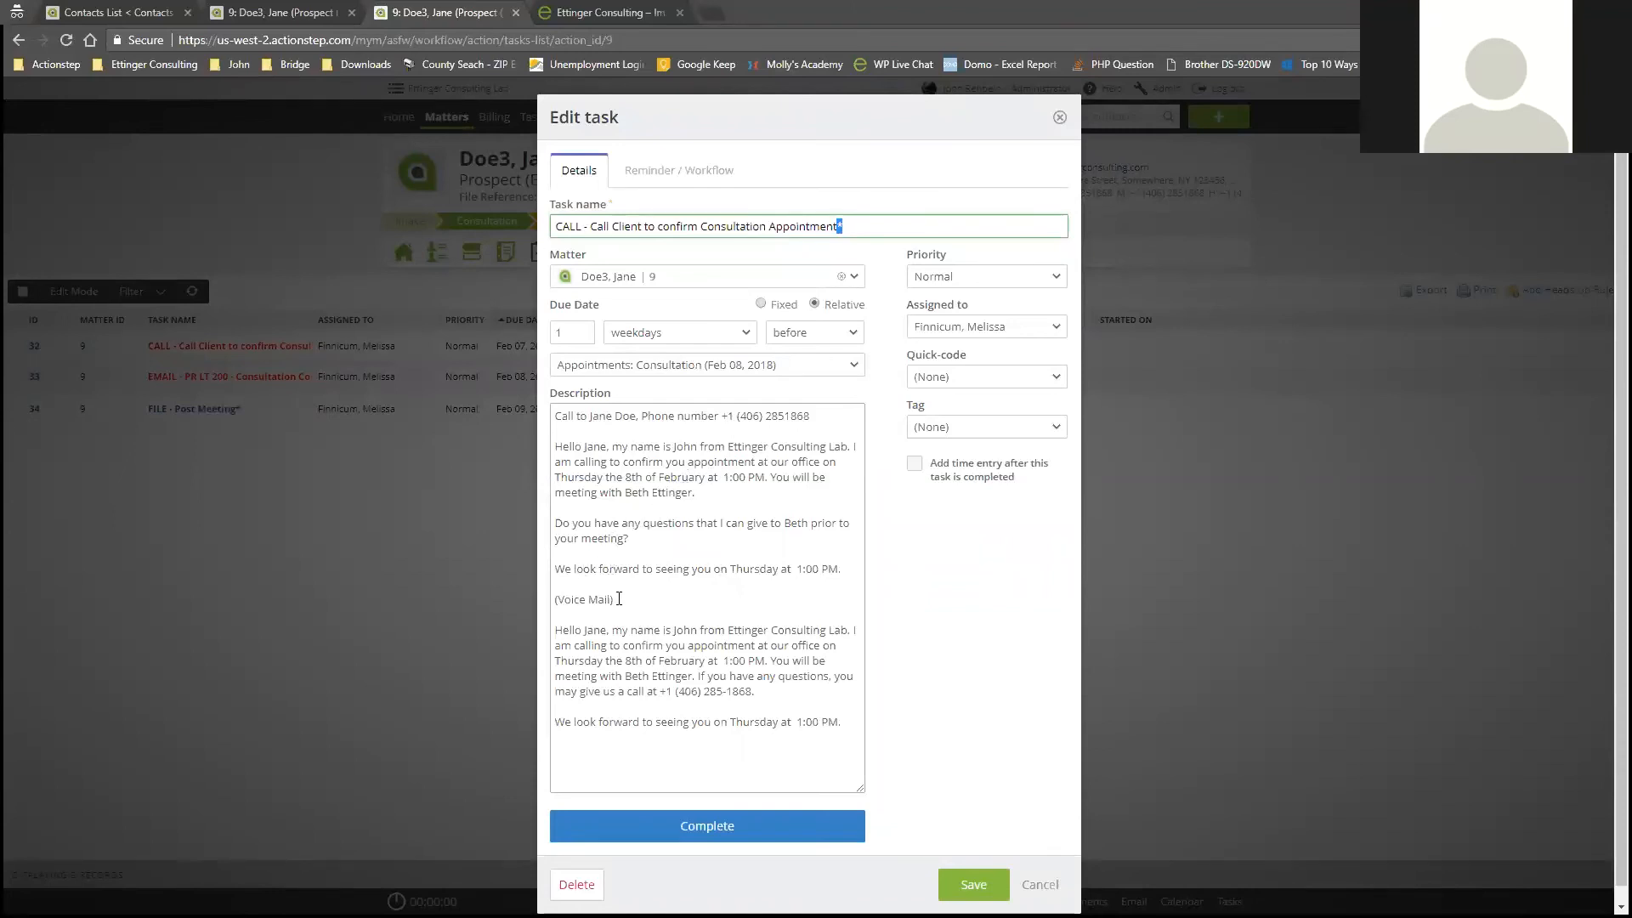
{"action": "left_click_drag", "start_coordinate": [622, 599], "coordinate": [529, 602]}
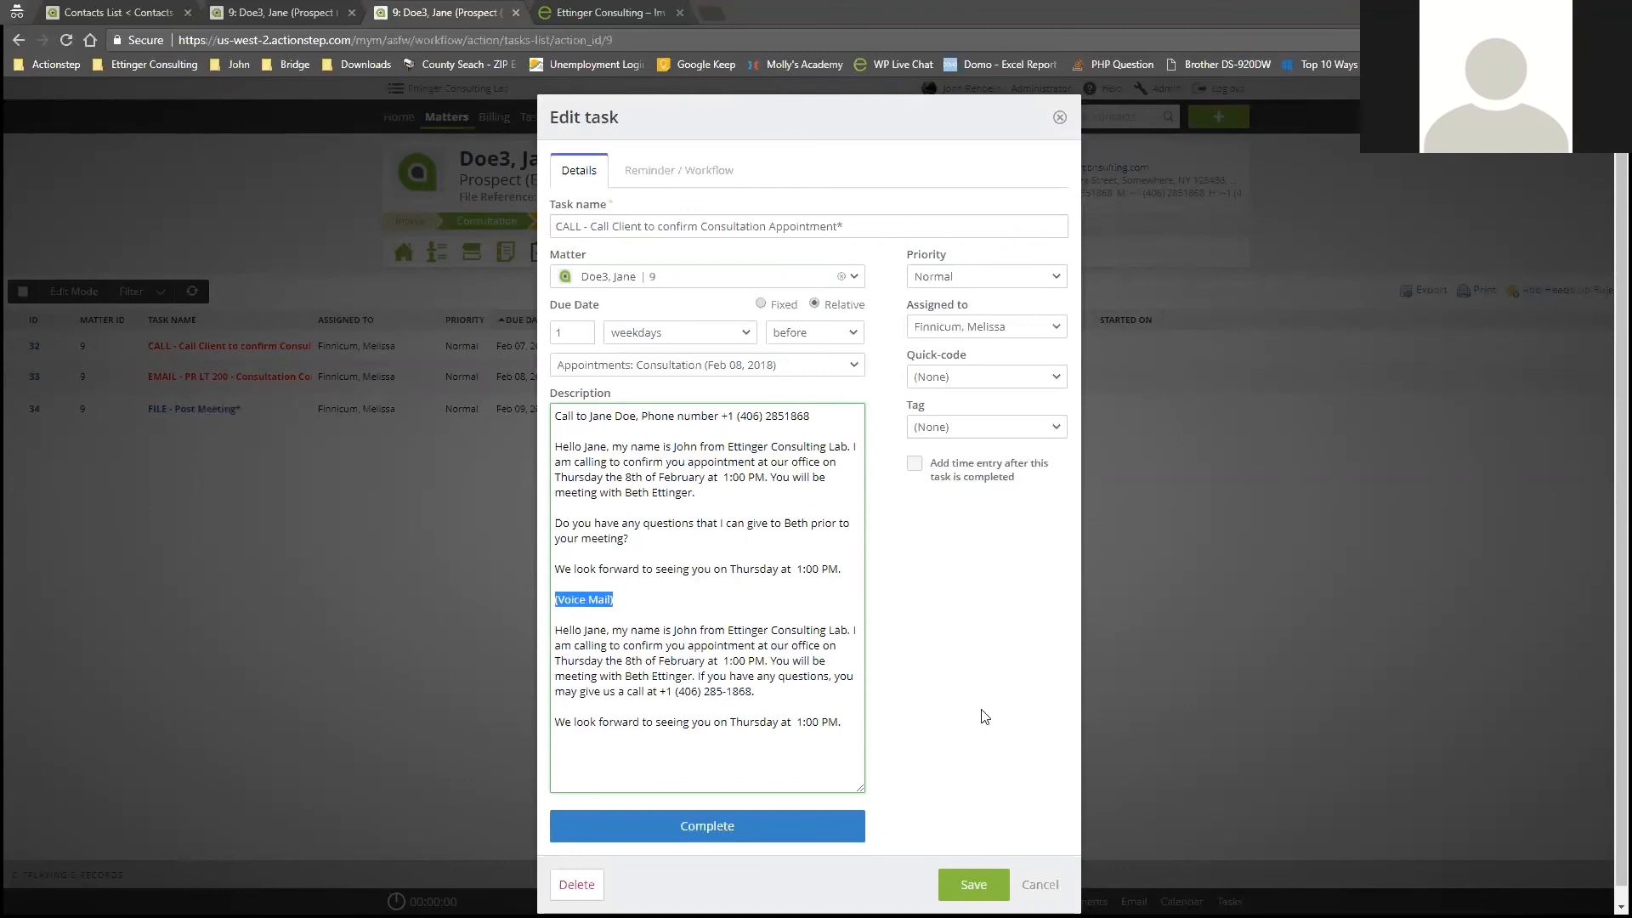
{"action": "left_click", "coordinate": [1040, 884]}
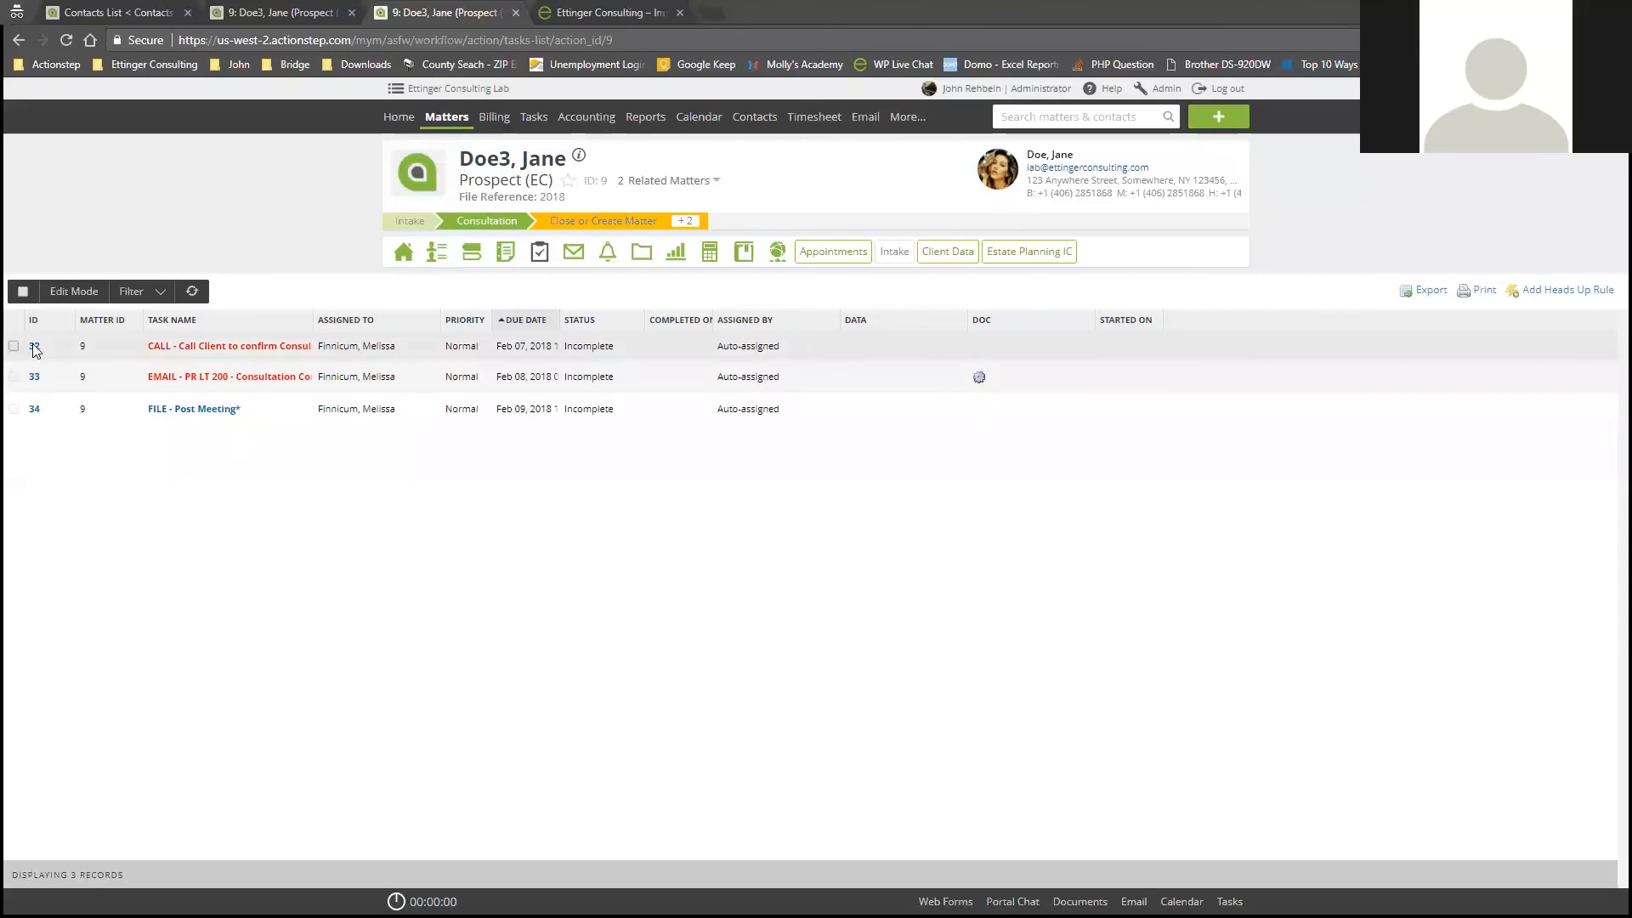
{"action": "left_click", "coordinate": [14, 346]}
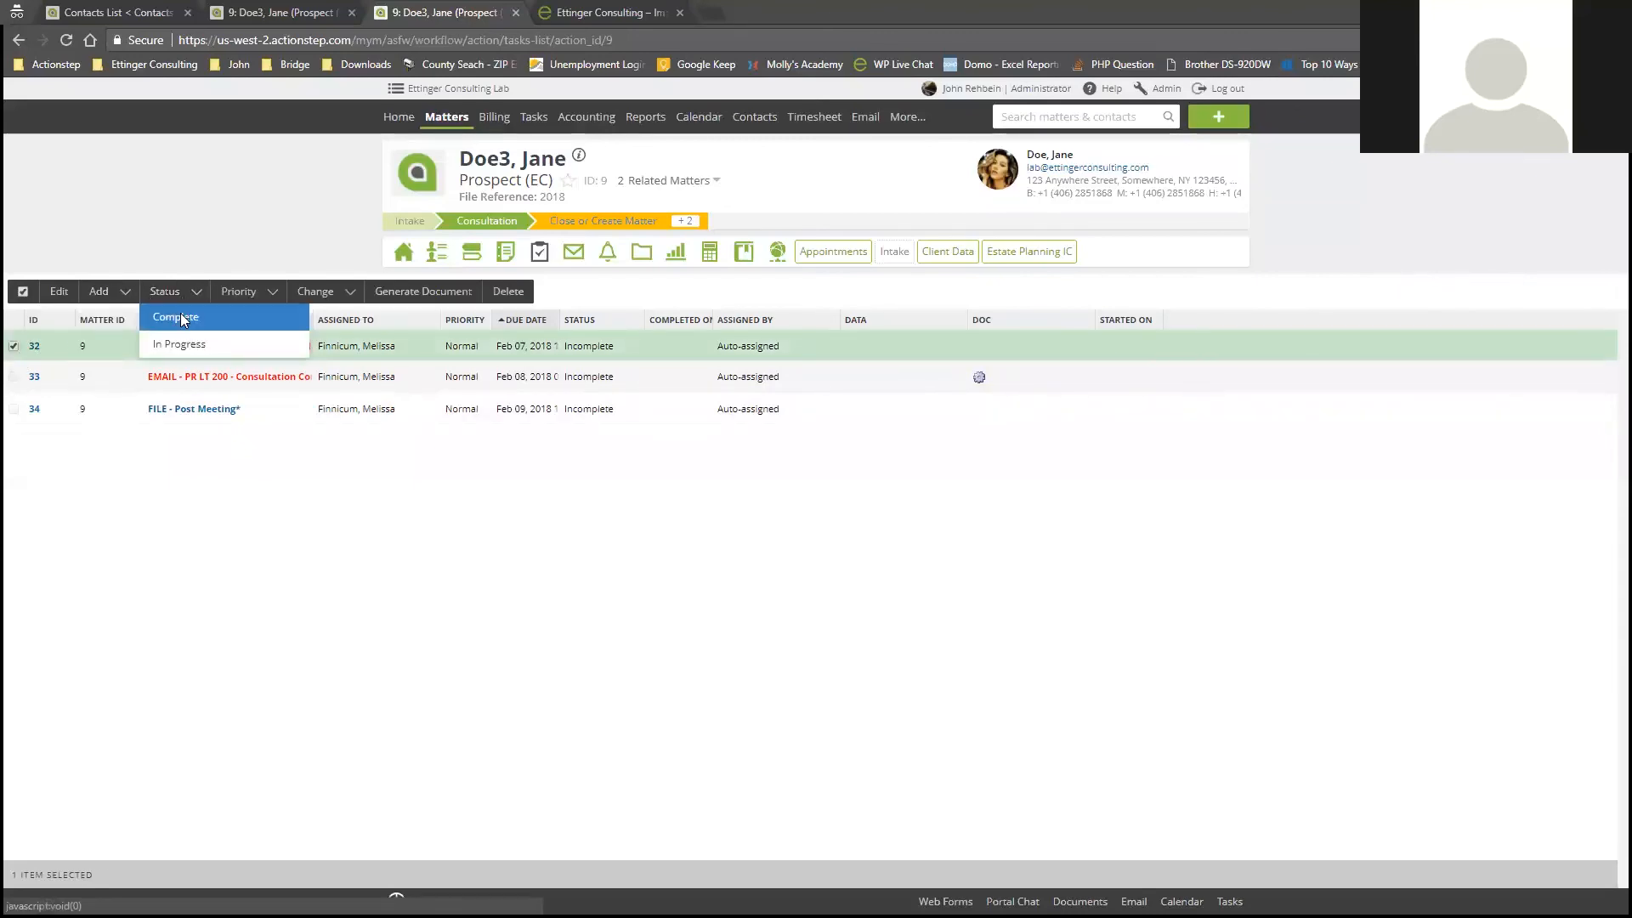
{"action": "left_click", "coordinate": [182, 319]}
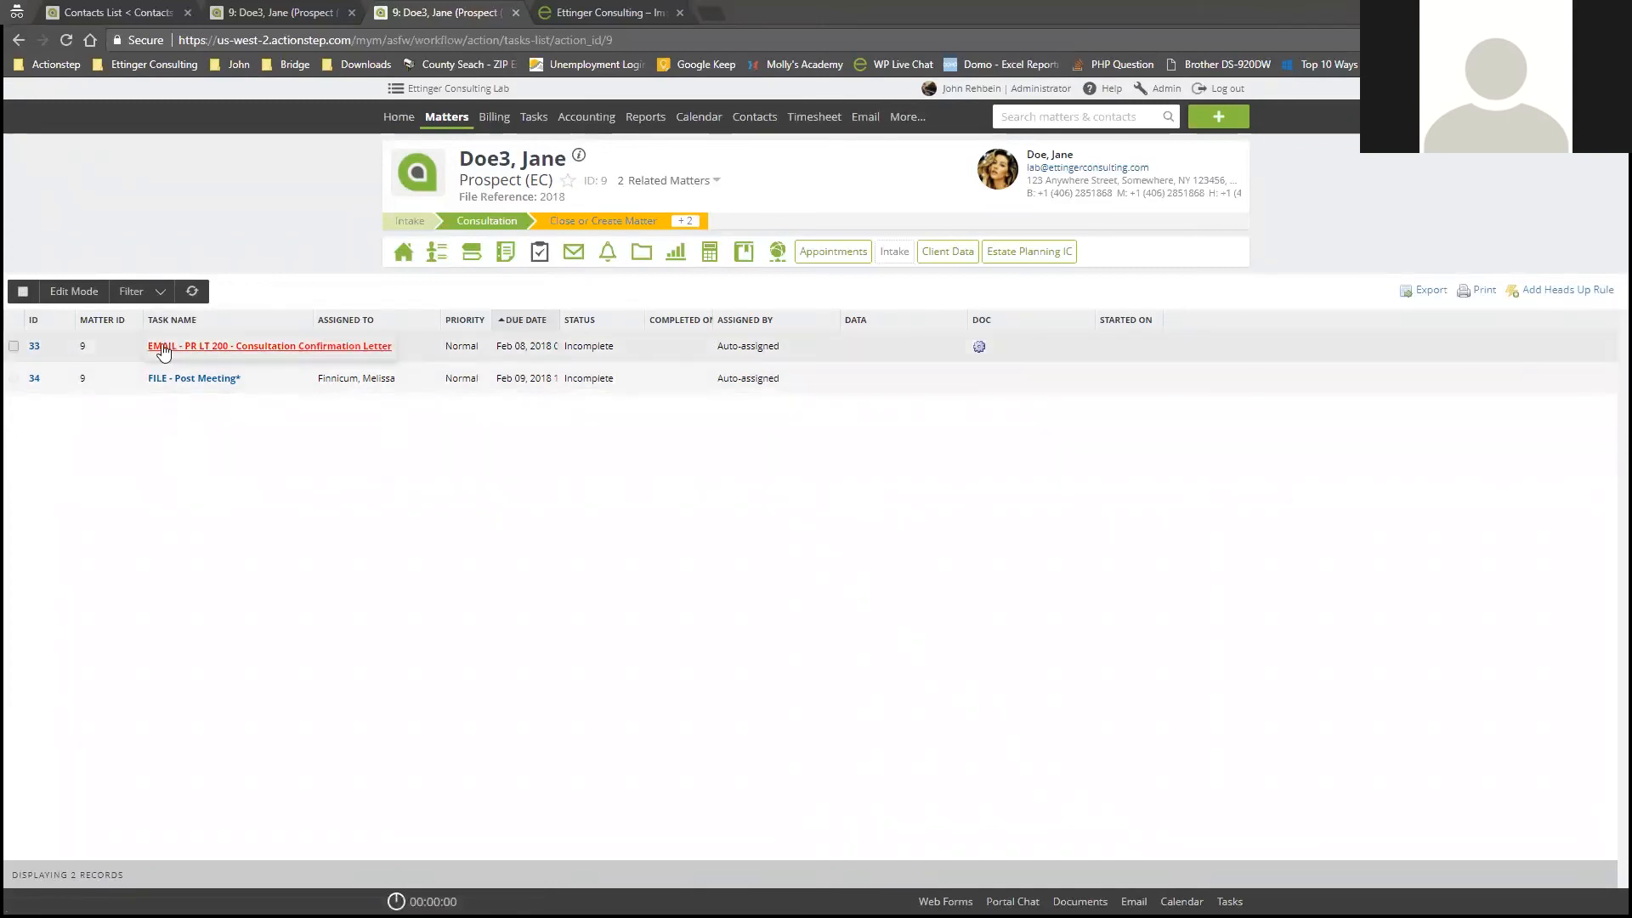
Generate the PR LT 200 consultation confirmation letter from its email task and open Matter Documents in a new browser tab.
{"action": "left_click", "coordinate": [977, 348]}
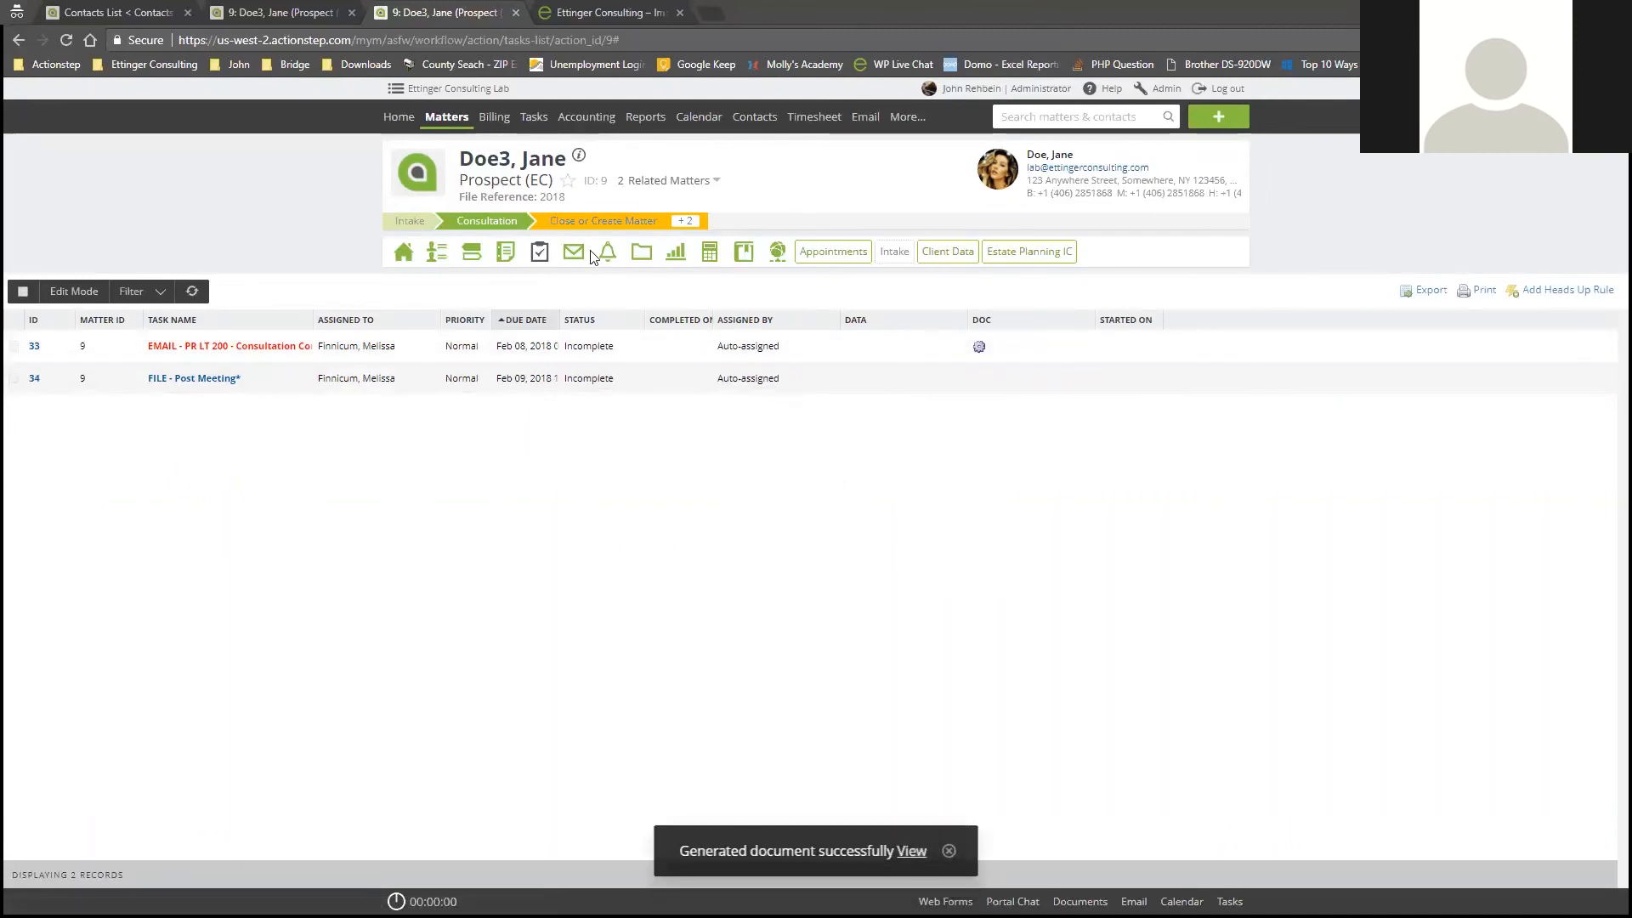
{"action": "left_click", "coordinate": [642, 252]}
{"action": "right_click", "coordinate": [682, 316]}
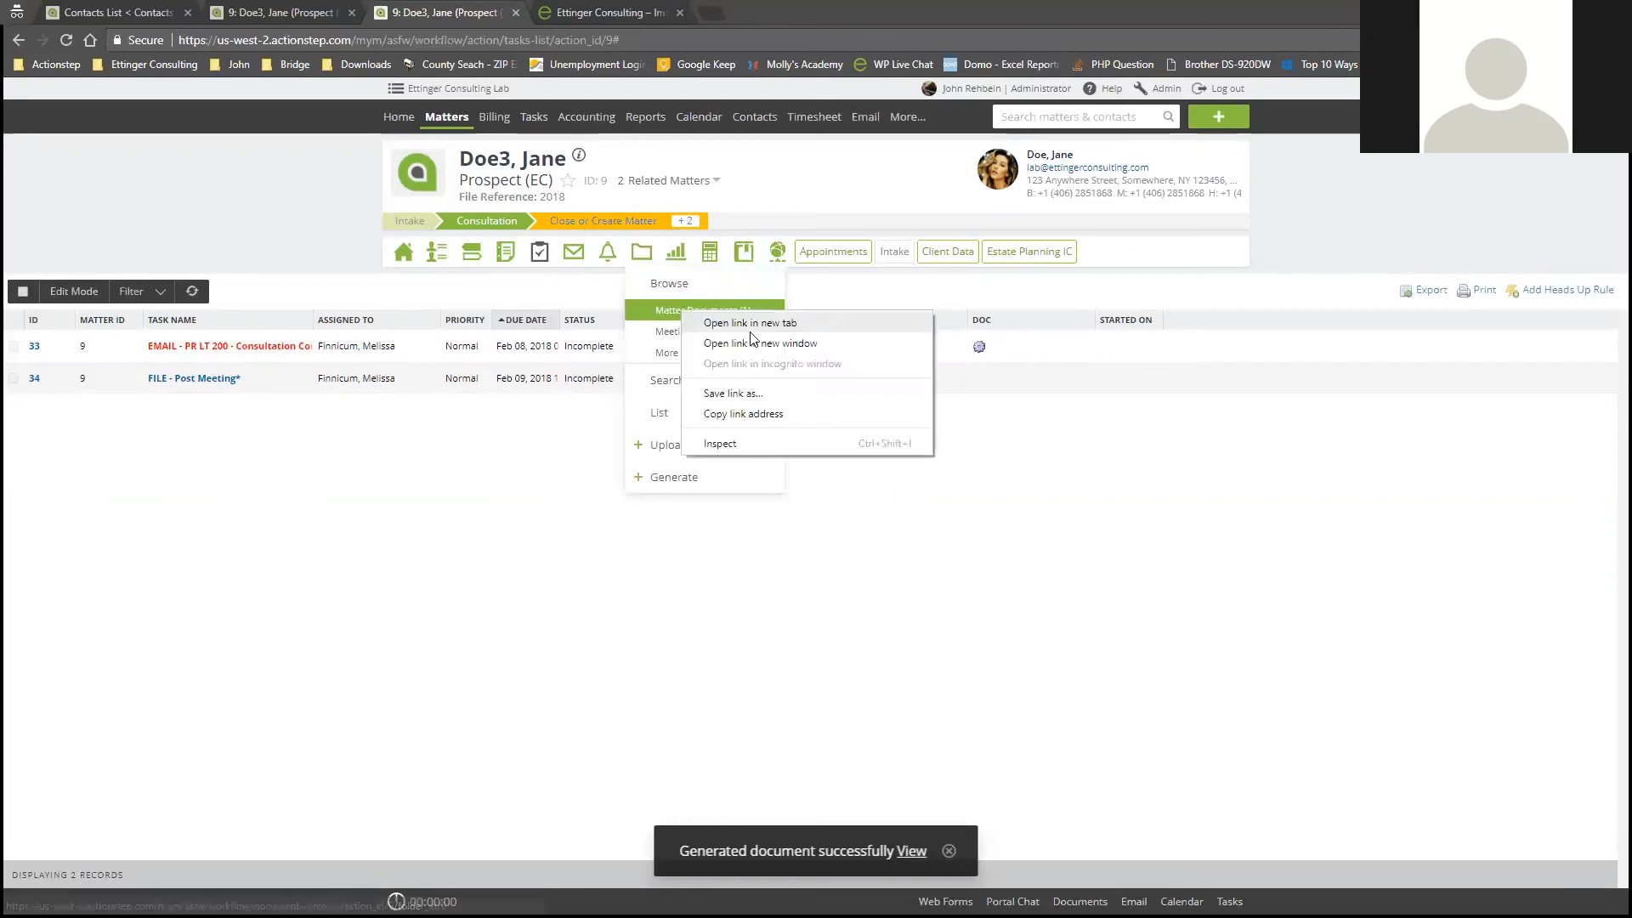
{"action": "left_click", "coordinate": [731, 327]}
{"action": "key", "text": "ctrl+Tab"}
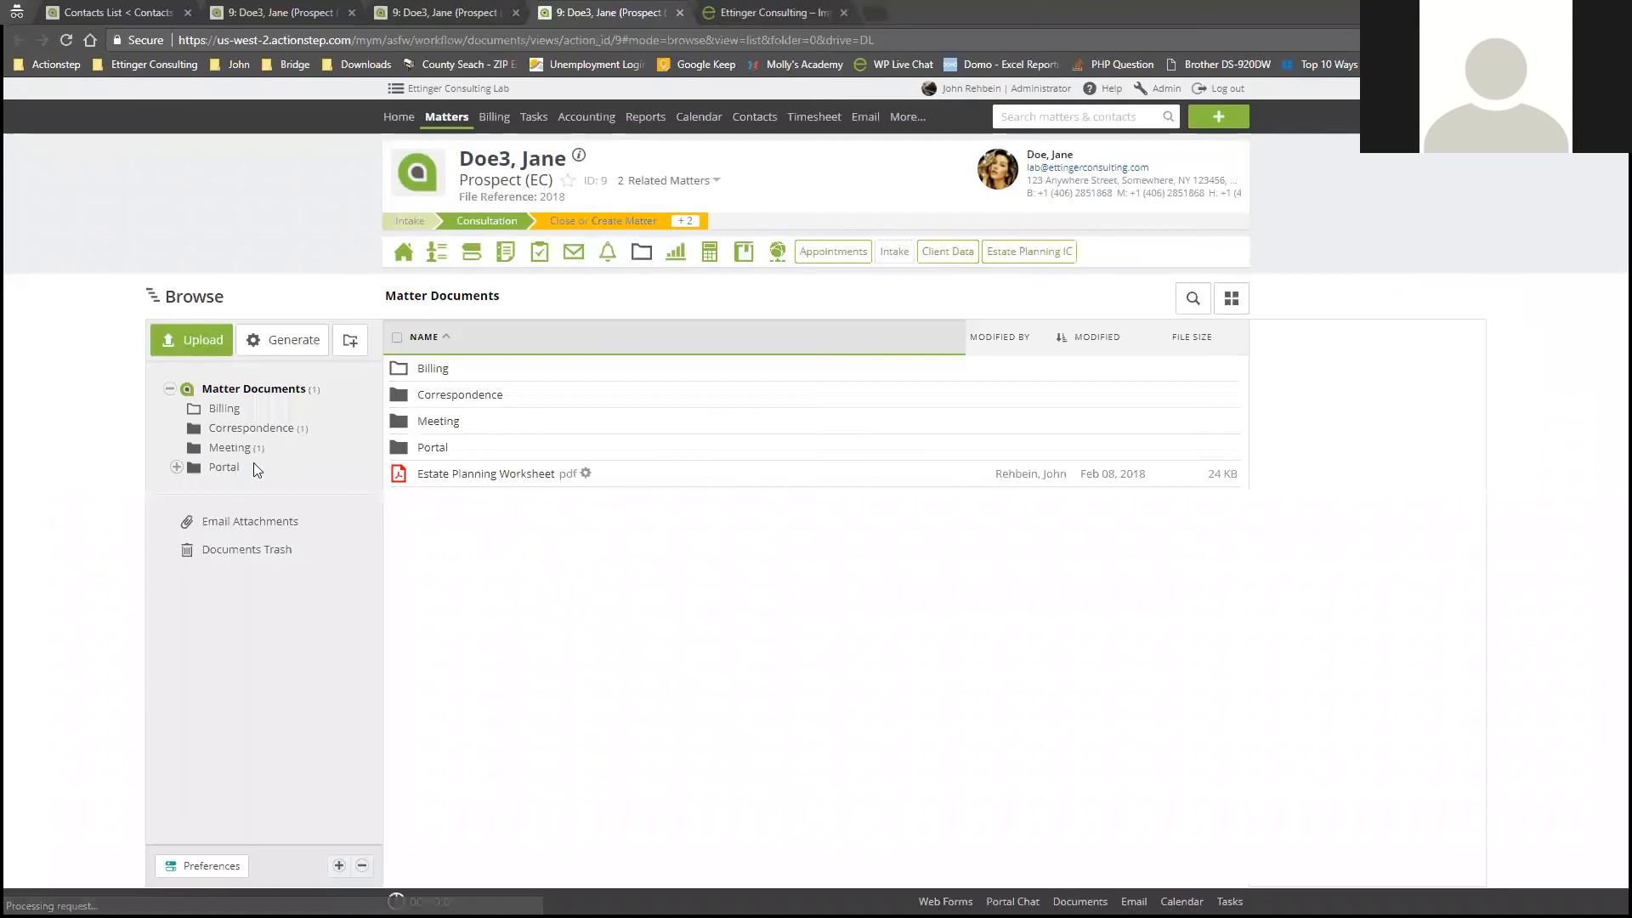
Open the generated PR LT 200 Consult (EP) Confirmation Letter (EC) docx from the Correspondence folder in Word.
{"action": "left_click", "coordinate": [271, 434]}
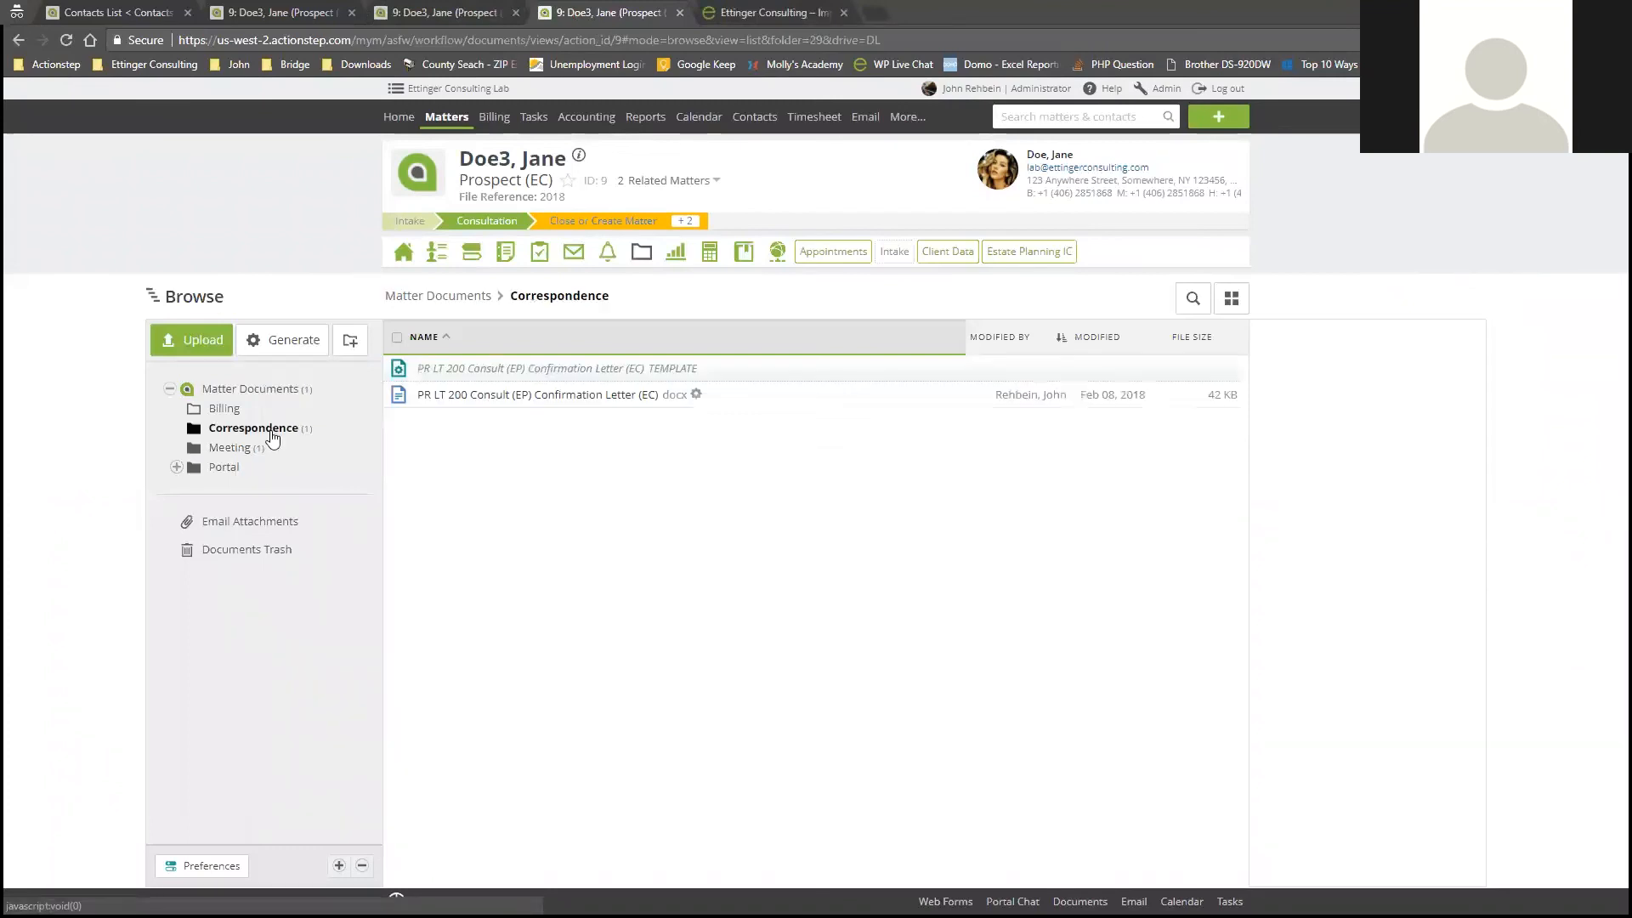
{"action": "right_click", "coordinate": [487, 403]}
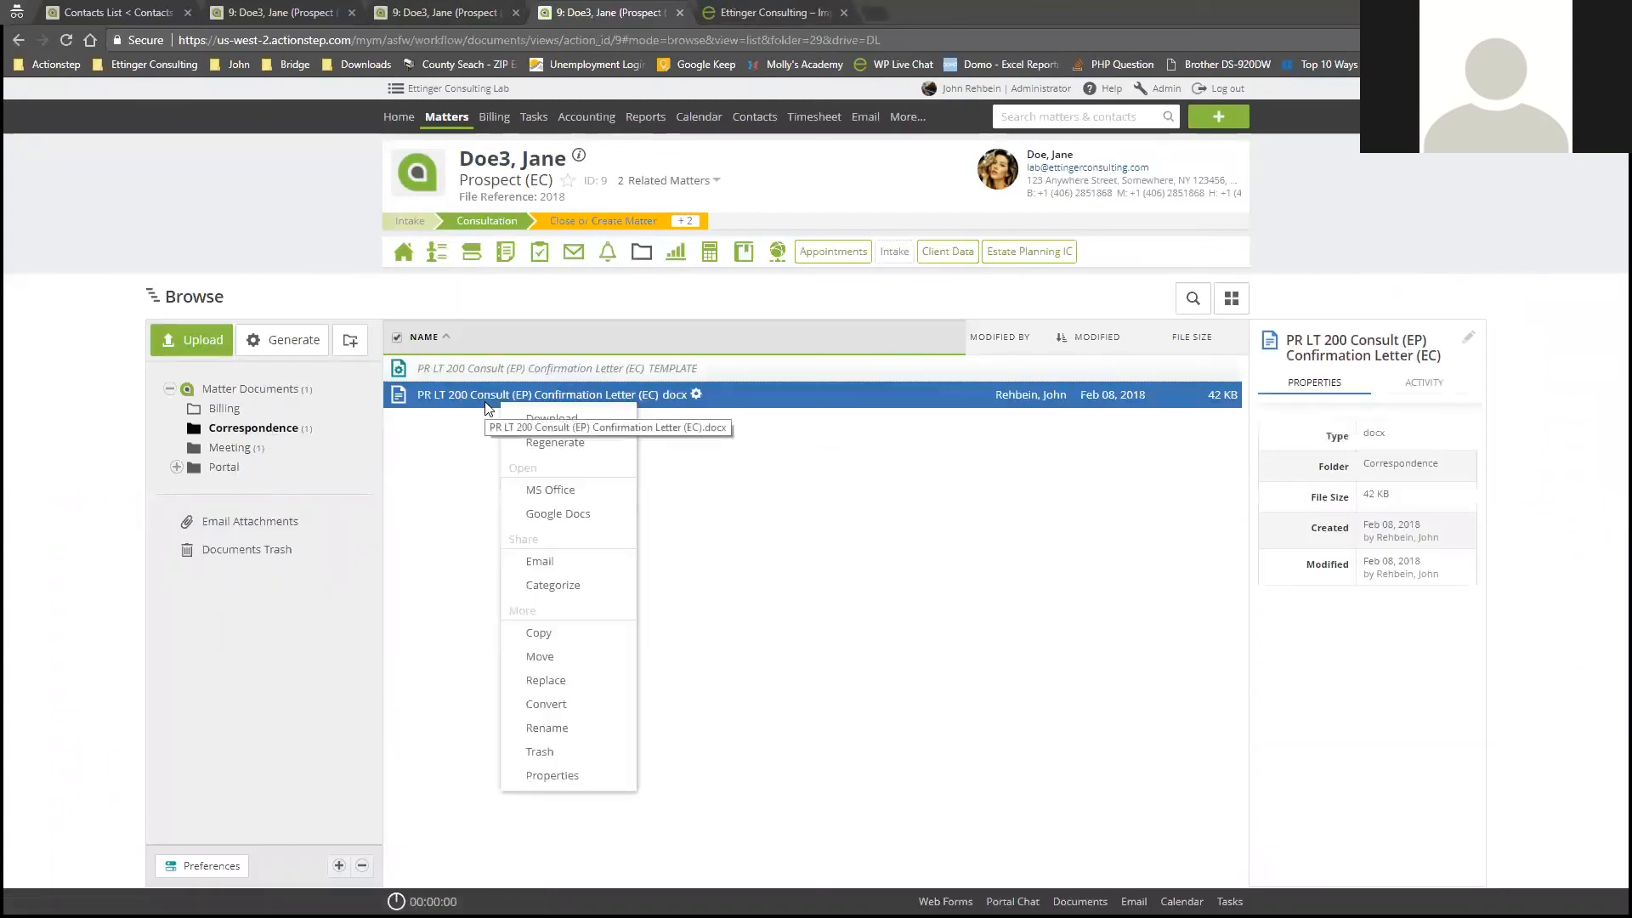
{"action": "left_click", "coordinate": [551, 489]}
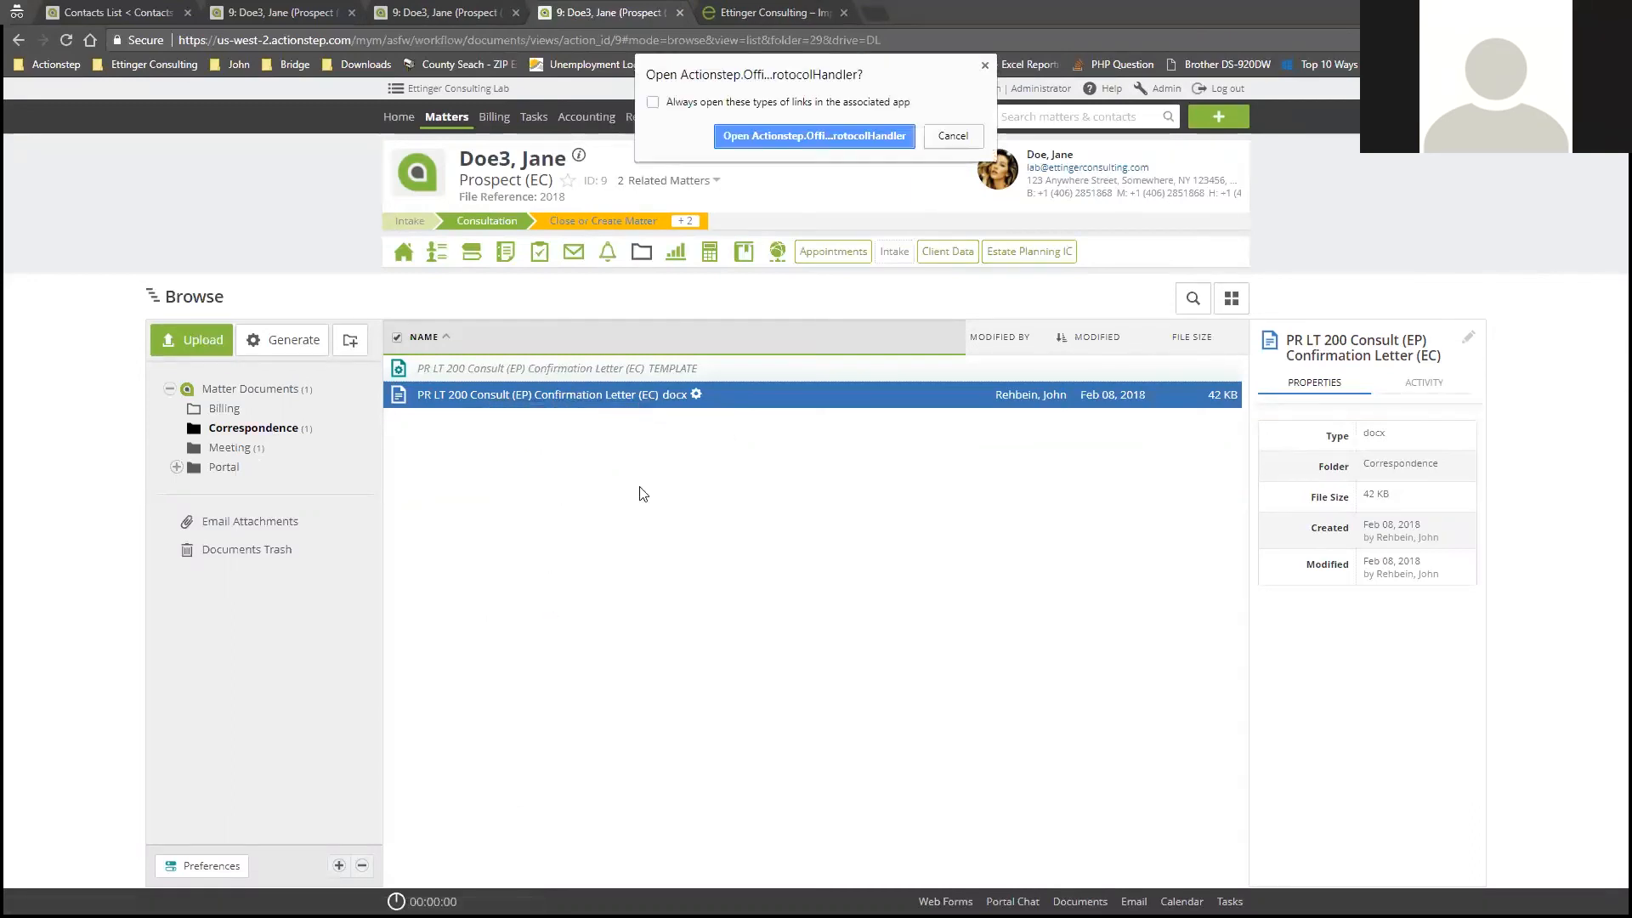
{"action": "left_click", "coordinate": [782, 139]}
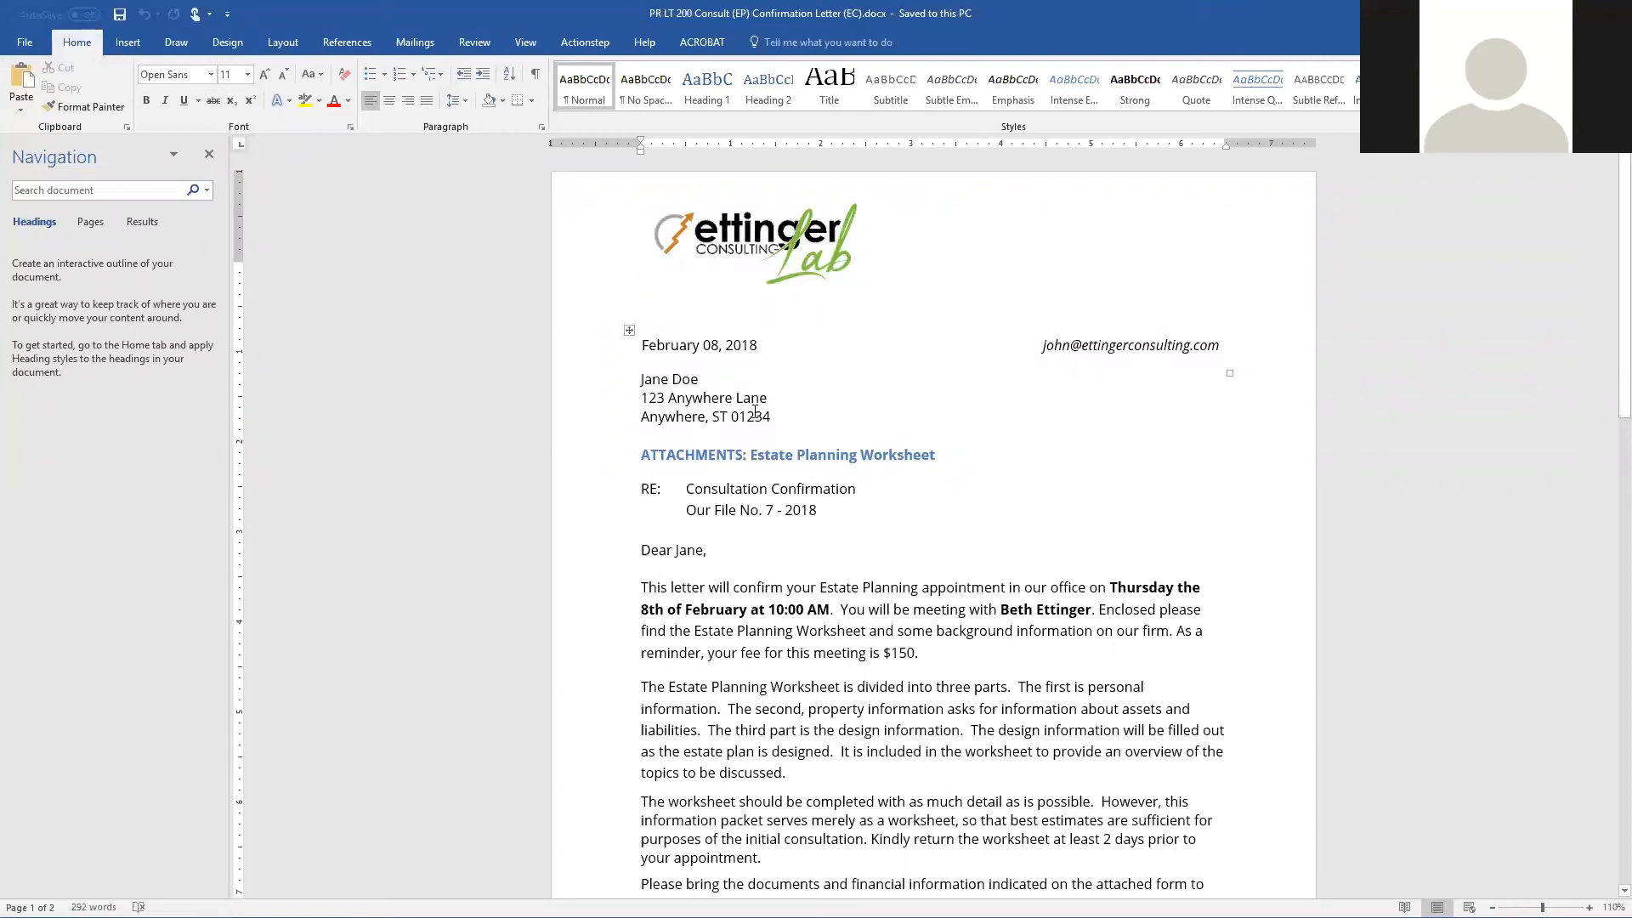
Delete the "ATTACHMENTS: Estate Planning Worksheet" line from the confirmation letter and look through its remaining text.
{"action": "scroll", "coordinate": [653, 396], "scroll_direction": "down", "scroll_amount": 1}
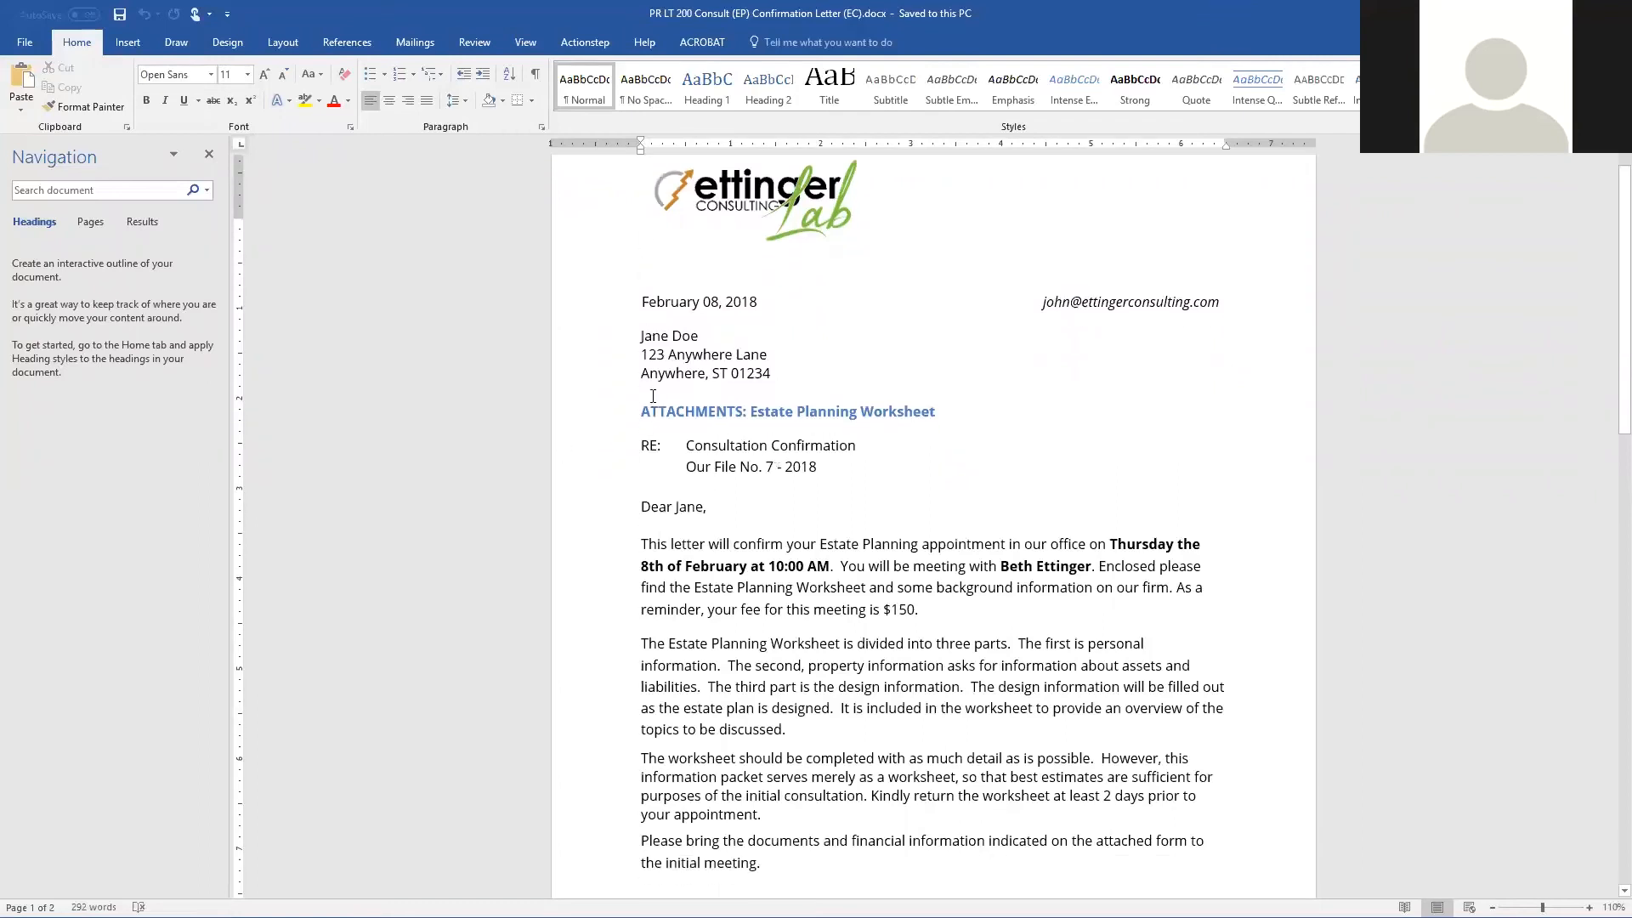
{"action": "triple_click", "coordinate": [770, 421]}
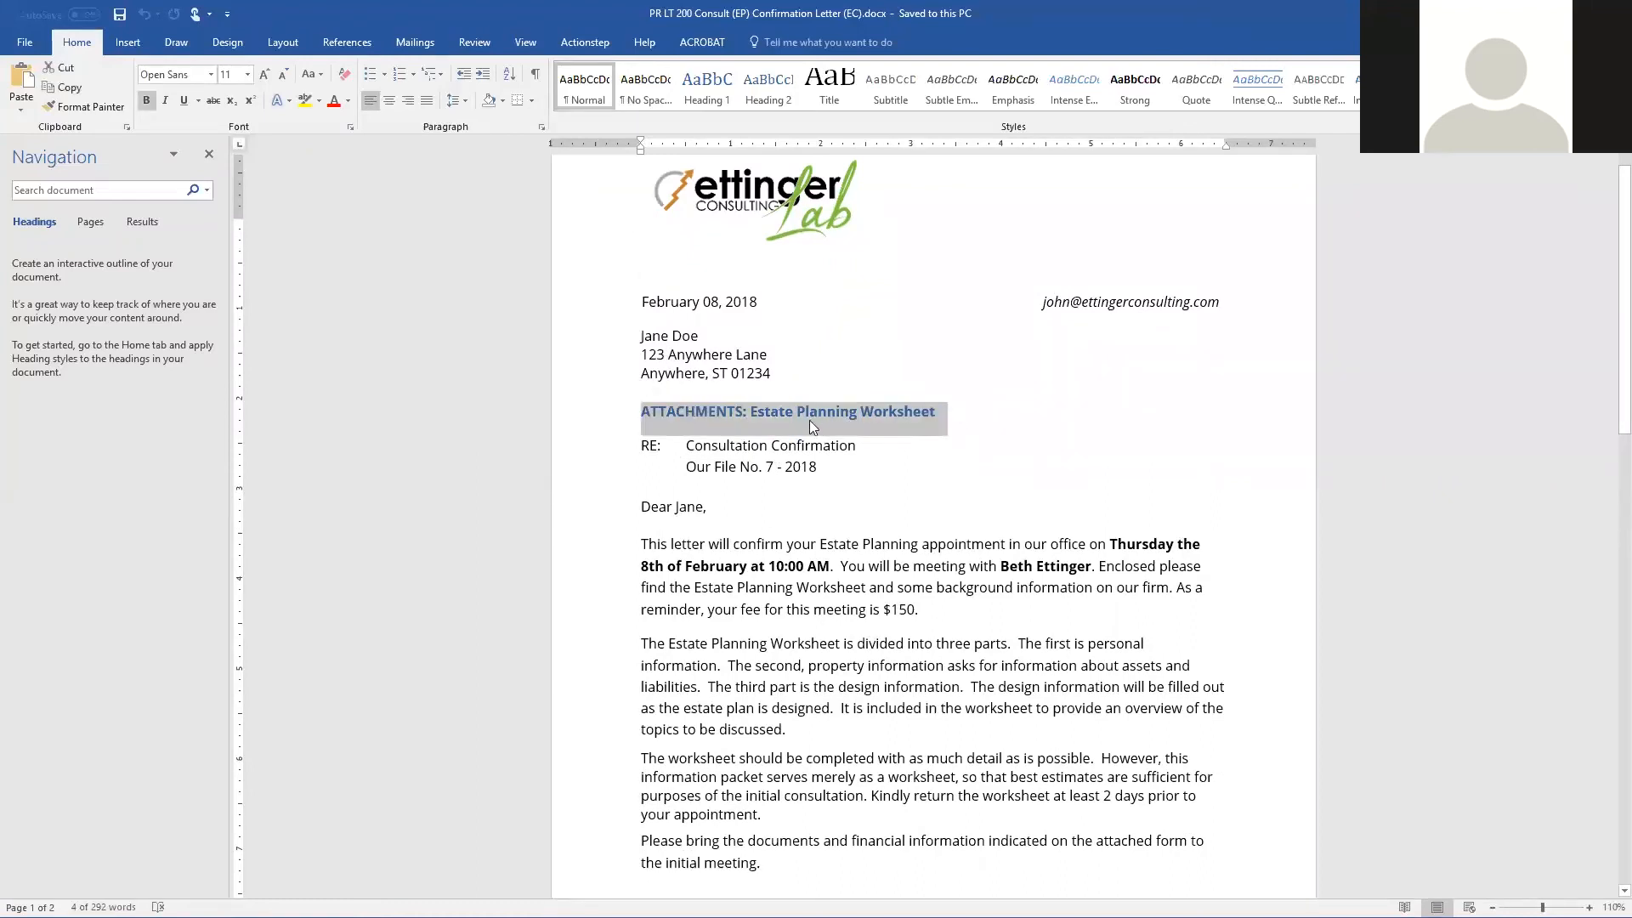
{"action": "left_click", "coordinate": [898, 412]}
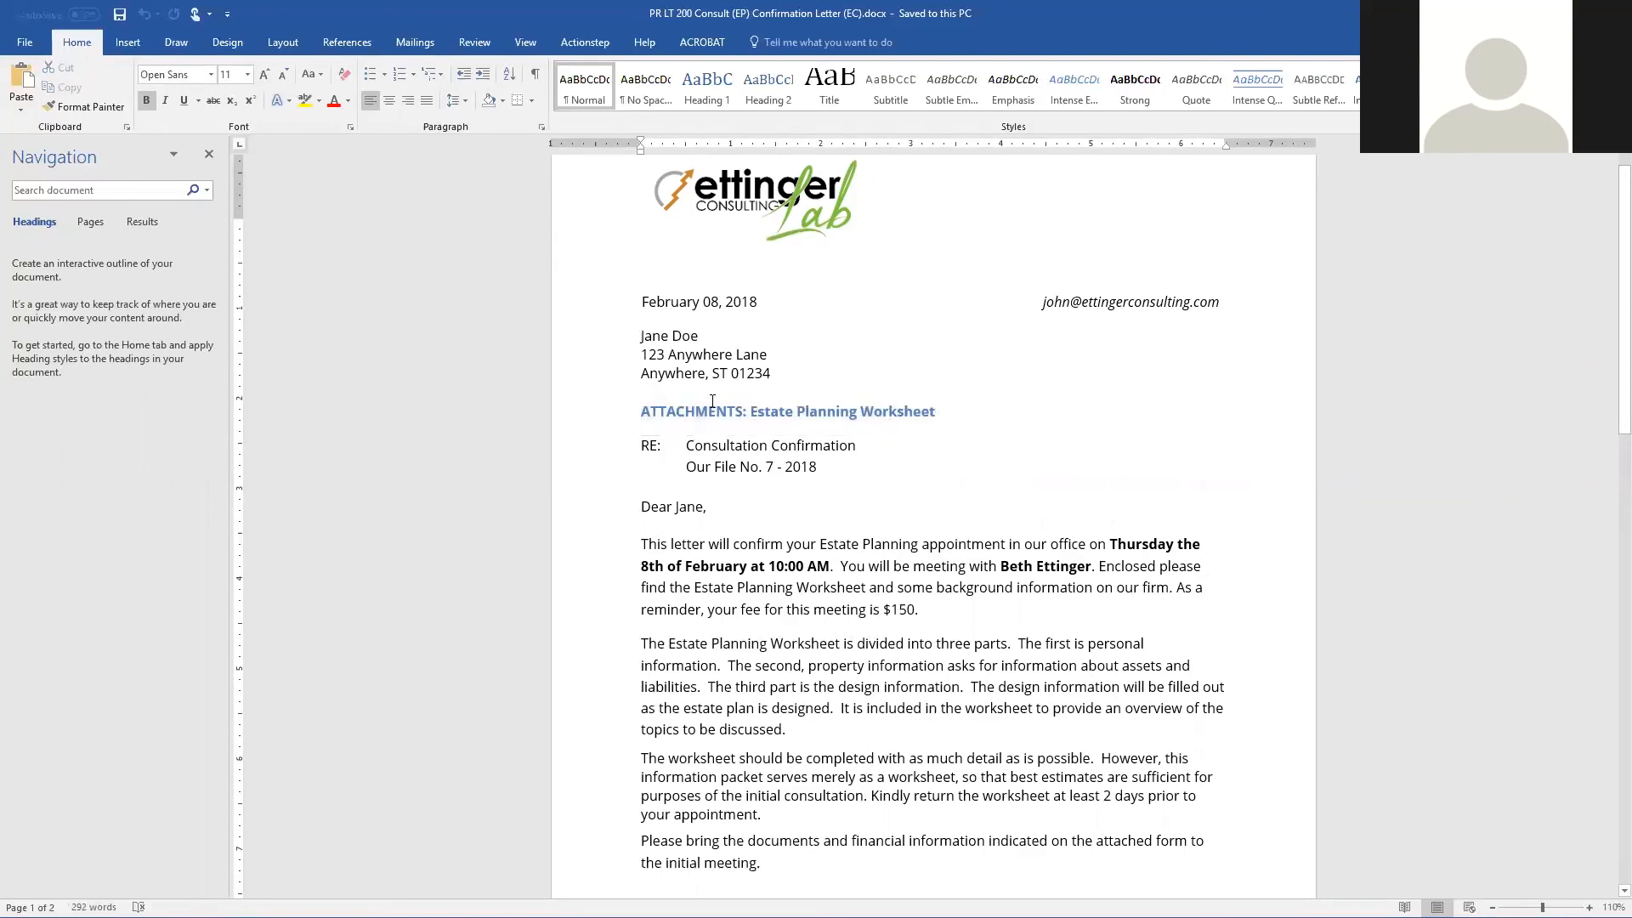
{"action": "left_click", "coordinate": [639, 404]}
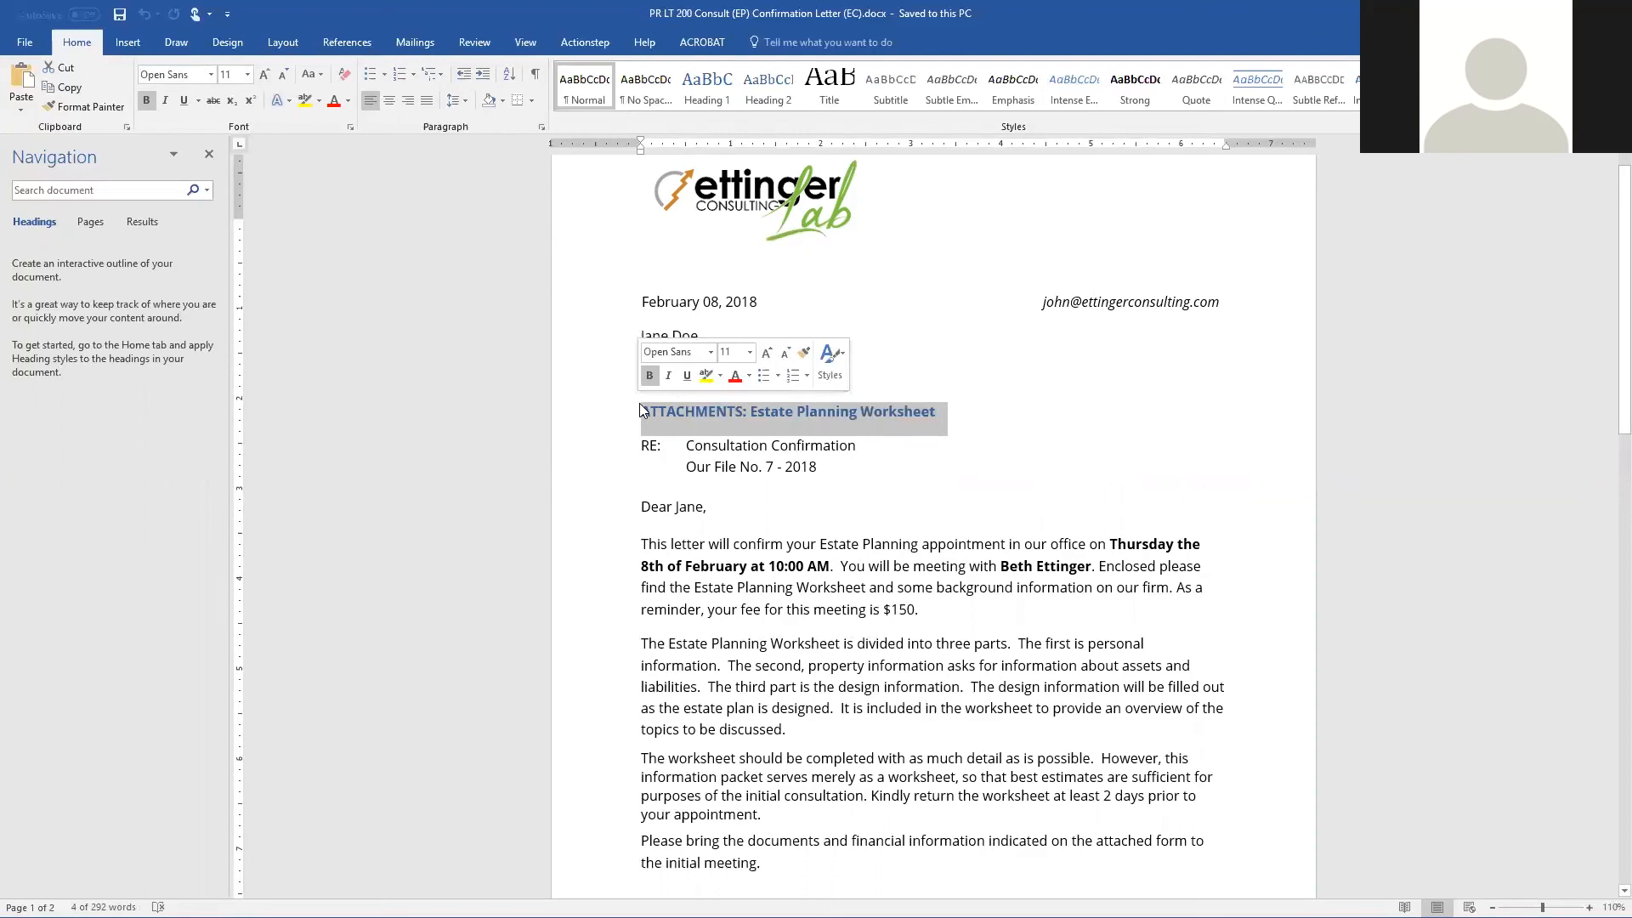
{"action": "key", "text": "Delete"}
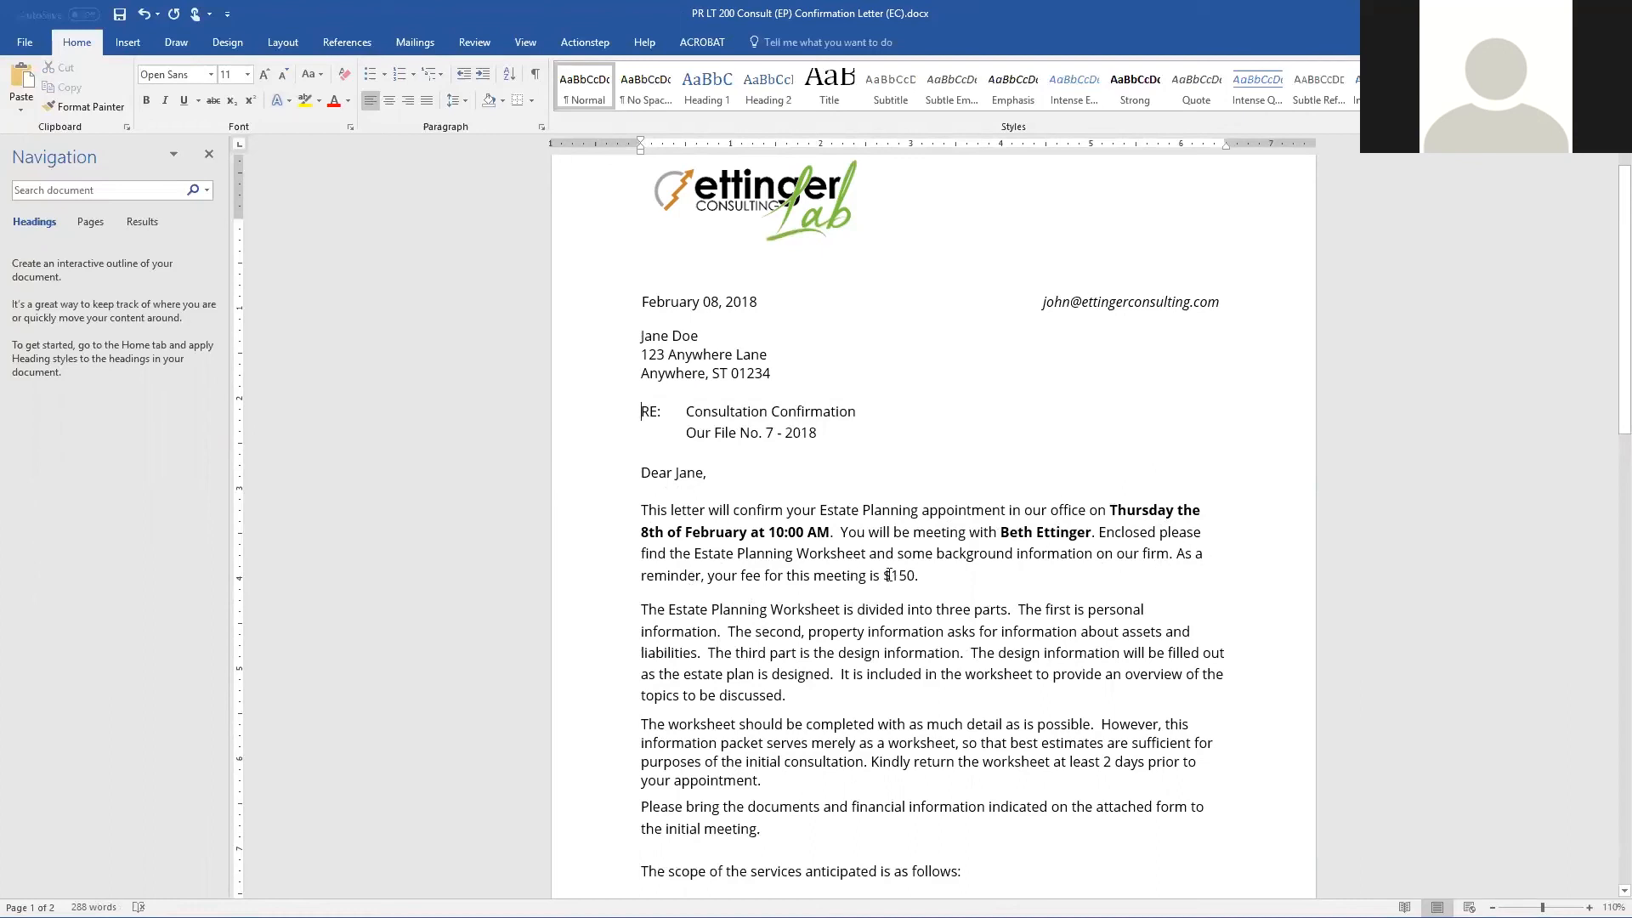
{"action": "left_click", "coordinate": [928, 577]}
{"action": "scroll", "coordinate": [863, 460], "scroll_direction": "down", "scroll_amount": 2}
{"action": "scroll", "coordinate": [969, 822], "scroll_direction": "down", "scroll_amount": 10}
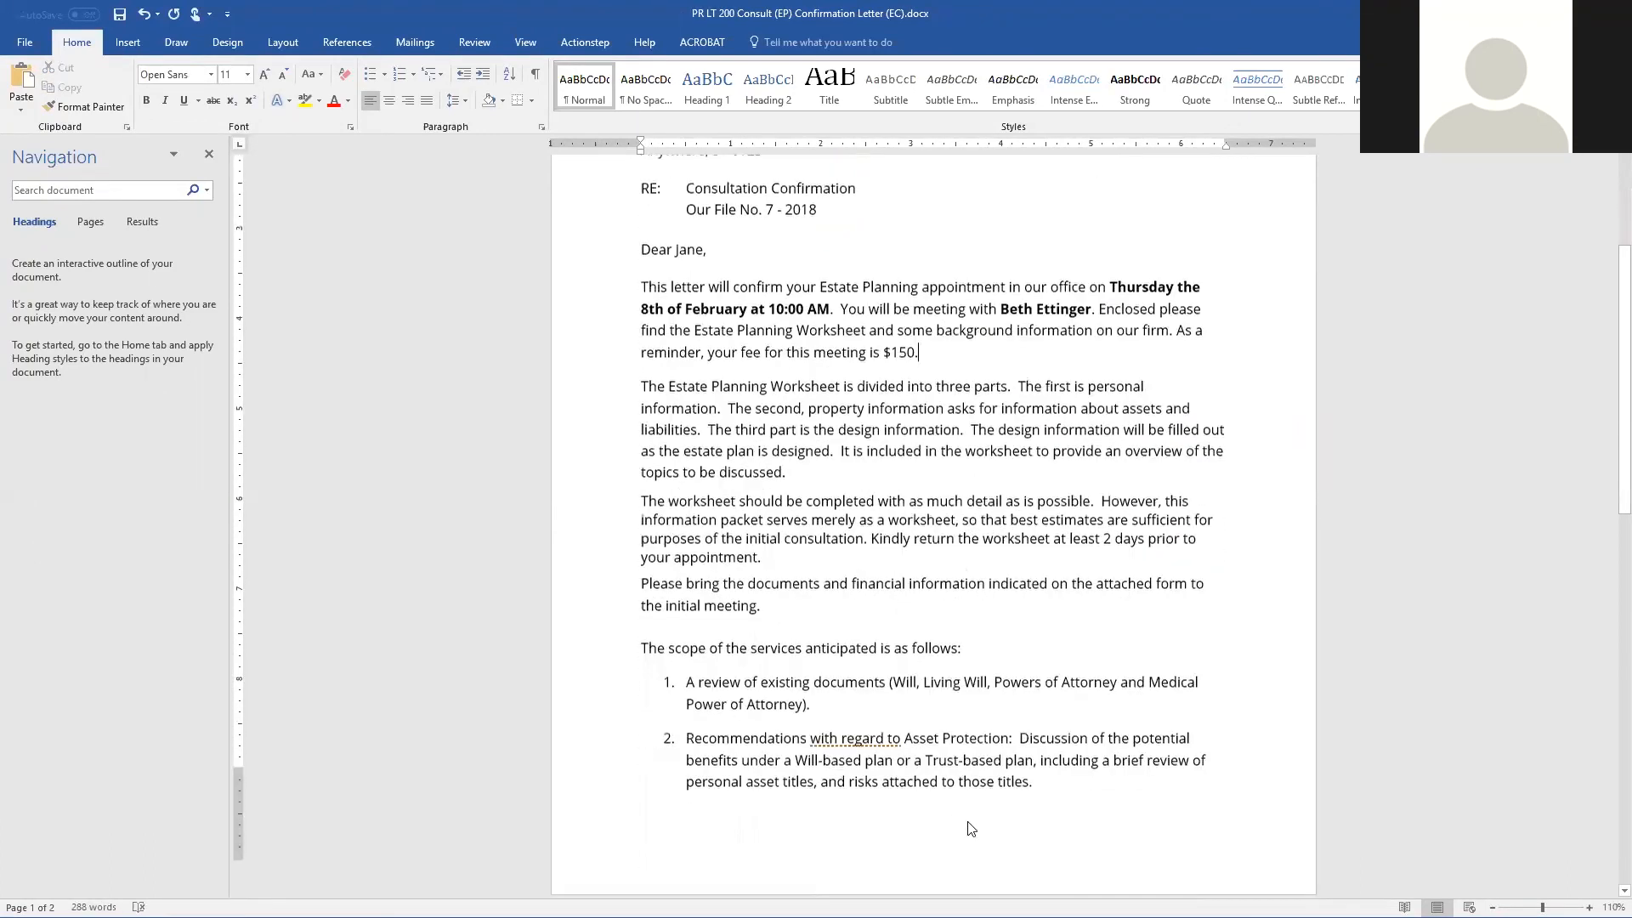
{"action": "scroll", "coordinate": [976, 788], "scroll_direction": "up", "scroll_amount": 13}
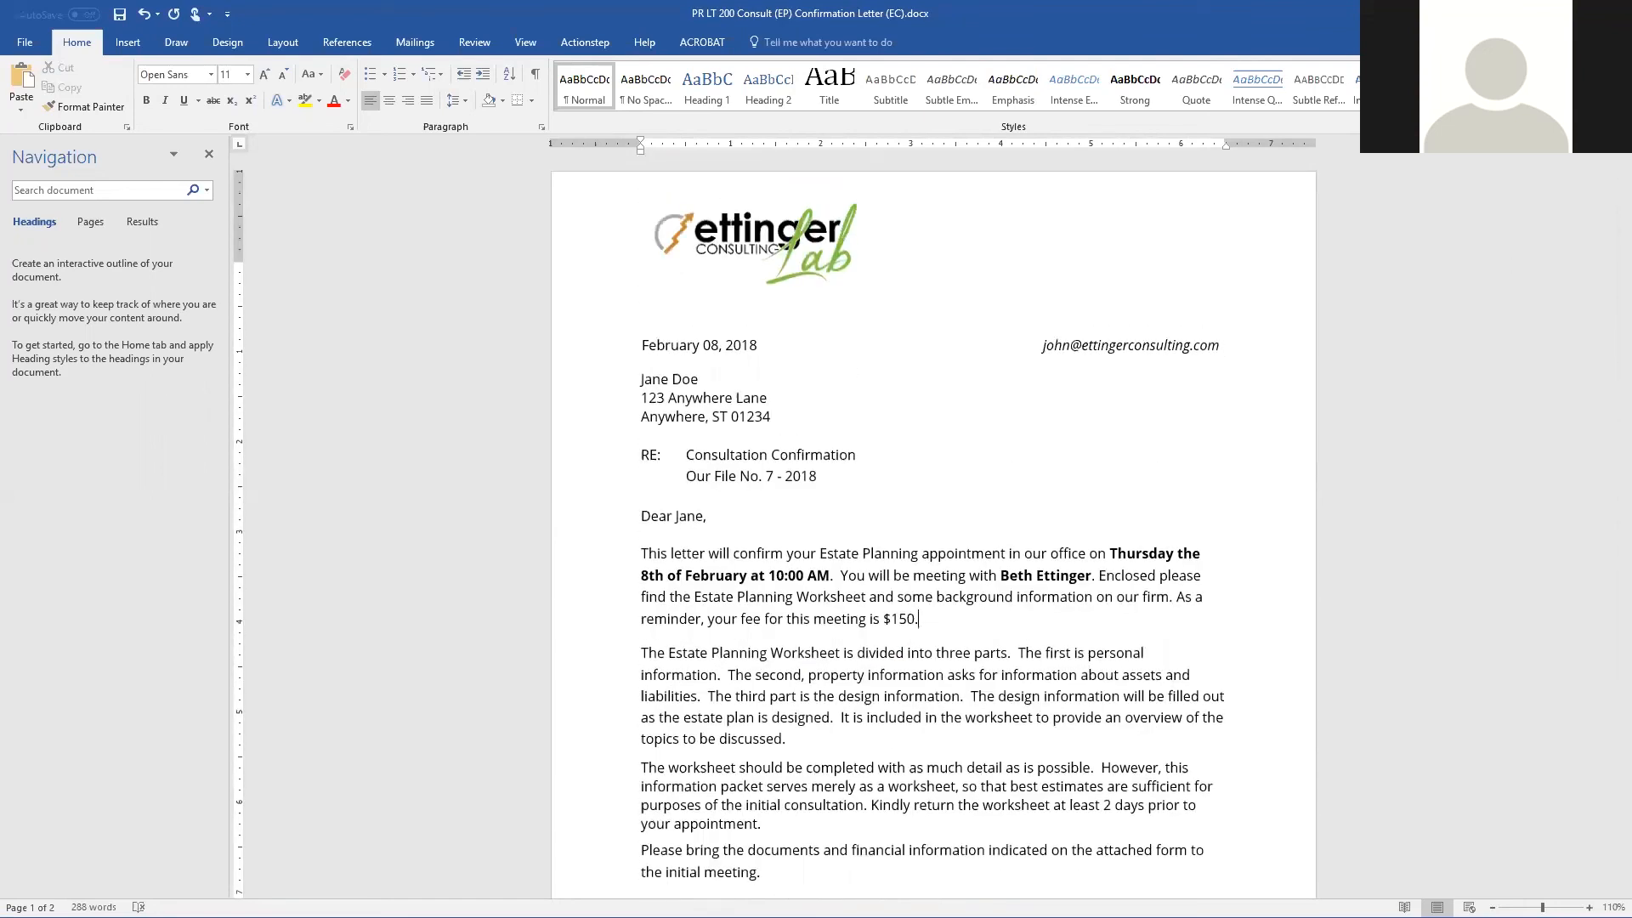
Close the confirmation letter in Word without saving changes back to Actionstep and return to the matter's task list in the browser.
{"action": "left_click", "coordinate": [1613, 13]}
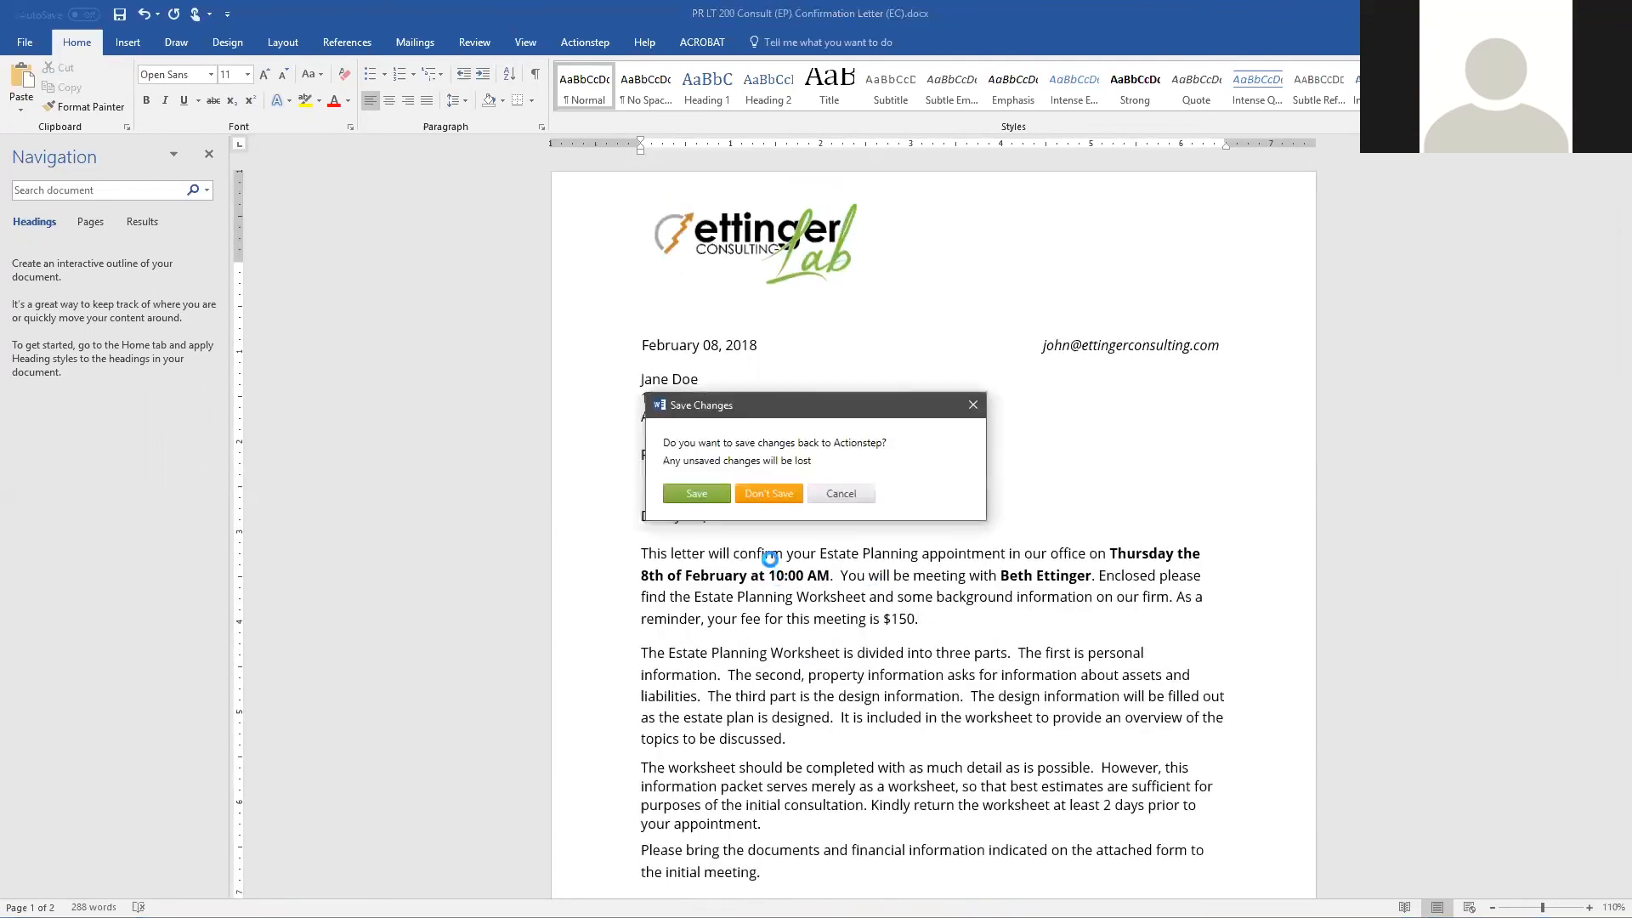
{"action": "left_click", "coordinate": [778, 501]}
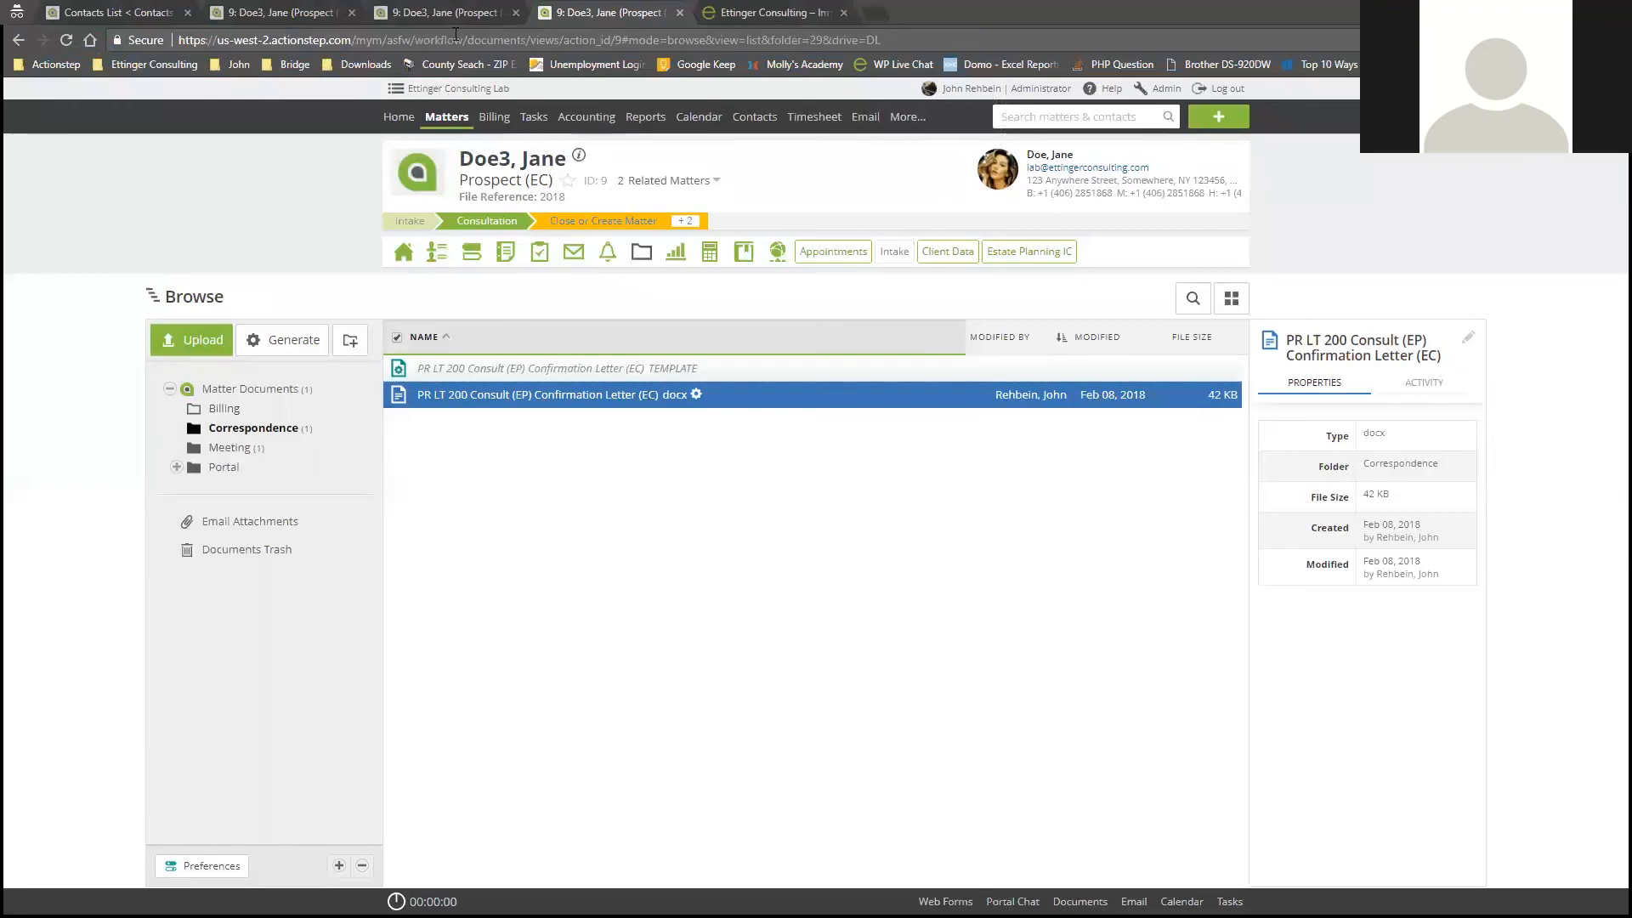
{"action": "left_click", "coordinate": [458, 6]}
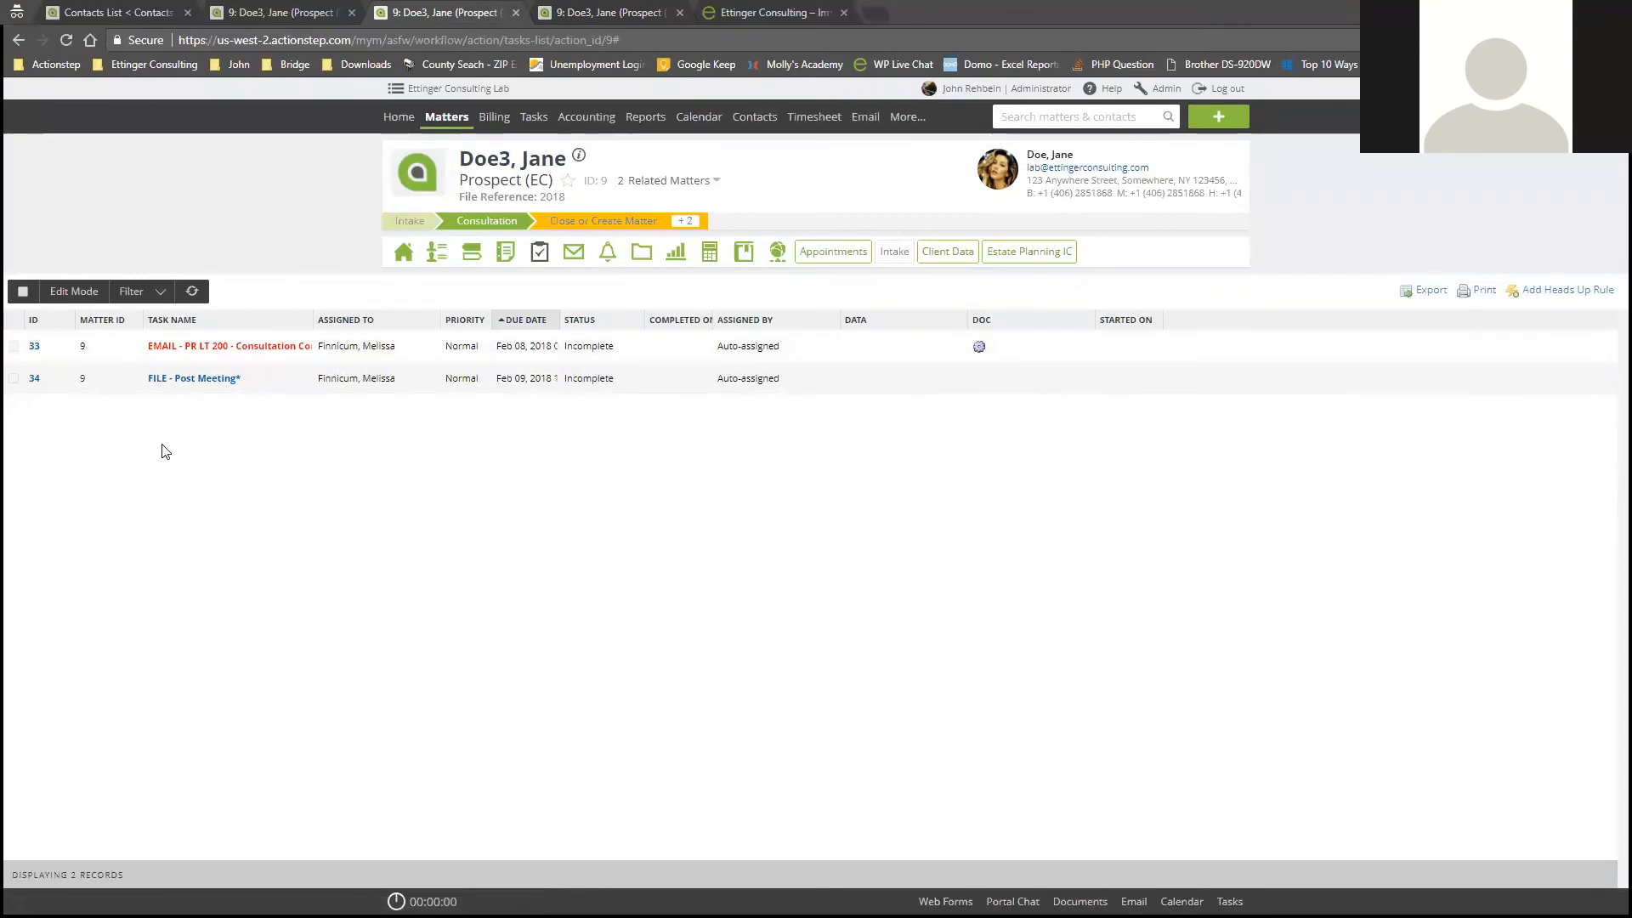
Start a new email from the matter using the PR LT 200 Consult (EP) Confirmation Email (EC) template.
{"action": "left_click", "coordinate": [1203, 116]}
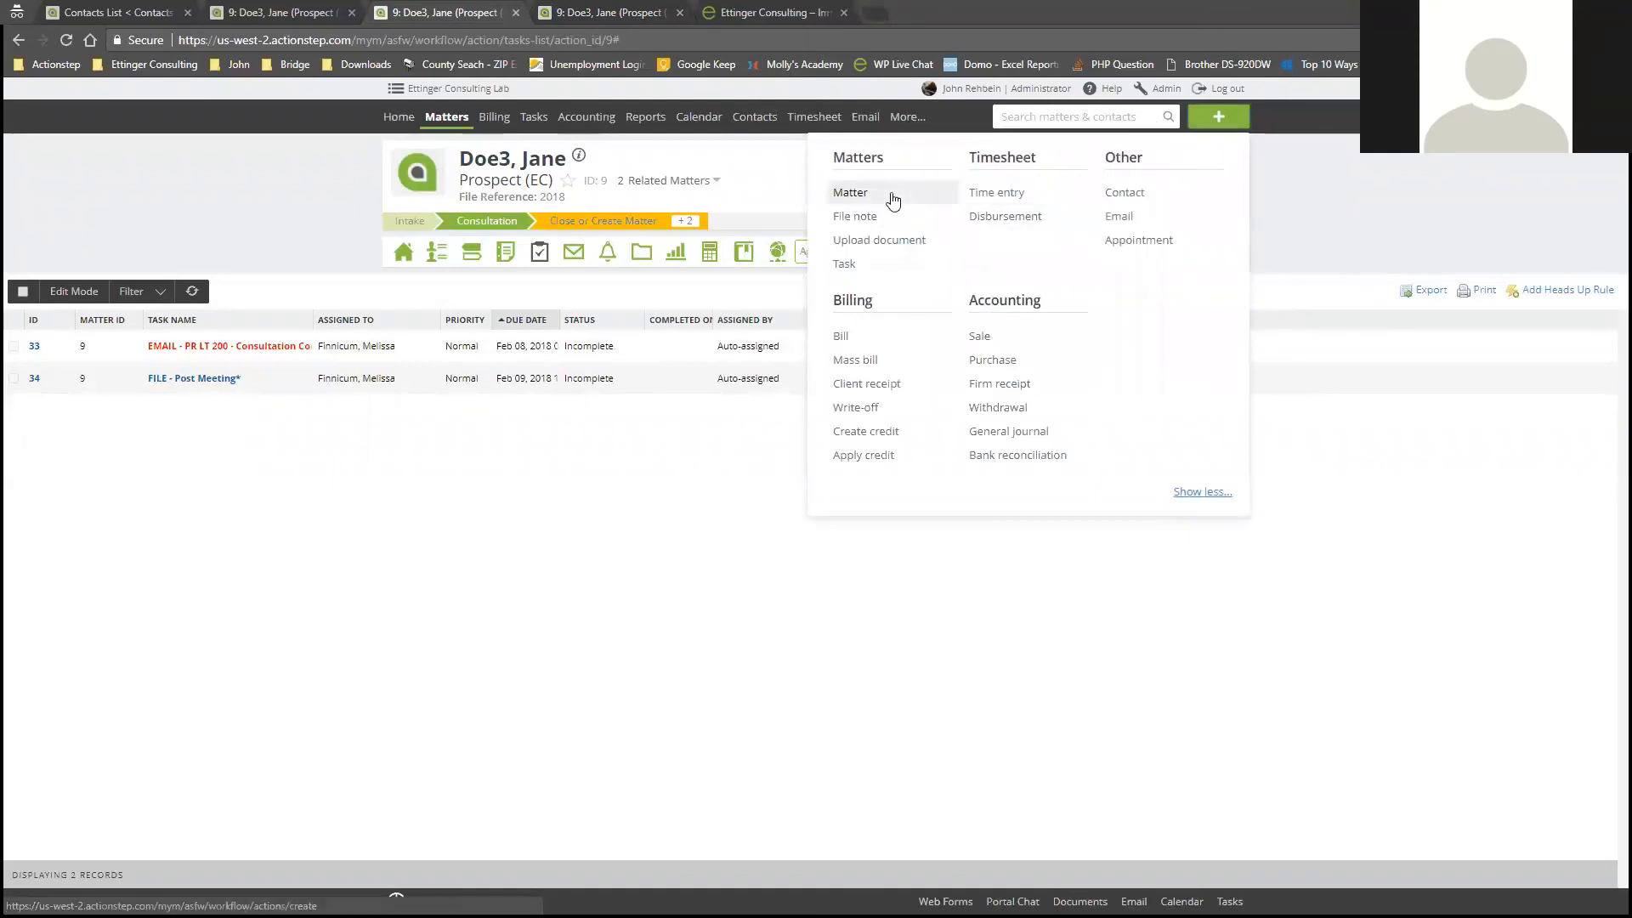
{"action": "left_click", "coordinate": [1121, 217]}
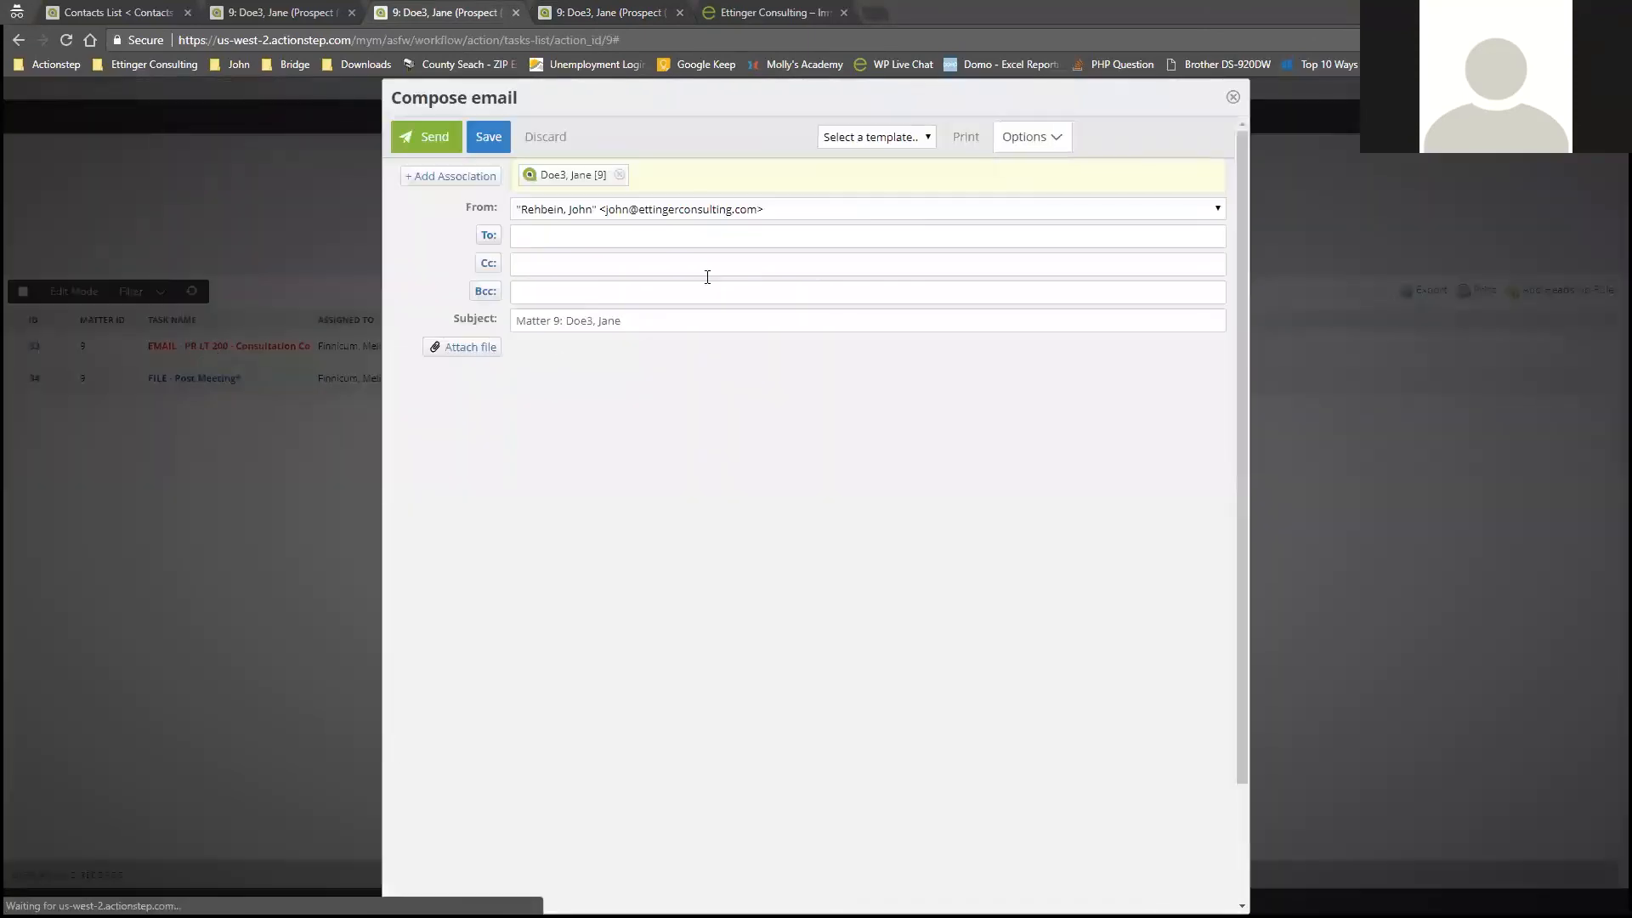
{"action": "left_click", "coordinate": [886, 136]}
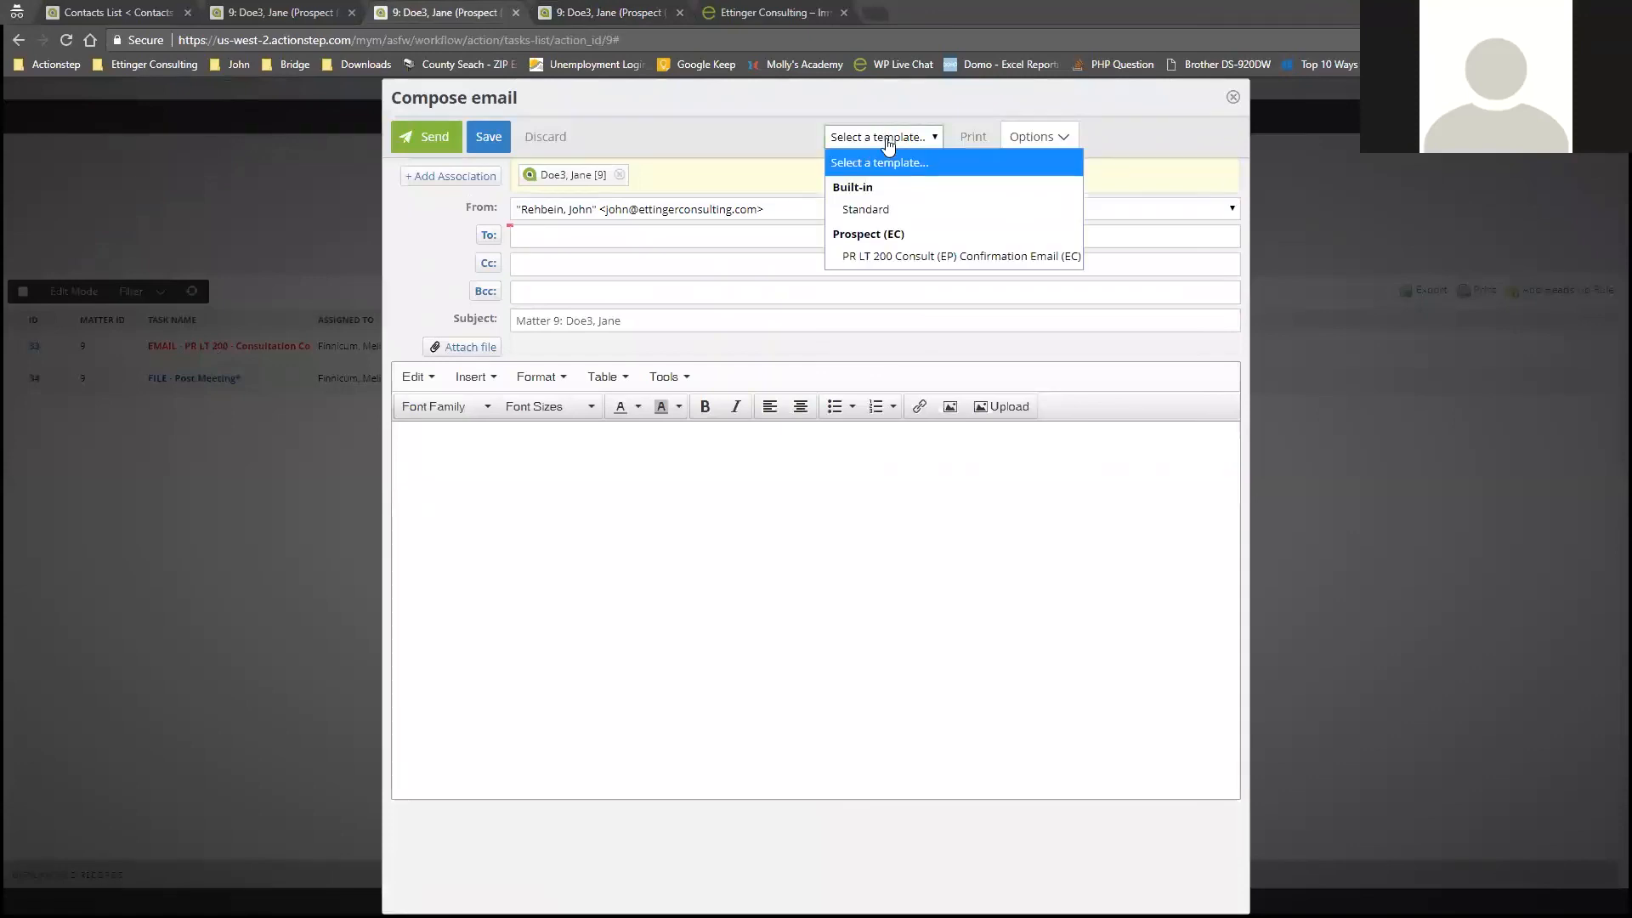
{"action": "left_click", "coordinate": [871, 256]}
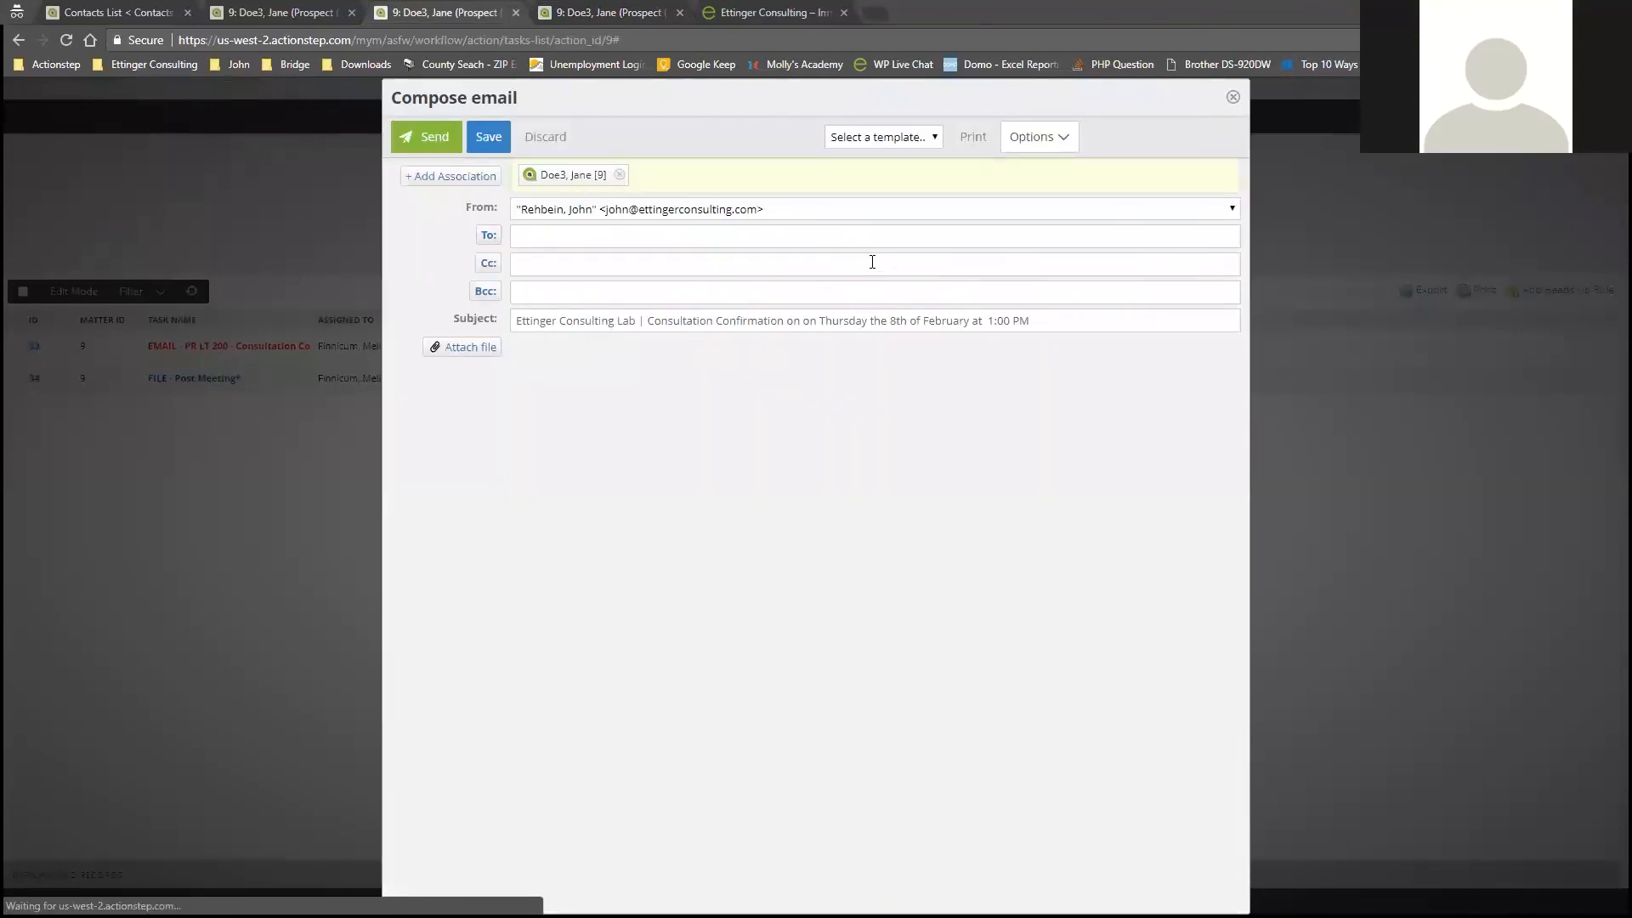
Attach the Estate Planning Worksheet PDF from the associated matter's documents to the confirmation email.
{"action": "left_click_drag", "start_coordinate": [401, 466], "coordinate": [684, 467]}
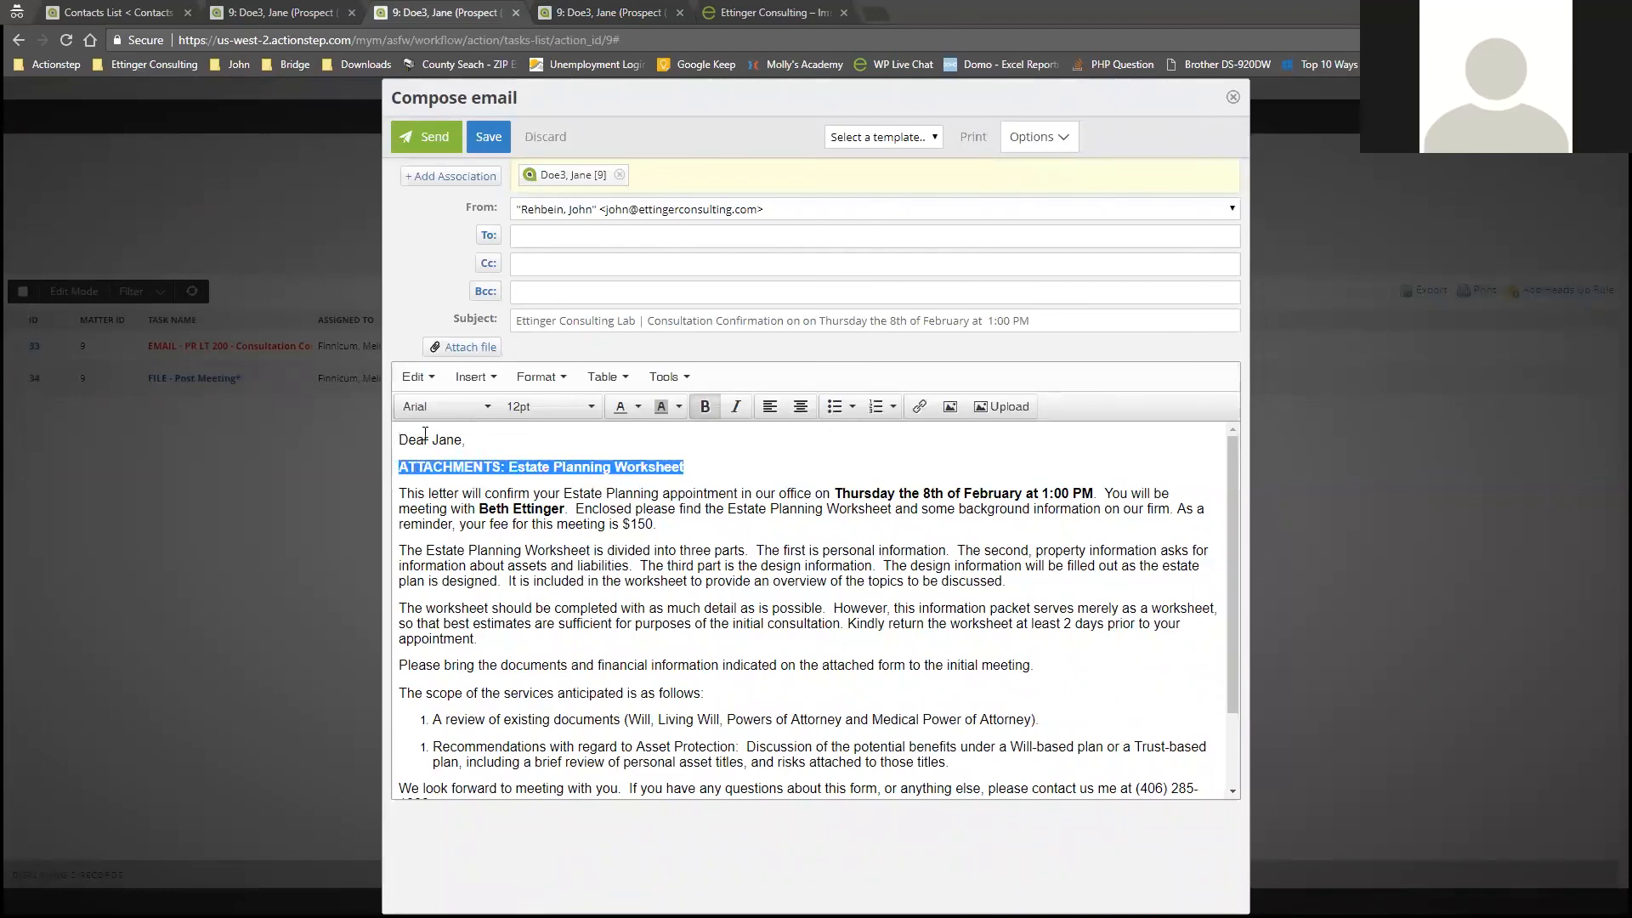
{"action": "left_click", "coordinate": [455, 352]}
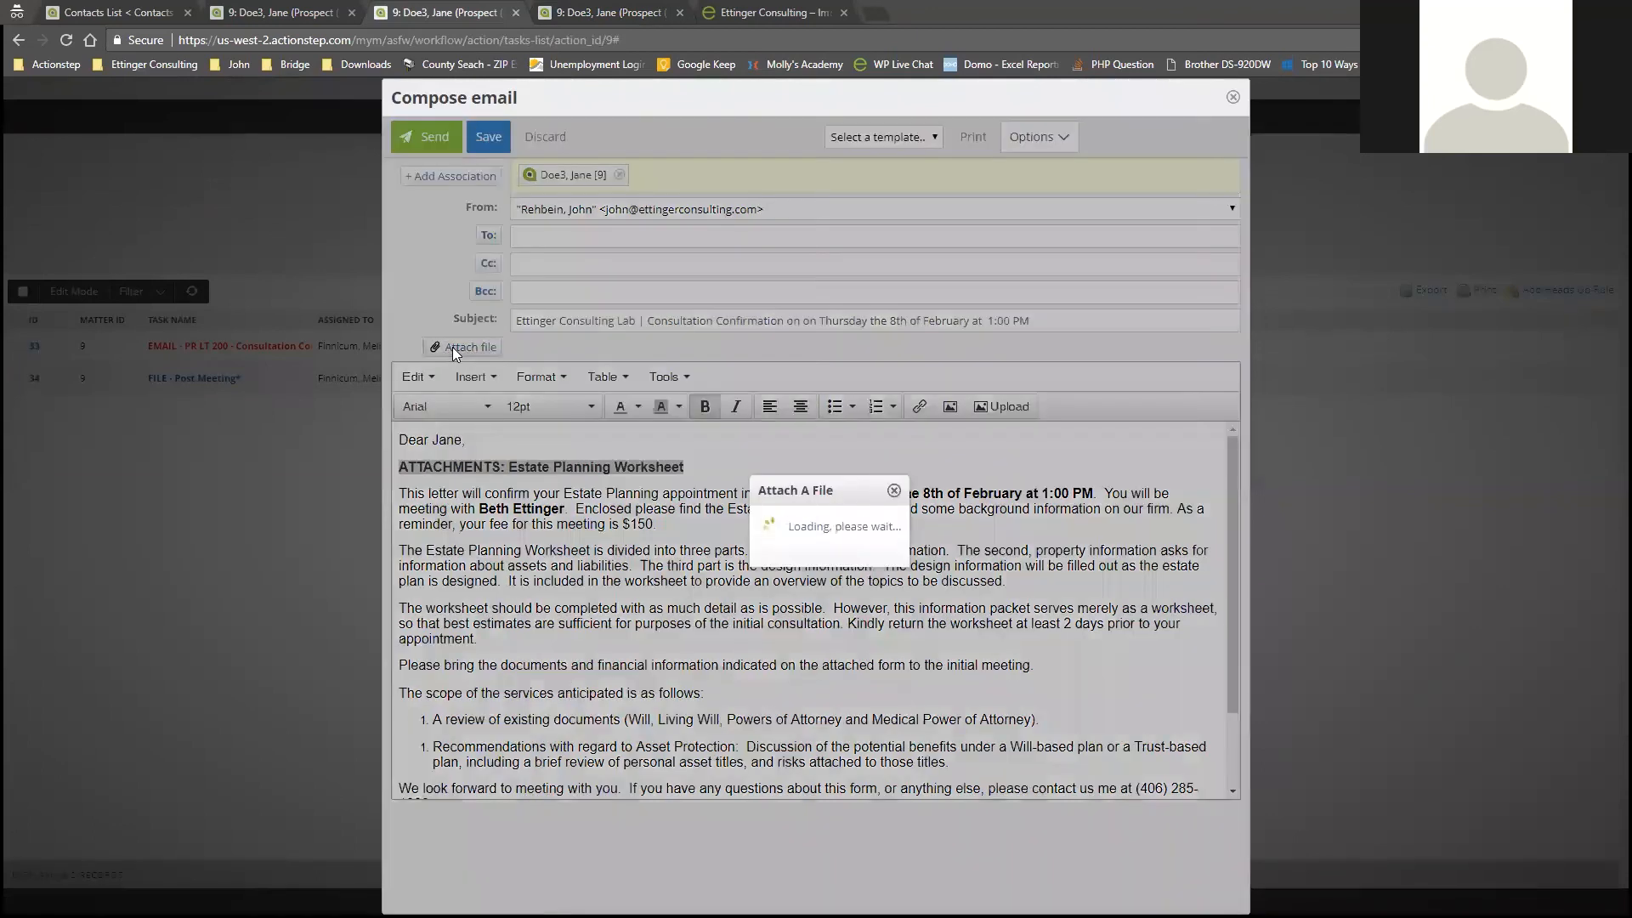
{"action": "left_click", "coordinate": [729, 391]}
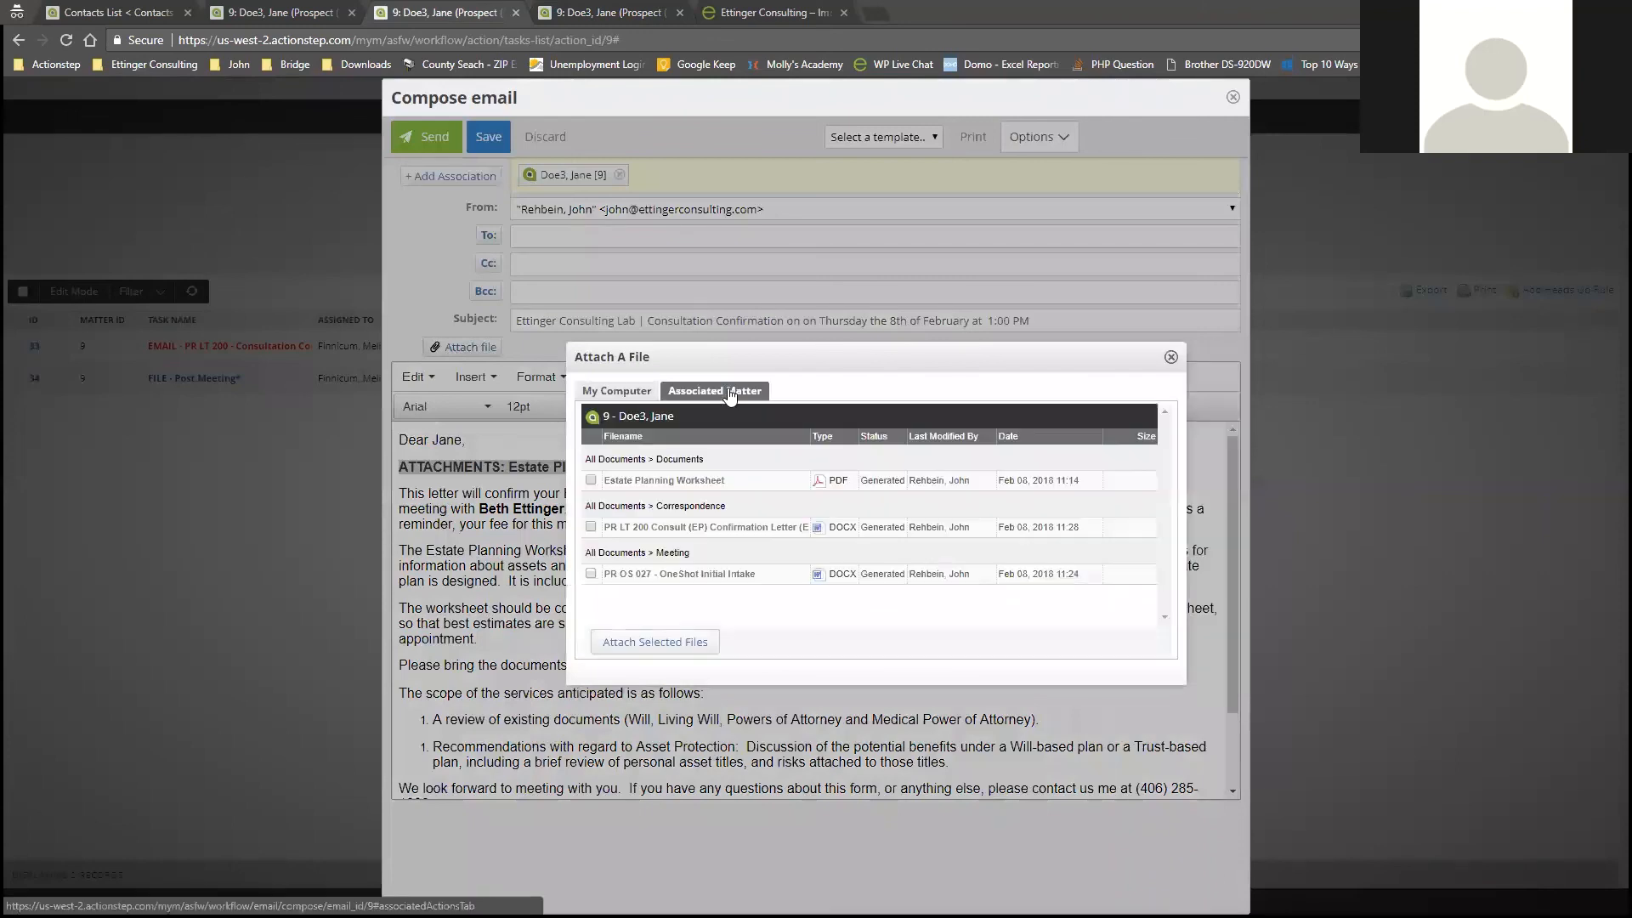
{"action": "left_click", "coordinate": [590, 480]}
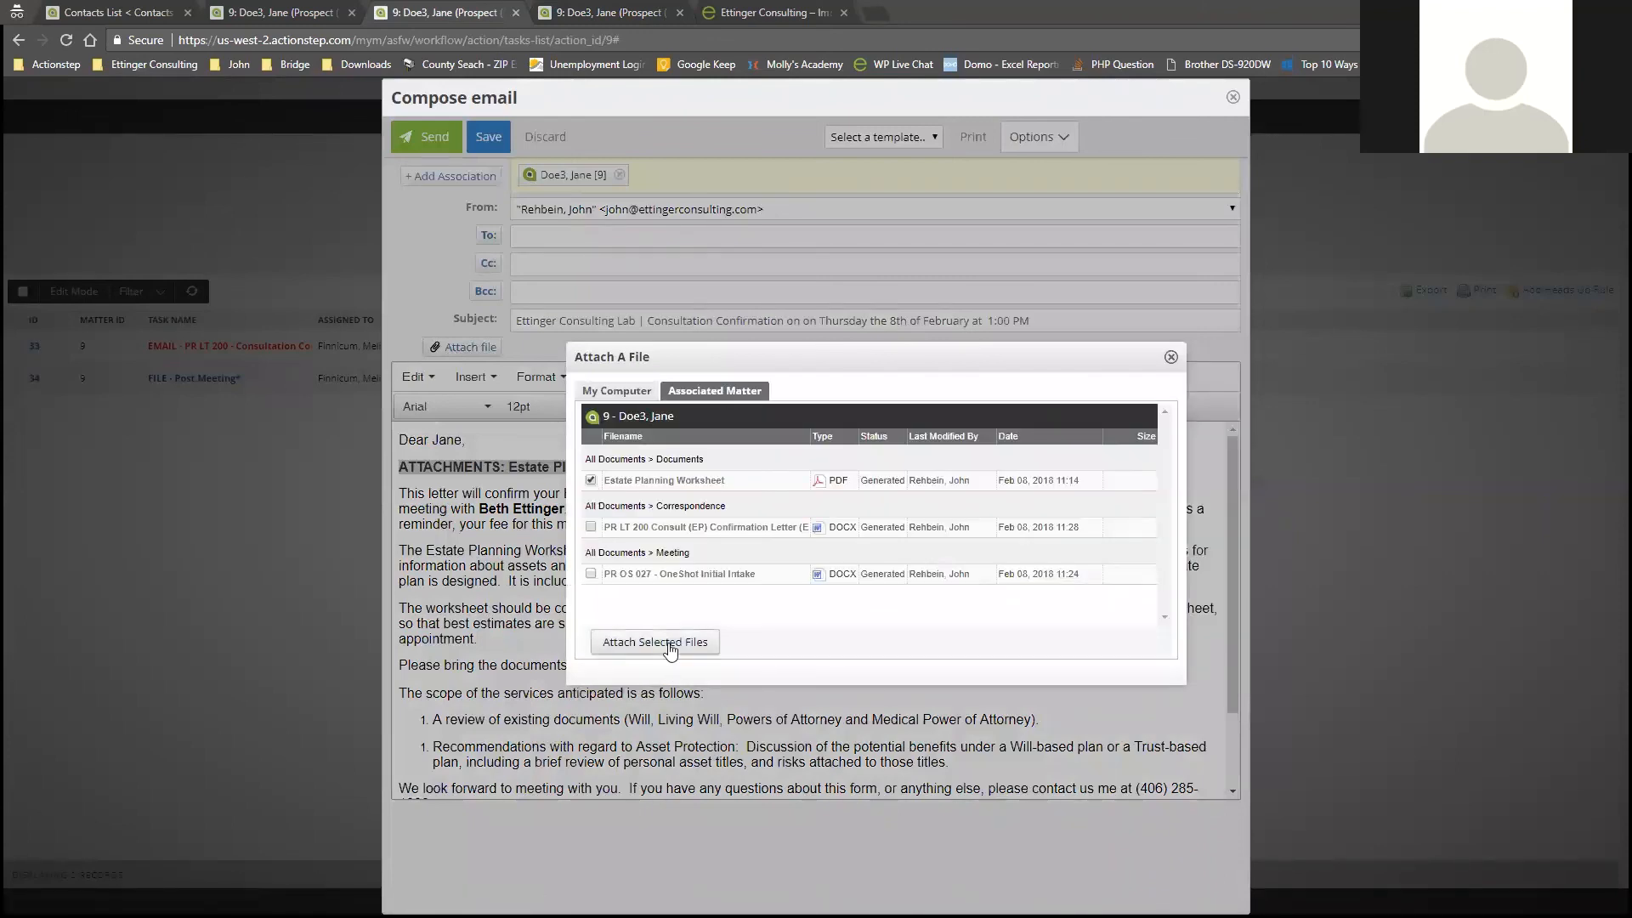
{"action": "left_click", "coordinate": [670, 644]}
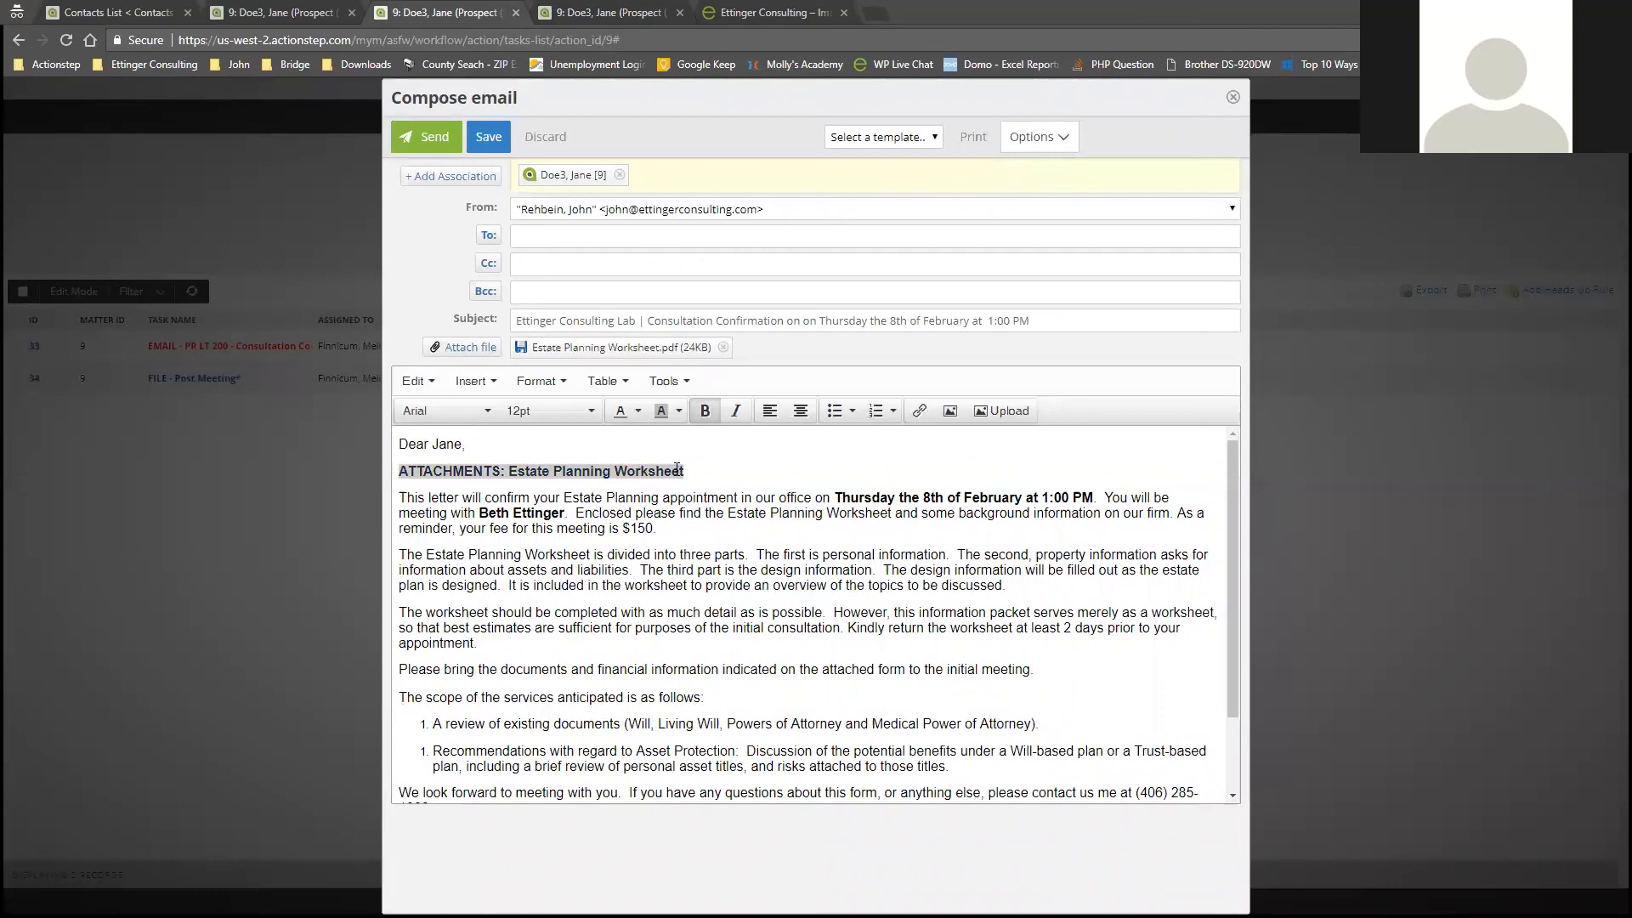
Delete the "ATTACHMENTS: Estate Planning Worksheet" line from the email body and look over the remaining text.
{"action": "left_click", "coordinate": [678, 470]}
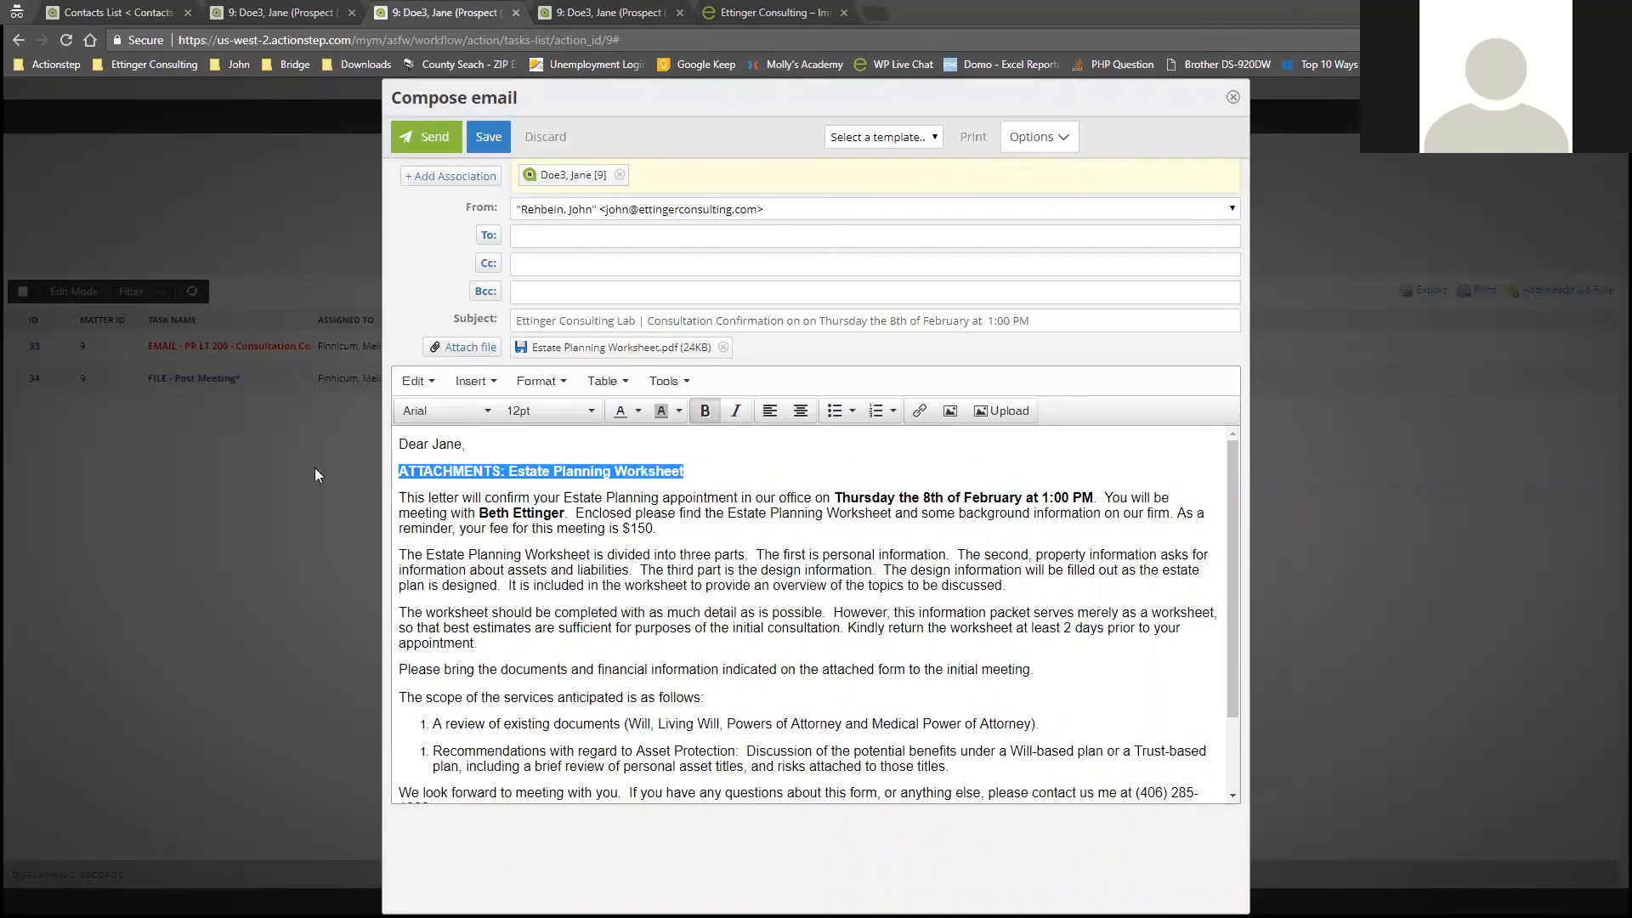
{"action": "key", "text": "Delete"}
{"action": "key", "text": "Delete"}
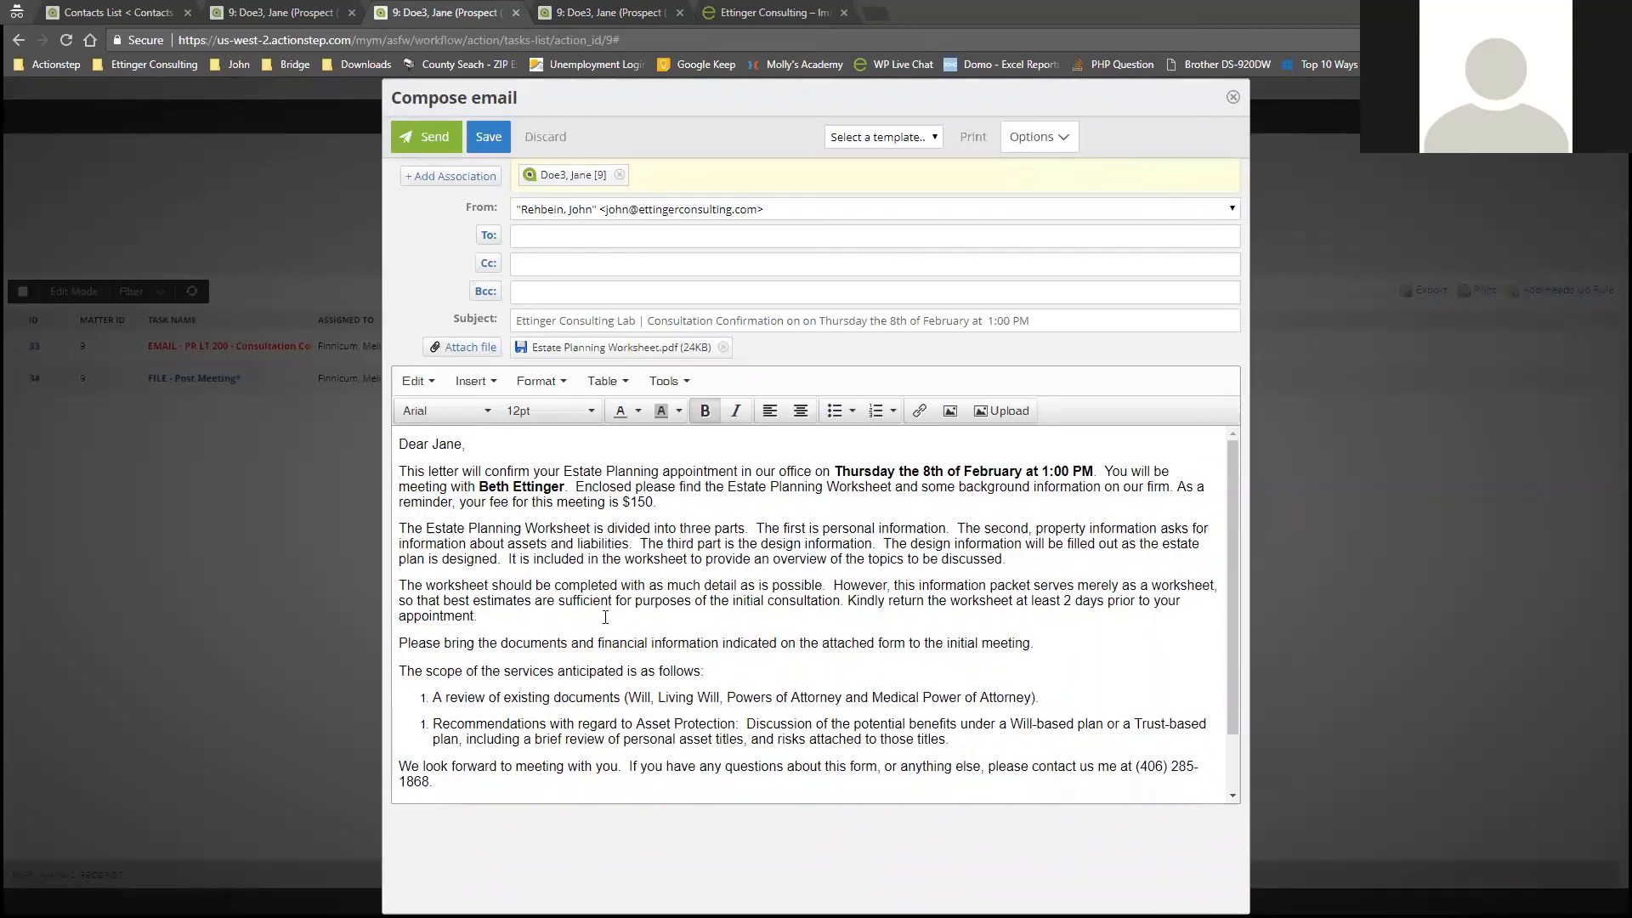
{"action": "scroll", "coordinate": [605, 618], "scroll_direction": "down", "scroll_amount": 2}
{"action": "scroll", "coordinate": [605, 617], "scroll_direction": "up", "scroll_amount": 2}
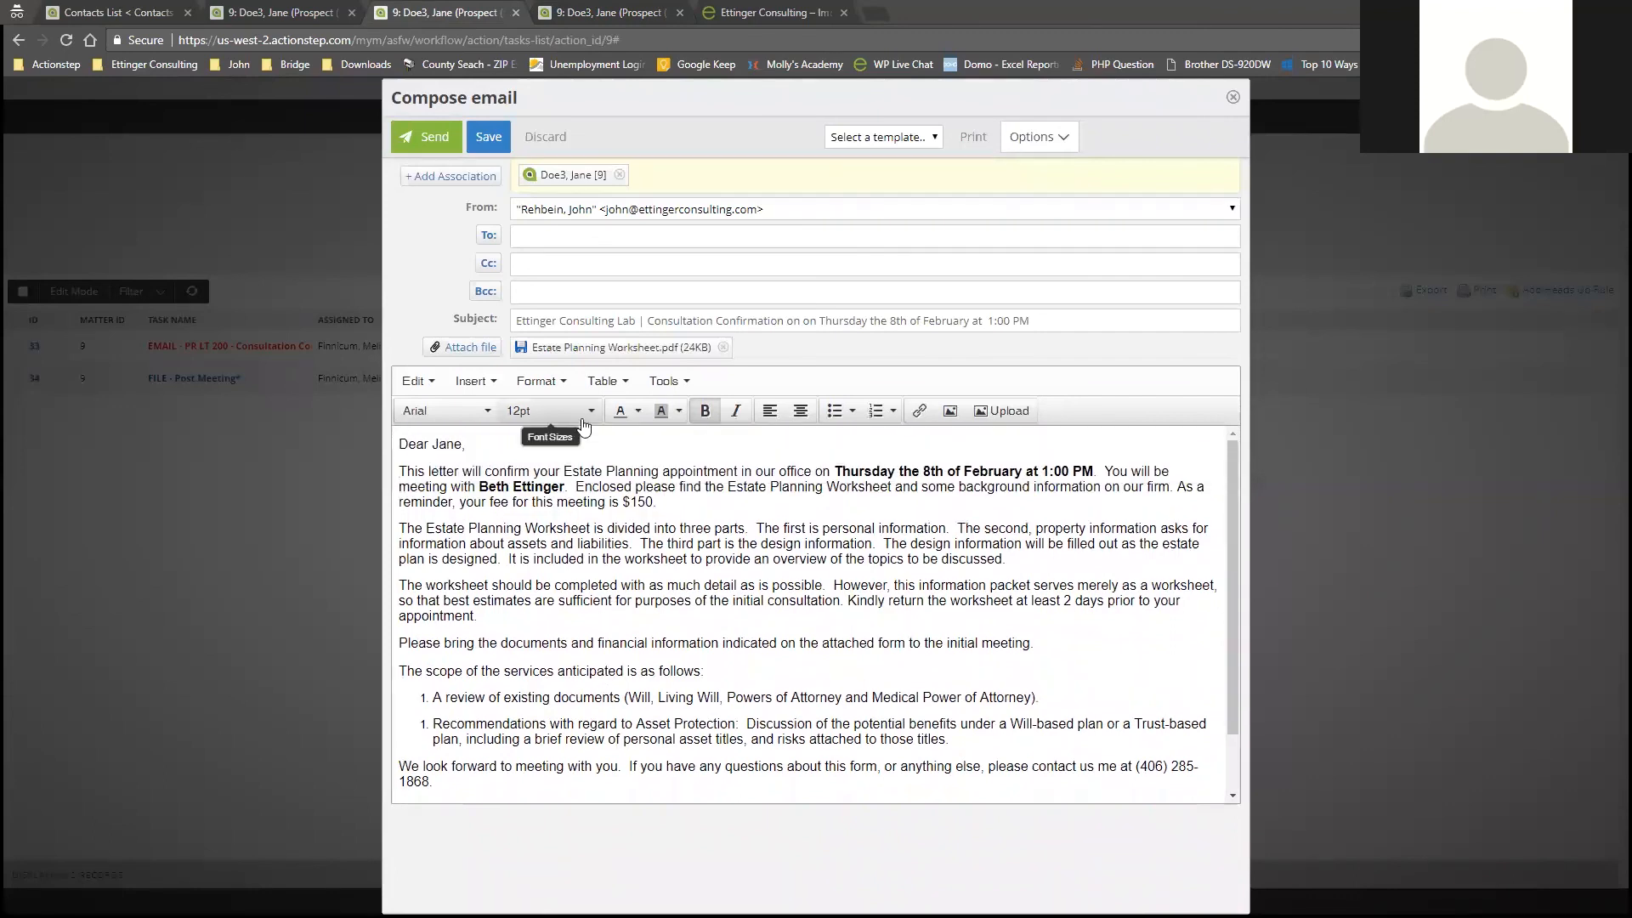
Address the confirmation email to the prospective client by first name and send it.
{"action": "left_click", "coordinate": [603, 234]}
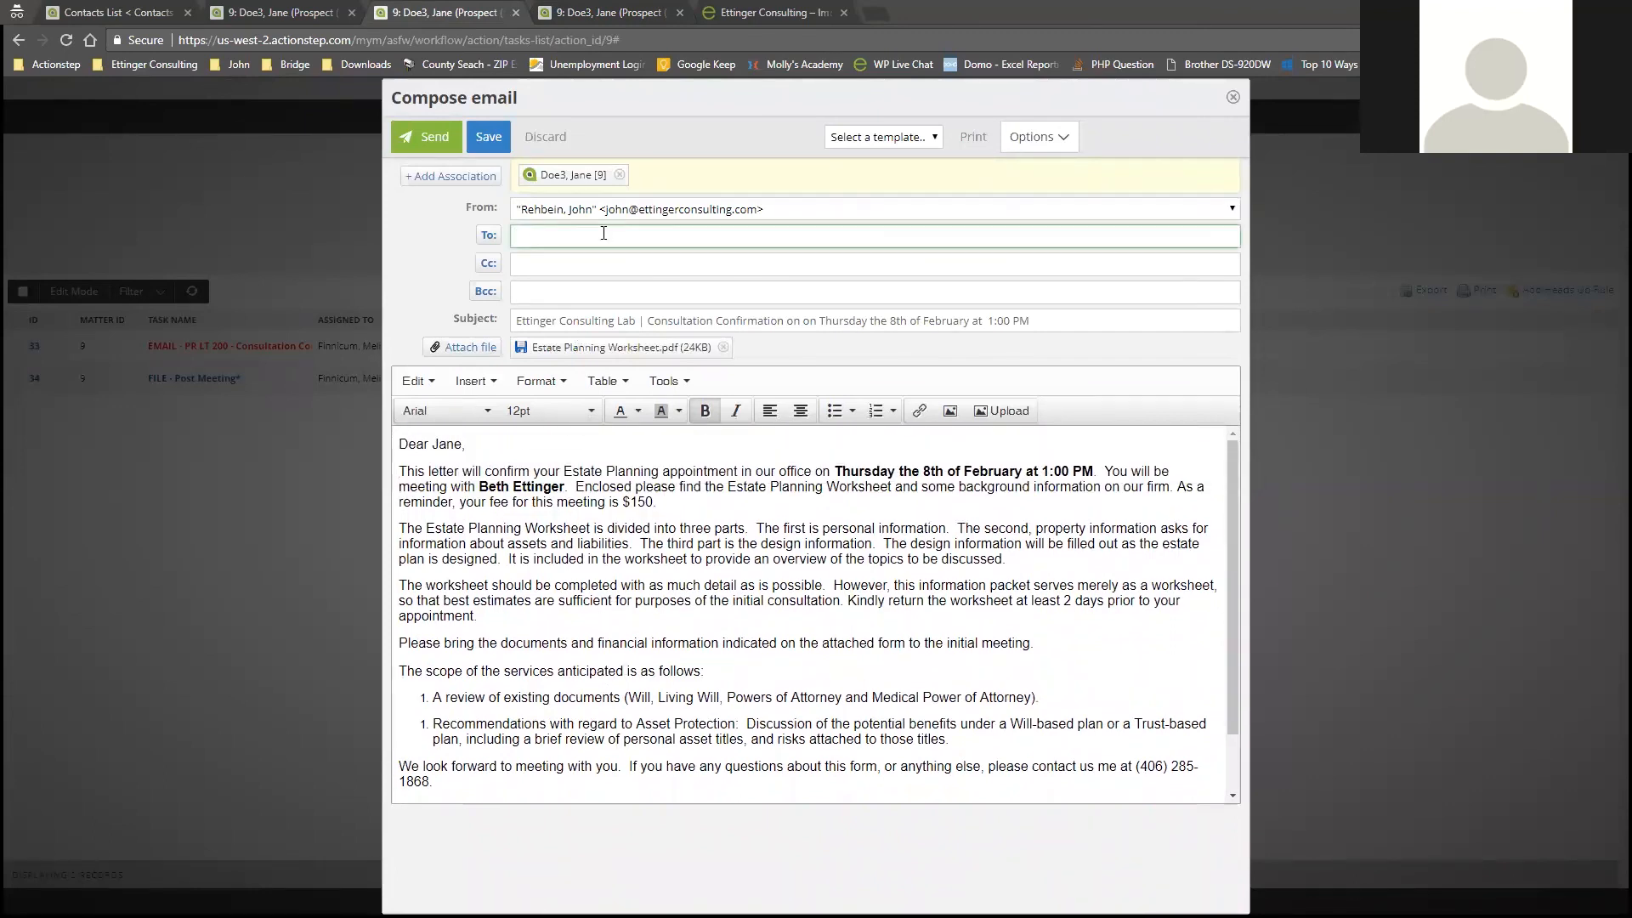
{"action": "type", "text": "jane"}
{"action": "key", "text": "Return"}
{"action": "left_click", "coordinate": [428, 137]}
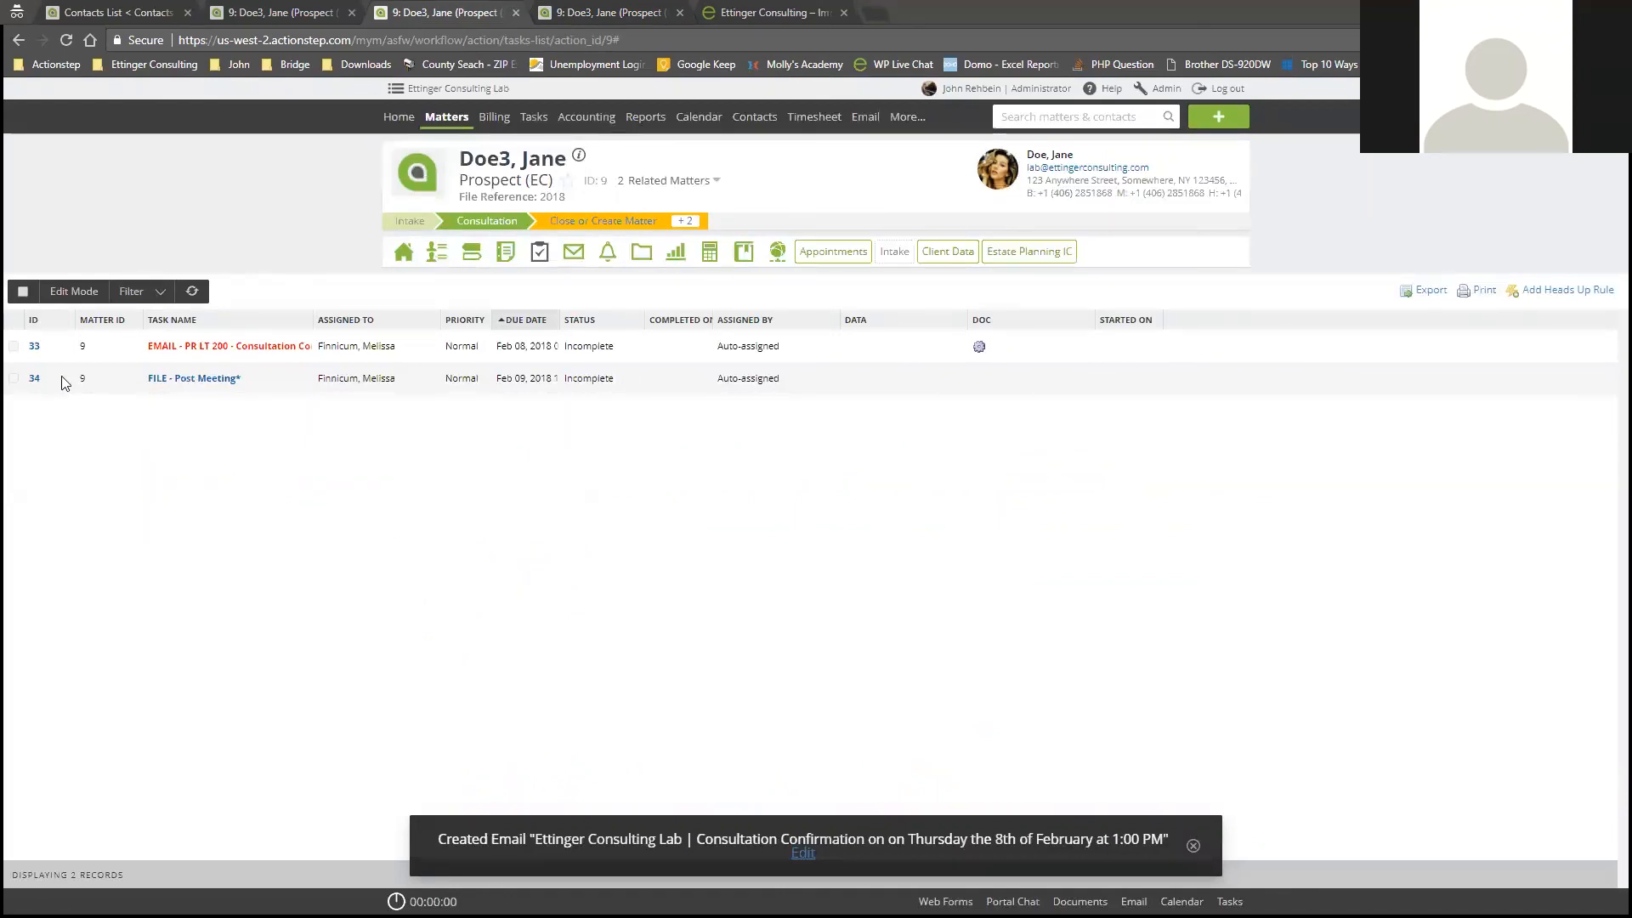
Mark the PR LT 200 consultation confirmation email task and the FILE - Post Meeting task as Complete.
{"action": "left_click", "coordinate": [33, 317]}
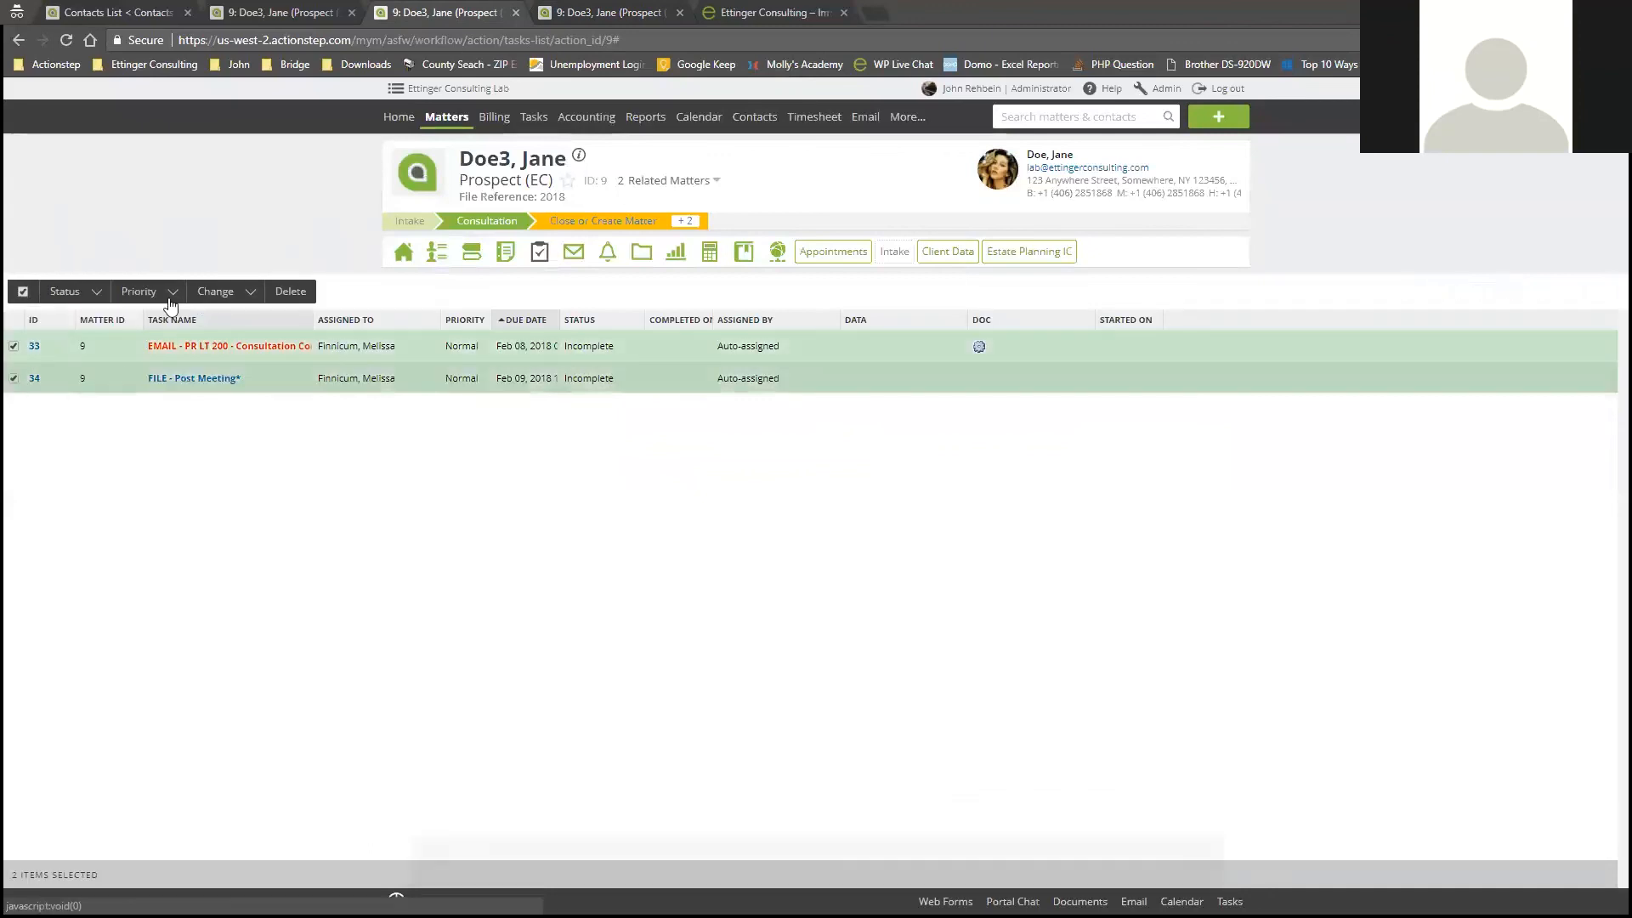
{"action": "left_click", "coordinate": [77, 318]}
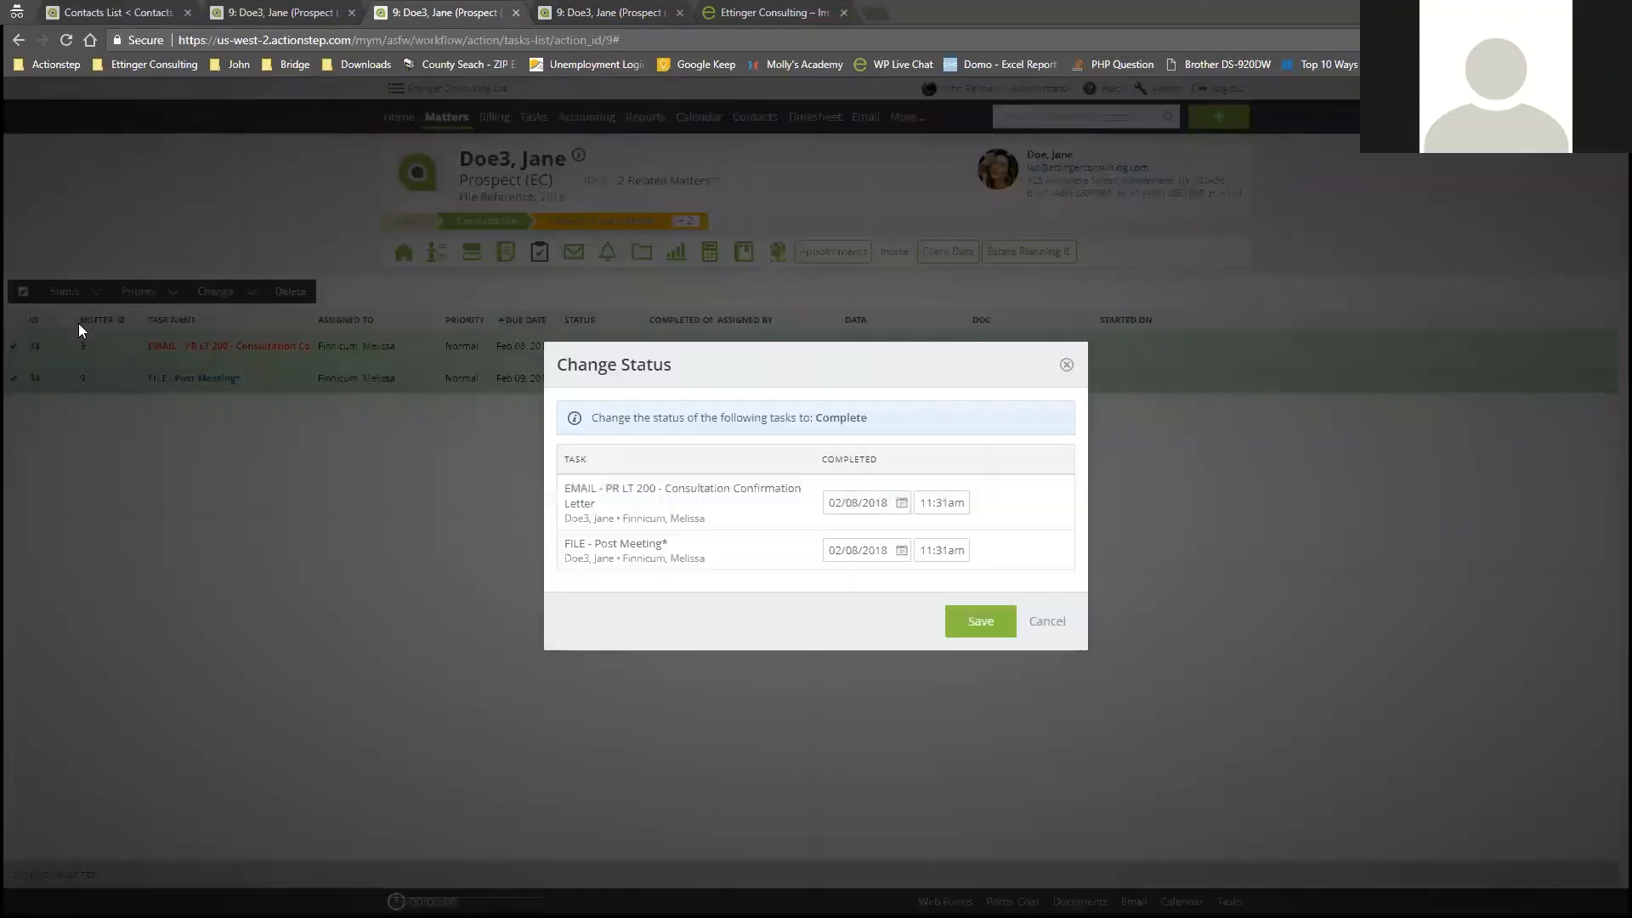
{"action": "left_click", "coordinate": [982, 621]}
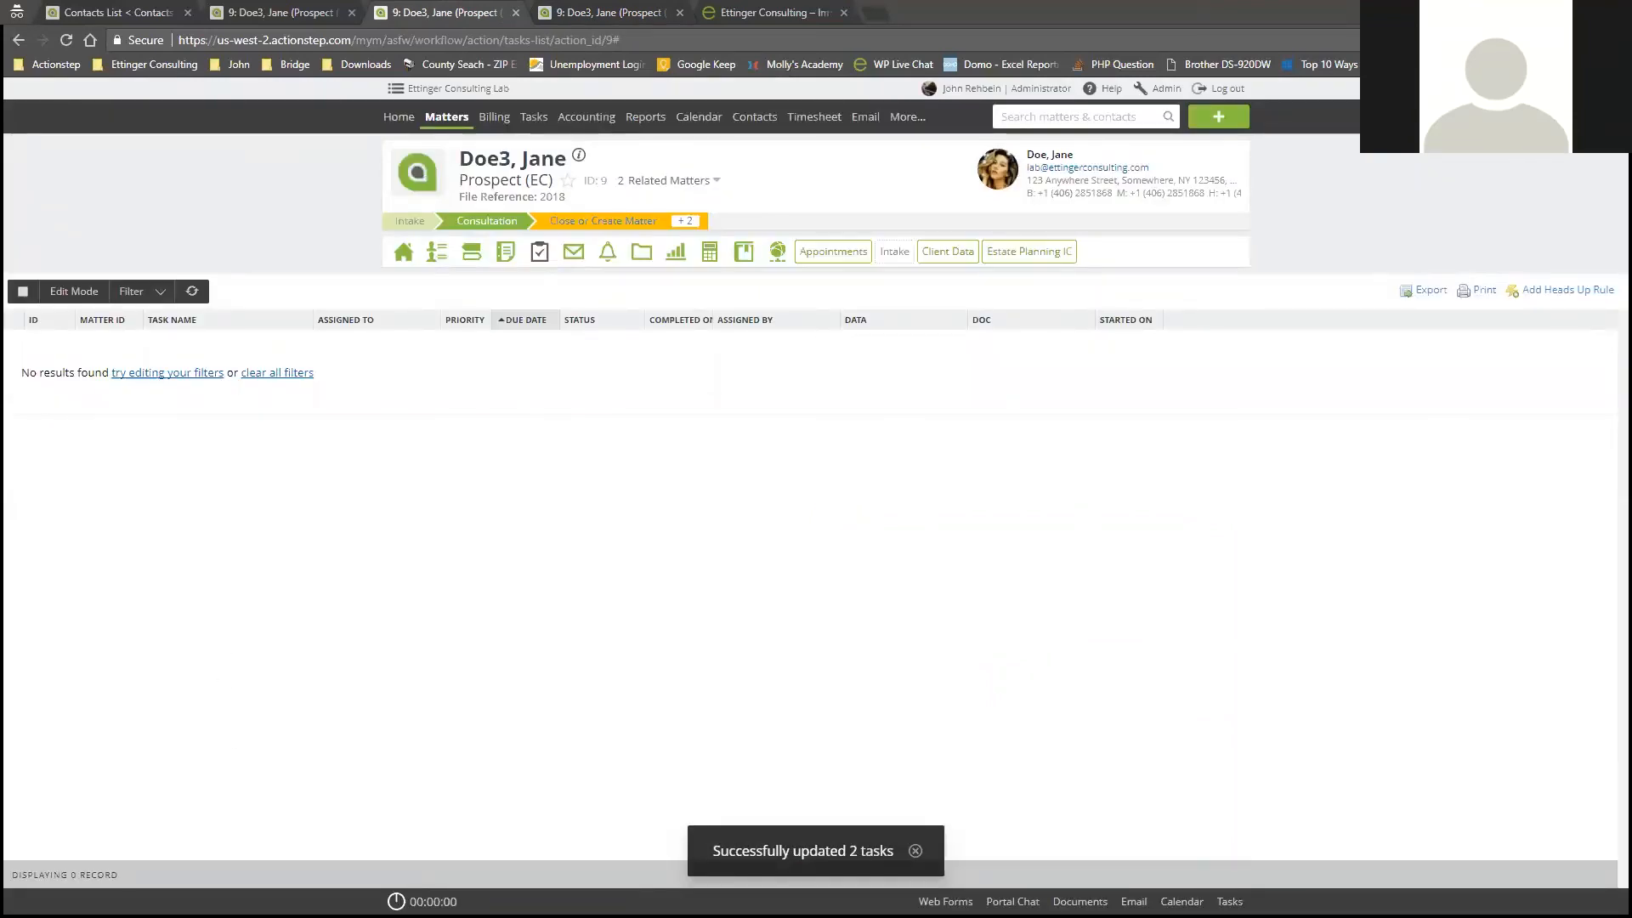
Switch to Outlook and assign the "Ettinger Consulting | Test to link" email to the client's Prospect (EC) matter with the Actionstep add-in.
{"action": "key", "text": "alt+Tab"}
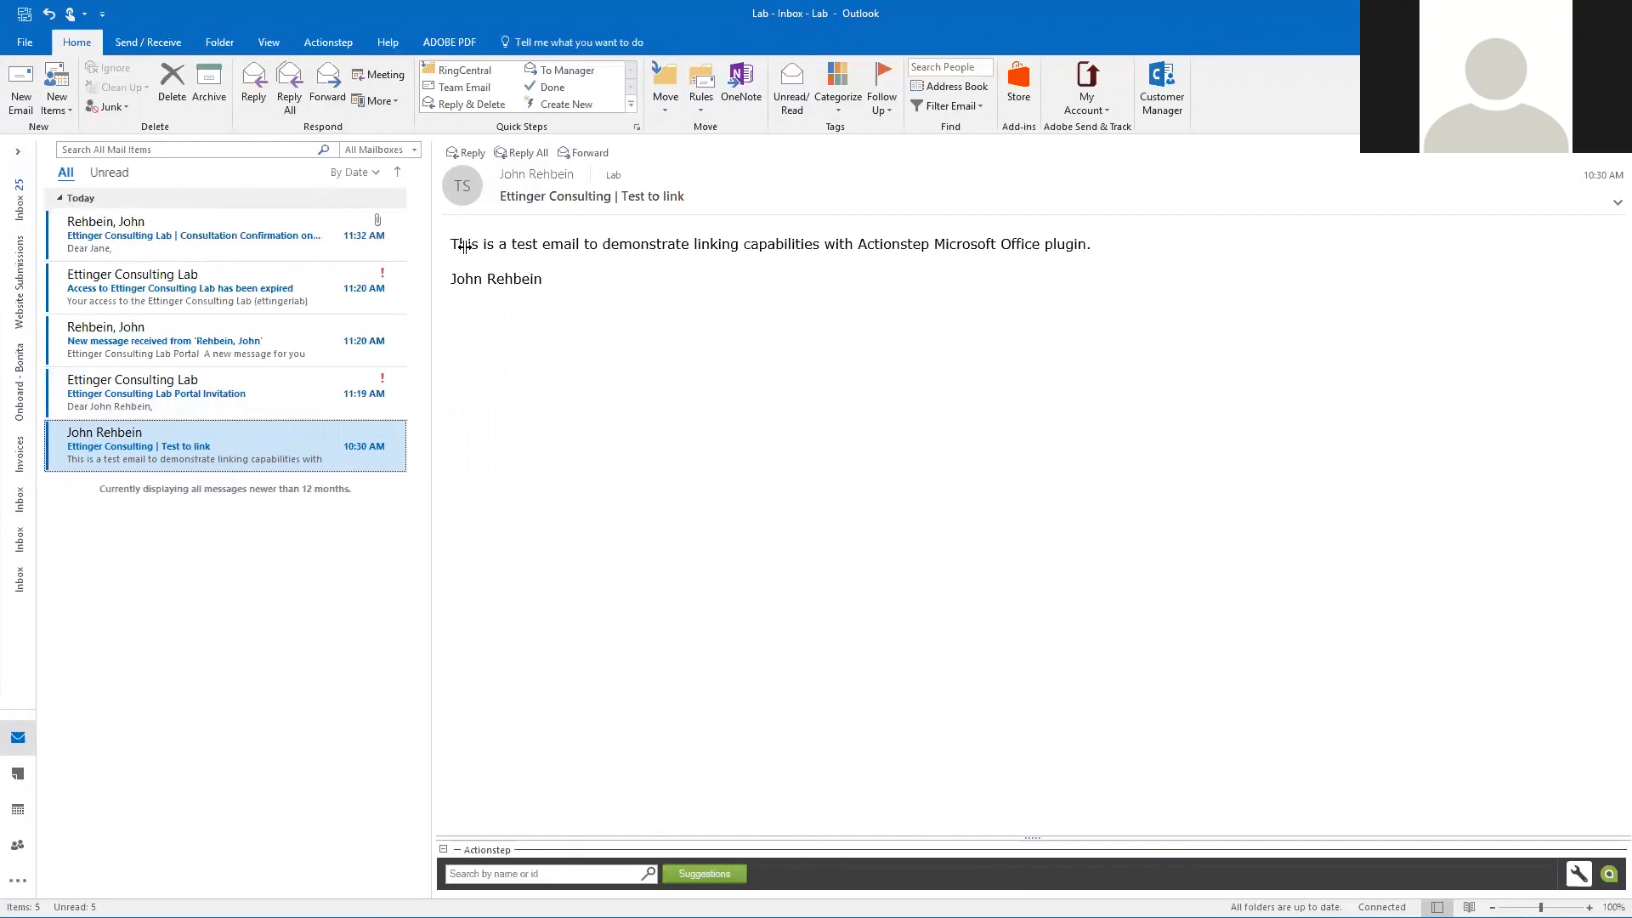
{"action": "left_click", "coordinate": [724, 326]}
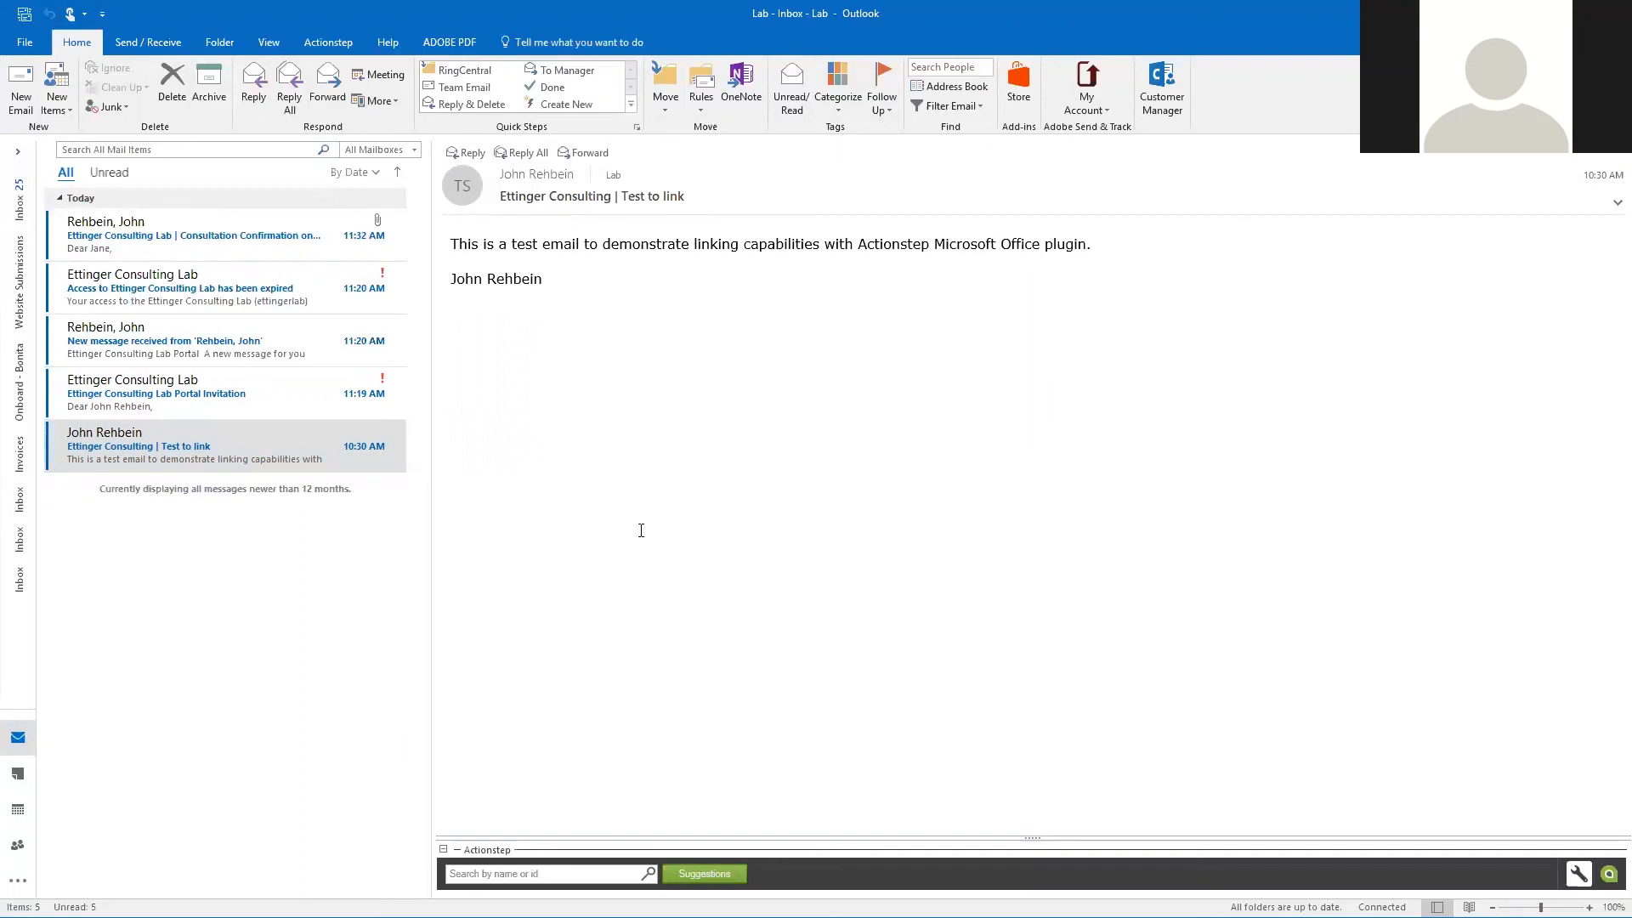
{"action": "left_click", "coordinate": [546, 878]}
{"action": "type", "text": "does"}
{"action": "key", "text": "BackSpace"}
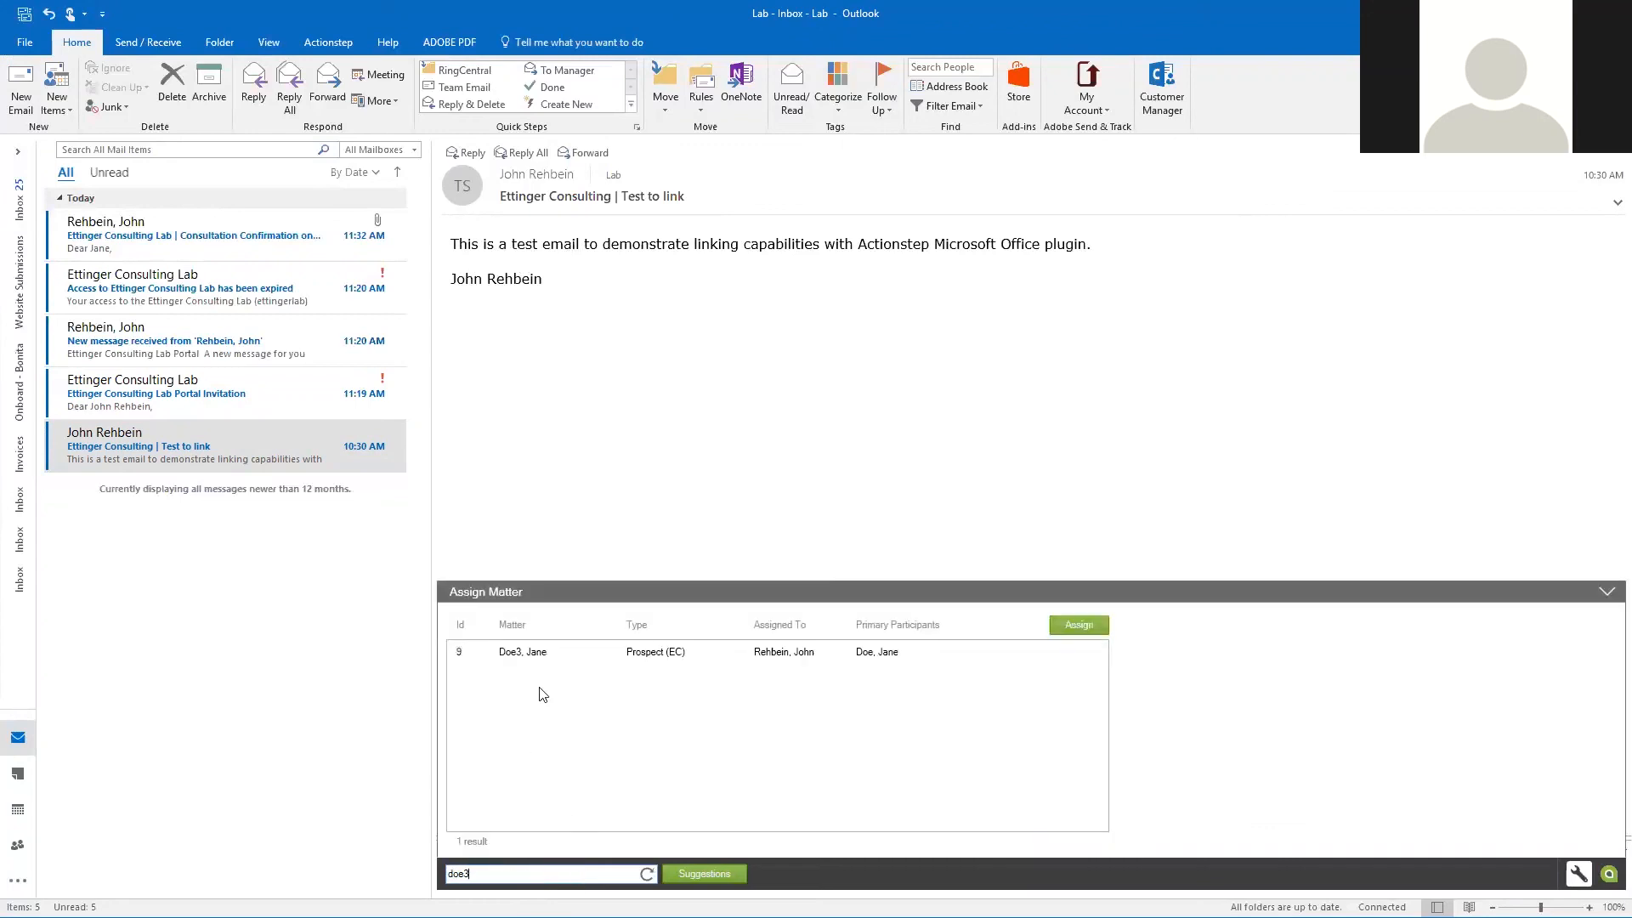
{"action": "left_click", "coordinate": [618, 654]}
{"action": "left_click", "coordinate": [1079, 626]}
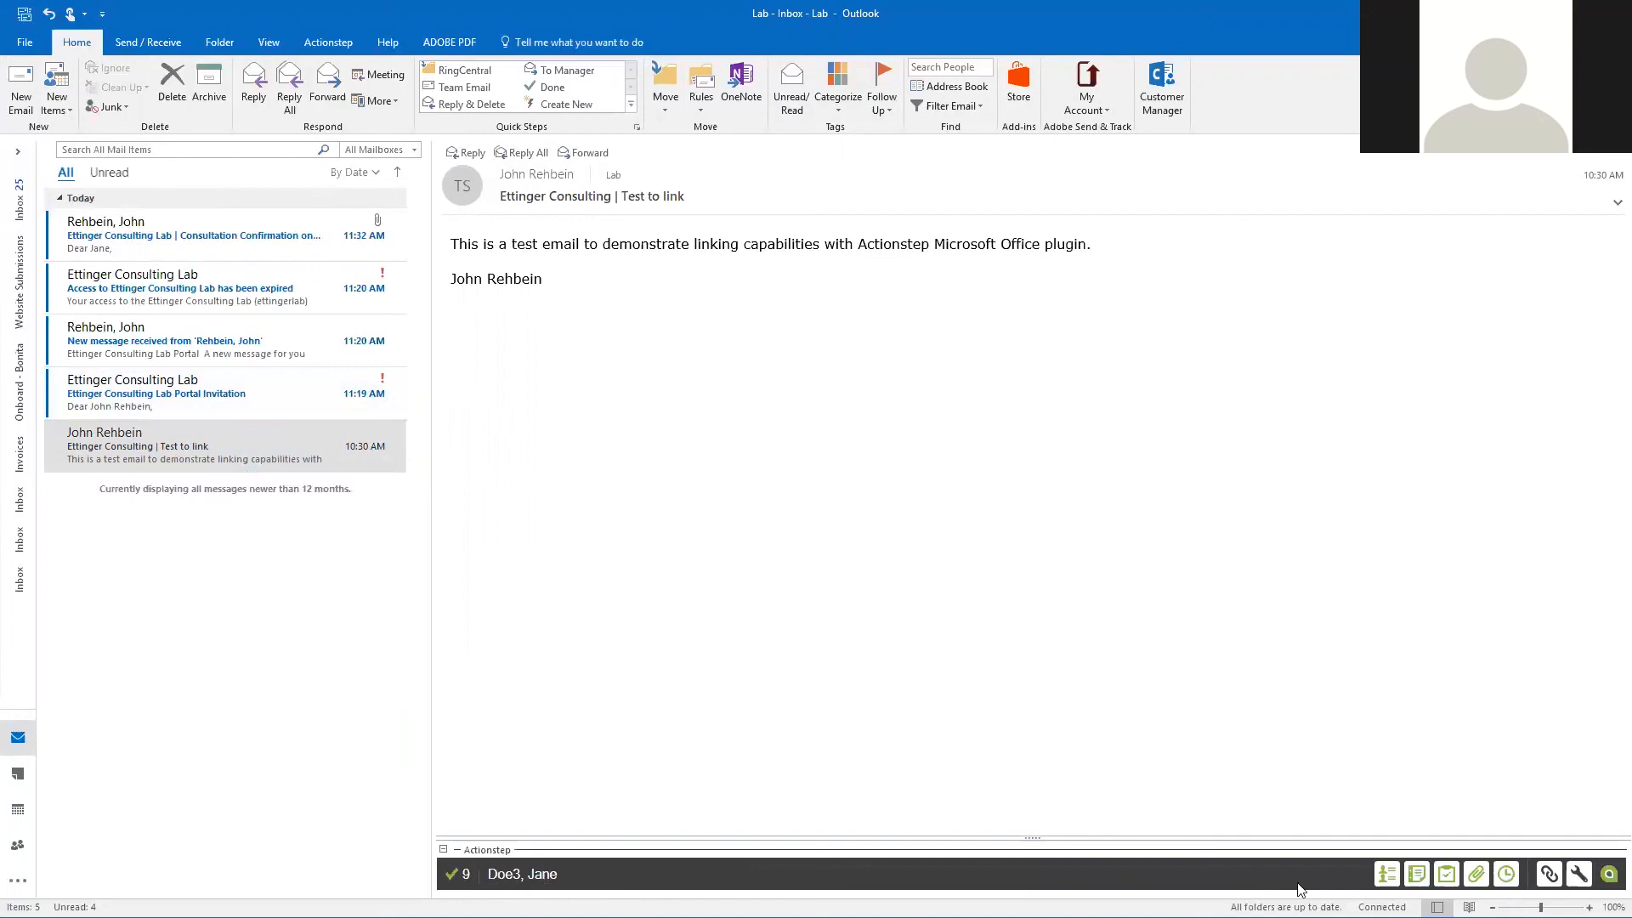
Look through the linked matter's parties, file notes and tasks in the Outlook add-in, closing each view without changes.
{"action": "left_click", "coordinate": [1385, 876]}
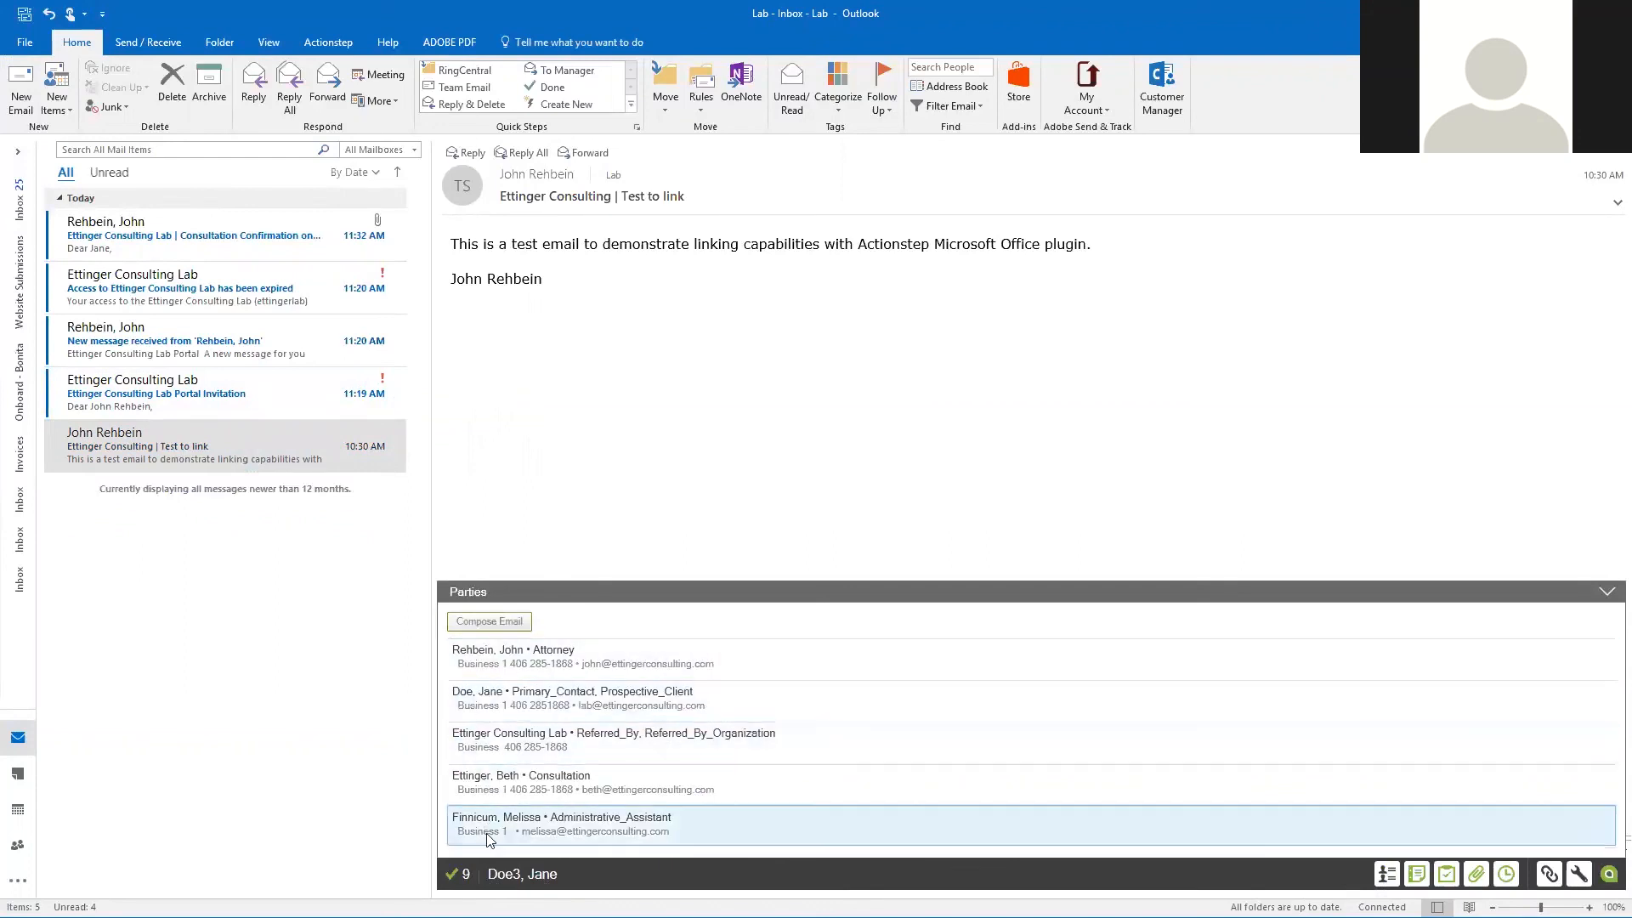
{"action": "left_click", "coordinate": [1606, 592]}
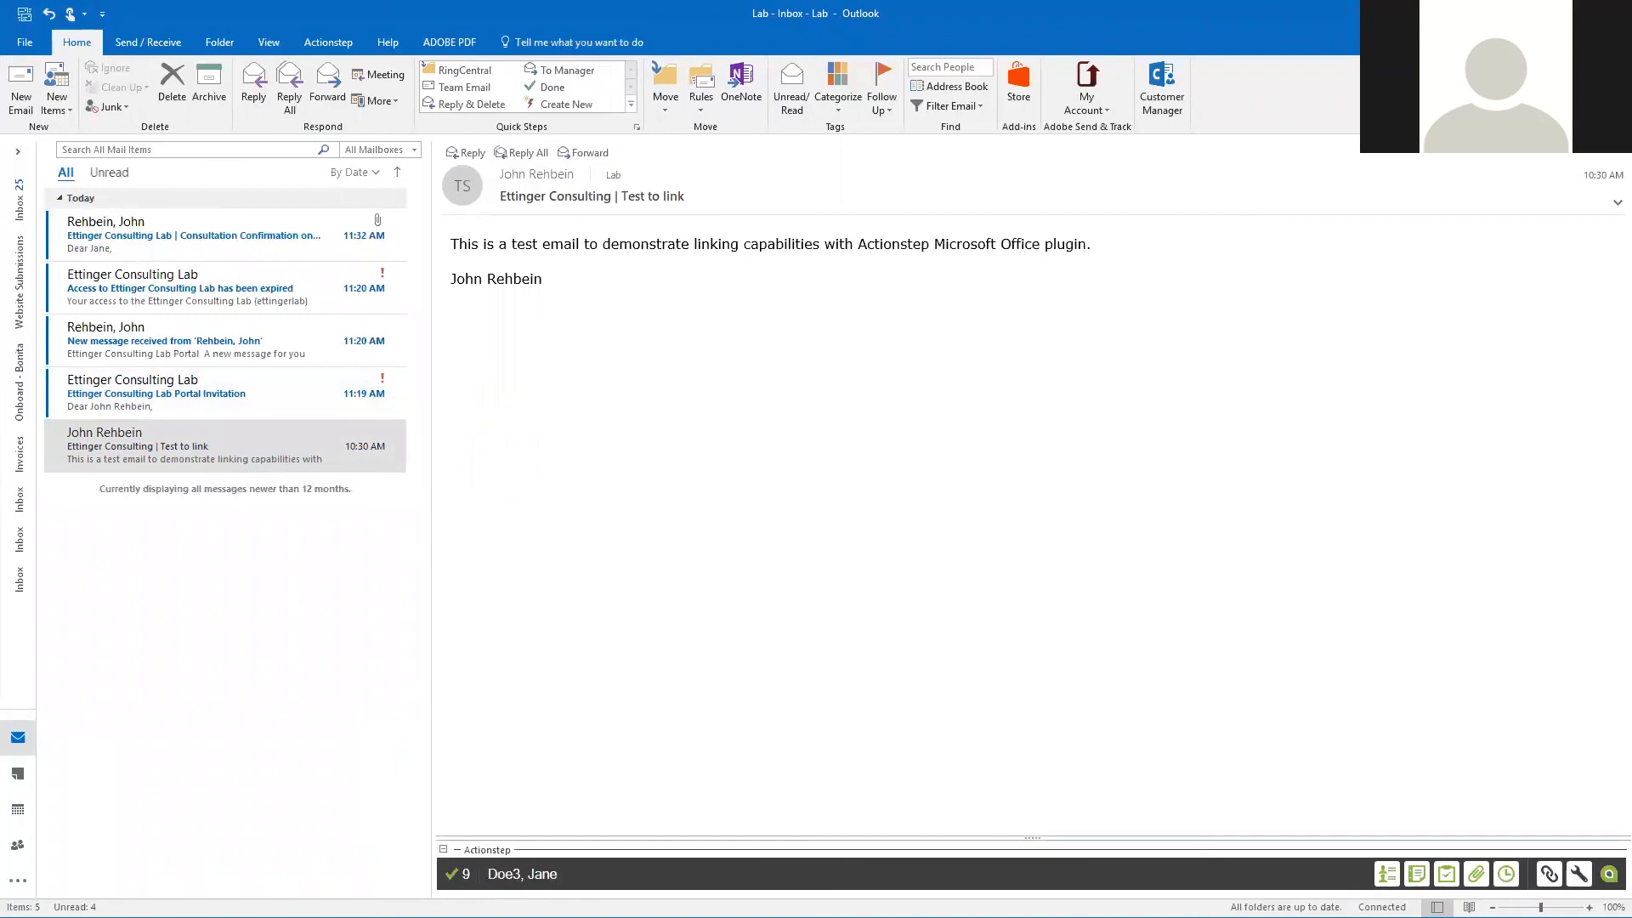
{"action": "left_click", "coordinate": [1416, 875]}
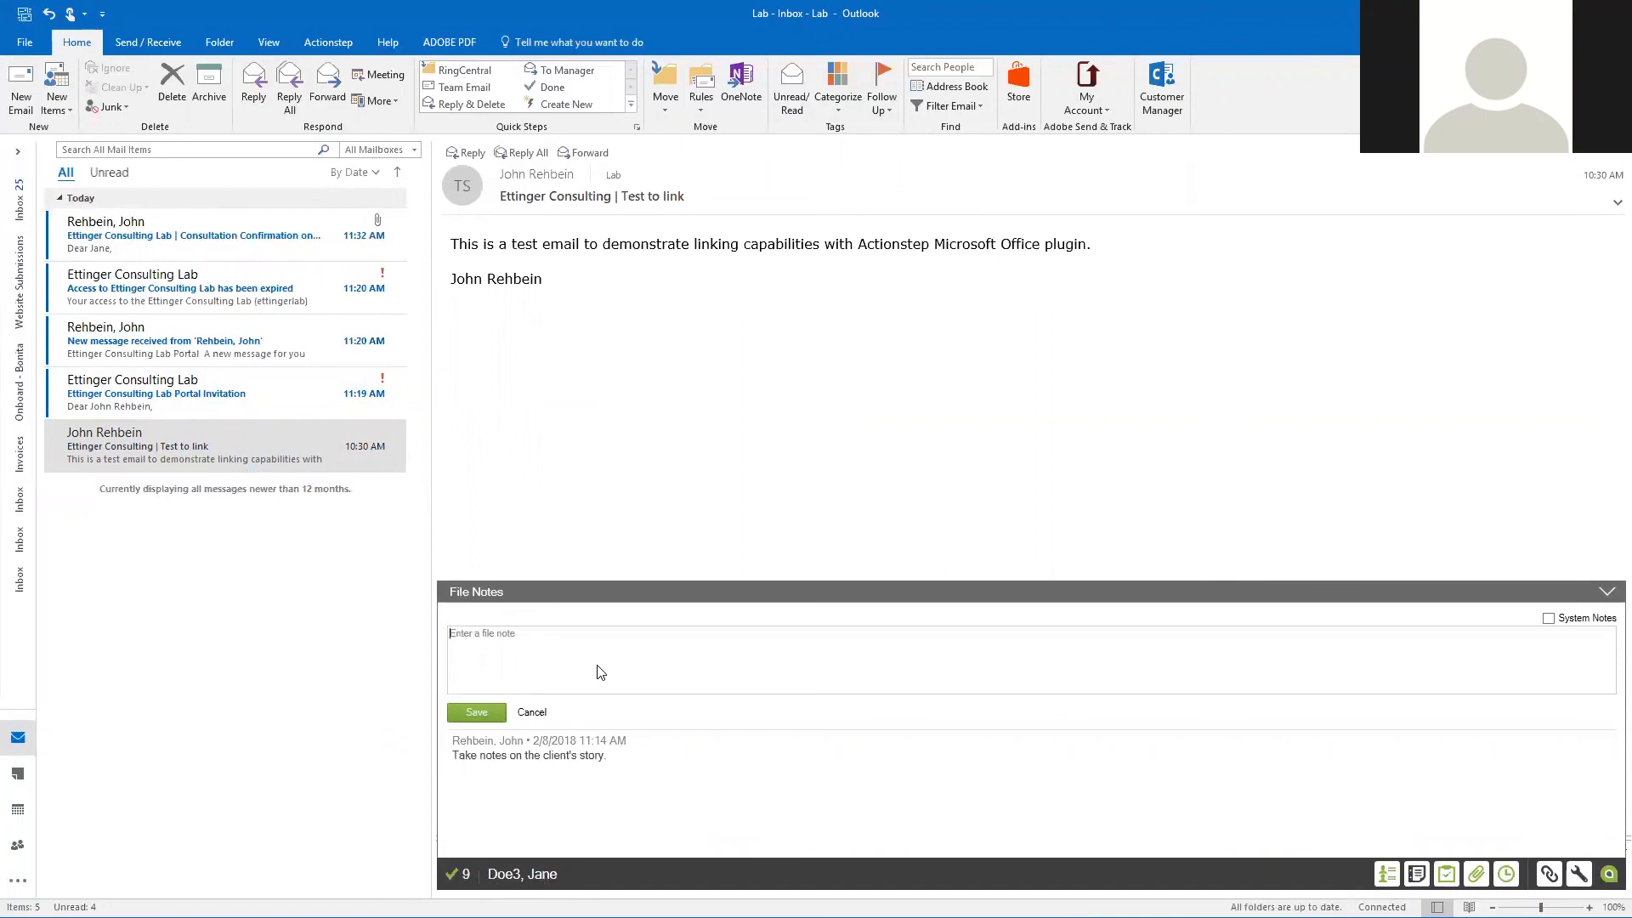
{"action": "left_click", "coordinate": [1607, 592]}
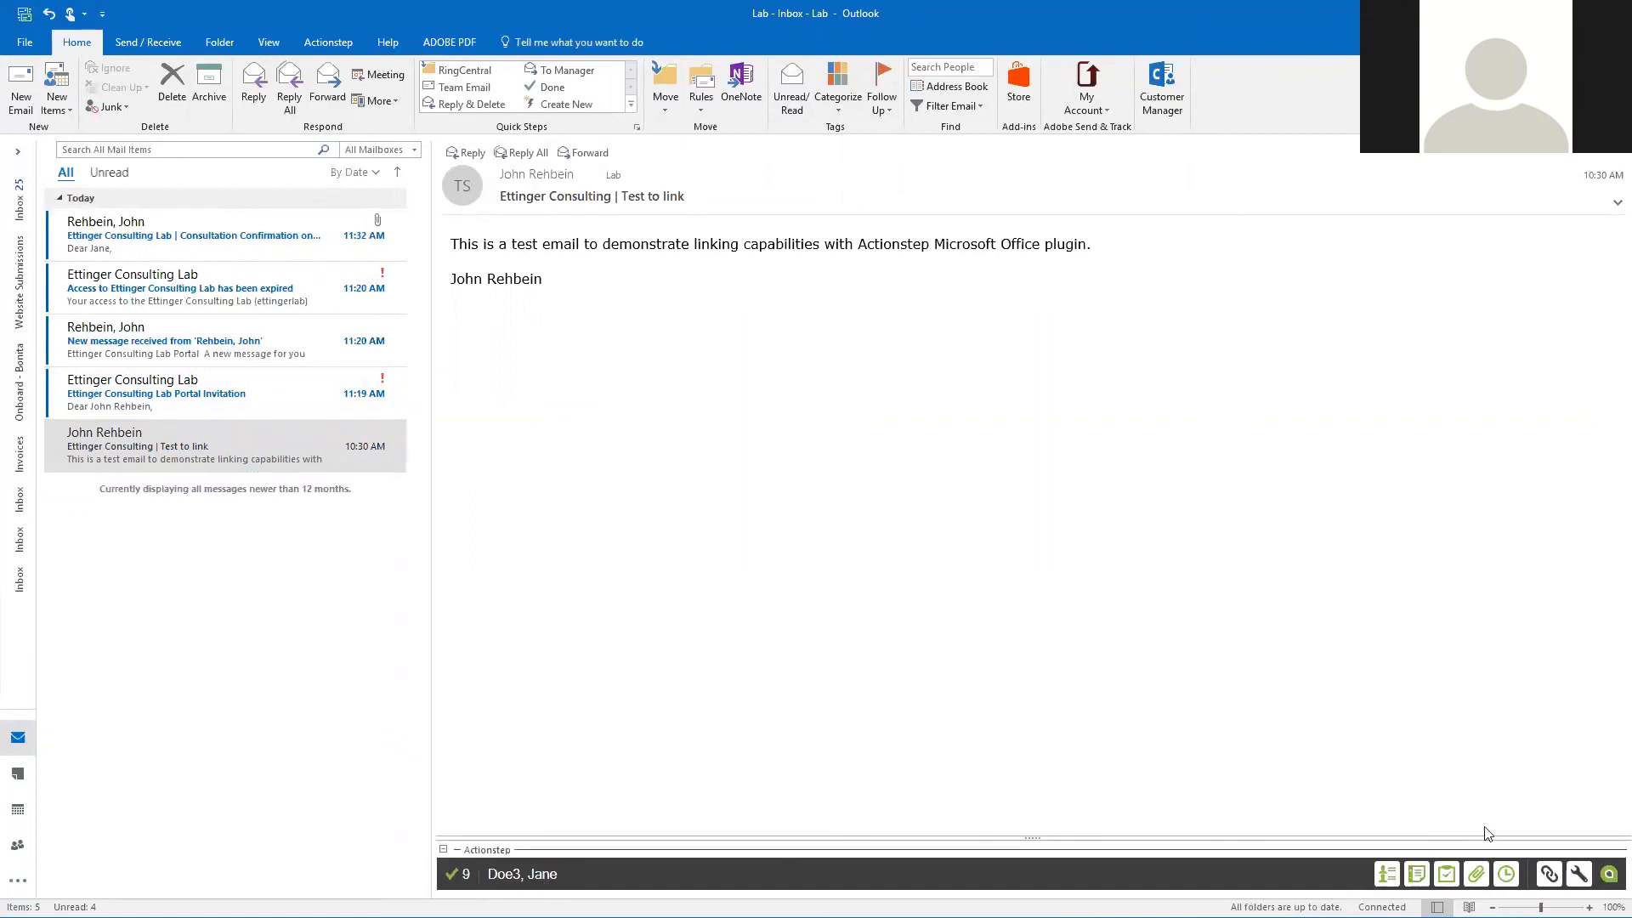
{"action": "left_click", "coordinate": [1446, 875]}
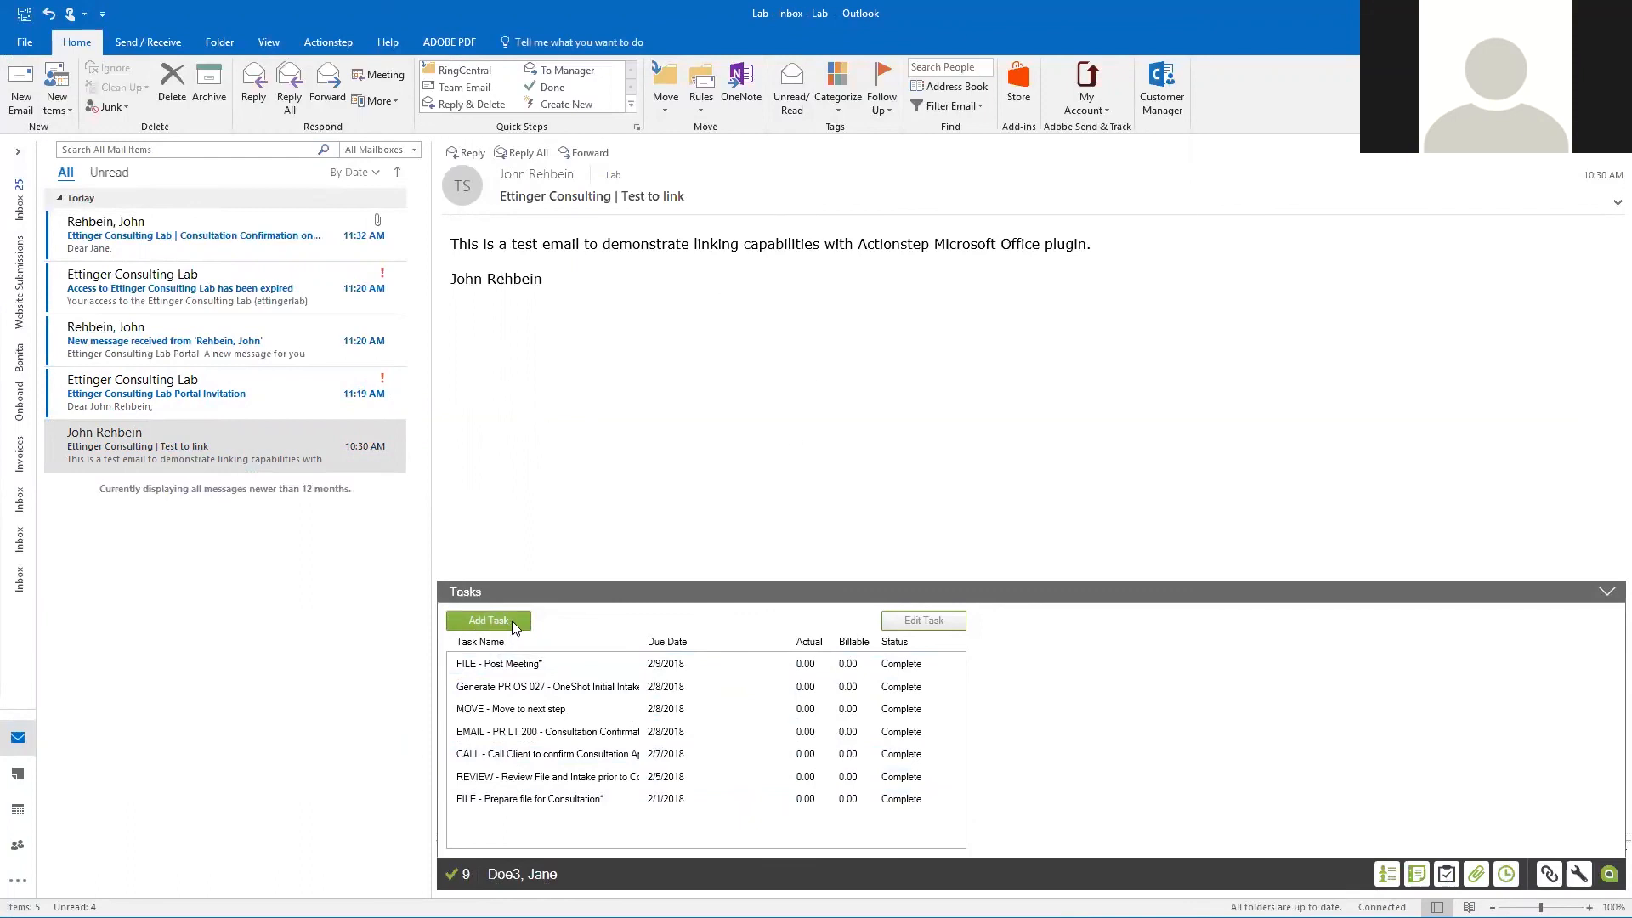
{"action": "left_click", "coordinate": [1609, 593]}
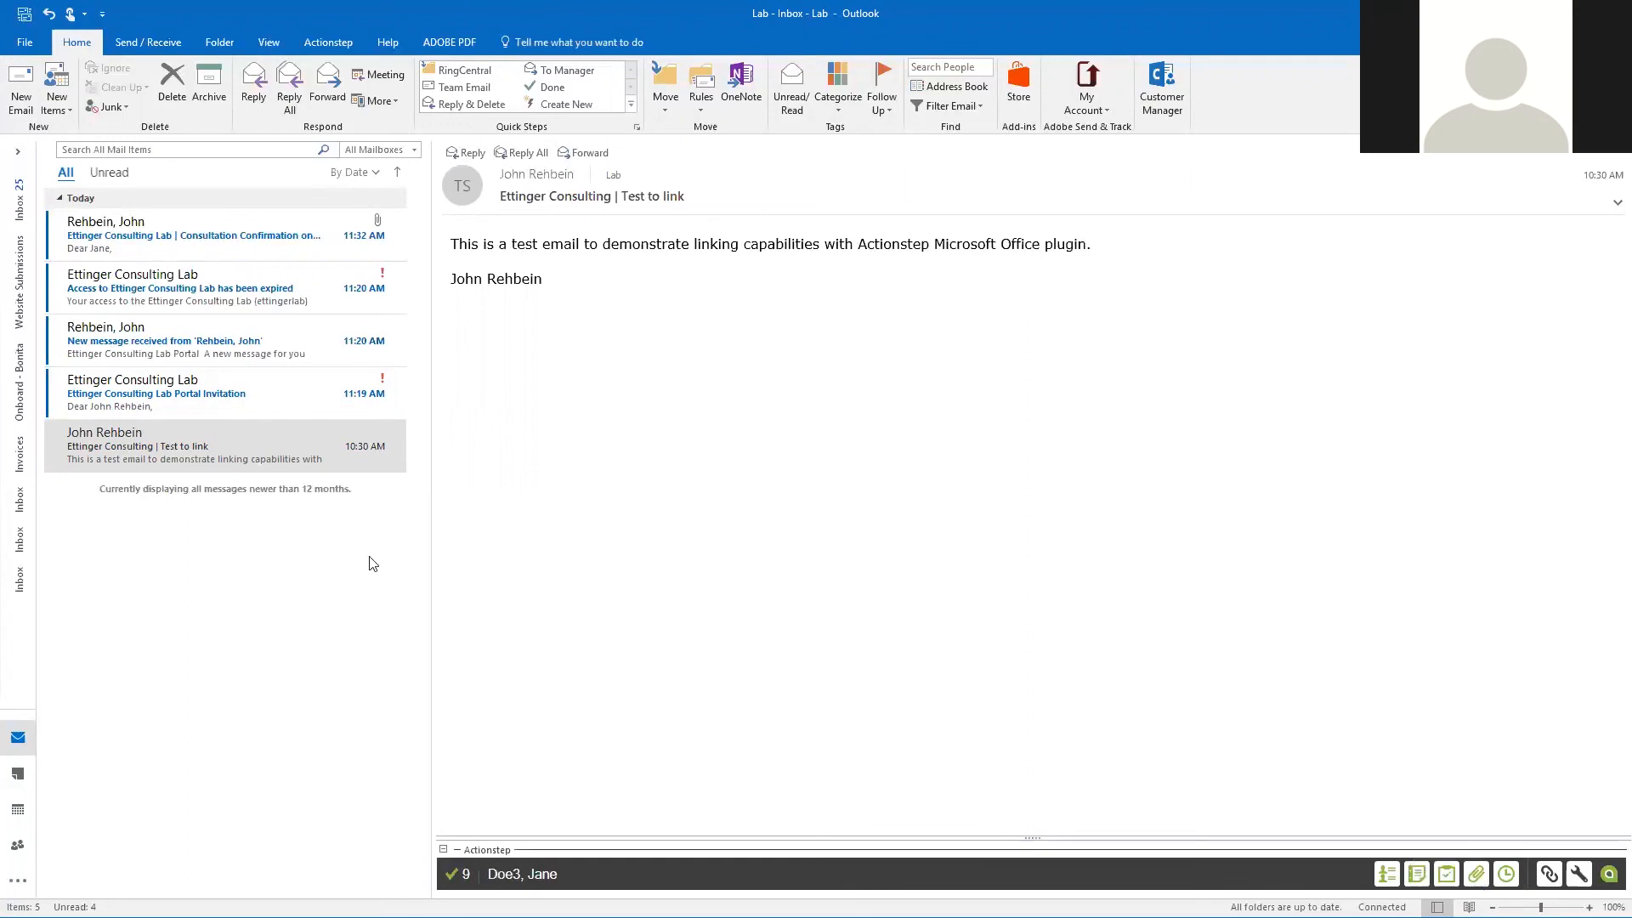
Examine how the Actionstep add-in saves the confirmation email's Estate Planning Worksheet.pdf to the Correspondence folder, and view the matter's time records, without saving anything.
{"action": "left_click", "coordinate": [190, 237]}
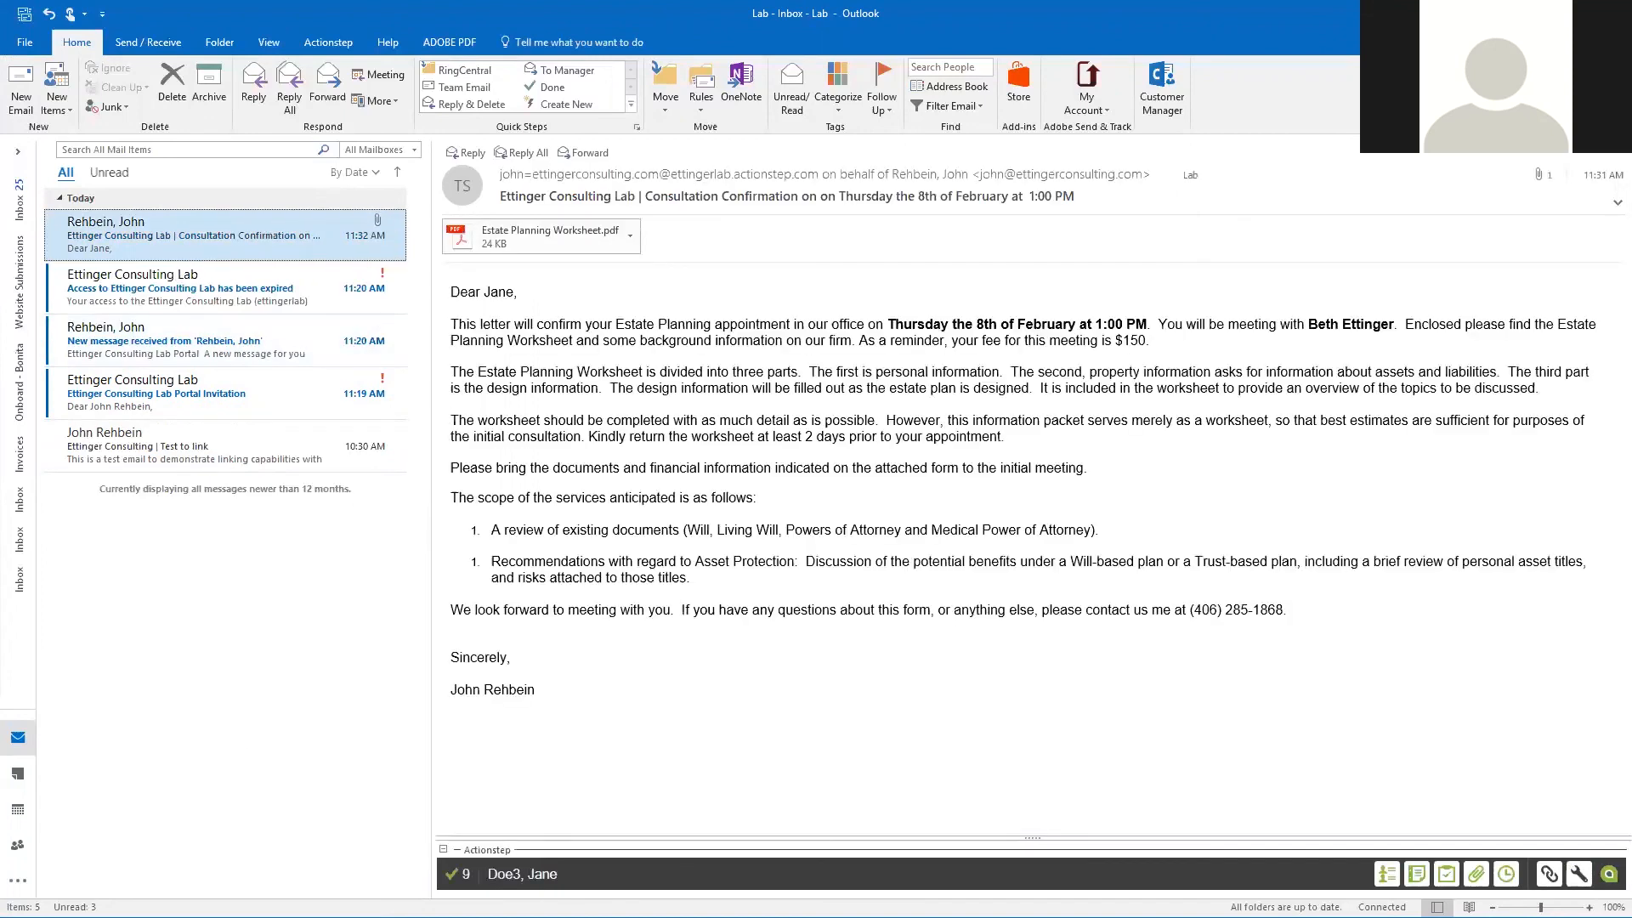
{"action": "left_click", "coordinate": [1478, 876]}
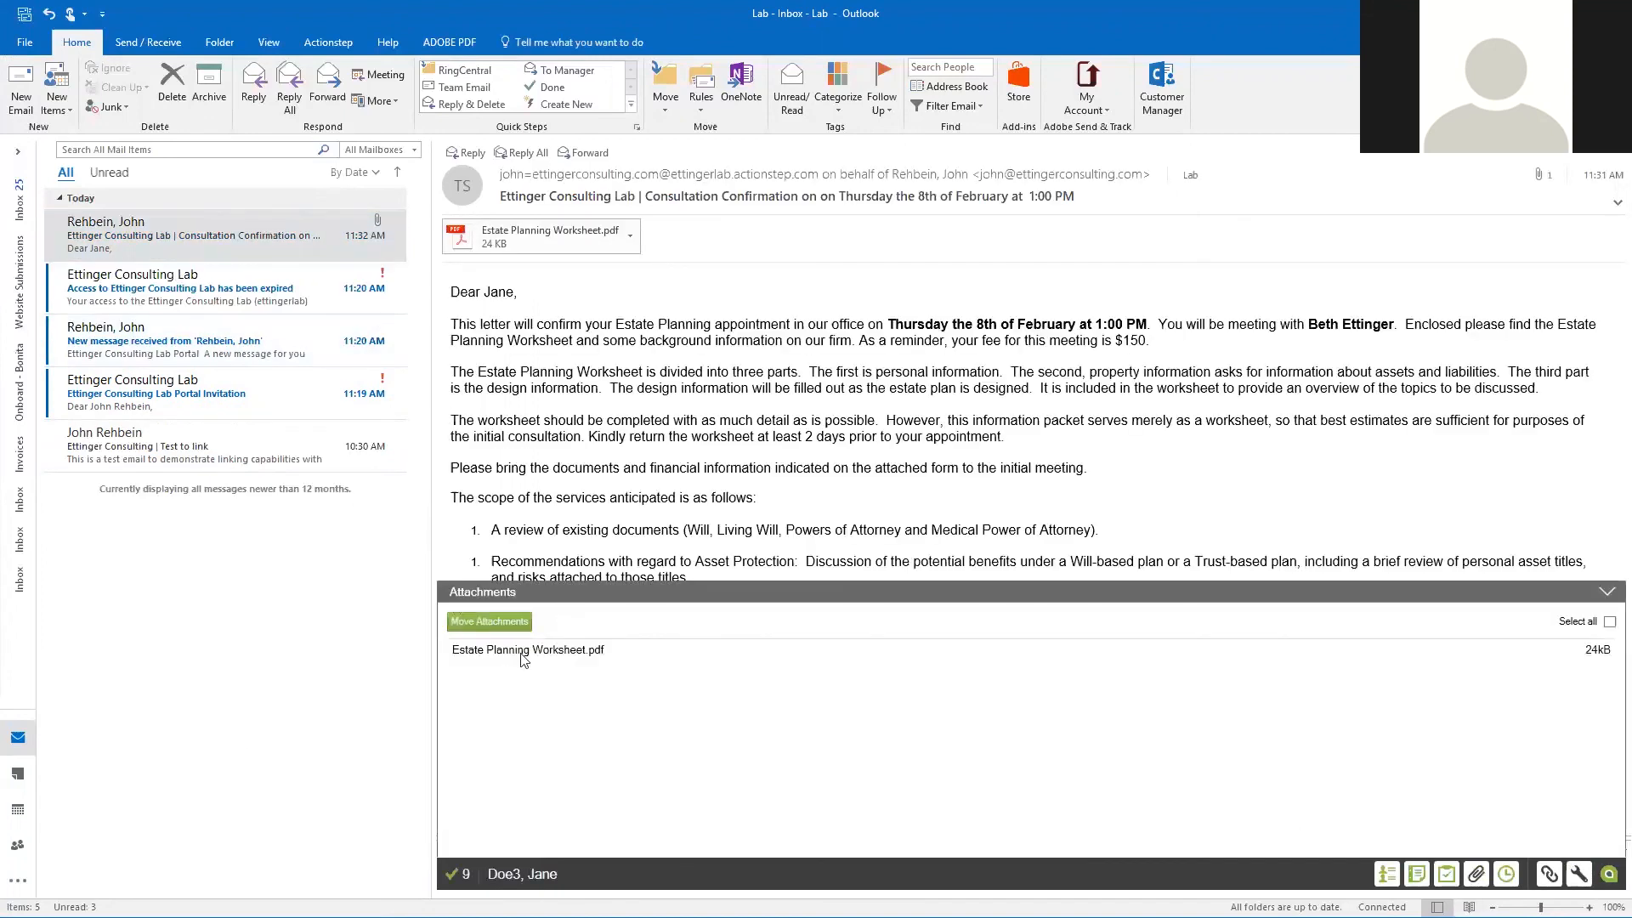
{"action": "left_click", "coordinate": [523, 651]}
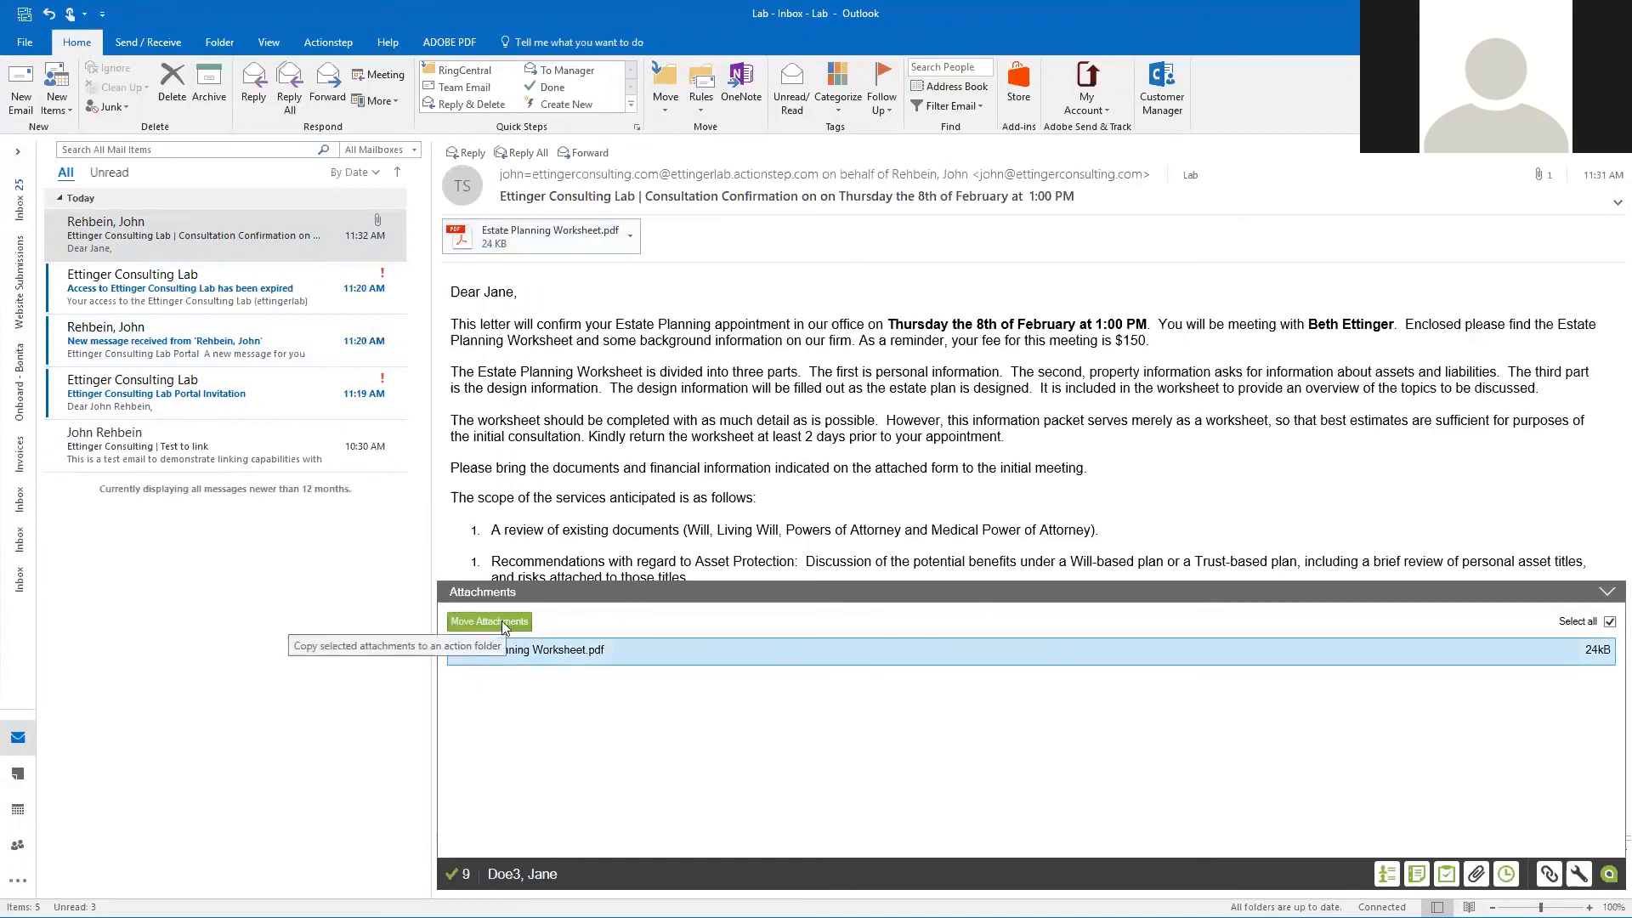
{"action": "left_click", "coordinate": [501, 620]}
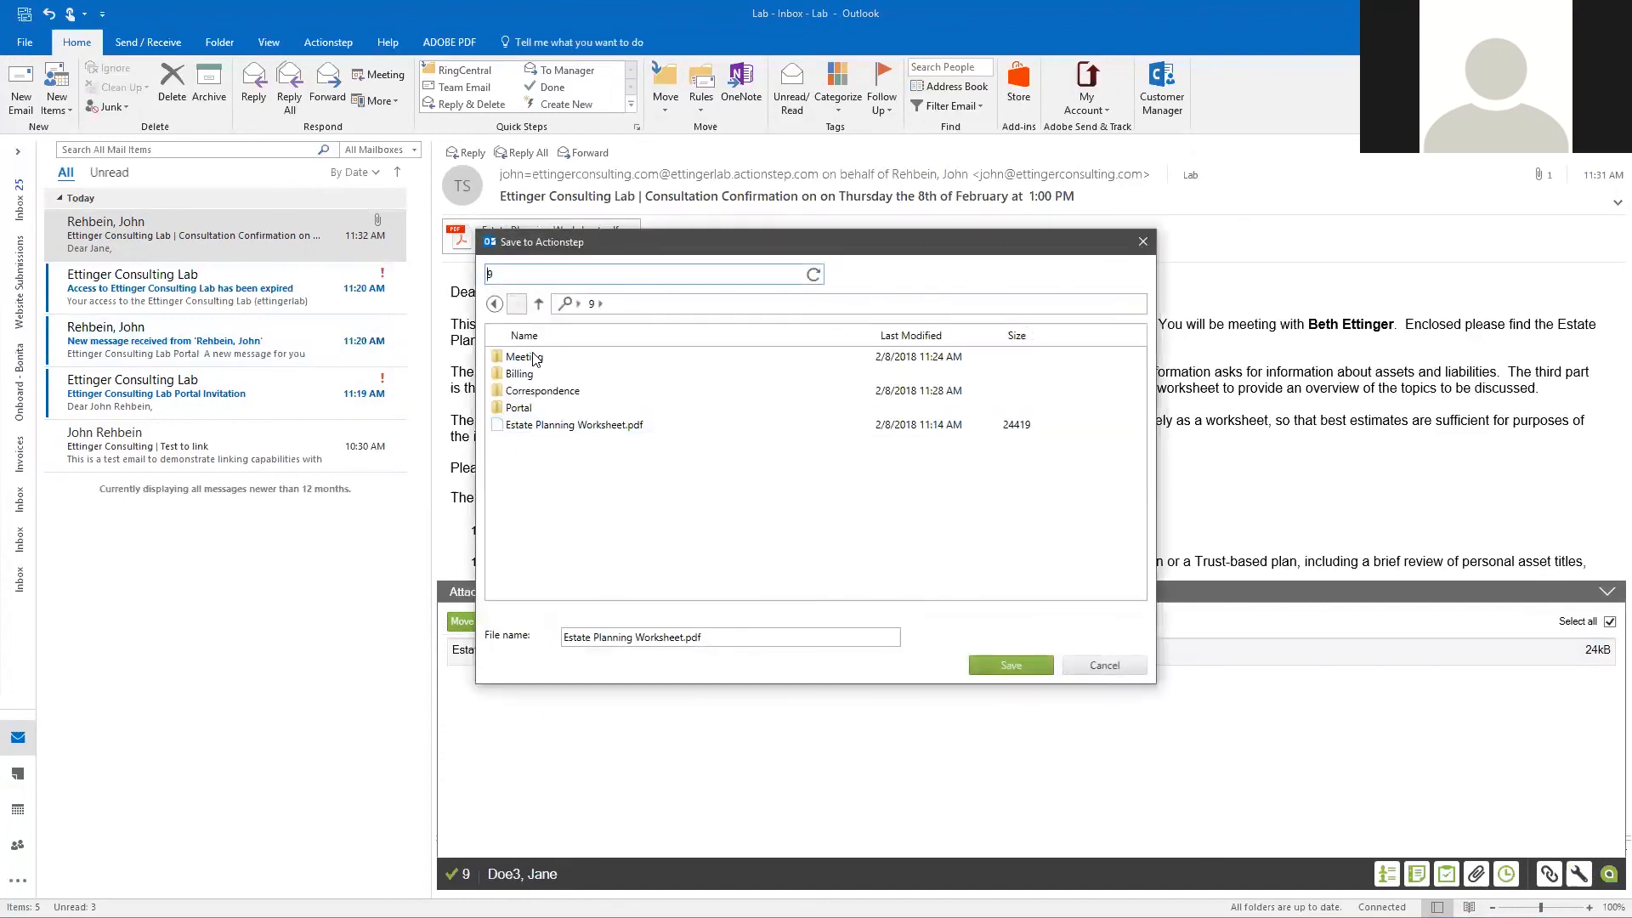
{"action": "left_click", "coordinate": [535, 391]}
{"action": "double_click", "coordinate": [536, 390]}
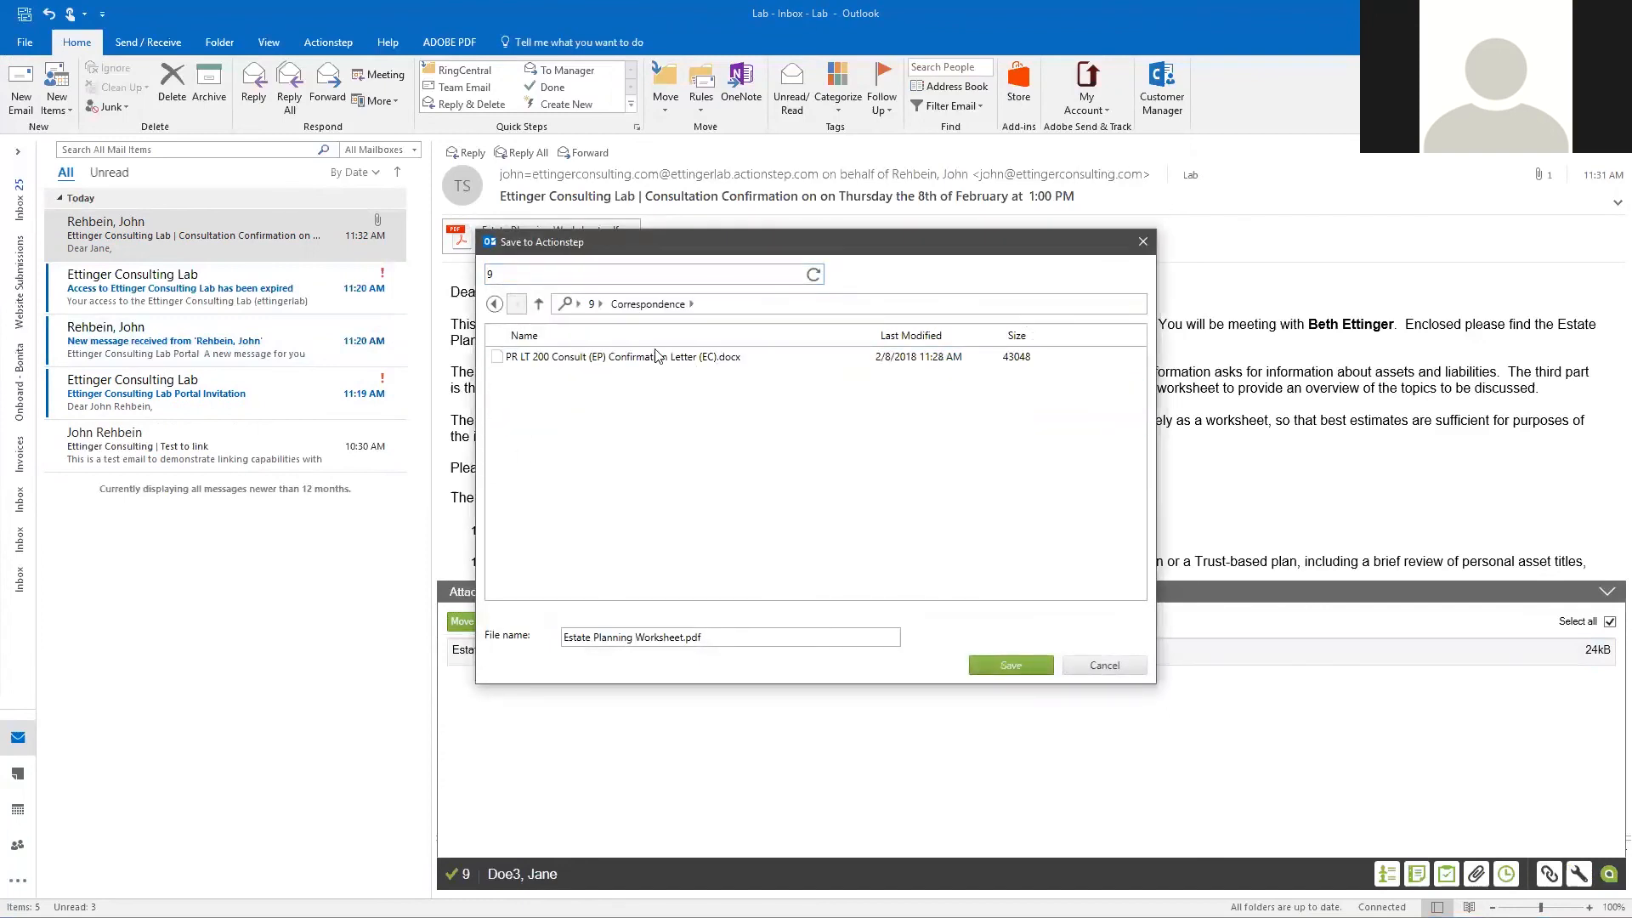
{"action": "left_click", "coordinate": [1107, 669]}
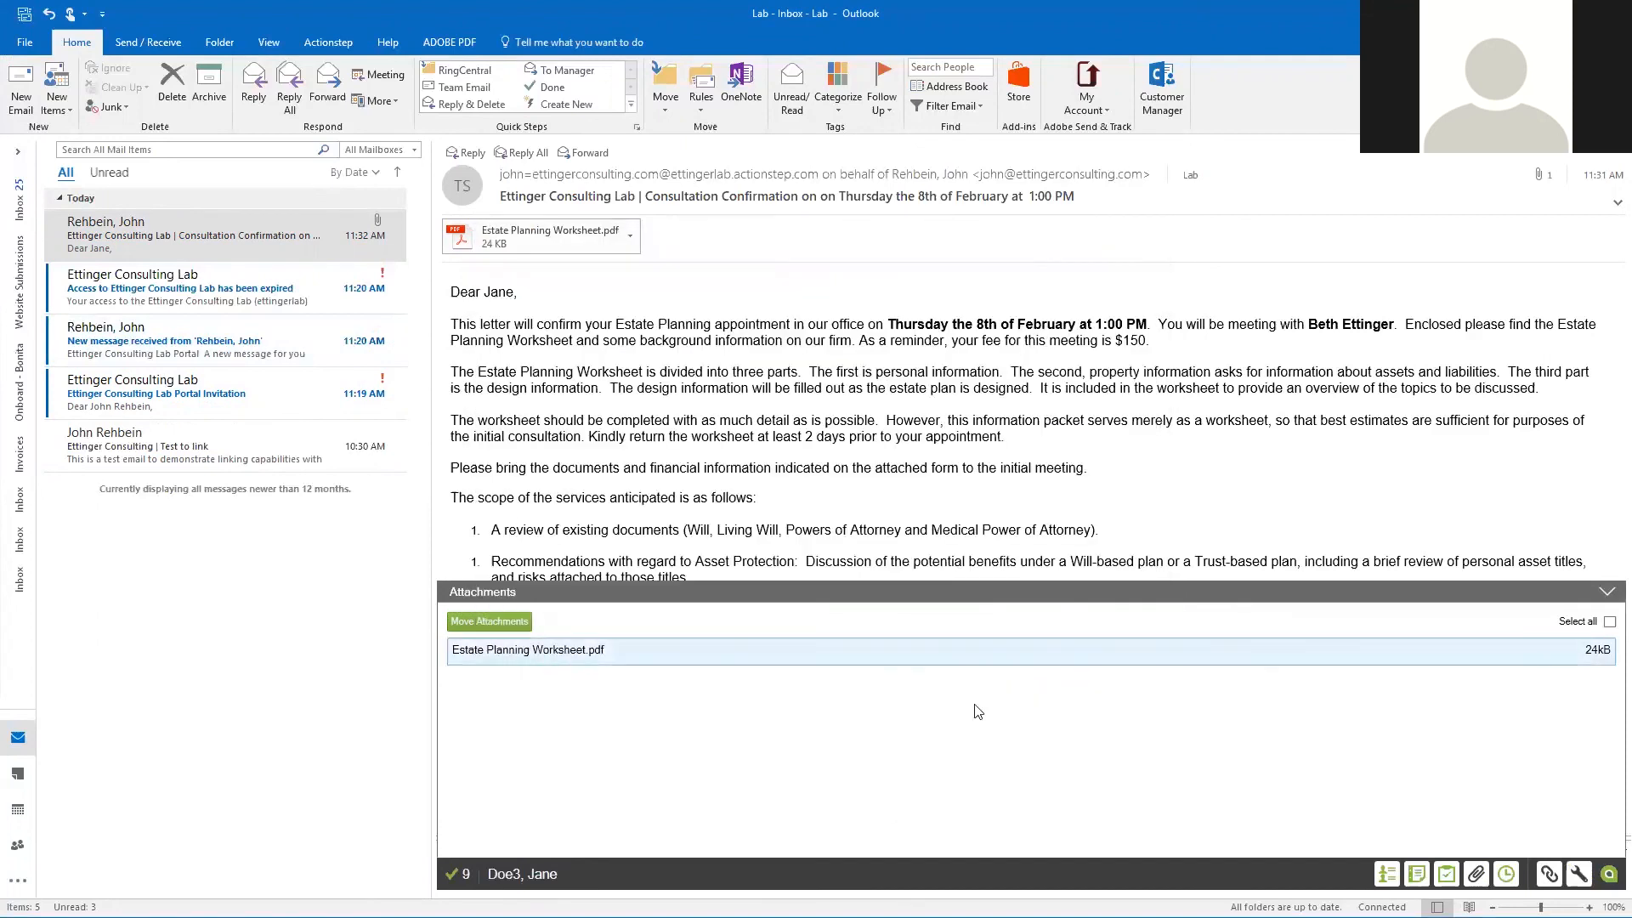
{"action": "left_click", "coordinate": [1606, 594]}
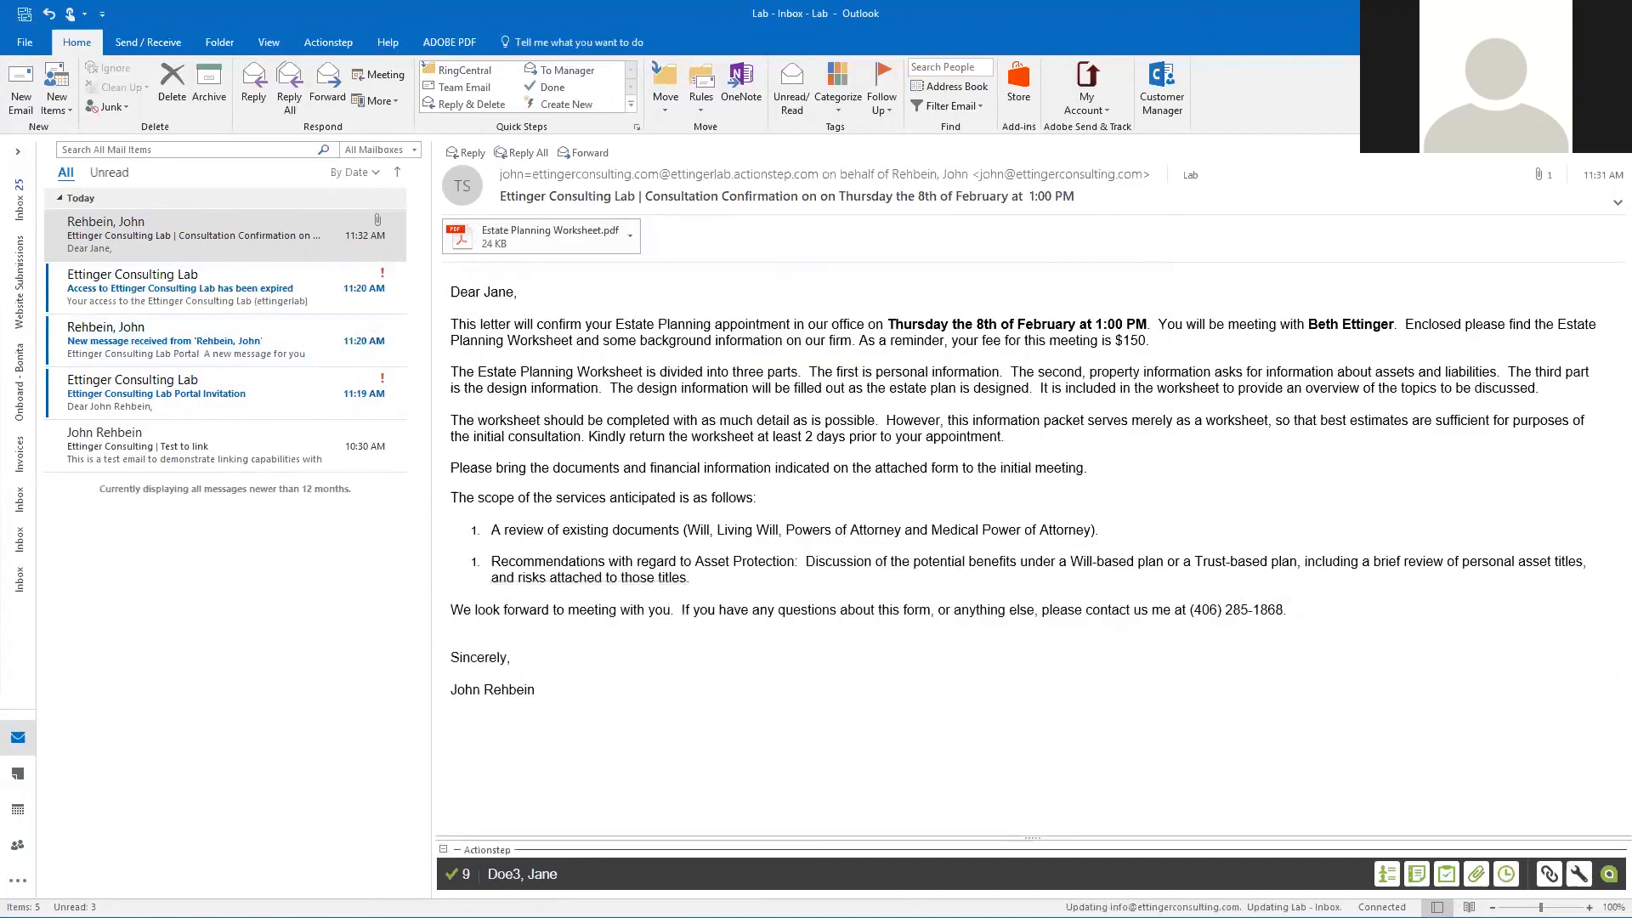
{"action": "left_click", "coordinate": [1506, 874]}
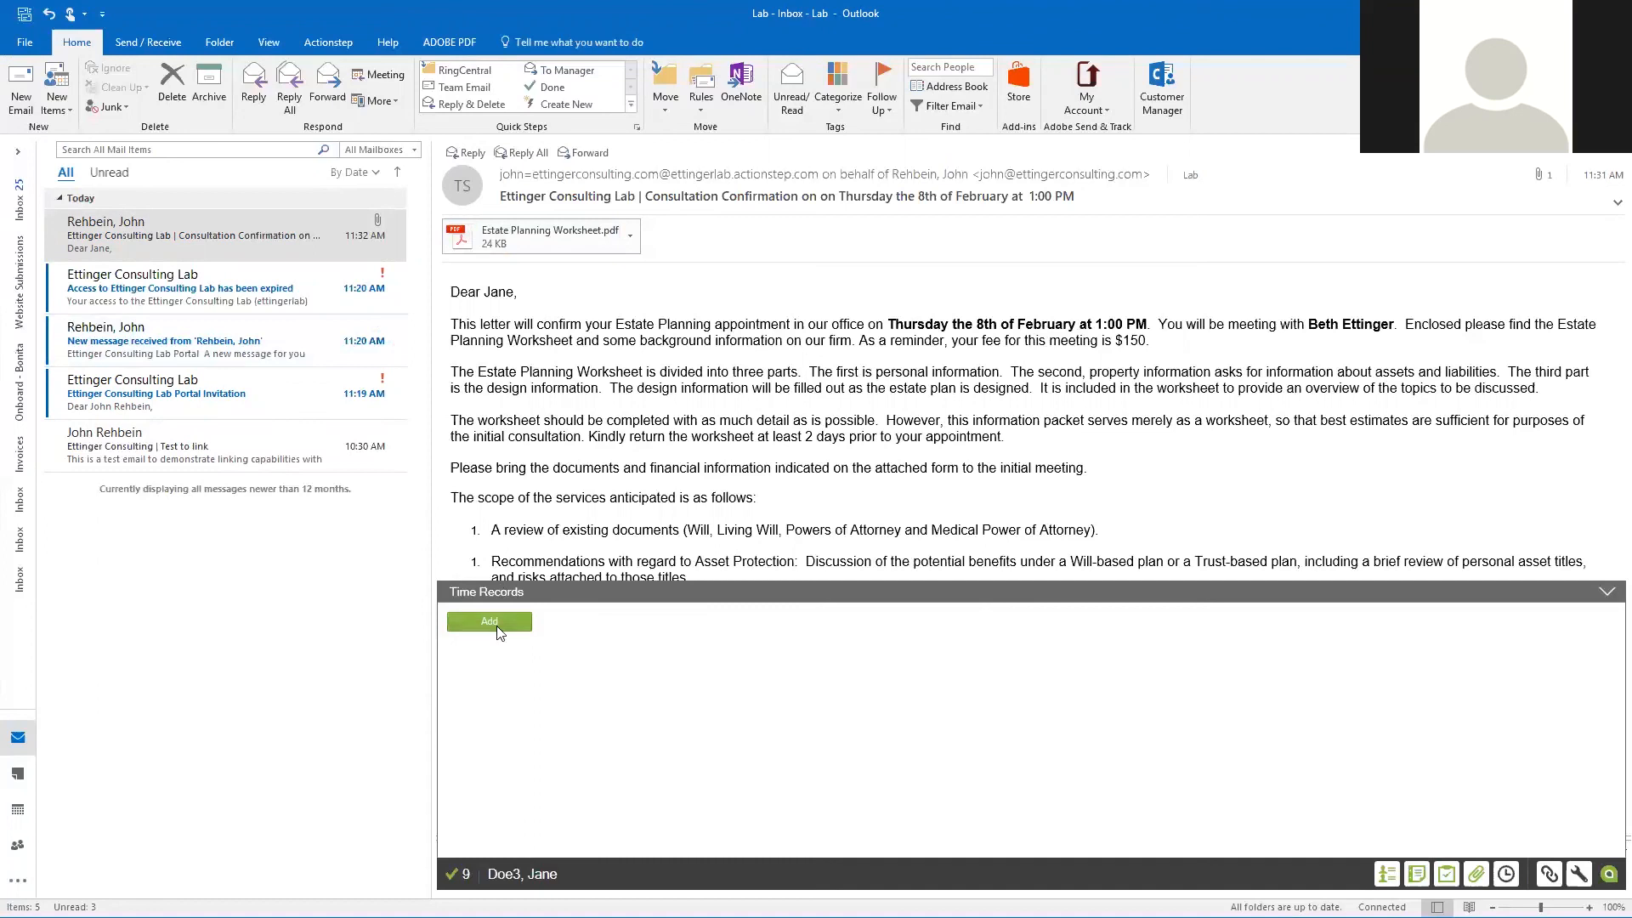
{"action": "left_click", "coordinate": [1608, 593]}
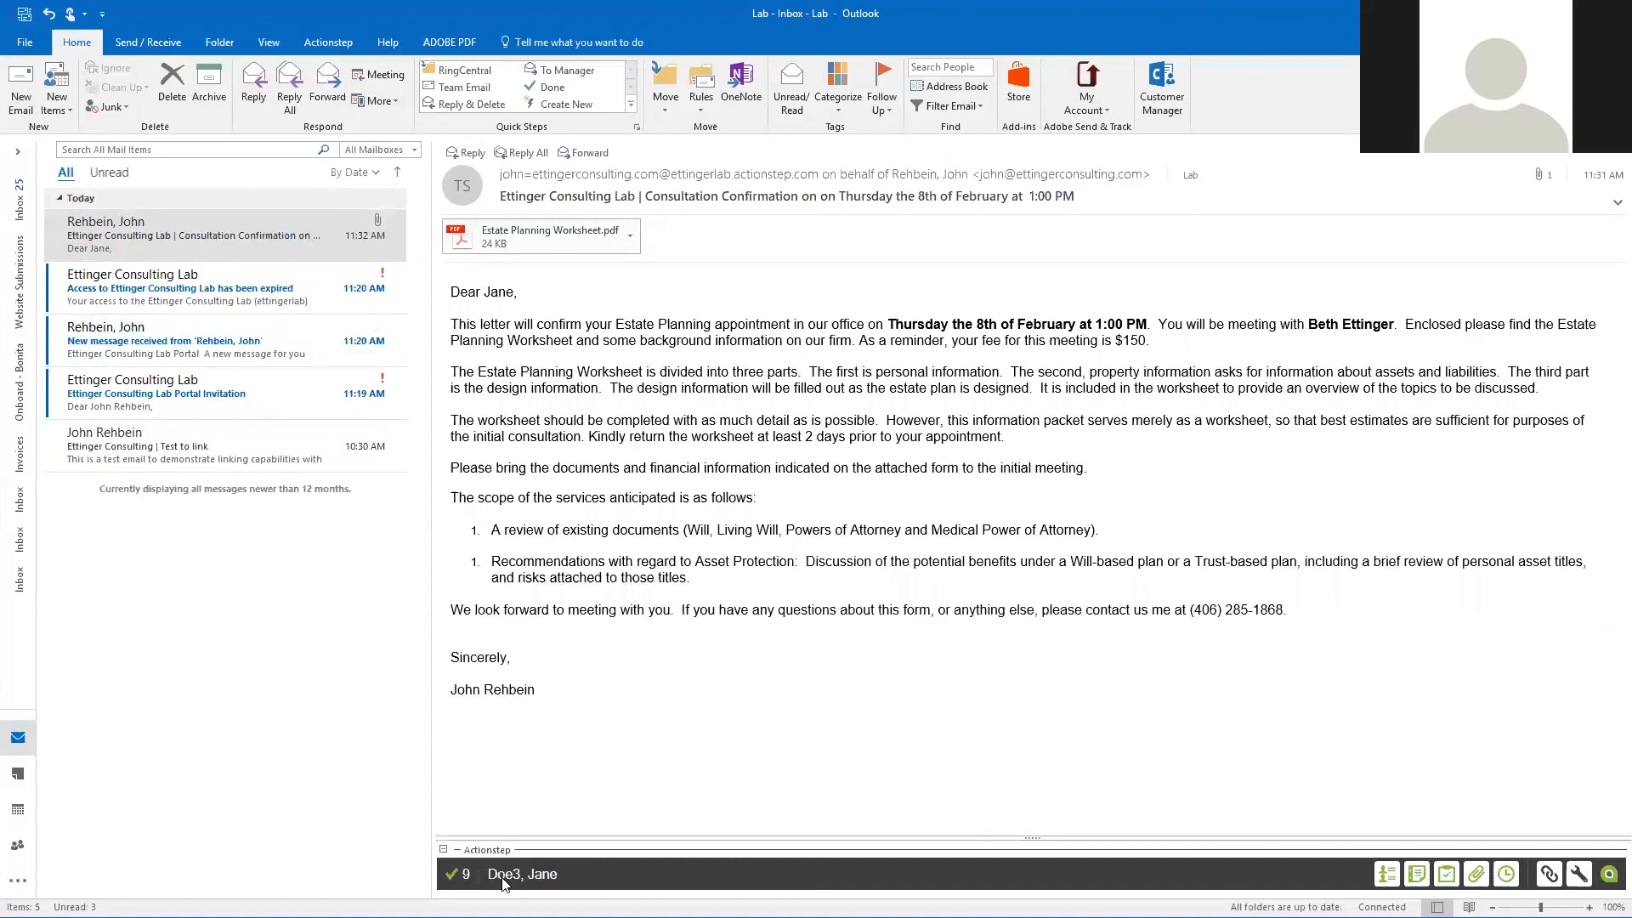
Delete the consultation confirmation email from the Lab inbox.
{"action": "left_click", "coordinate": [195, 244]}
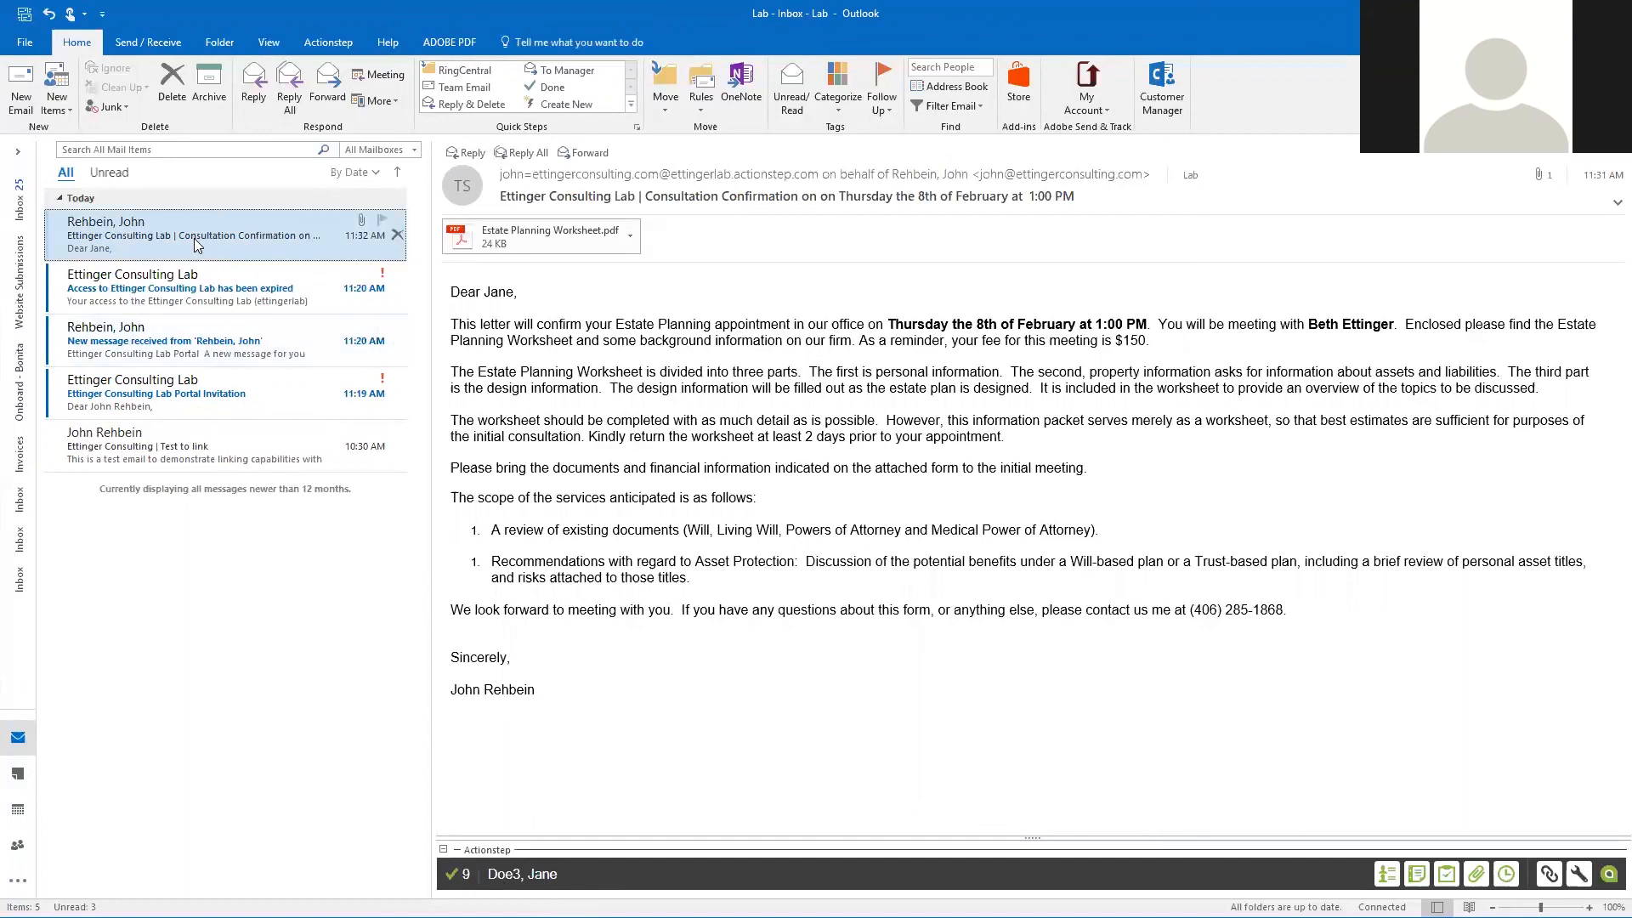
{"action": "key", "text": "Delete"}
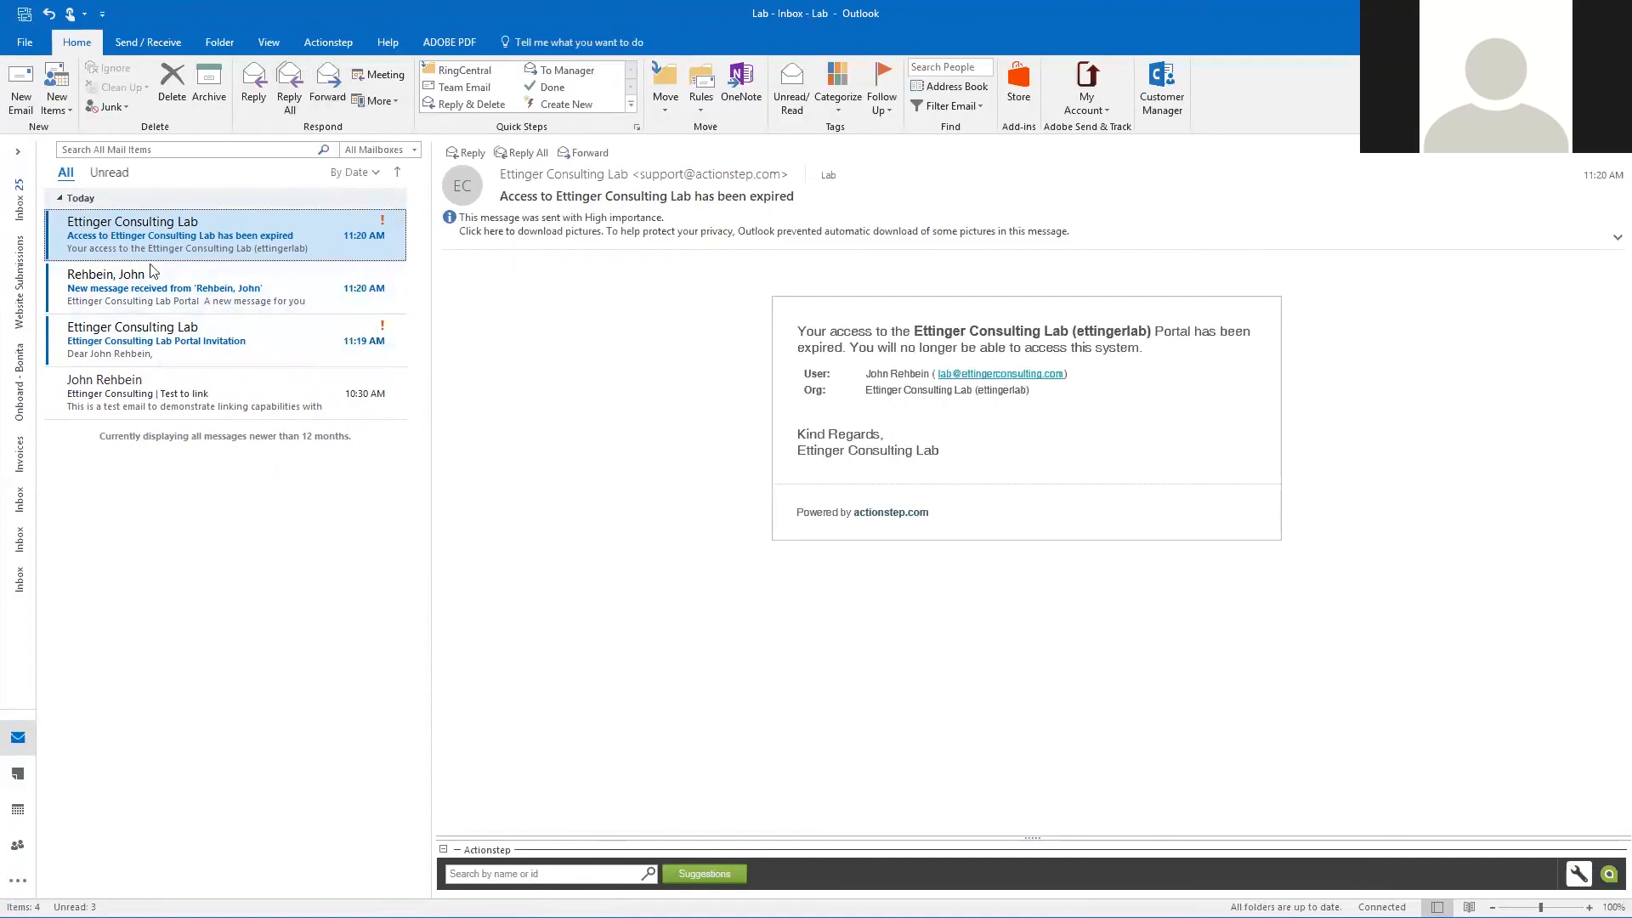
Try to assign all remaining inbox emails at once to the "doe2" Prospect (EC) matter with Actionstep's Assign Emails, and cancel.
{"action": "left_click", "coordinate": [149, 398], "text": "shift"}
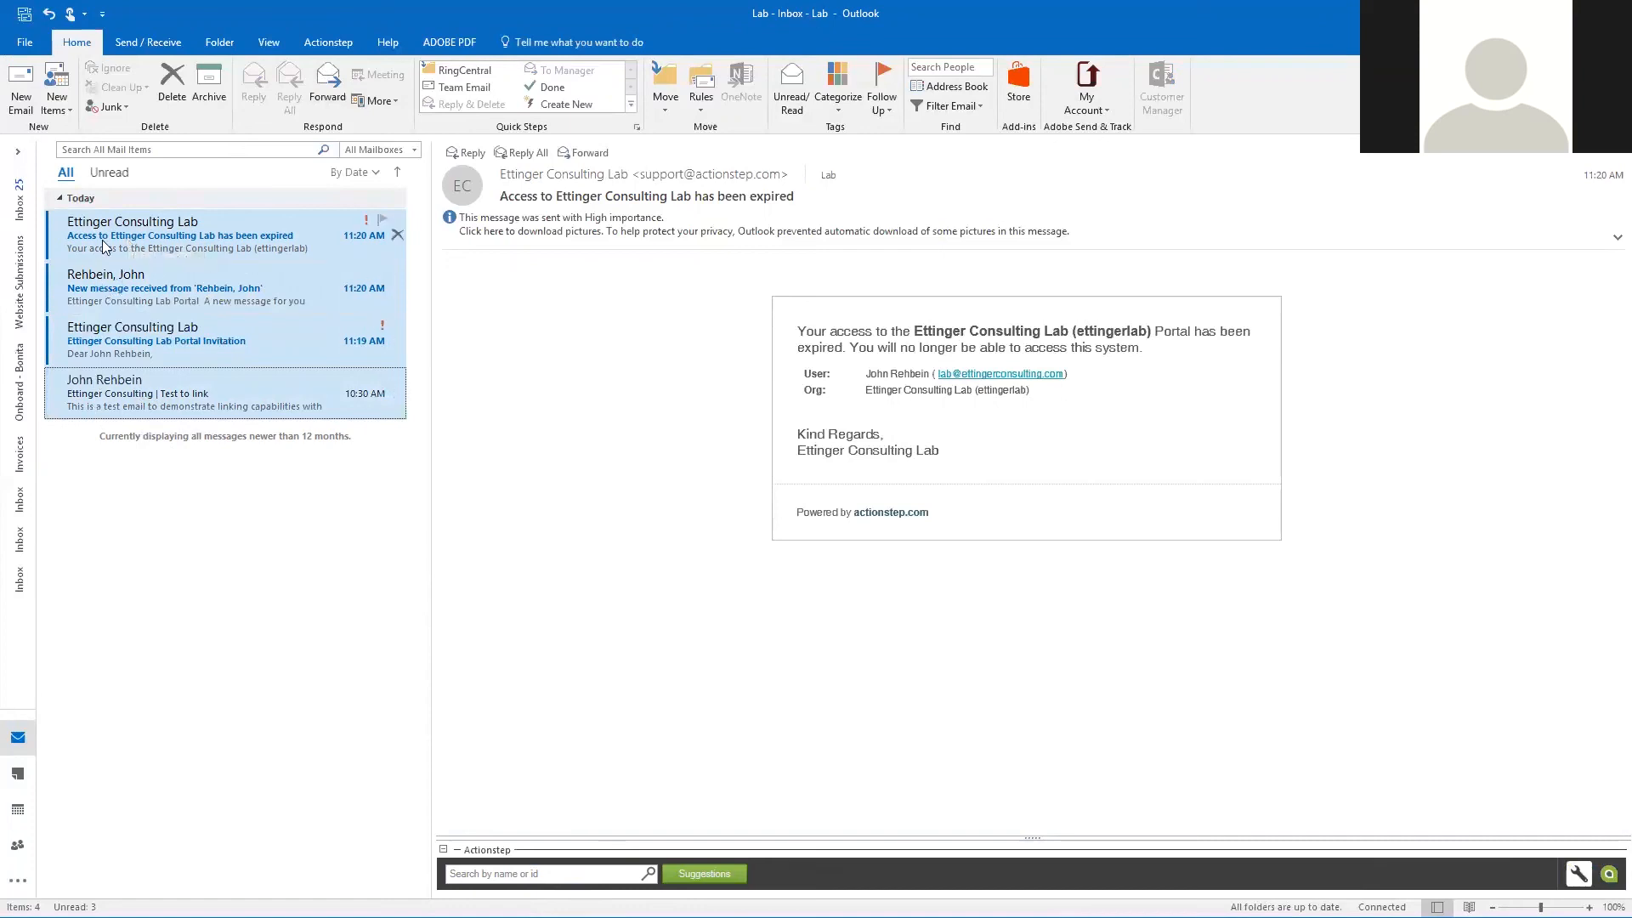
{"action": "left_click", "coordinate": [327, 43]}
{"action": "left_click", "coordinate": [20, 85]}
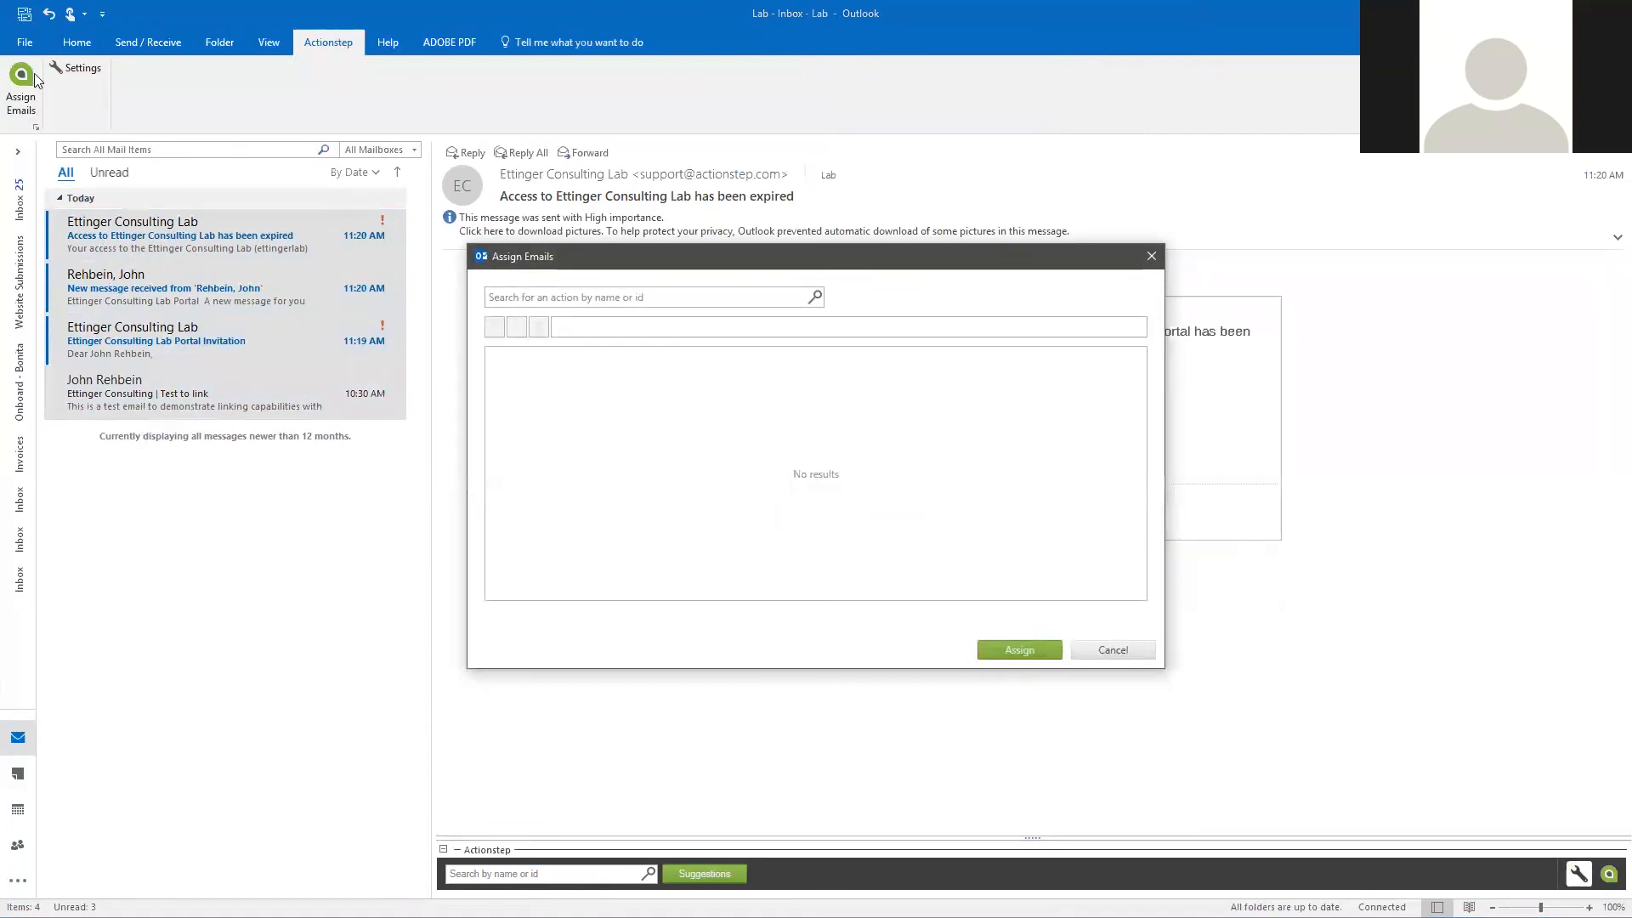
{"action": "type", "text": "doe2"}
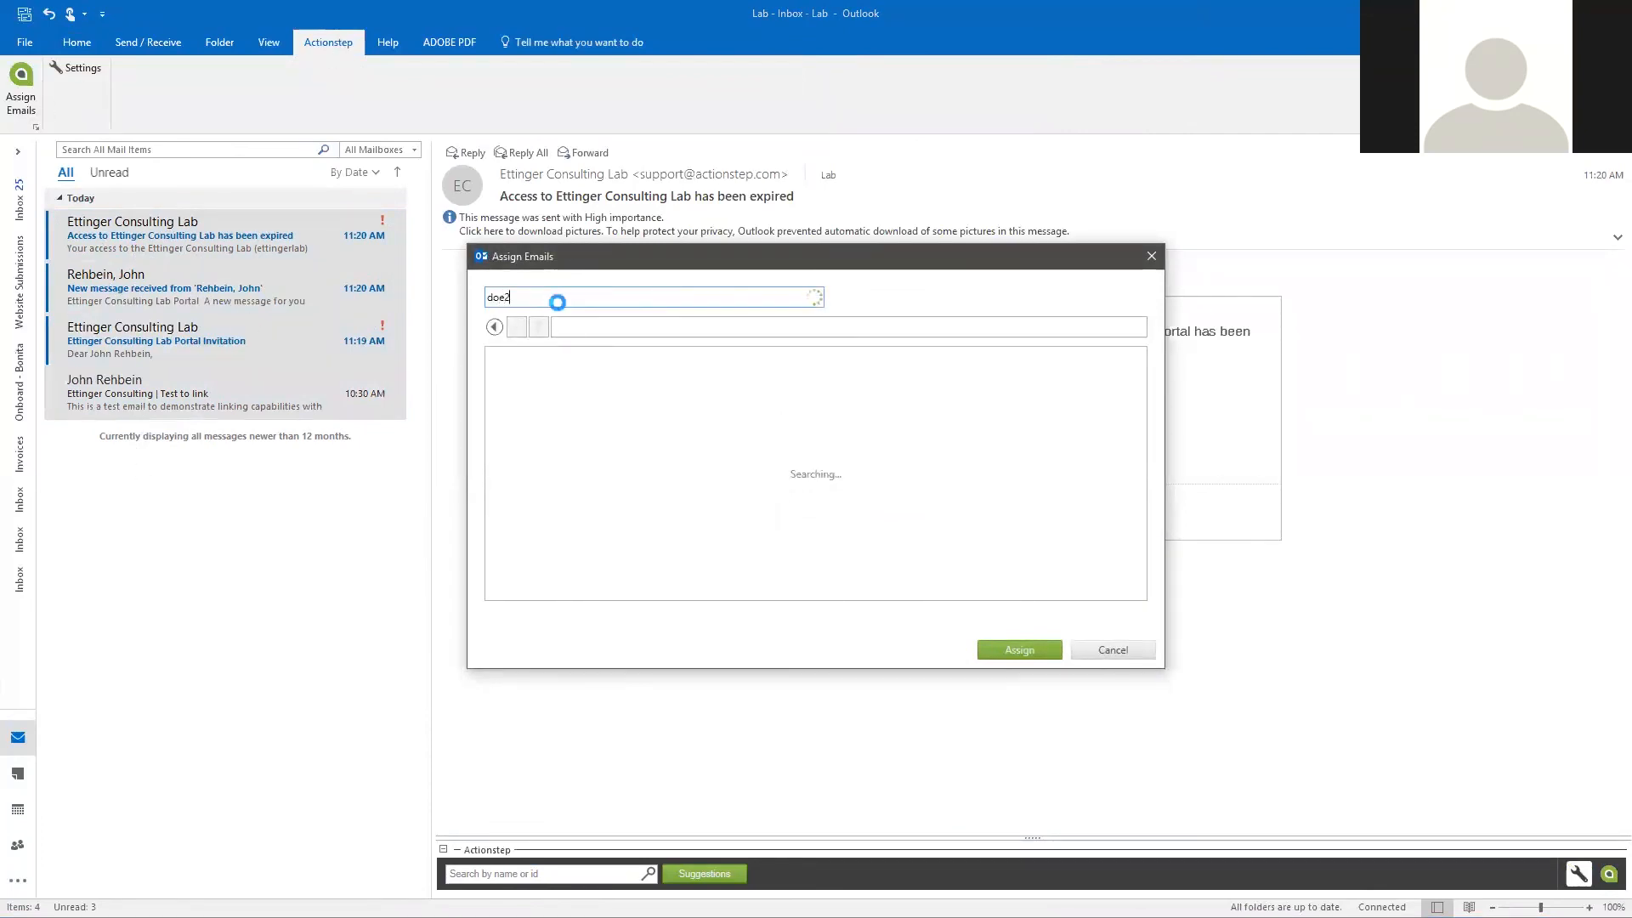
{"action": "left_click", "coordinate": [595, 366]}
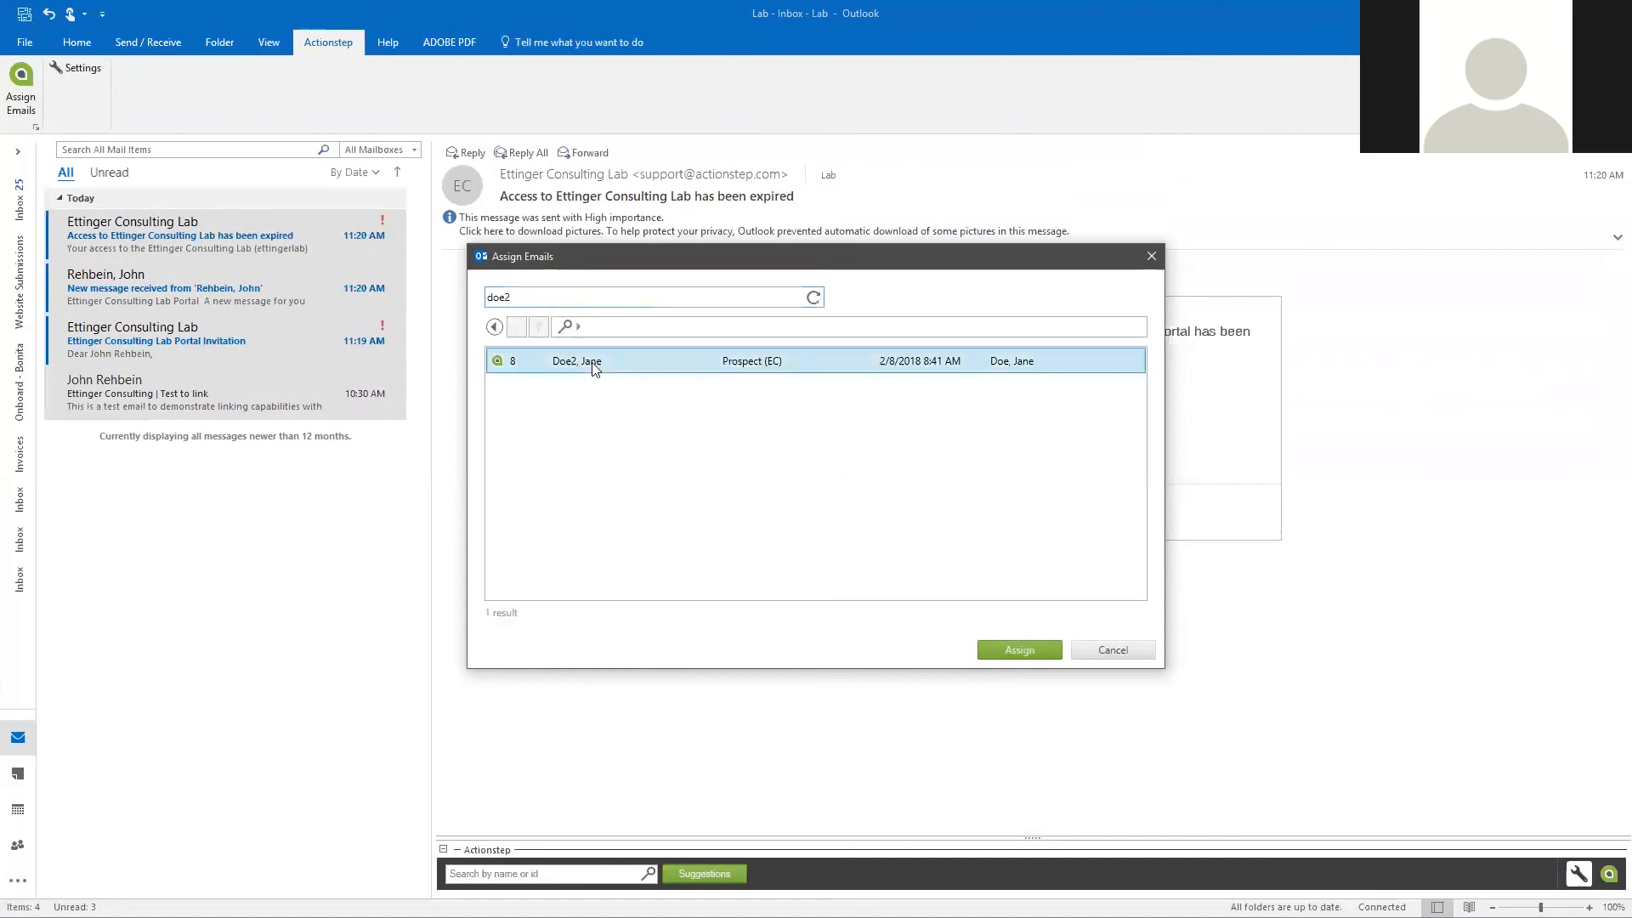
{"action": "left_click", "coordinate": [1111, 649]}
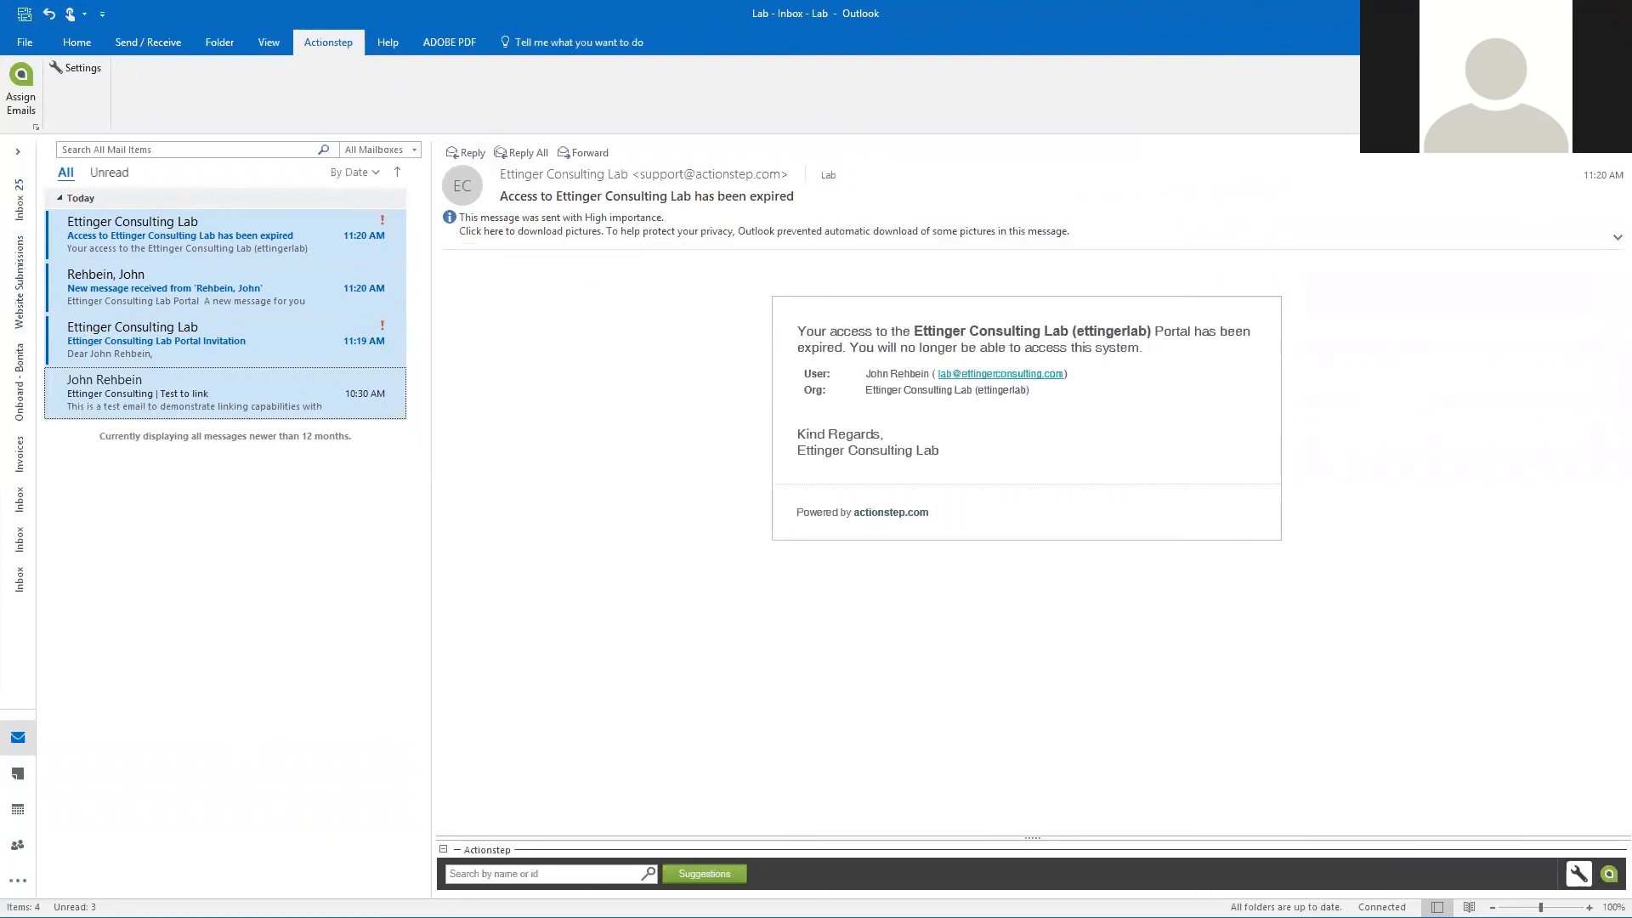
Switch to the Prospect matter's task list in Actionstep, check its filter, and return to the Ettinger Consulting presentation slide.
{"action": "key", "text": "alt+Tab"}
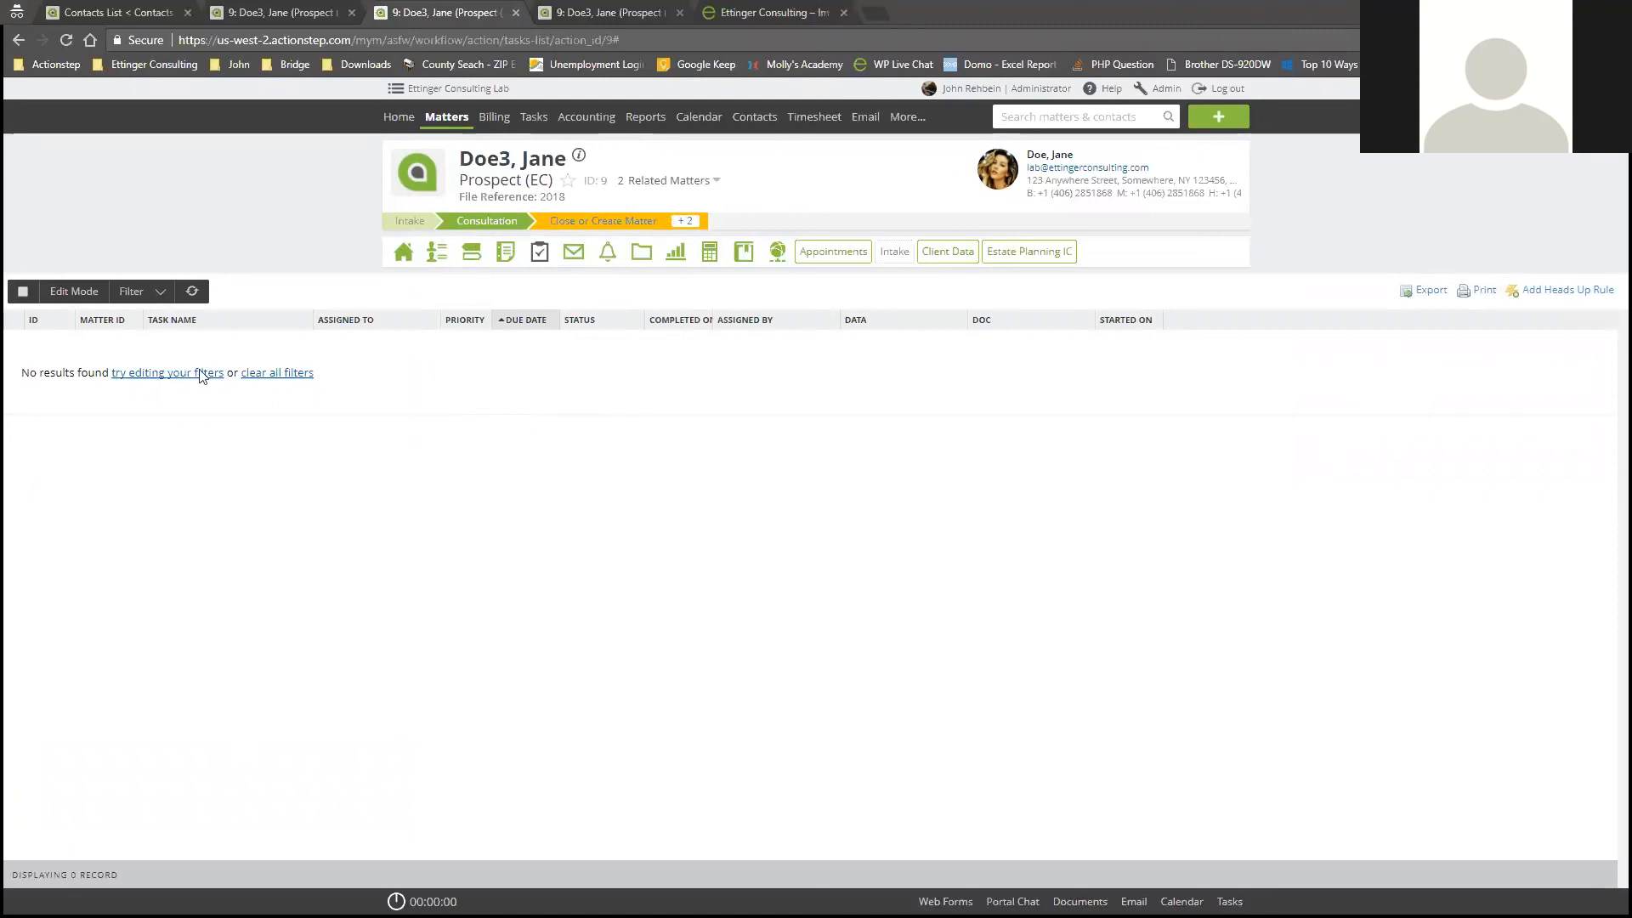
{"action": "left_click", "coordinate": [158, 294]}
{"action": "left_click", "coordinate": [227, 519]}
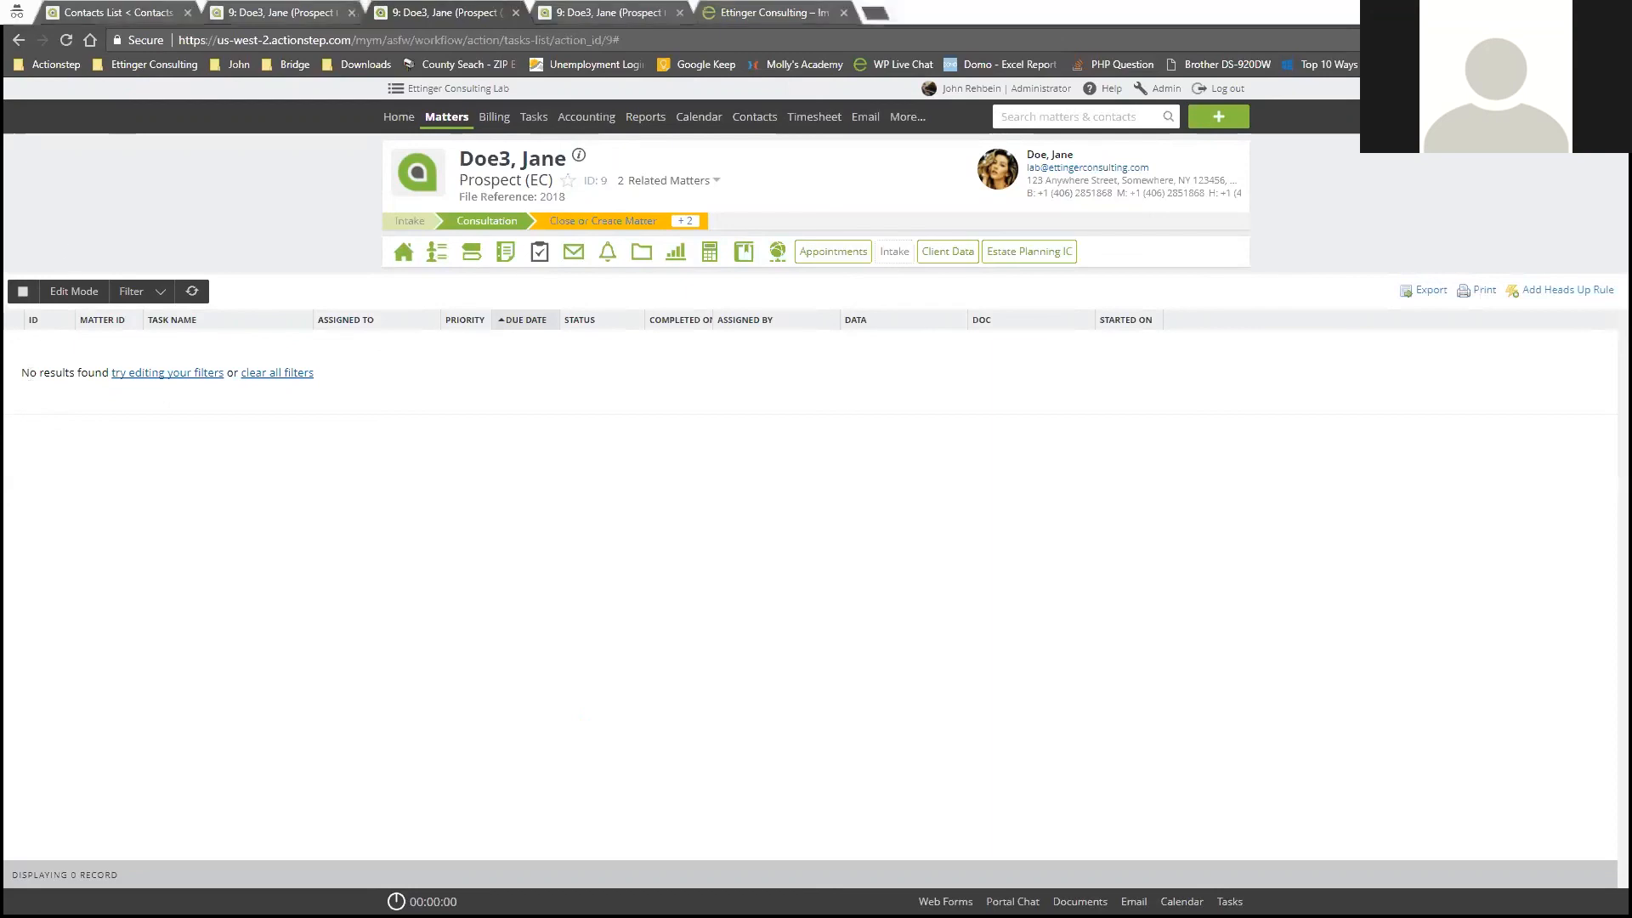
{"action": "key", "text": "alt+Tab"}
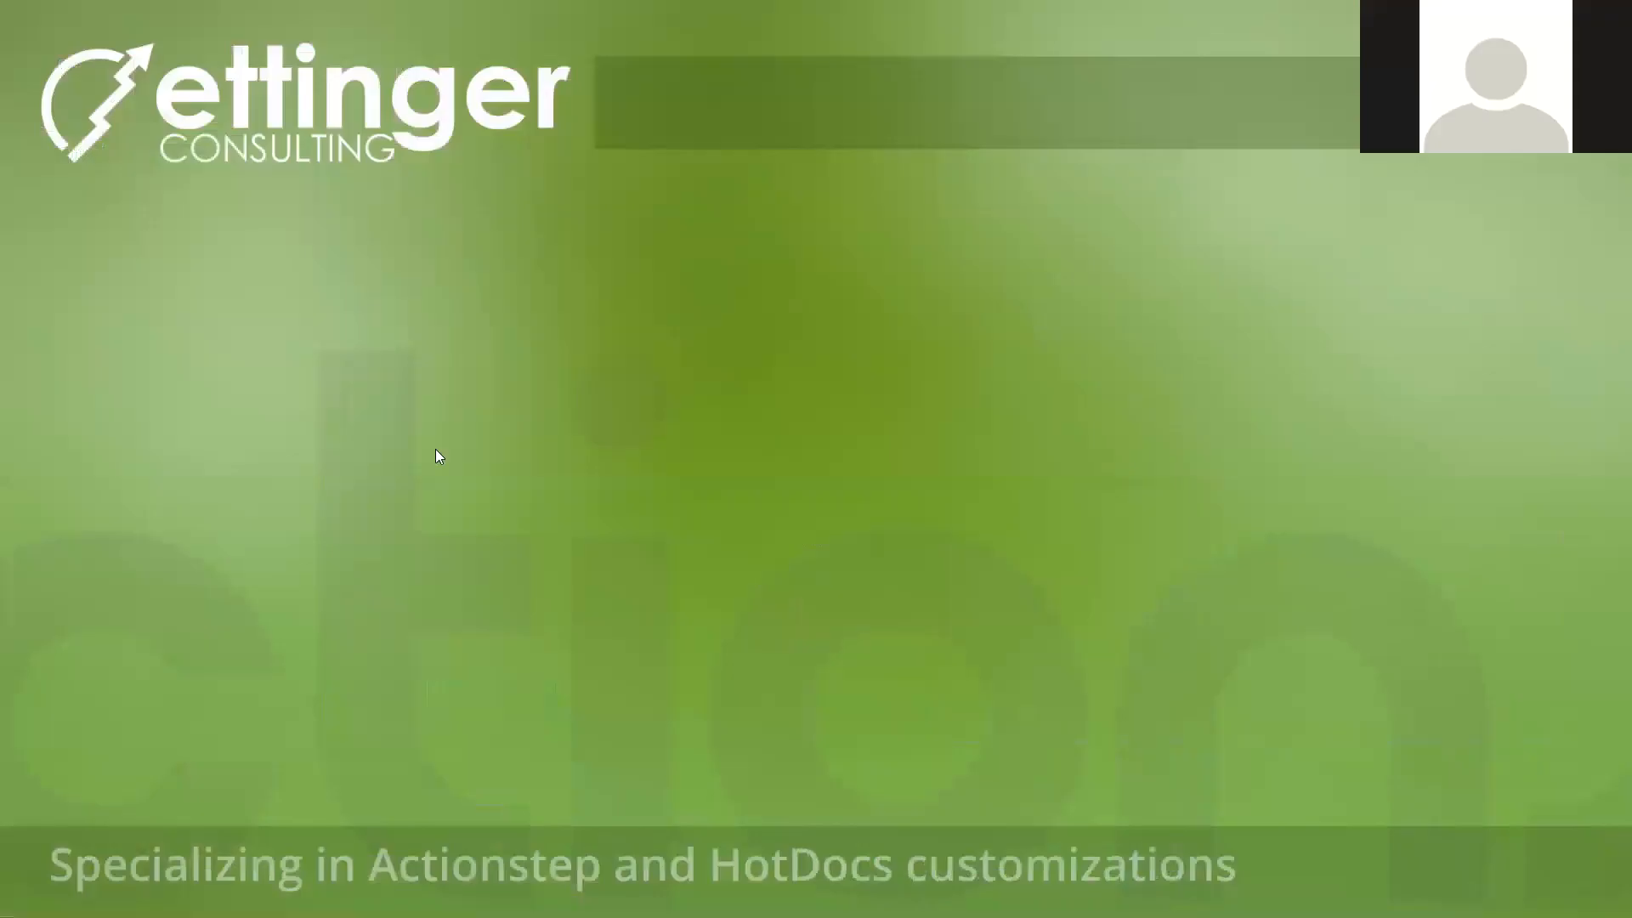